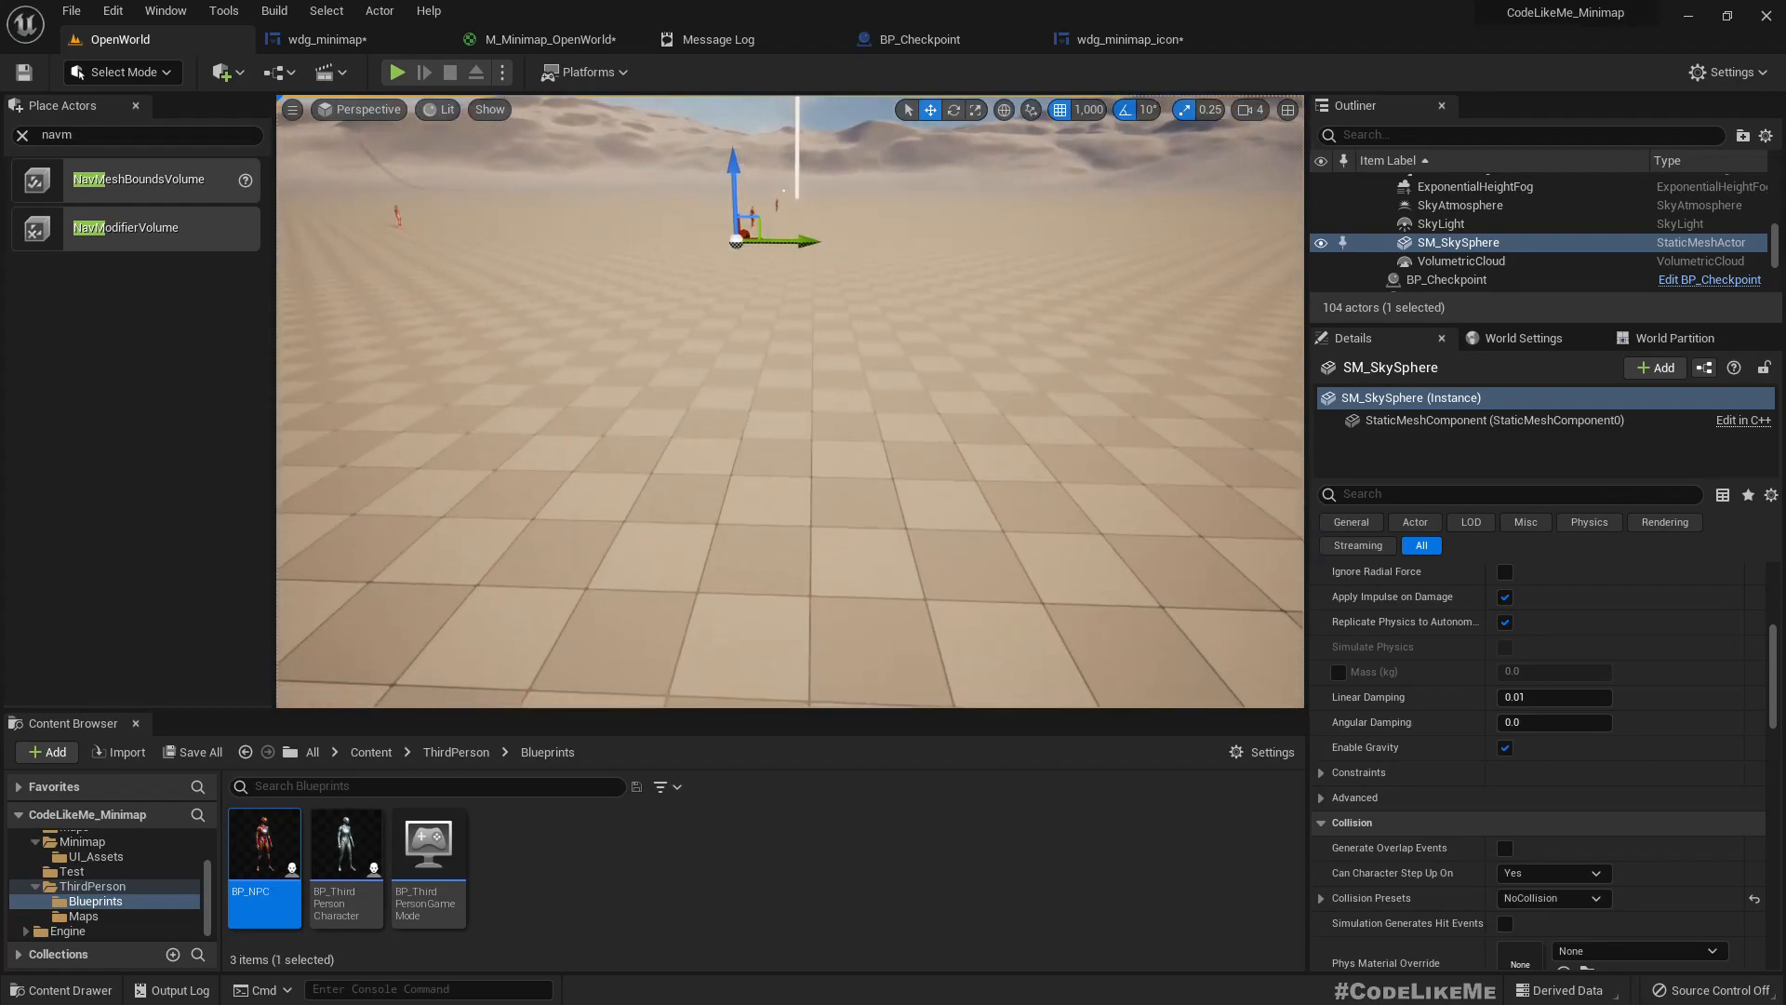
# Playtest the open world level in full screen, running around to check how the minimap and its icons follow, and stop playing
pyautogui.press('e')
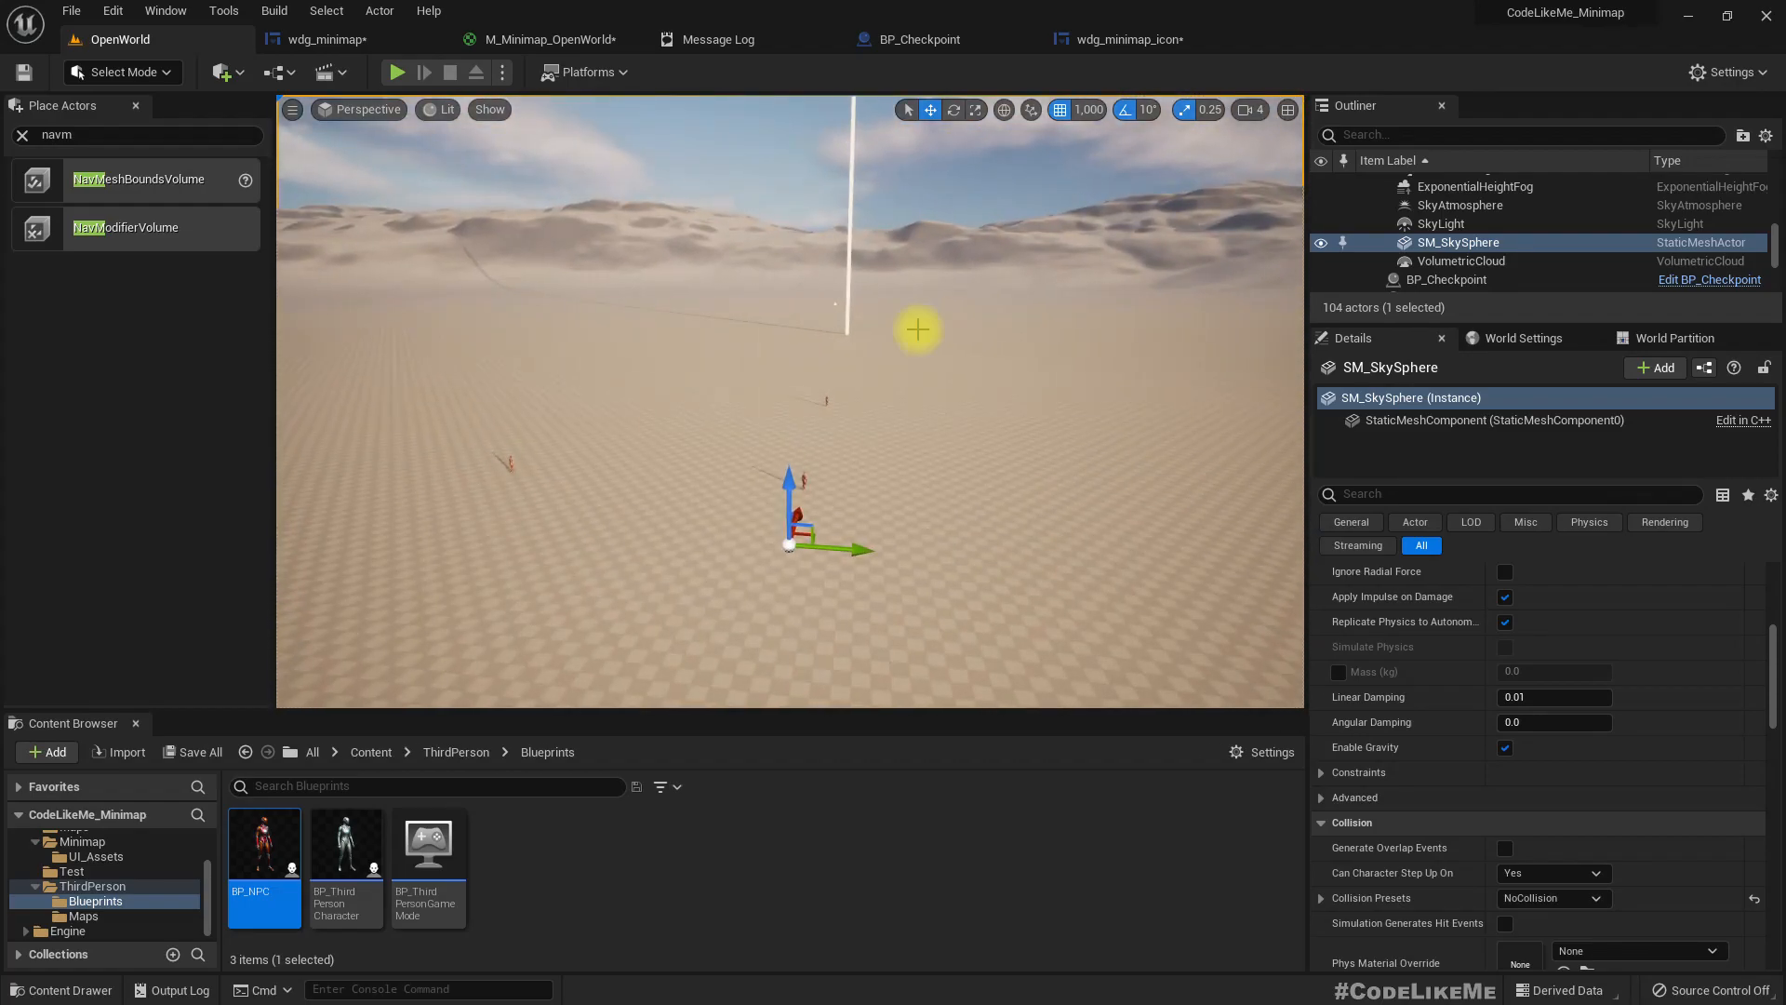
pyautogui.press('F11')
pyautogui.hotkey('alt', 'p')
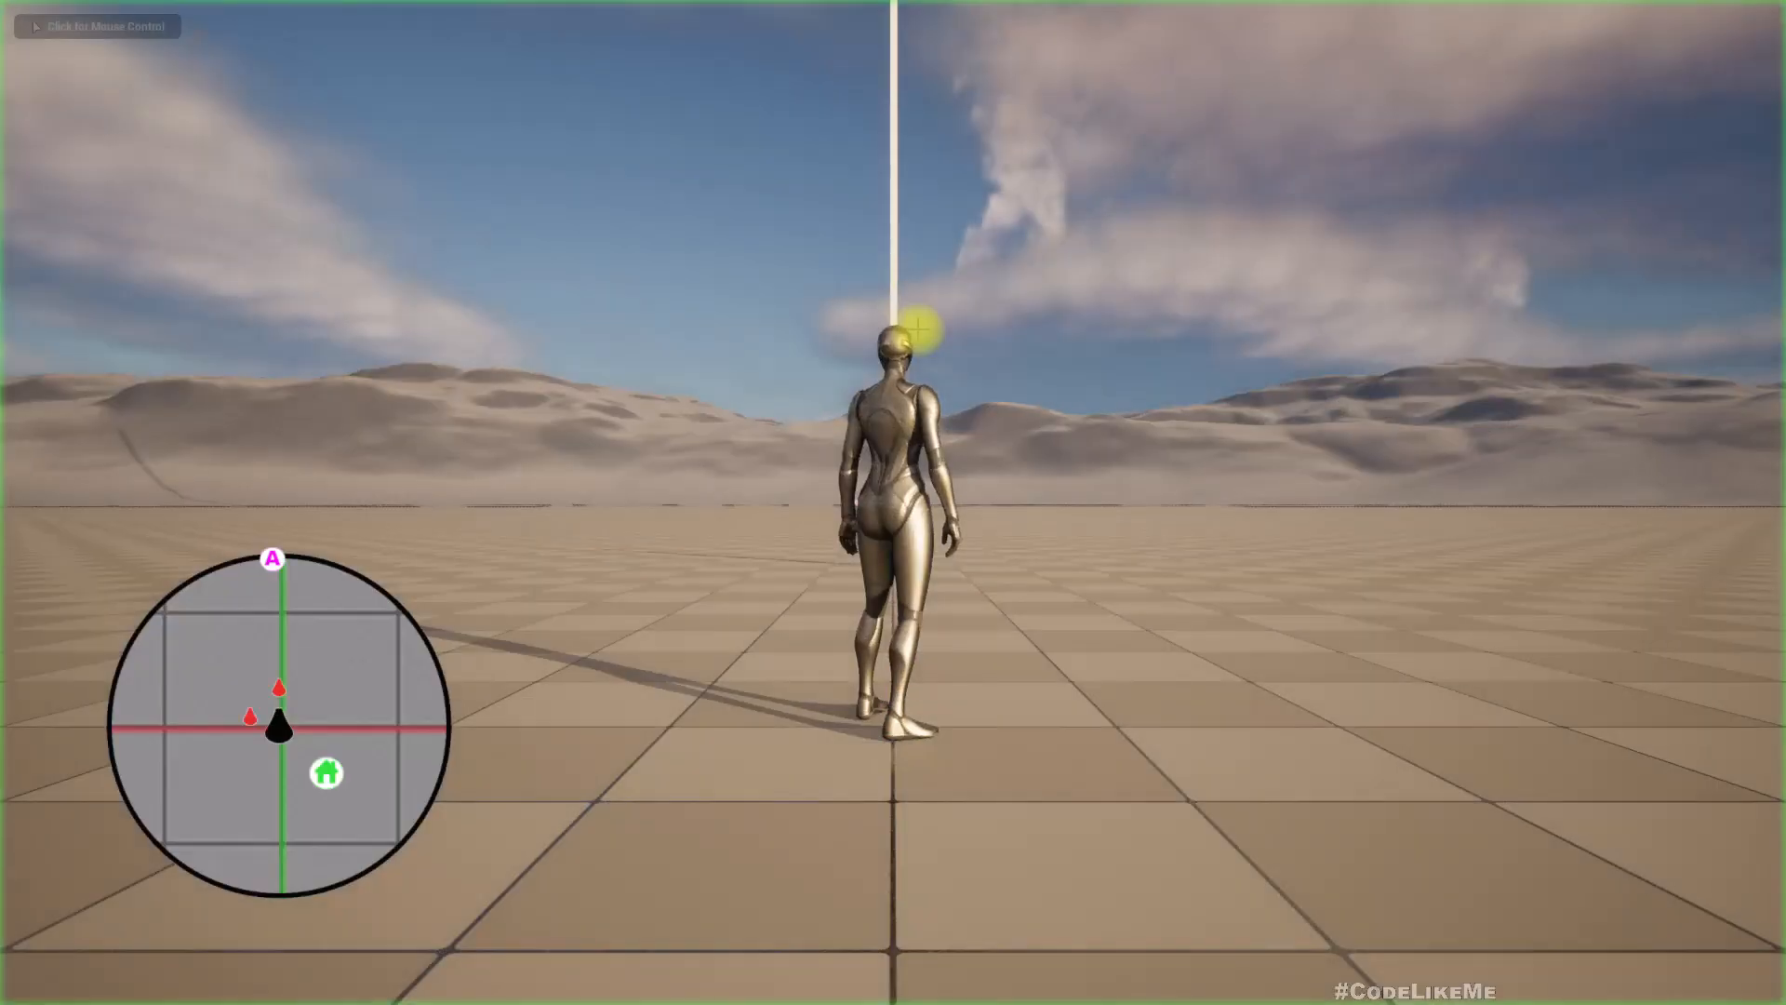
pyautogui.click(893, 502)
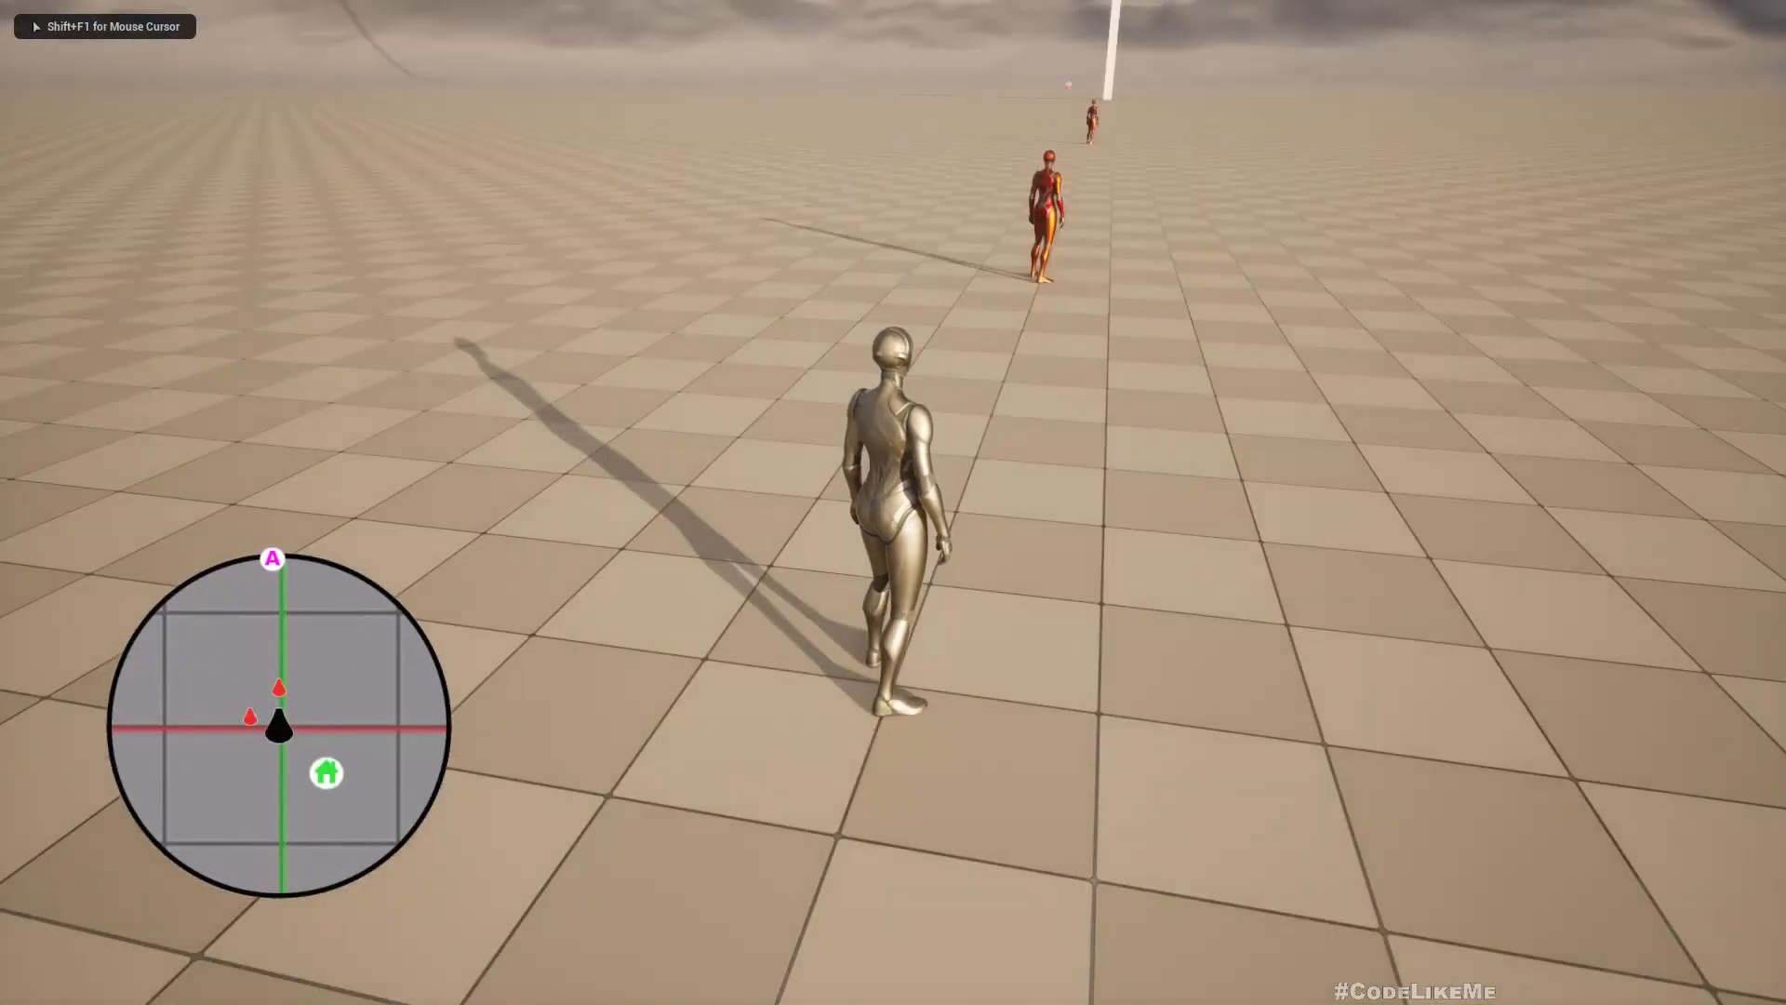
pyautogui.press('w')
pyautogui.press('a')
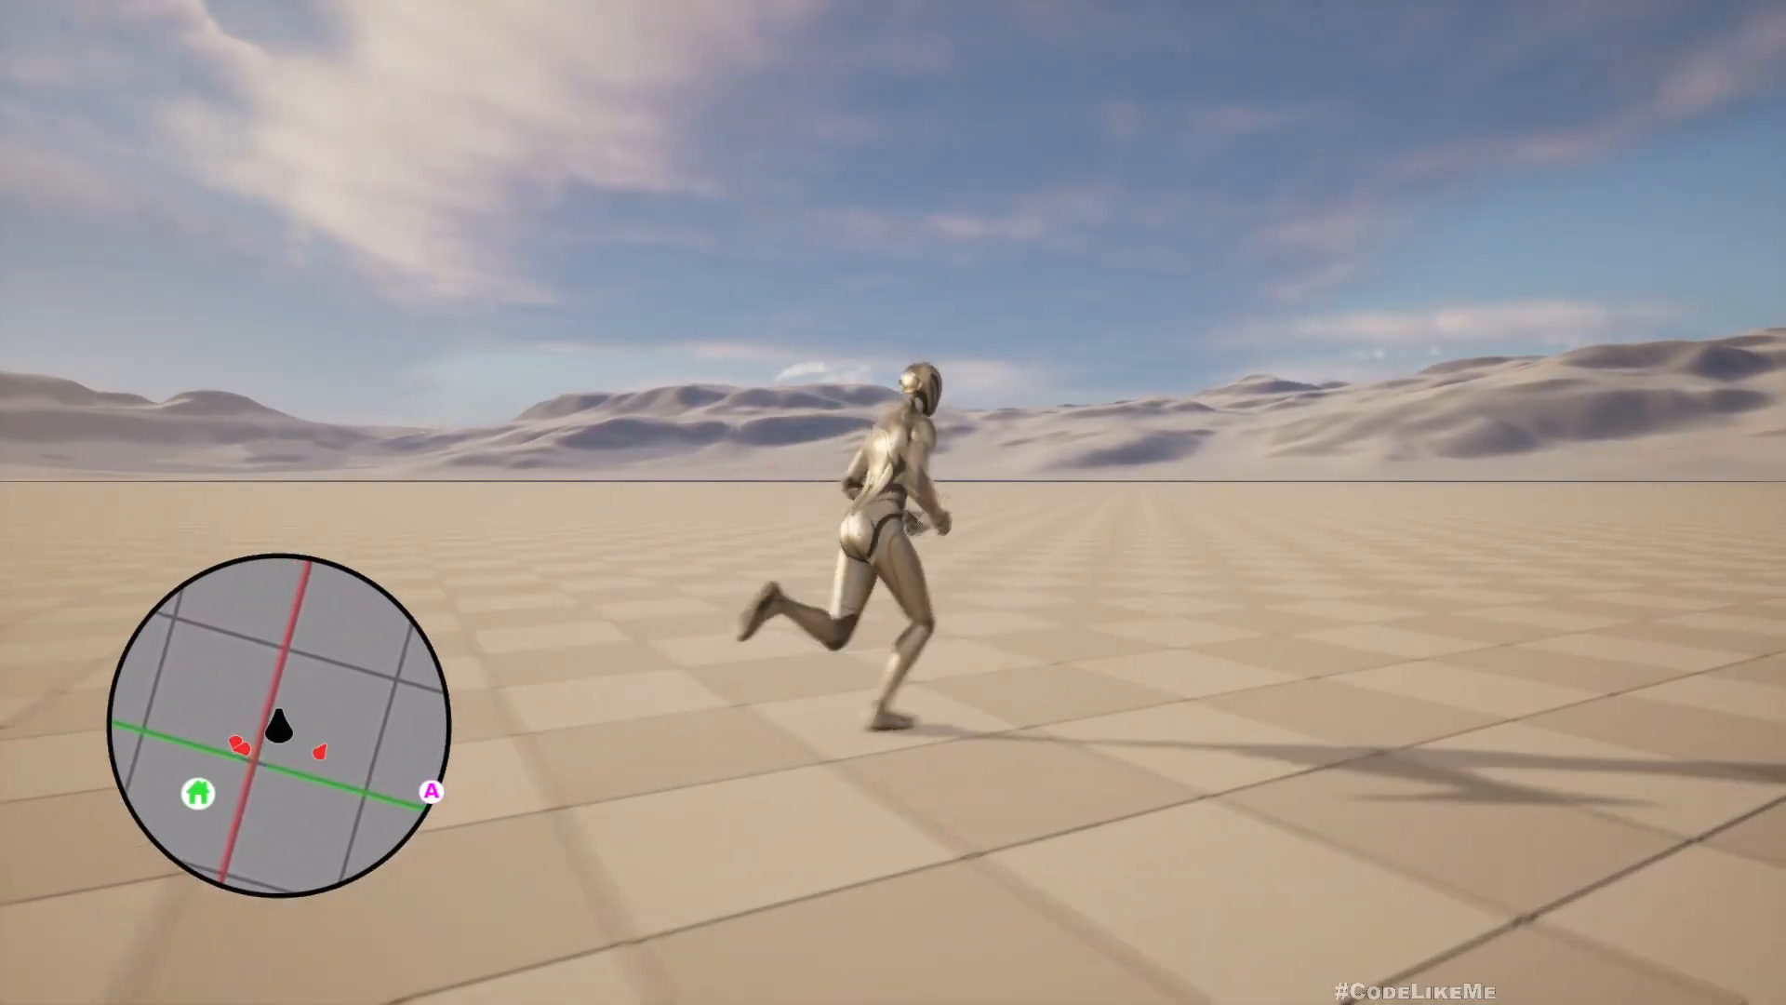
pyautogui.hotkey('shift', 'F1')
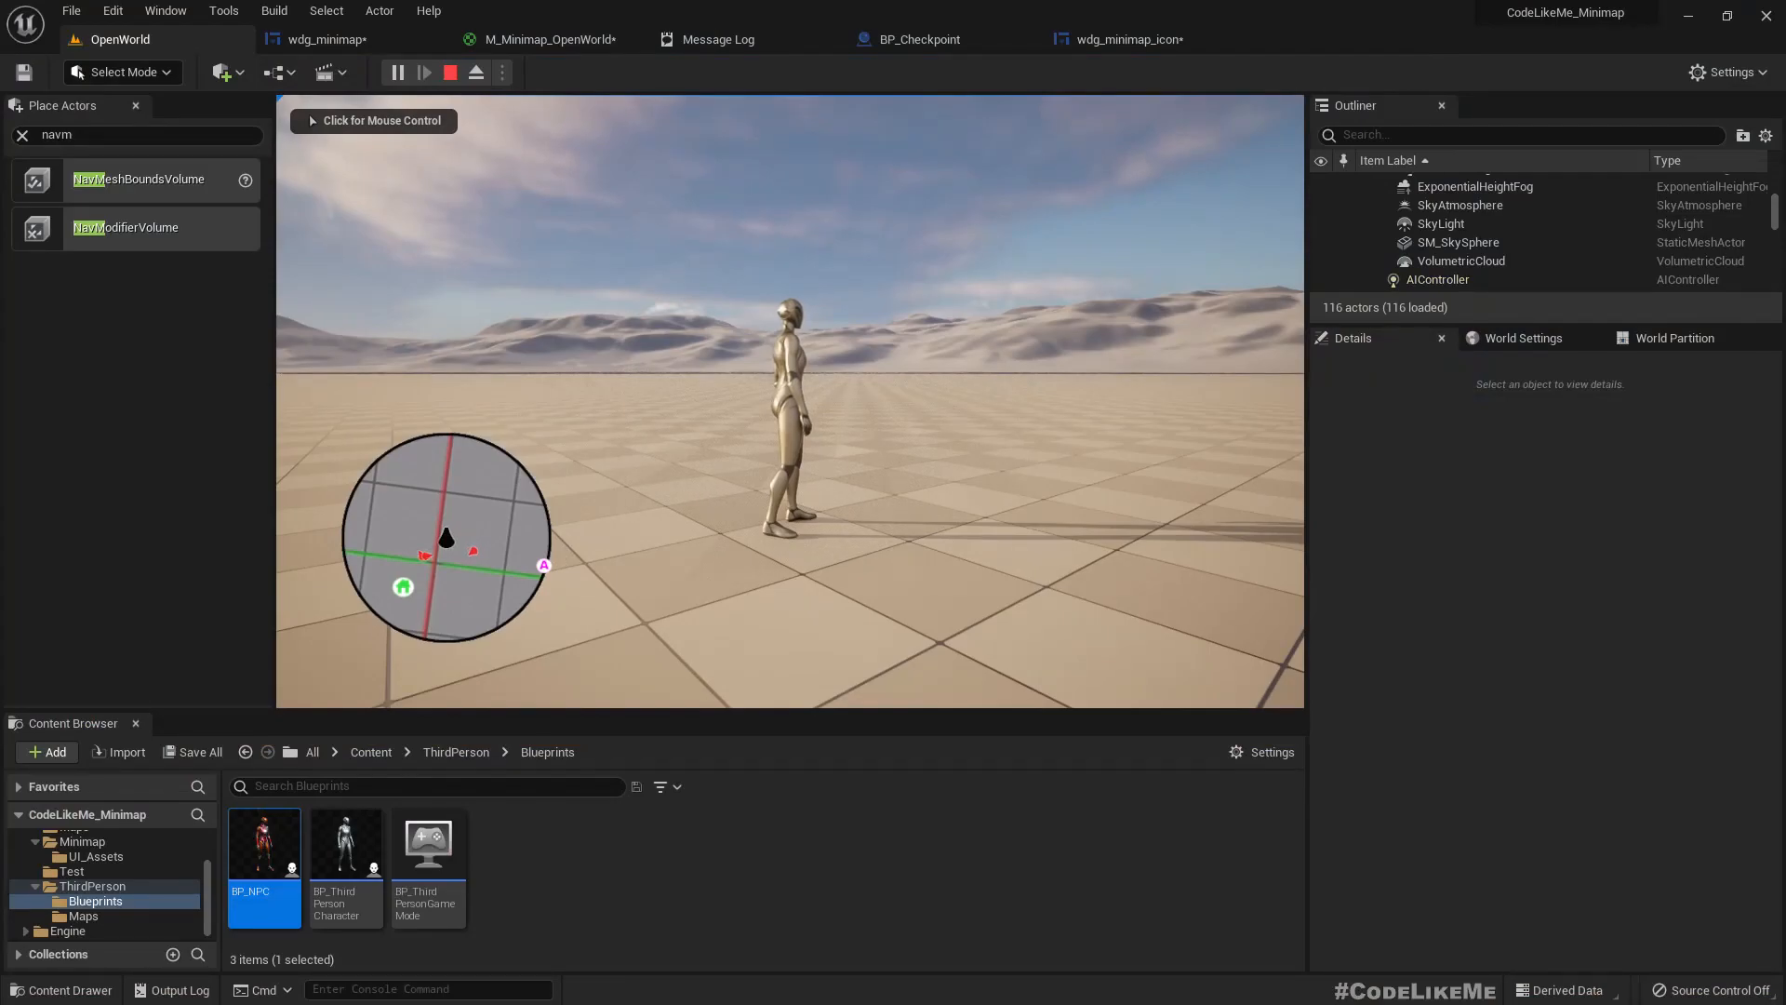
pyautogui.press('Escape')
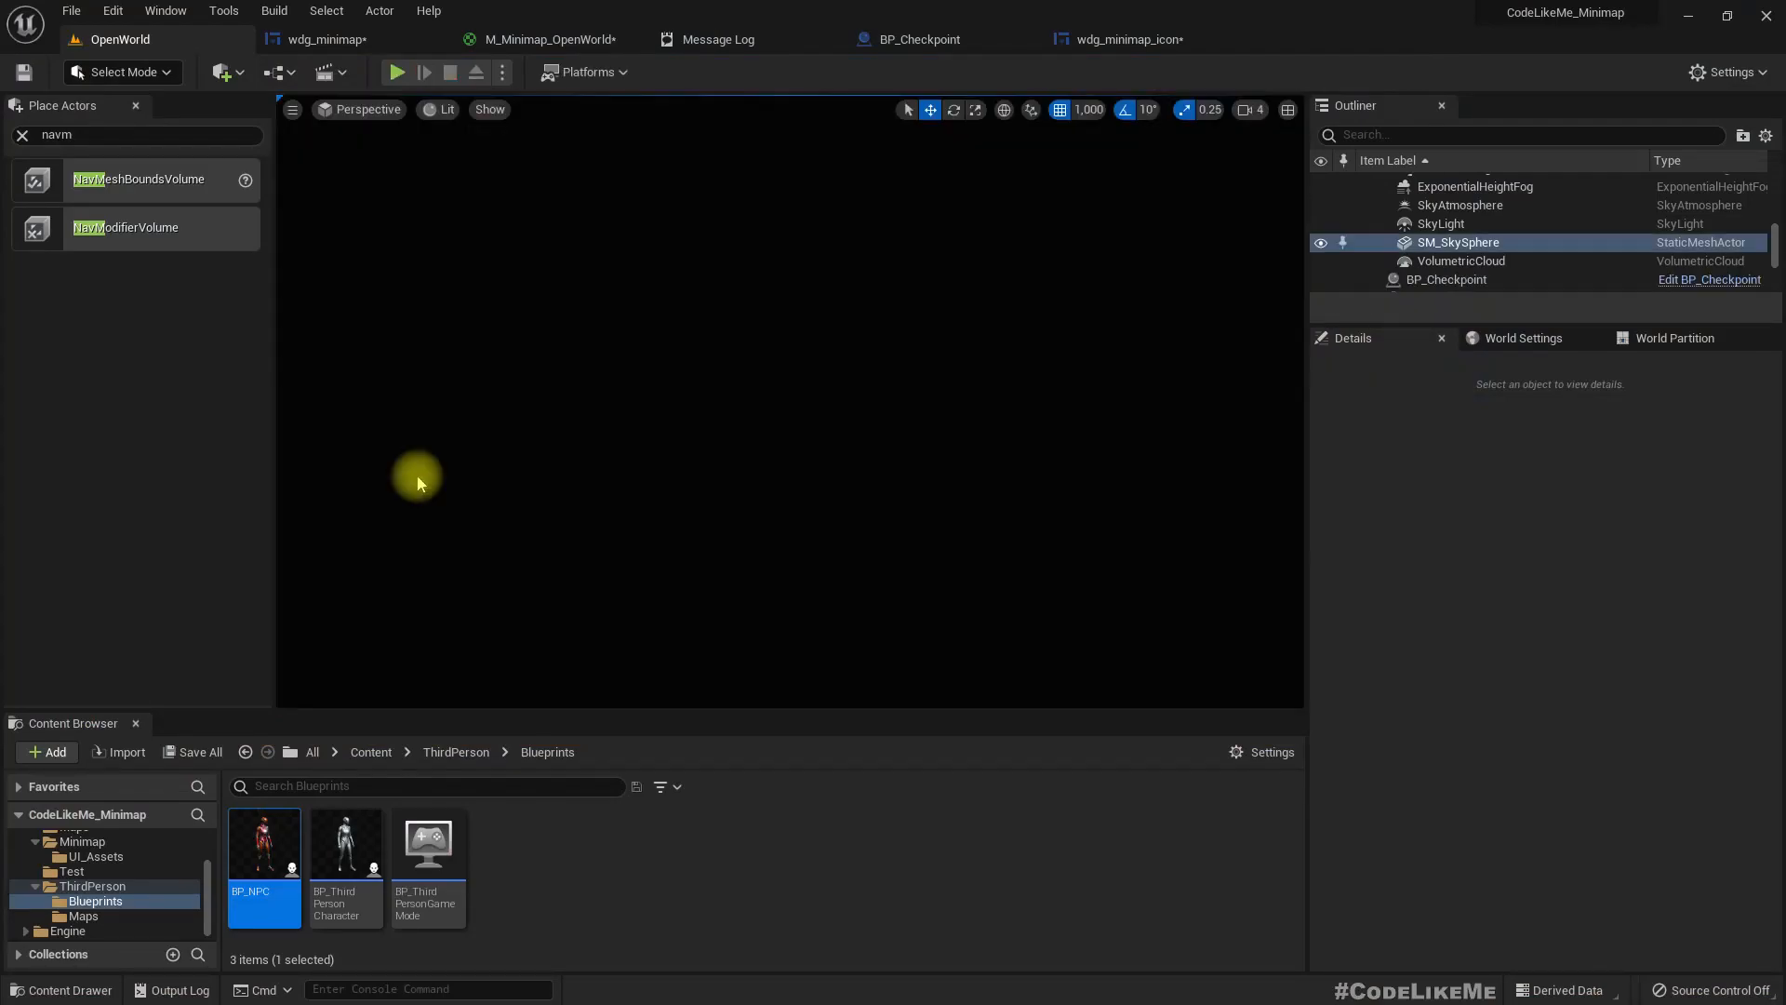
# Delete the player start at the origin of the open world level
pyautogui.moveTo(506, 474)
pyautogui.mouseDown(button='right')
pyautogui.moveTo(502, 605)
pyautogui.moveTo(511, 498)
pyautogui.moveTo(485, 468)
pyautogui.mouseUp(button='right')
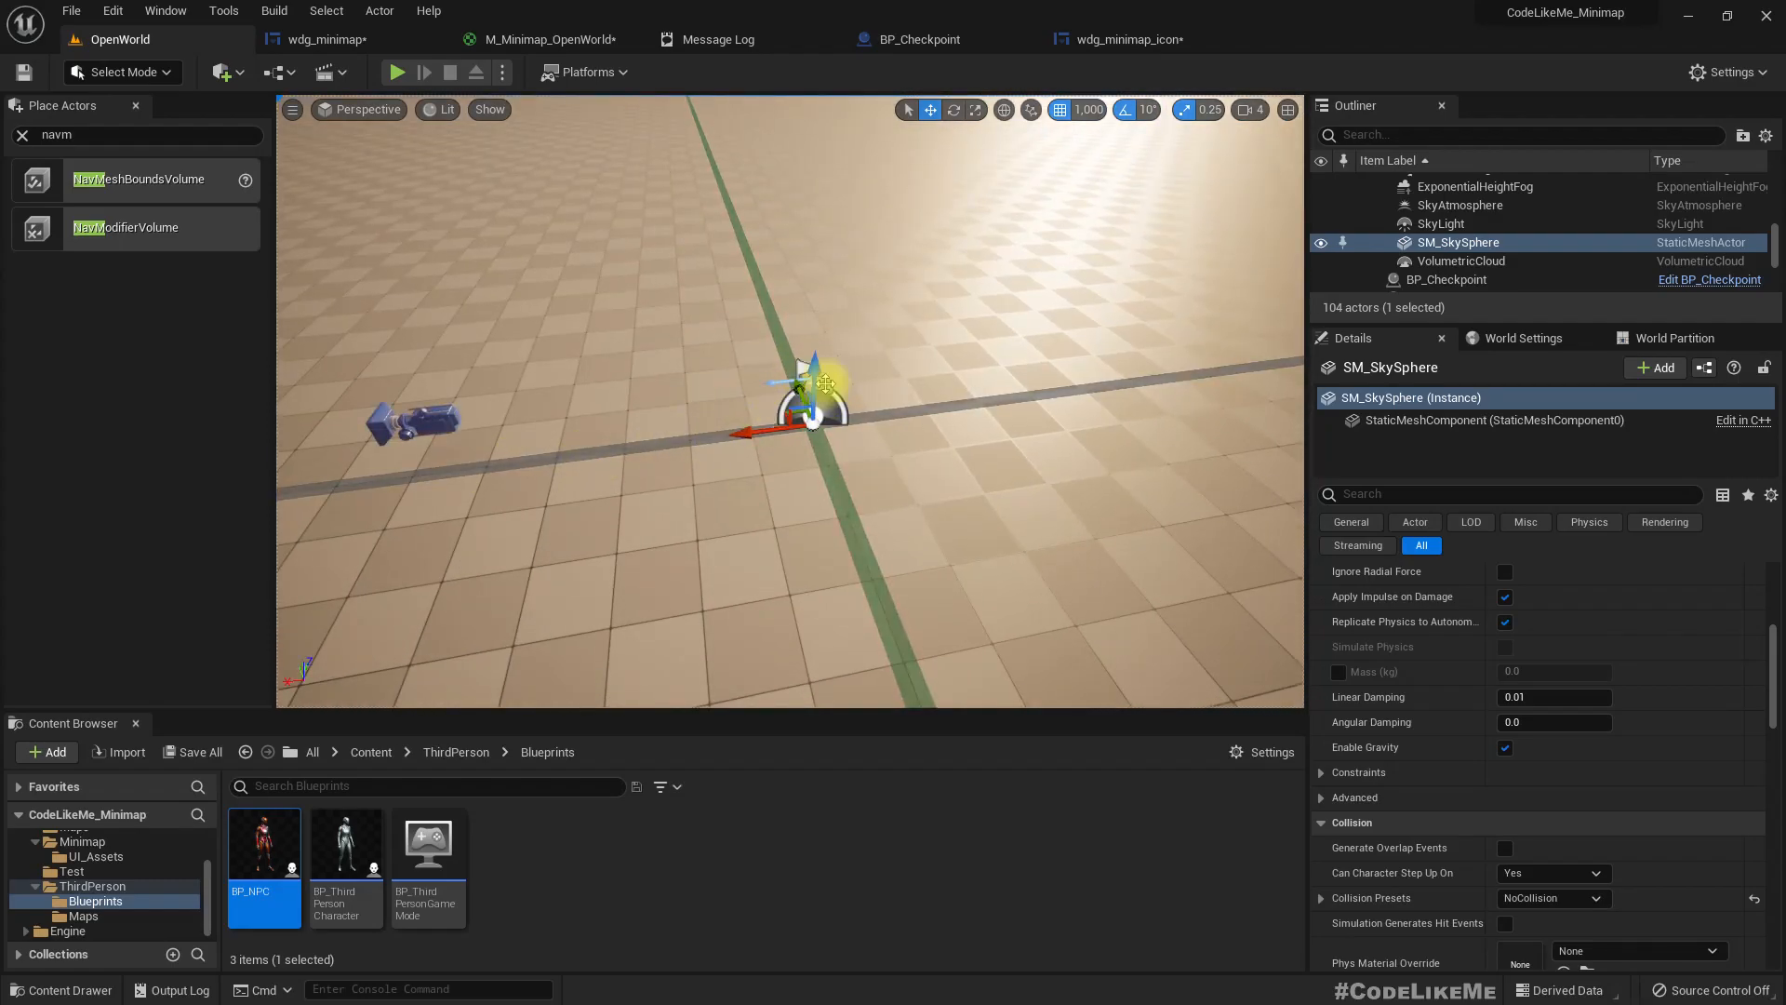
pyautogui.click(825, 383)
pyautogui.press('Delete')
# Playtest from the dunes in full screen, checking the minimap terrain and edge icons against the distant checkpoint, and stop playing
pyautogui.moveTo(776, 385)
pyautogui.mouseDown(button='right')
pyautogui.moveTo(776, 335)
pyautogui.moveTo(726, 321)
pyautogui.moveTo(675, 364)
pyautogui.moveTo(674, 344)
pyautogui.moveTo(769, 387)
pyautogui.mouseUp(button='right')
pyautogui.press('F11')
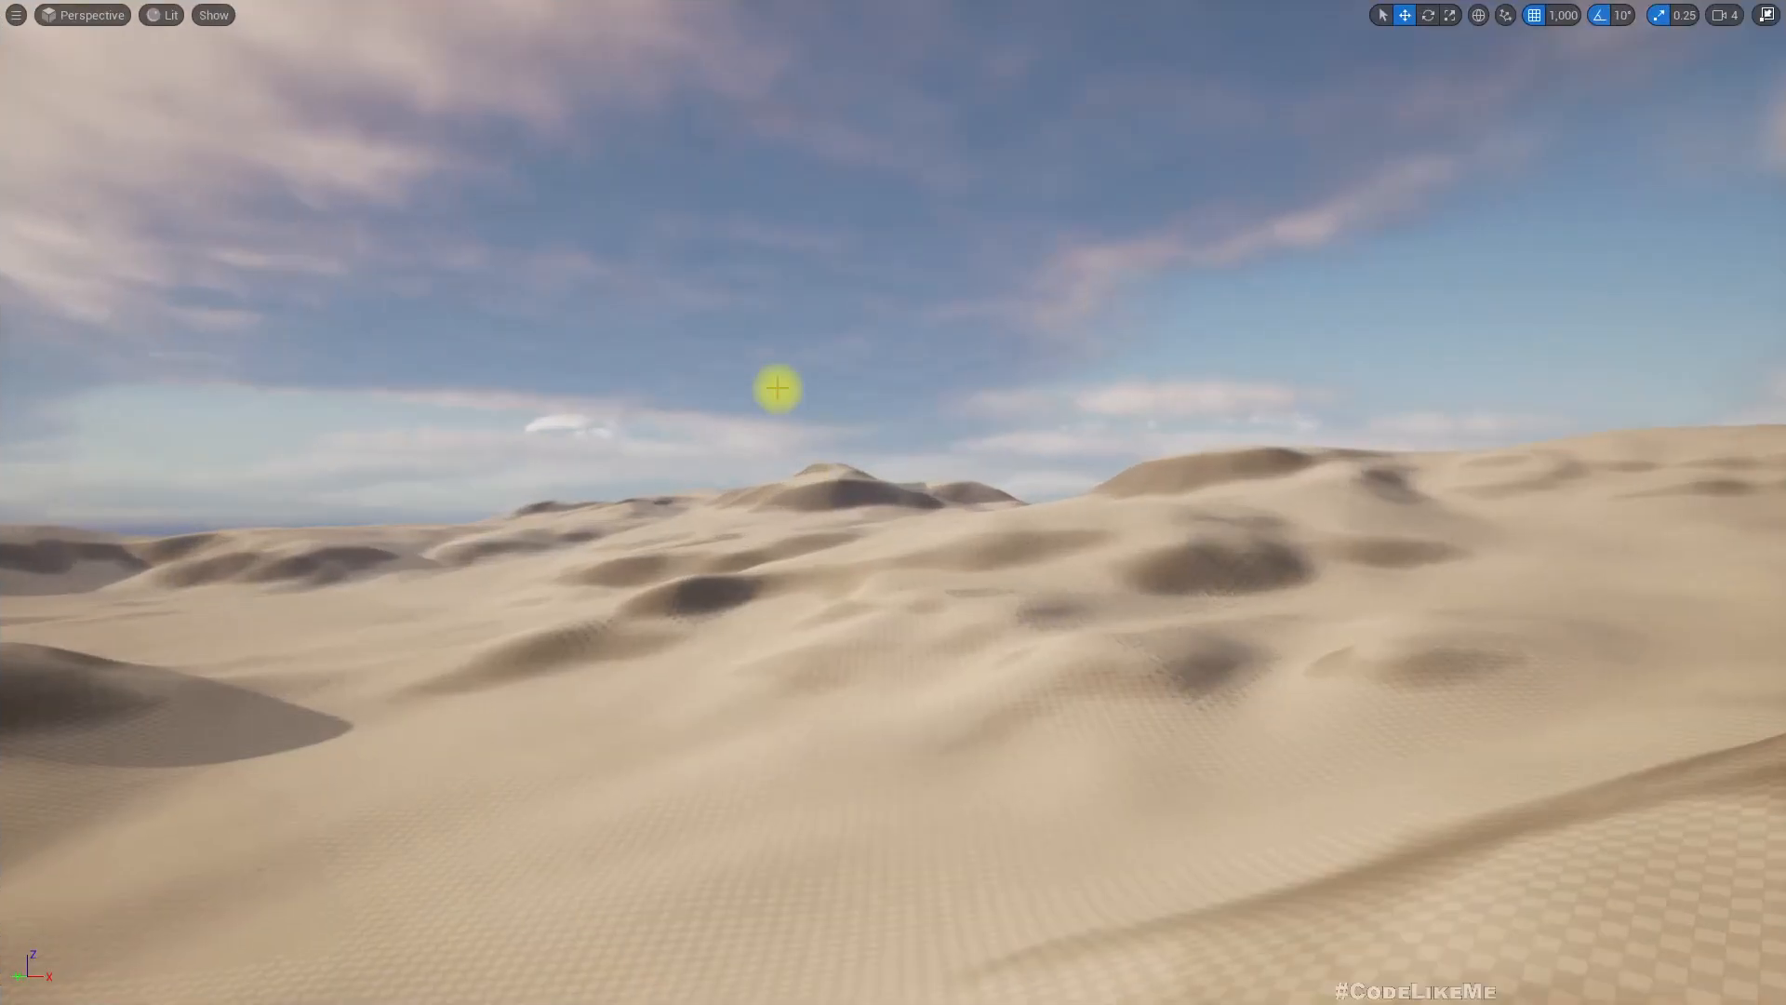
pyautogui.hotkey('alt', 'p')
pyautogui.press('w')
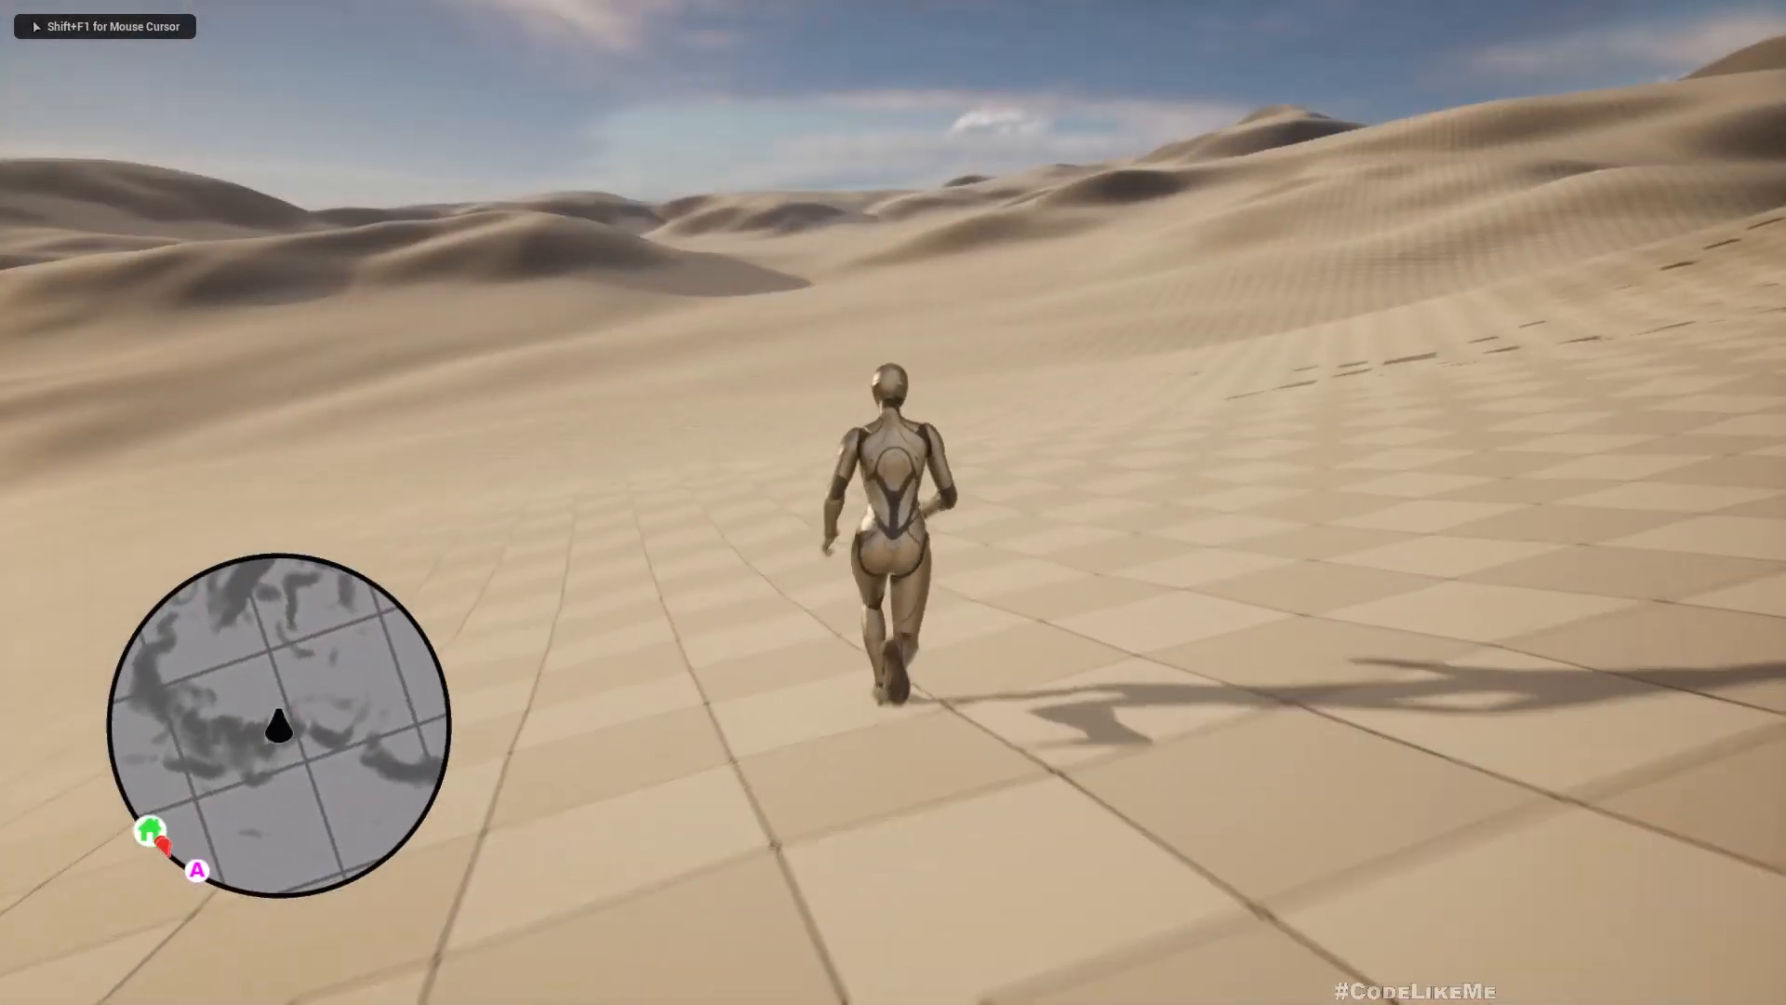
pyautogui.press('a')
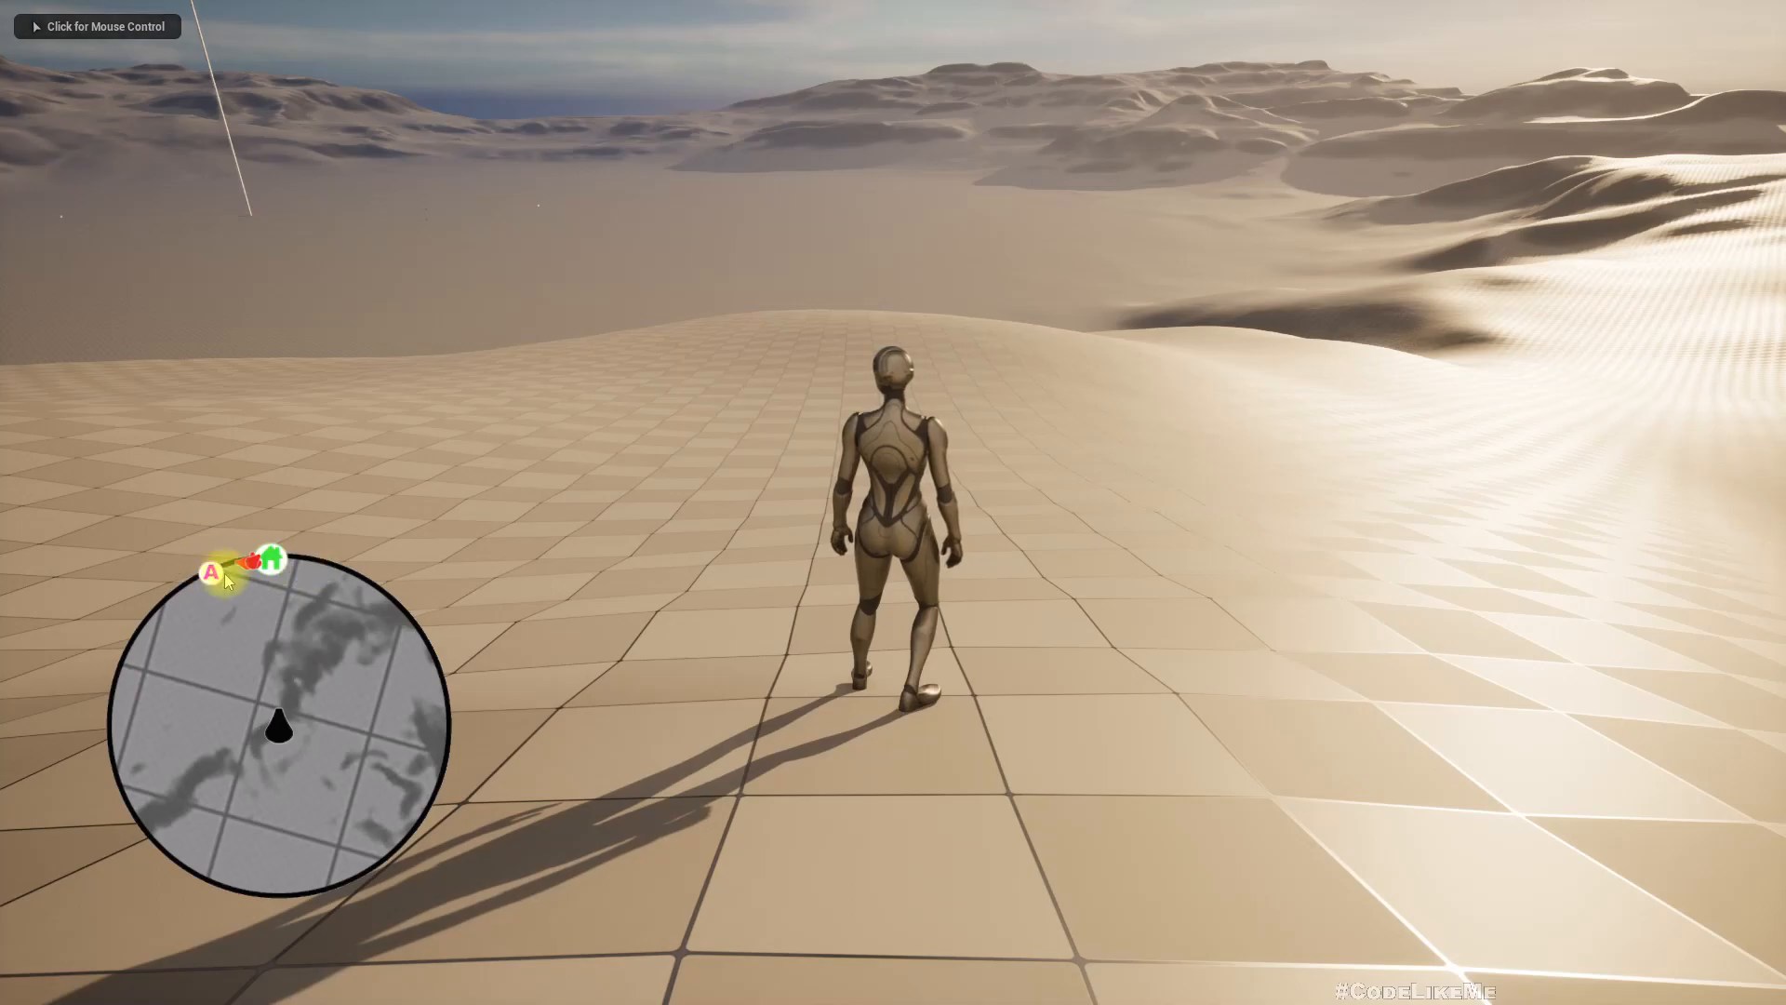
pyautogui.click(802, 469)
pyautogui.press('w')
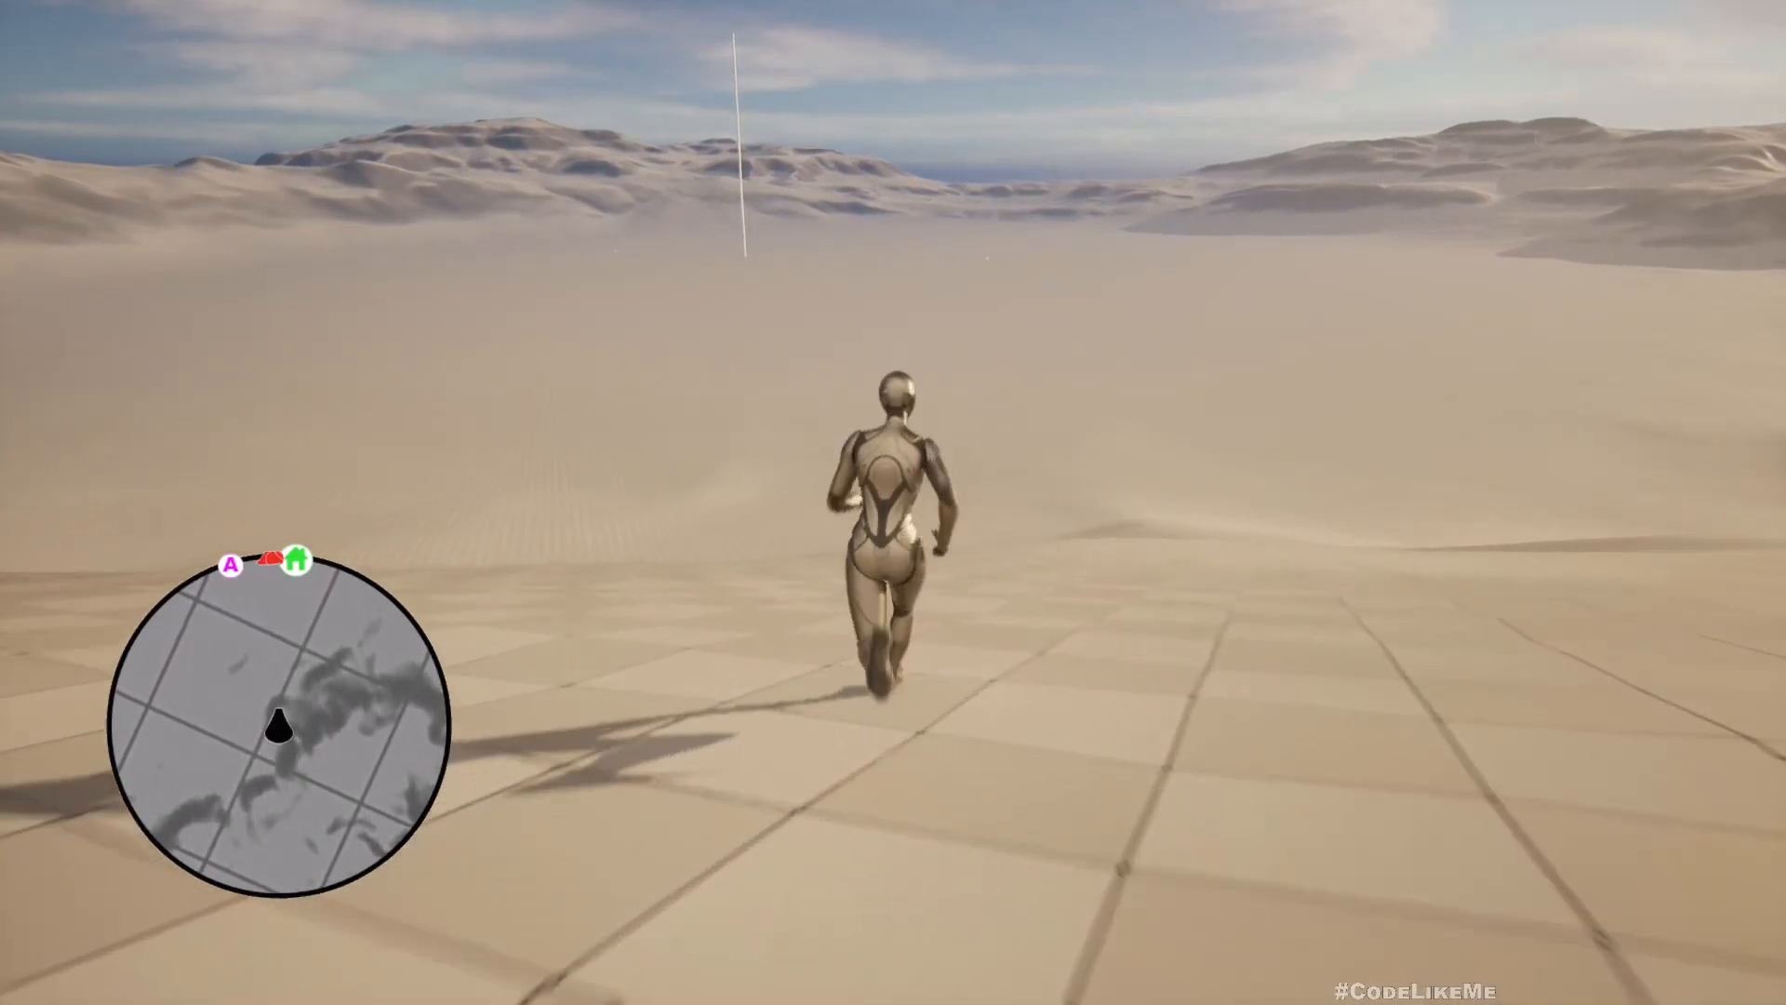
pyautogui.press('Escape')
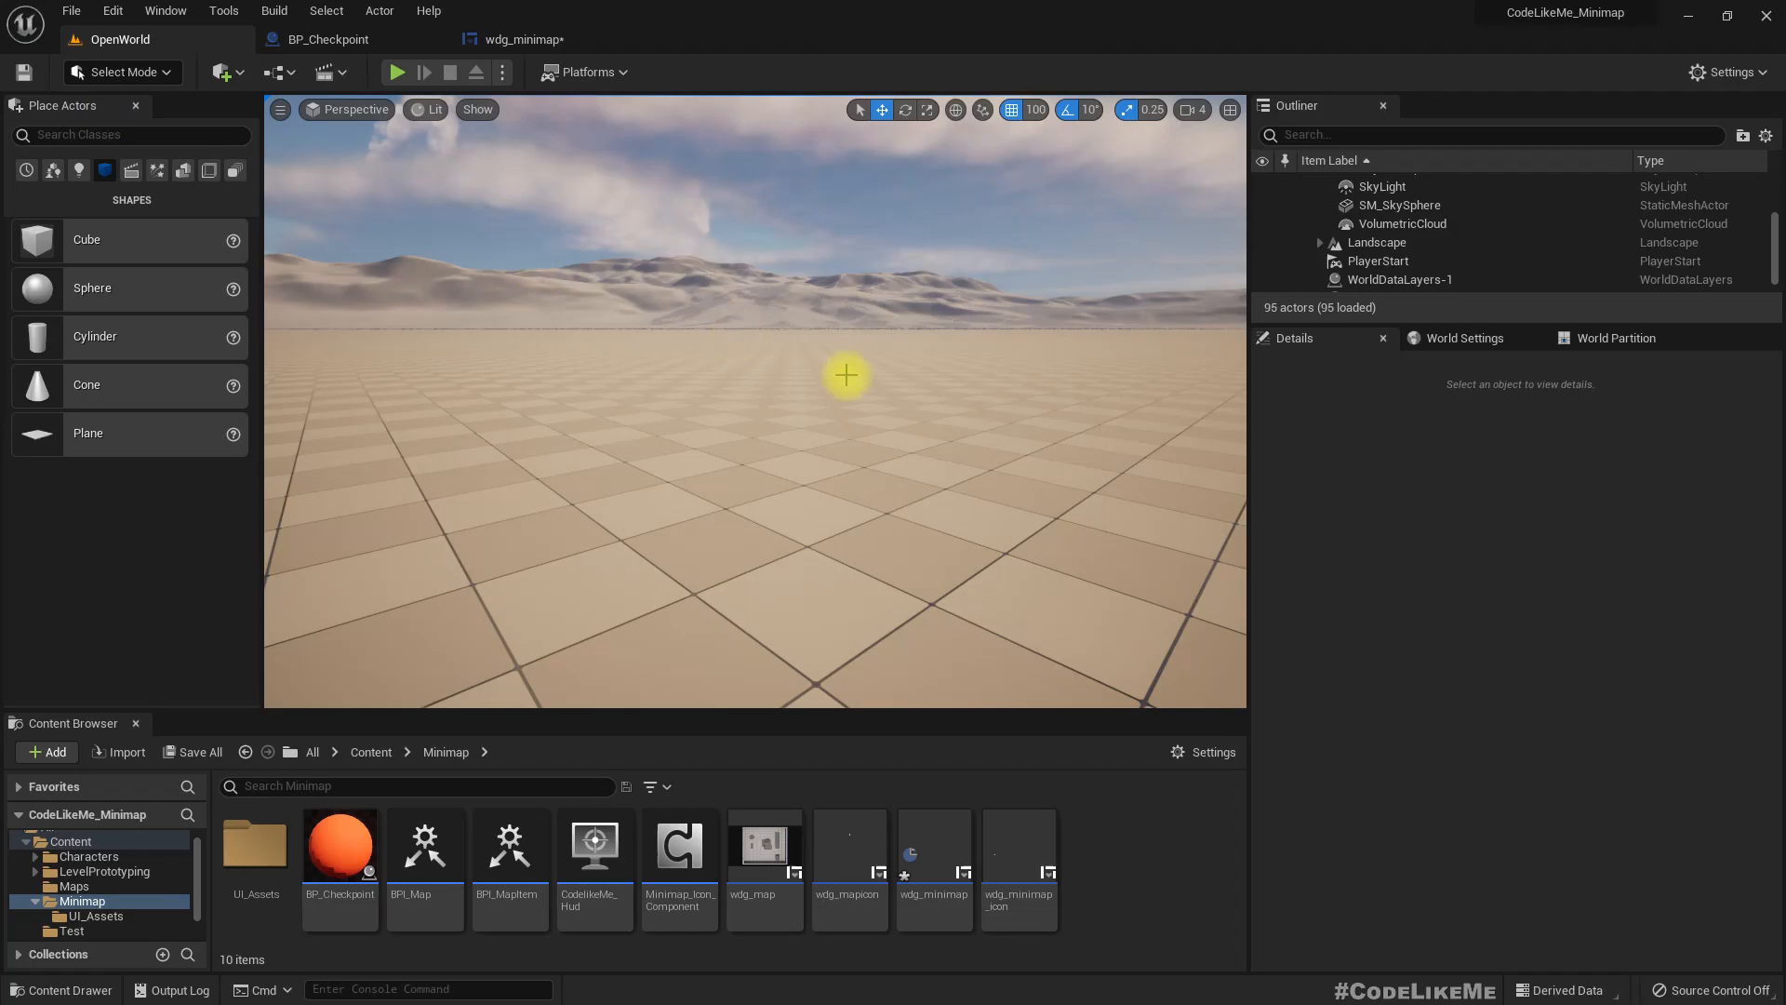
# Examine the whole landscape from above in the viewport and on the World Partition map
pyautogui.moveTo(798, 375)
pyautogui.mouseDown(button='right')
pyautogui.moveTo(799, 409)
pyautogui.moveTo(798, 372)
pyautogui.mouseUp(button='right')
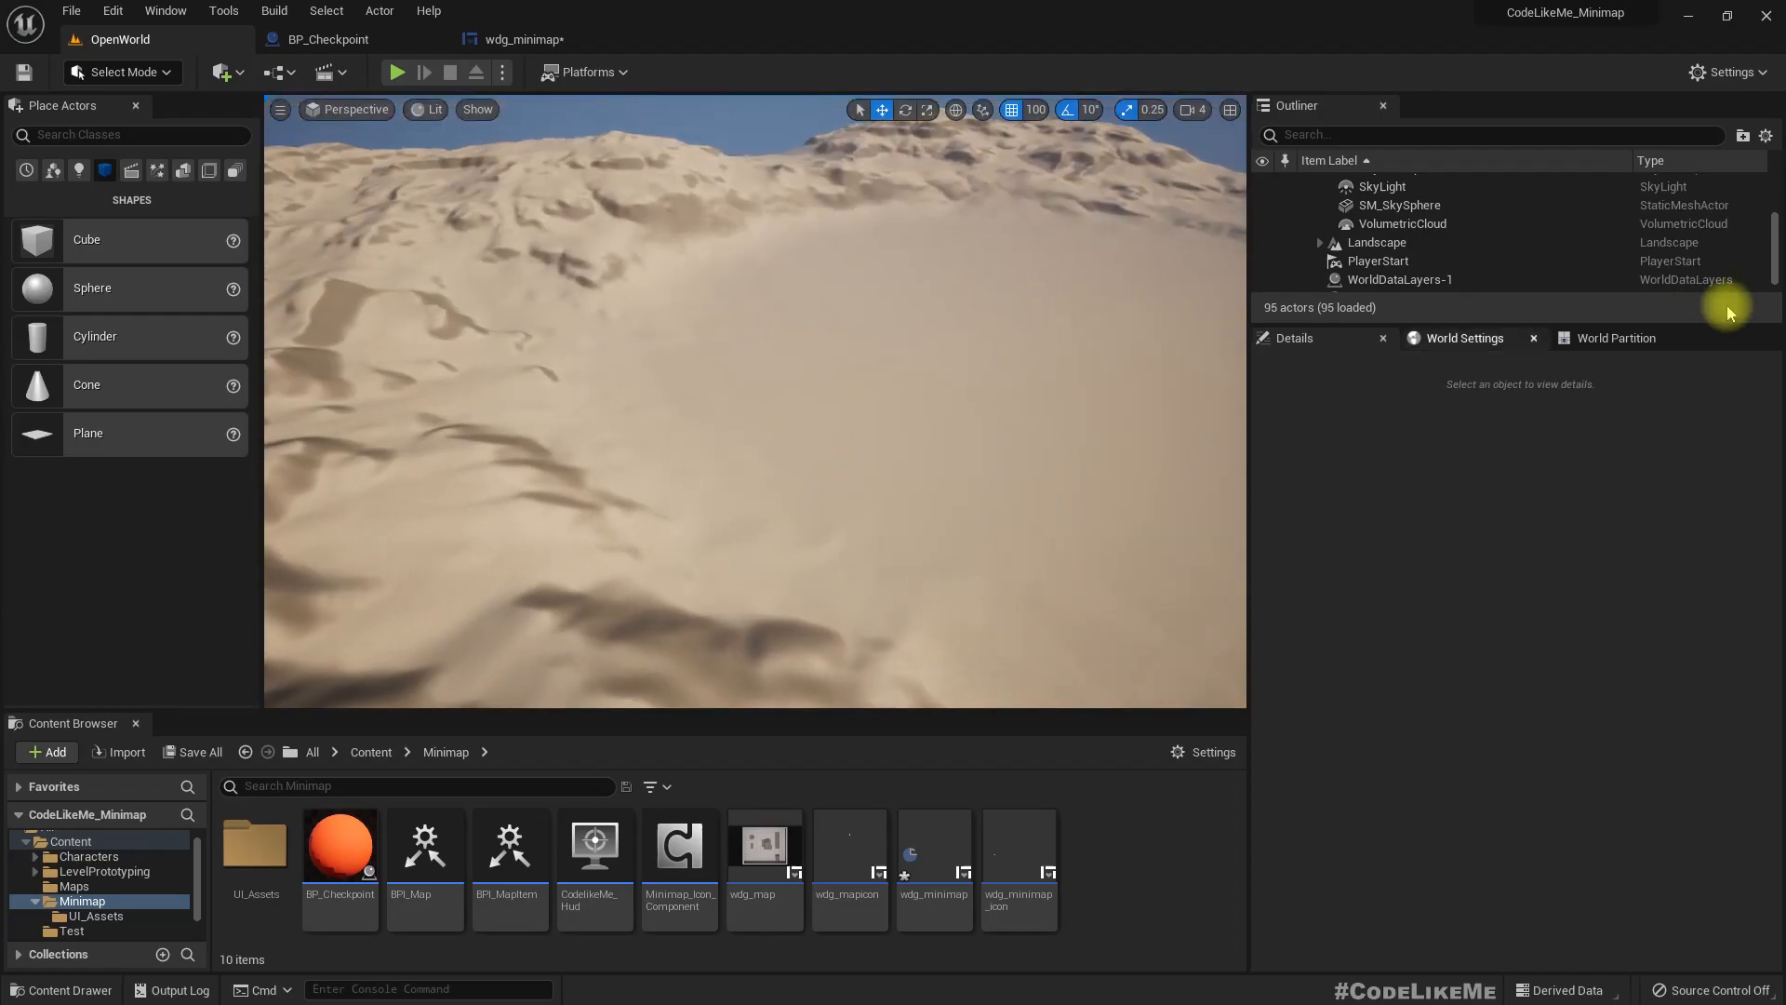
pyautogui.click(1600, 340)
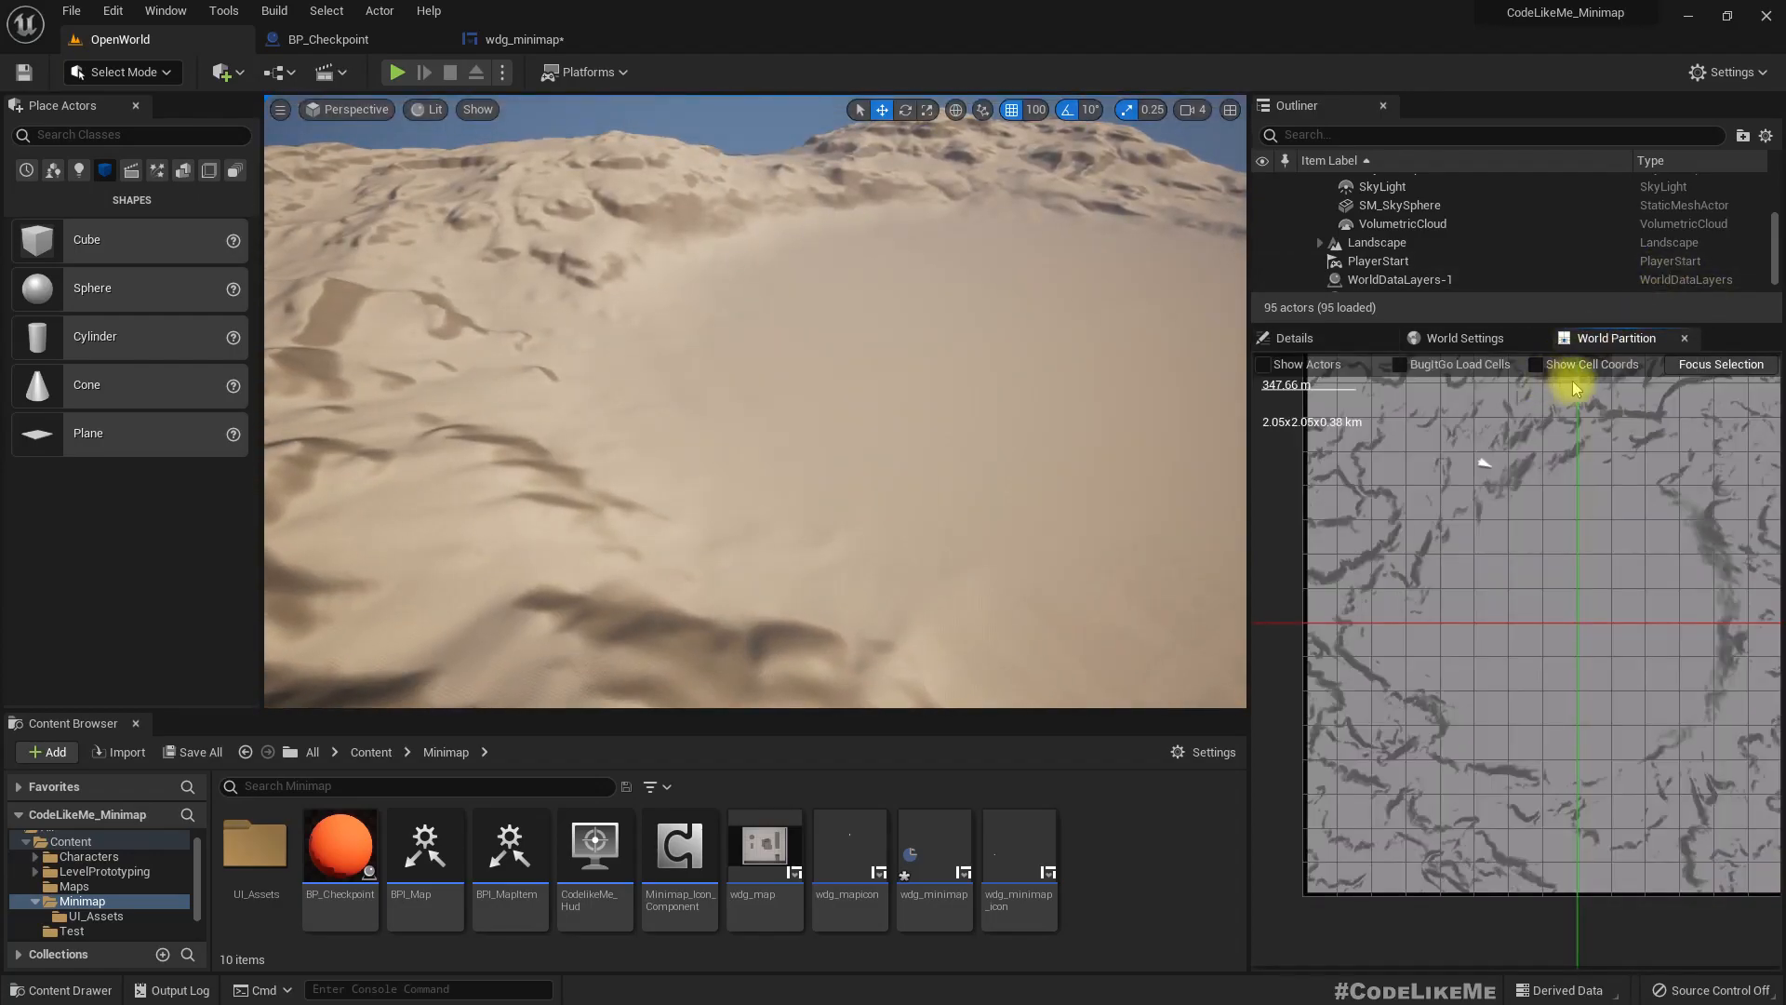
pyautogui.scroll(-1, 1579, 555)
pyautogui.click(1551, 603)
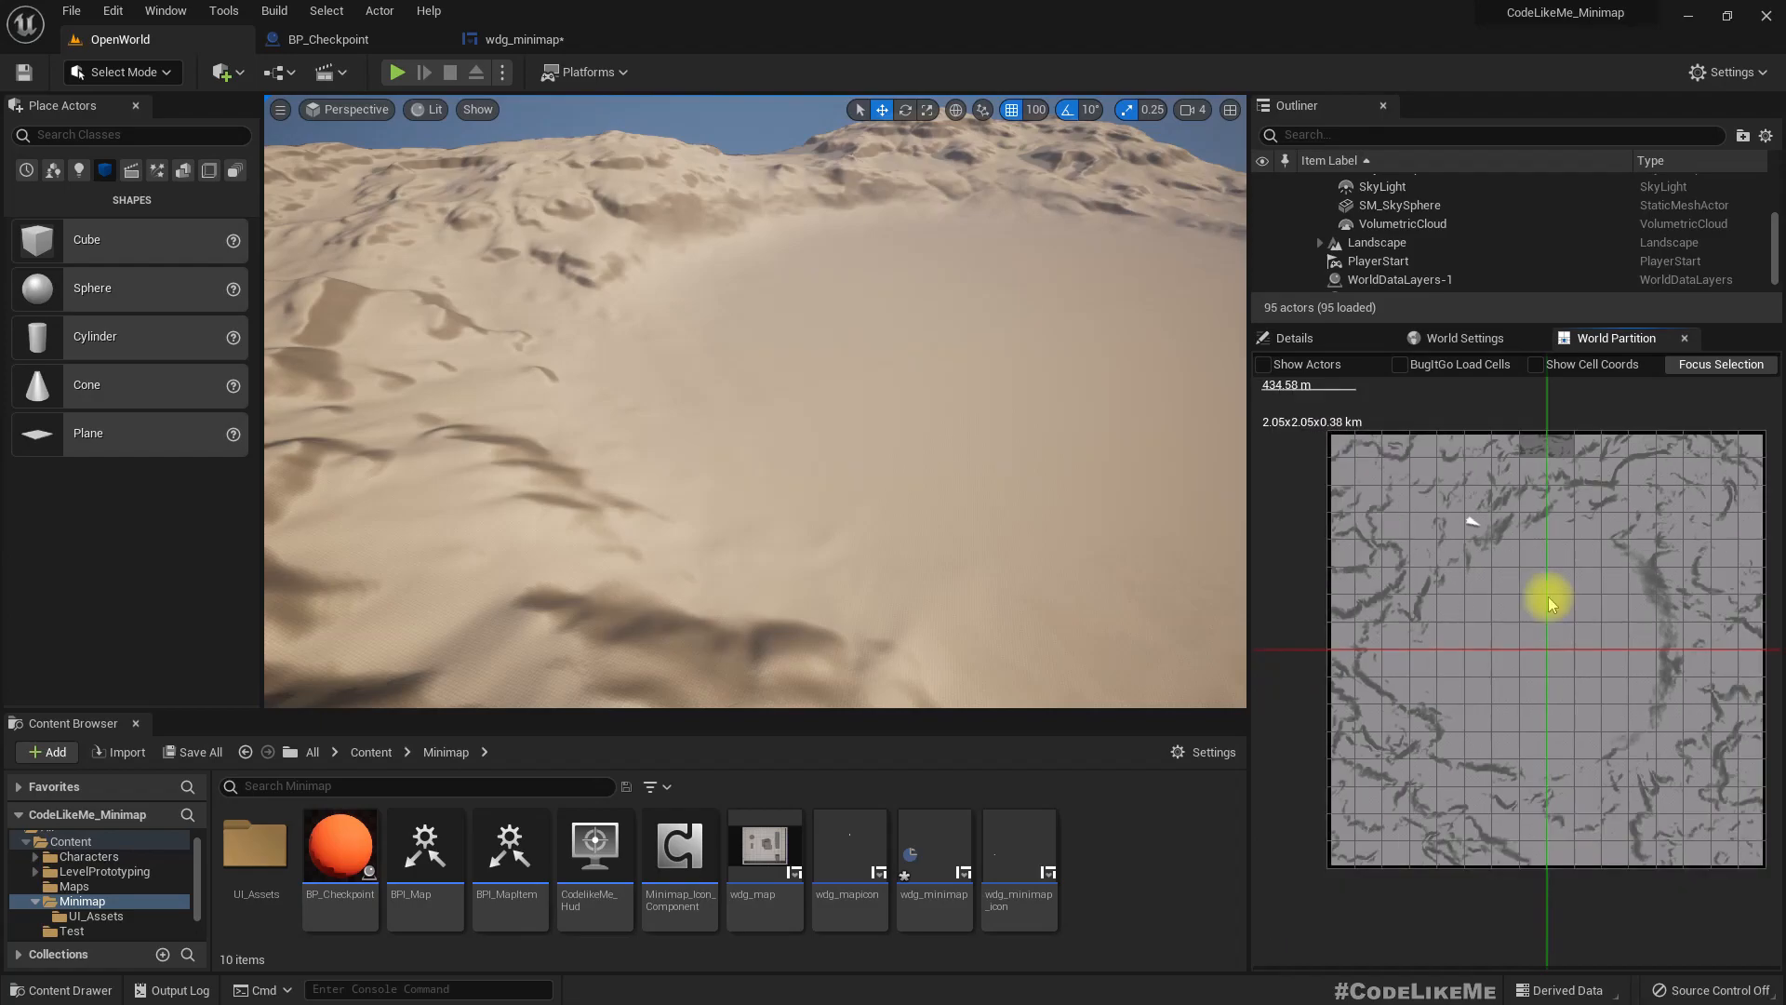
pyautogui.moveTo(1551, 604); pyautogui.dragTo(1543, 594, button='right')
pyautogui.click(1355, 427)
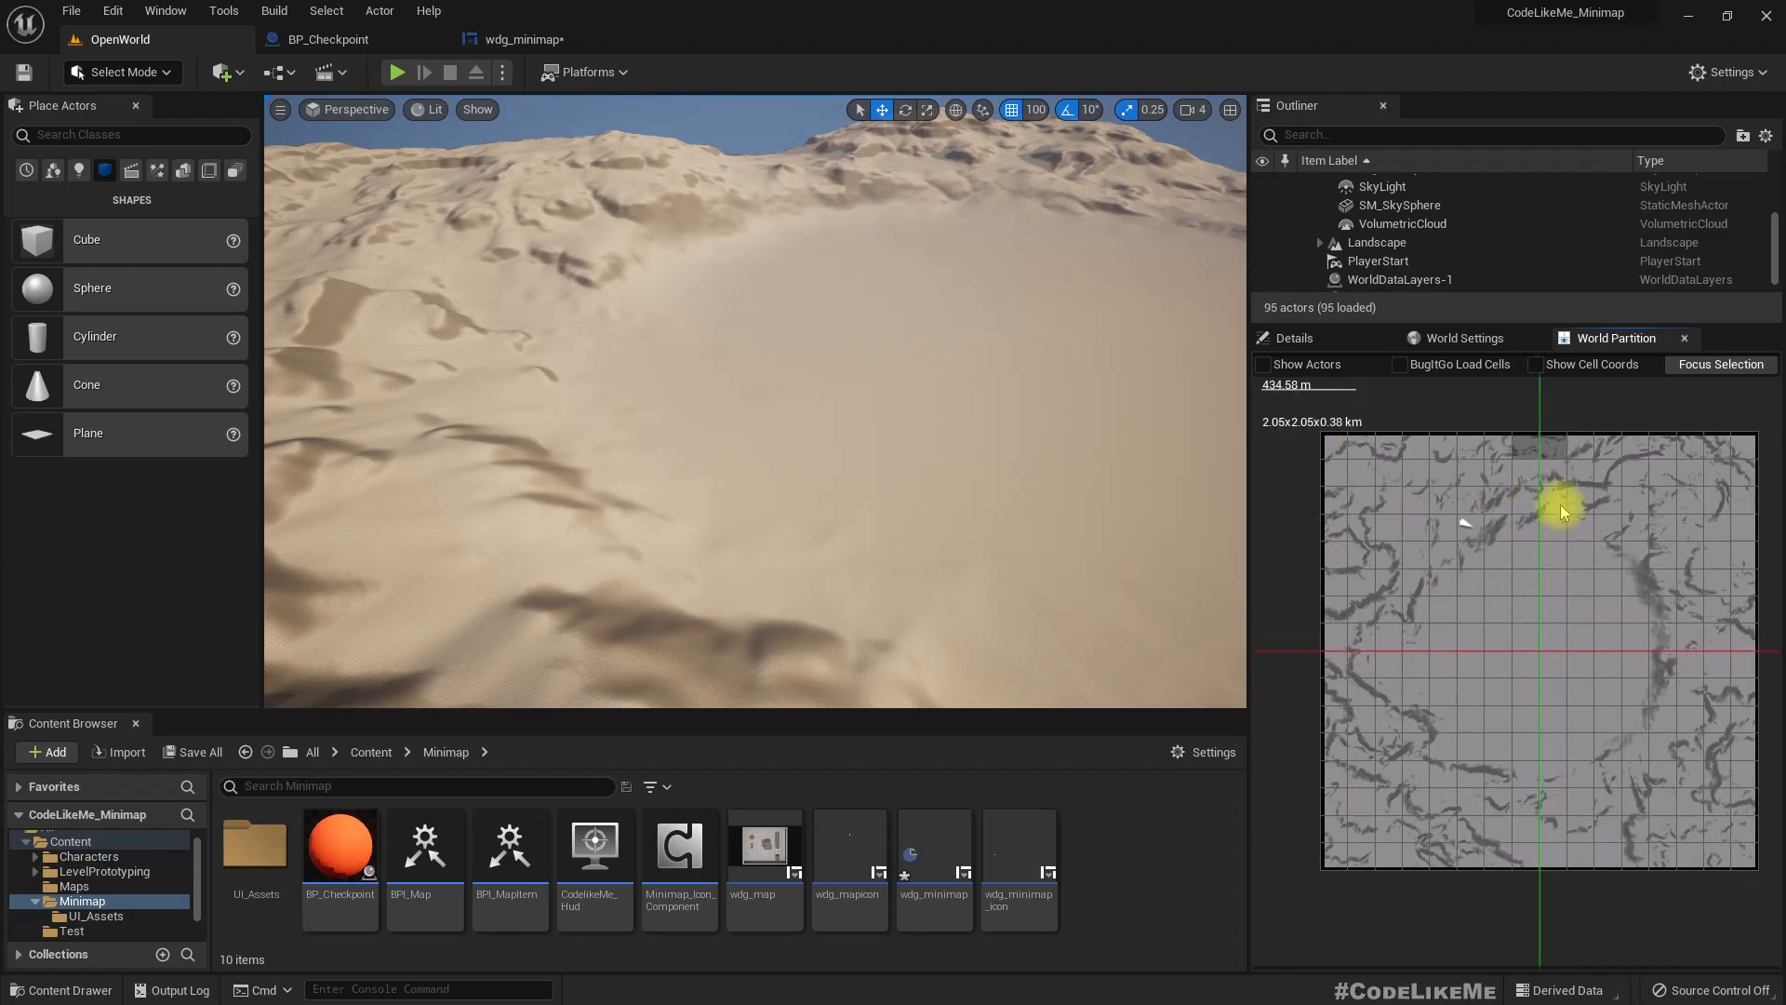
pyautogui.scroll(1, 1526, 507)
pyautogui.scroll(-1, 1527, 507)
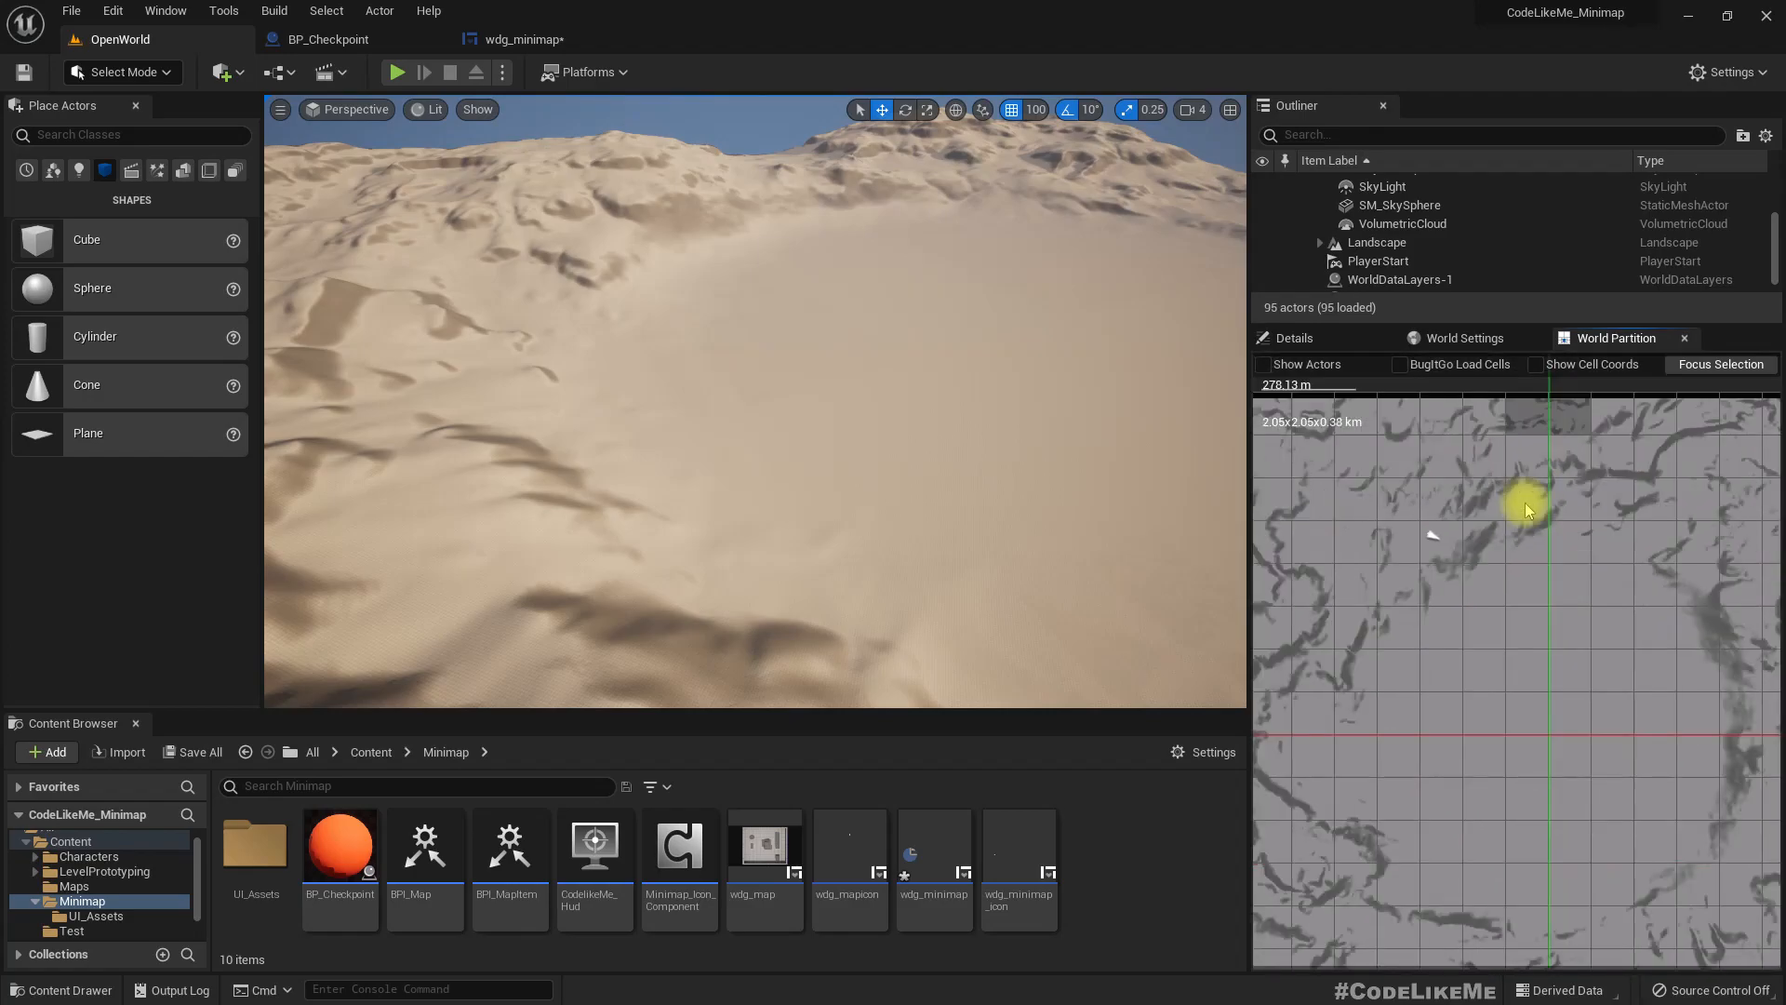
pyautogui.scroll(1, 1527, 507)
pyautogui.moveTo(1557, 690); pyautogui.dragTo(1563, 688, button='right')
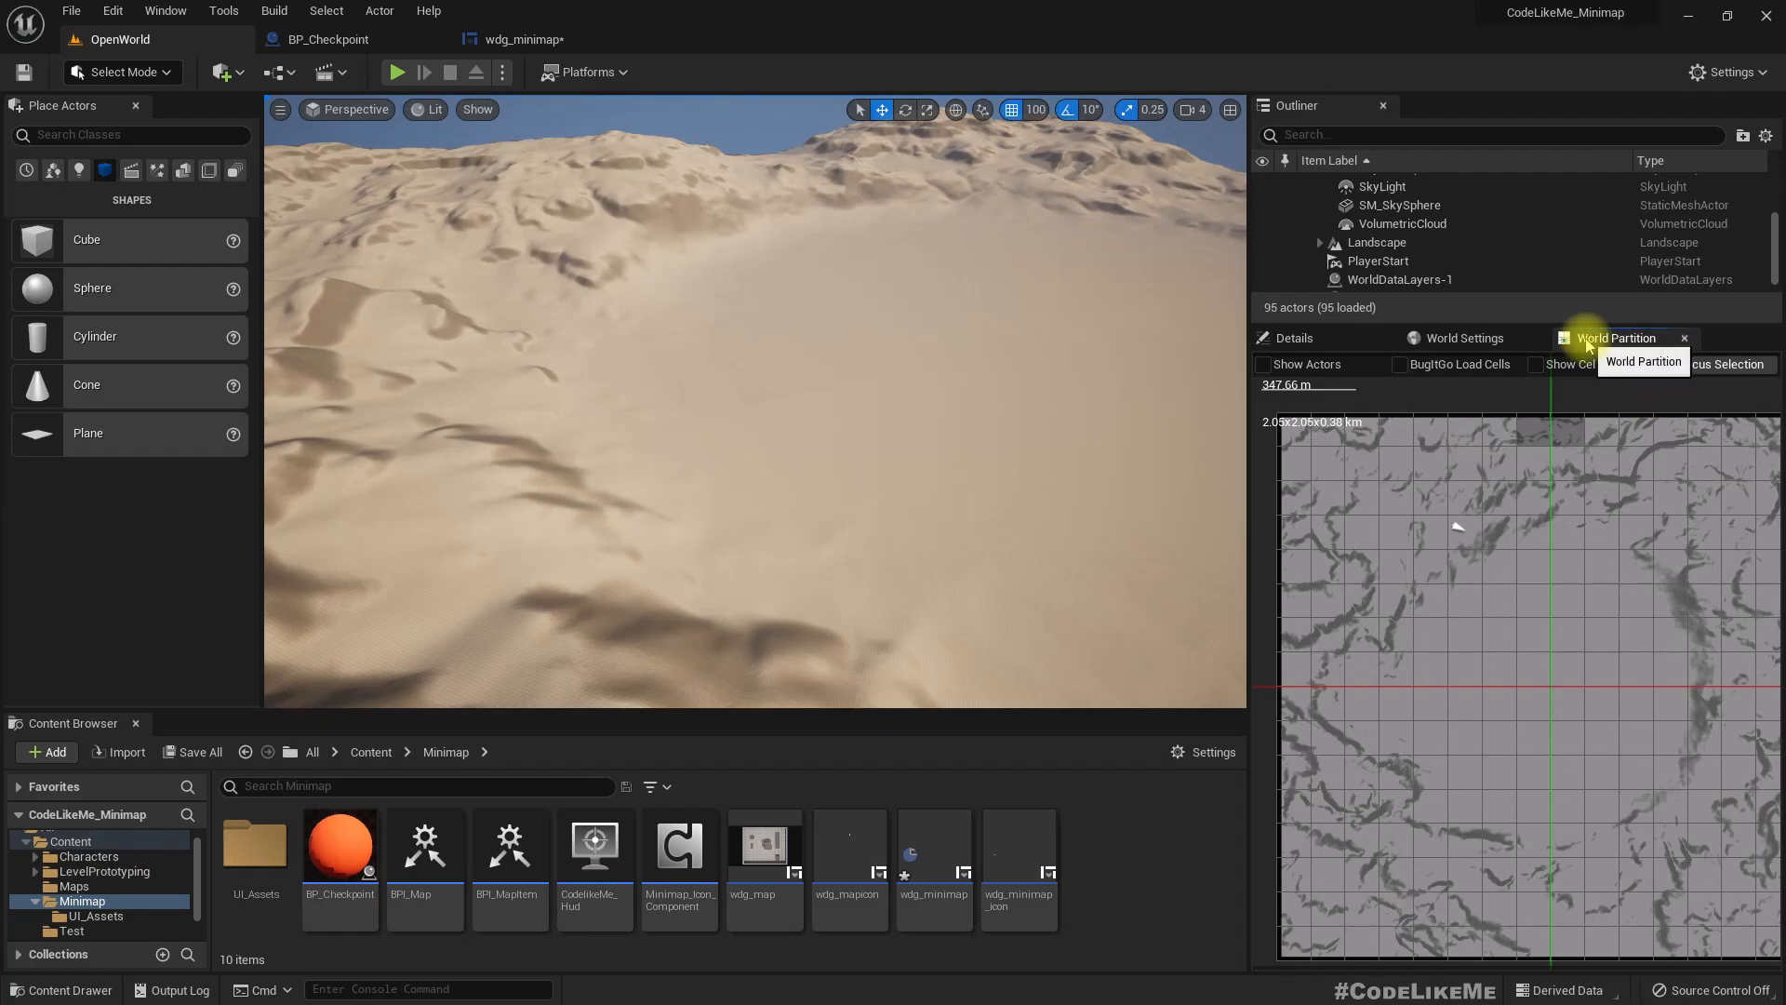
# Check where the World Partition Editor is enabled and widen the area showing its map
pyautogui.click(187, 13)
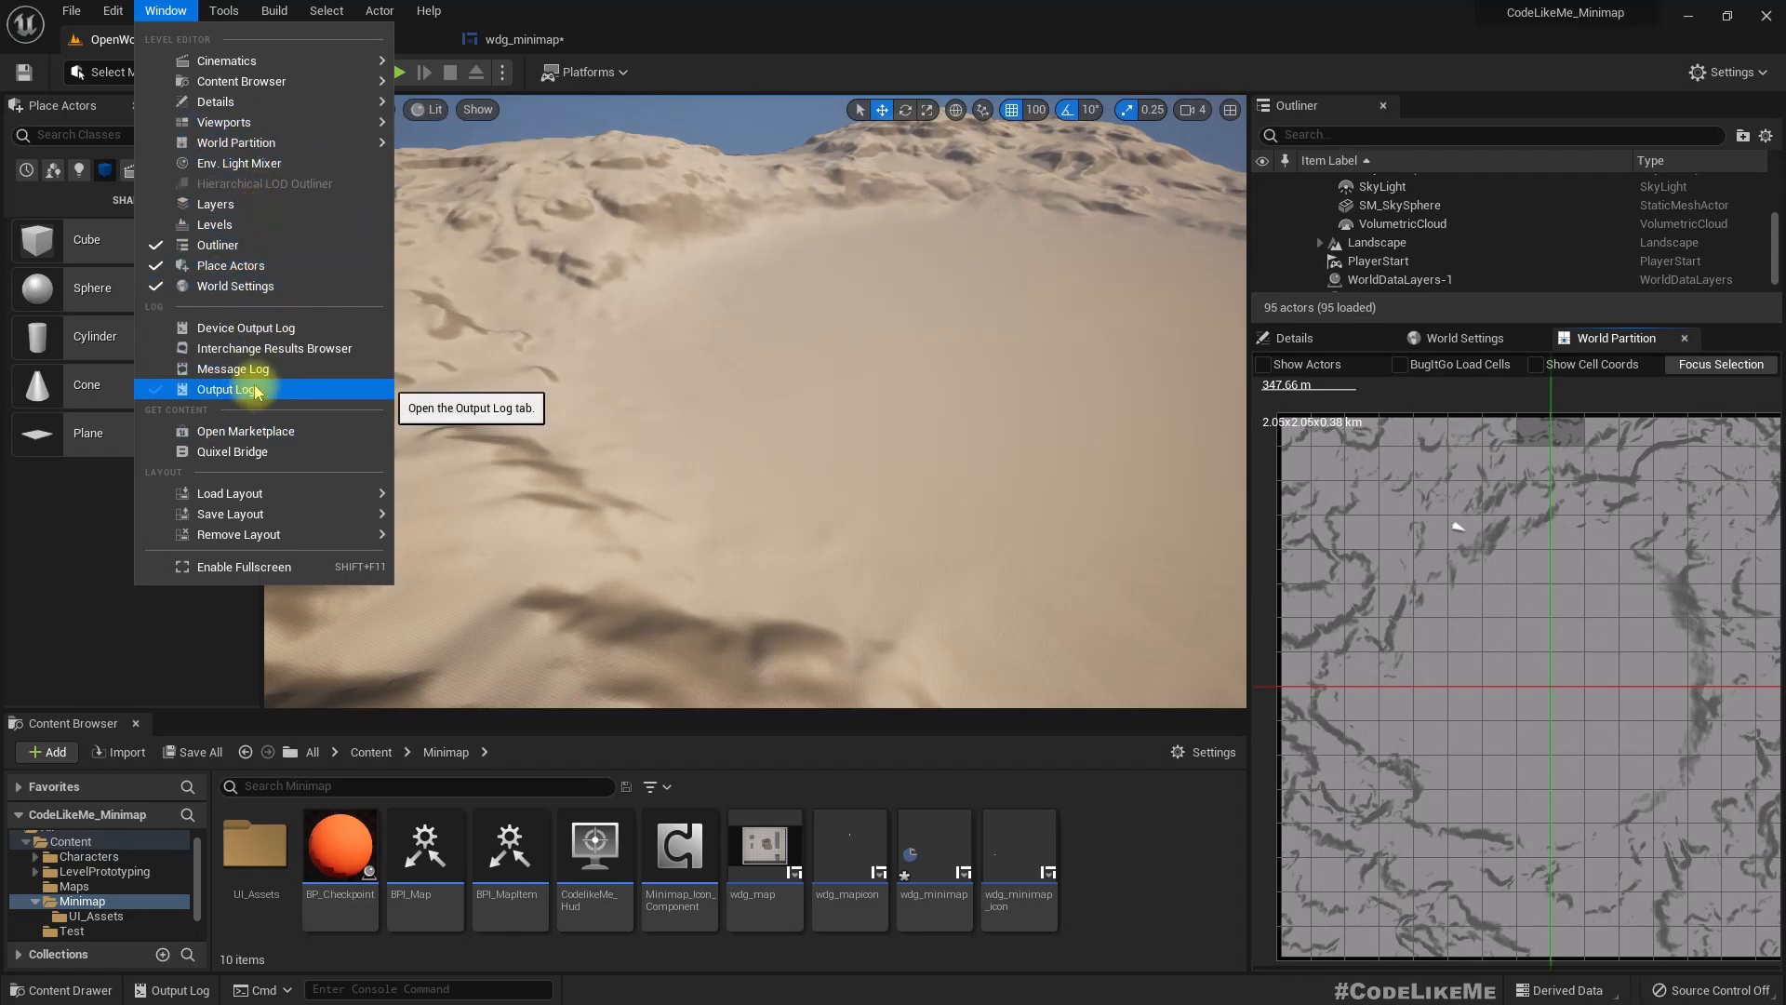
pyautogui.moveTo(259, 146)
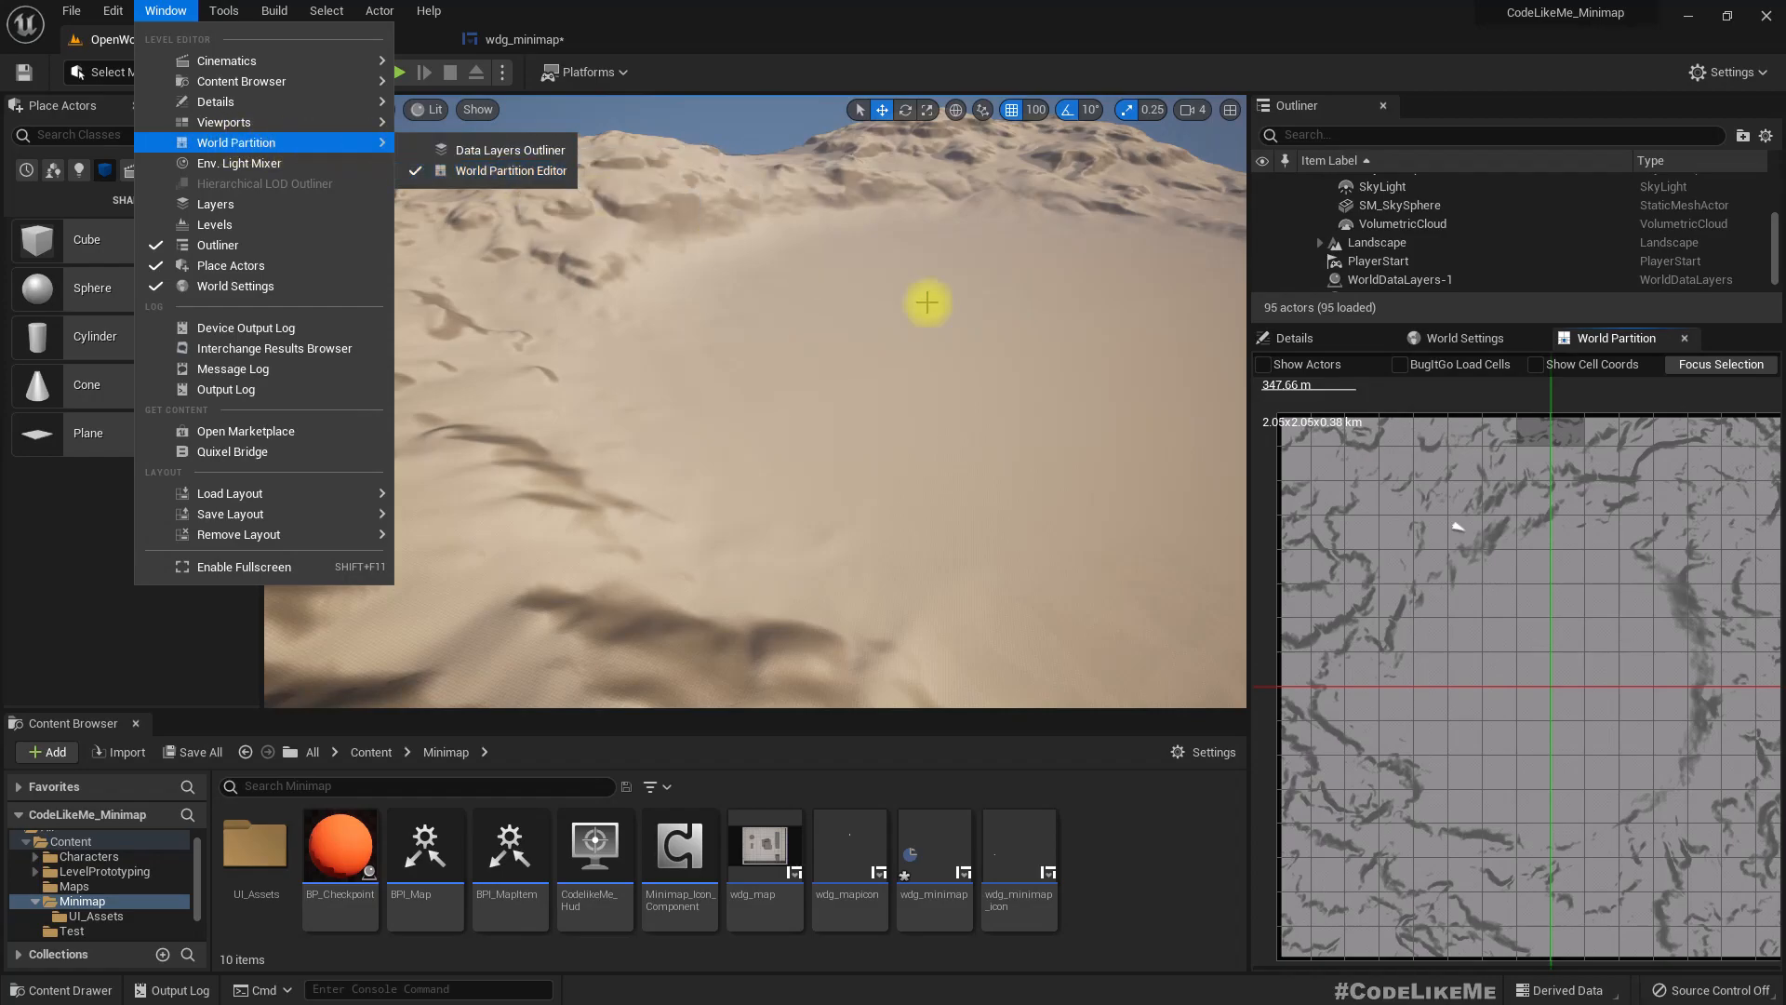
pyautogui.click(852, 385)
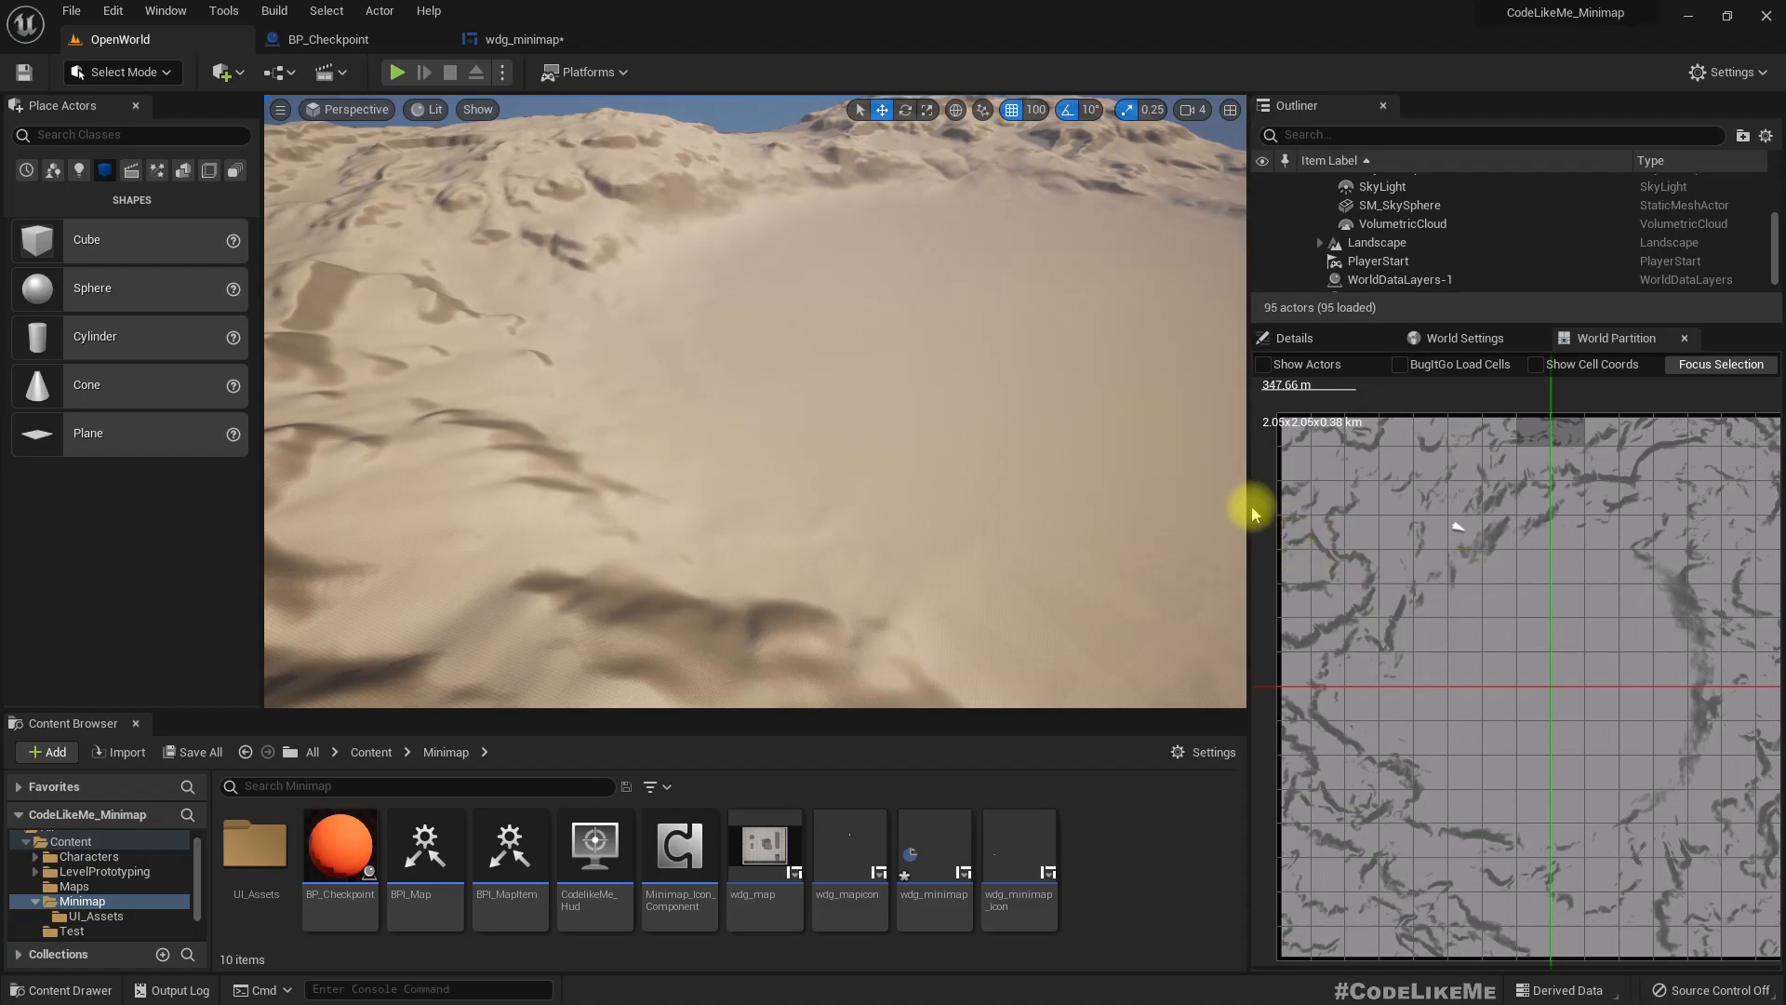
pyautogui.moveTo(1232, 506); pyautogui.dragTo(1102, 506)
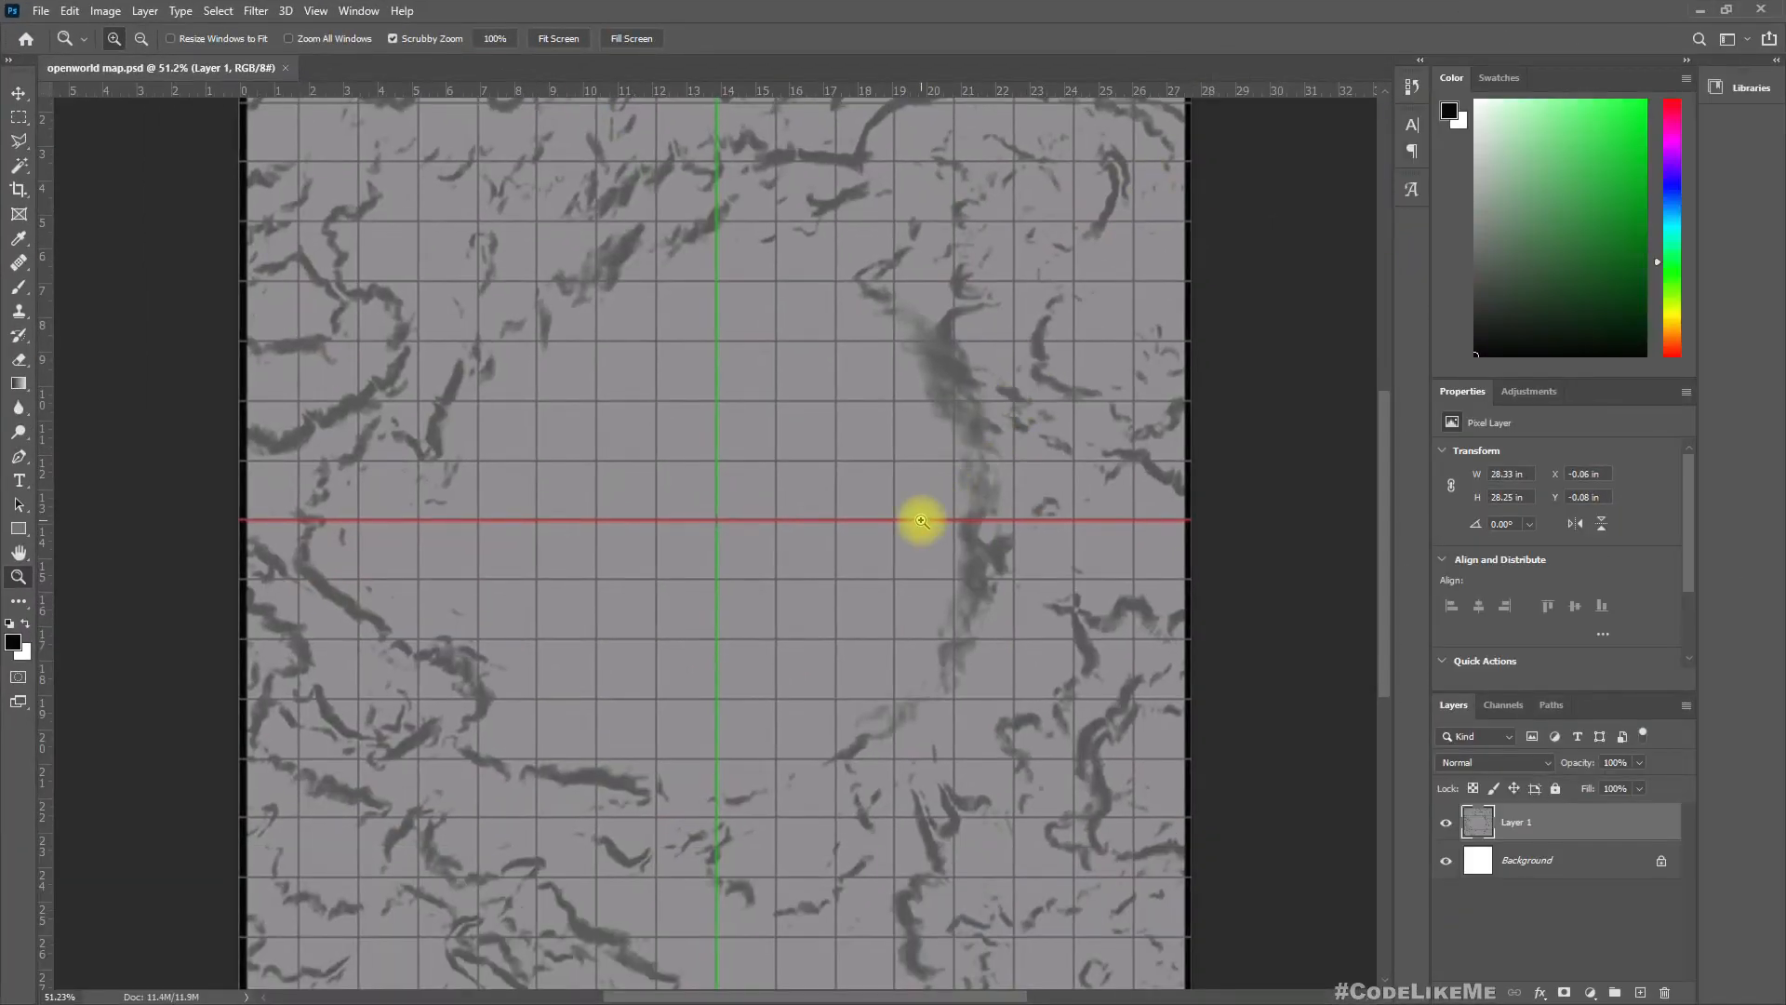
# Switch to Photoshop and check the canvas size of openworld map.psd in pixels, leaving without resizing
pyautogui.moveTo(921, 518); pyautogui.dragTo(857, 550)
pyautogui.click(107, 11)
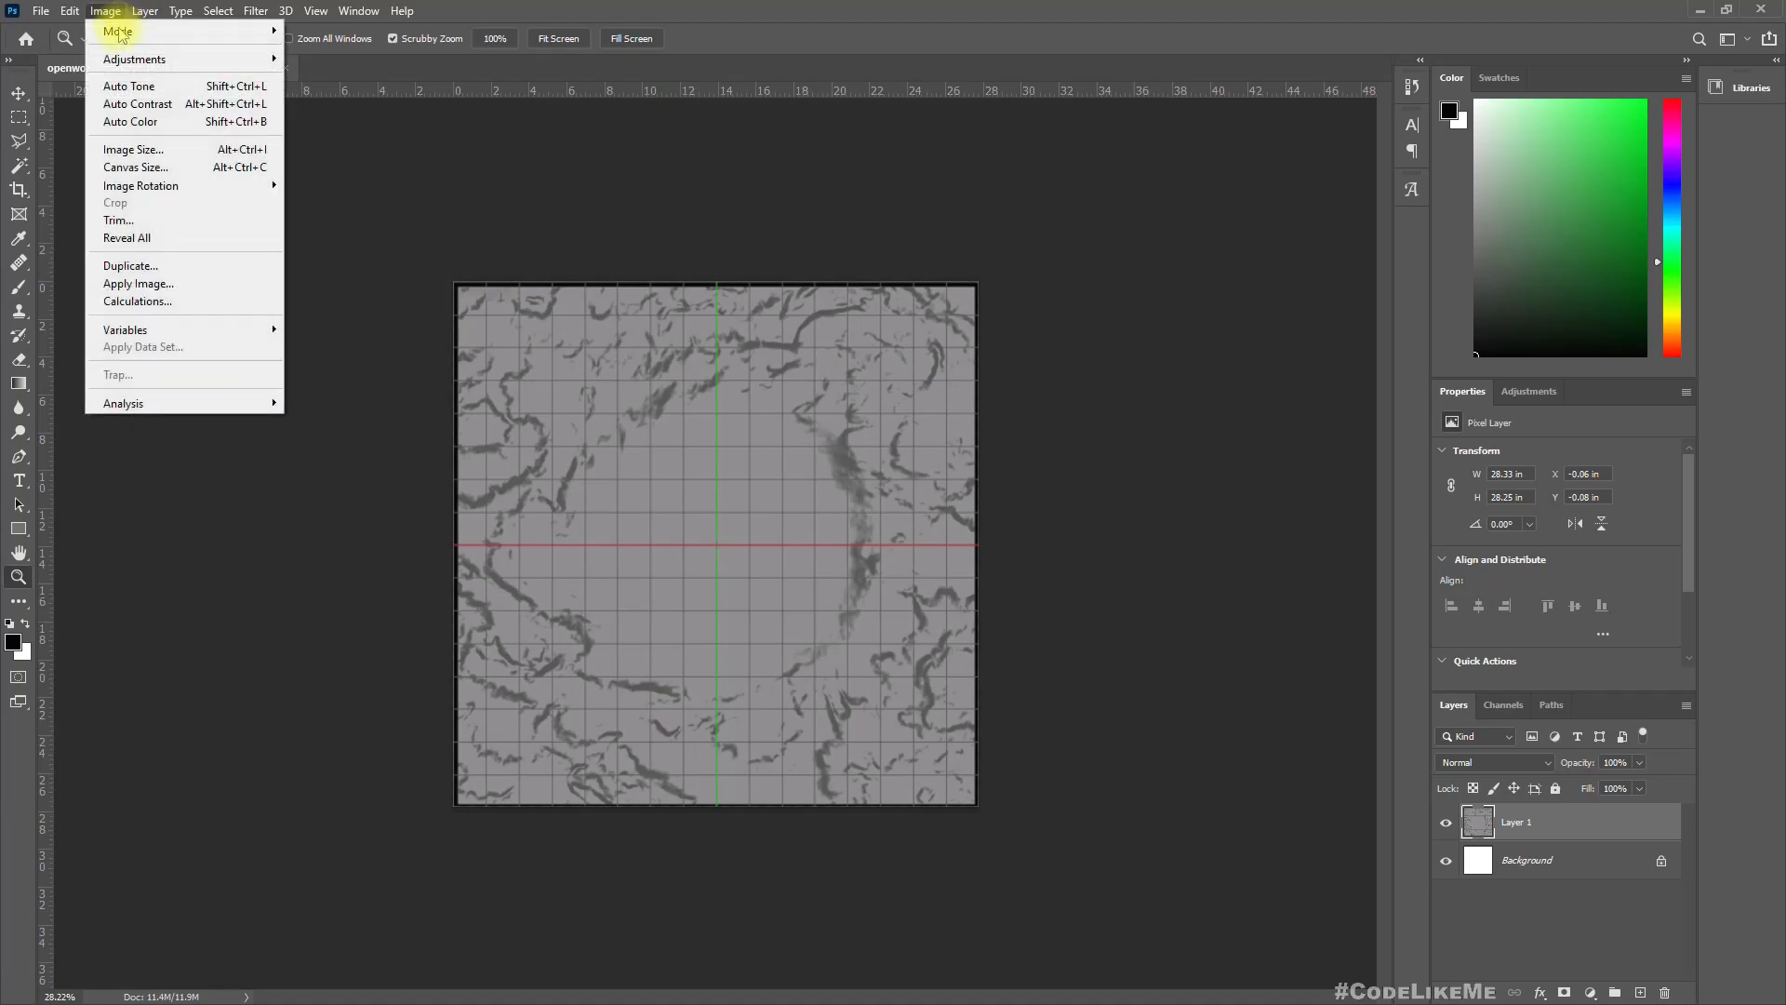
pyautogui.click(135, 169)
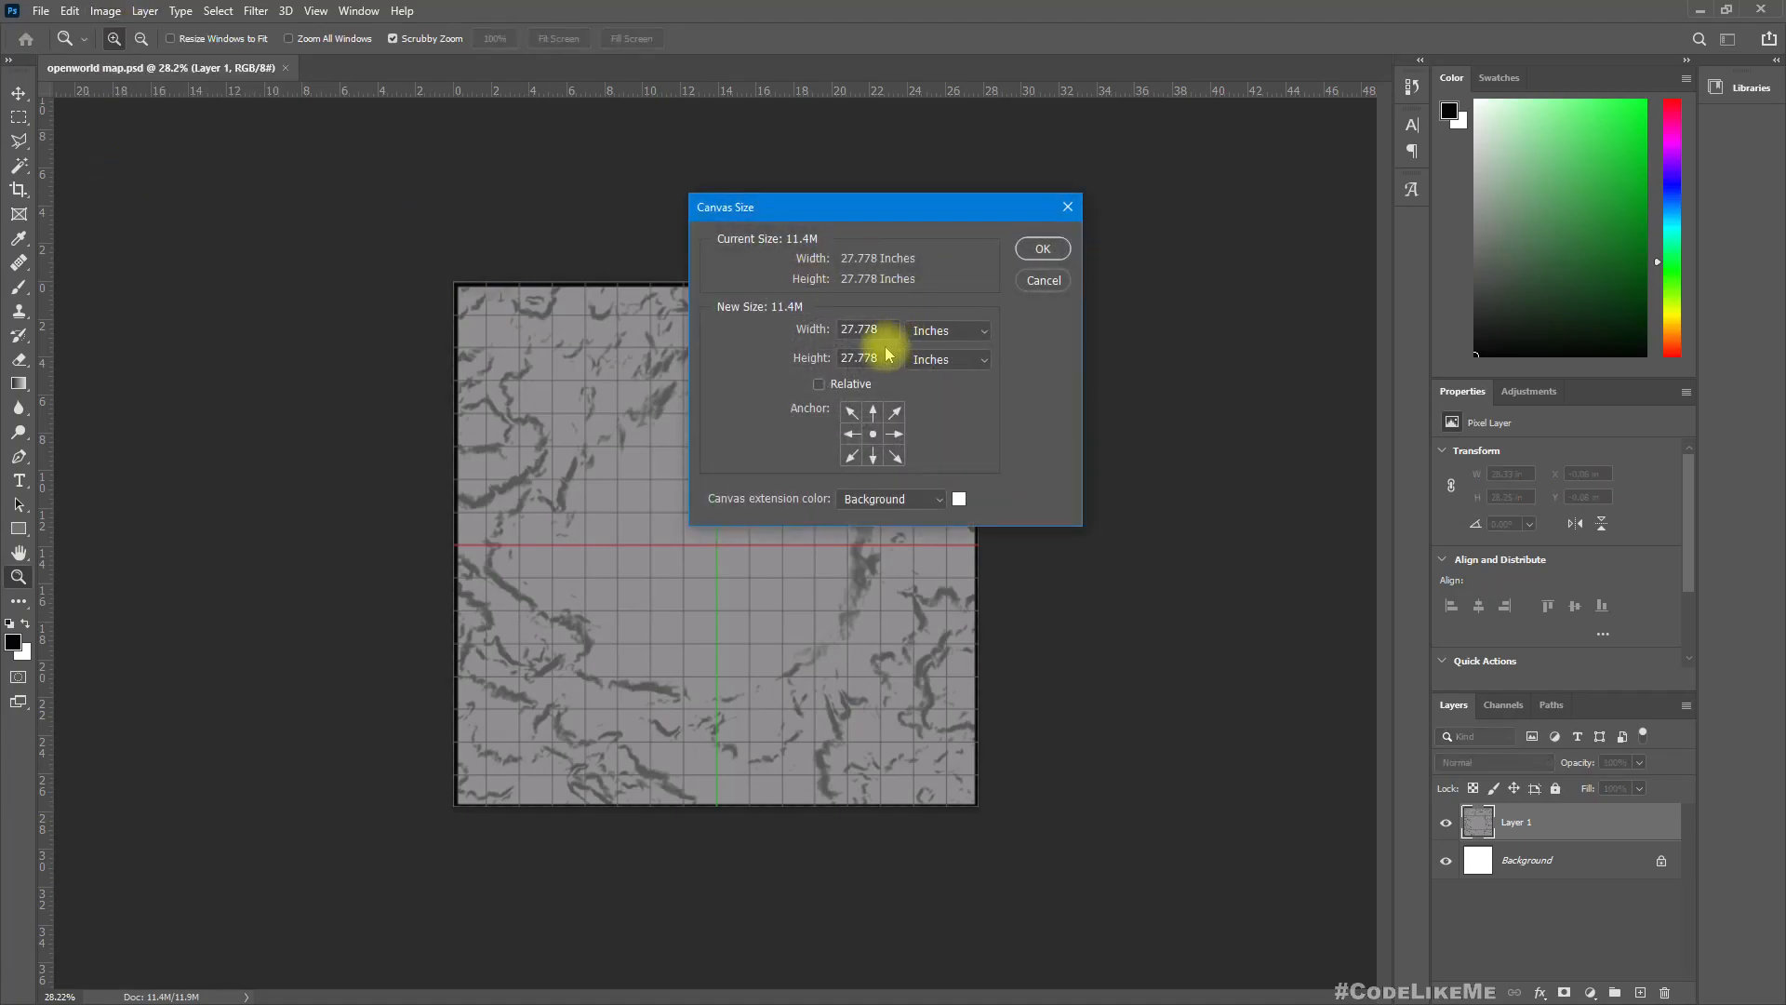
pyautogui.click(969, 331)
pyautogui.click(935, 367)
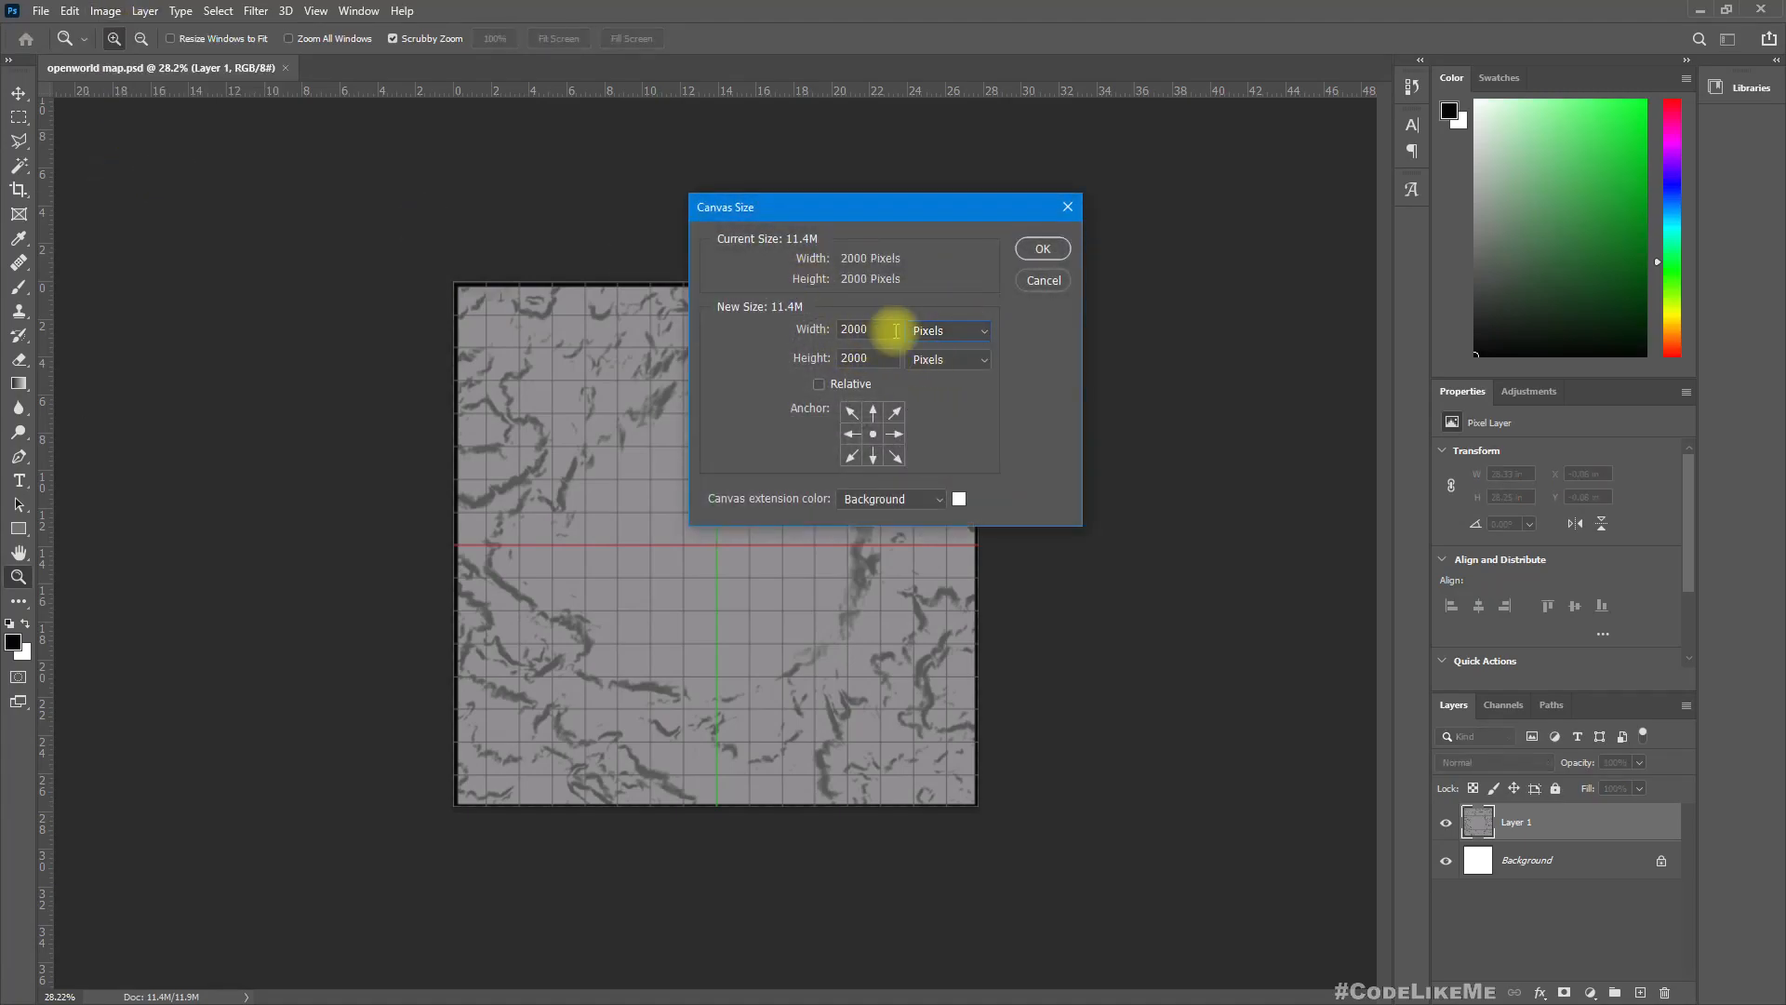
pyautogui.click(1031, 278)
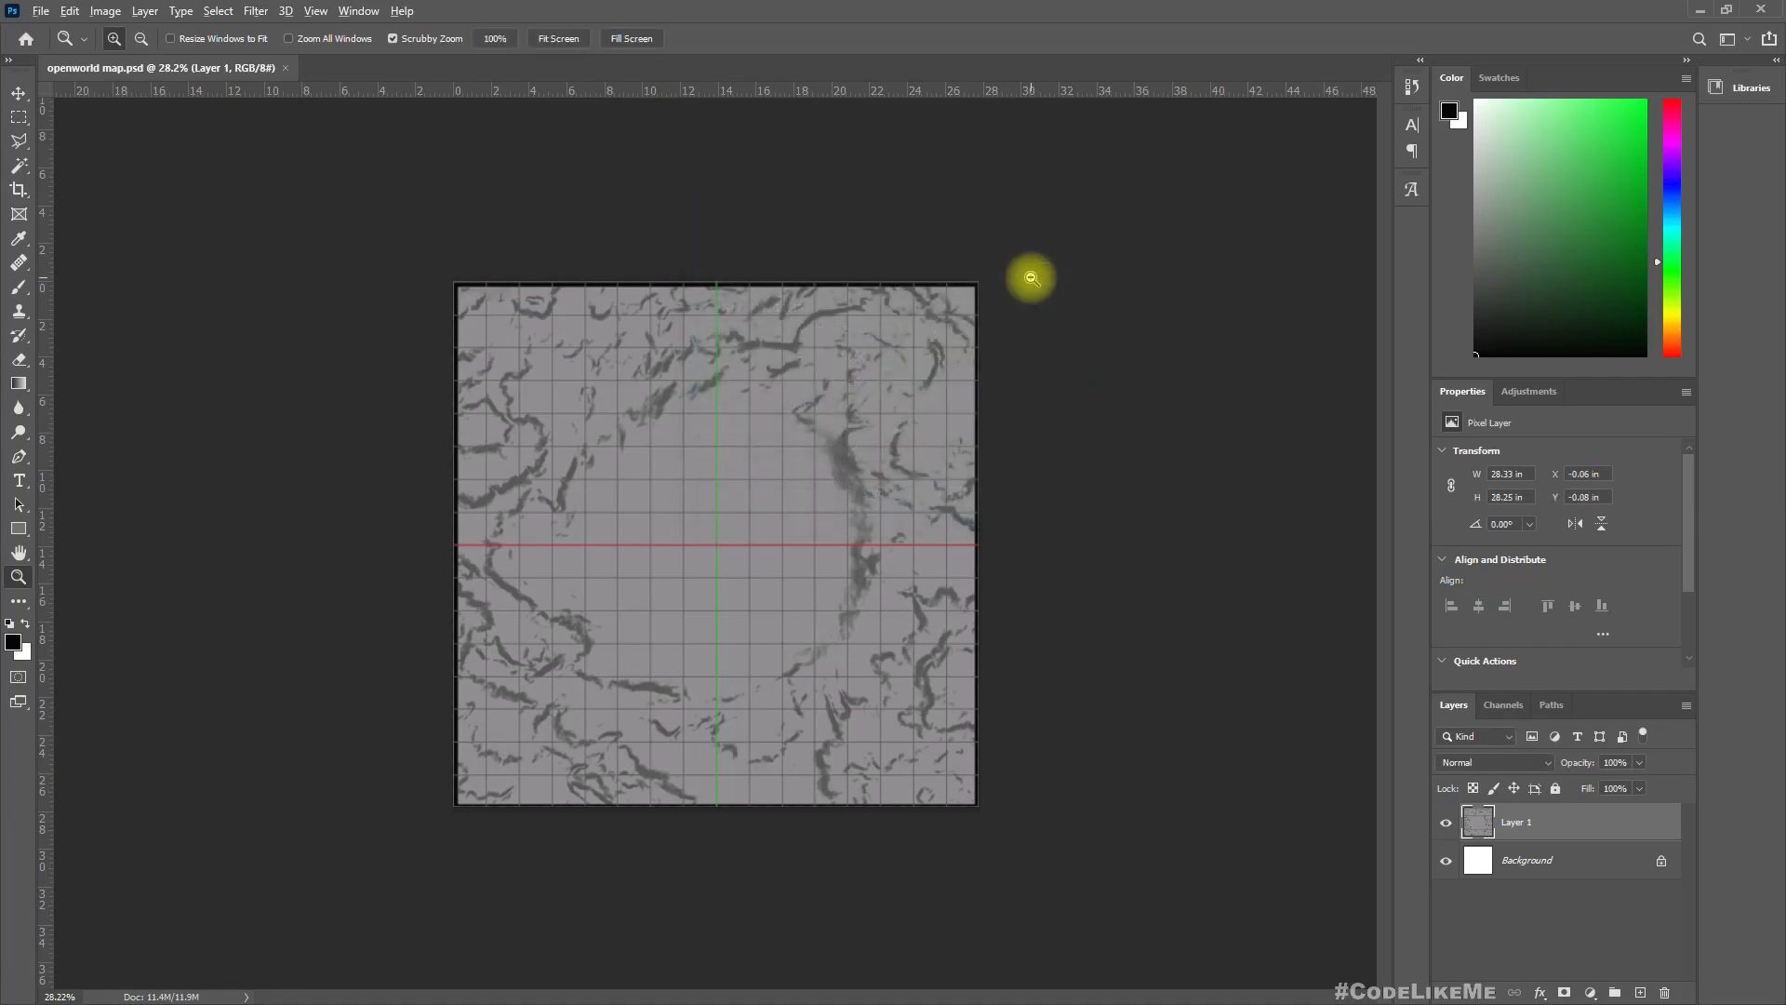
# Switch back to Unreal Editor and place a cube on the flat ground near the centre of the landscape
pyautogui.hotkey('alt', 'Tab')
pyautogui.moveTo(776, 484)
pyautogui.mouseDown(button='right')
pyautogui.moveTo(777, 447)
pyautogui.moveTo(702, 448)
pyautogui.moveTo(703, 372)
pyautogui.moveTo(702, 409)
pyautogui.moveTo(777, 484)
pyautogui.mouseUp(button='right')
pyautogui.press('w')
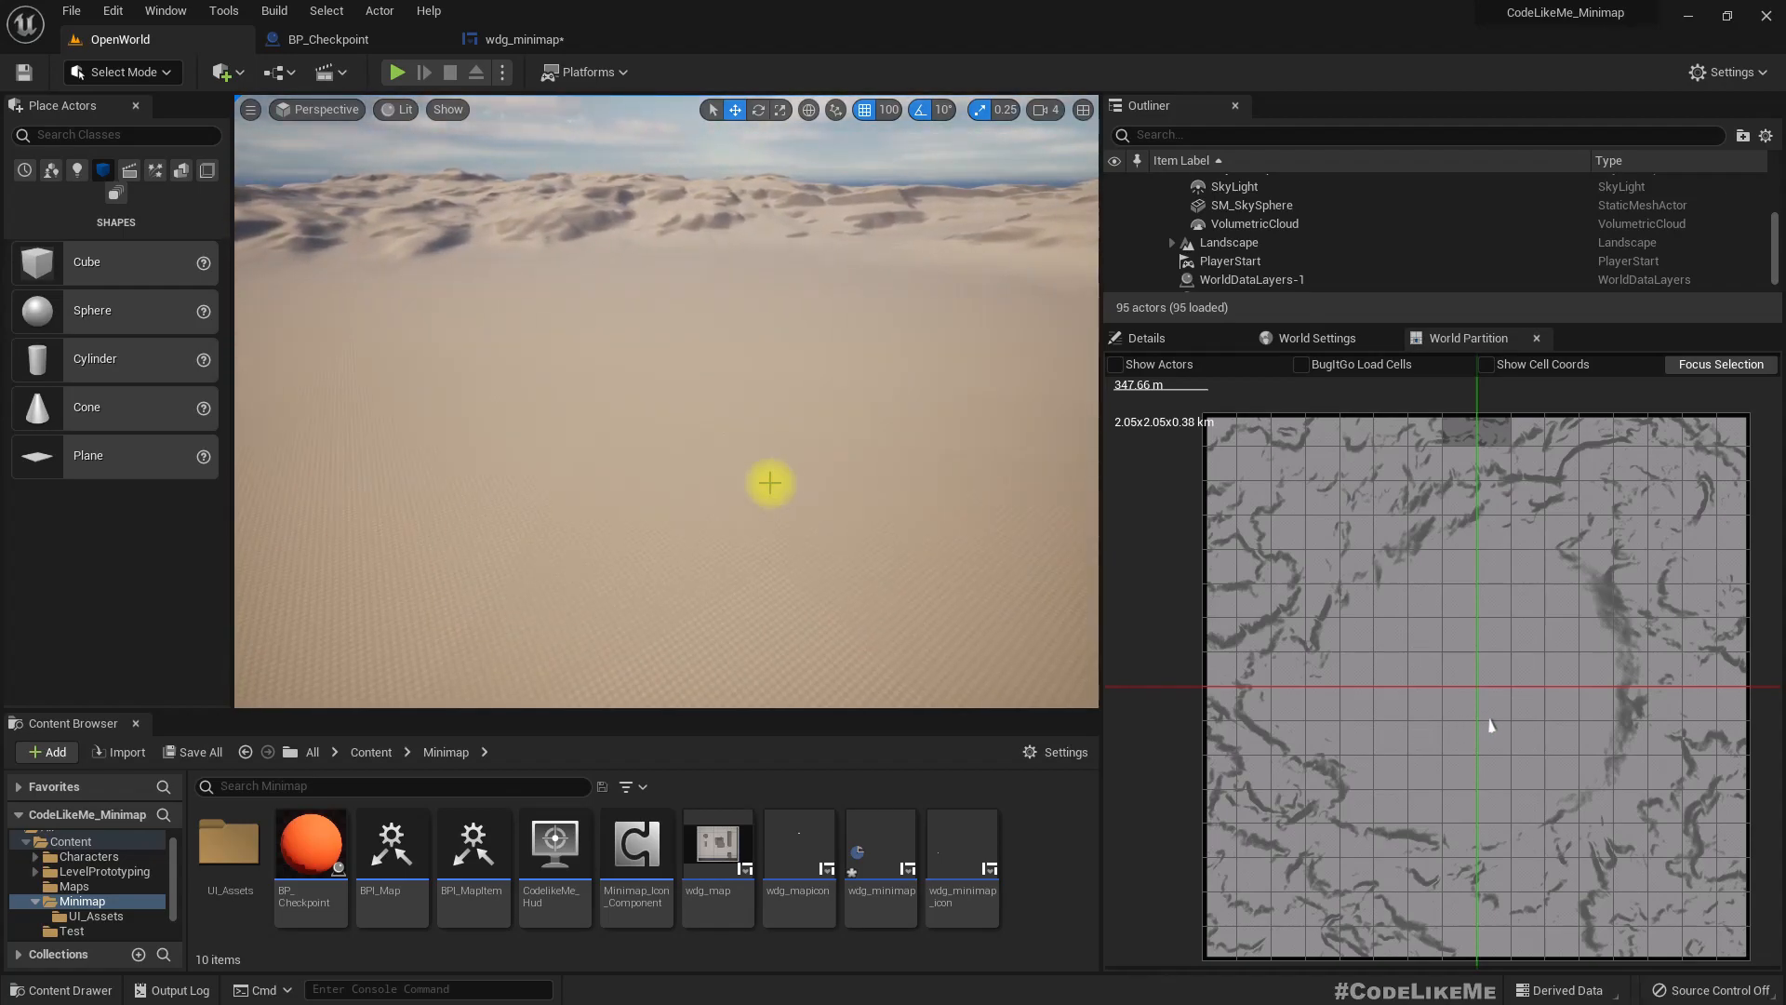
pyautogui.click(64, 263)
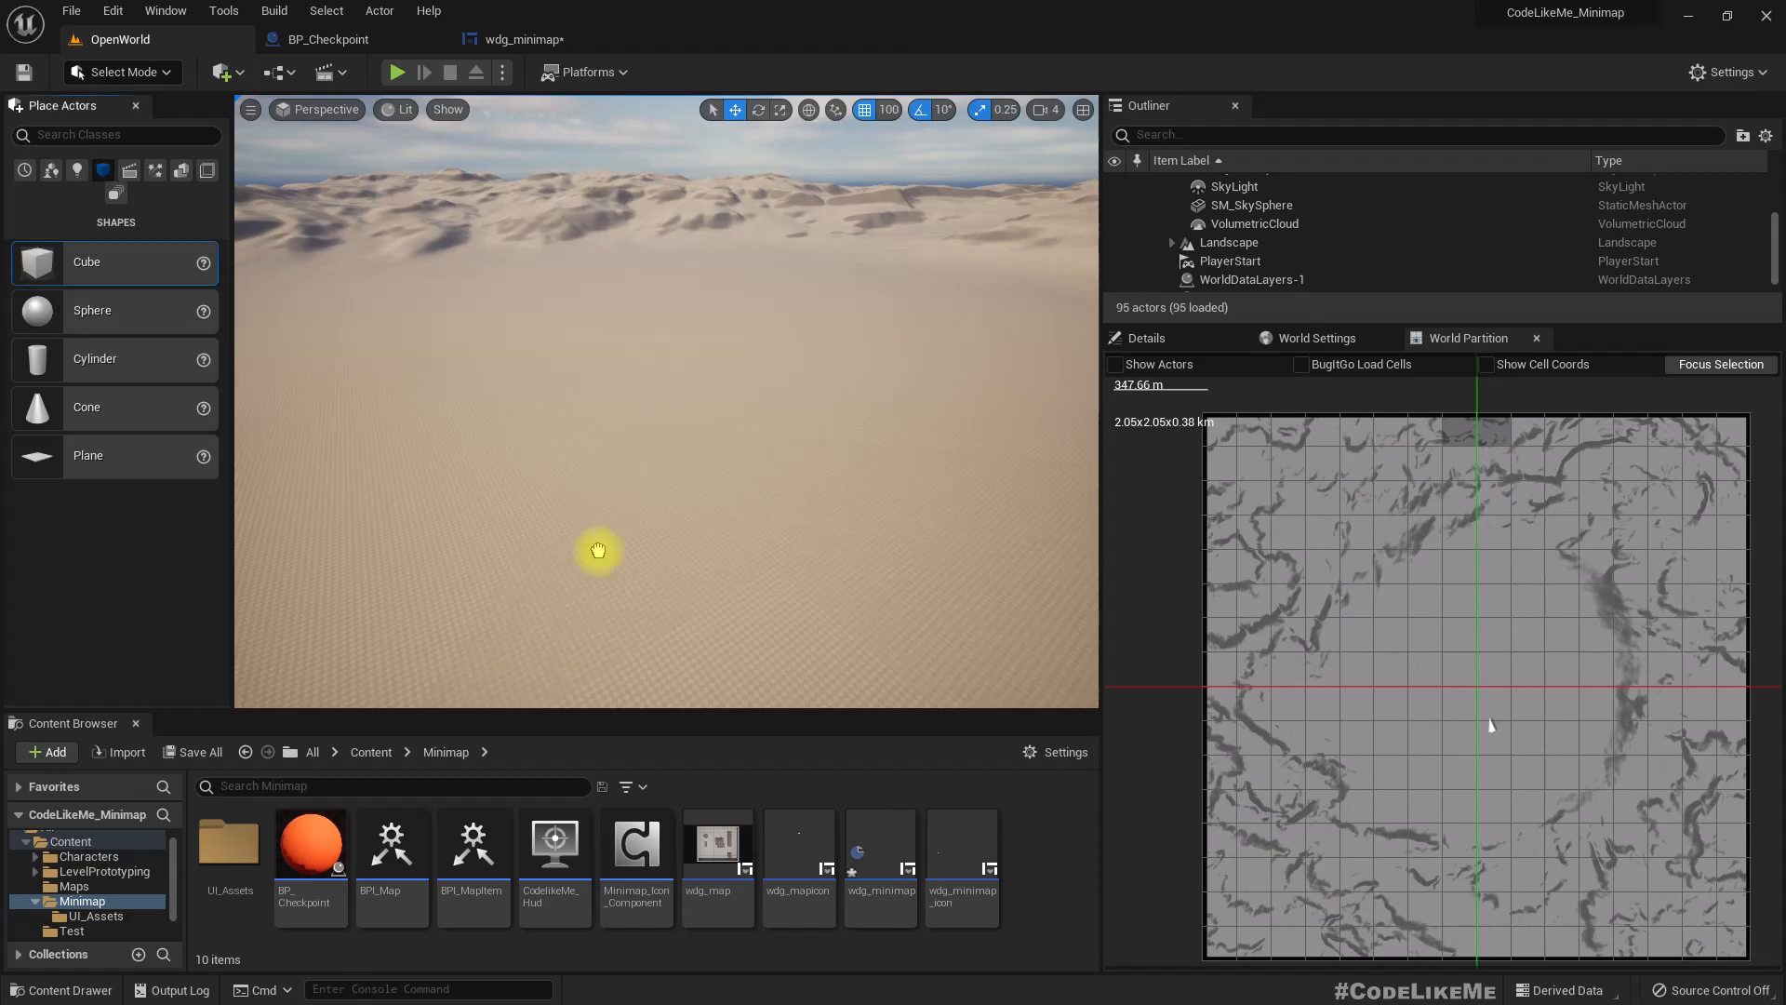
pyautogui.moveTo(670, 487); pyautogui.dragTo(671, 487)
# Set the cube's location to 0, 0, 0 and its Z scale to 300
pyautogui.moveTo(721, 515); pyautogui.dragTo(625, 524, button='right')
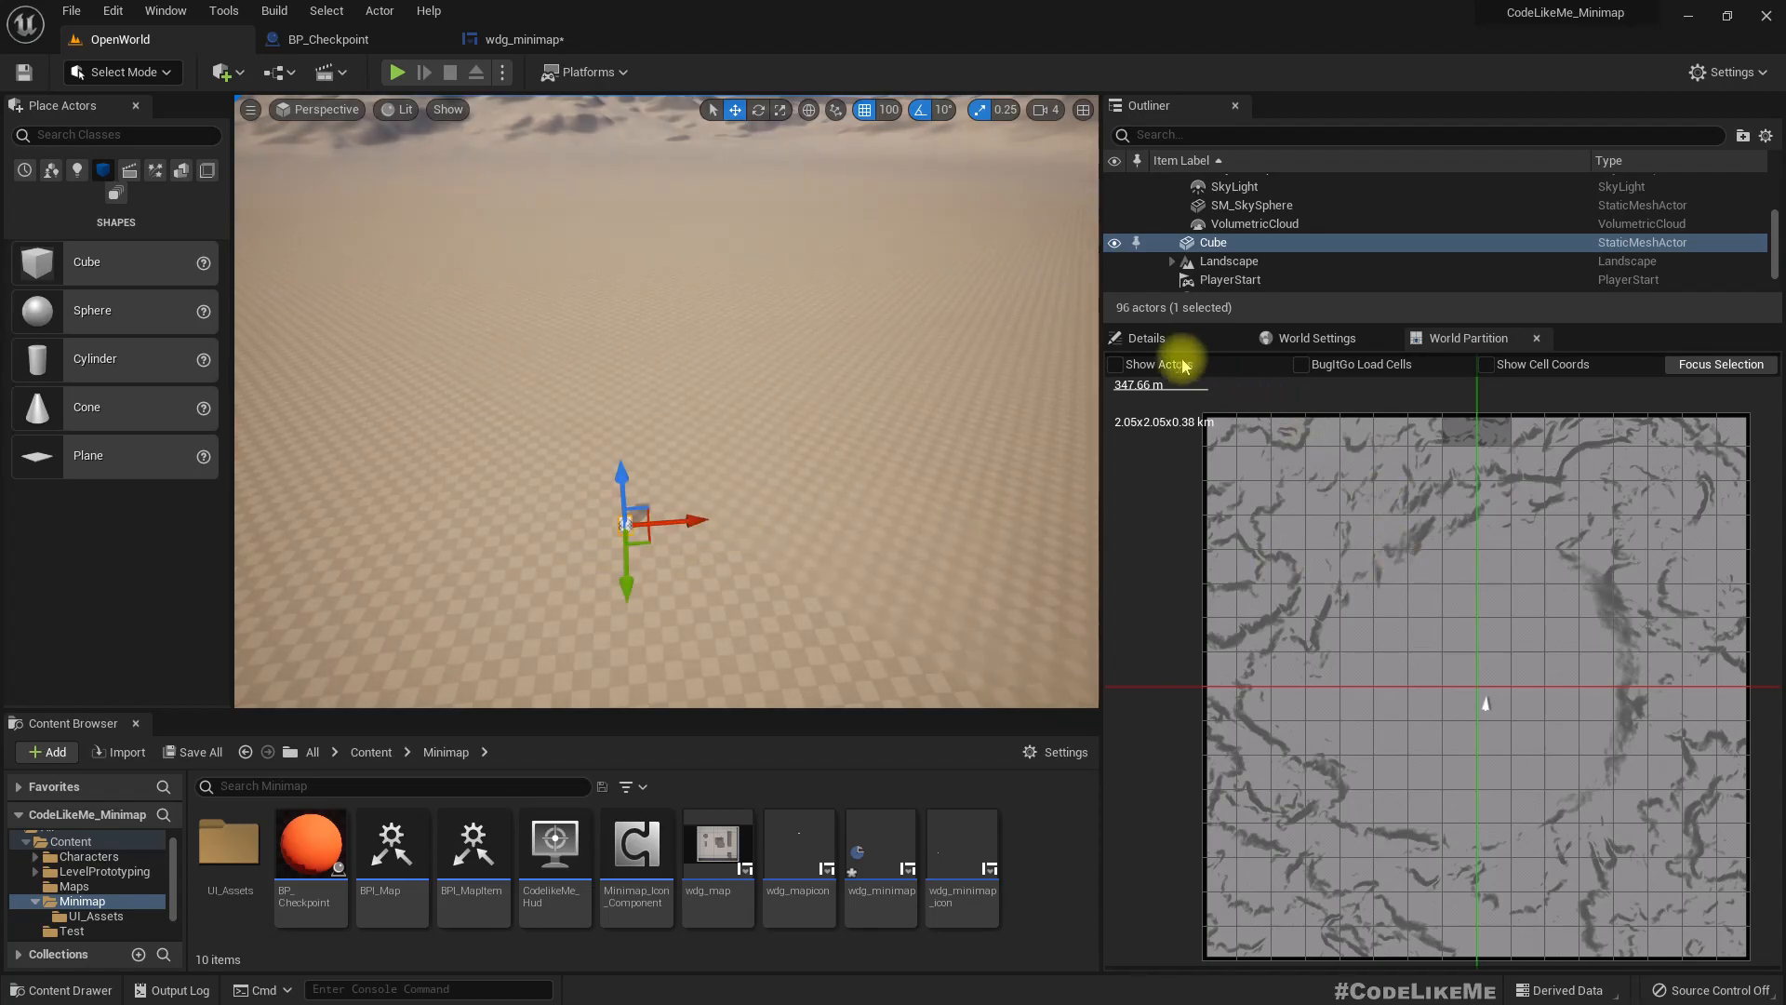
pyautogui.click(1152, 339)
pyautogui.click(1437, 576)
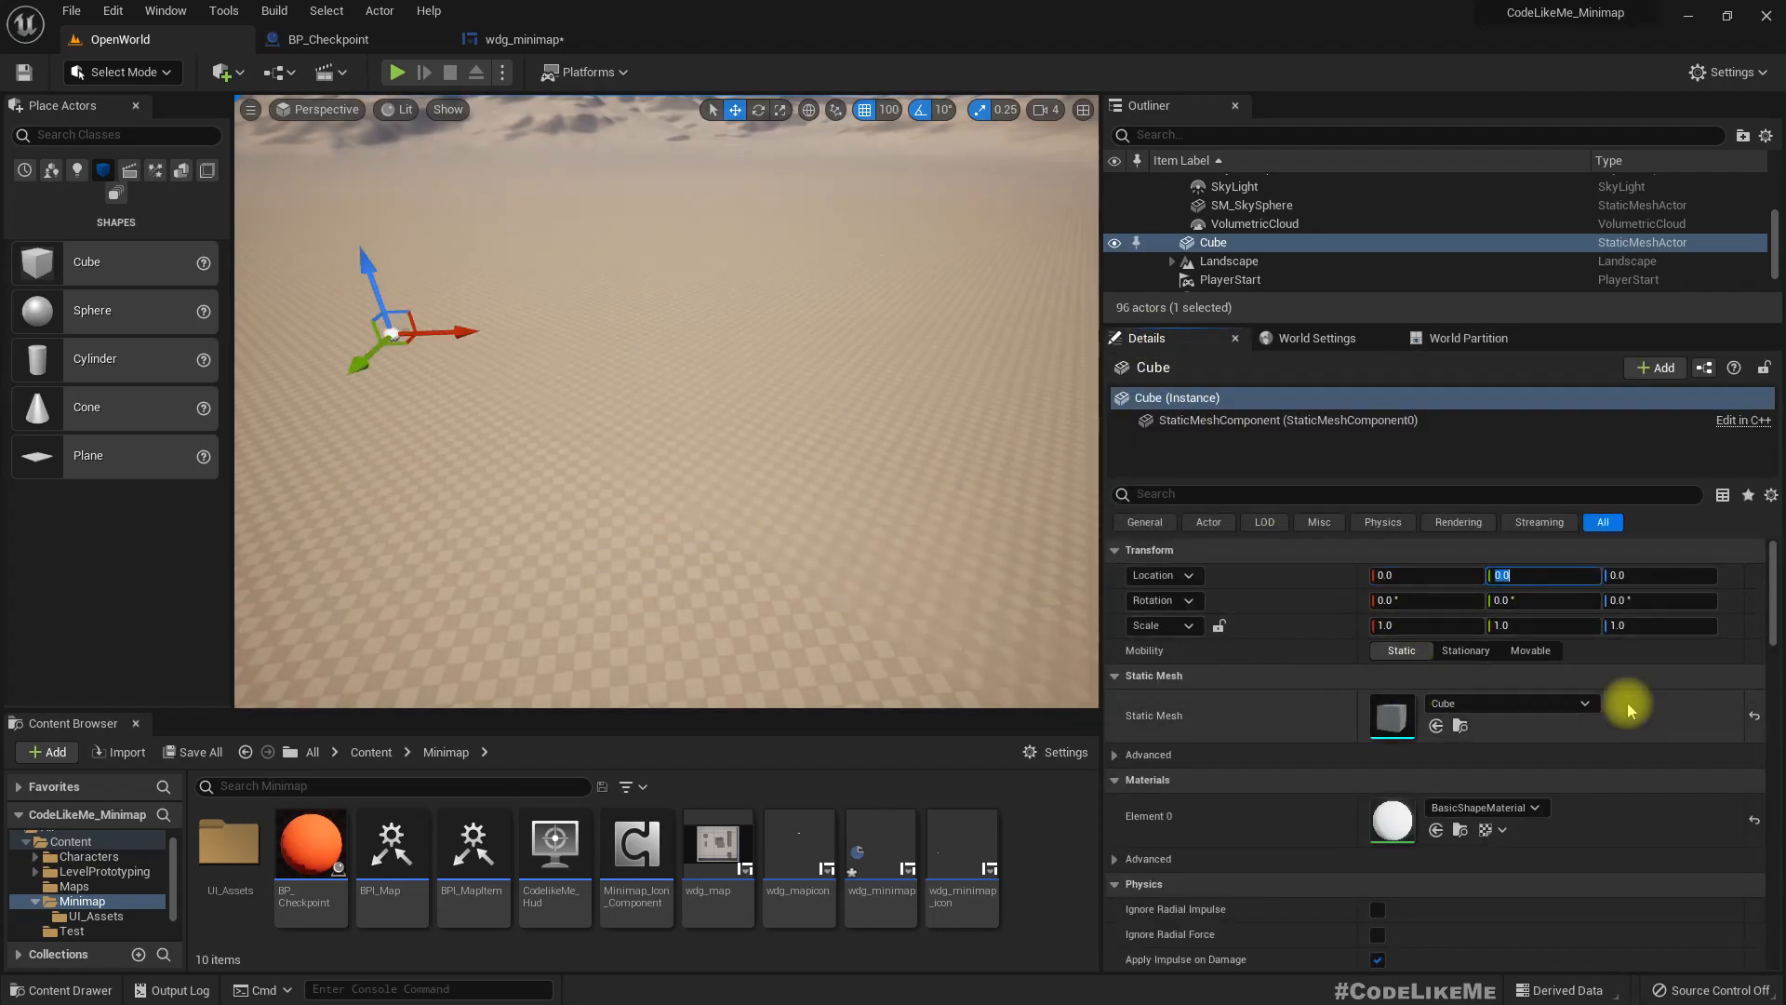
pyautogui.moveTo(837, 465); pyautogui.dragTo(718, 410, button='right')
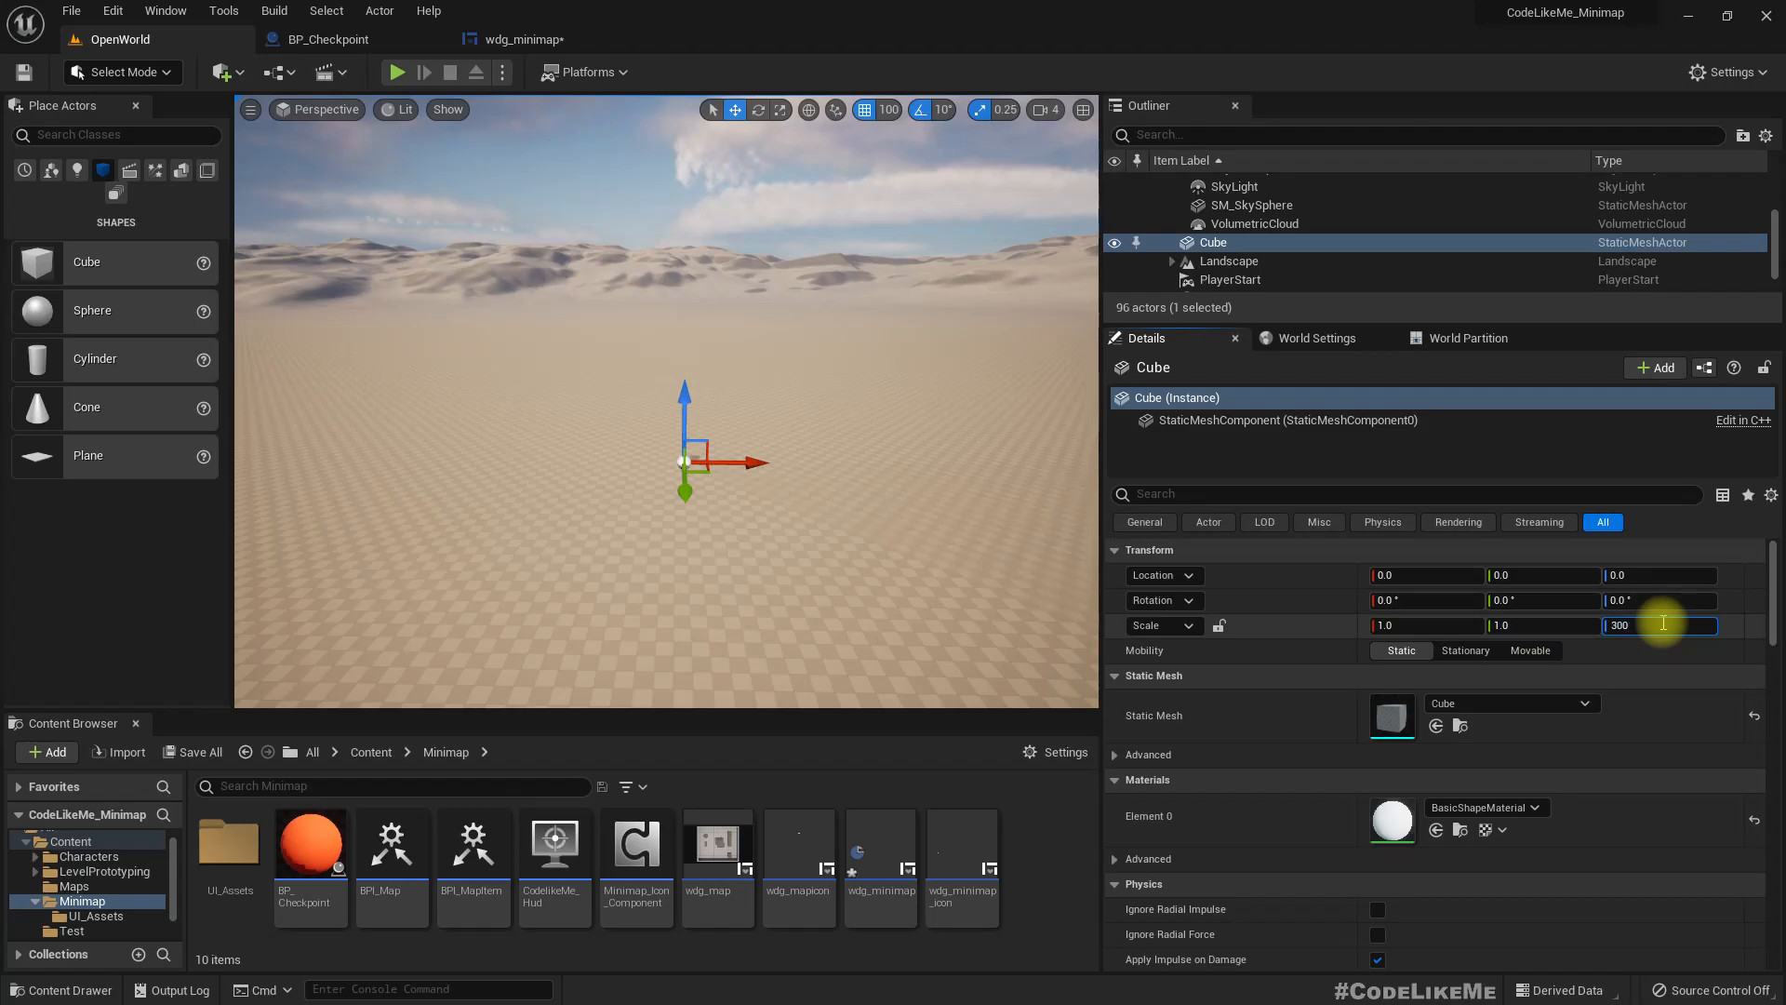
pyautogui.press('s')
pyautogui.moveTo(666, 402); pyautogui.dragTo(814, 423, button='right')
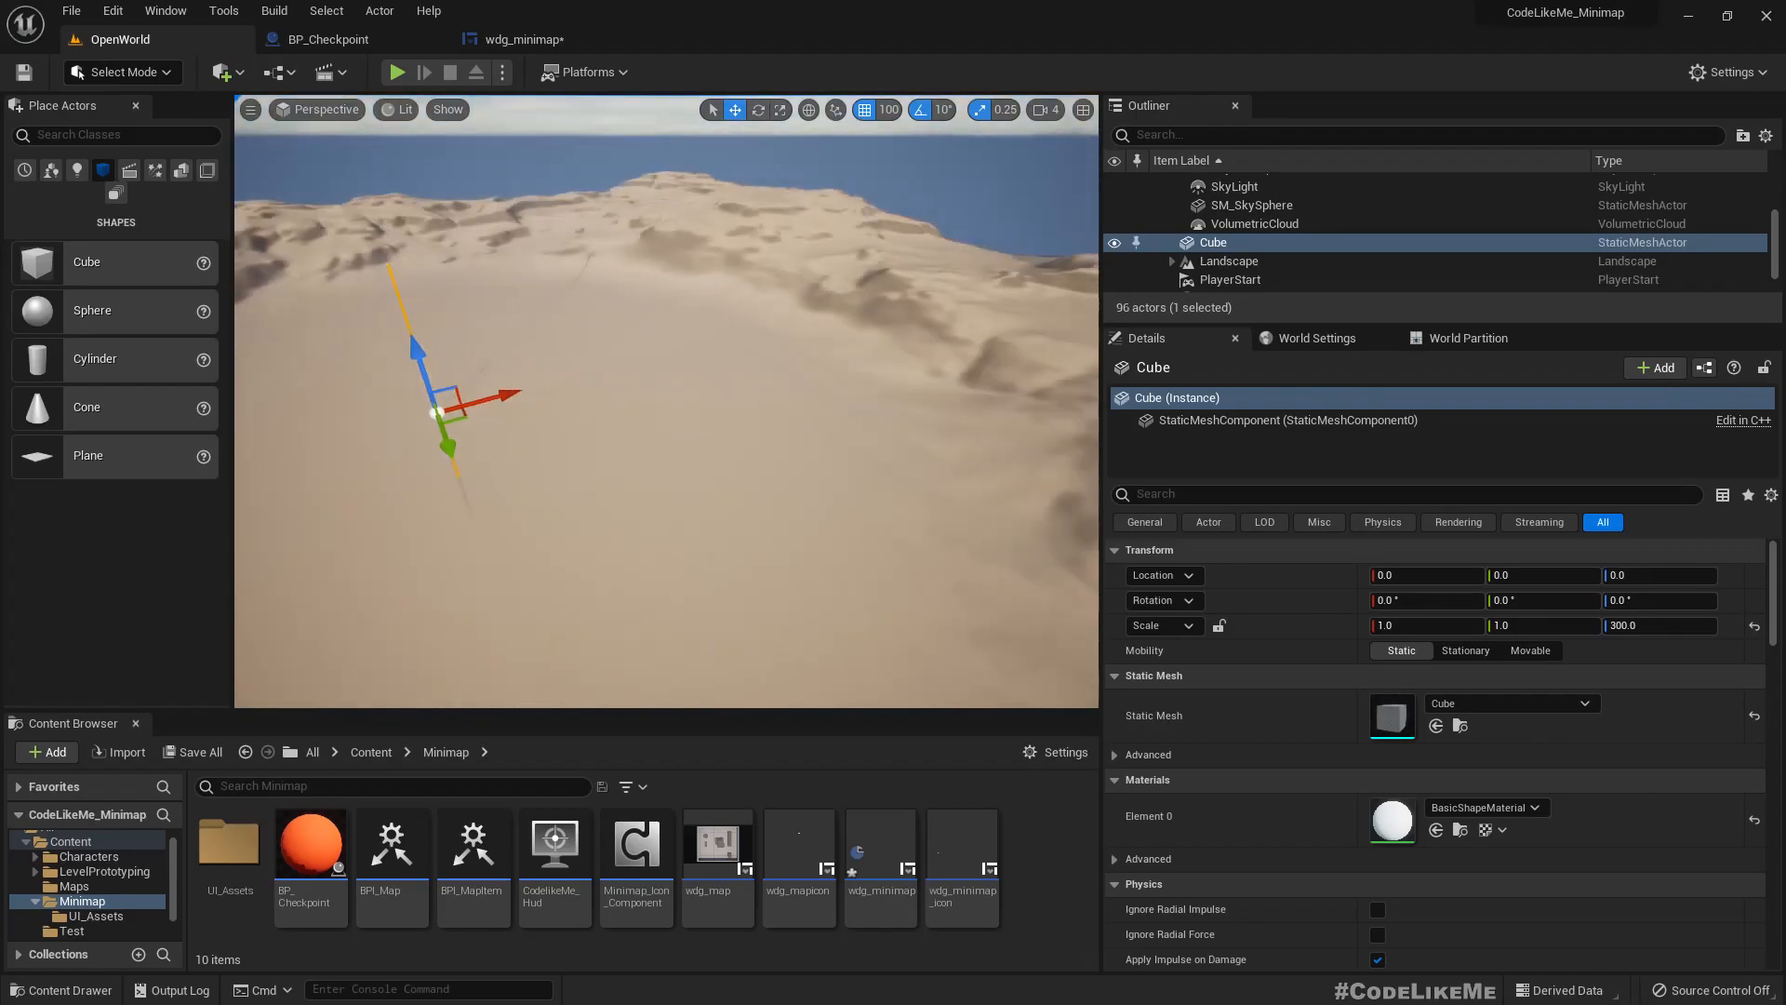
# Set the position grid snap size to 10,000
pyautogui.click(885, 110)
pyautogui.click(880, 110)
pyautogui.click(886, 111)
pyautogui.click(930, 315)
# Move the cube along the X axis to 100,000 and inspect its position against the landscape's edge
pyautogui.moveTo(829, 363); pyautogui.dragTo(537, 475, button='right')
pyautogui.moveTo(701, 425); pyautogui.dragTo(577, 419, button='right')
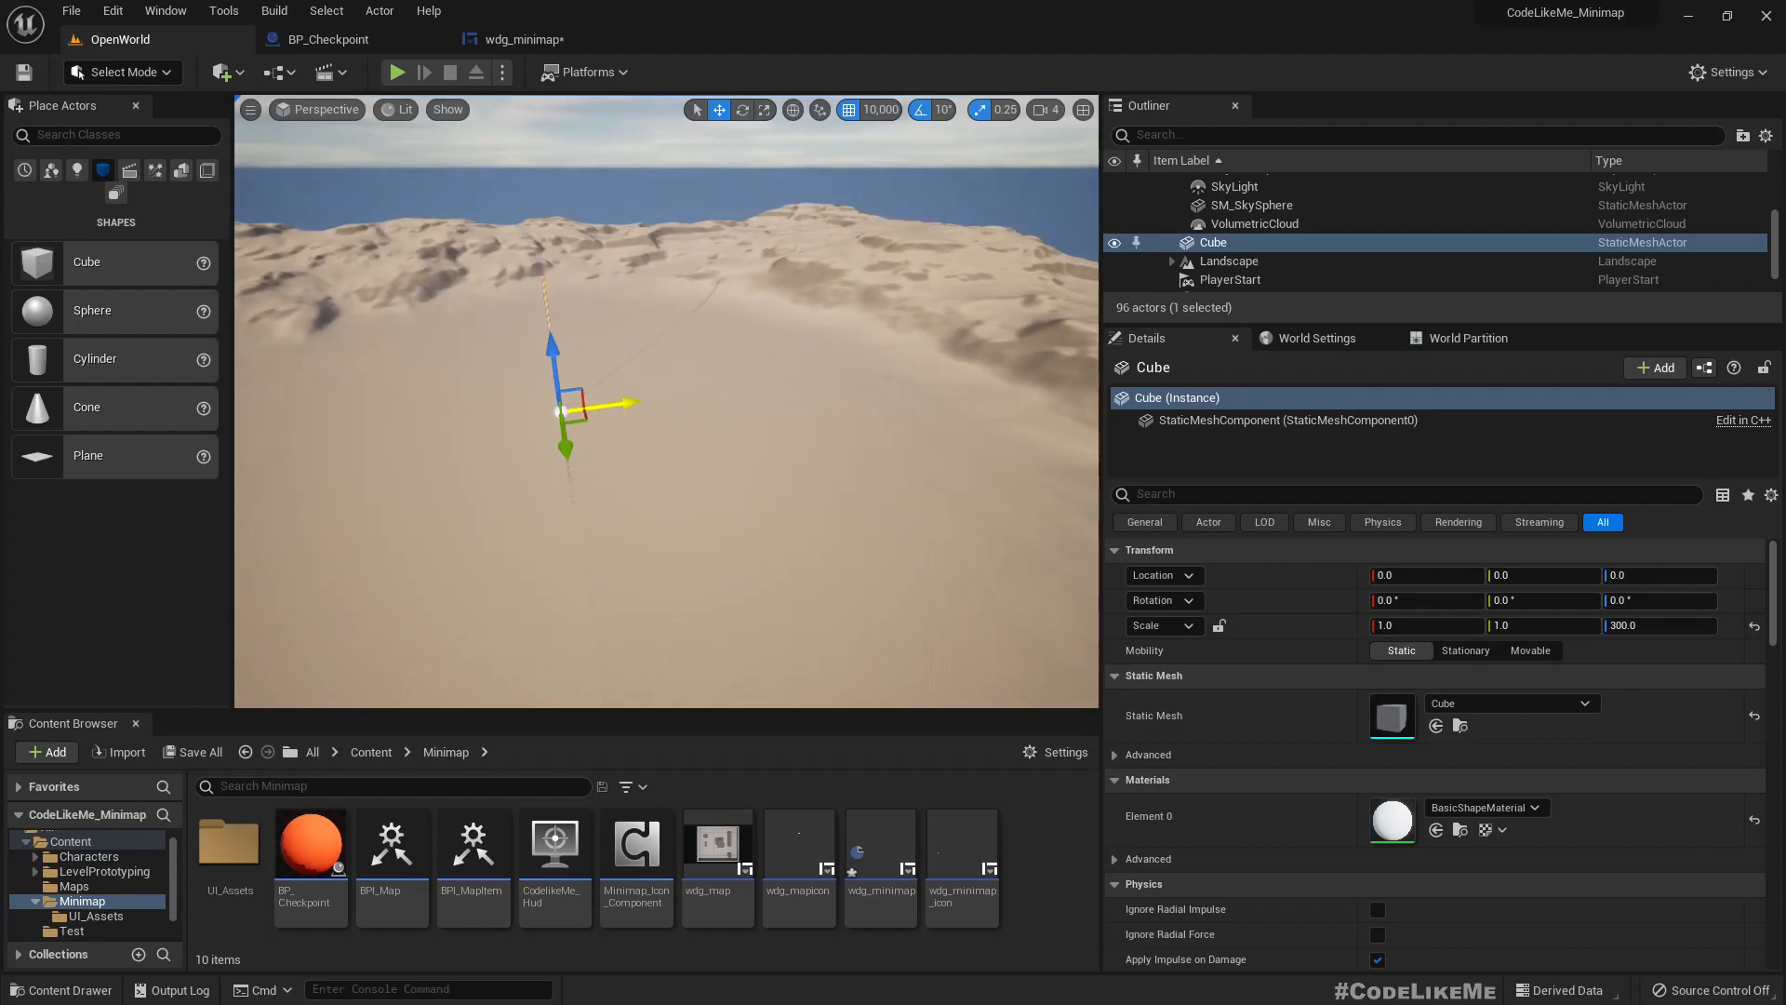
pyautogui.moveTo(640, 401); pyautogui.dragTo(912, 363)
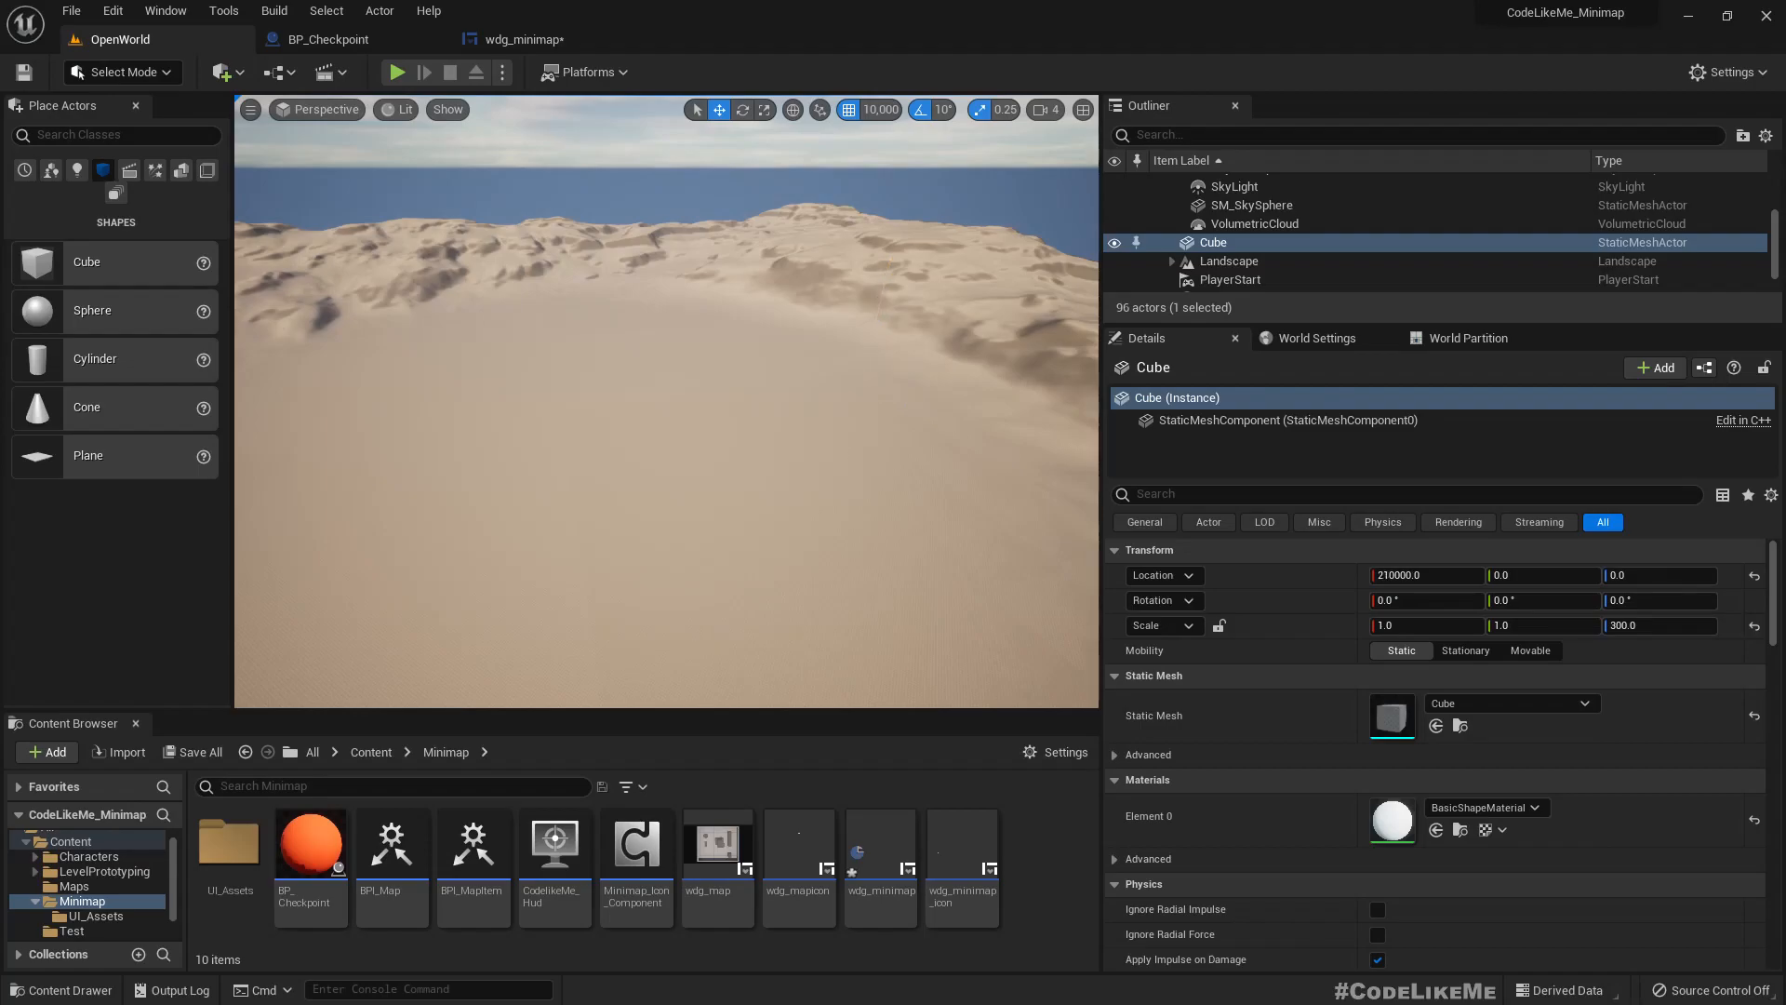
pyautogui.moveTo(841, 388); pyautogui.dragTo(670, 439, button='right')
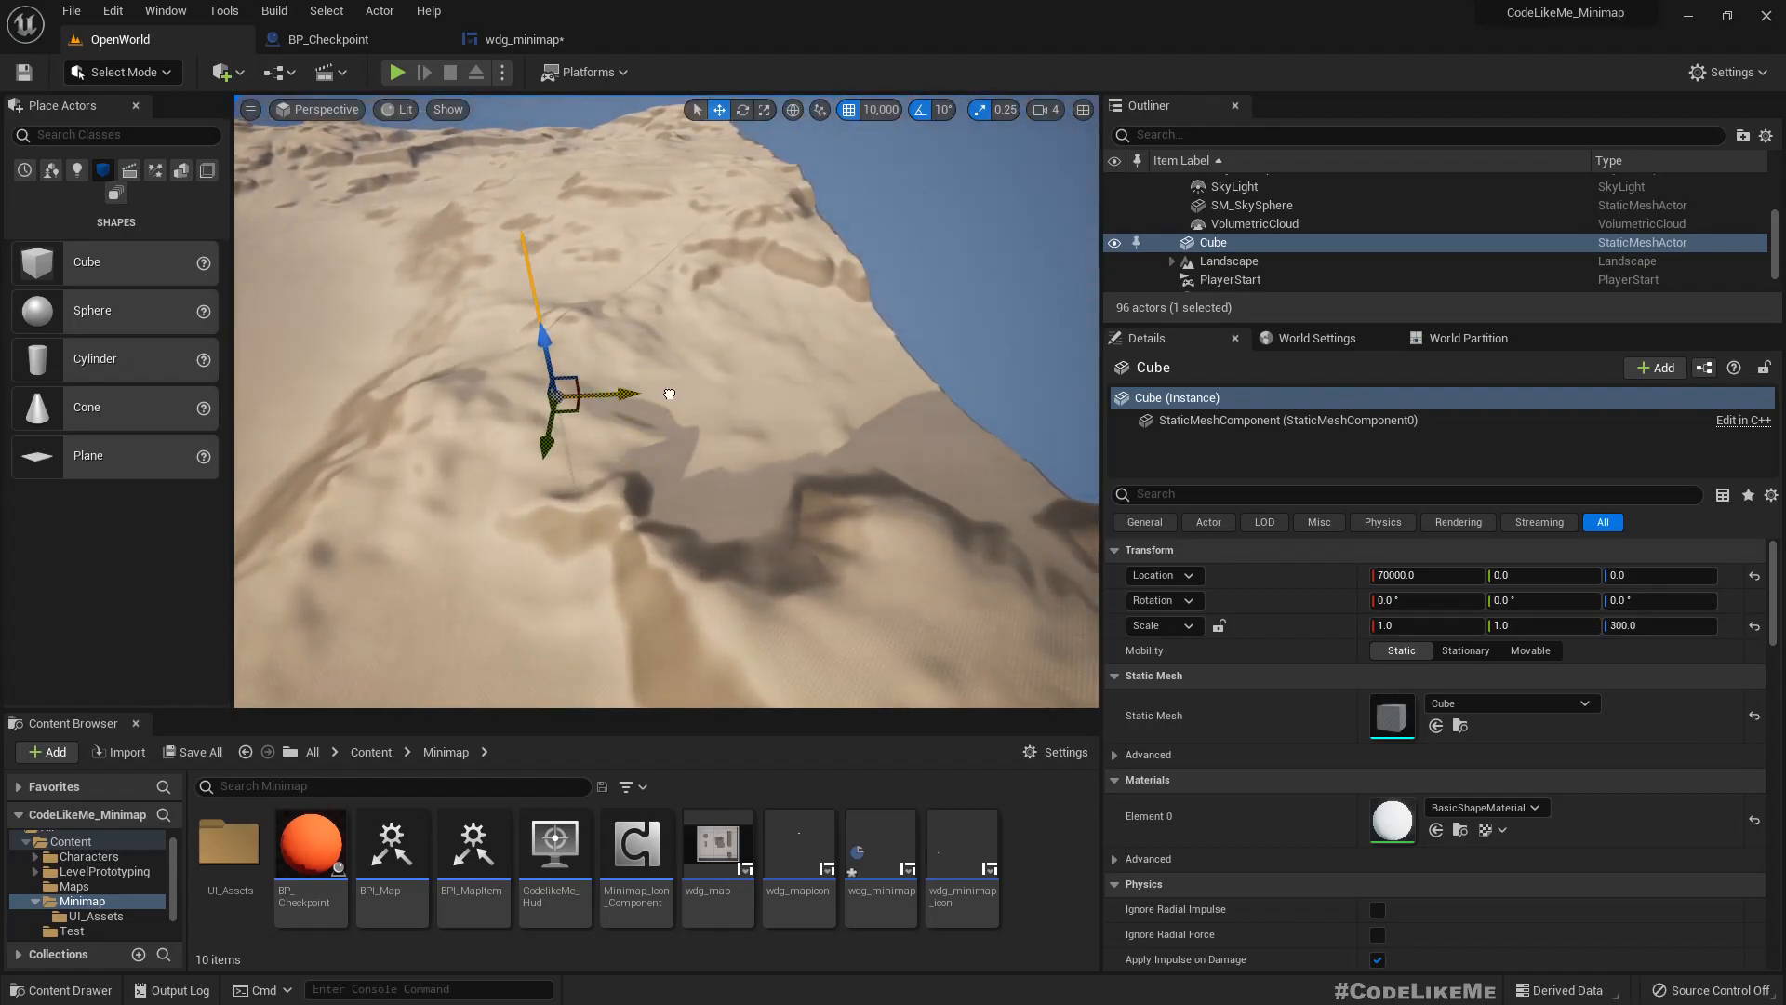
pyautogui.moveTo(656, 398); pyautogui.dragTo(956, 357)
pyautogui.moveTo(969, 355); pyautogui.dragTo(921, 370, button='right')
pyautogui.click(1499, 627)
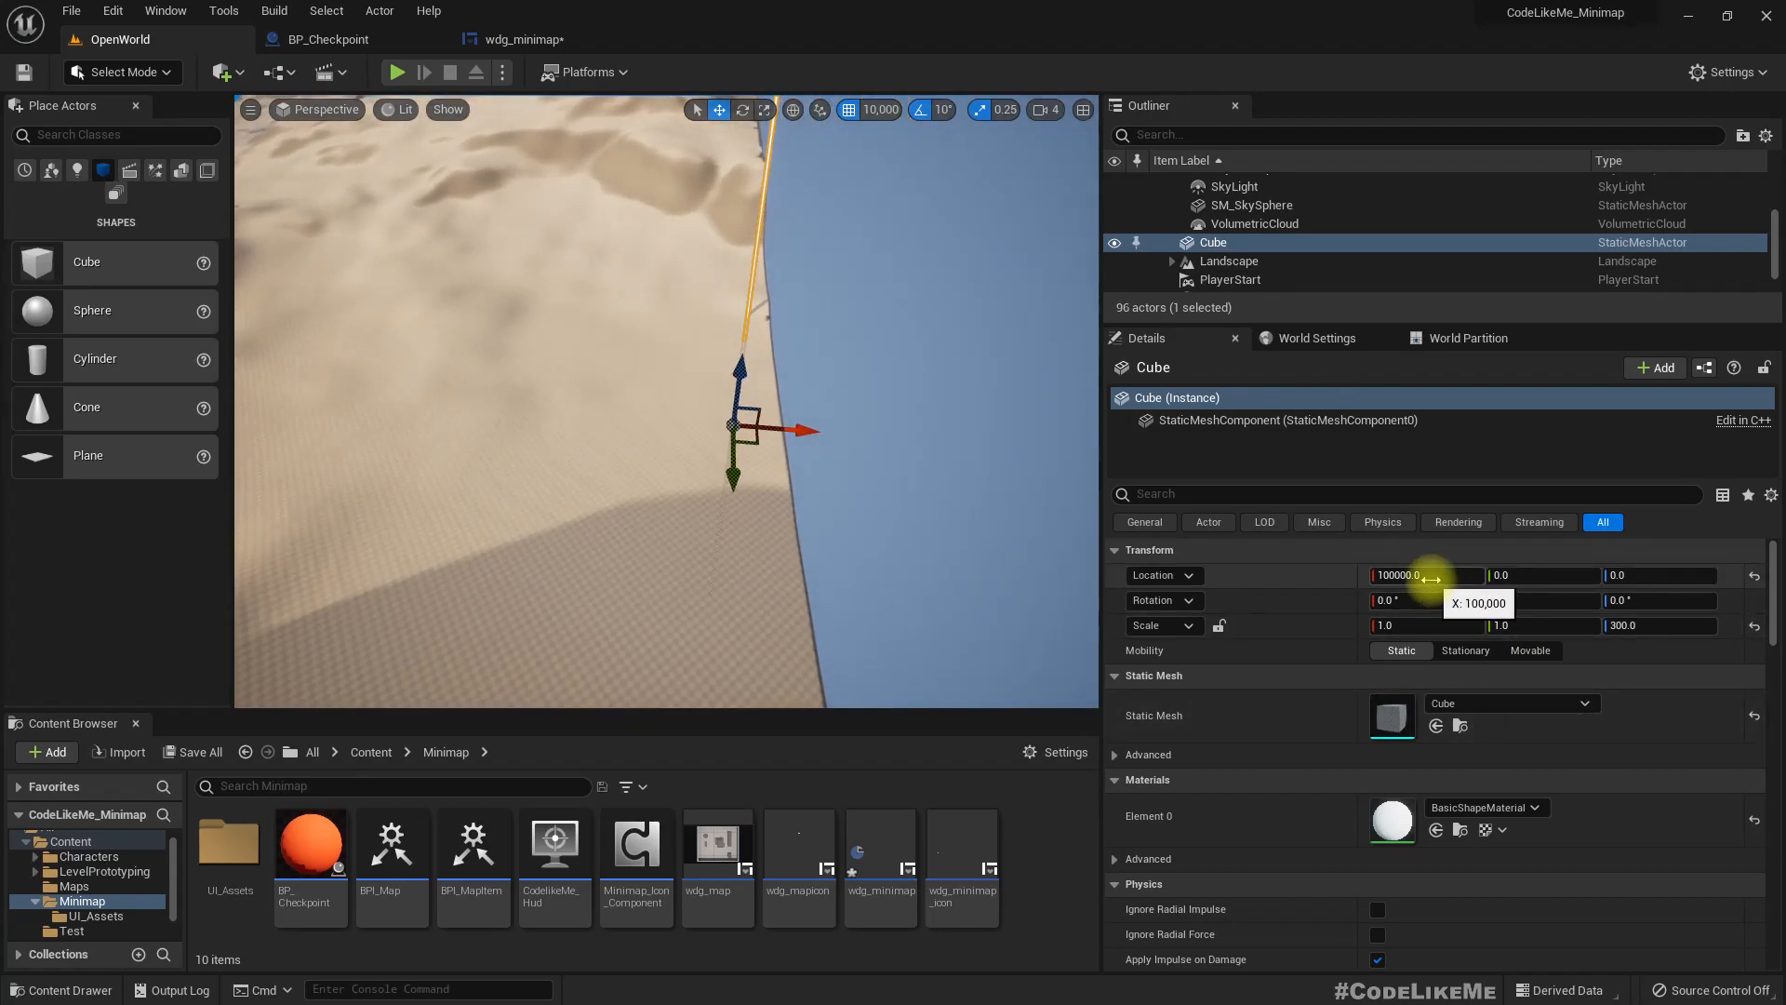
pyautogui.moveTo(789, 433); pyautogui.dragTo(790, 377, button='right')
pyautogui.moveTo(711, 418); pyautogui.dragTo(712, 477, button='right')
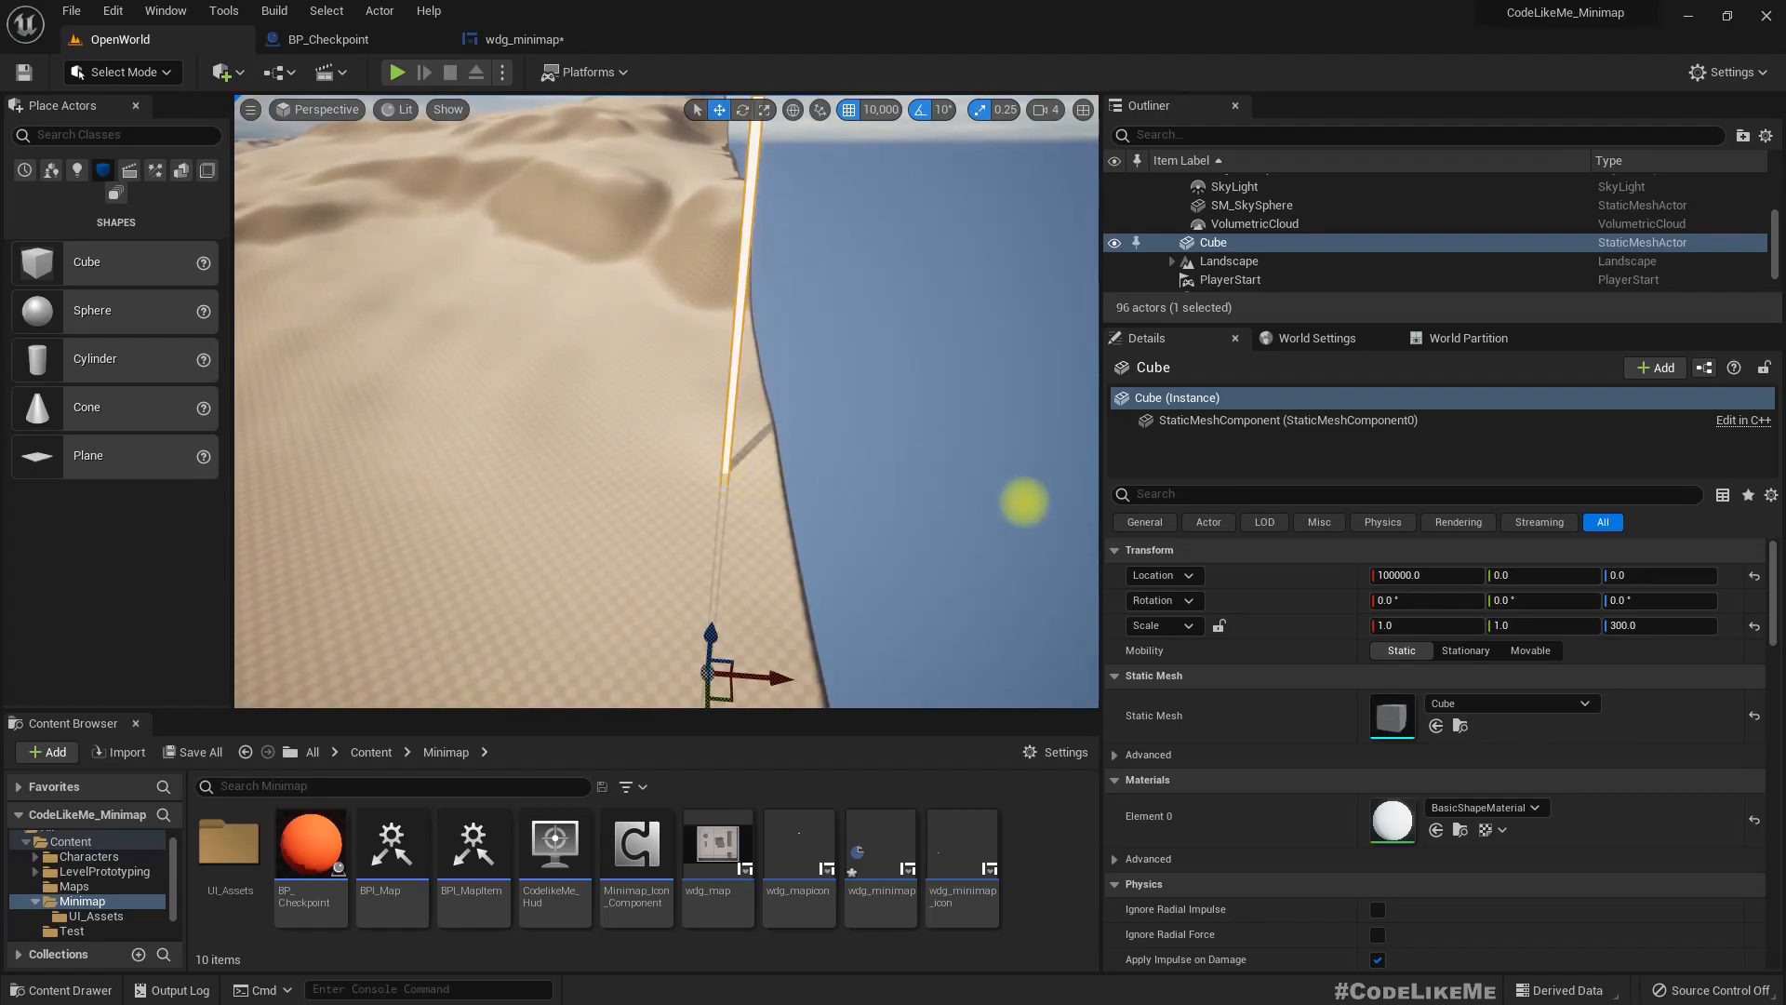
pyautogui.moveTo(604, 438); pyautogui.dragTo(672, 449, button='right')
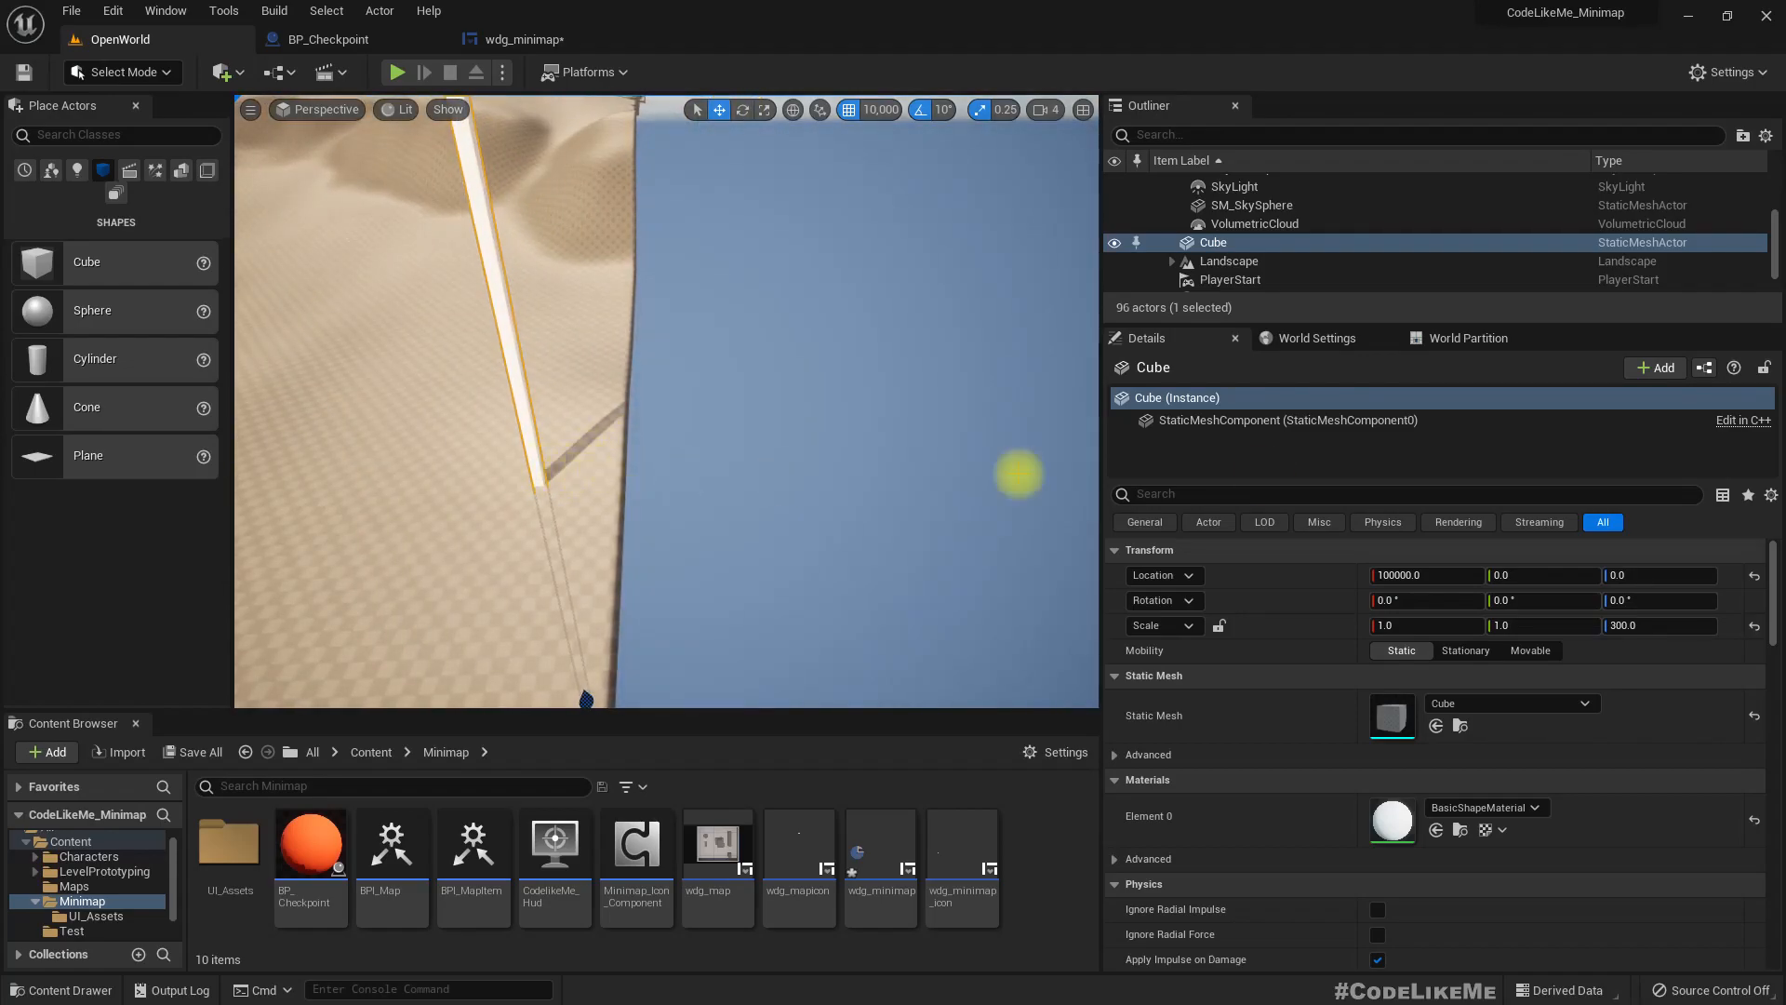
pyautogui.moveTo(650, 471)
pyautogui.mouseDown(button='right')
pyautogui.moveTo(650, 438)
pyautogui.moveTo(647, 457)
pyautogui.mouseUp(button='right')
# Set the cube's X location to -100000 and inspect it against the opposite edge of the landscape
pyautogui.click(1440, 577)
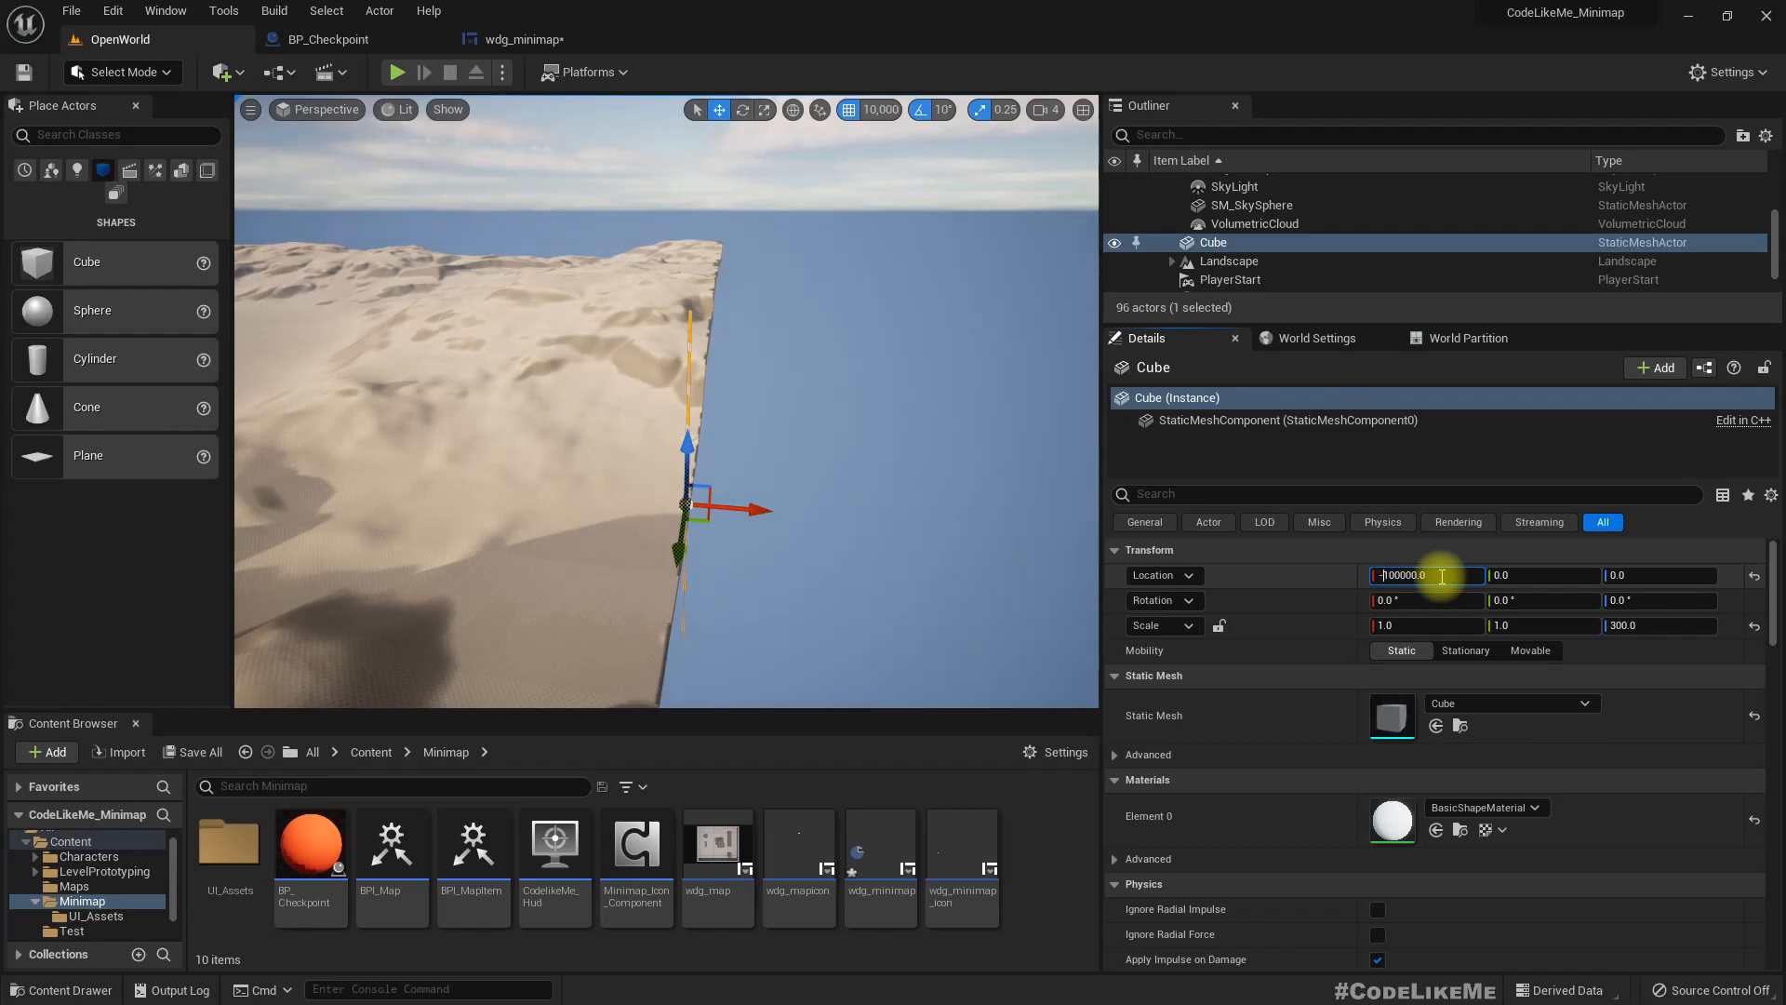
pyautogui.press('f')
pyautogui.moveTo(841, 562)
pyautogui.mouseDown(button='right')
pyautogui.moveTo(840, 580)
pyautogui.moveTo(863, 582)
pyautogui.moveTo(891, 554)
pyautogui.moveTo(902, 585)
pyautogui.moveTo(817, 537)
pyautogui.mouseUp(button='right')
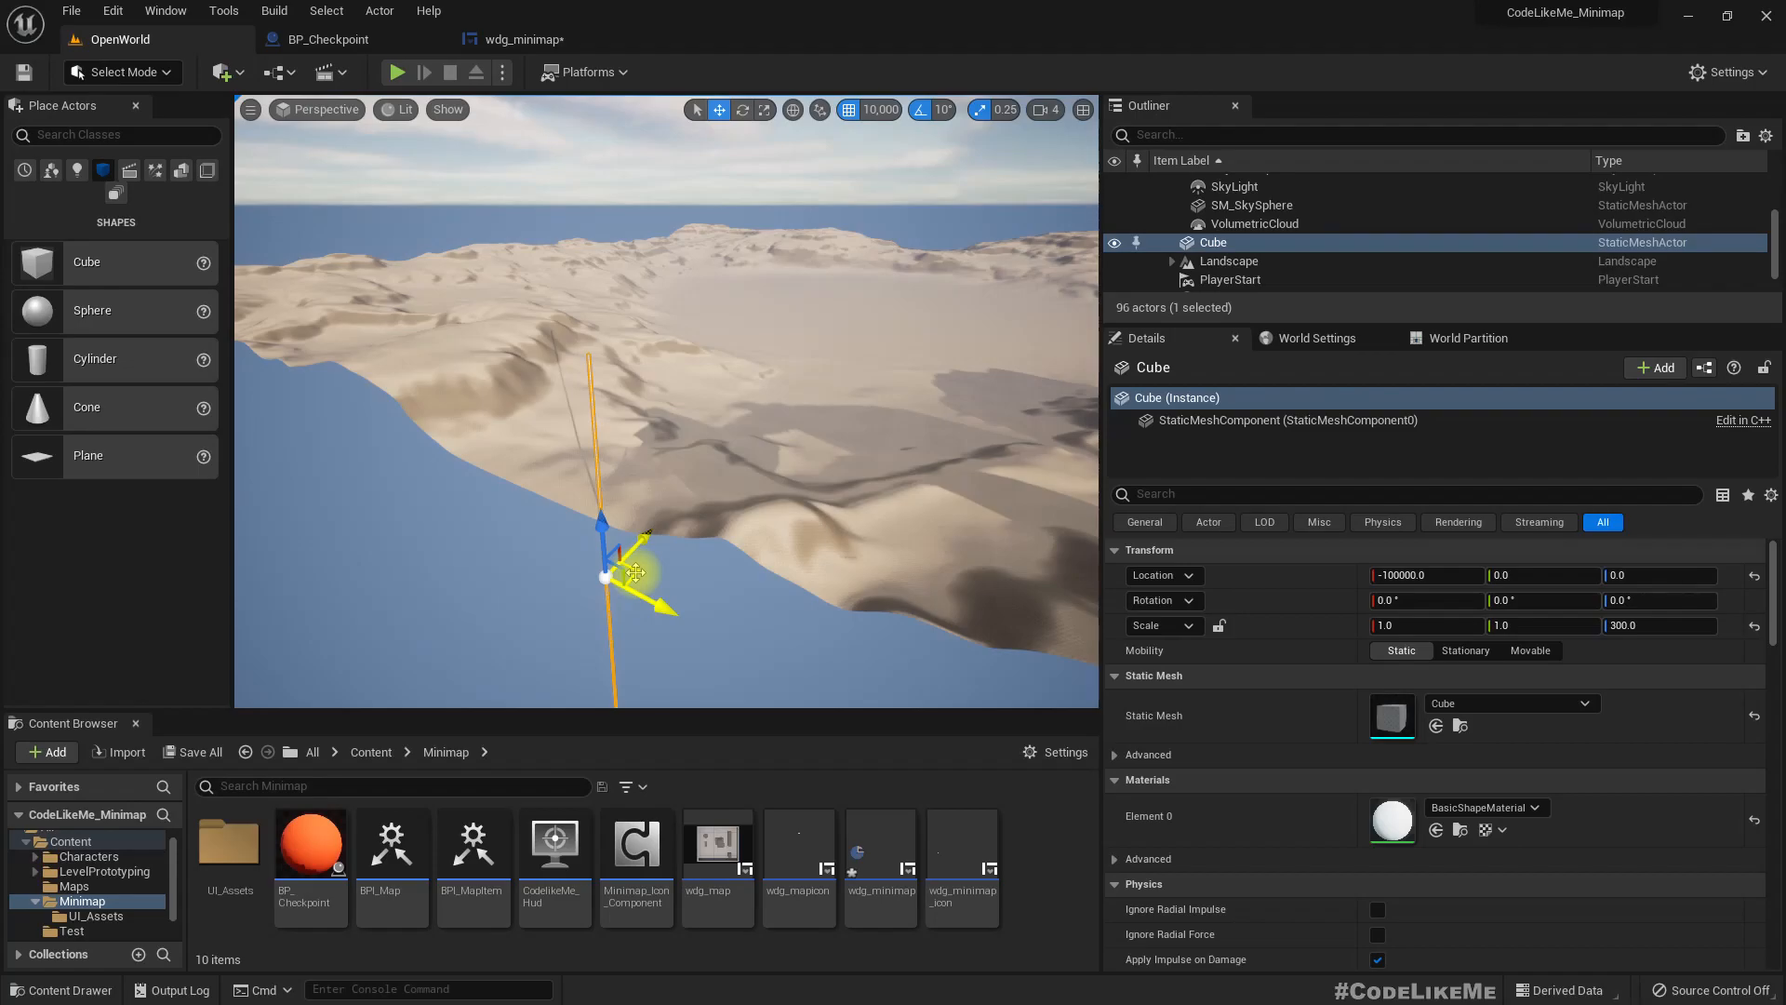
# Set the cube's Y location to 100000 and inspect its position against the landscape's corner from several angles
pyautogui.click(1439, 574)
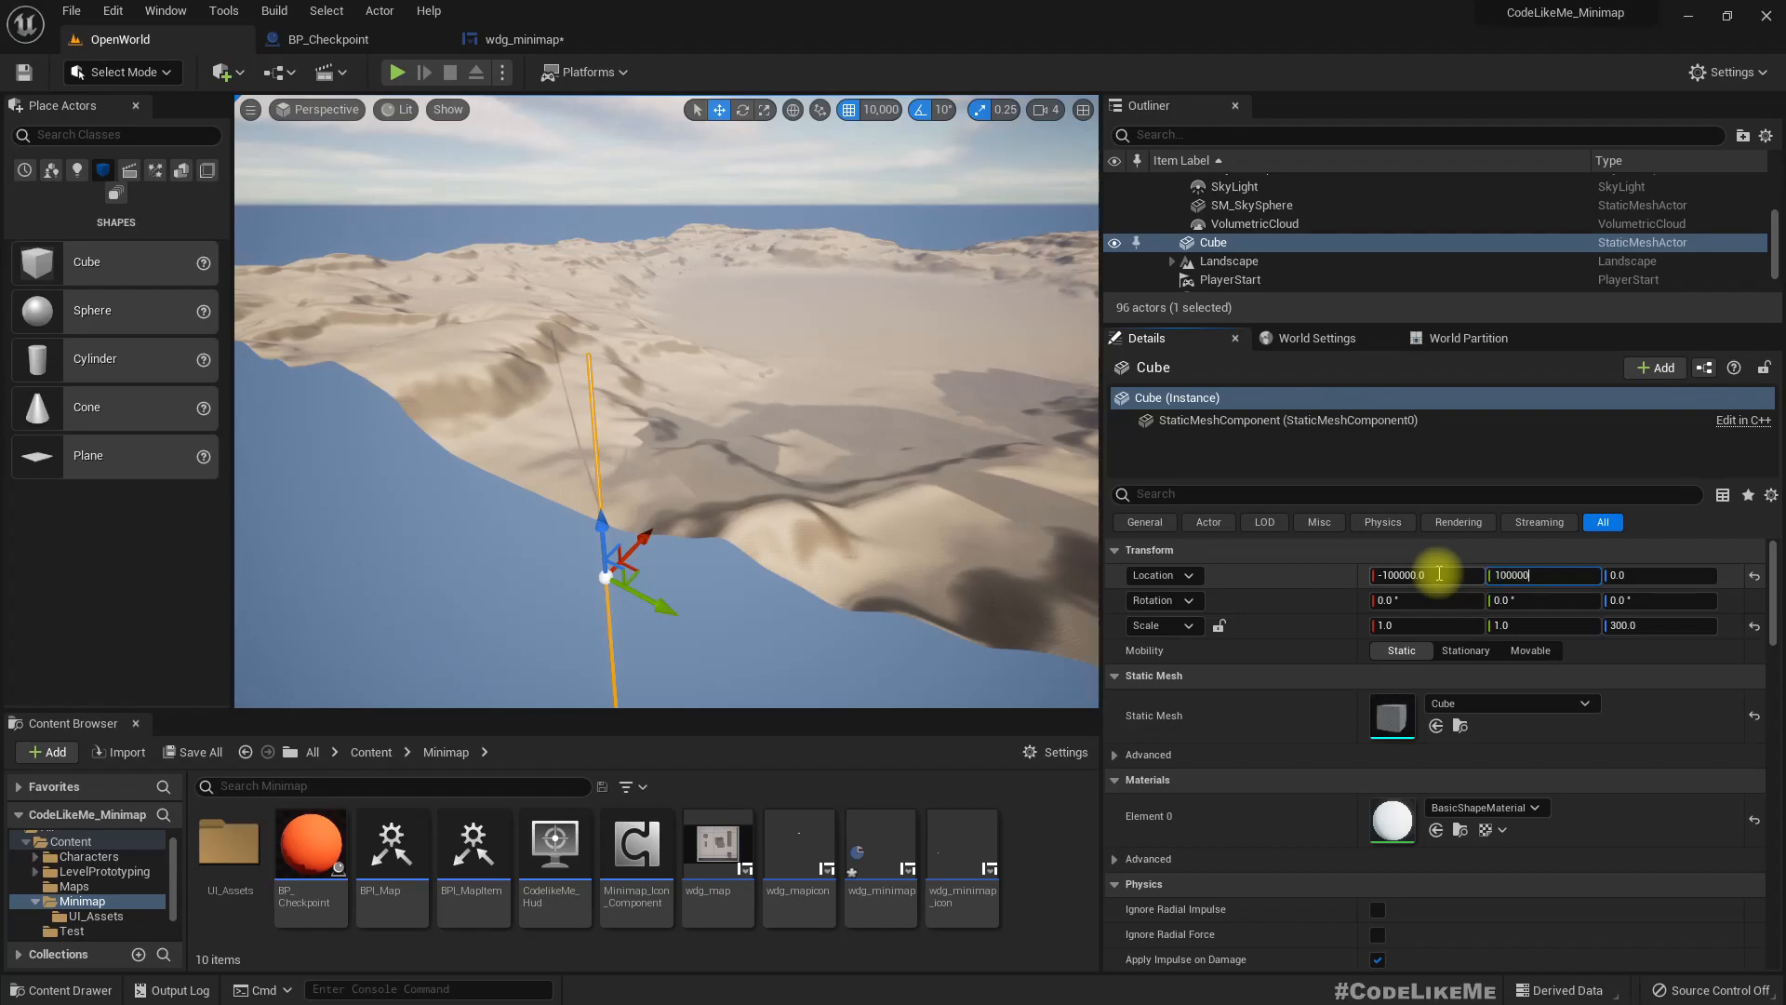
pyautogui.press('Return')
pyautogui.press('f')
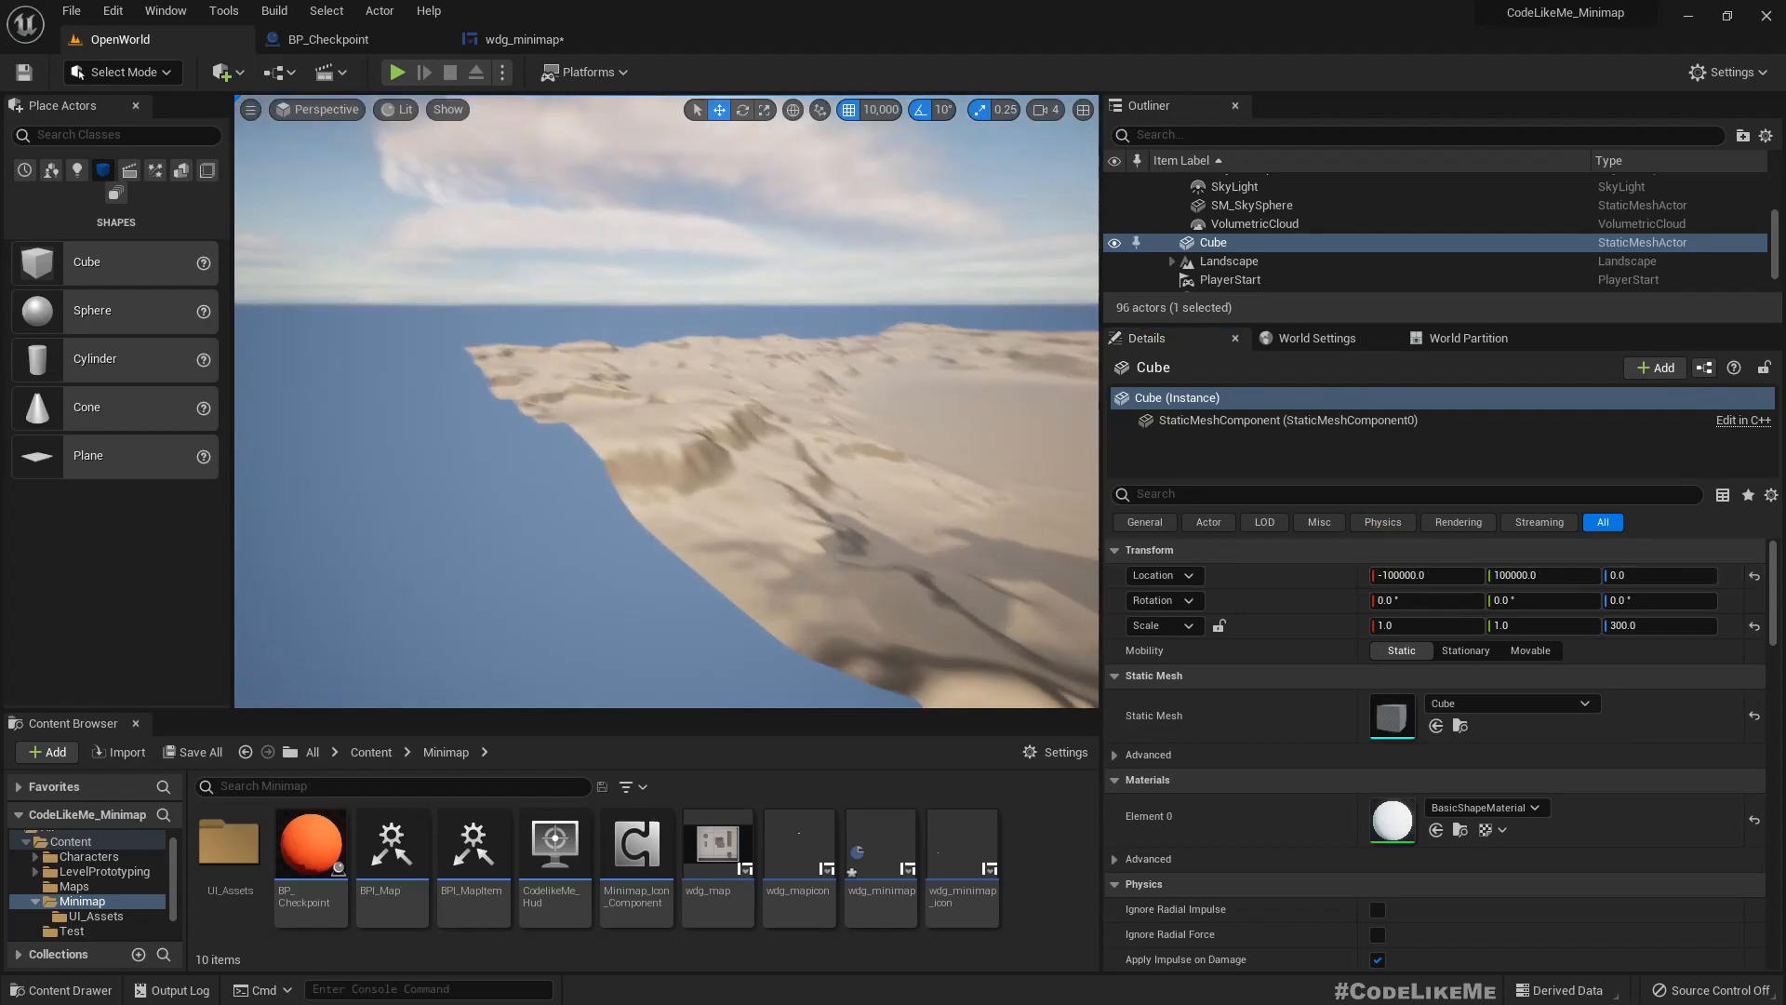
pyautogui.moveTo(597, 379)
pyautogui.mouseDown(button='right')
pyautogui.moveTo(572, 376)
pyautogui.moveTo(484, 465)
pyautogui.moveTo(442, 358)
pyautogui.moveTo(597, 377)
pyautogui.mouseUp(button='right')
pyautogui.press('f')
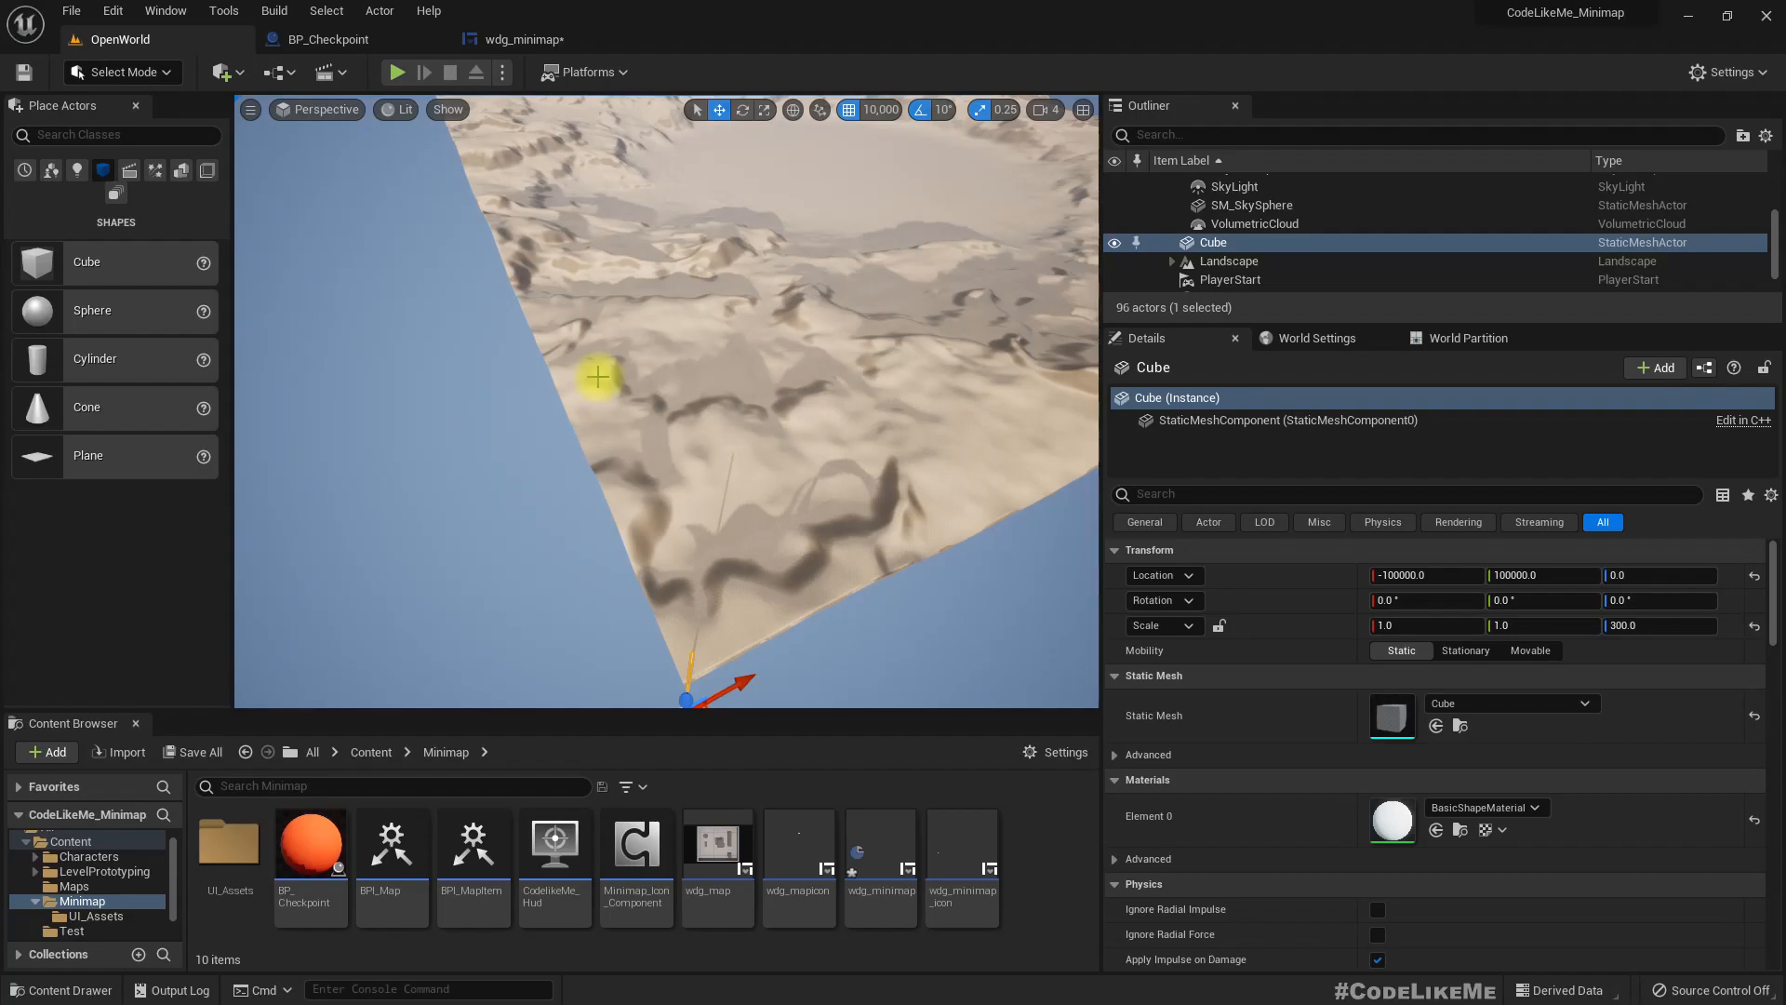
pyautogui.moveTo(819, 380); pyautogui.dragTo(867, 294, button='right')
pyautogui.moveTo(823, 489); pyautogui.dragTo(679, 618, button='right')
pyautogui.moveTo(818, 531); pyautogui.dragTo(733, 463, button='right')
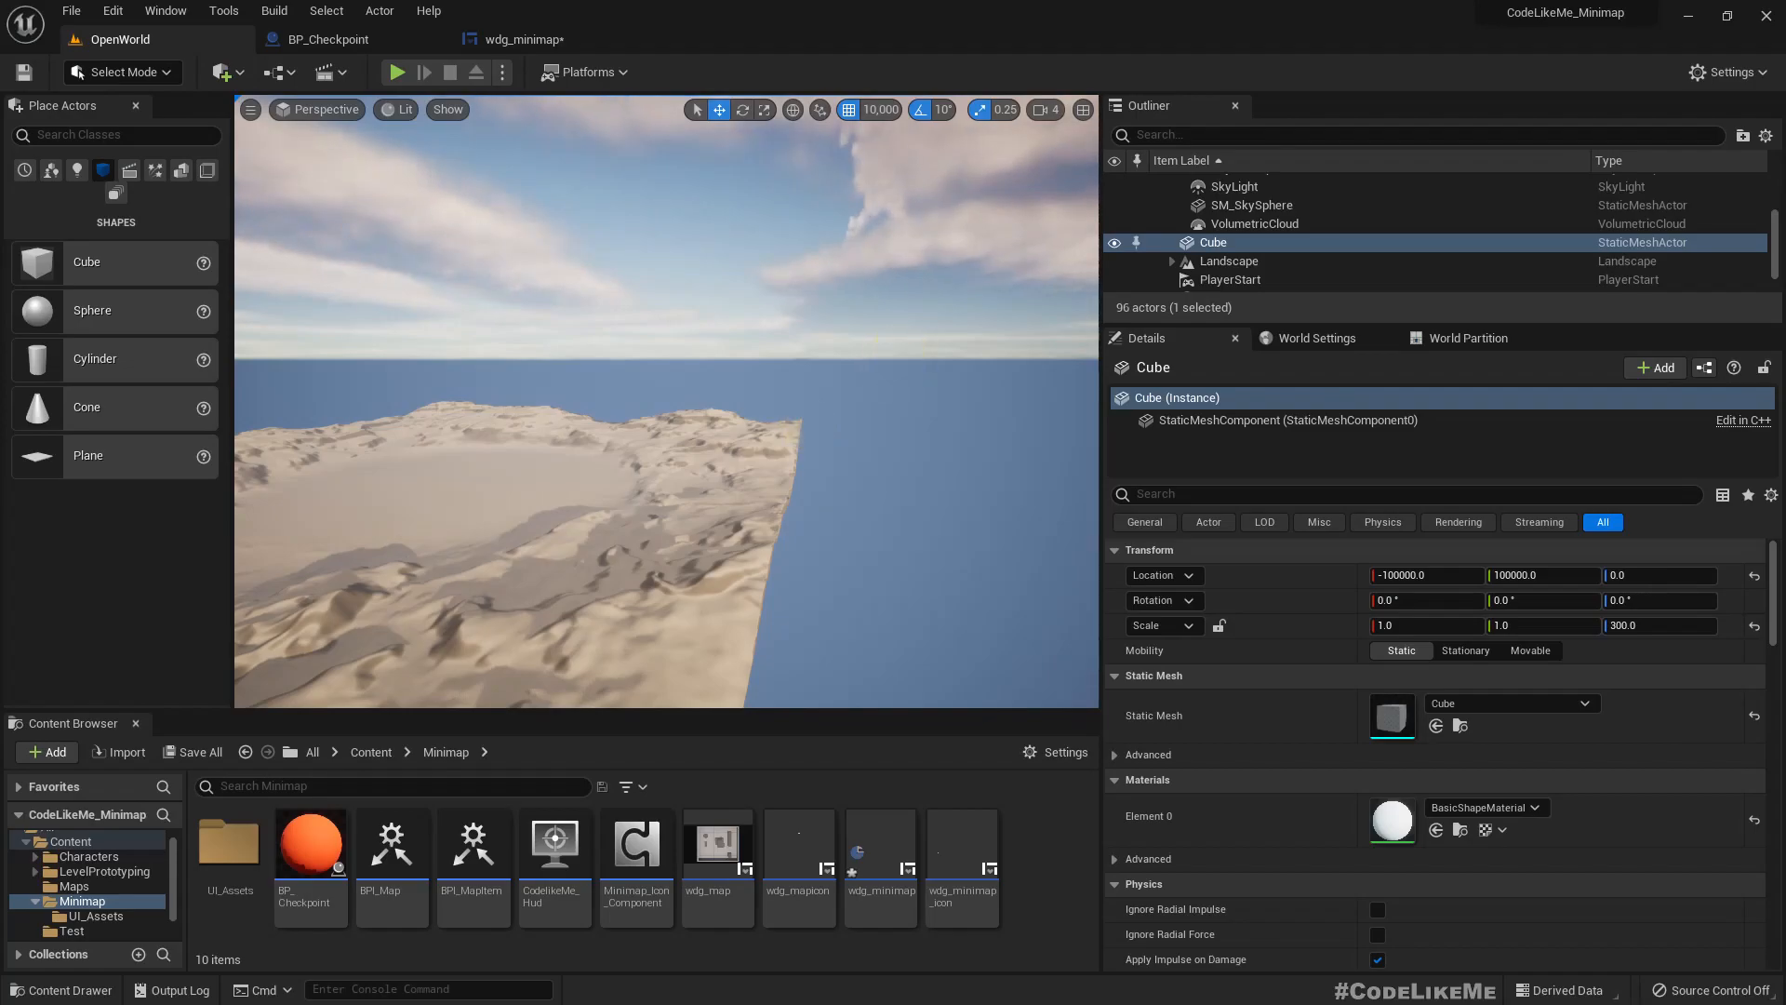
# Return the cube to the landscape's centre by setting its X and Y location to 0
pyautogui.moveTo(670, 400); pyautogui.dragTo(670, 484, button='right')
pyautogui.click(1459, 575)
pyautogui.write('0')
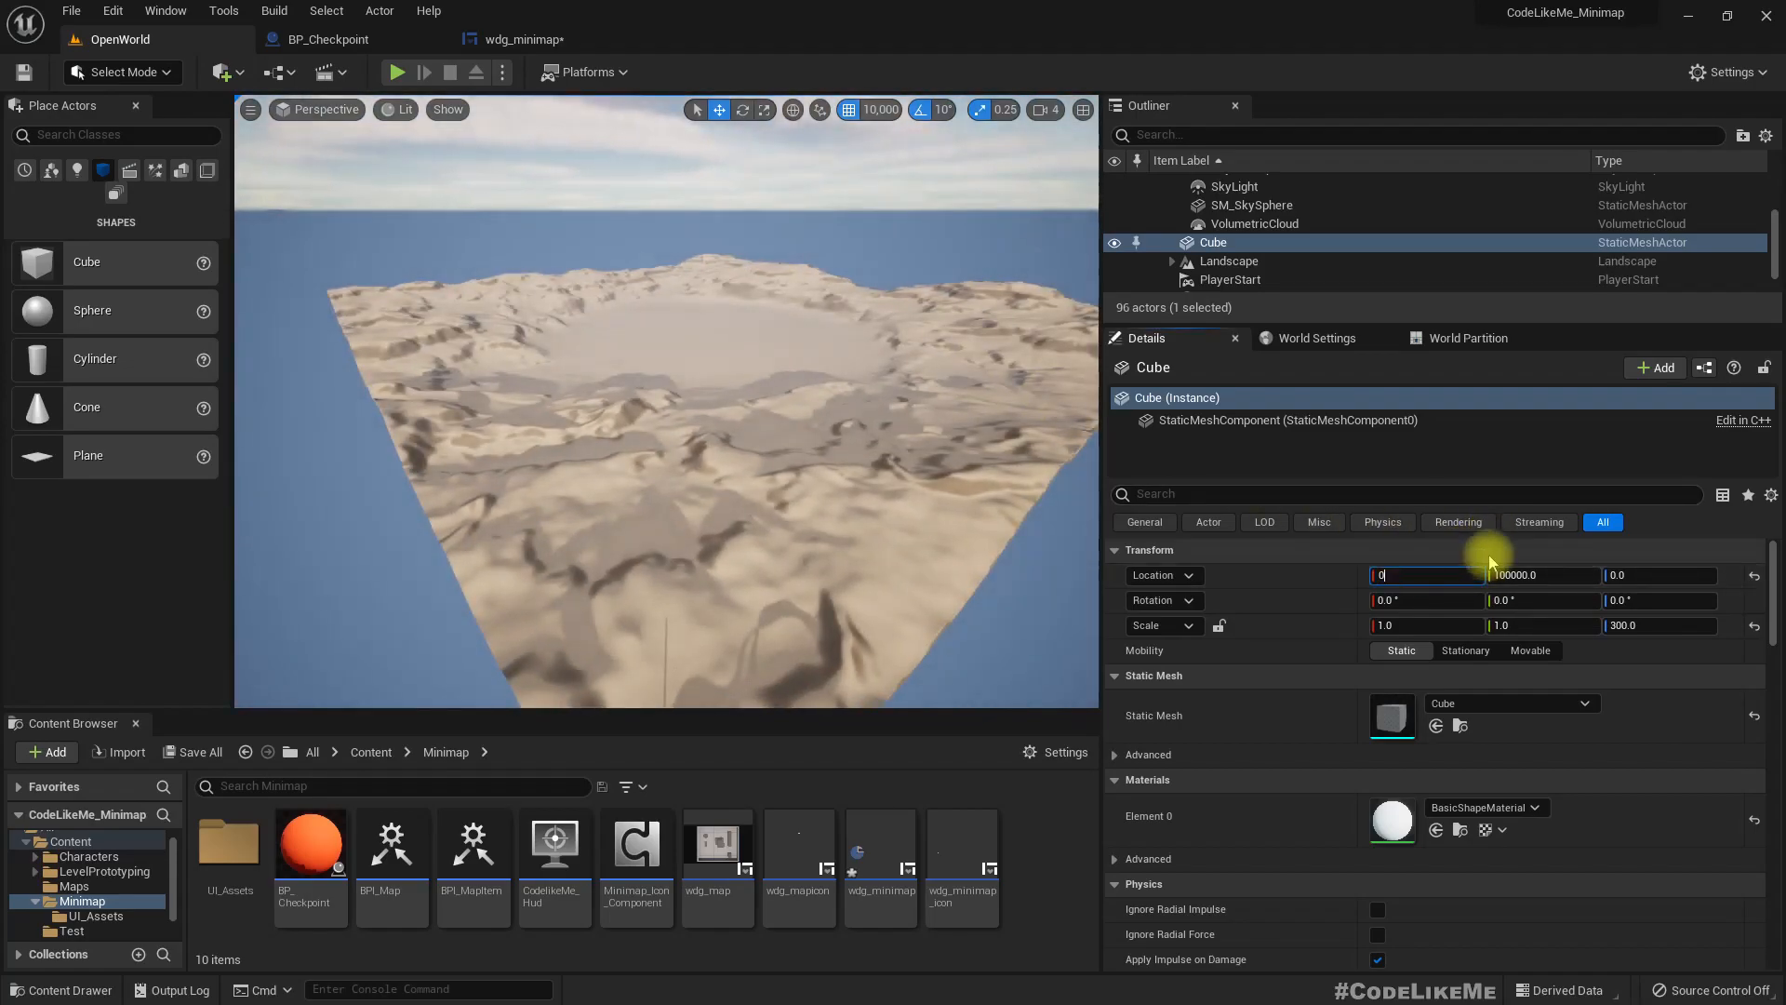
pyautogui.moveTo(695, 436)
pyautogui.mouseDown(button='right')
pyautogui.moveTo(714, 395)
pyautogui.moveTo(697, 451)
pyautogui.mouseUp(button='right')
pyautogui.press('f')
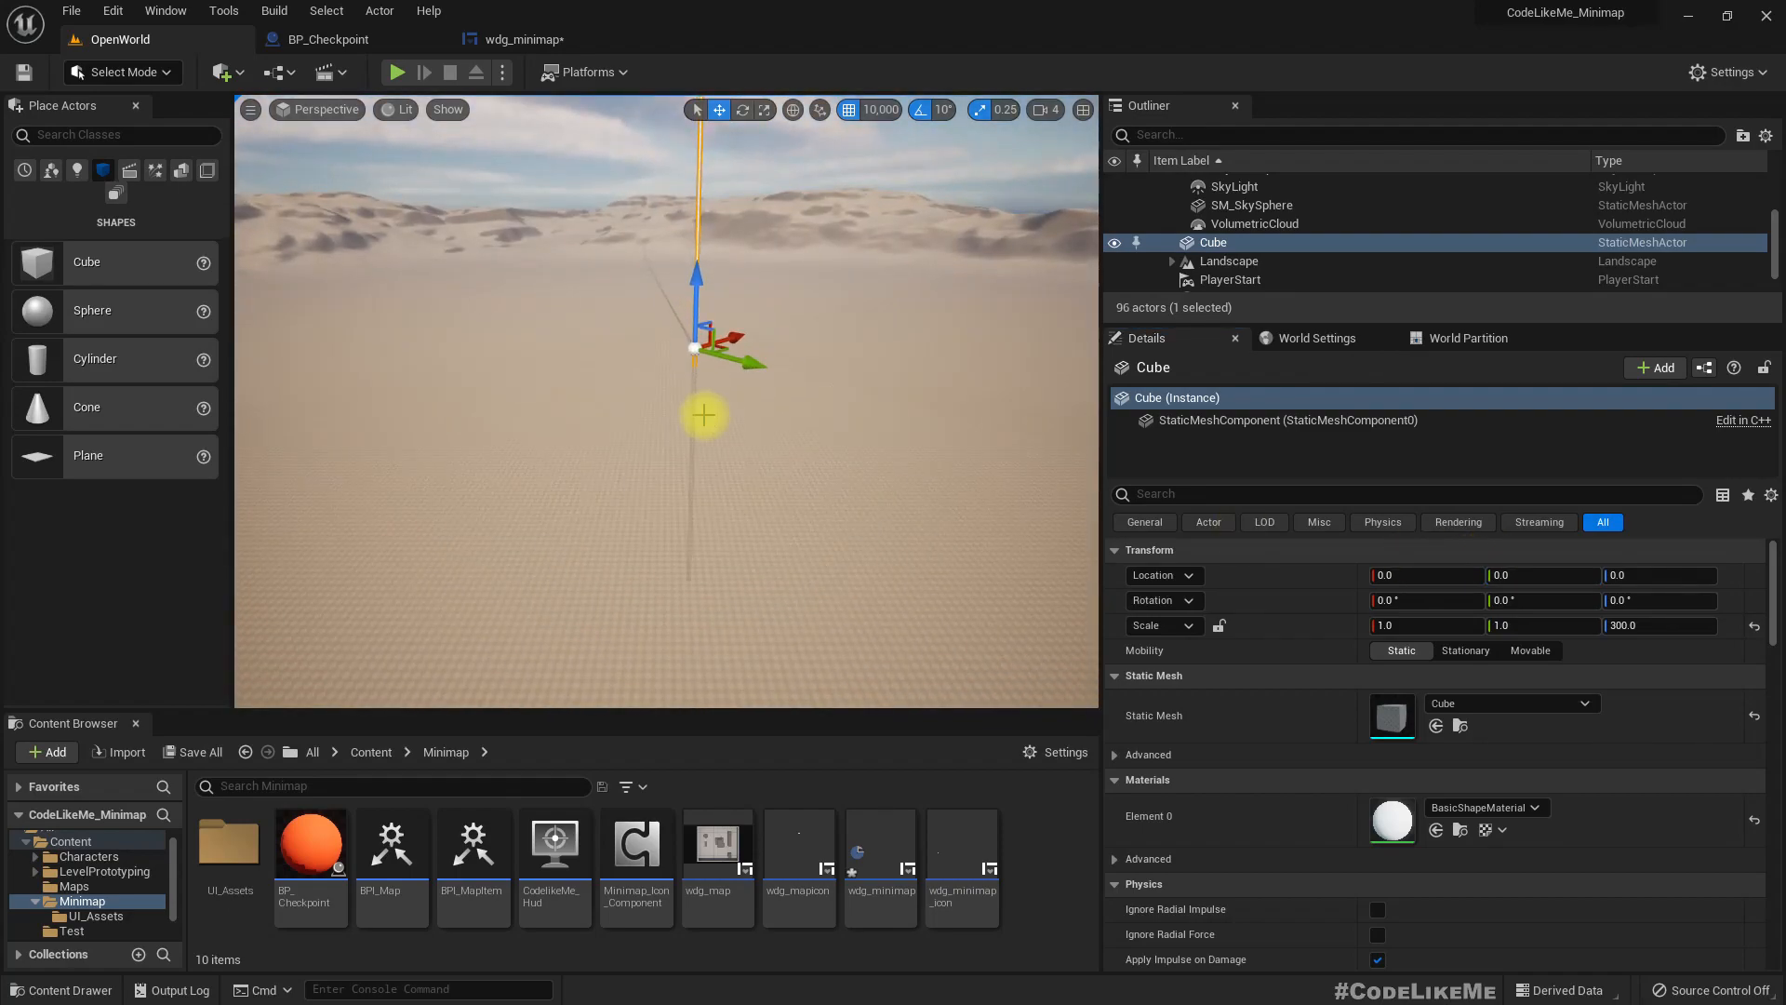
# Switch to Photoshop, examine openworld map.psd up close, and return to Unreal Editor's UI_Assets folder
pyautogui.hotkey('alt', 'Tab')
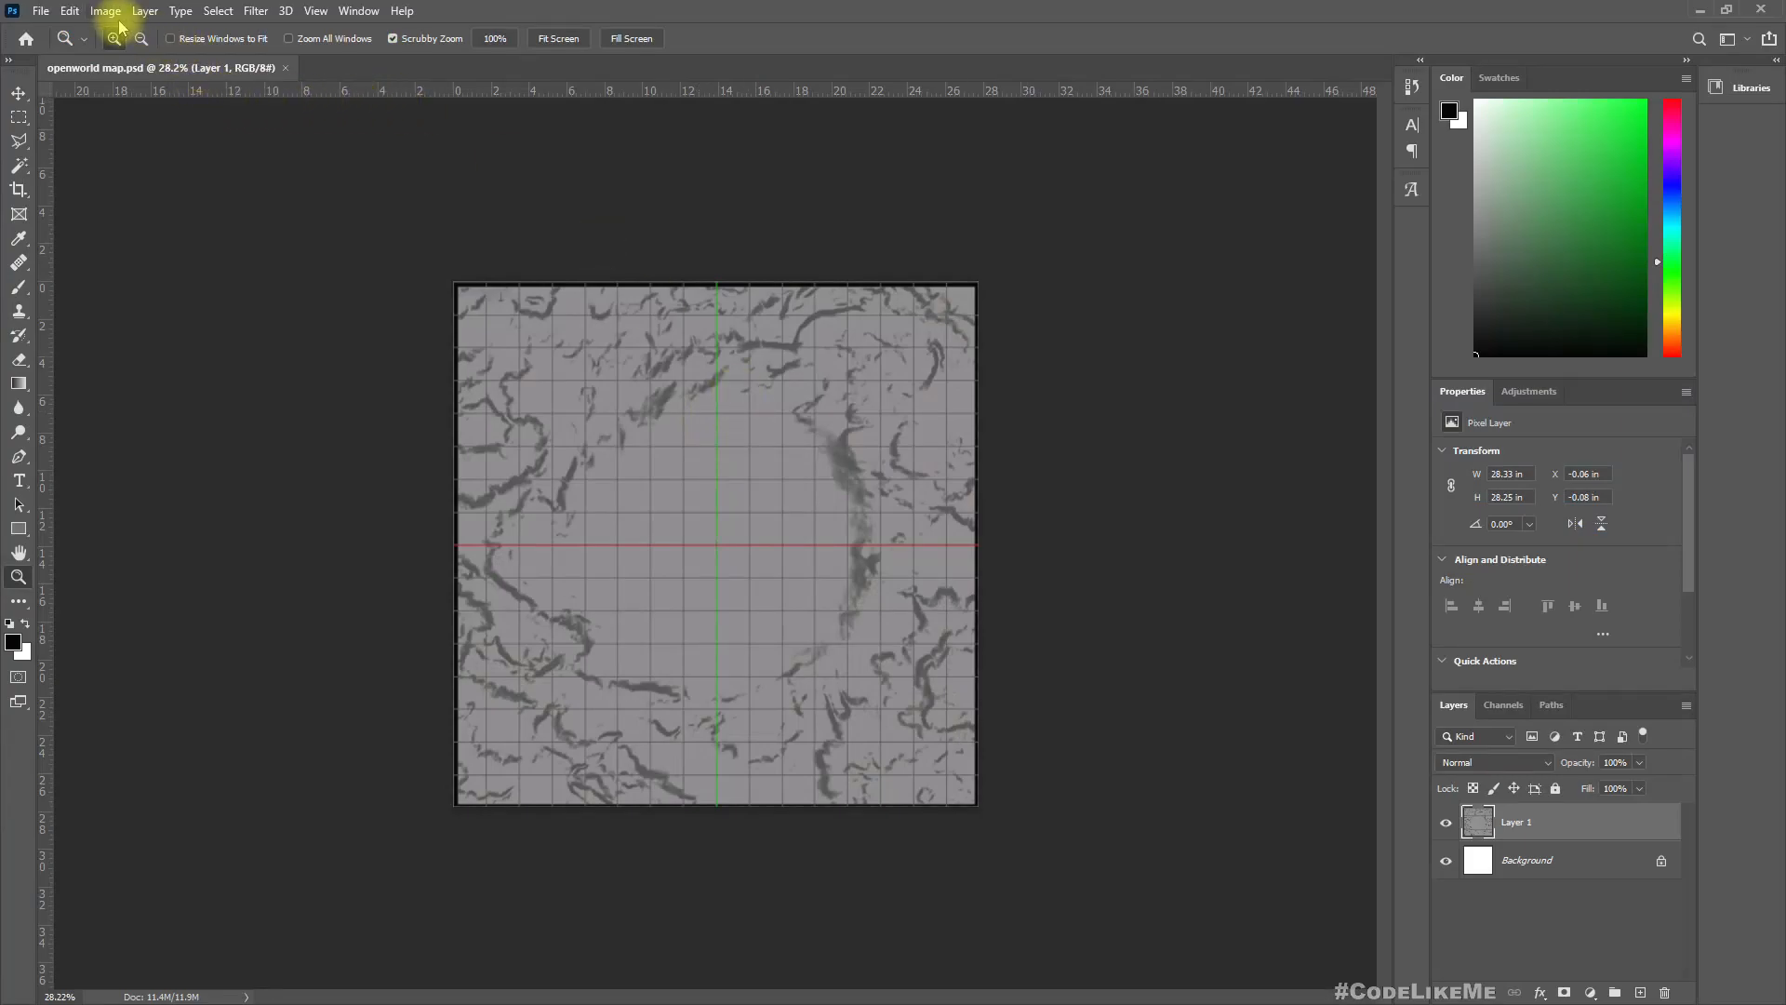
pyautogui.moveTo(462, 288); pyautogui.dragTo(519, 329)
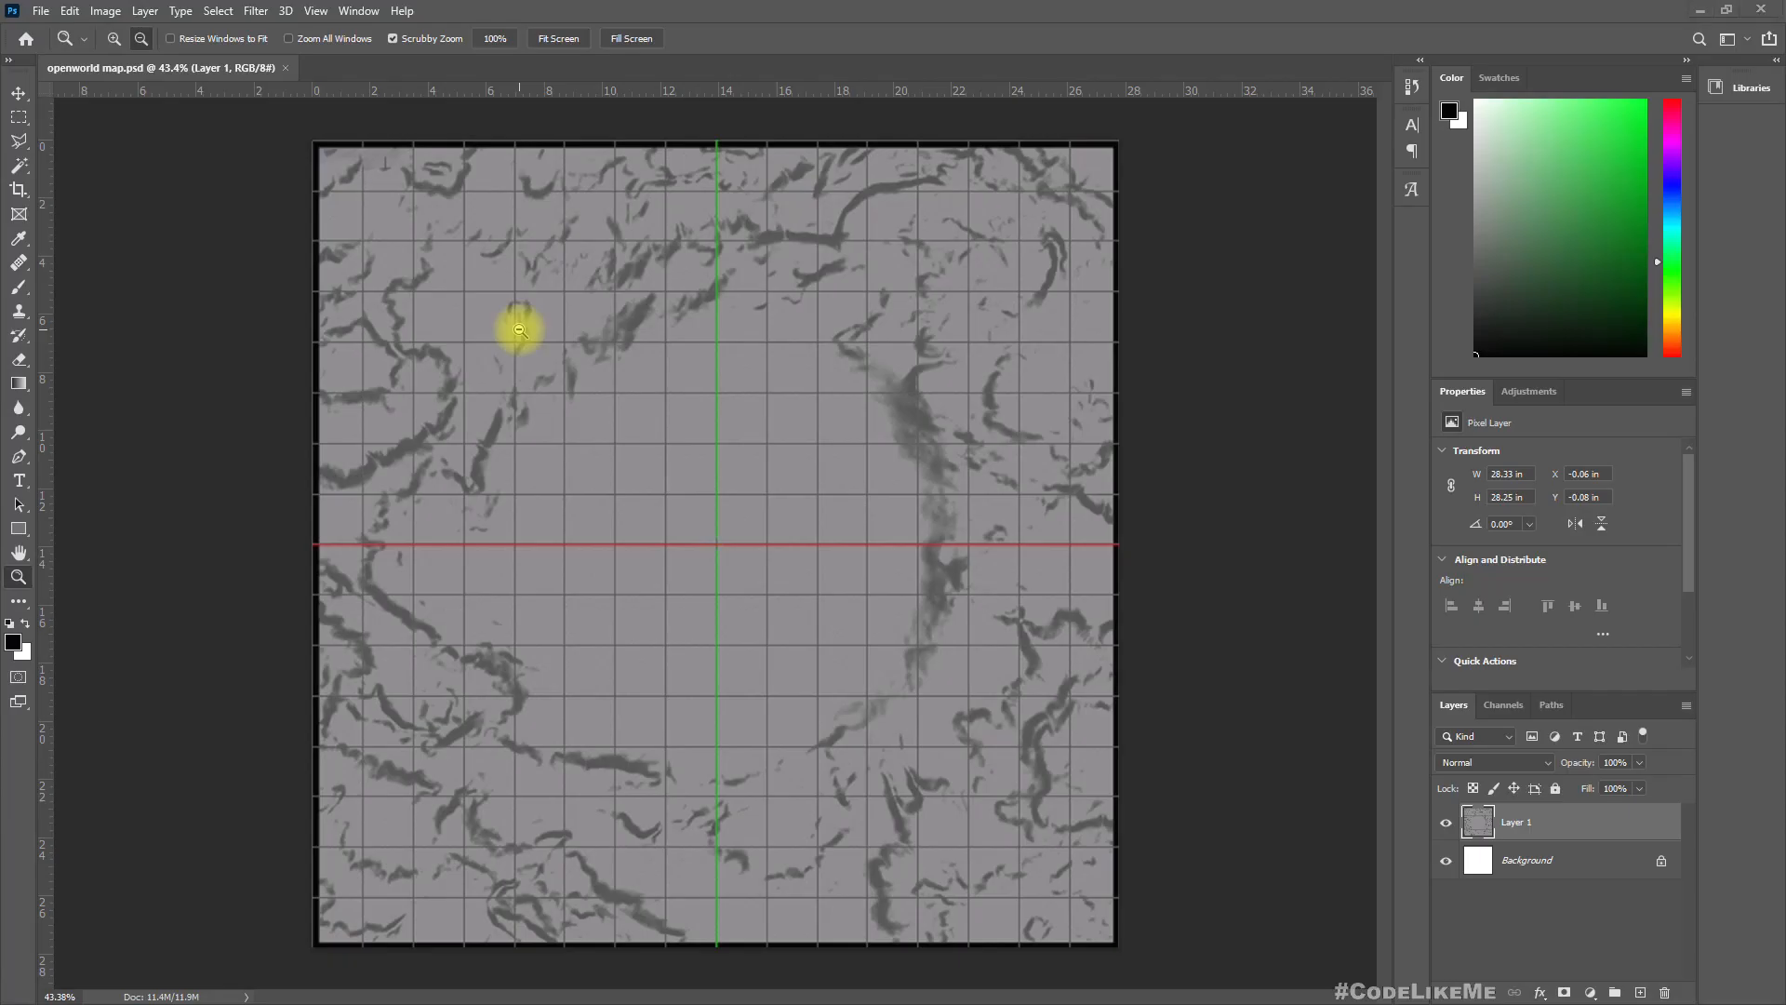
pyautogui.hotkey('alt', 'Tab')
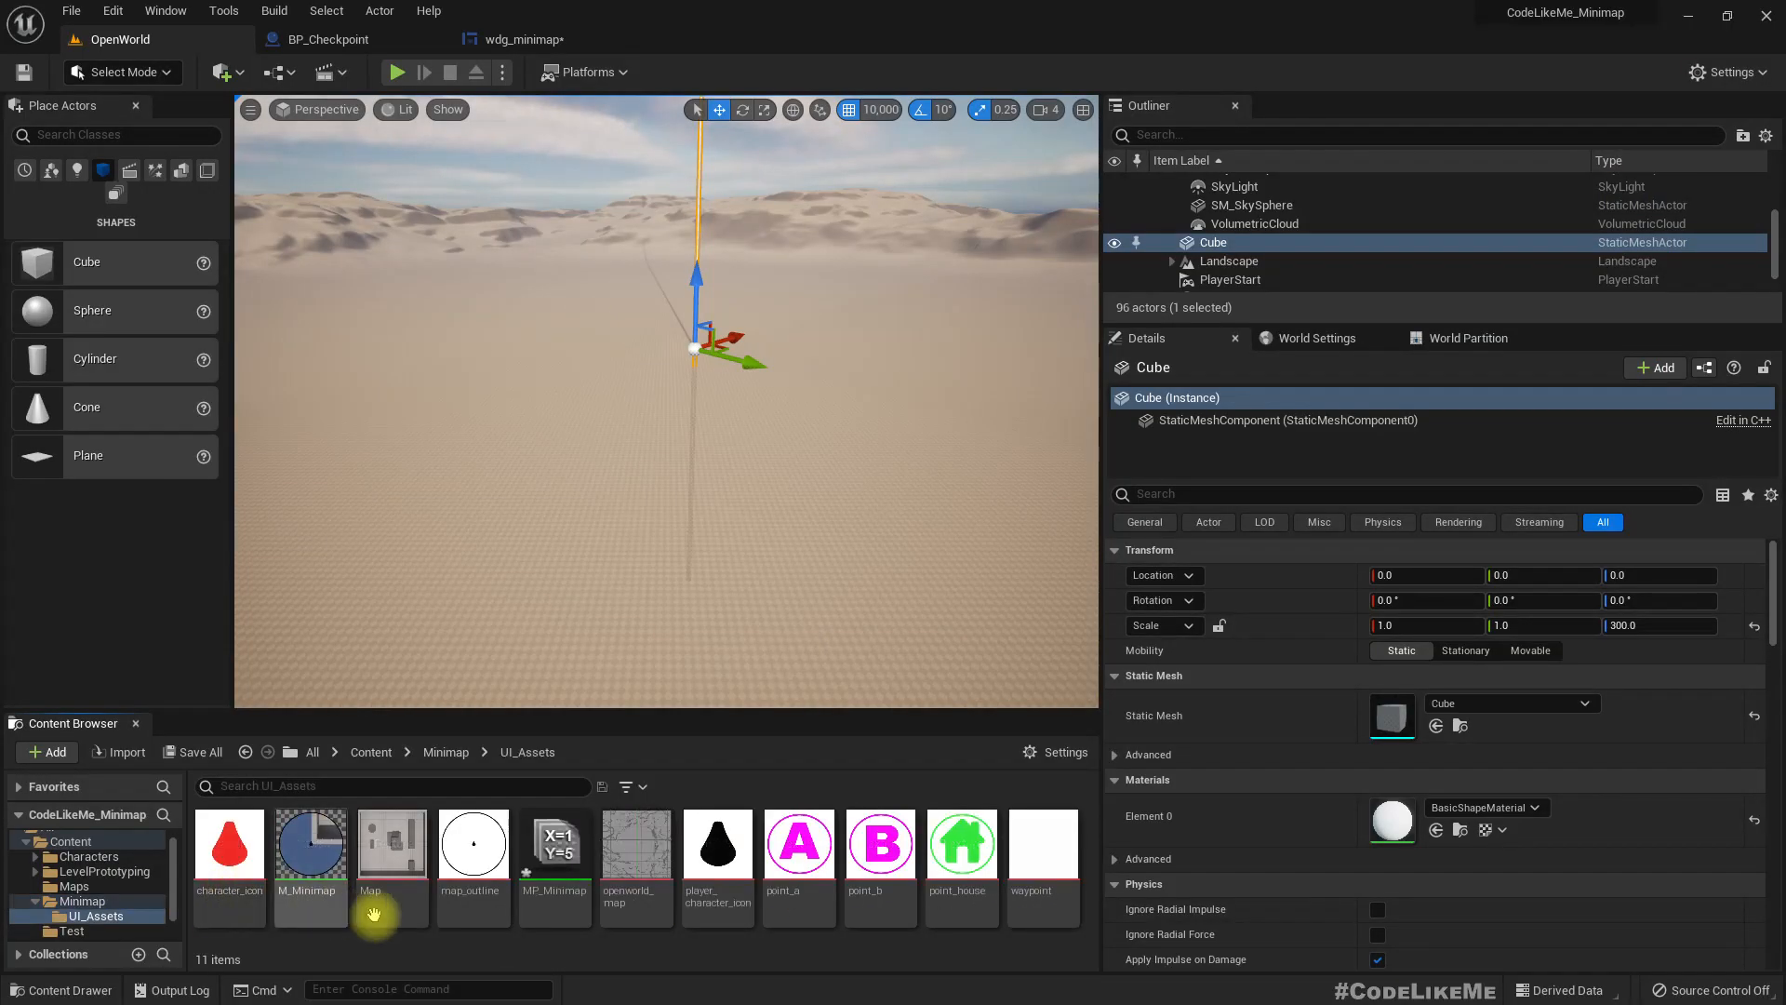
# Open the openworld_map texture, clear its settings filter, and review its mipmap, streaming and axis tiling settings
pyautogui.click(640, 870)
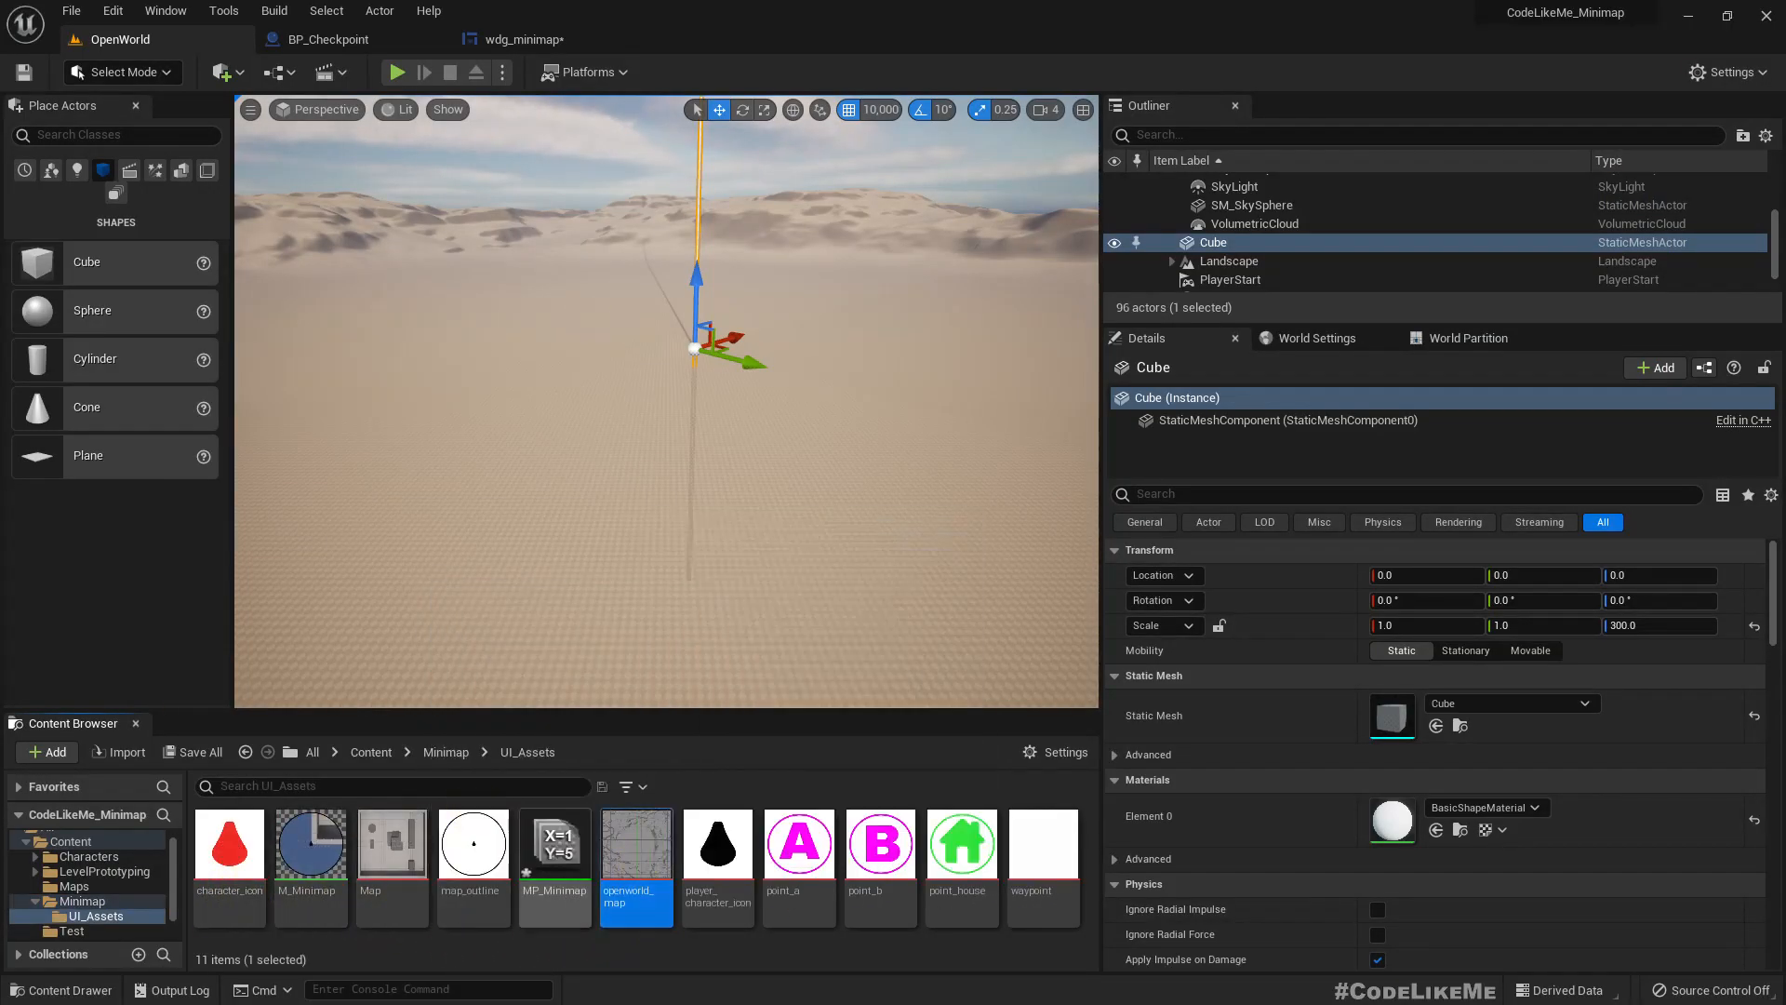
pyautogui.doubleClick(640, 870)
pyautogui.moveTo(710, 108); pyautogui.dragTo(709, 40)
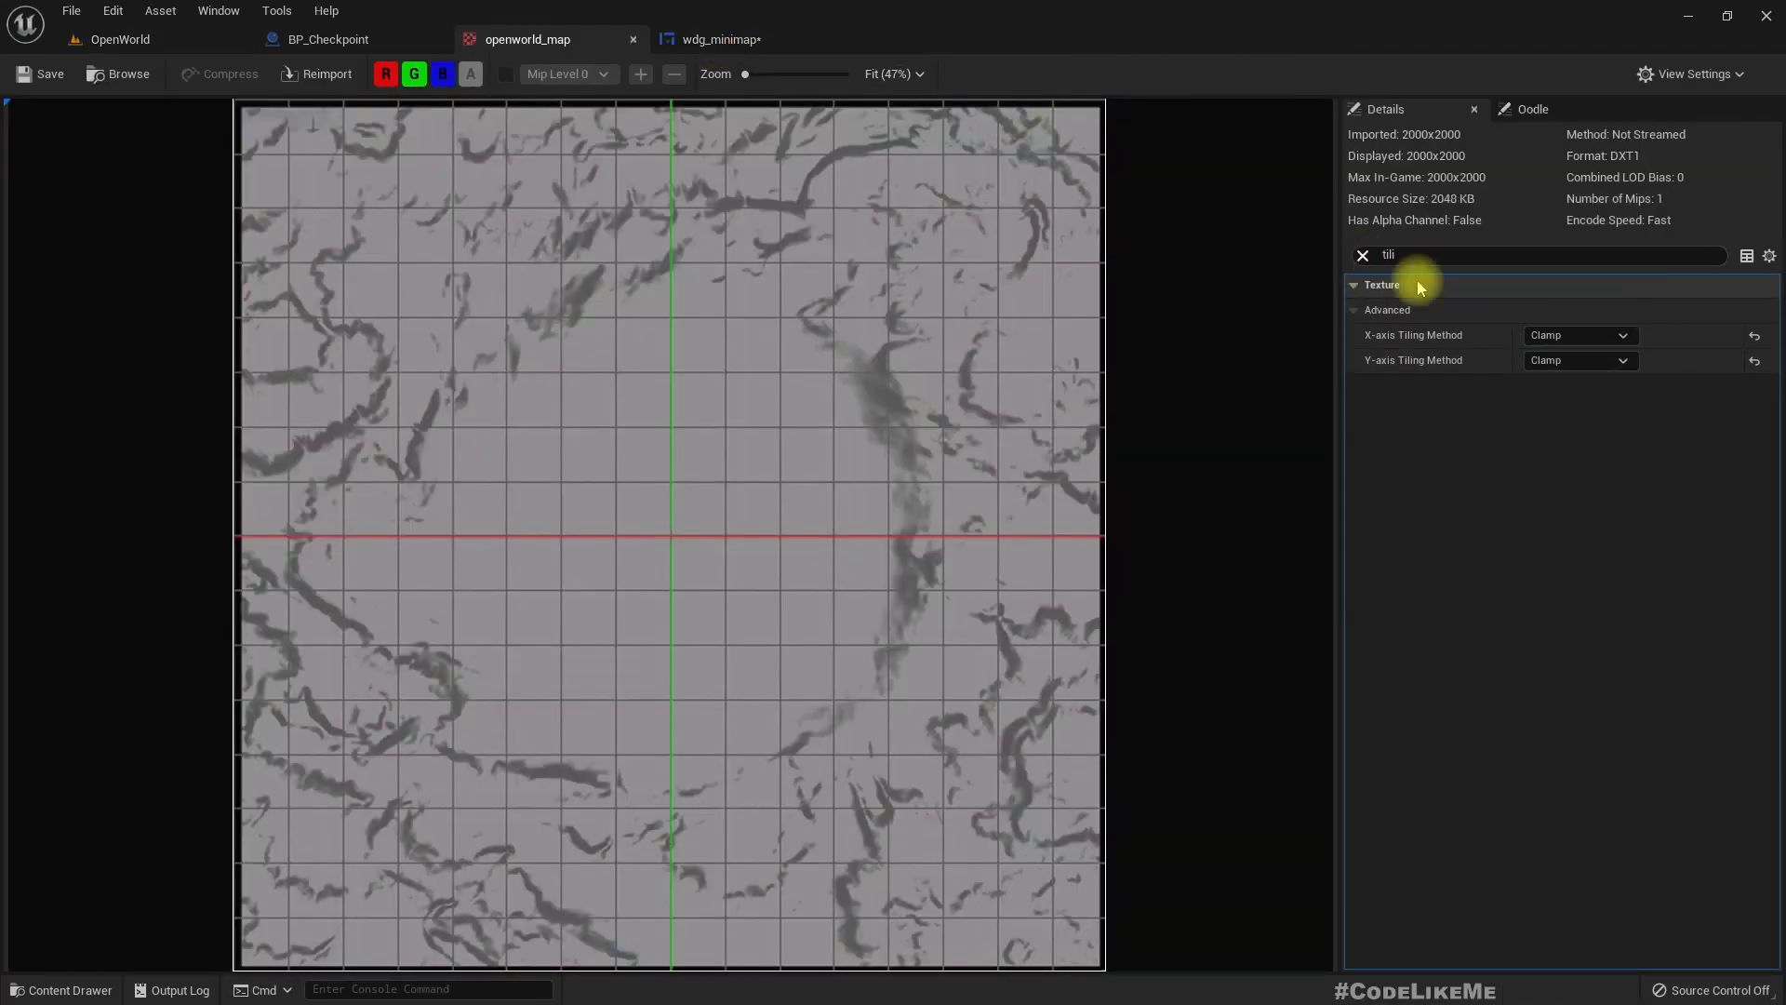
pyautogui.click(1362, 255)
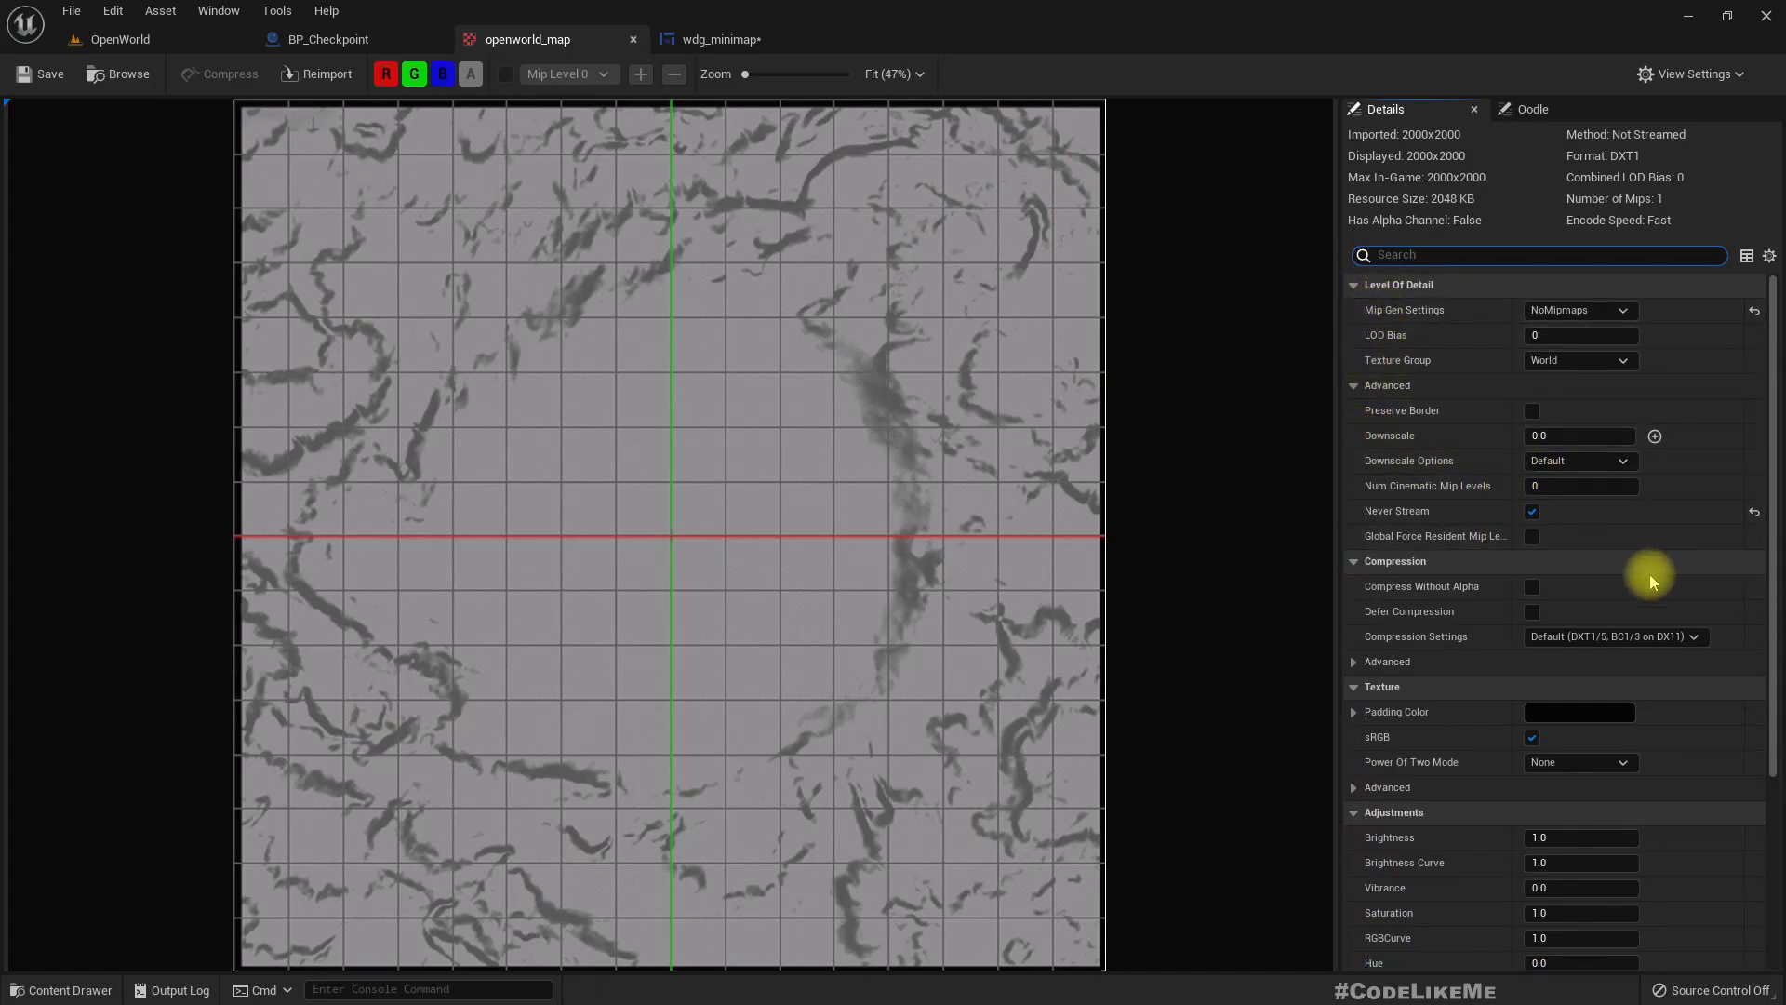
pyautogui.click(1353, 791)
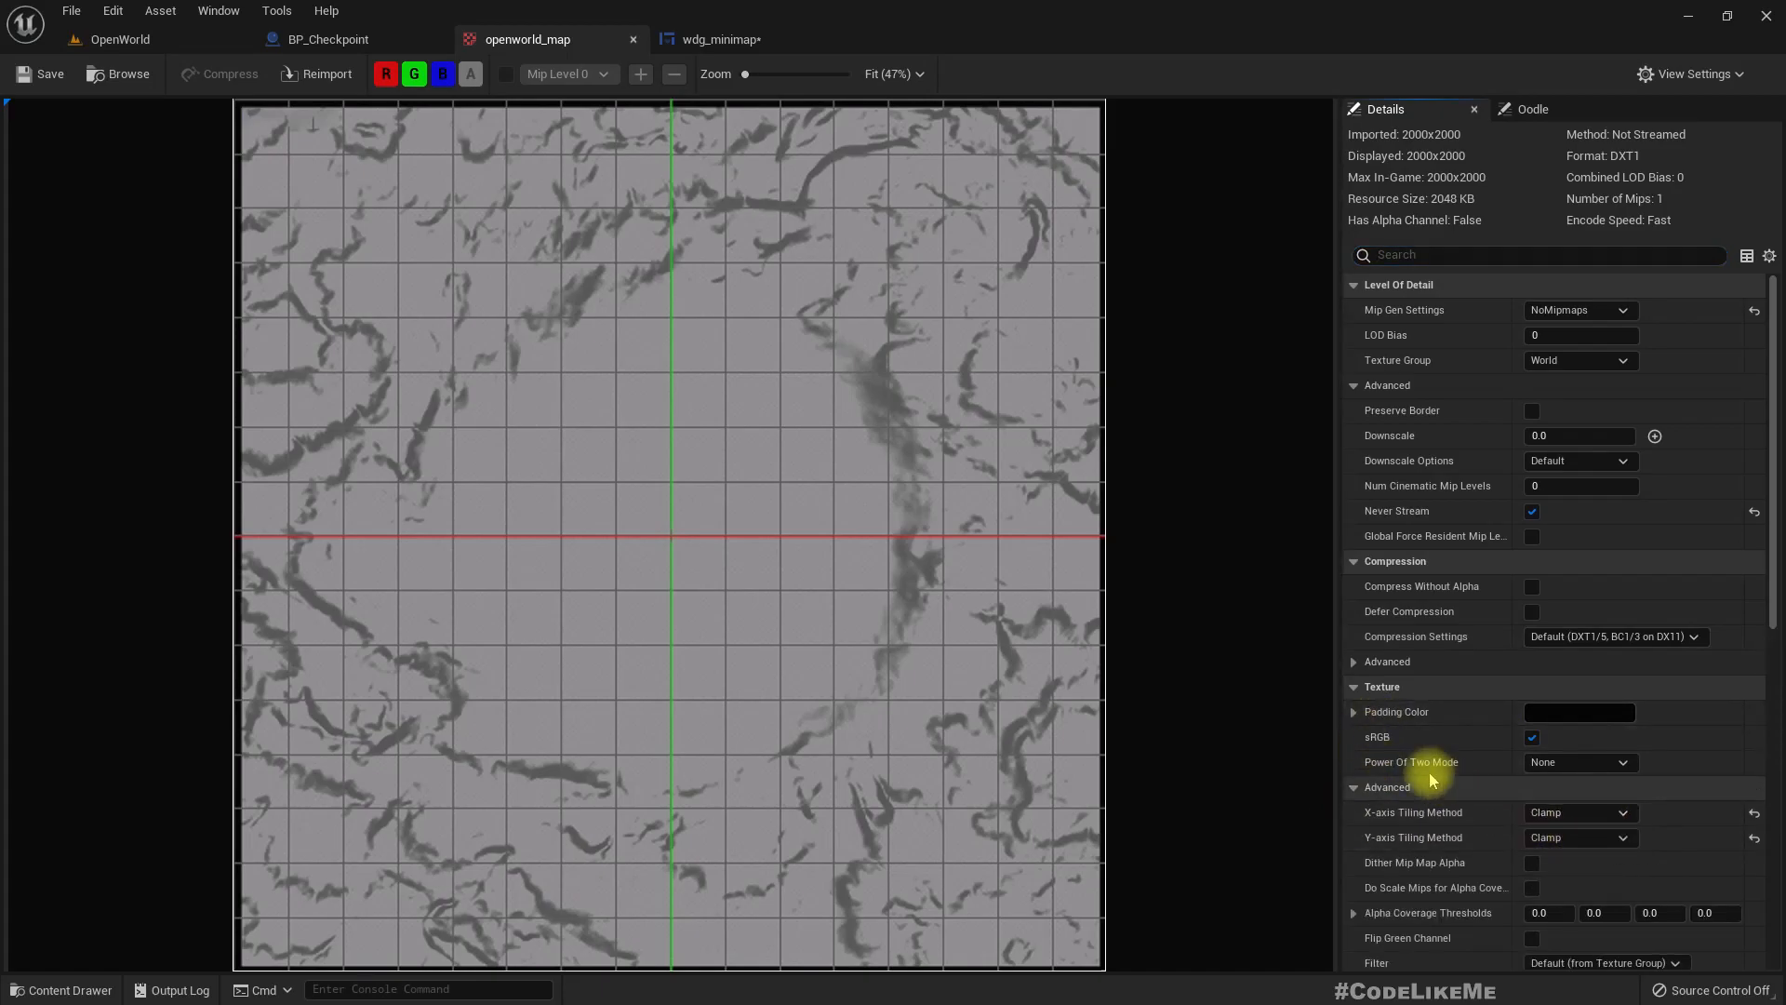
pyautogui.click(1355, 788)
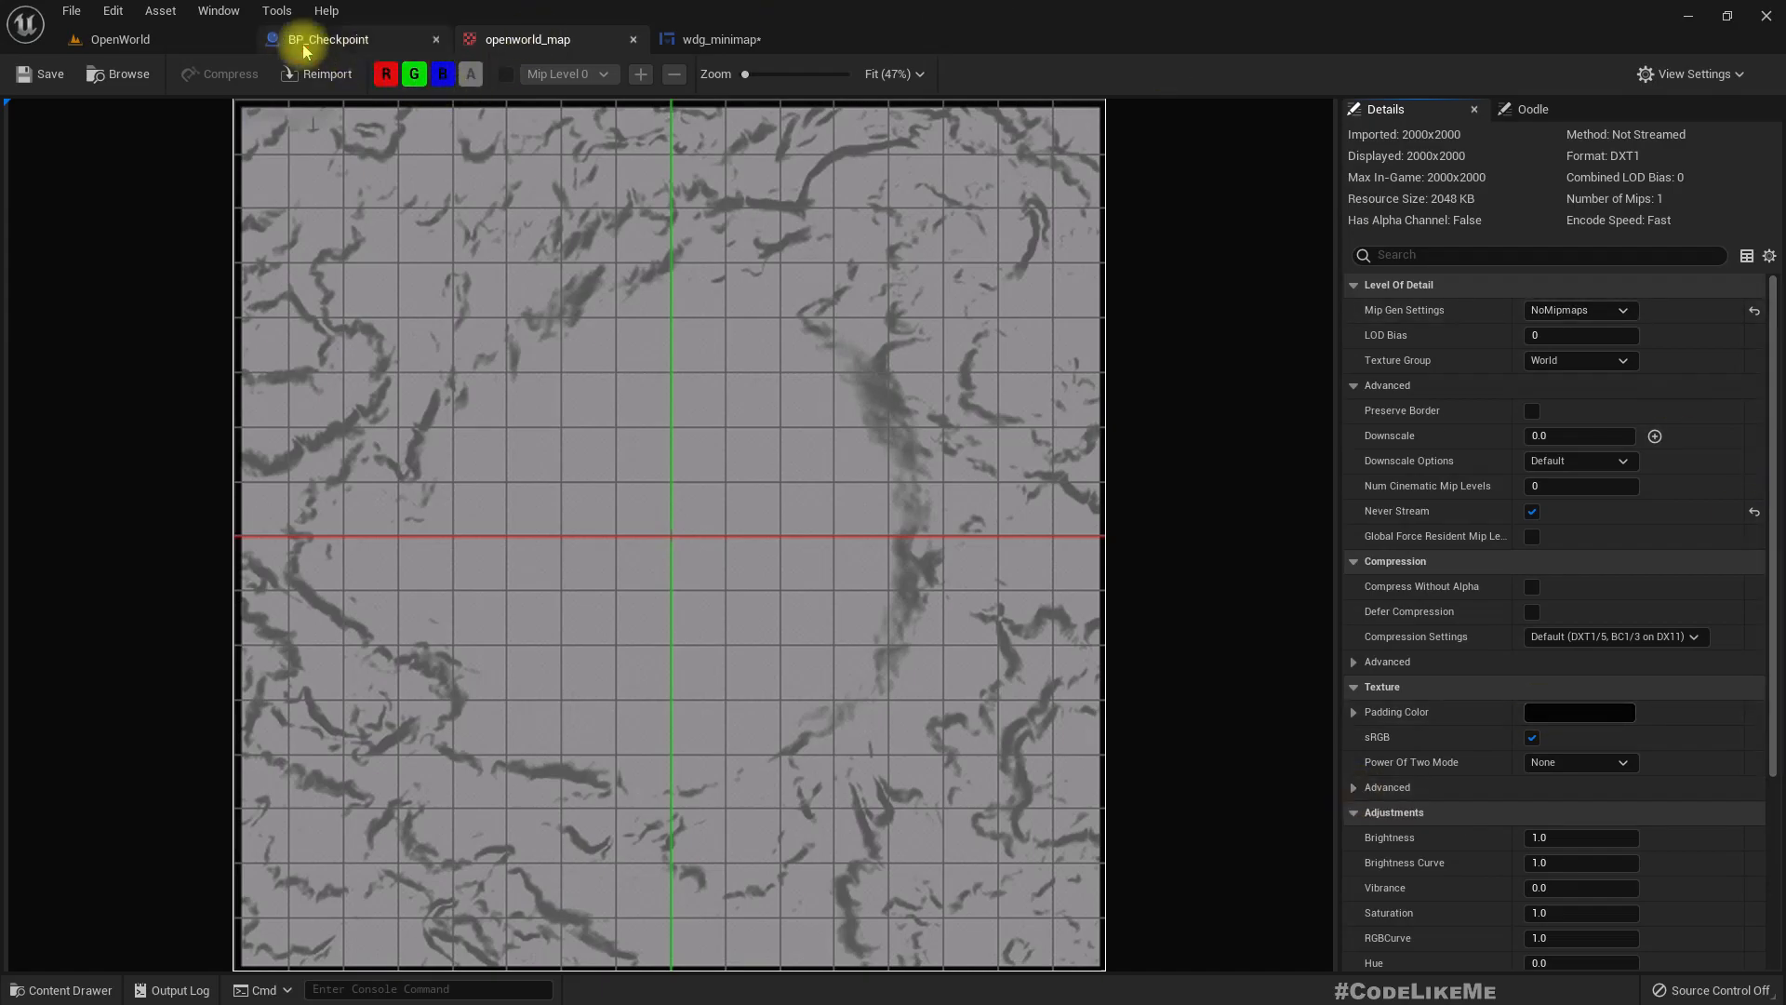
# Close the BP_Checkpoint editor and check the OpenWorld level's GameMode Override in the world settings
pyautogui.click(436, 40)
pyautogui.click(186, 41)
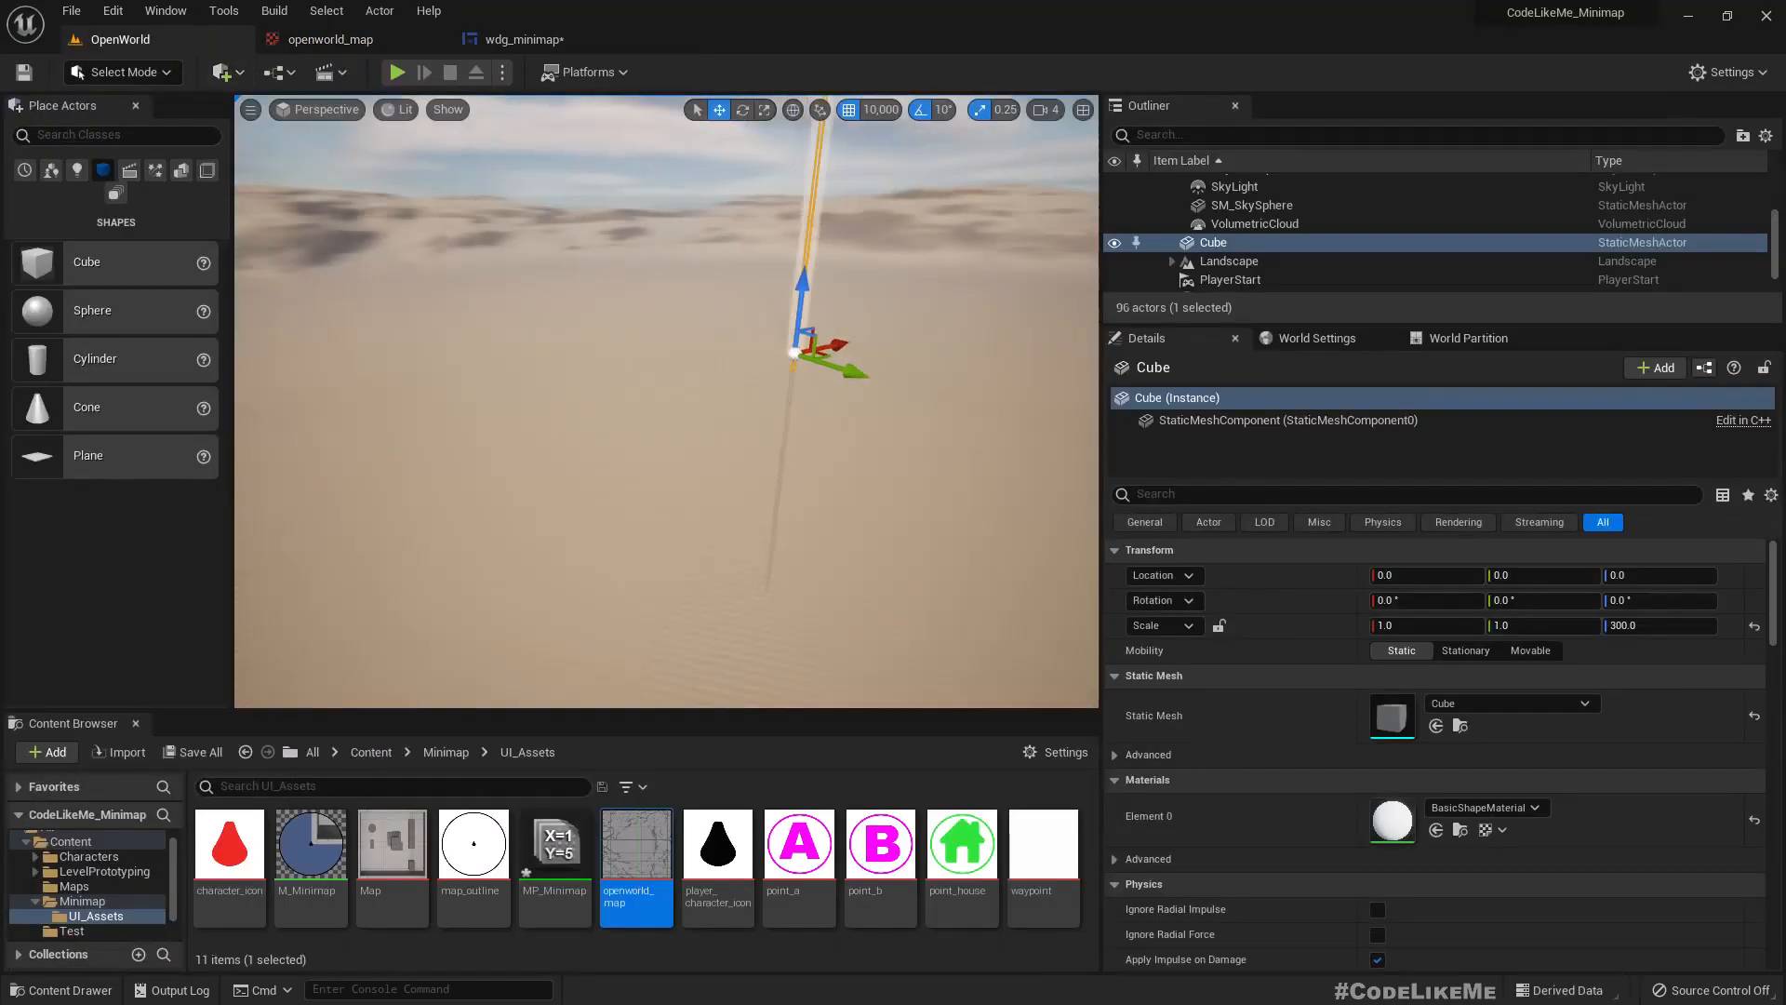
pyautogui.click(1316, 339)
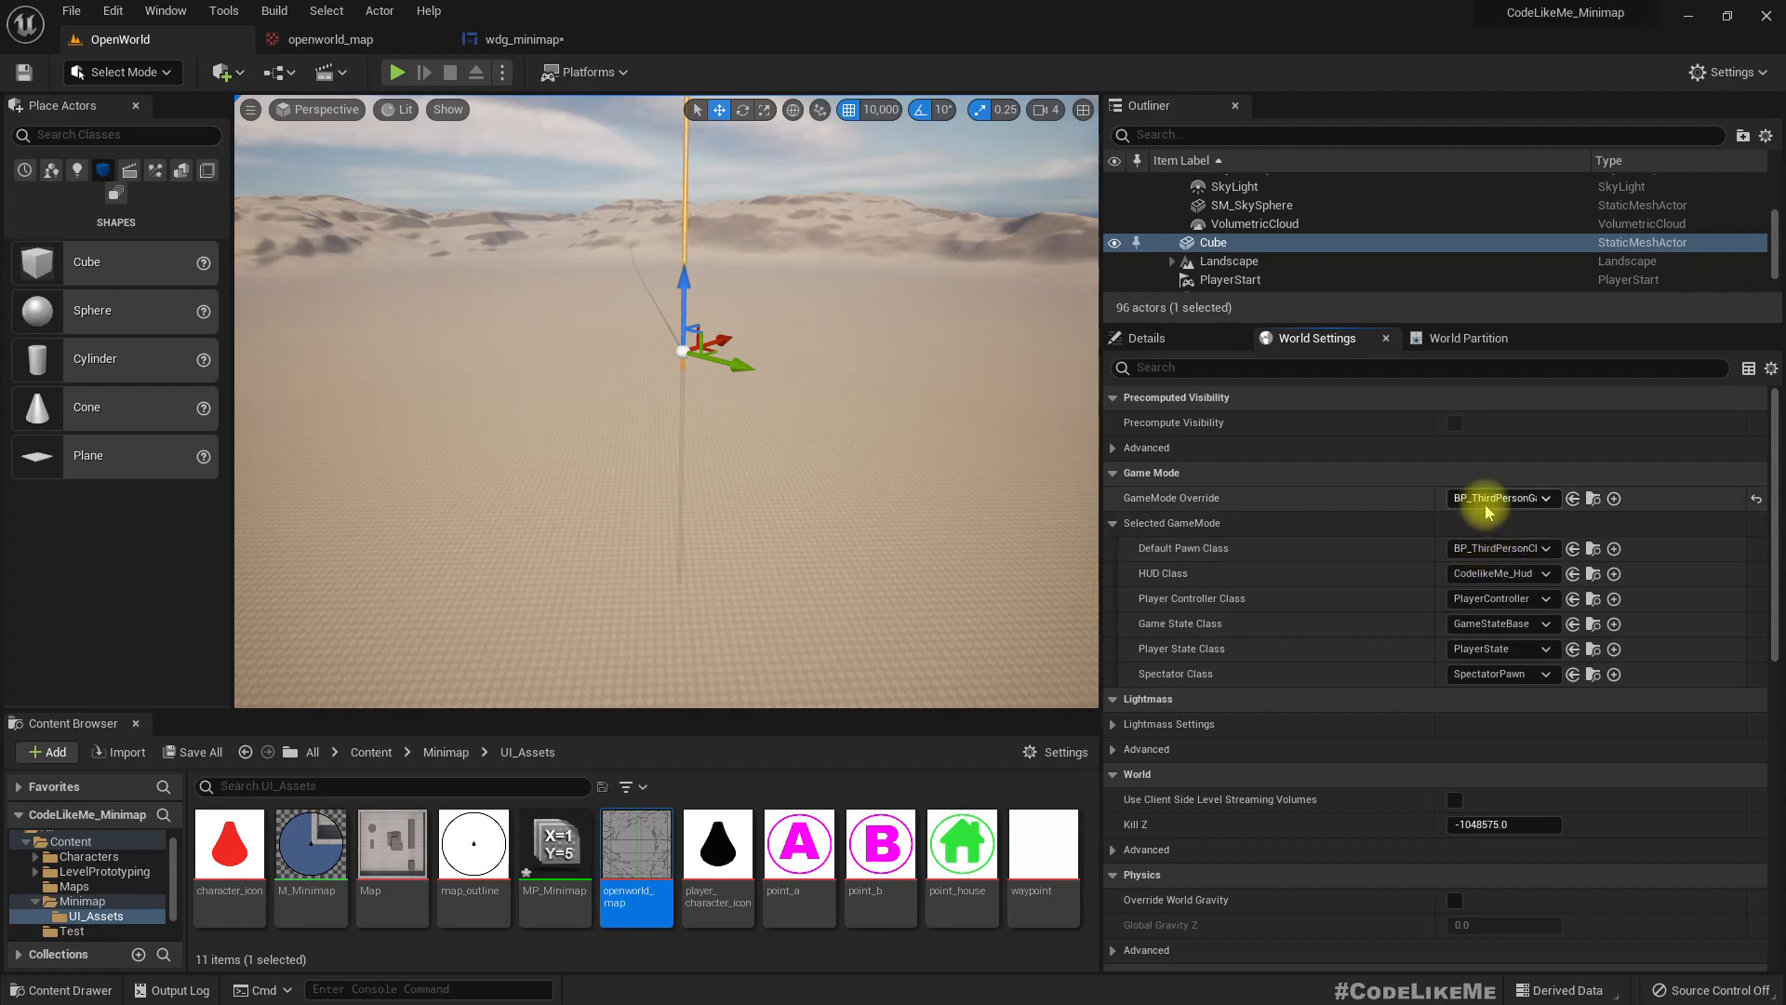
# Enlarge the level view to full screen and move the cube along the Y axis away from the player start
pyautogui.moveTo(909, 447); pyautogui.dragTo(745, 463, button='right')
pyautogui.click(748, 460)
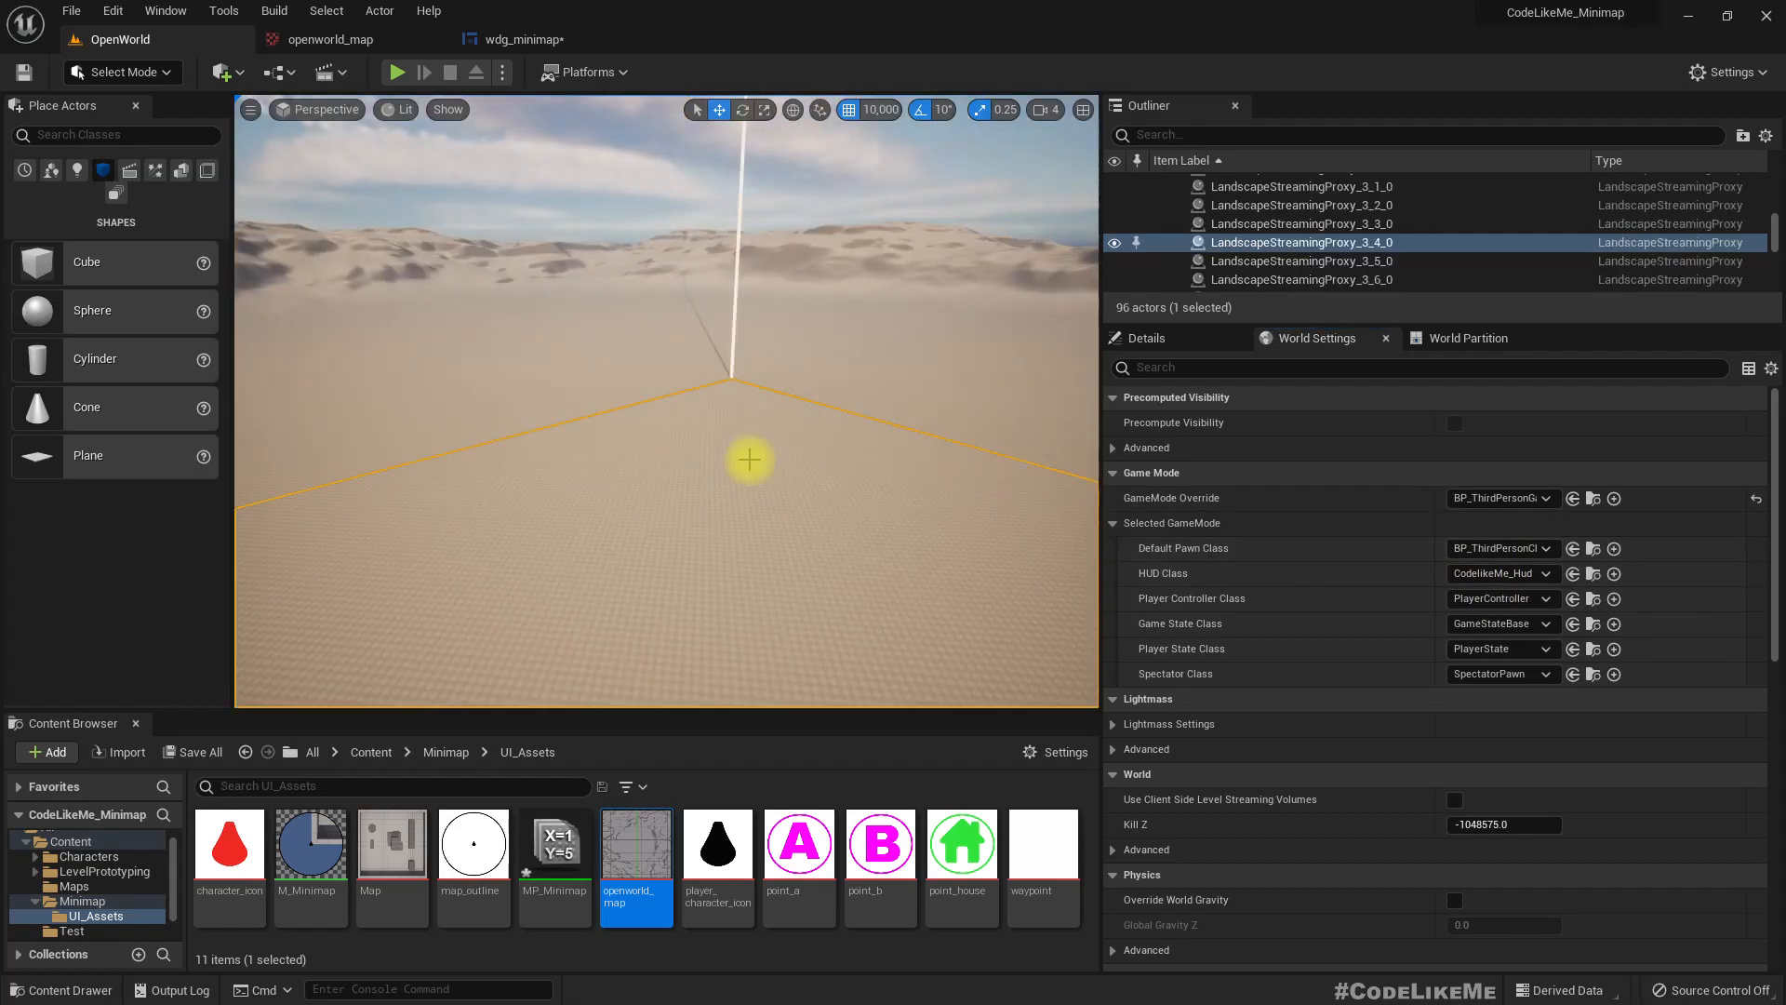
pyautogui.press('F11')
pyautogui.hotkey('alt', 'p')
pyautogui.press('F8')
pyautogui.moveTo(750, 459); pyautogui.dragTo(676, 576, button='right')
pyautogui.press('s')
pyautogui.press('d')
pyautogui.press('a')
pyautogui.click(616, 615)
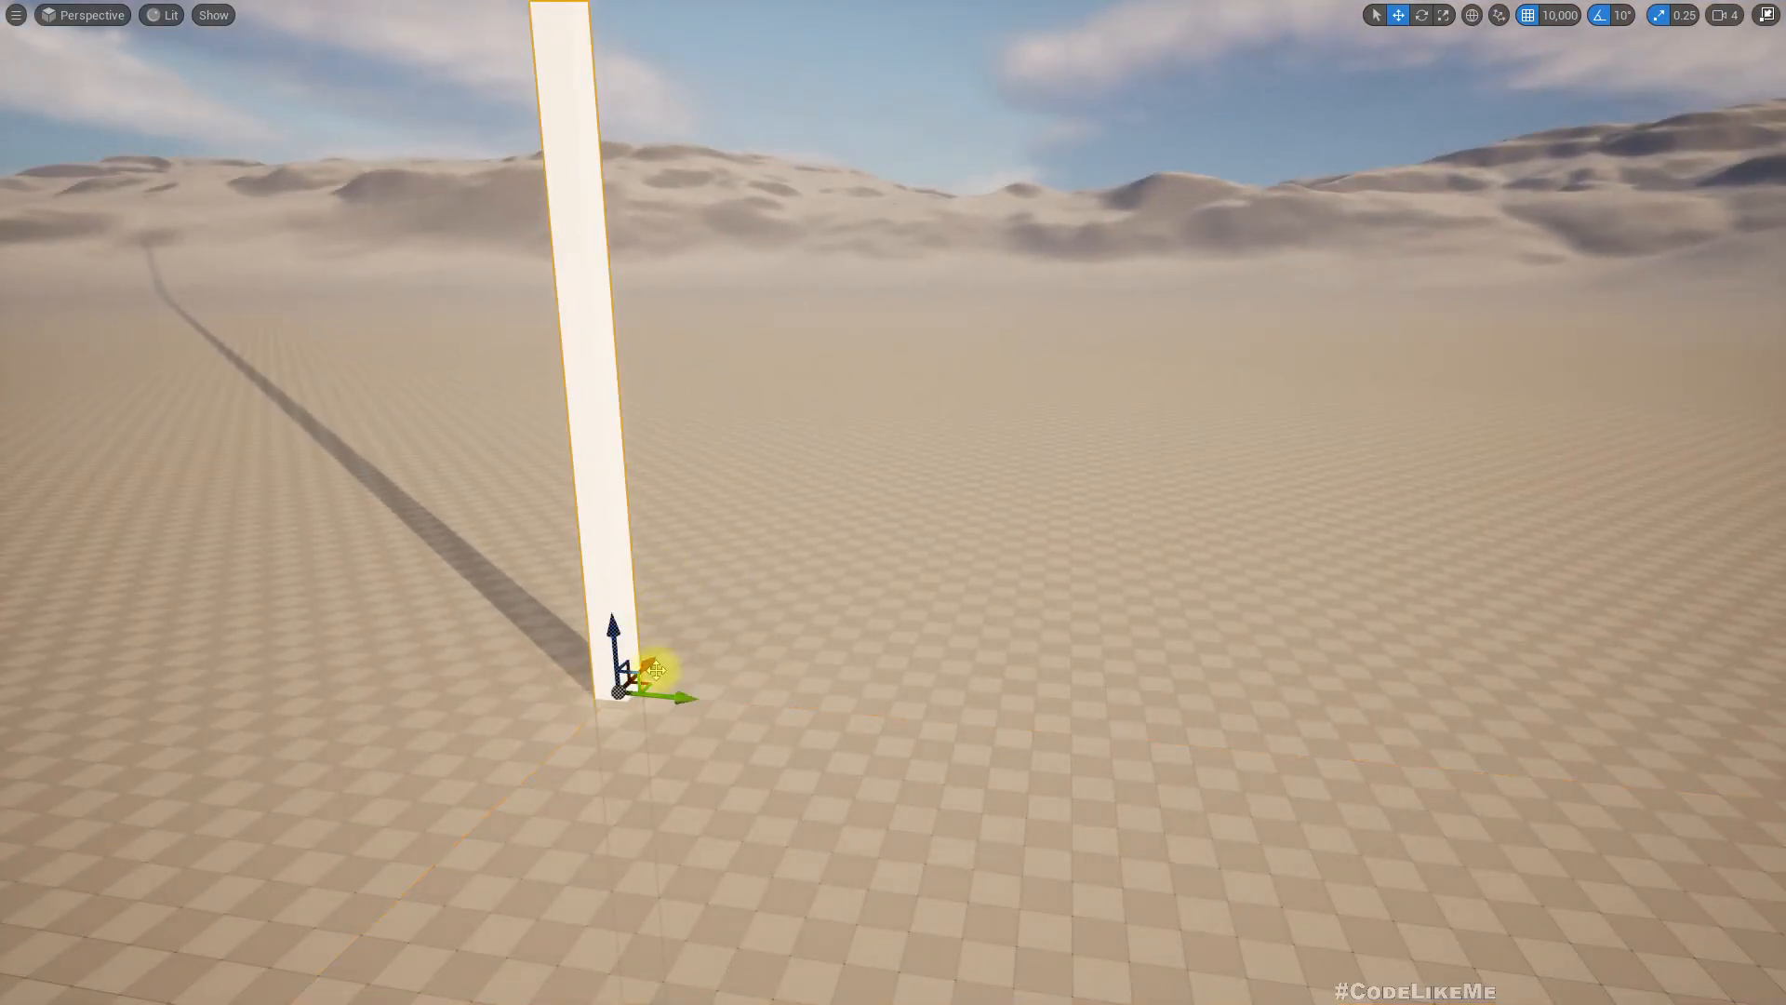
pyautogui.moveTo(1040, 766)
pyautogui.mouseDown(button='right')
pyautogui.moveTo(1040, 800)
pyautogui.moveTo(986, 772)
pyautogui.moveTo(1040, 766)
pyautogui.mouseUp(button='right')
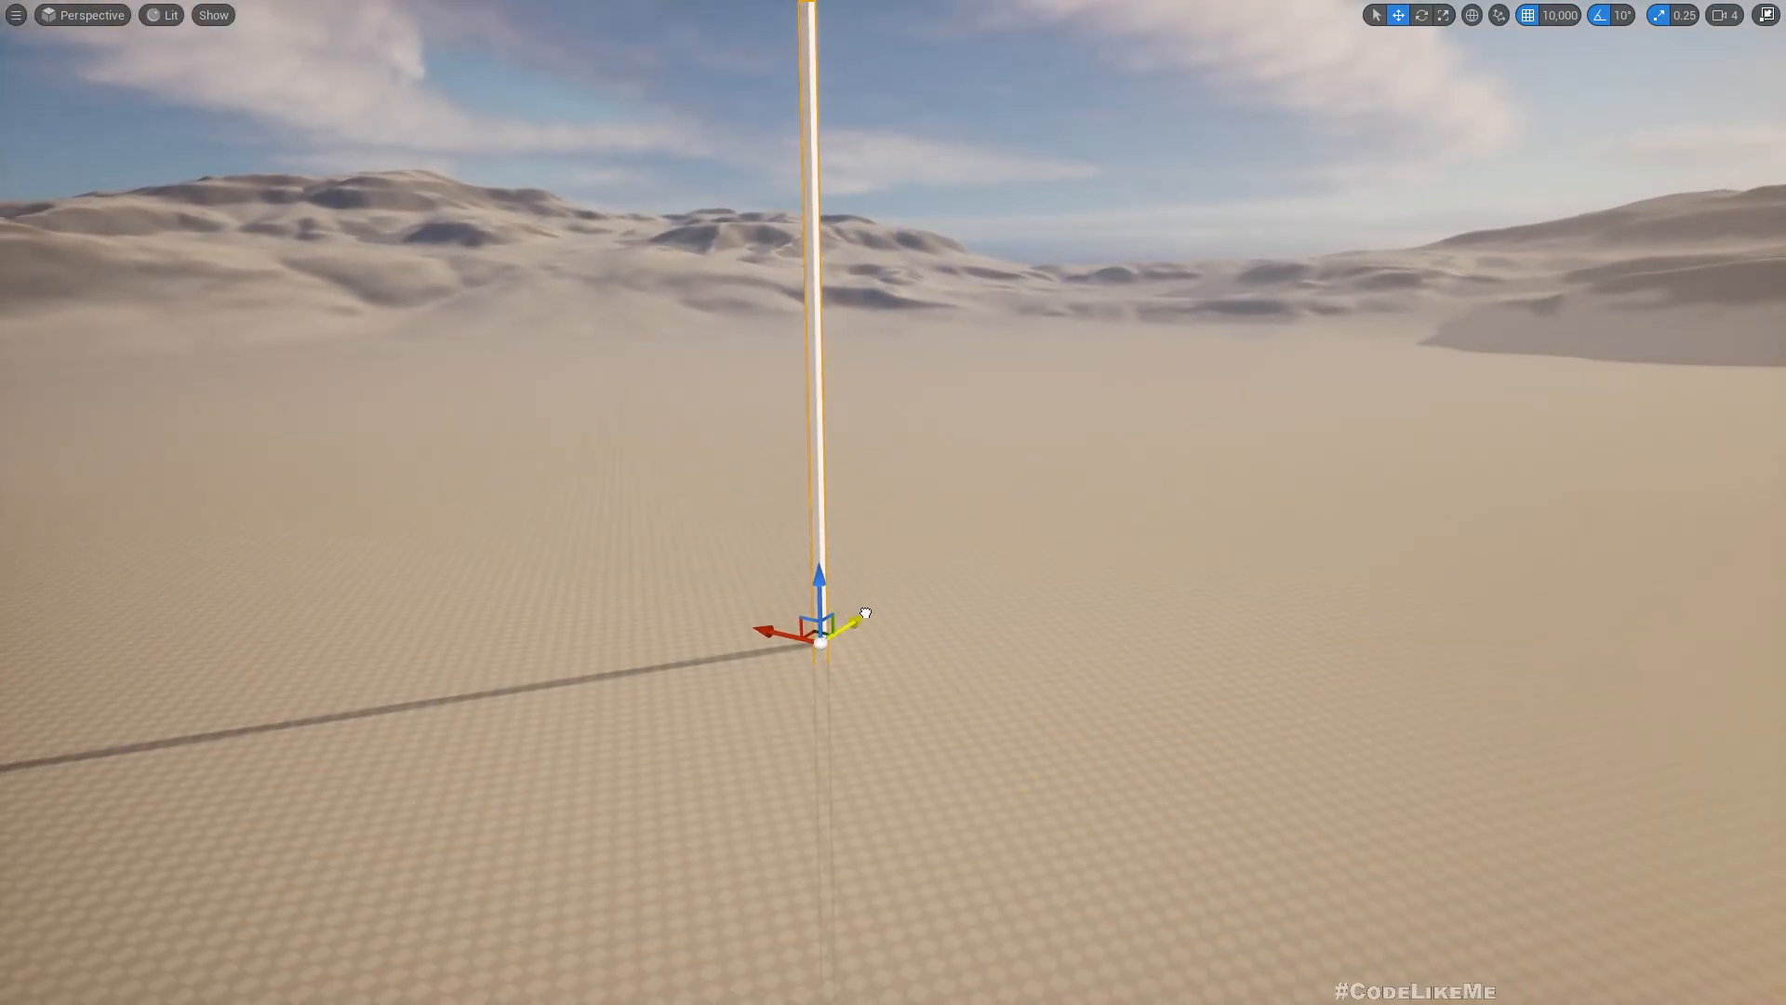
pyautogui.moveTo(865, 613); pyautogui.dragTo(1153, 492)
# Select the PlayerStart at the crossing of the dark landscape strips and view it together with the cube
pyautogui.moveTo(1153, 492); pyautogui.dragTo(1163, 670, button='right')
pyautogui.press('g')
pyautogui.press('w')
pyautogui.scroll(2, 945, 589)
pyautogui.moveTo(906, 610); pyautogui.dragTo(889, 679, button='right')
pyautogui.scroll(5, 904, 606)
pyautogui.scroll(-2, 902, 596)
pyautogui.click(854, 451)
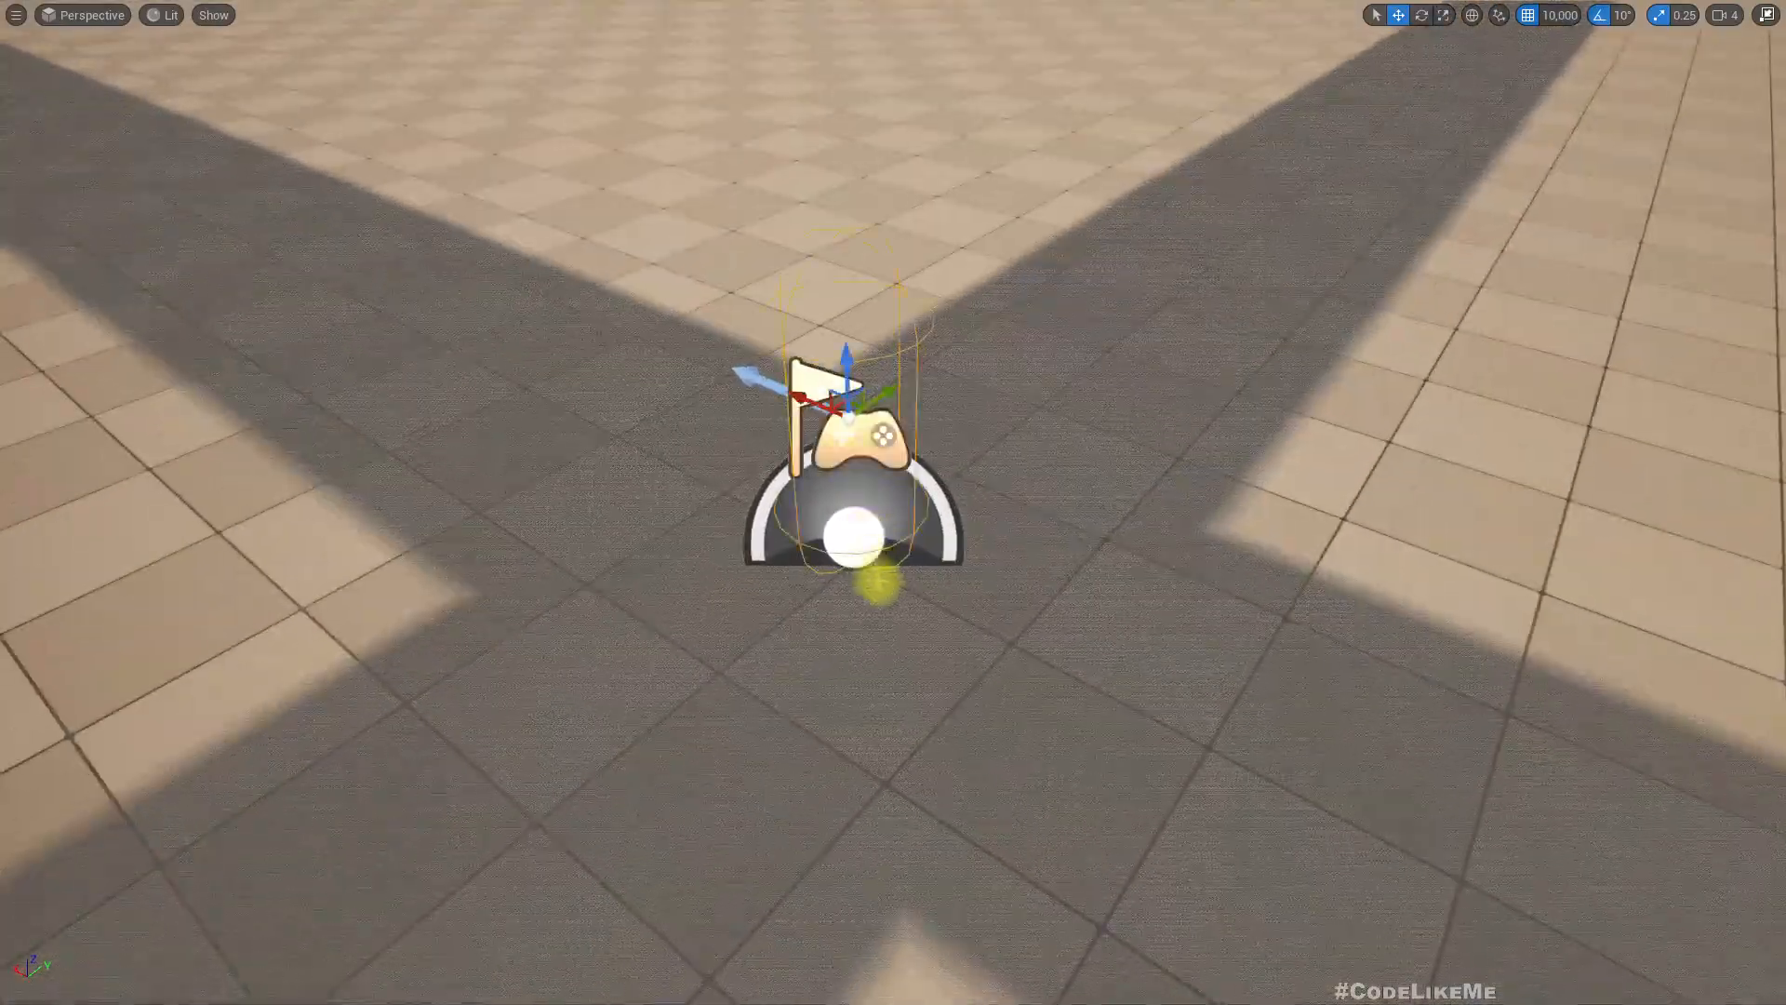
pyautogui.scroll(-10, 870, 570)
pyautogui.moveTo(870, 570); pyautogui.dragTo(860, 530, button='right')
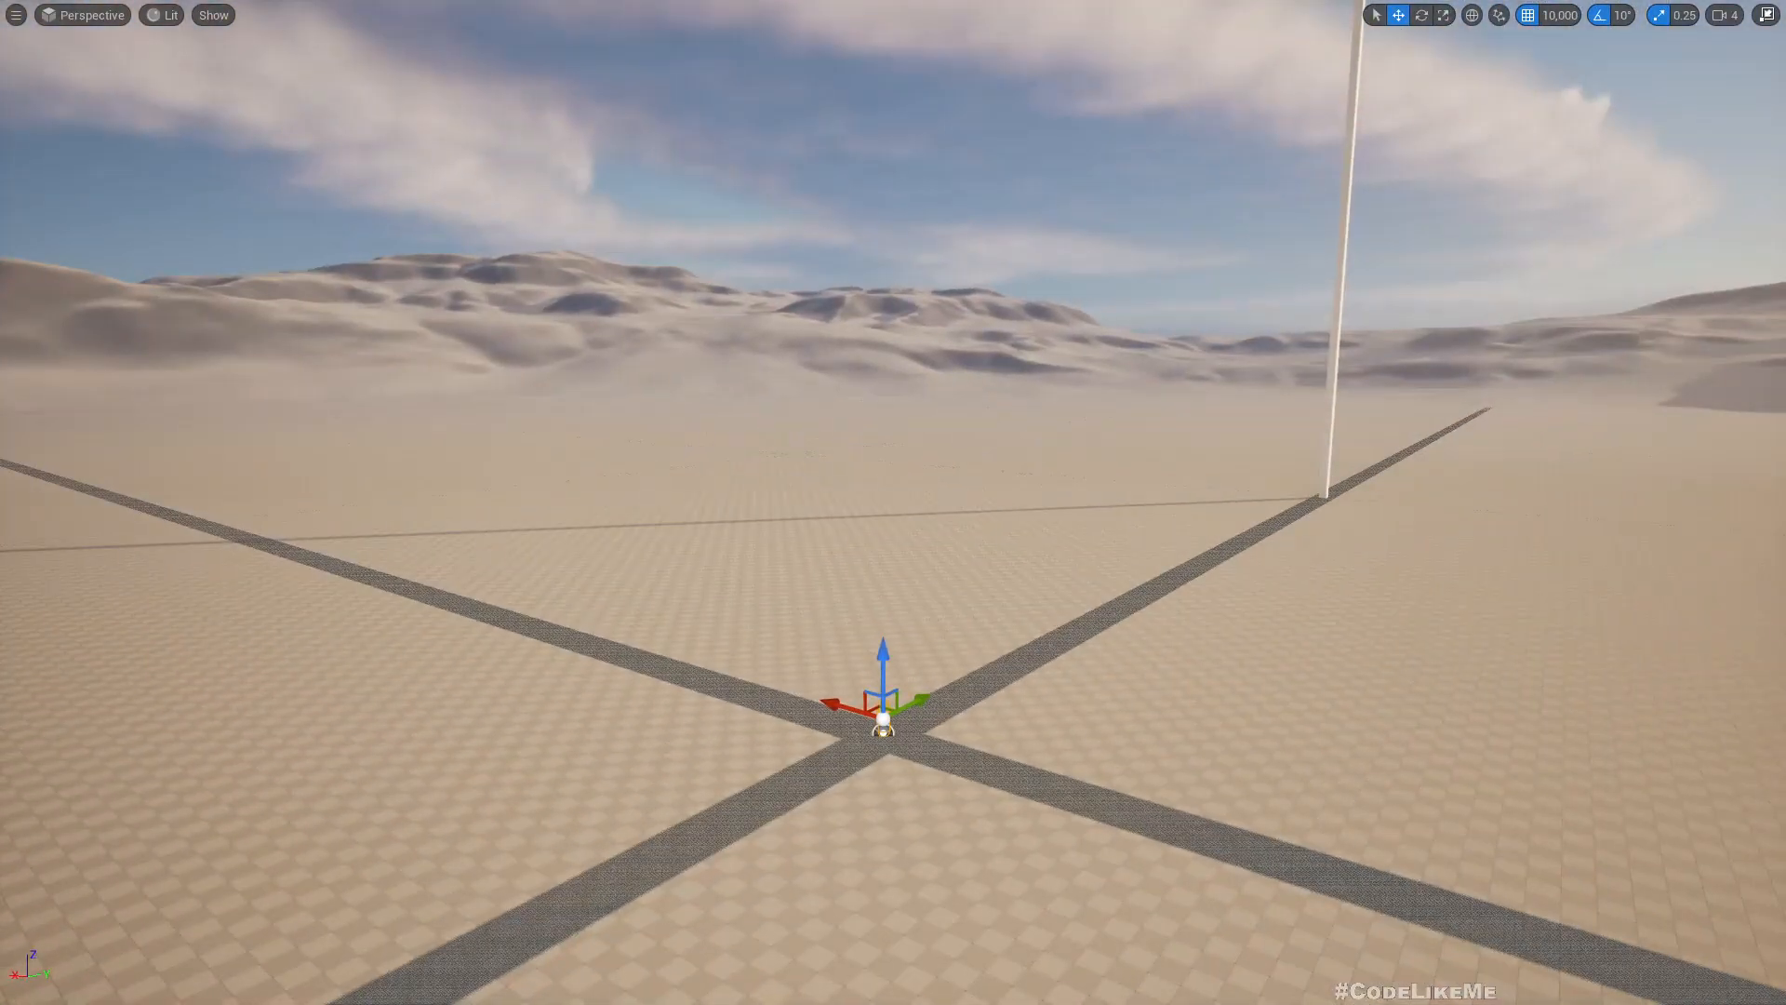
# Play the level, run and jump with the character to check the minimap, and return to the normal editor layout
pyautogui.hotkey('alt', 'p')
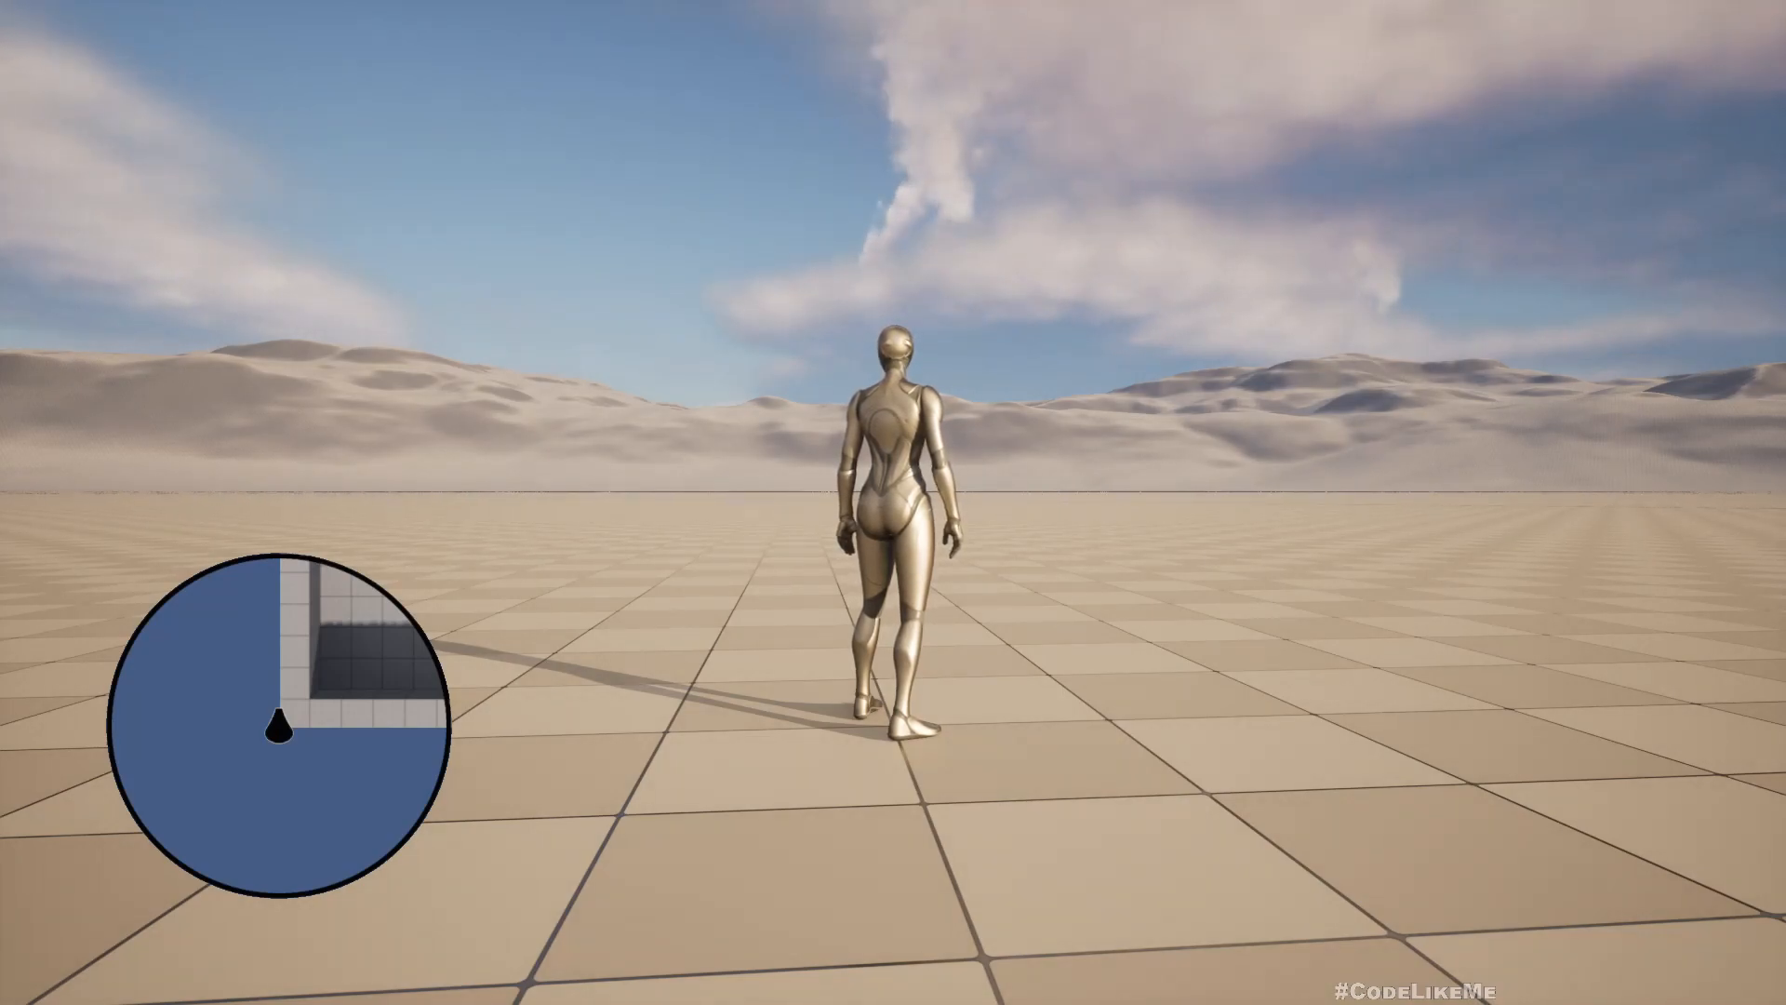
pyautogui.press('w')
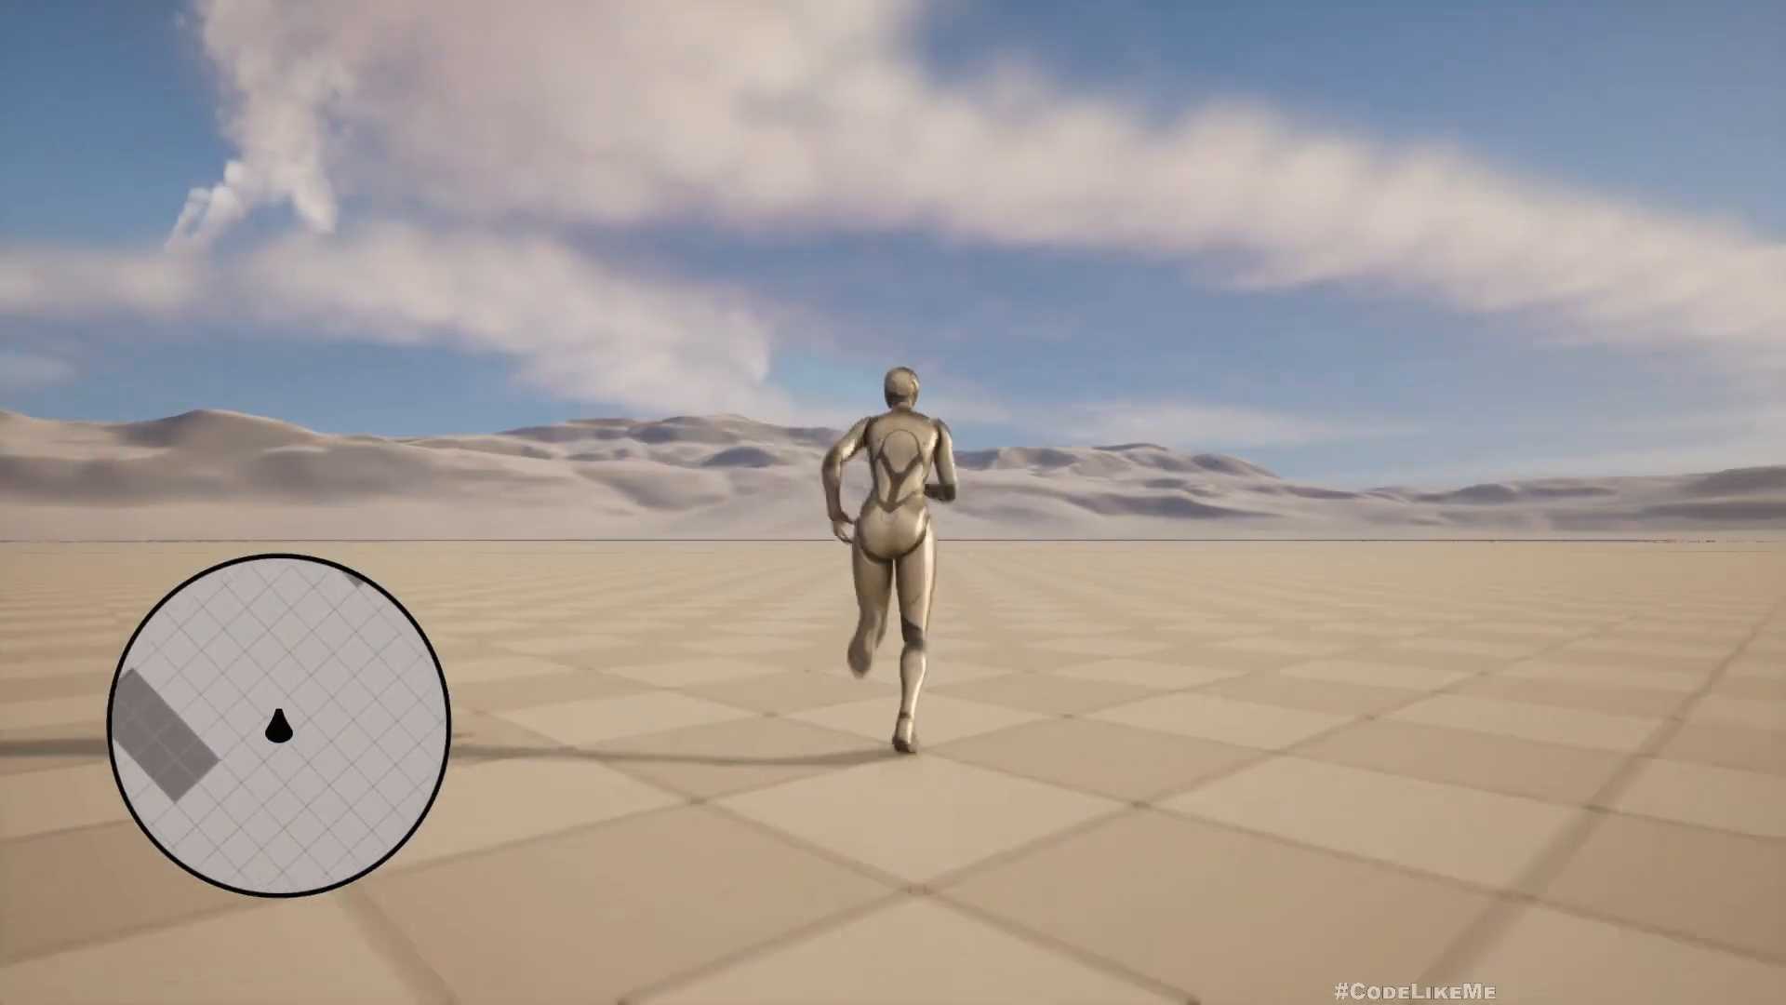
pyautogui.press('space')
pyautogui.press('space')
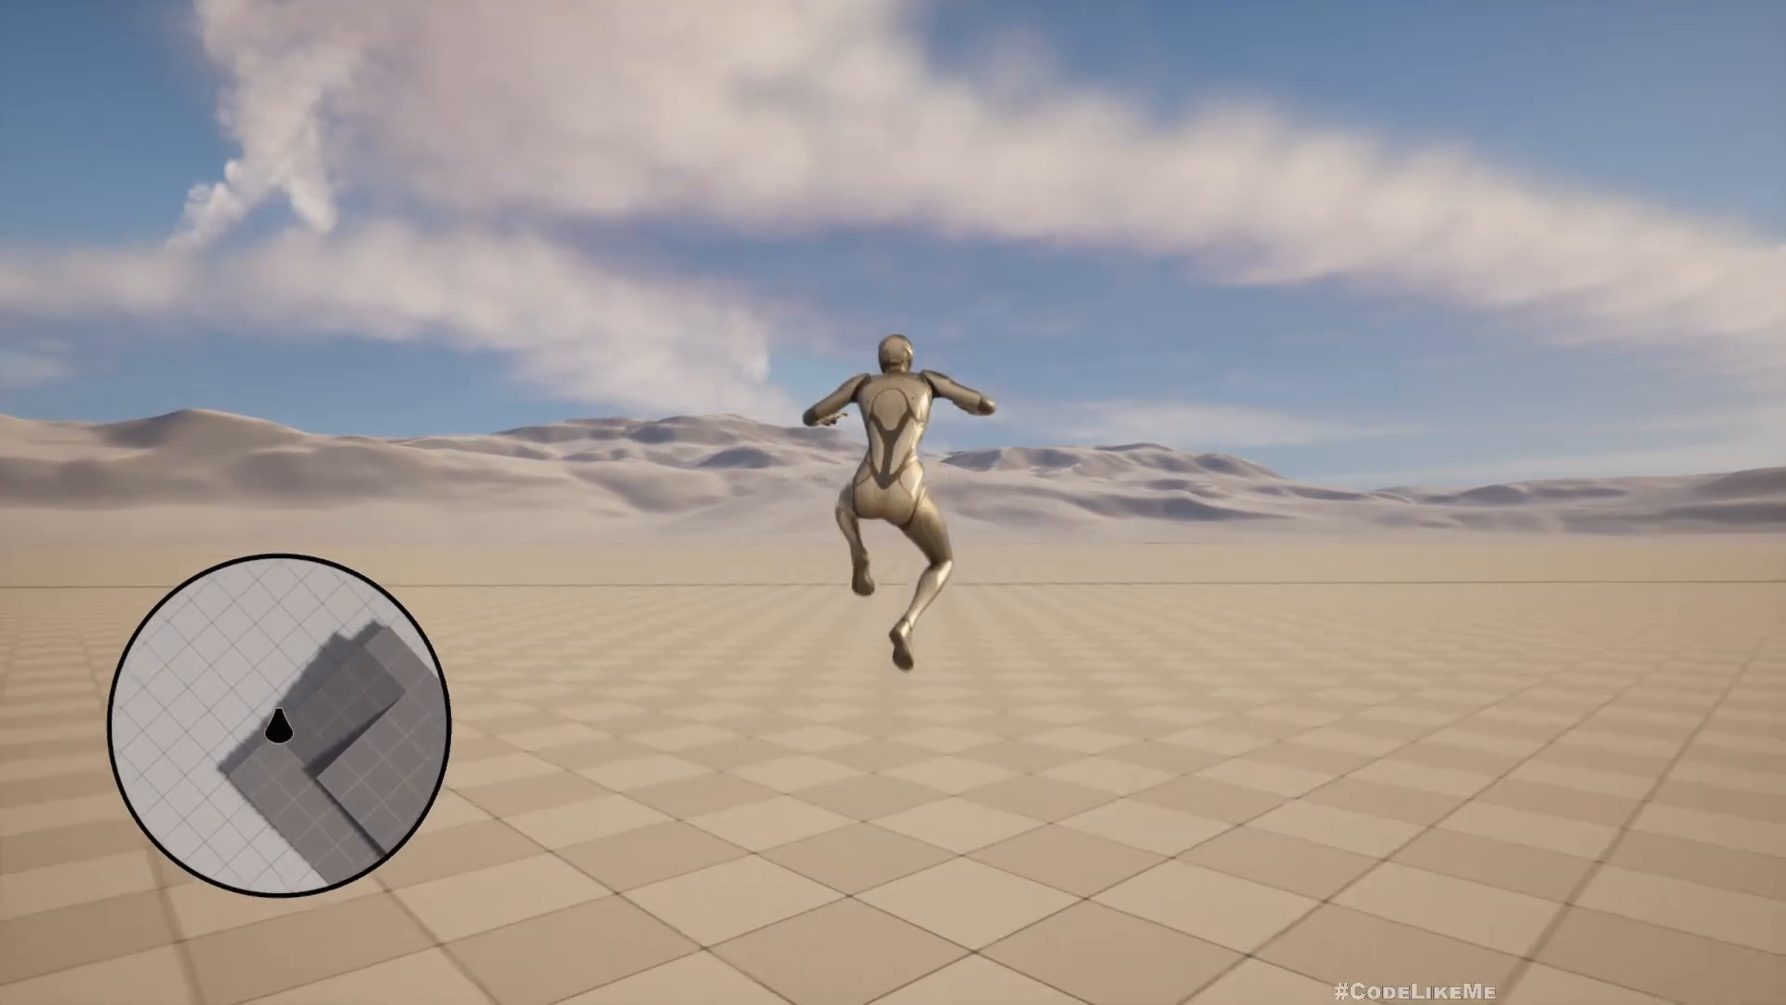
pyautogui.press('Escape')
pyautogui.press('F11')
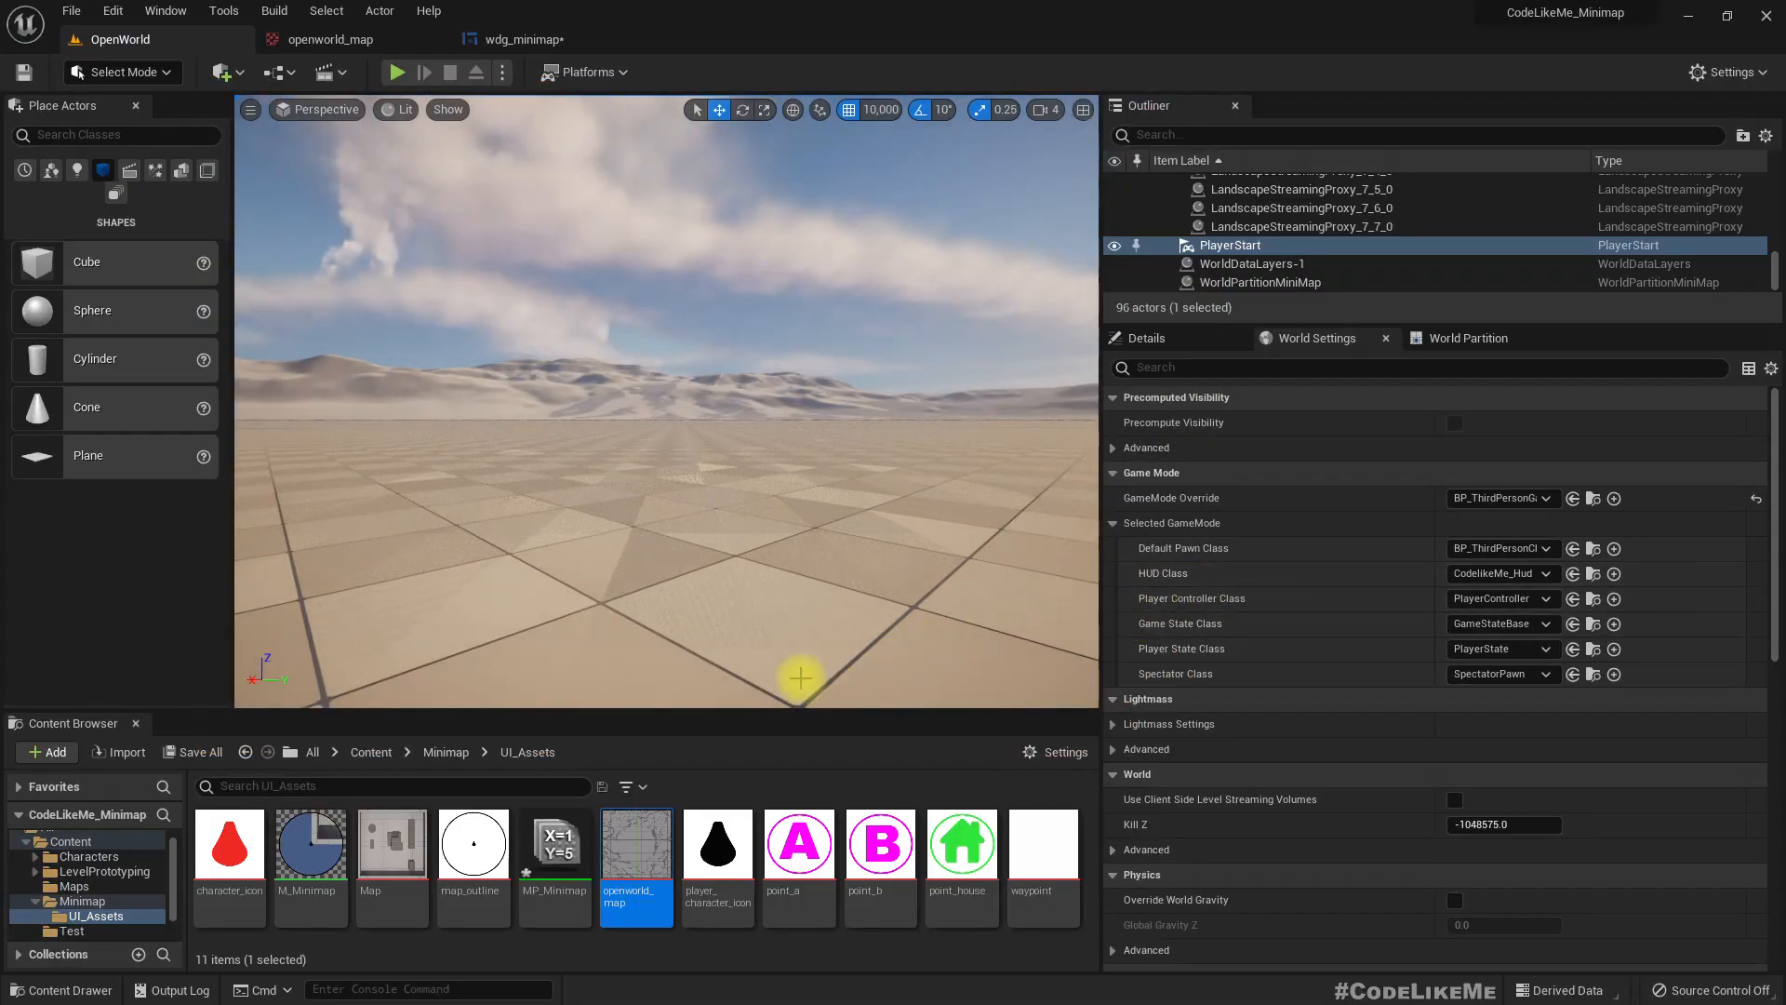
# Open the wdg_map widget blueprint from the Minimap folder
pyautogui.click(445, 752)
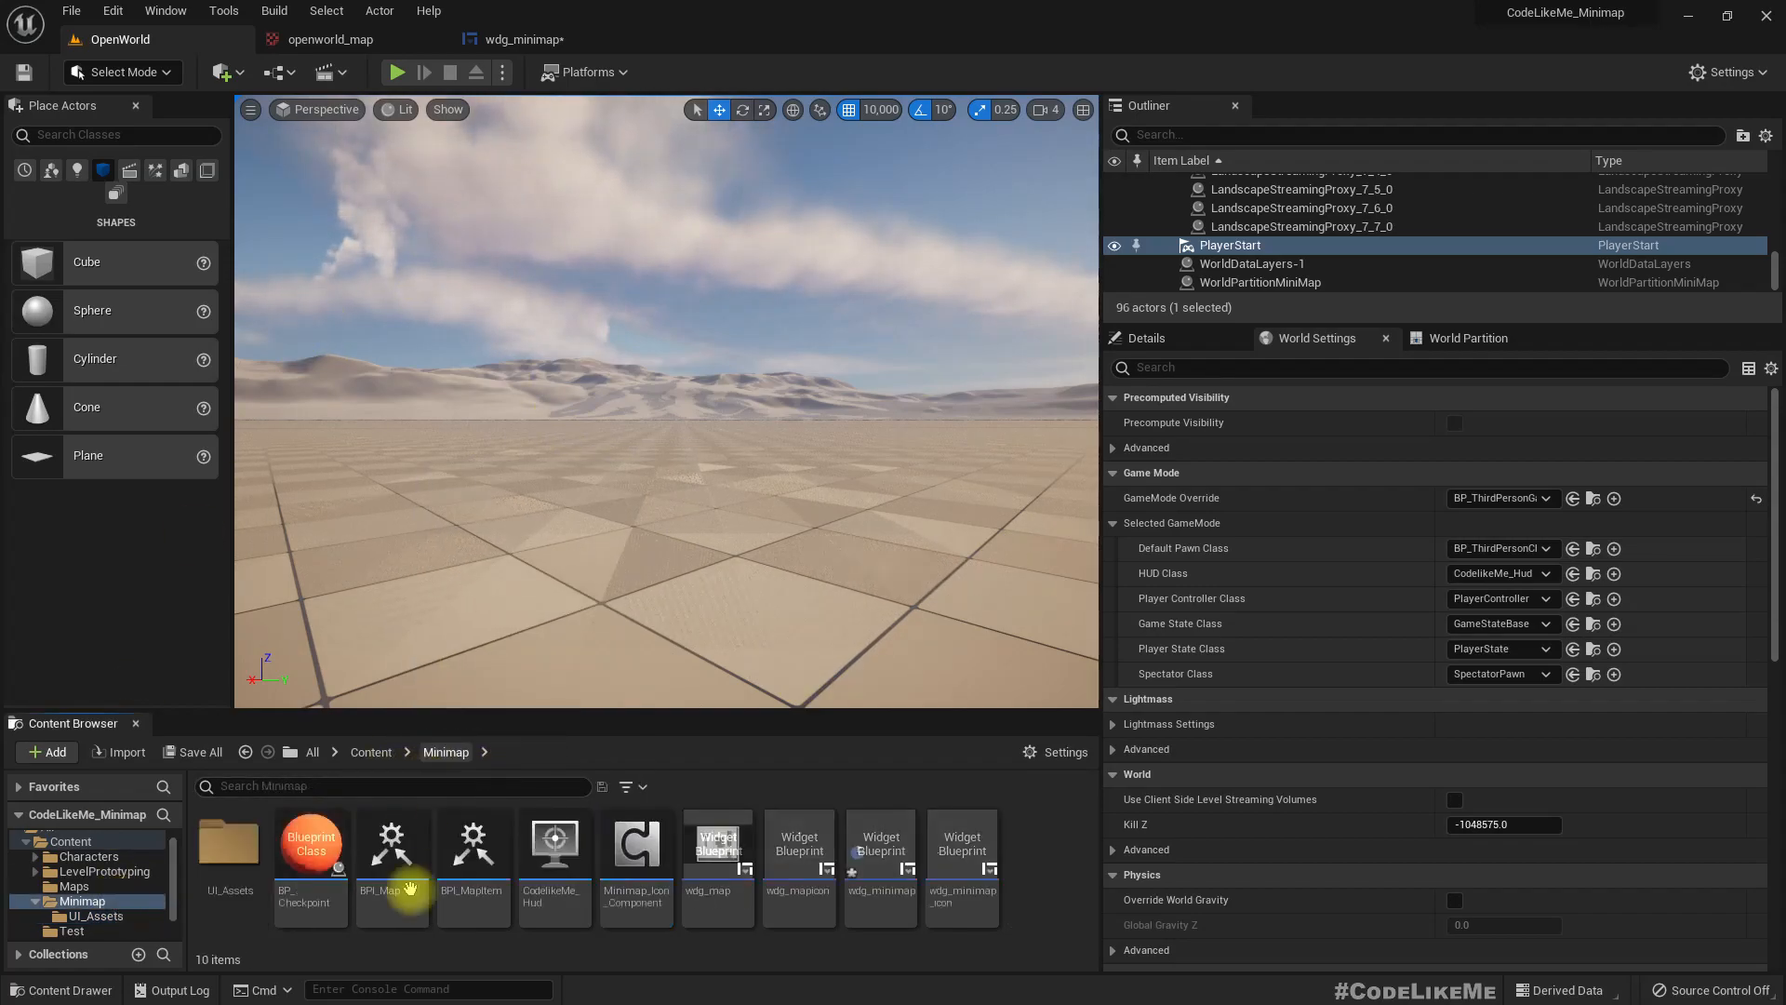
pyautogui.doubleClick(709, 843)
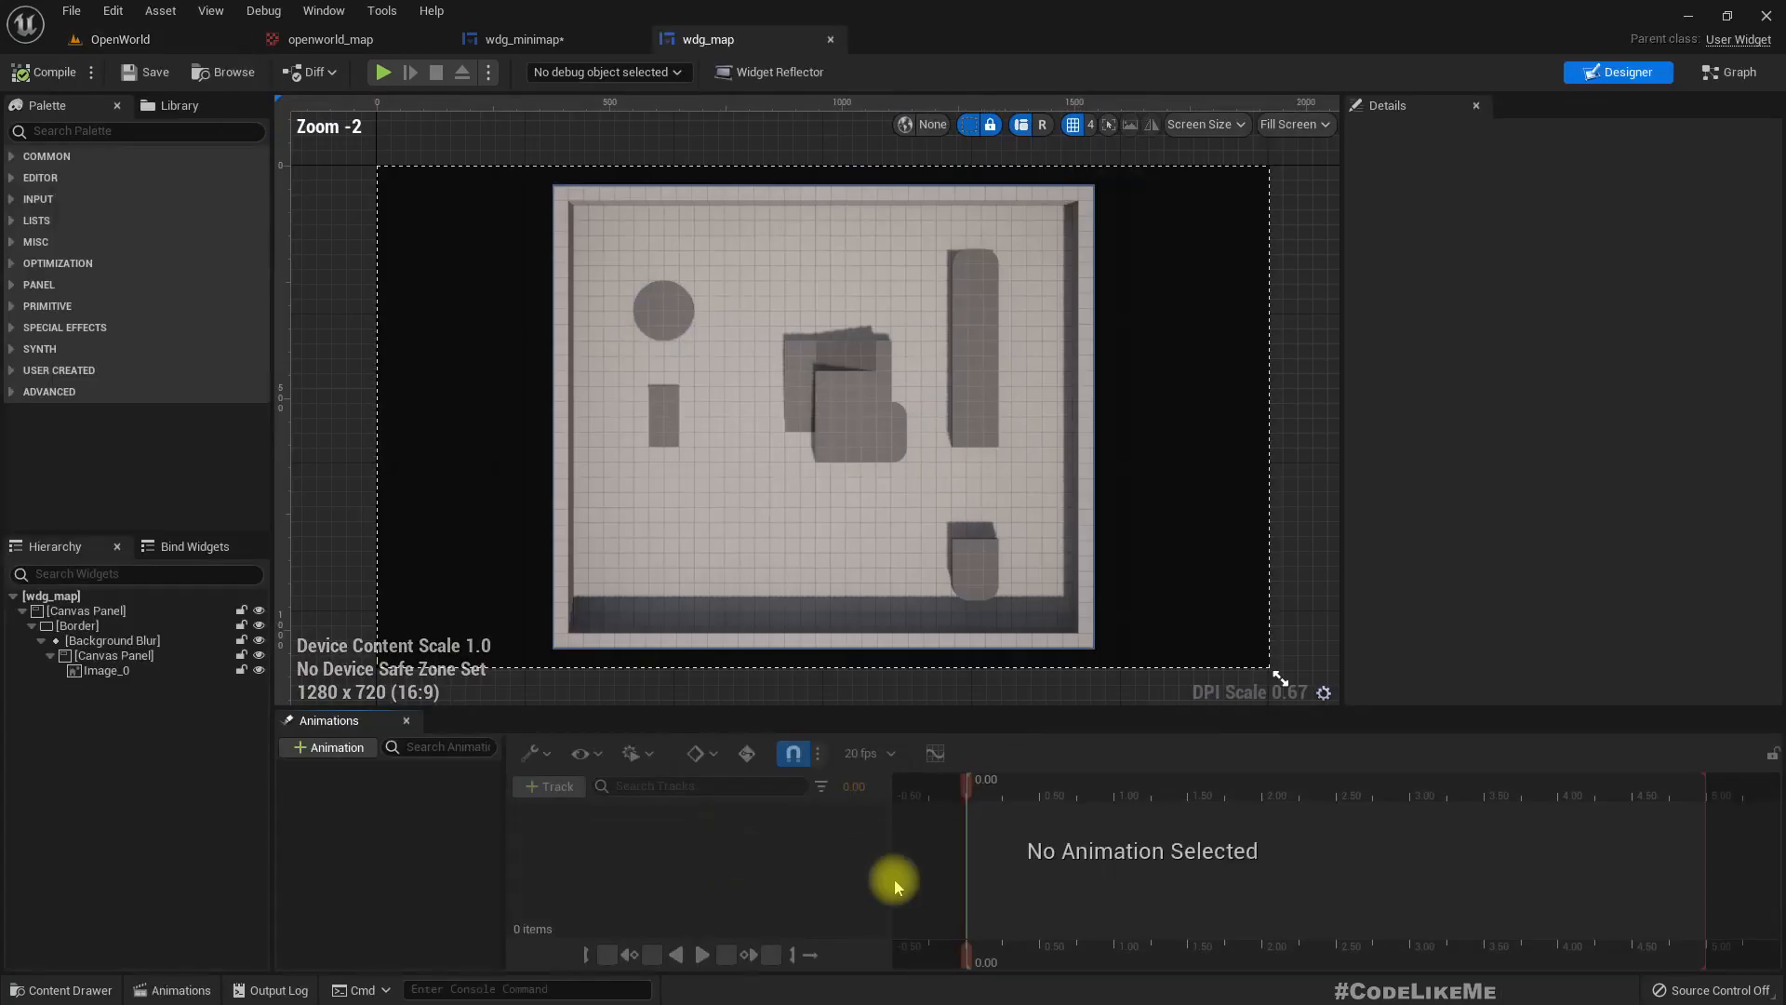
# Close wdg_map and open the M_Minimap material used by the minimap image in wdg_minimap to view its graph
pyautogui.click(831, 39)
pyautogui.click(170, 41)
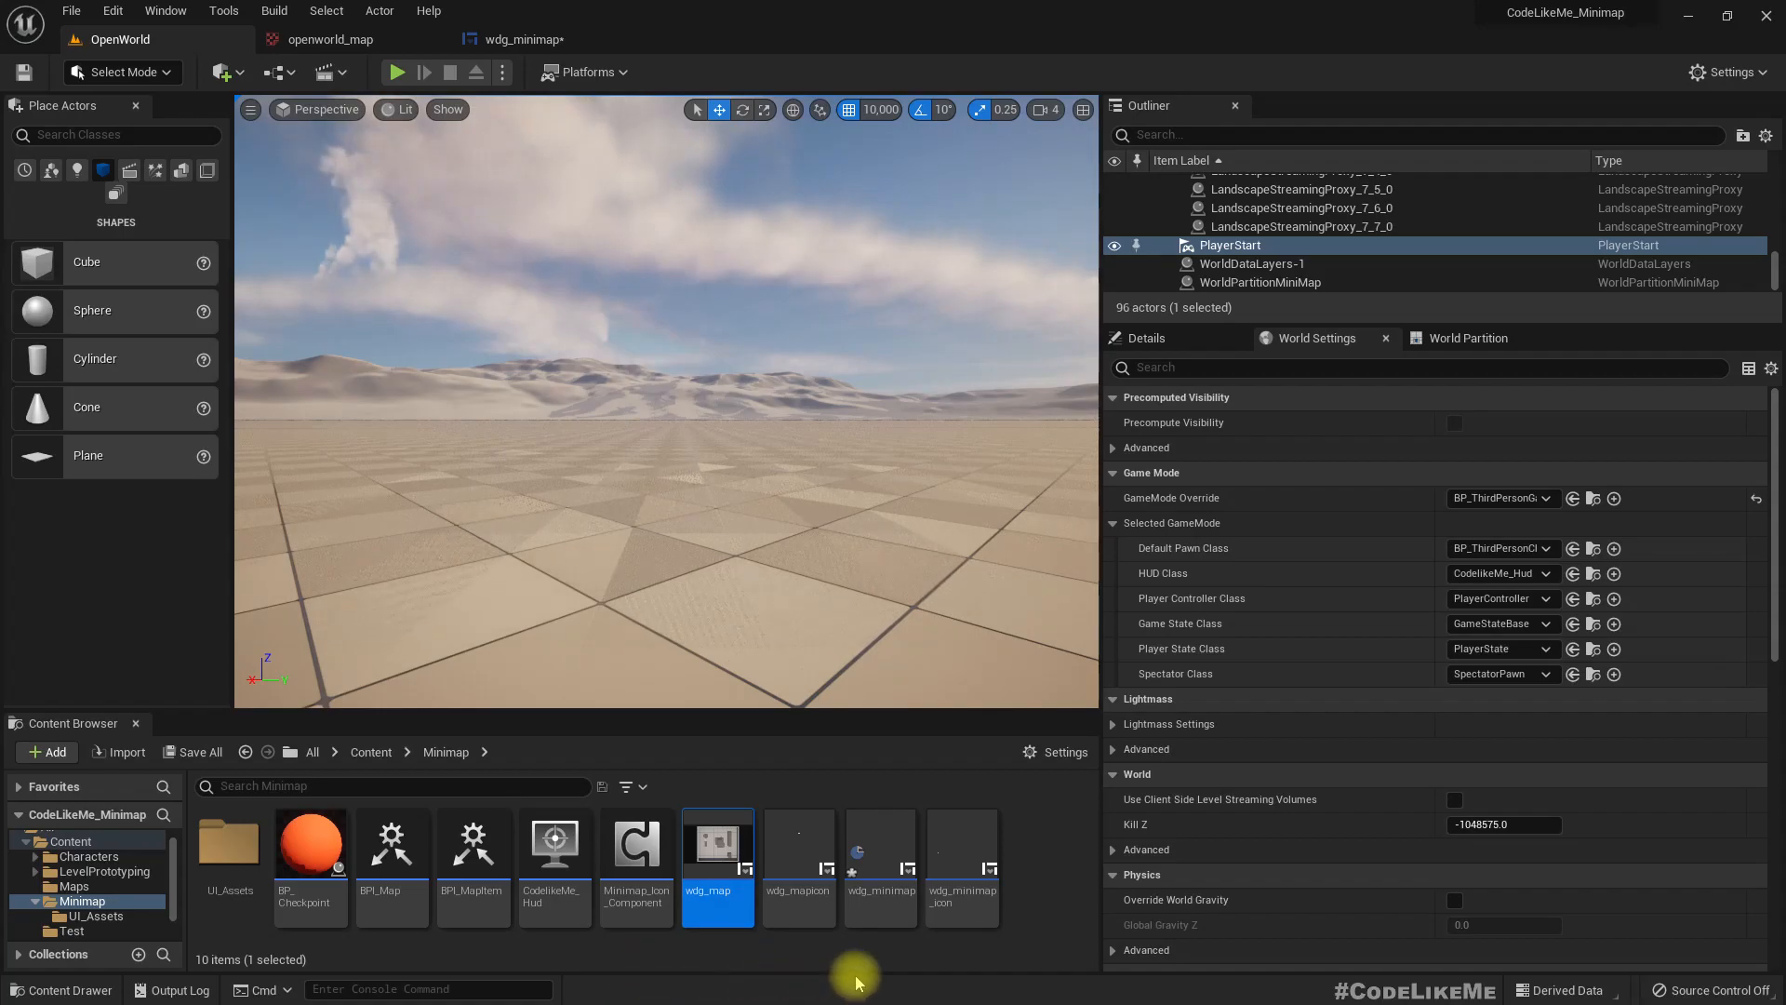
pyautogui.click(881, 884)
pyautogui.doubleClick(882, 855)
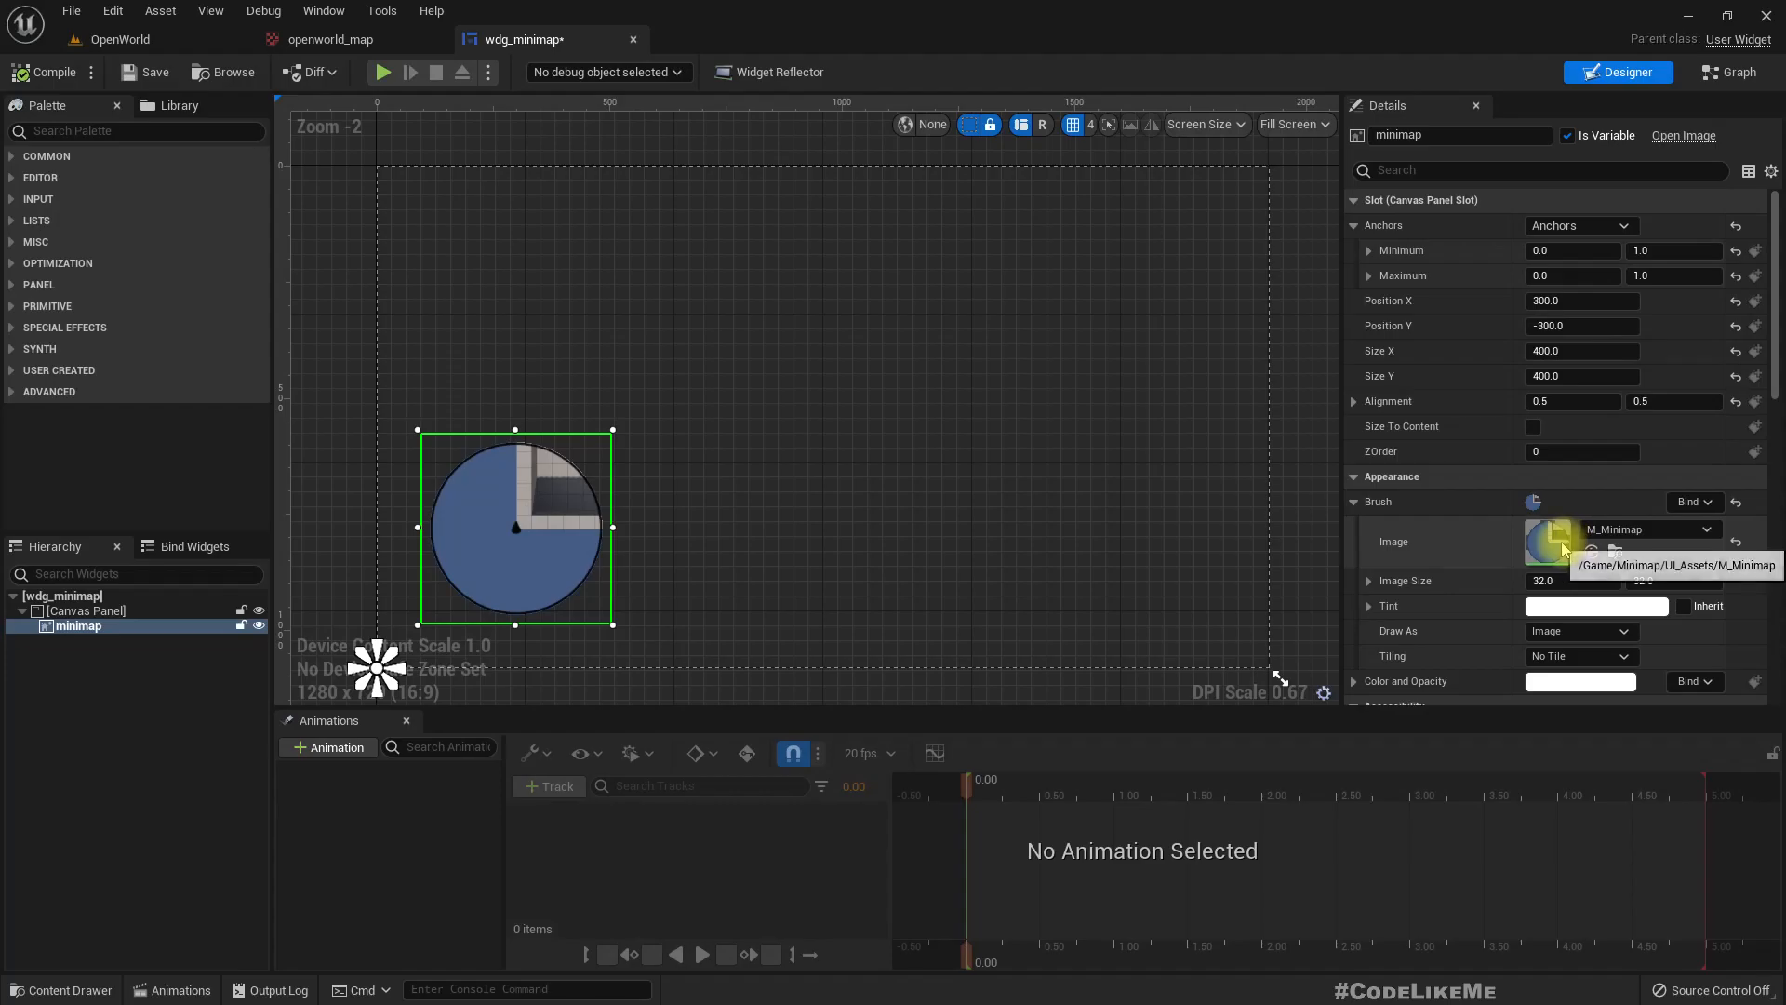
pyautogui.doubleClick(1572, 547)
pyautogui.scroll(-7, 1128, 447)
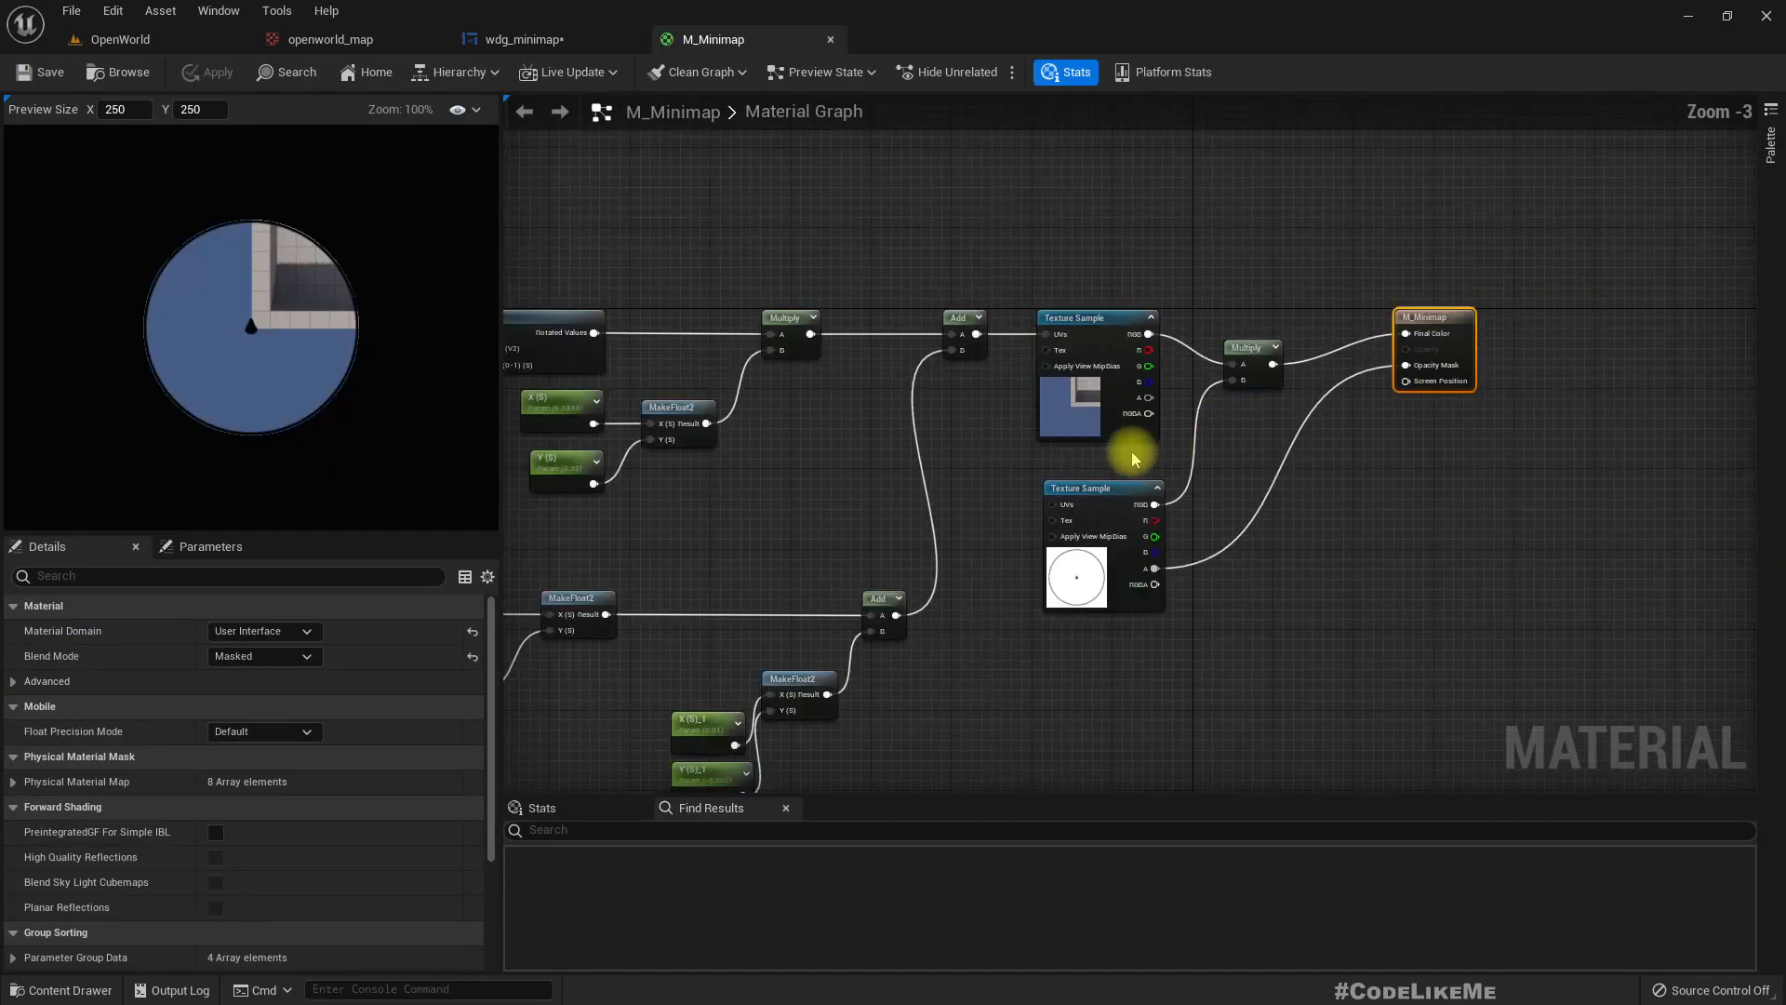
pyautogui.scroll(4, 924, 460)
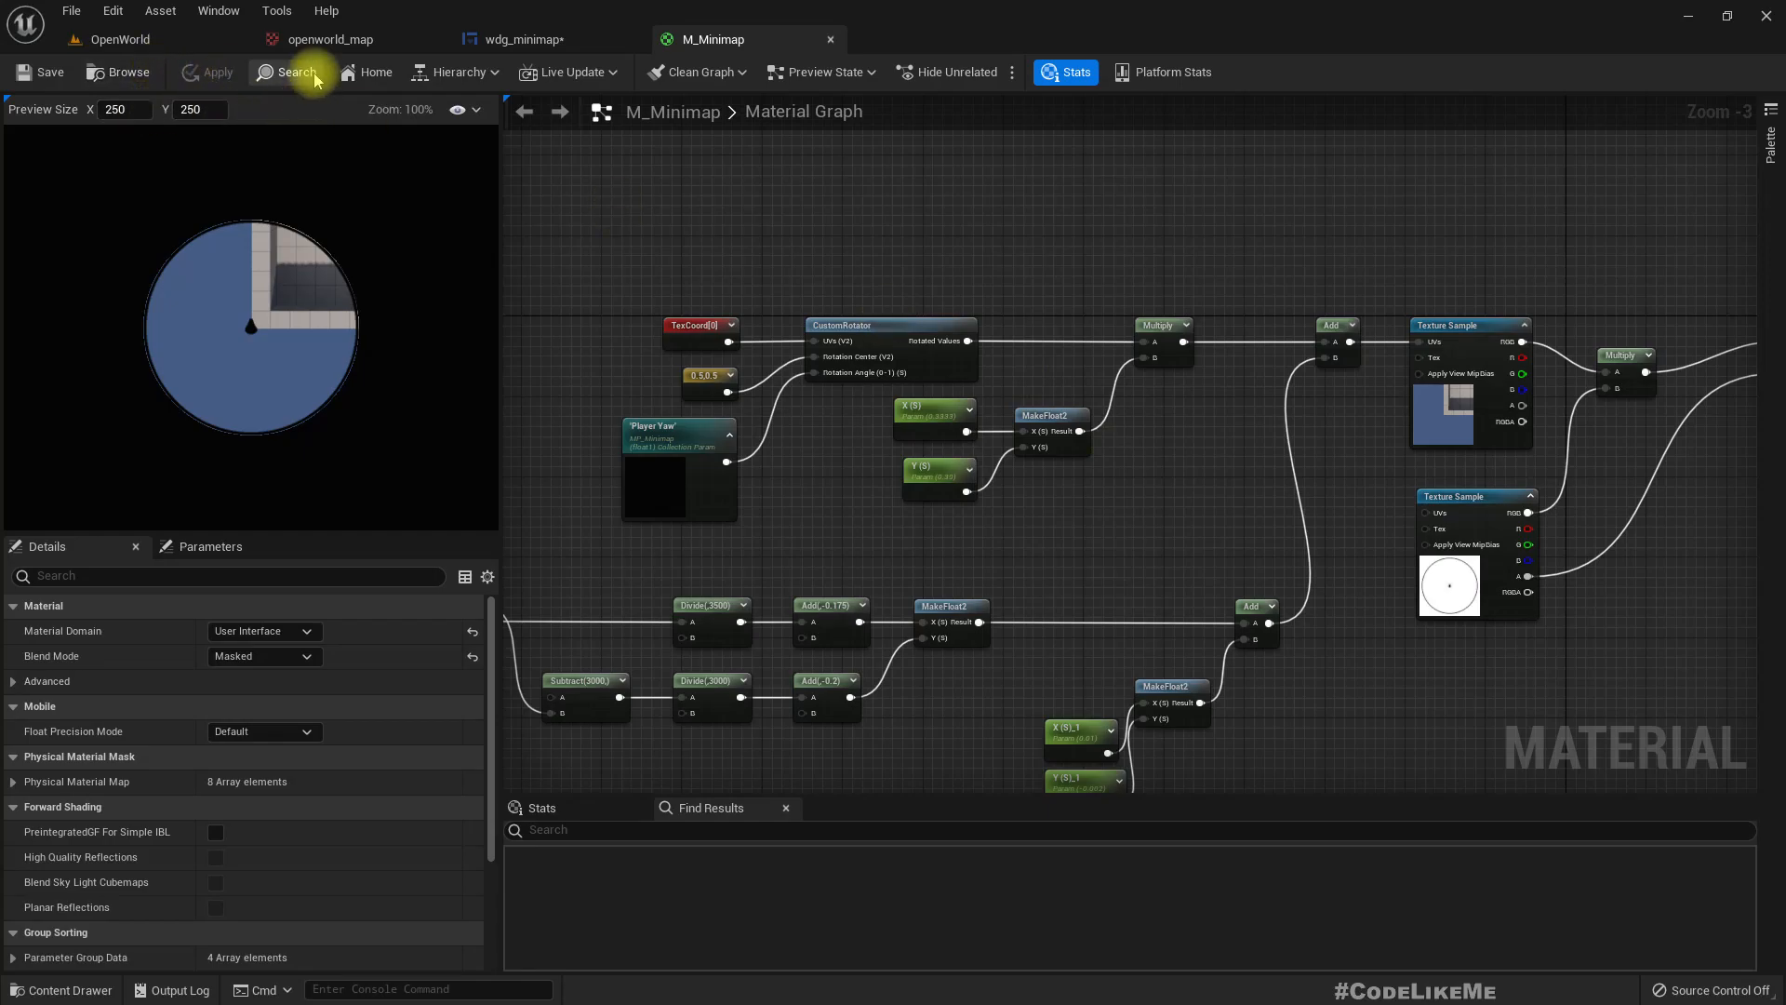
# Duplicate the M_Minimap material in UI_Assets as M_Minimap_OpenWorld and open the copy
pyautogui.click(121, 41)
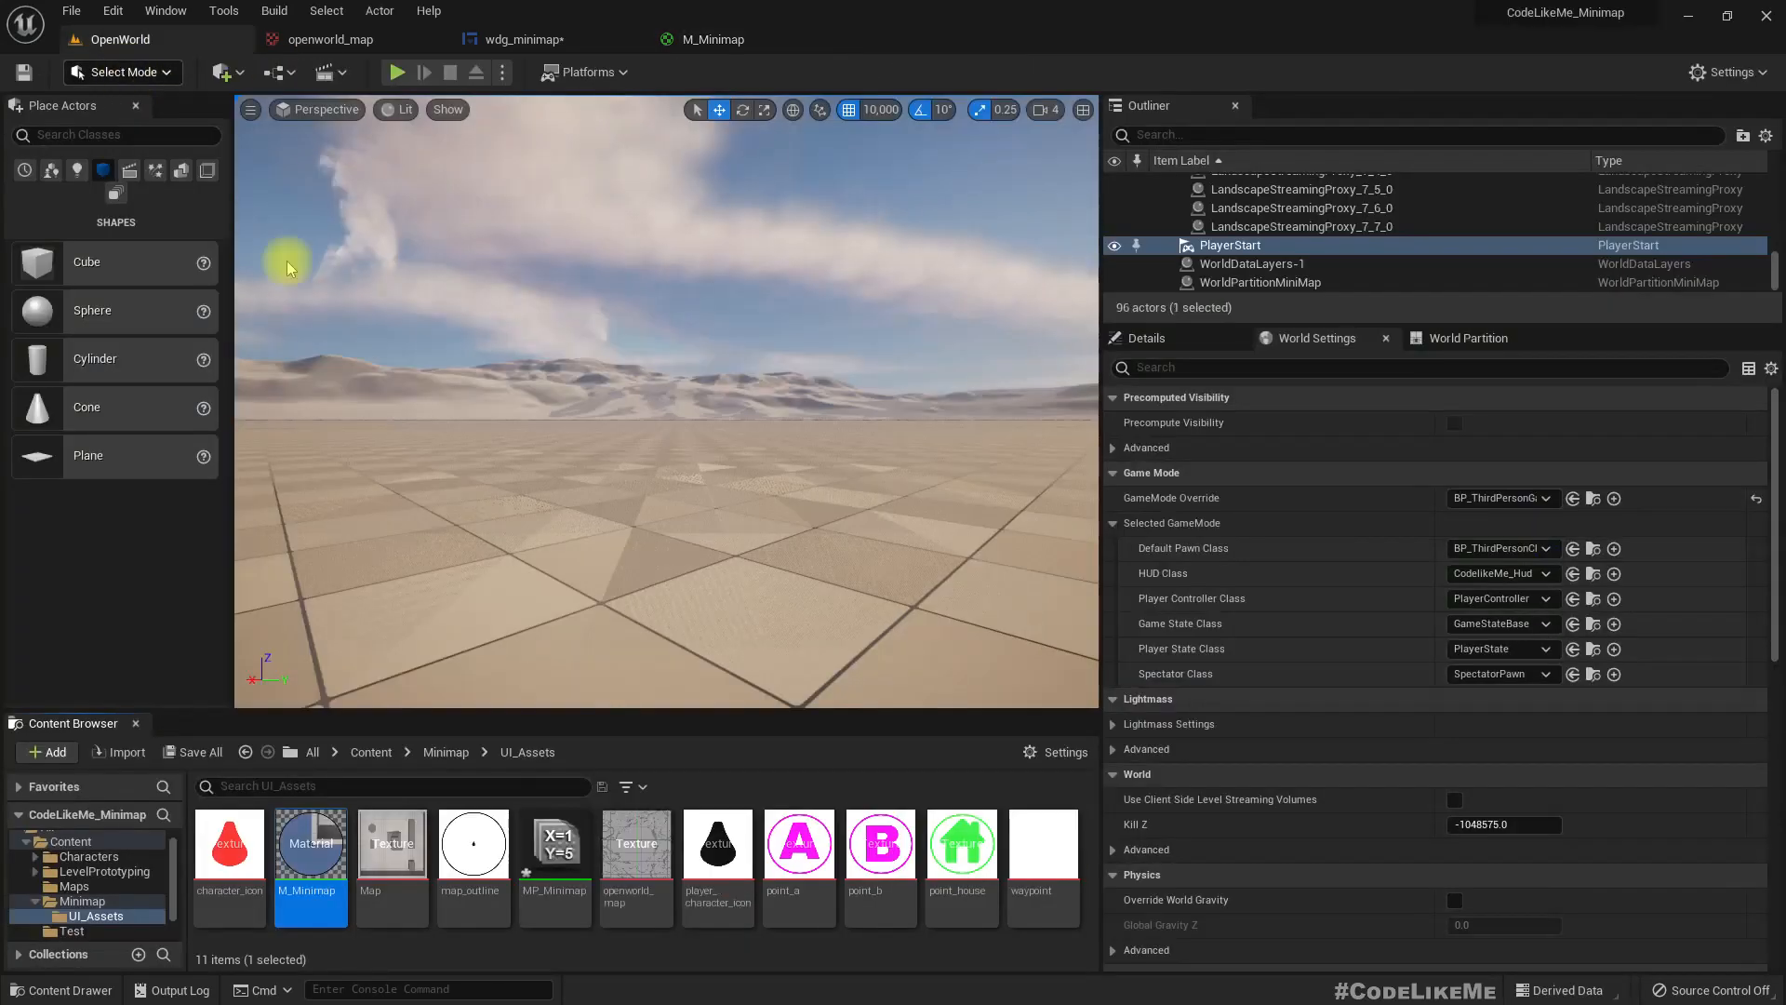
pyautogui.hotkey('ctrl', 'd')
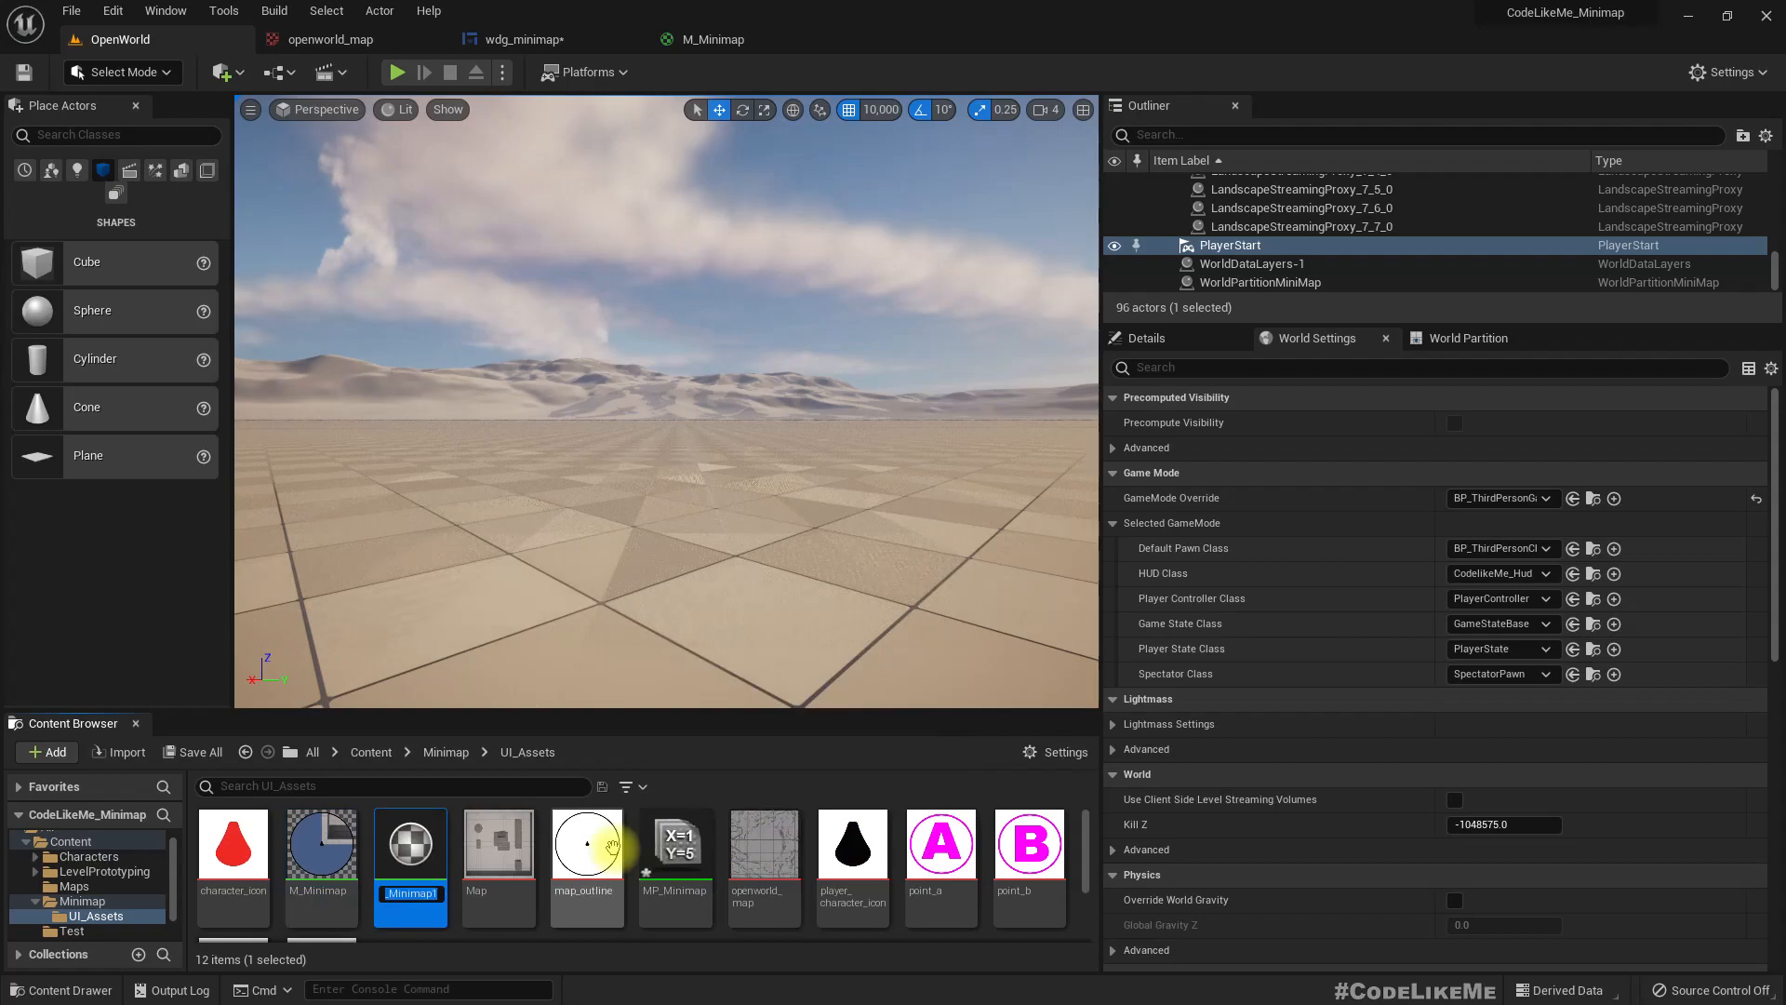
pyautogui.press('BackSpace')
pyautogui.write('_')
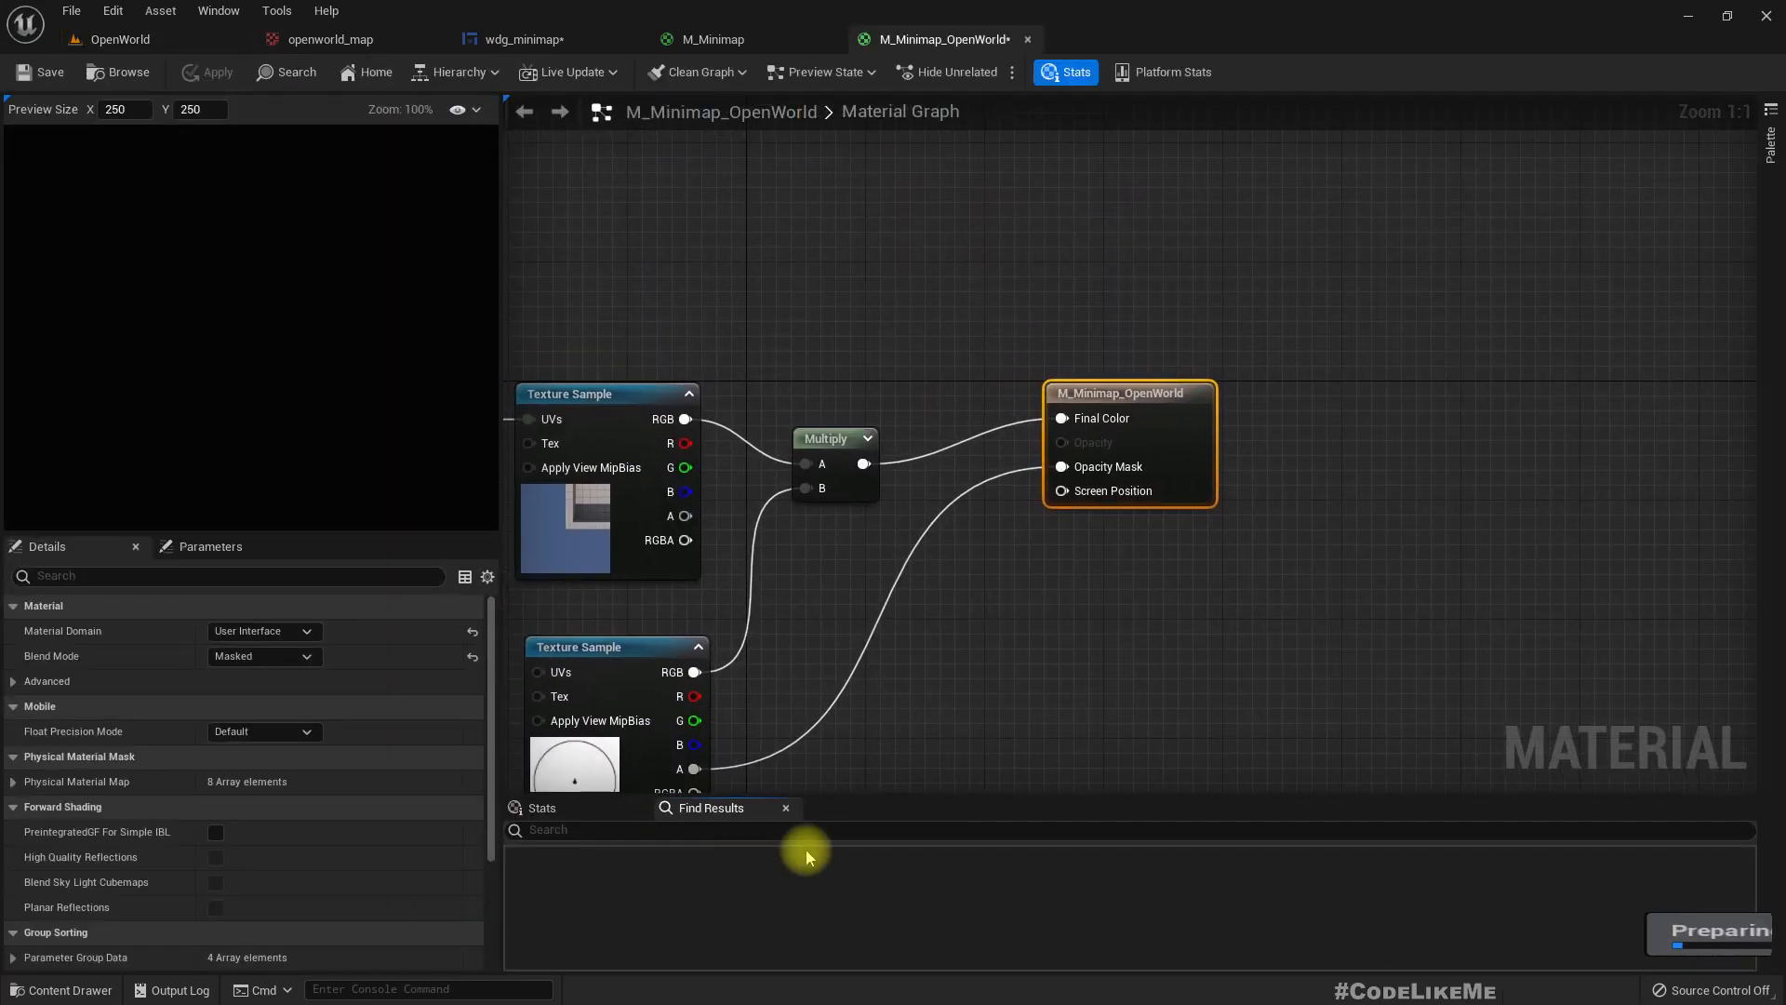
# Delete the Subtract, Divide, Add, MakeFloat2 and X/Y parameter nodes between the player location's float components and the UV Add node
pyautogui.scroll(-5, 818, 498)
pyautogui.moveTo(909, 516); pyautogui.dragTo(1163, 419, button='right')
pyautogui.scroll(2, 510, 517)
pyautogui.moveTo(703, 520); pyautogui.dragTo(811, 497, button='right')
pyautogui.scroll(-2, 848, 499)
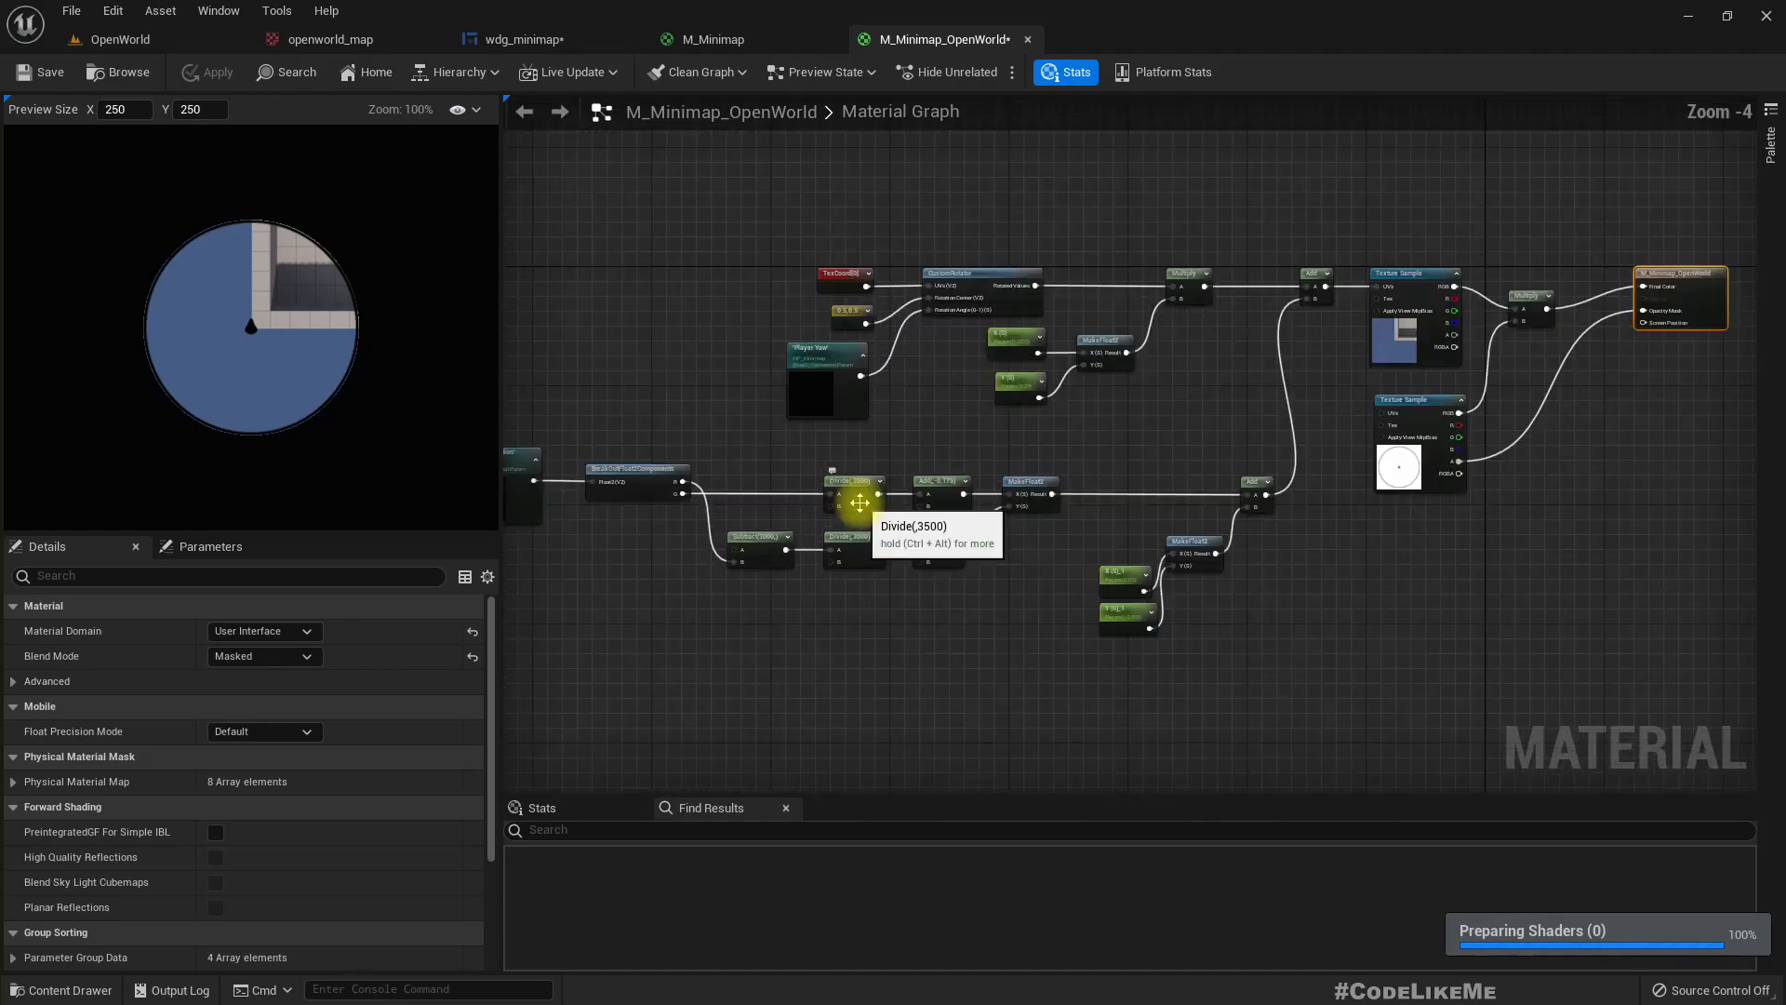
pyautogui.scroll(2, 879, 516)
pyautogui.scroll(-1, 884, 530)
pyautogui.moveTo(725, 450); pyautogui.dragTo(771, 477, button='right')
pyautogui.moveTo(770, 477); pyautogui.dragTo(1289, 691)
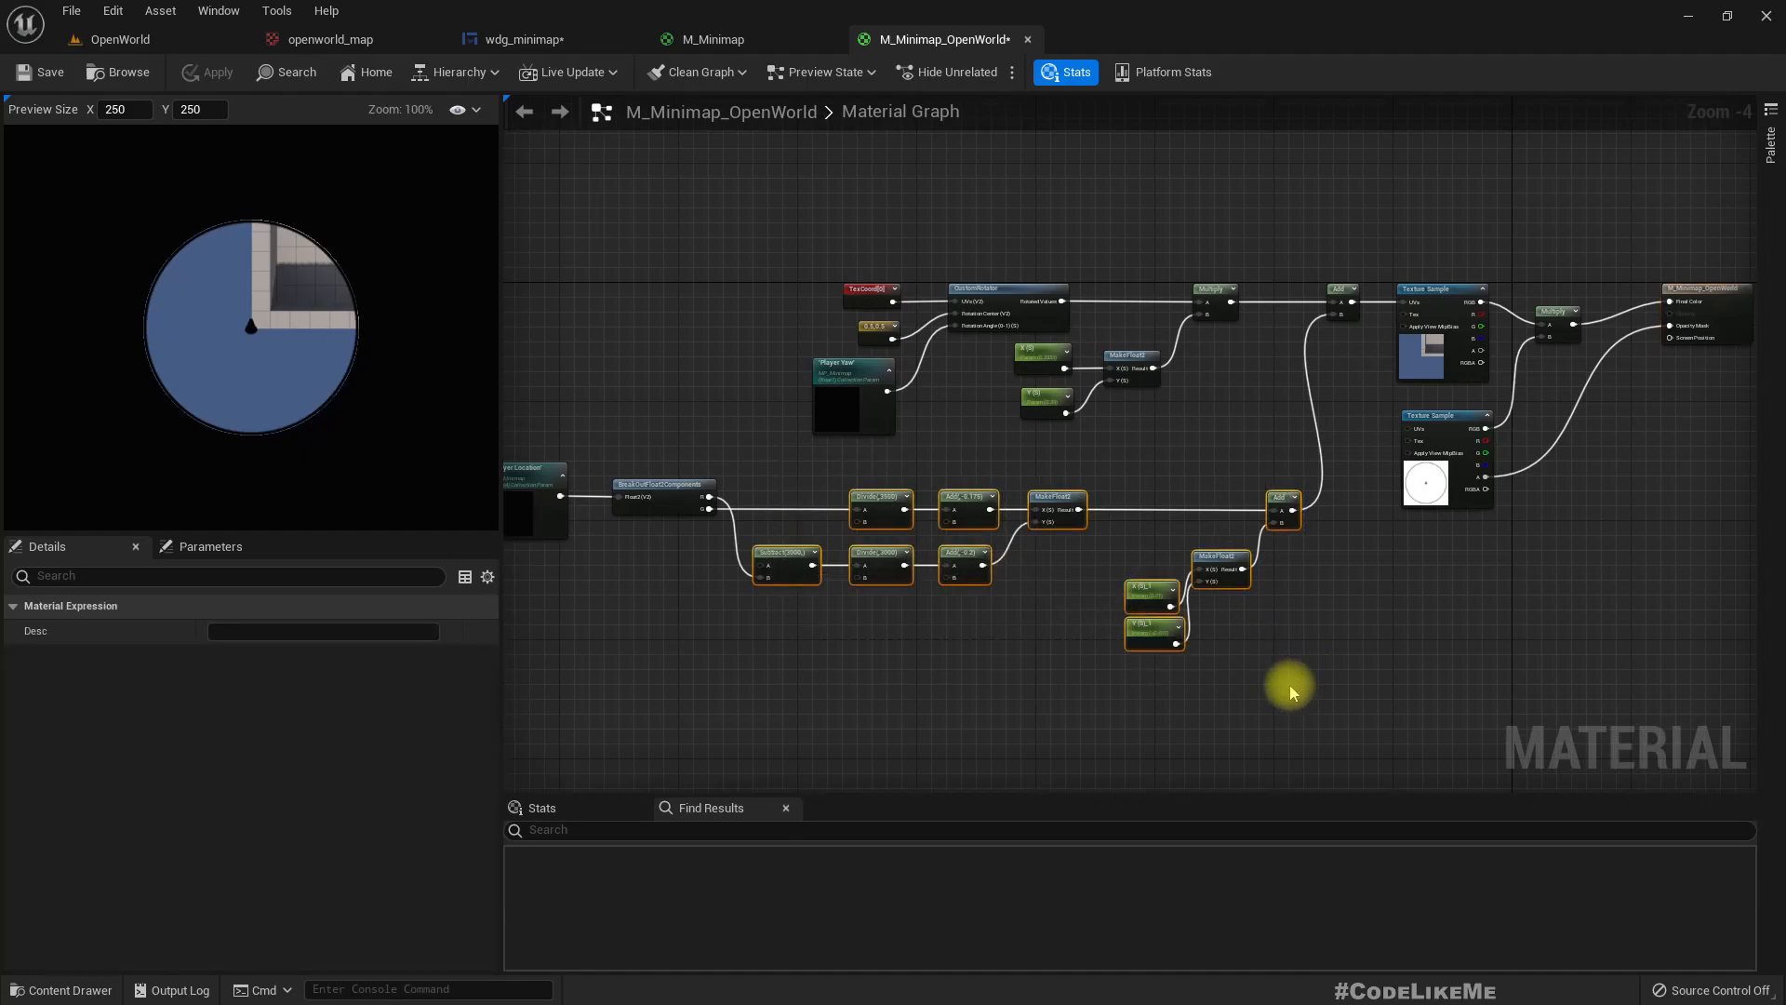
pyautogui.click(1290, 690)
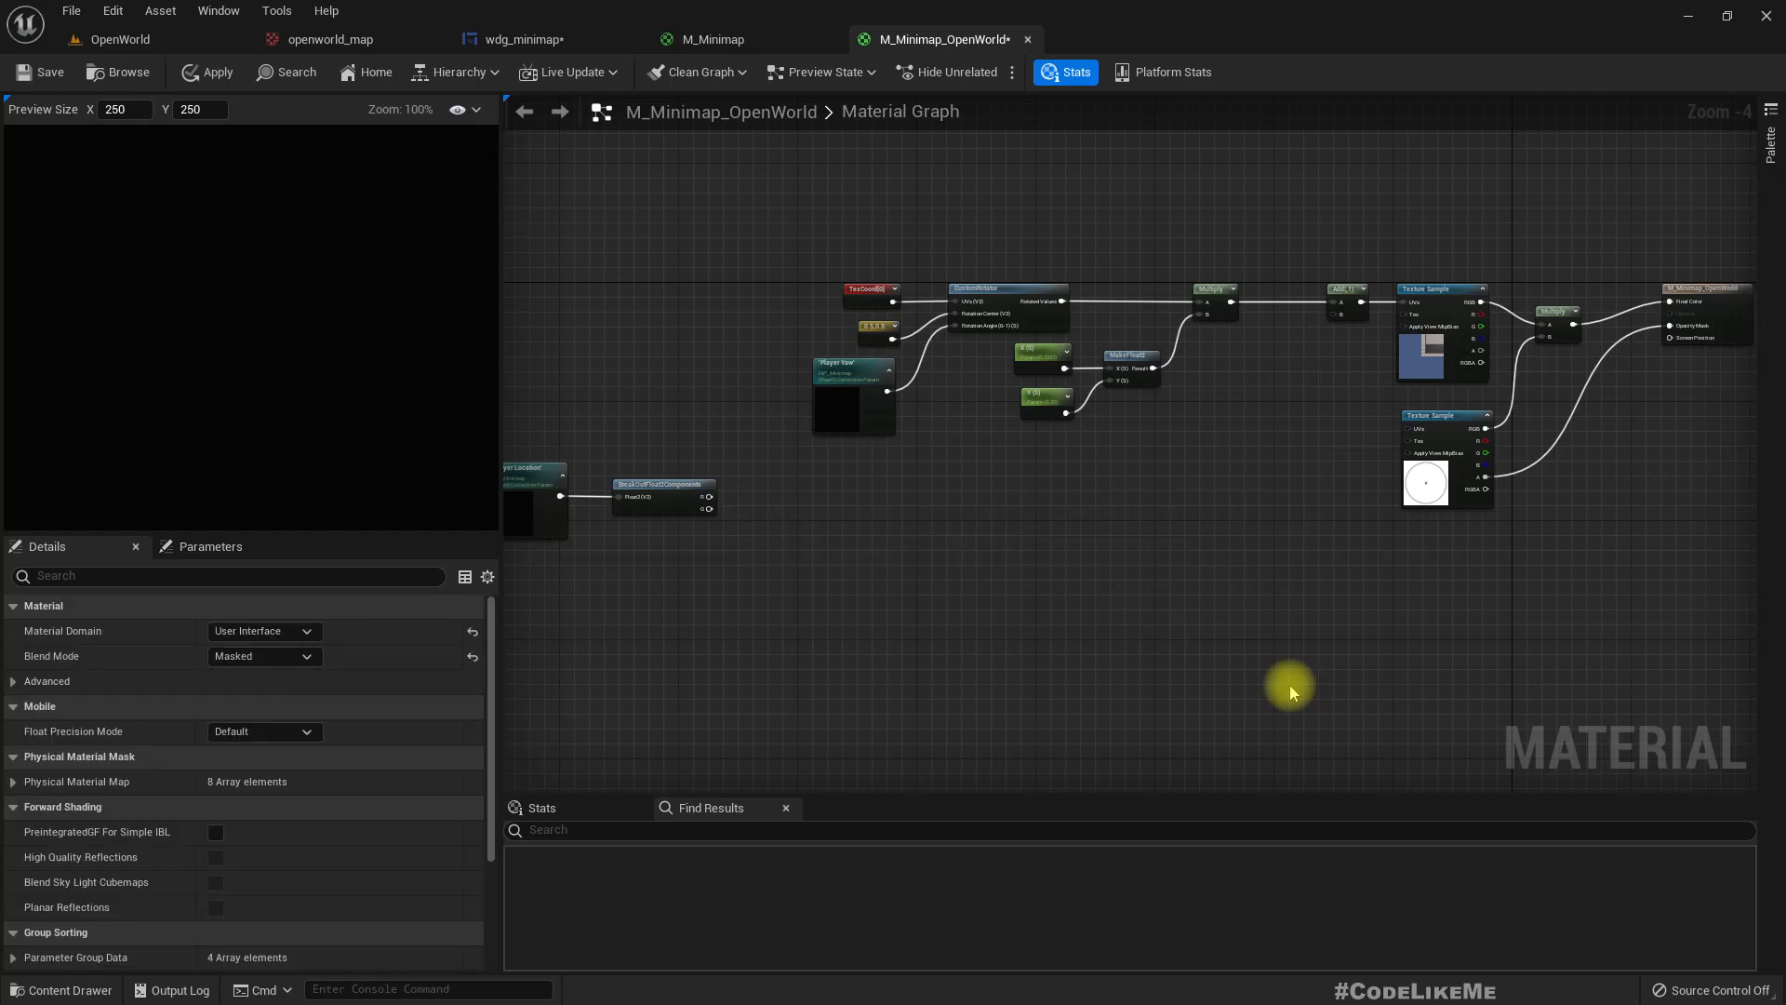
# Select the openworld_map texture in UI_Assets and close the original M_Minimap material
pyautogui.scroll(3, 1045, 594)
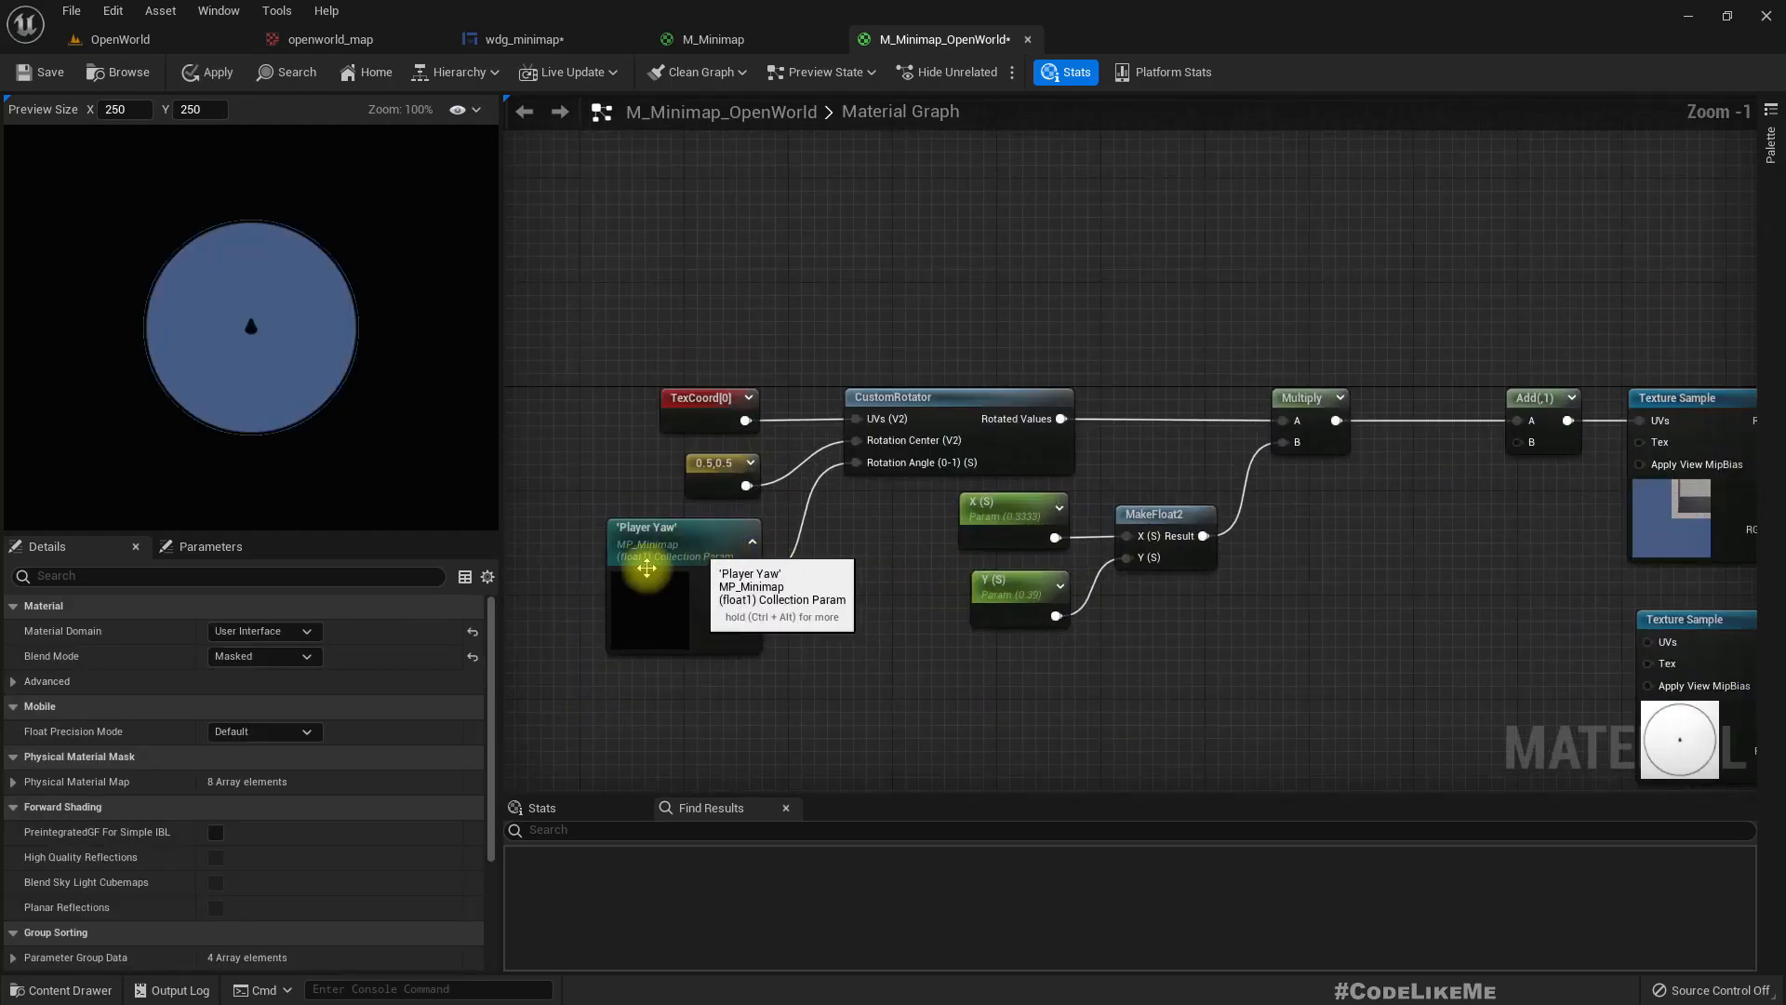
pyautogui.click(1676, 515)
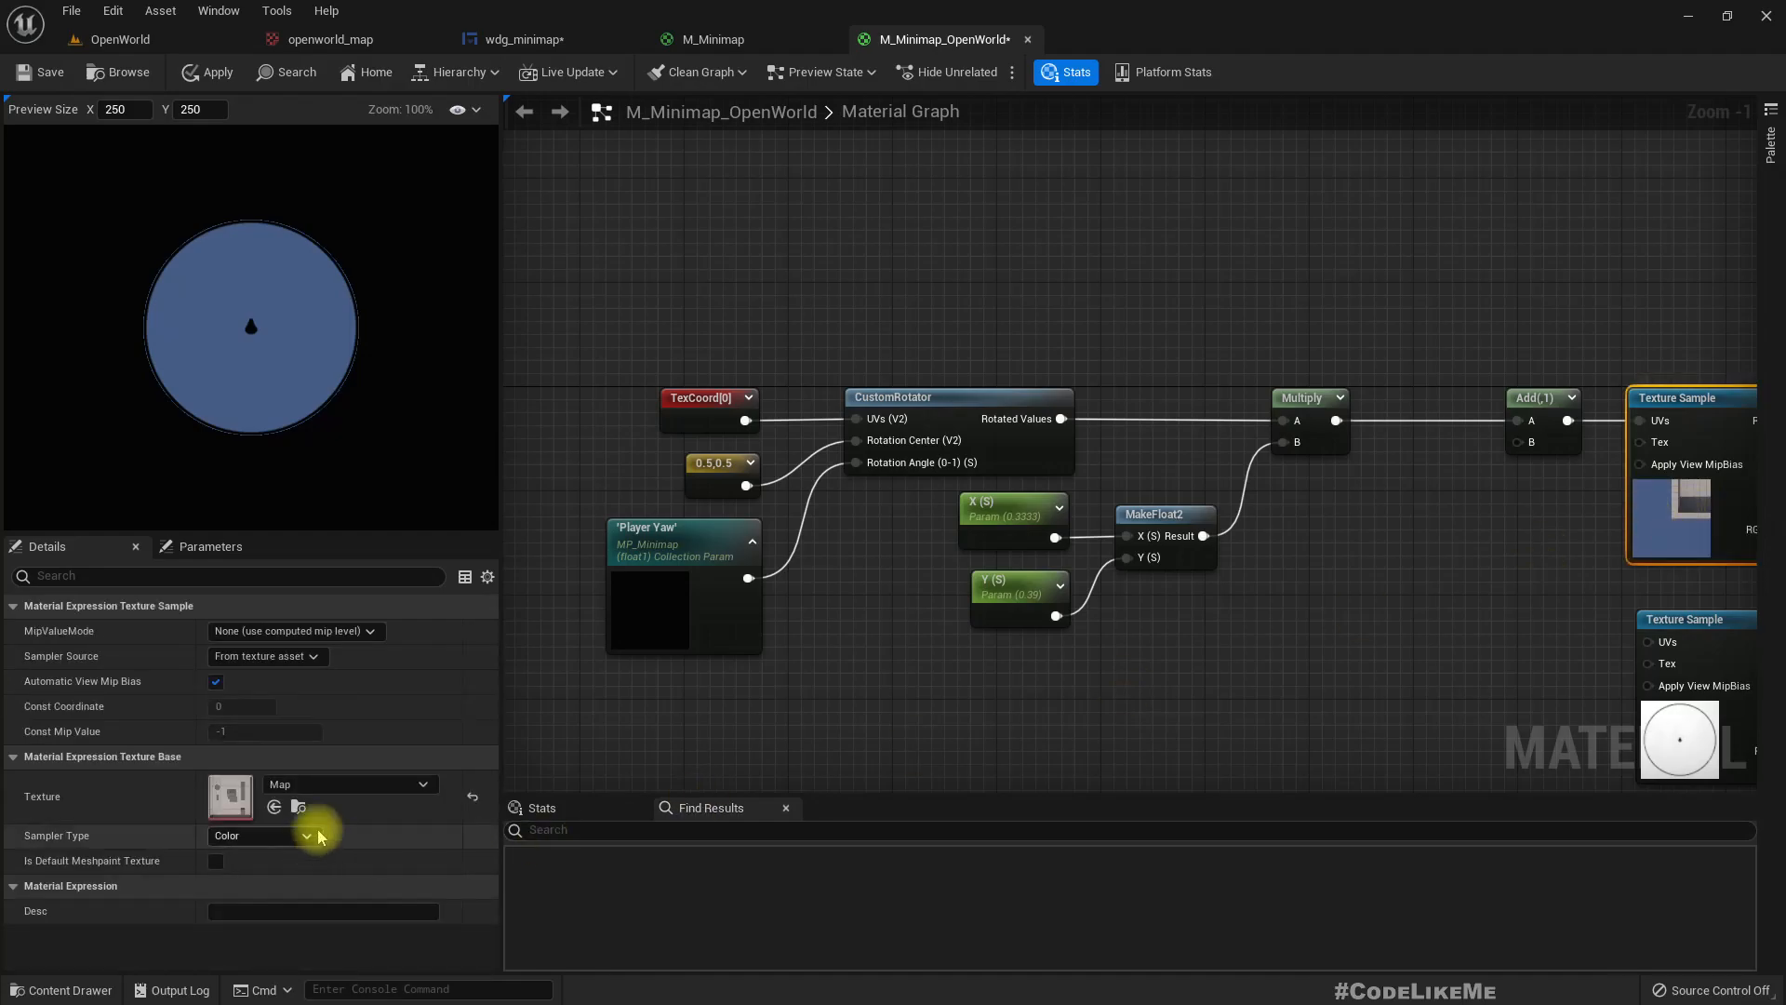
pyautogui.click(121, 39)
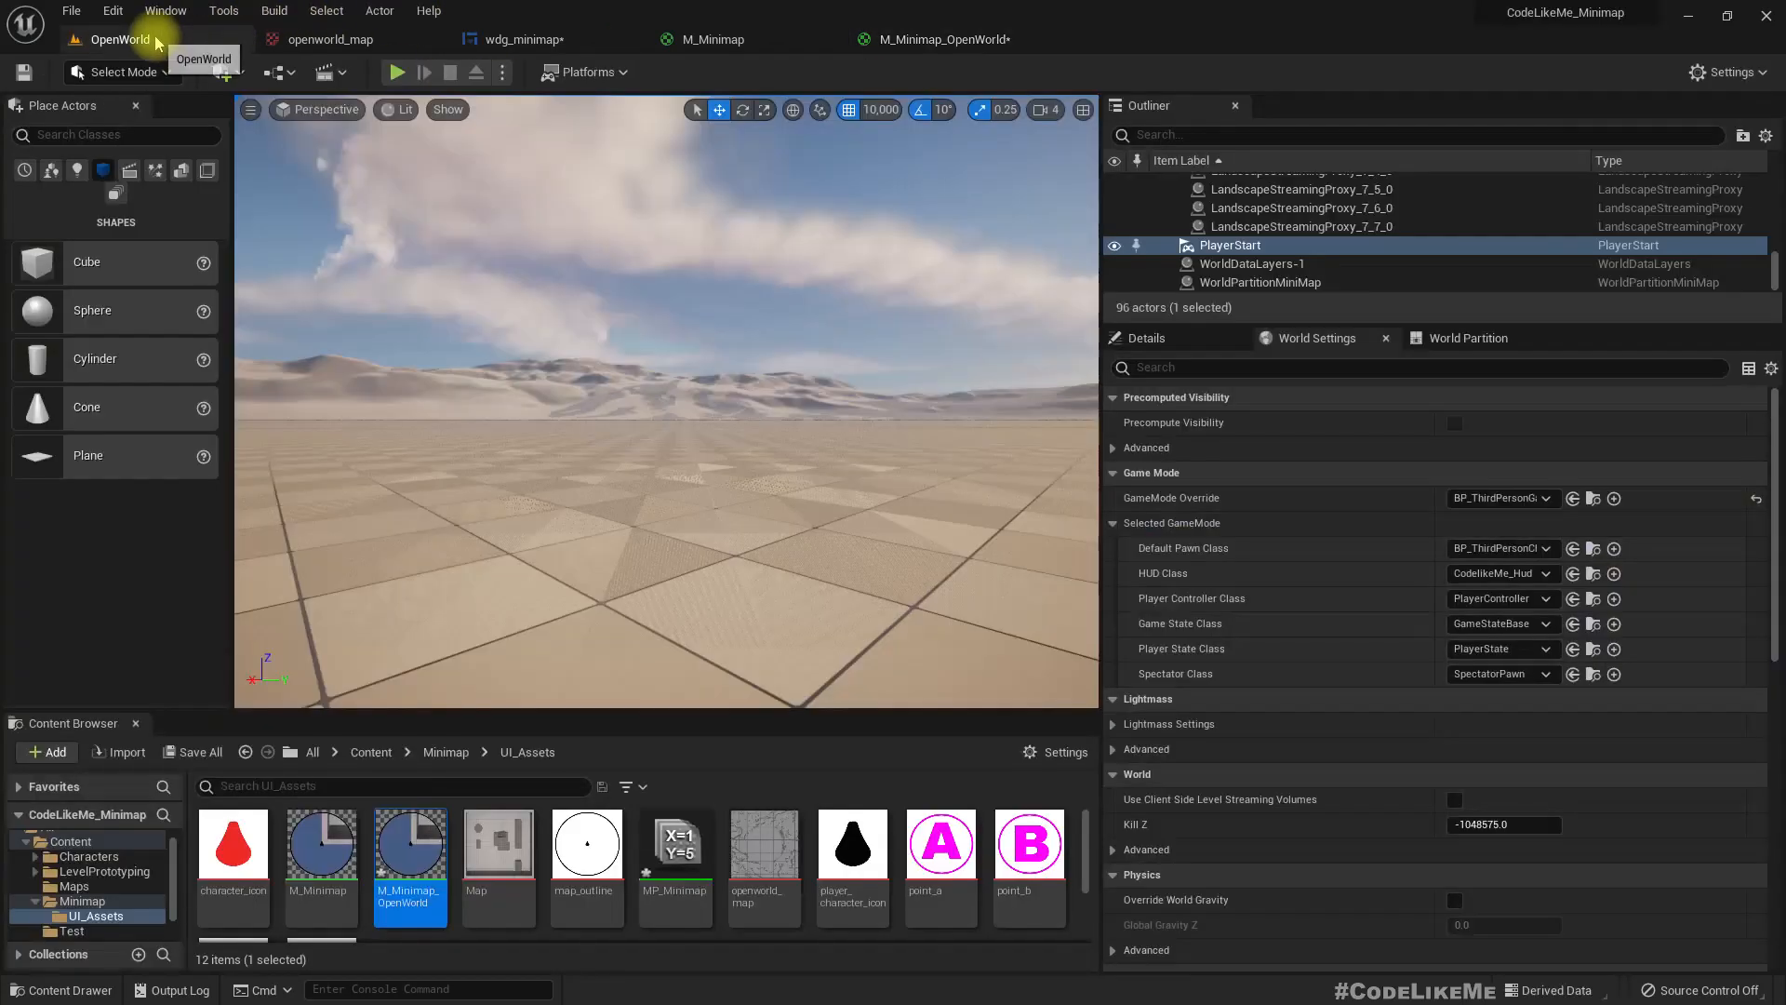
pyautogui.click(763, 846)
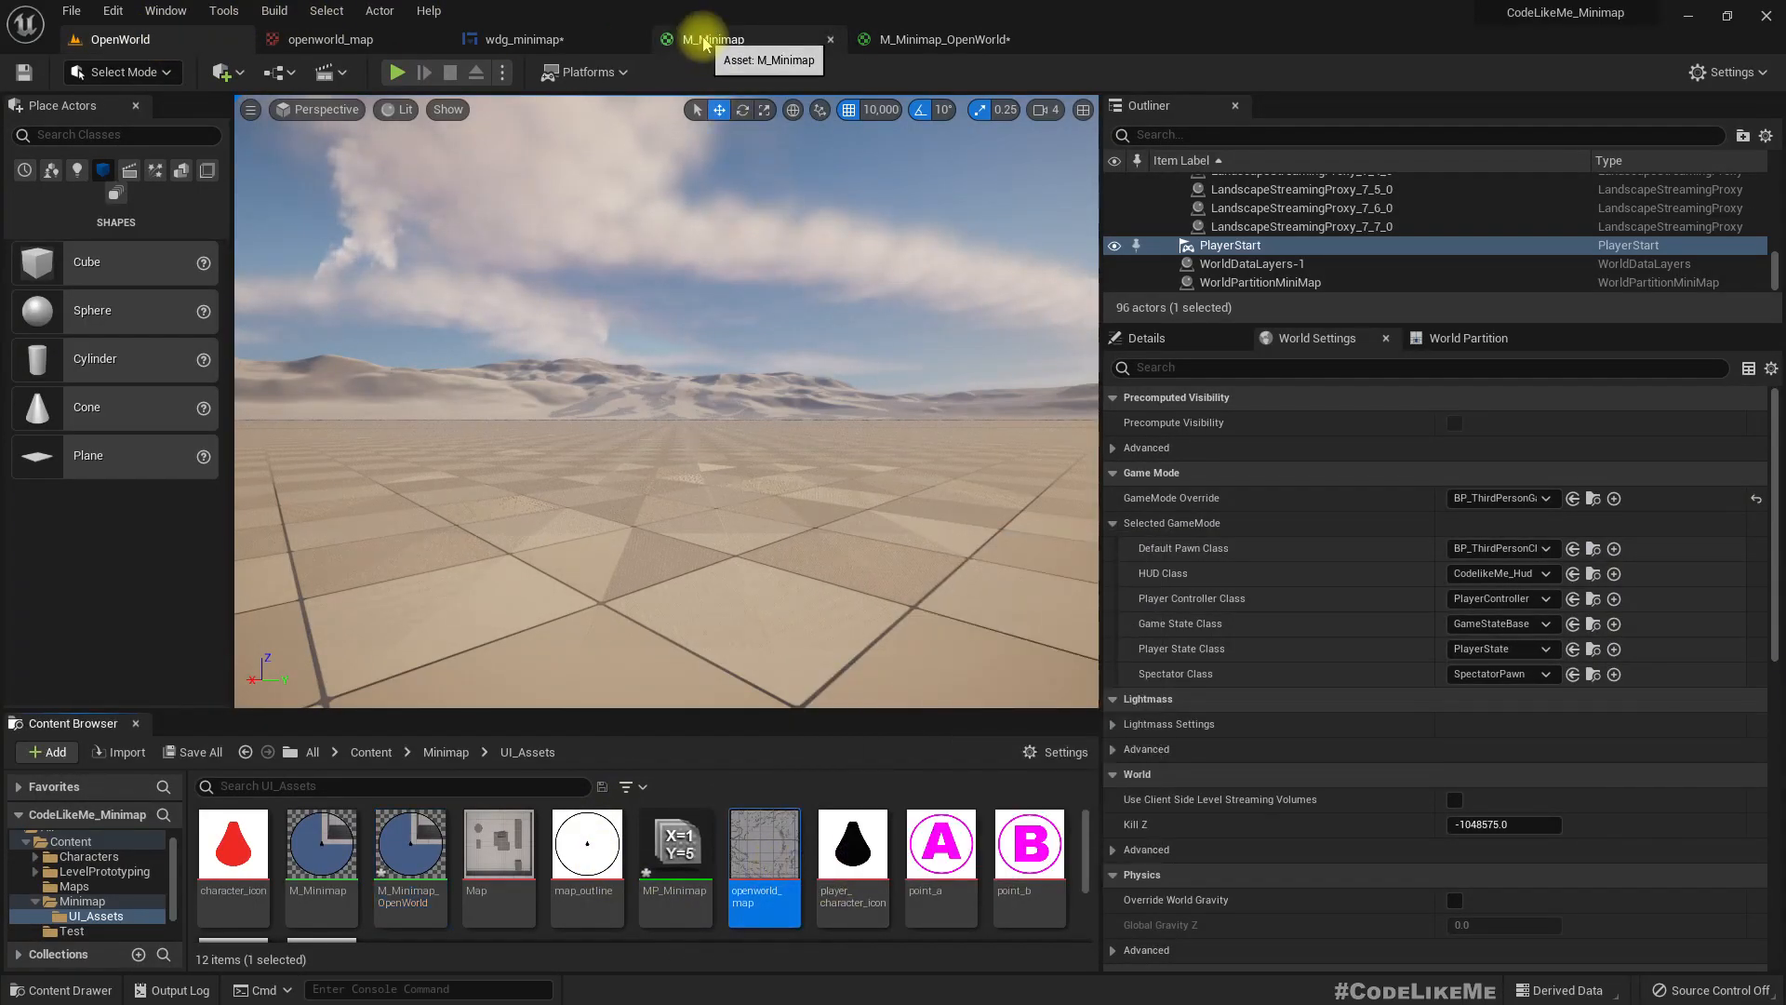
pyautogui.click(945, 40)
pyautogui.click(791, 39)
pyautogui.click(831, 40)
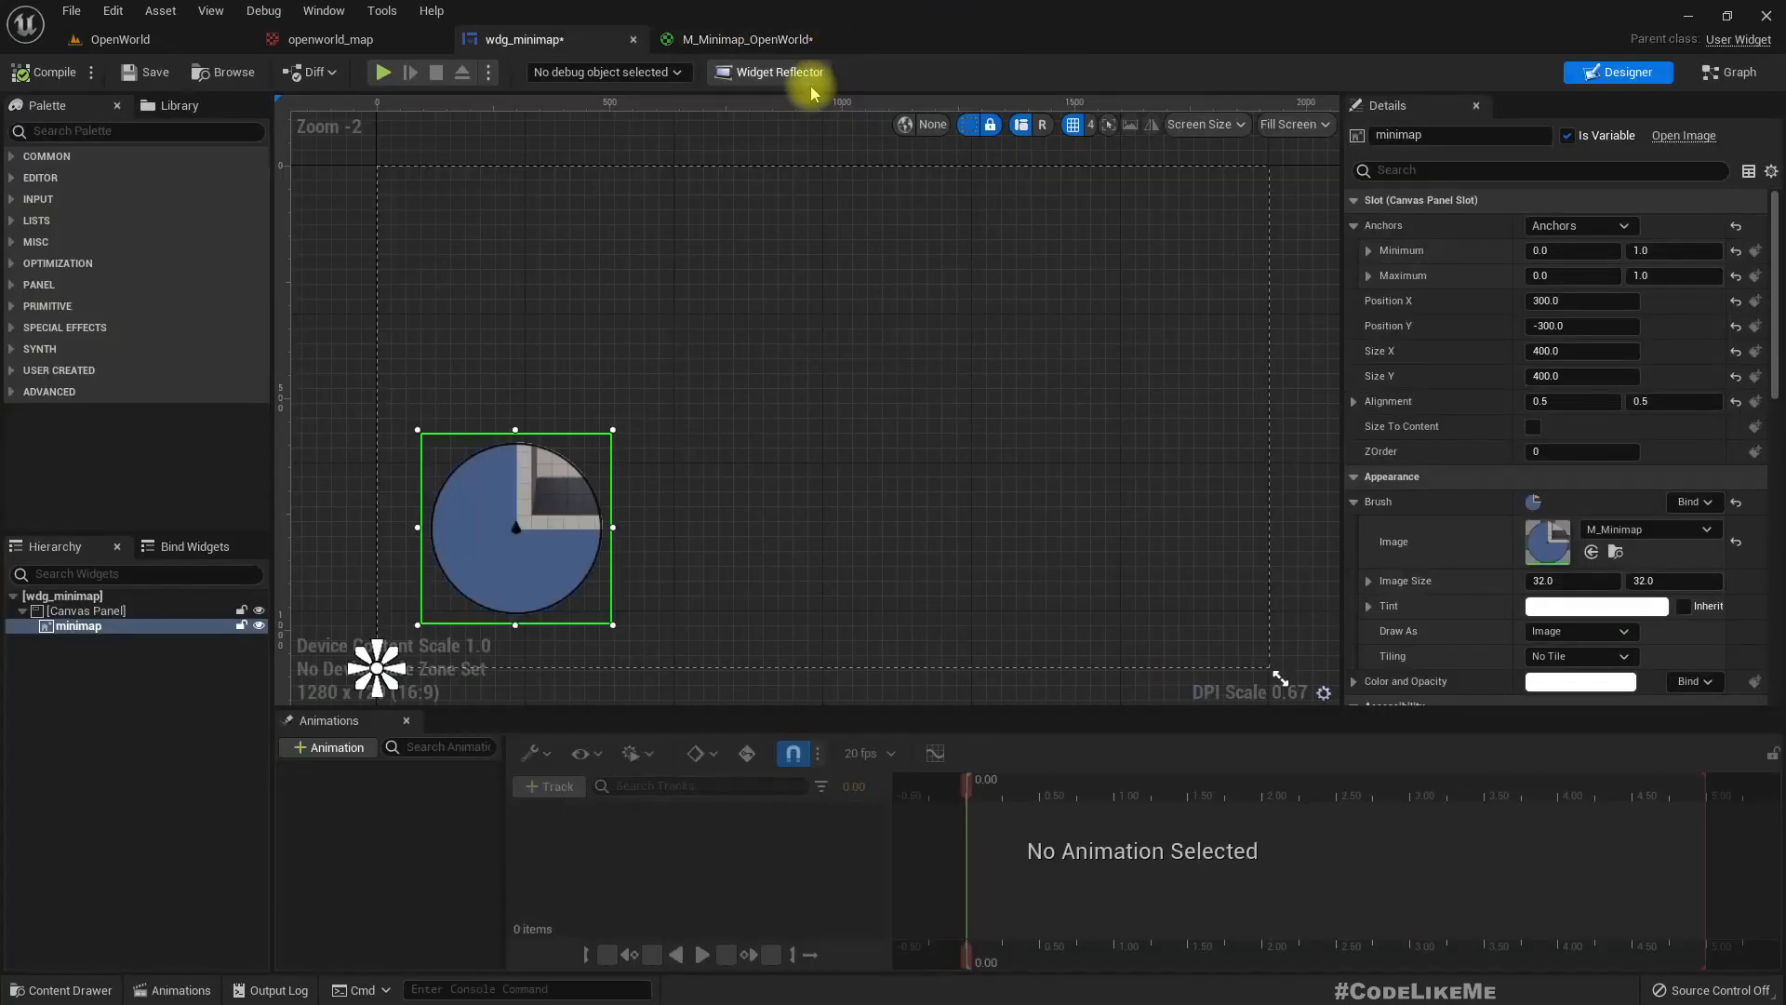
pyautogui.click(1591, 554)
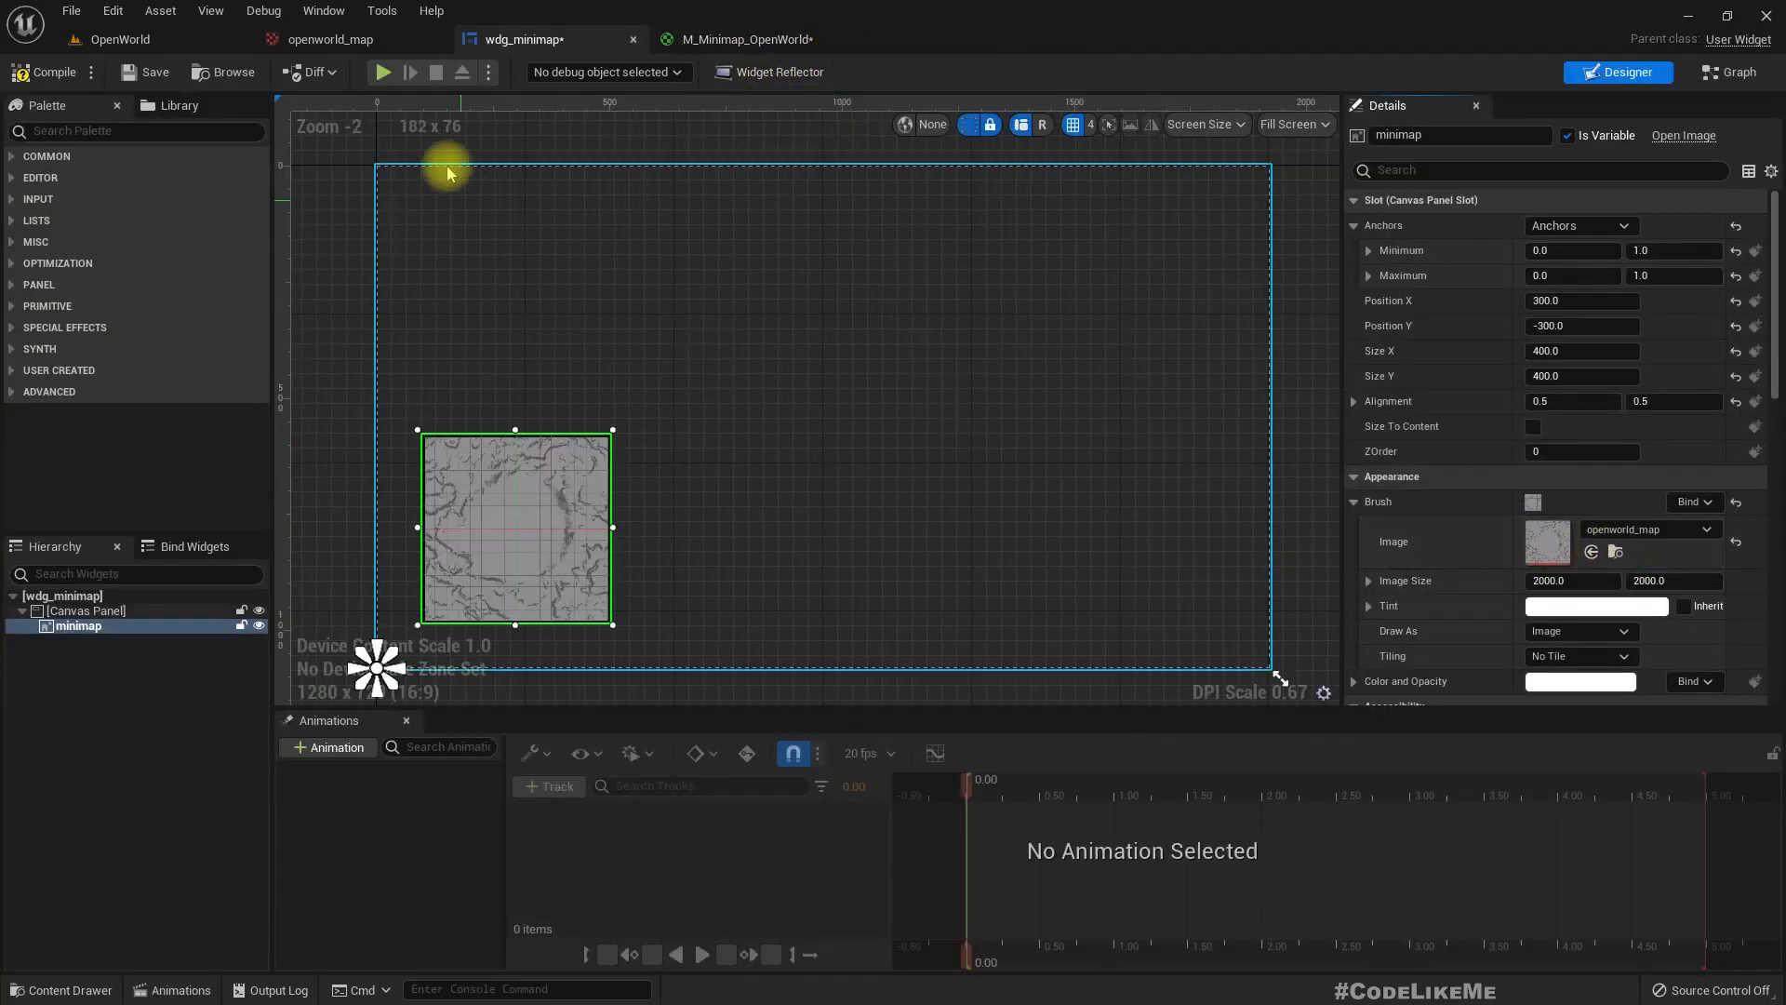
pyautogui.click(75, 72)
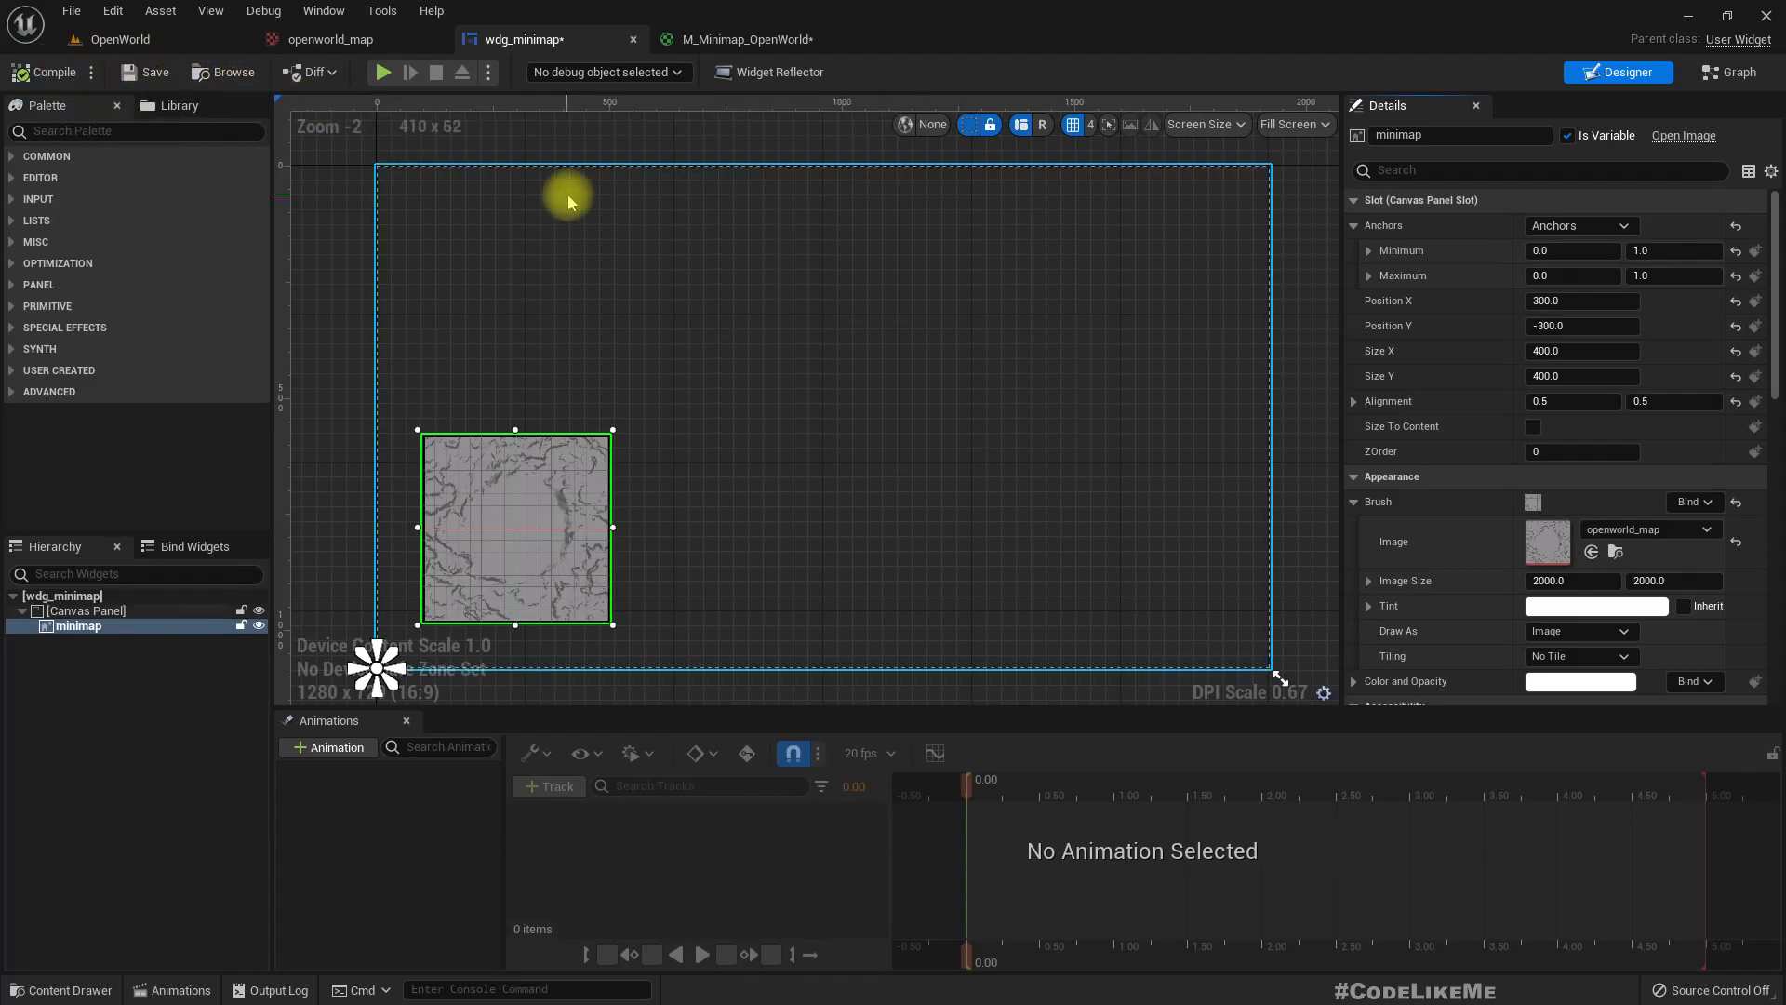
pyautogui.hotkey('ctrl', 'z')
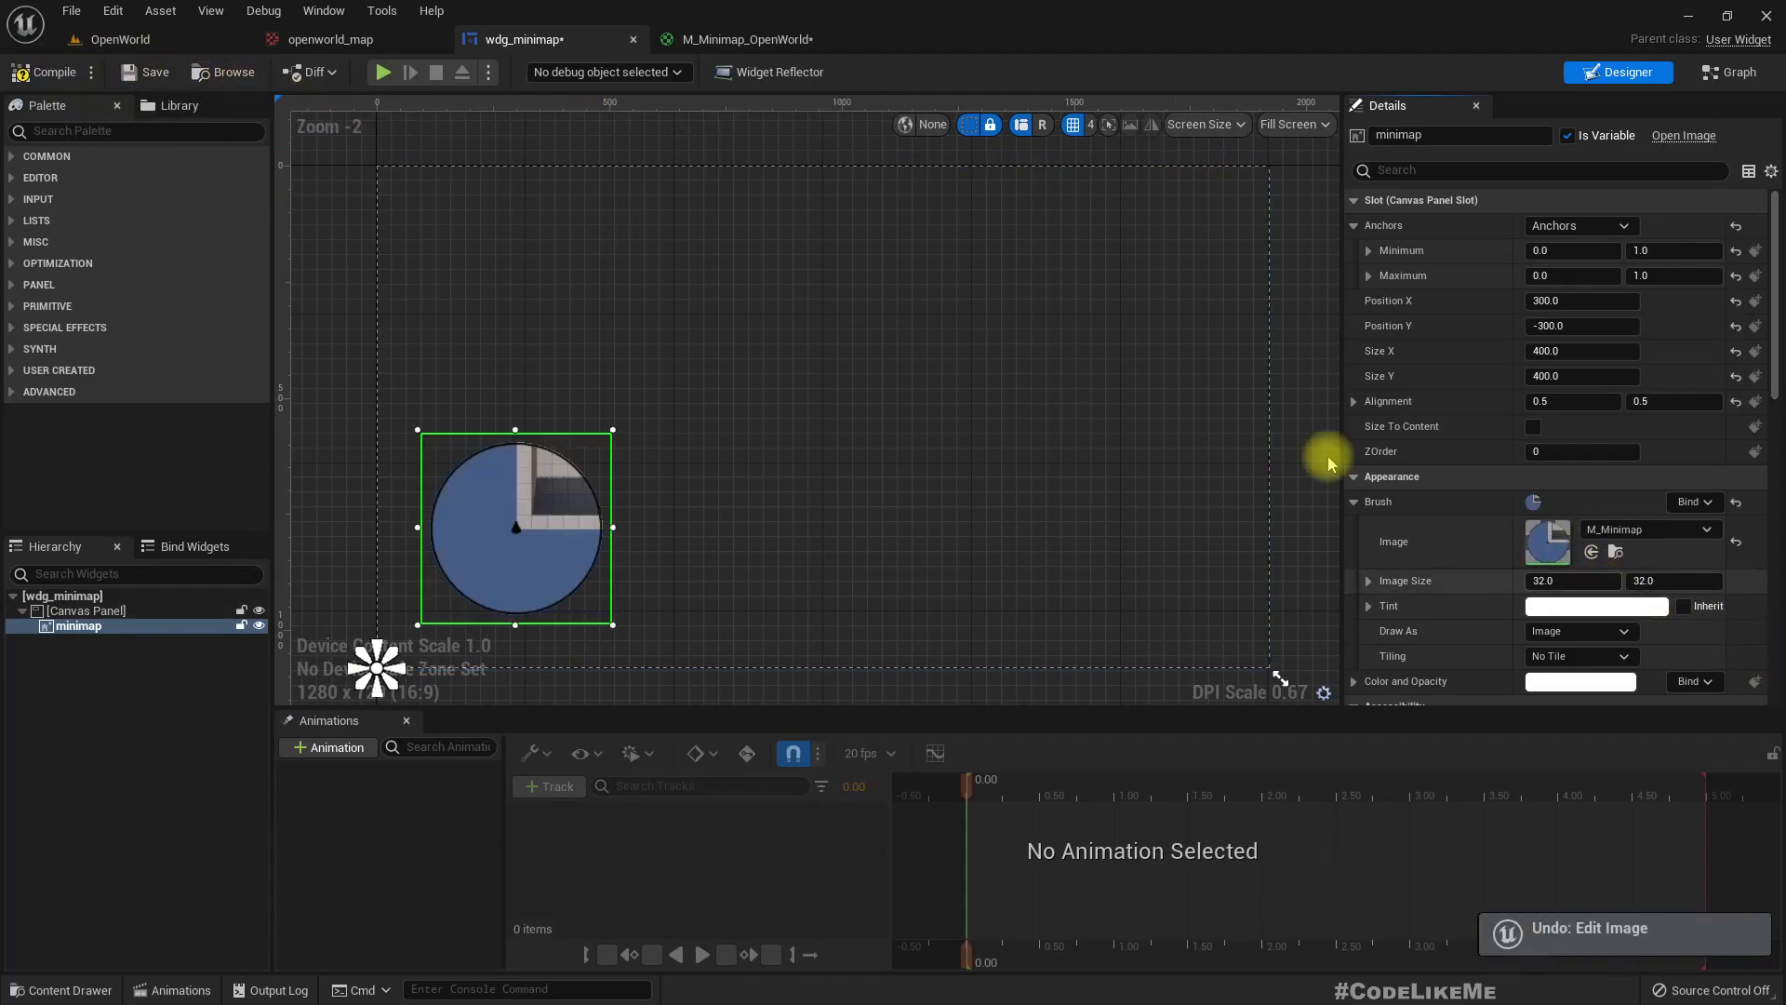
# Assign the openworld_map texture to the map Texture Sample in M_Minimap_OpenWorld and apply the material changes
pyautogui.click(744, 39)
pyautogui.click(1735, 507)
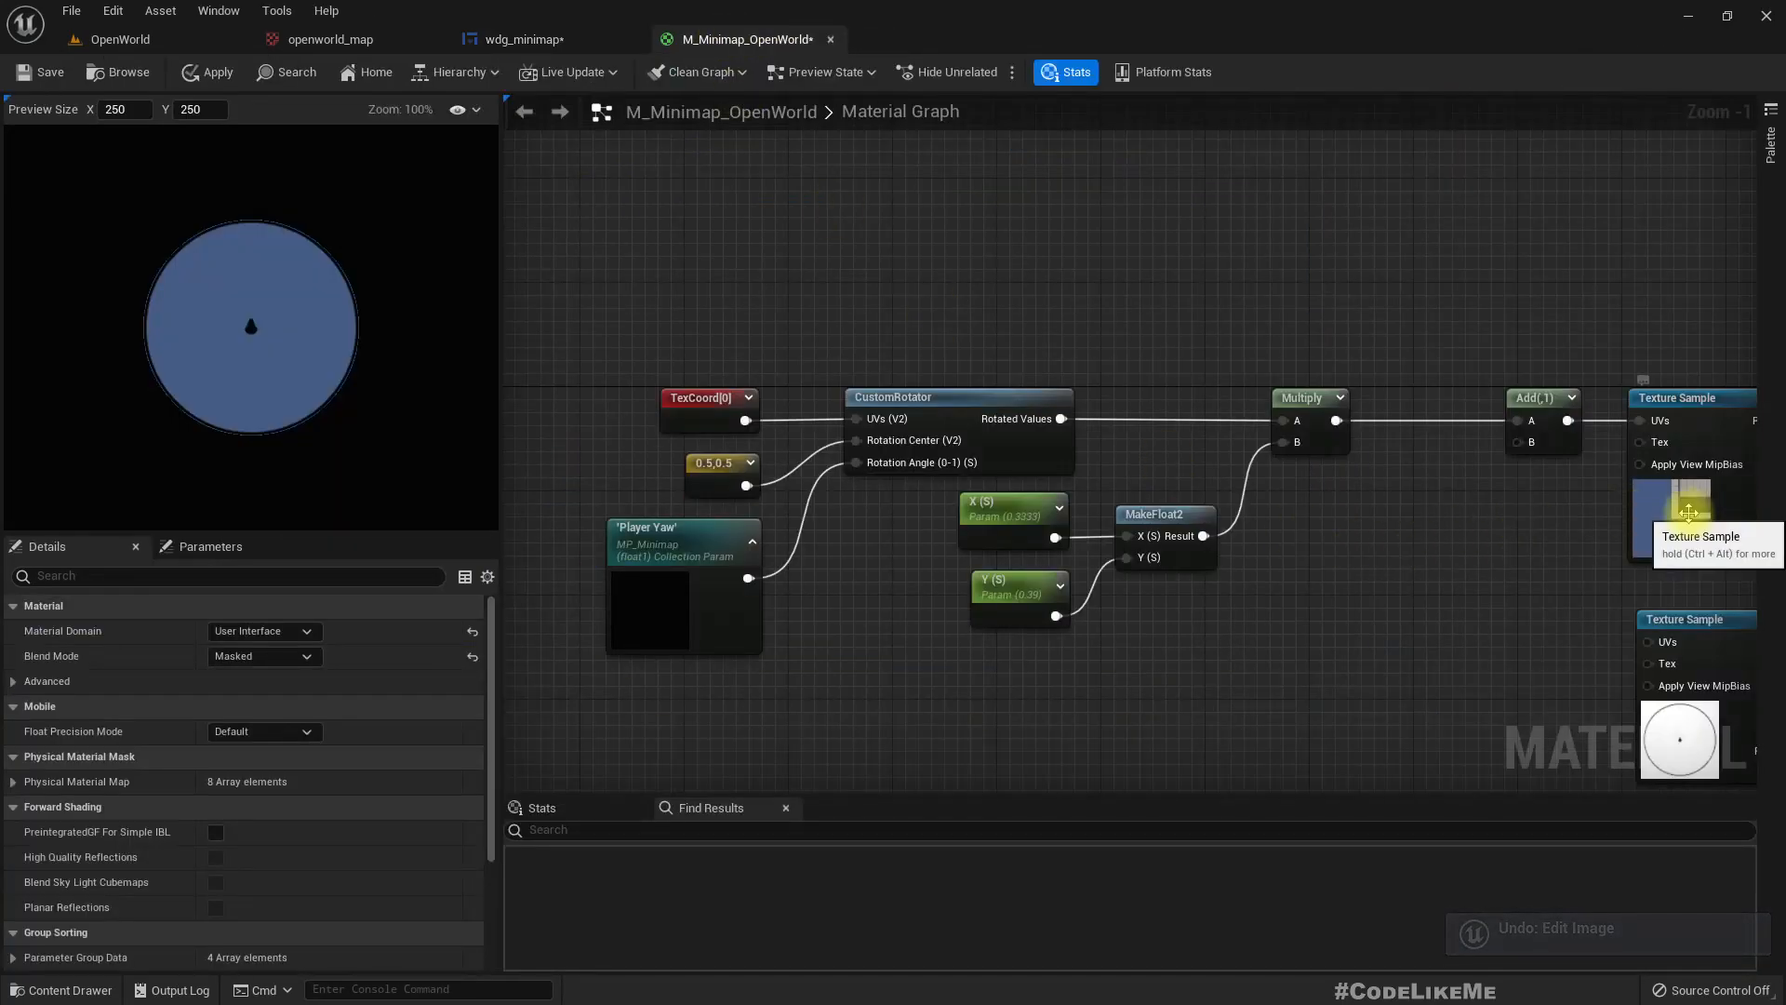
pyautogui.click(273, 807)
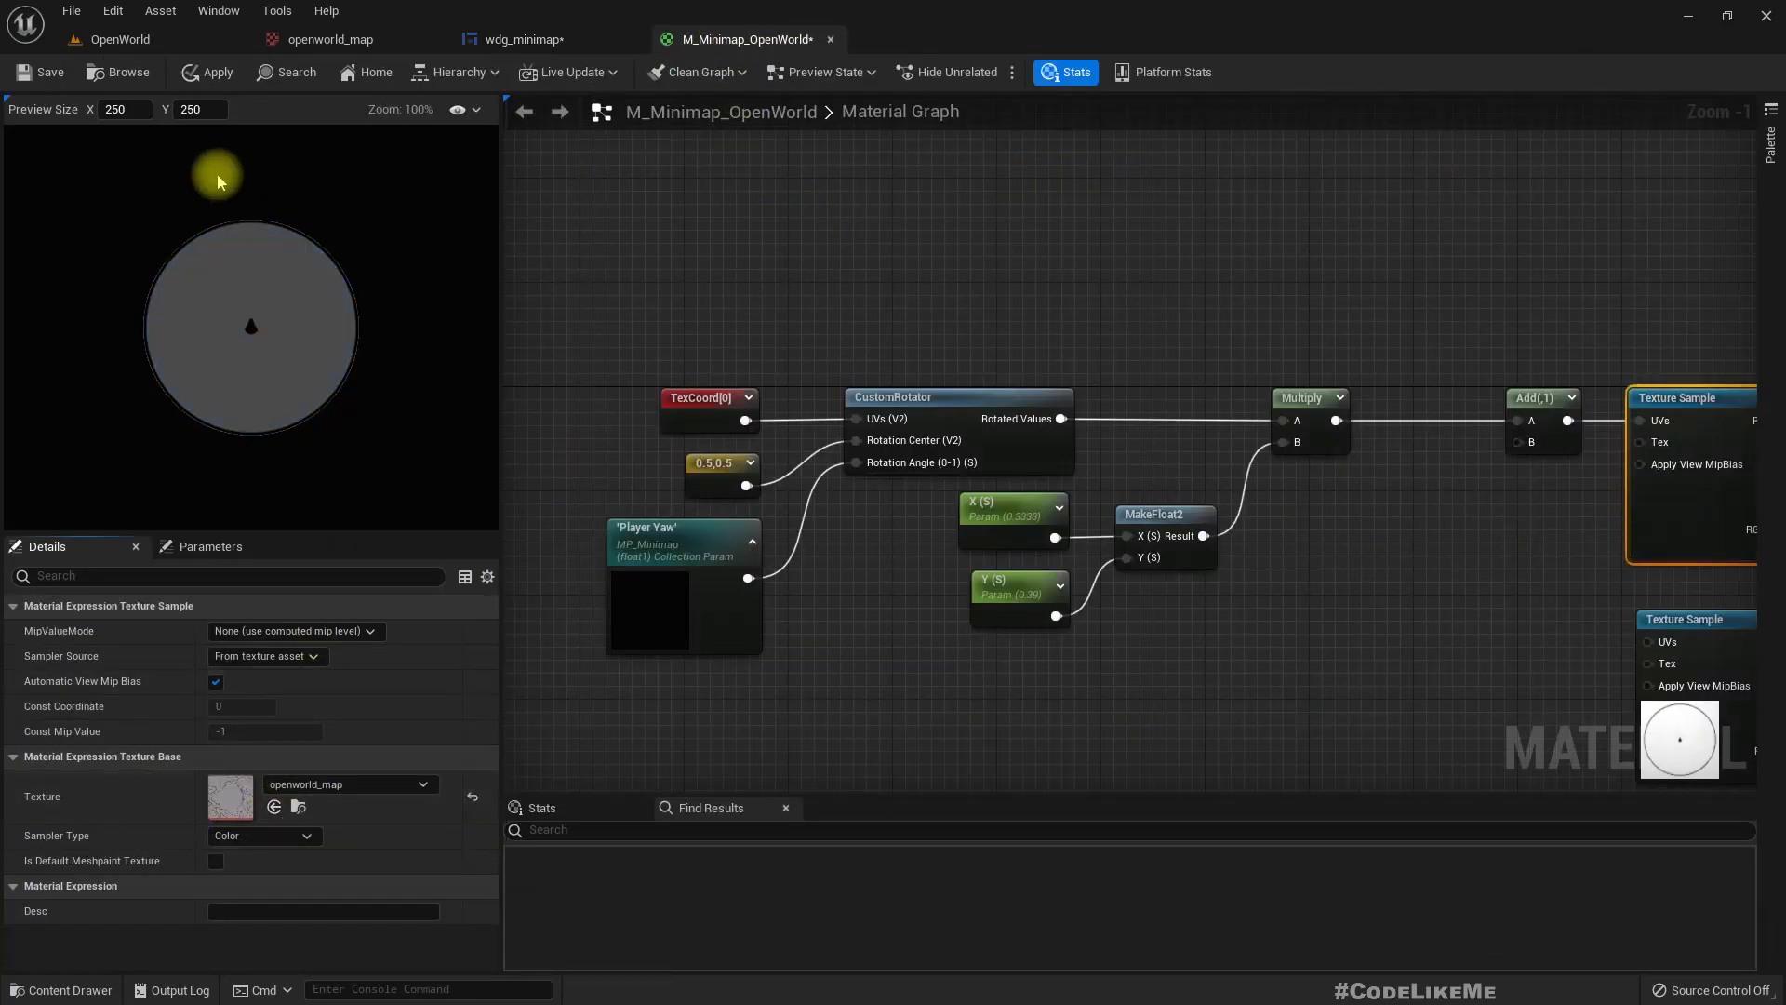
pyautogui.click(181, 76)
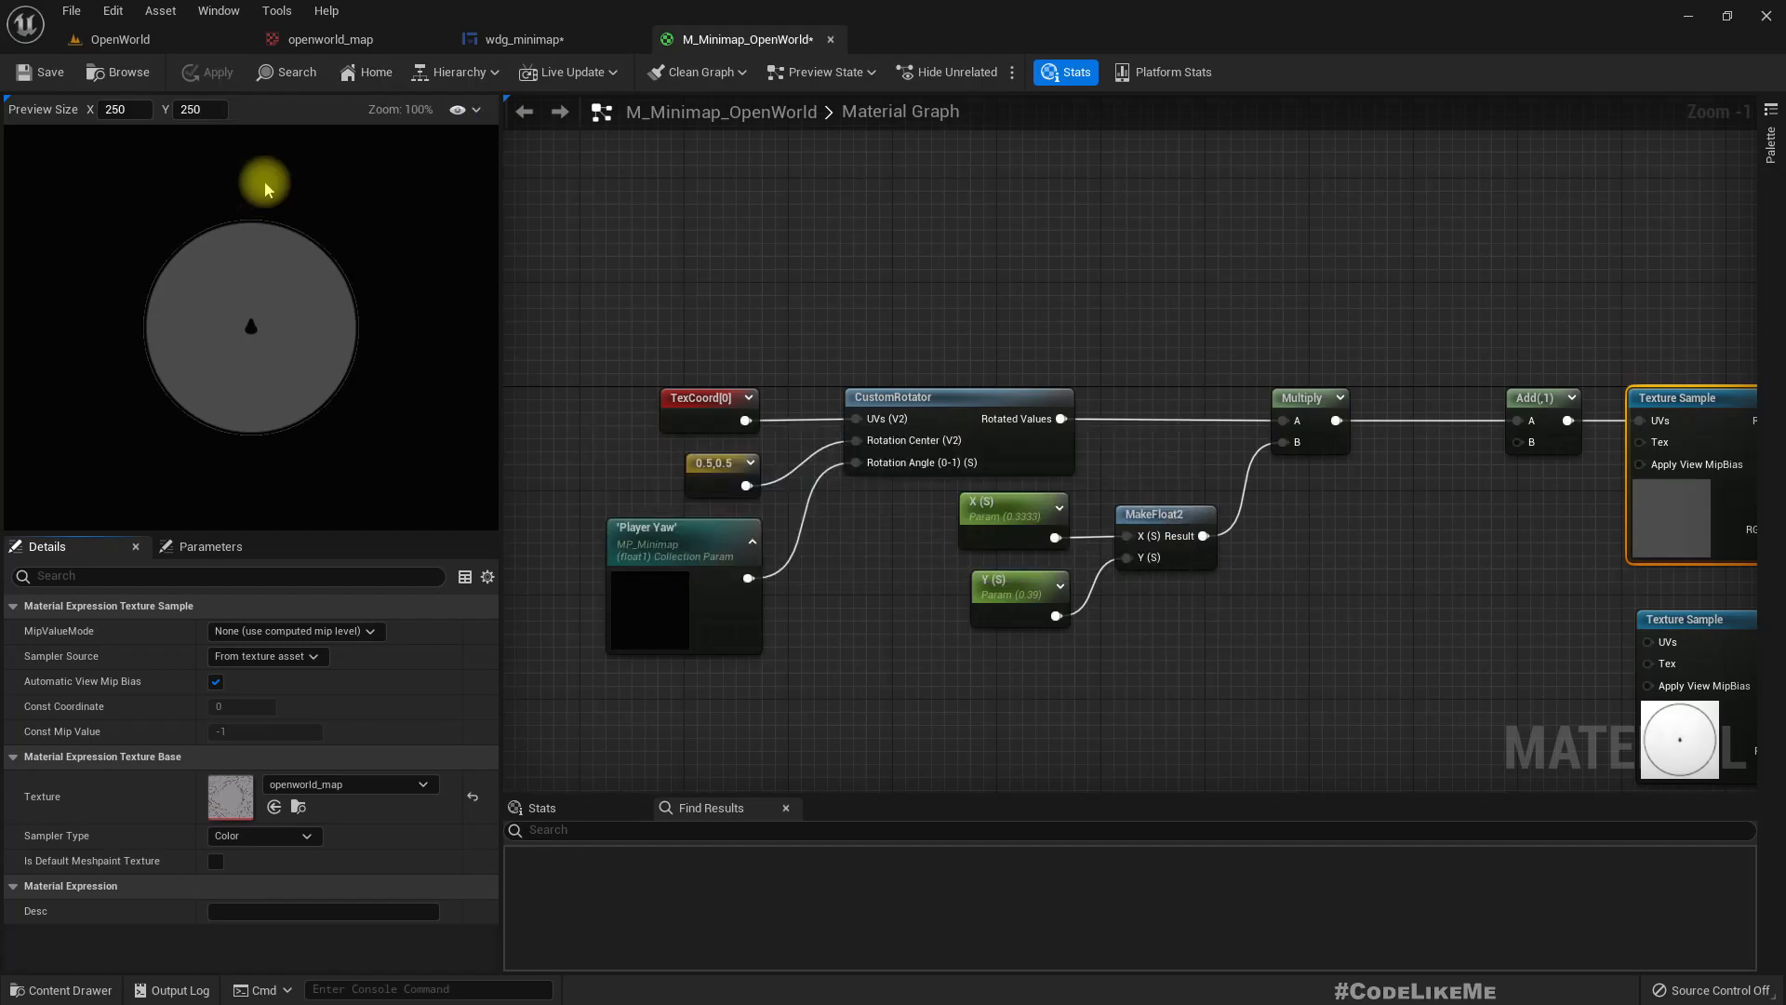
# Set the minimap image's brush in wdg_minimap to M_Minimap_OpenWorld and compile the widget
pyautogui.click(142, 39)
pyautogui.click(521, 39)
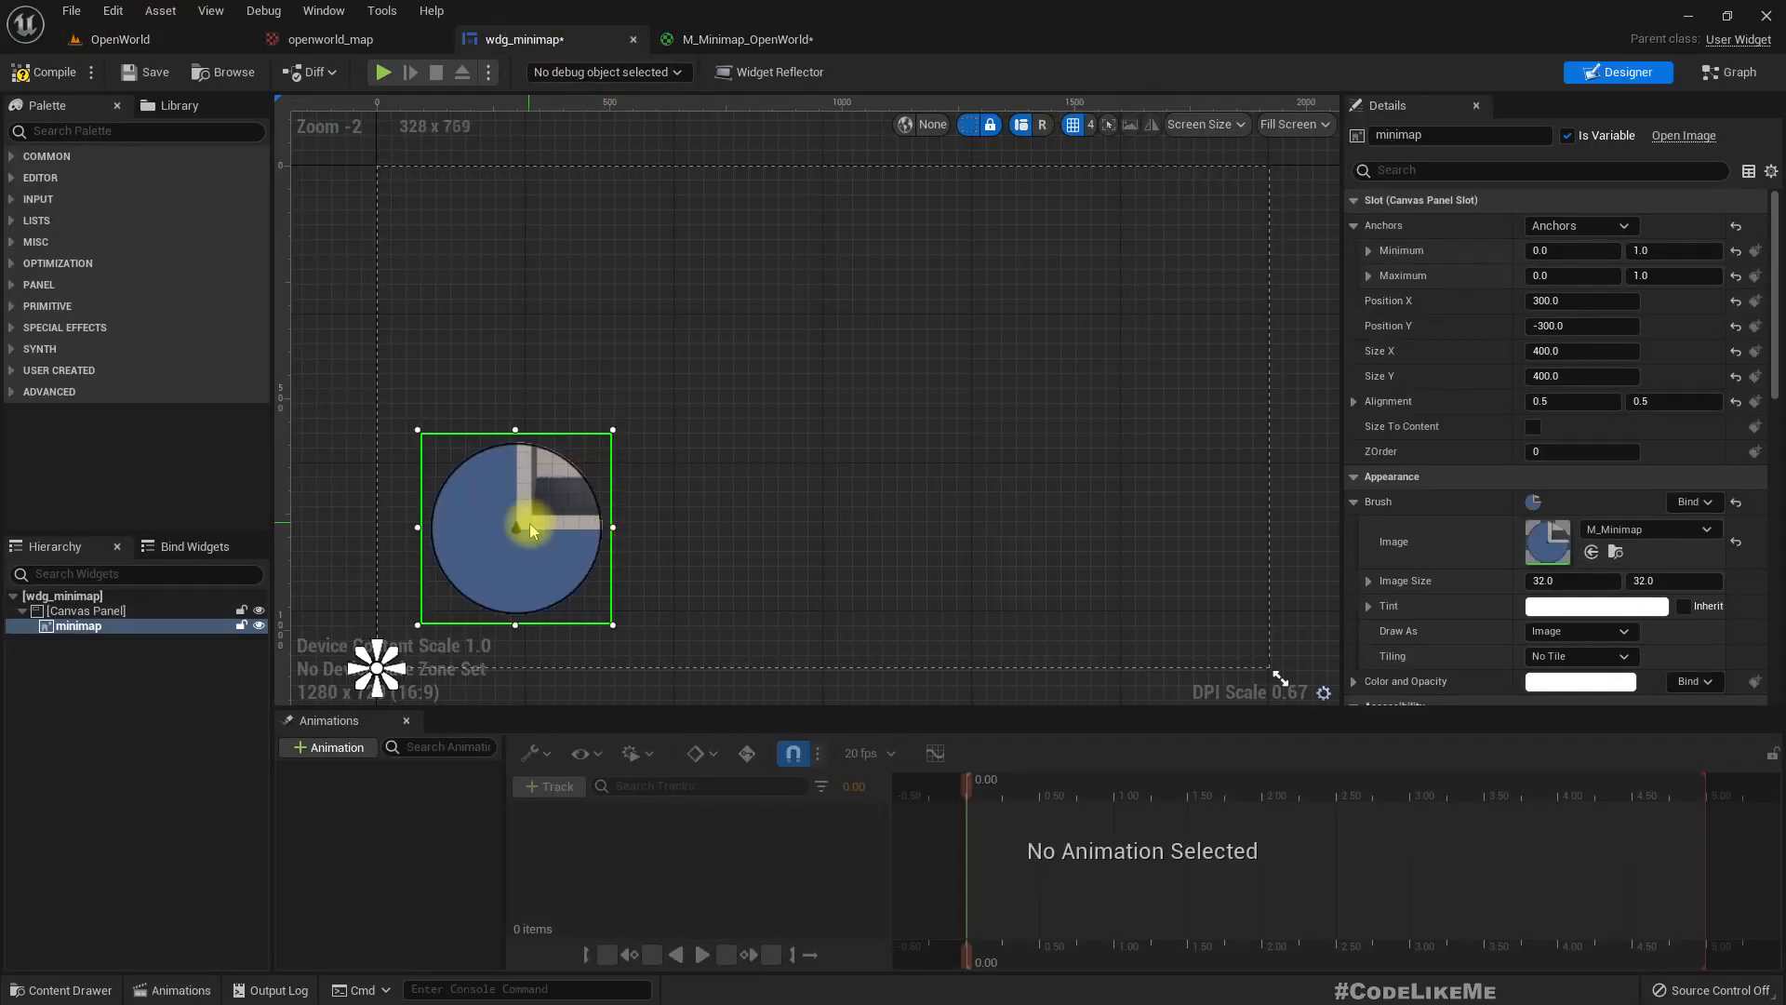
pyautogui.click(1614, 530)
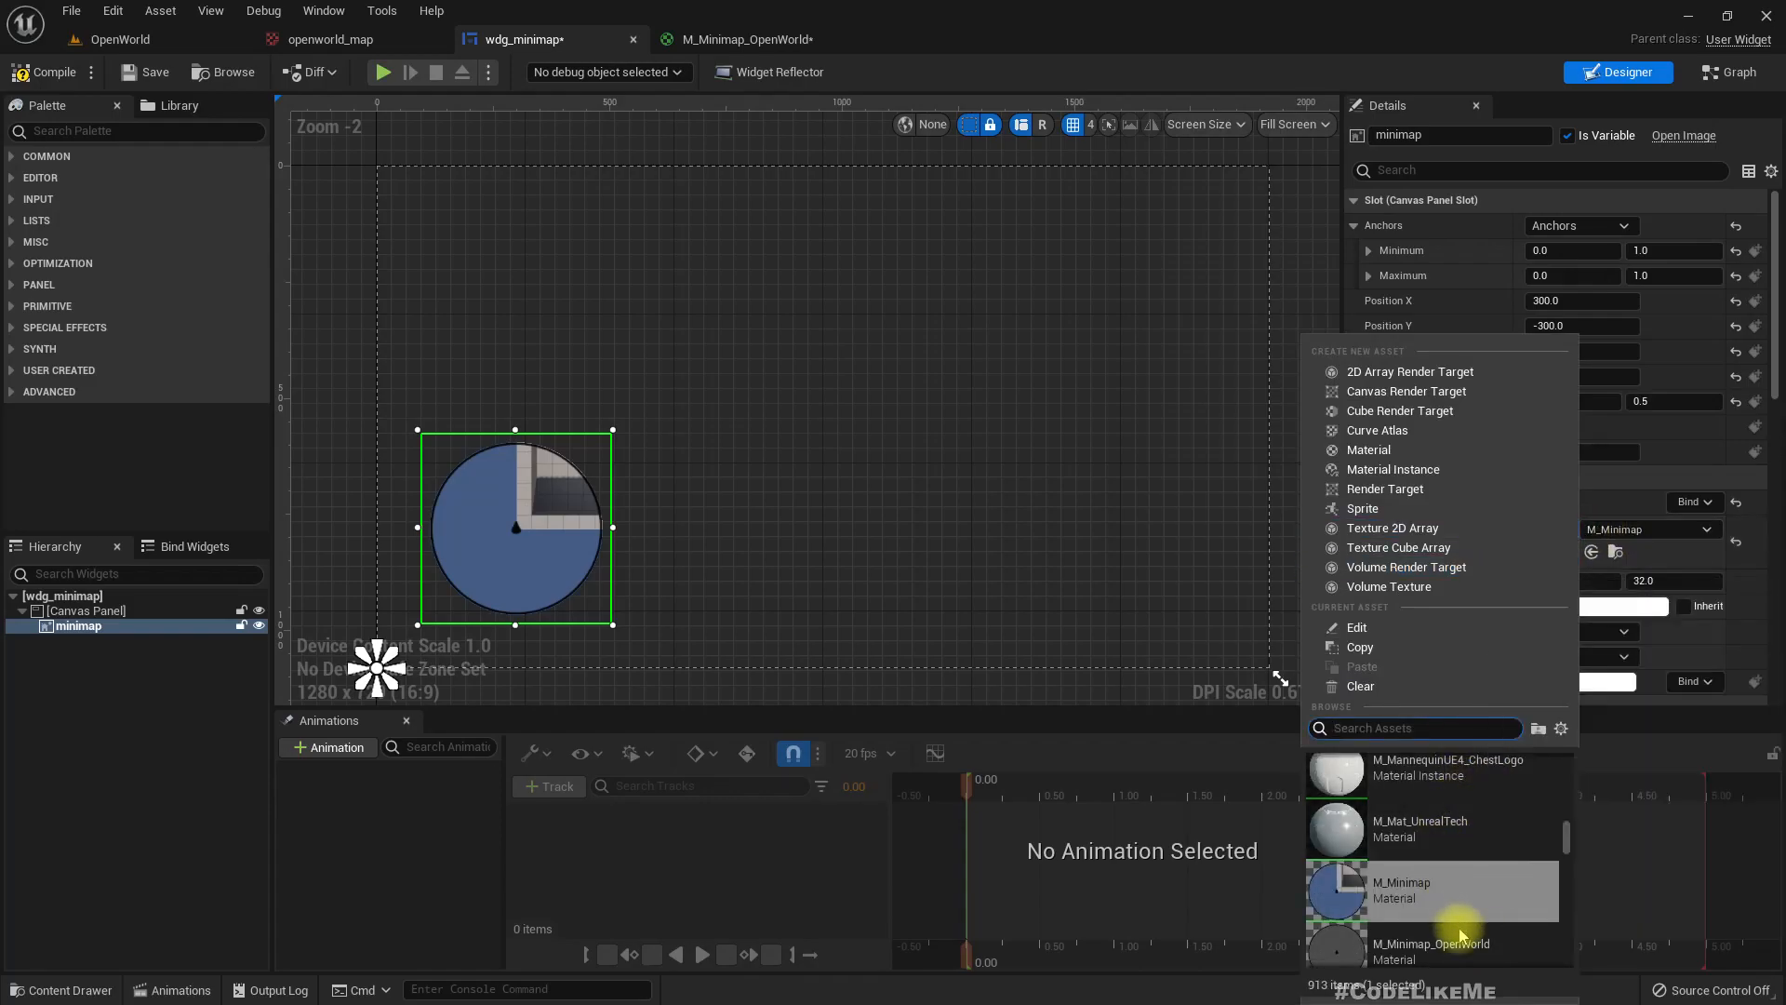
pyautogui.click(1473, 945)
pyautogui.click(20, 72)
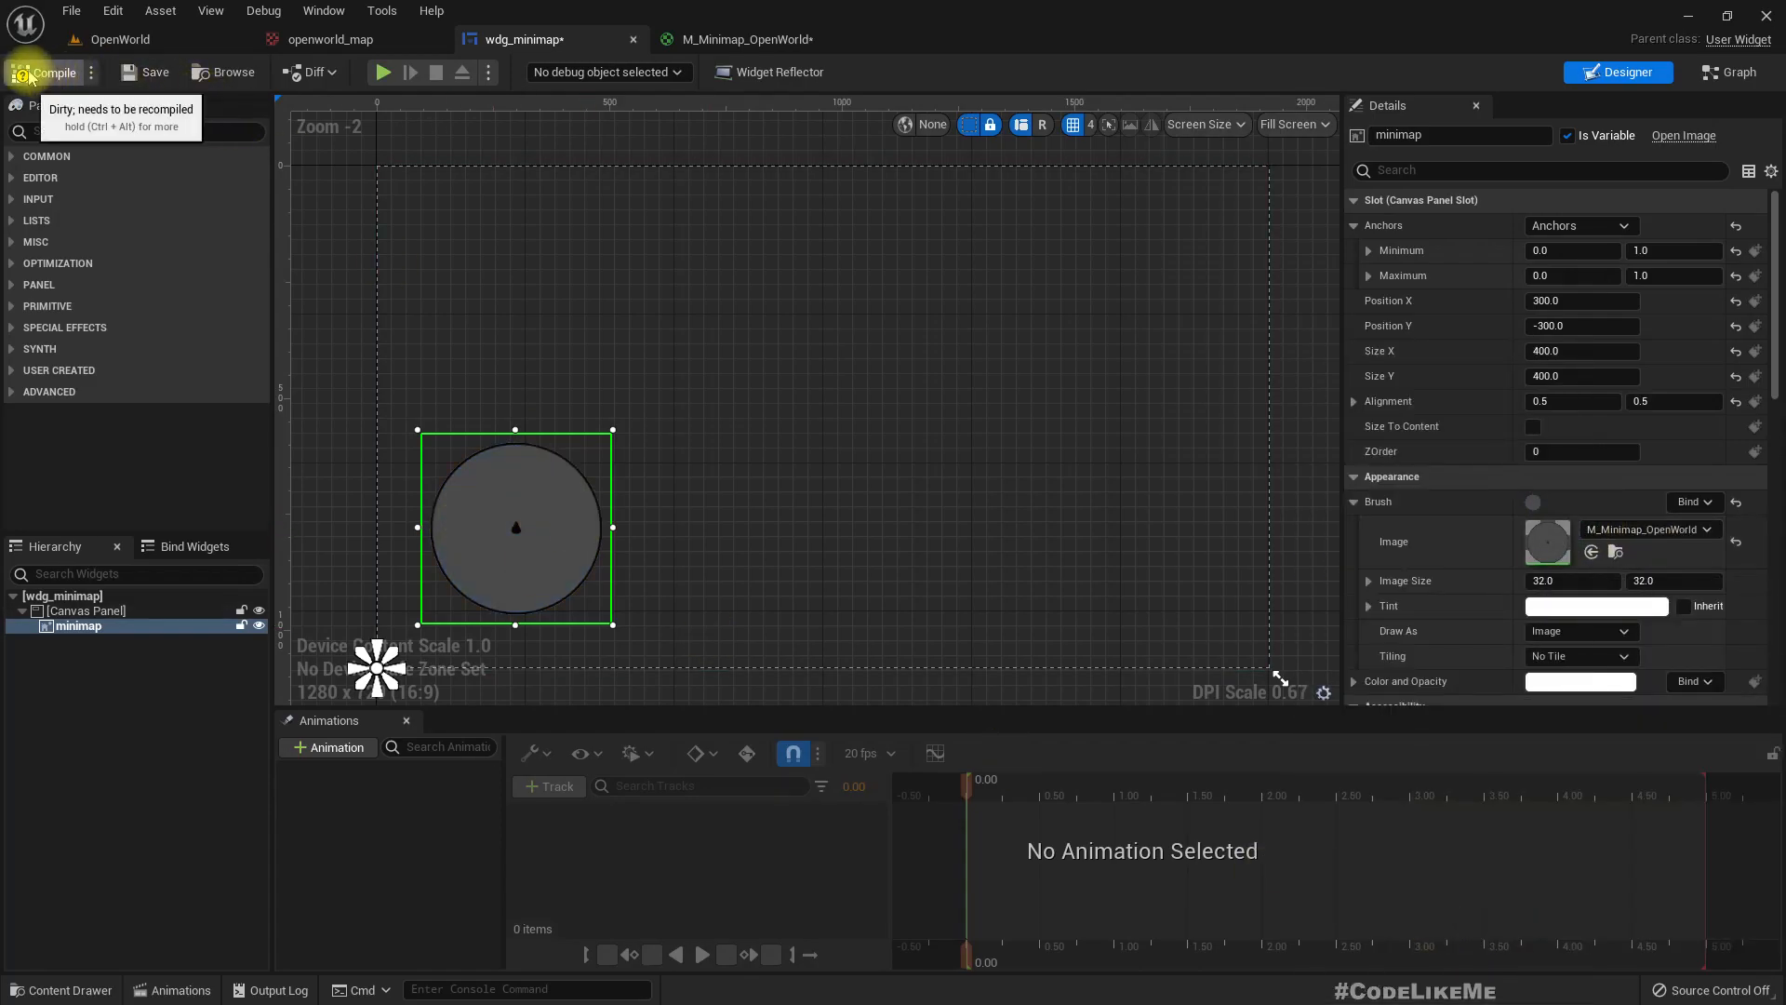
# Delete the X and Y parameters and the MakeFloat2 node feeding the Multiply node in M_Minimap_OpenWorld
pyautogui.click(744, 38)
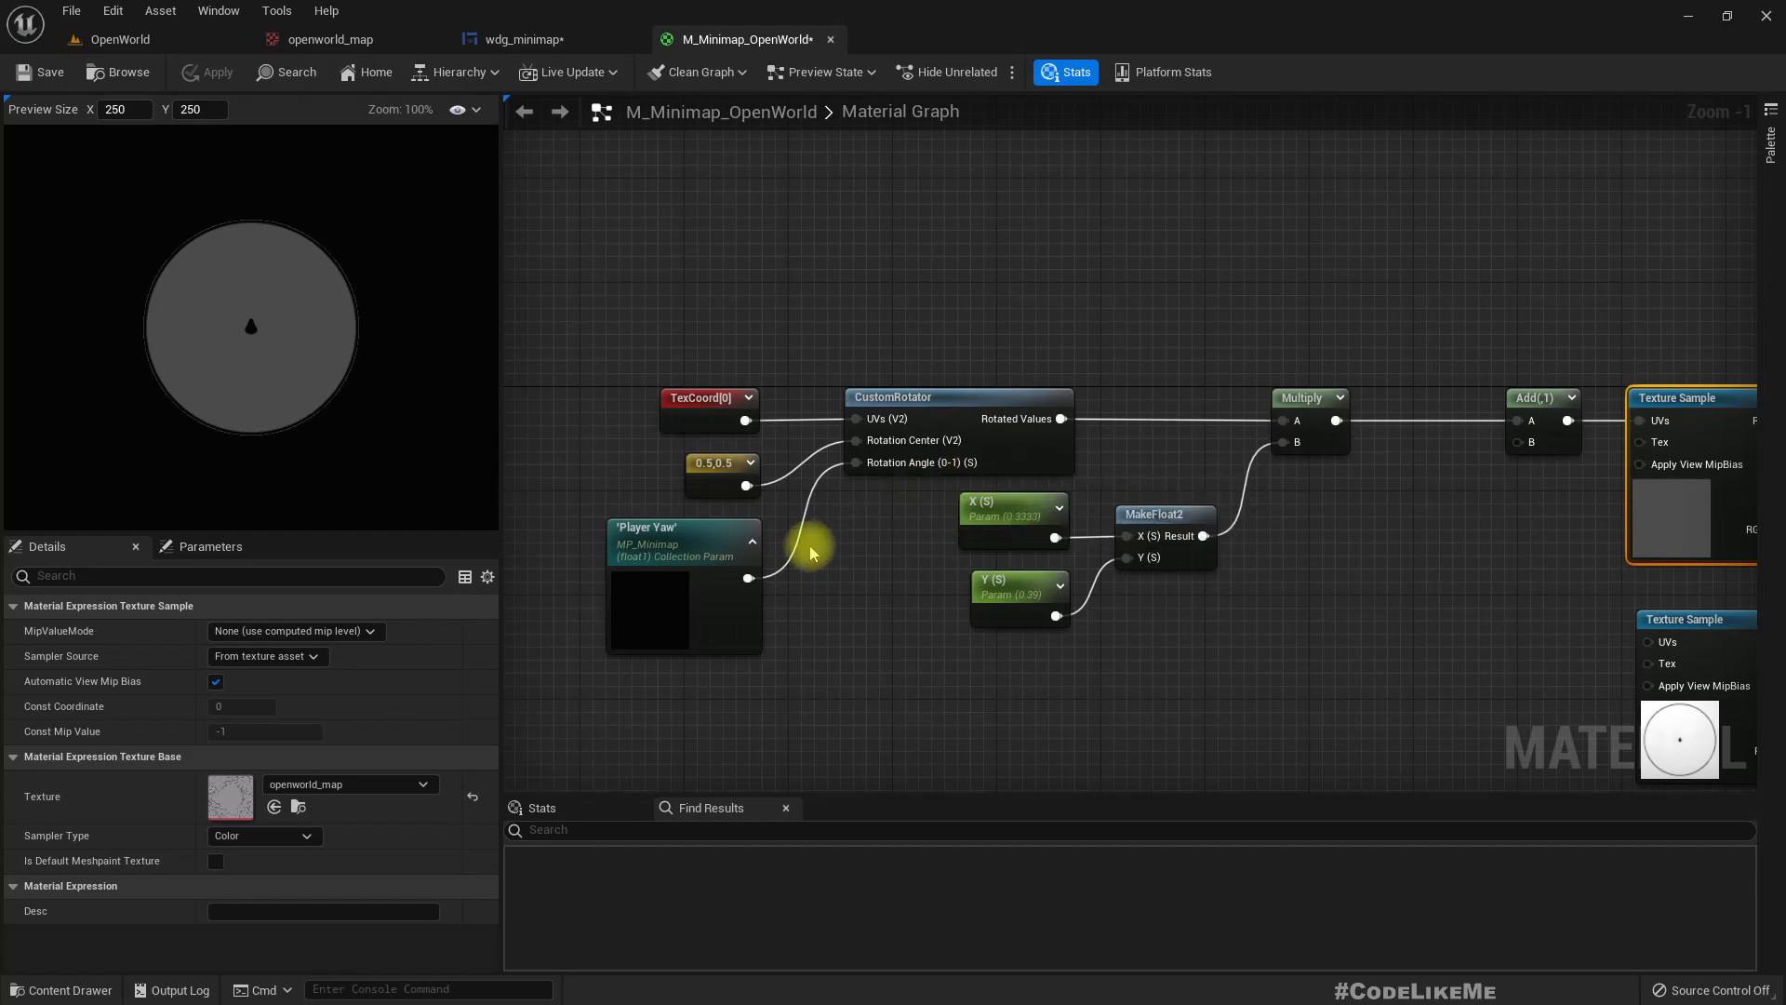
pyautogui.scroll(2, 791, 542)
pyautogui.click(688, 588)
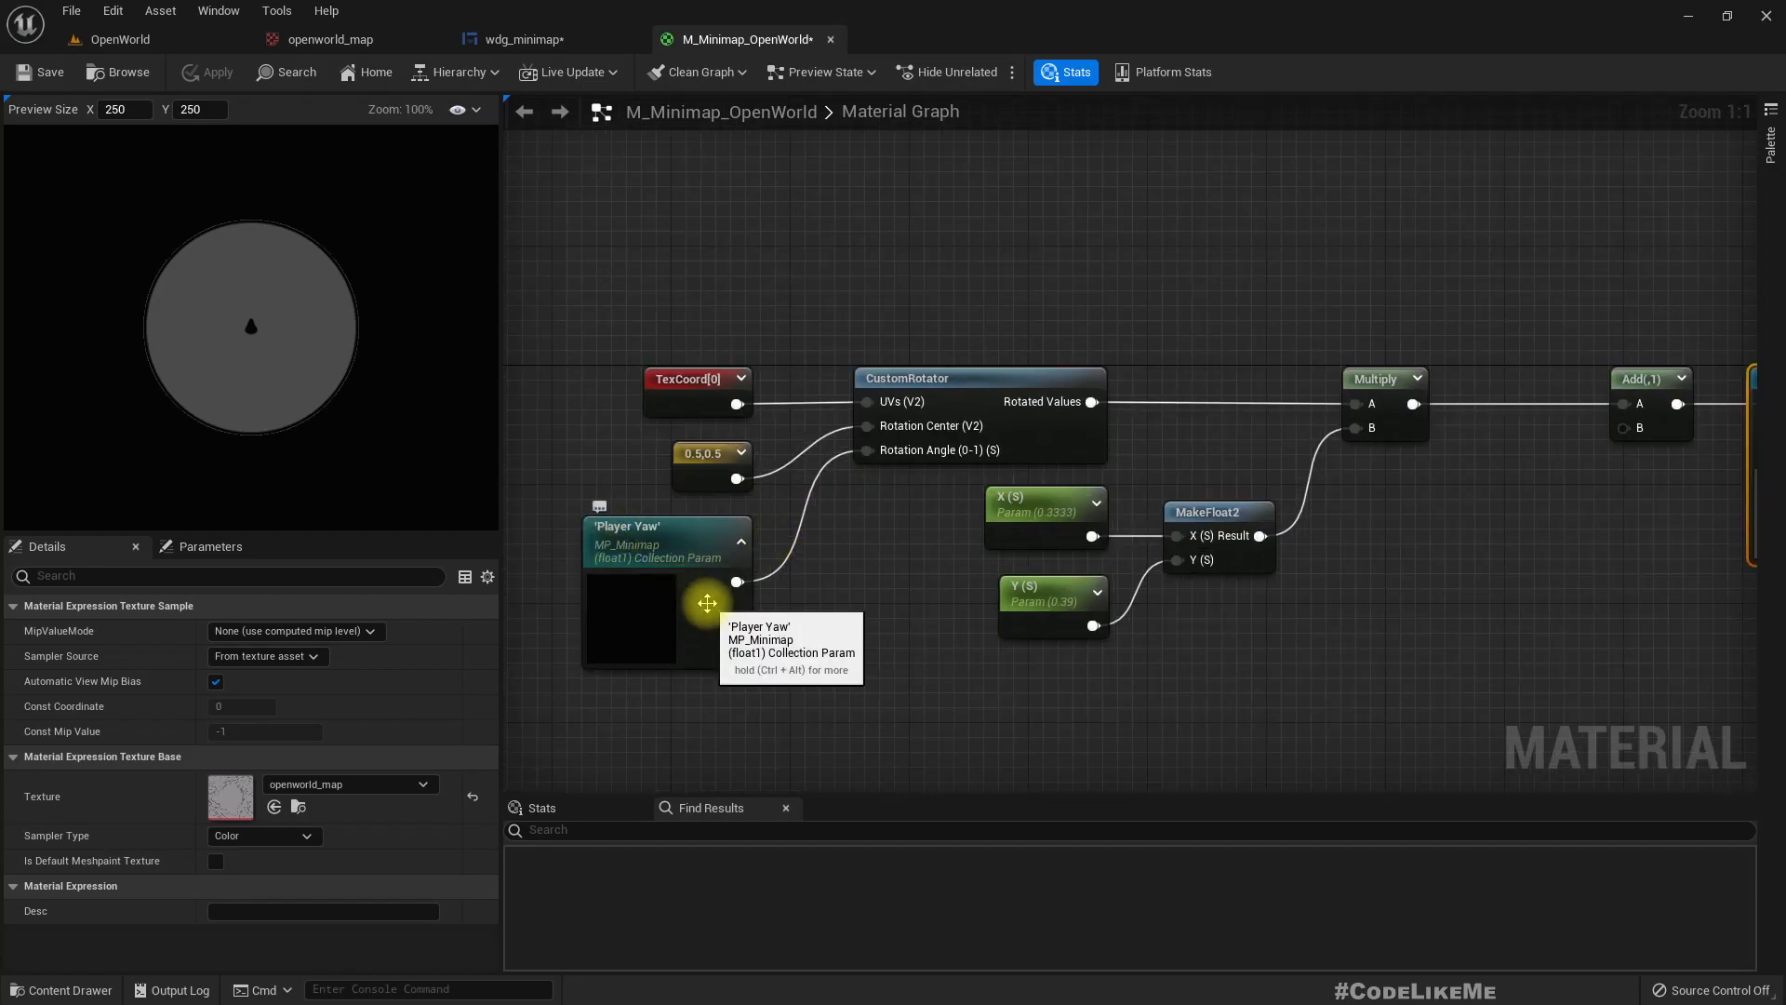
pyautogui.moveTo(1457, 582); pyautogui.dragTo(1250, 560, button='right')
pyautogui.moveTo(693, 471); pyautogui.dragTo(1046, 640)
pyautogui.press('Delete')
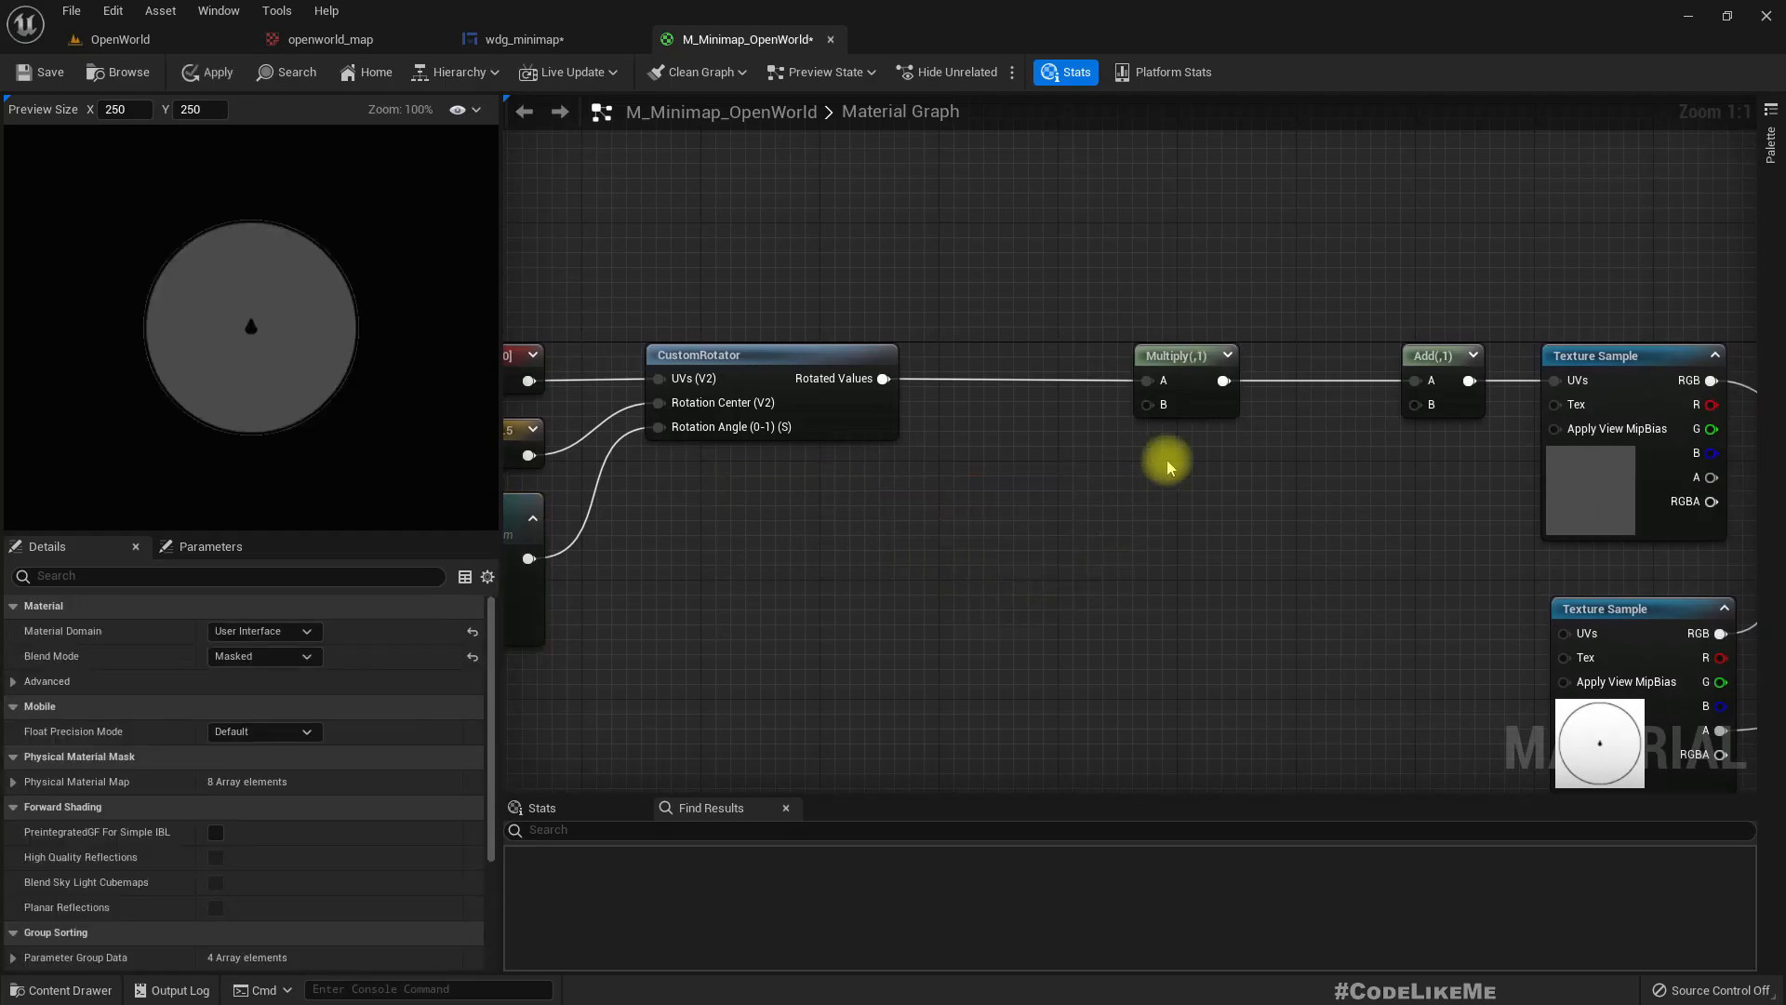
# Promote the Multiply node's B input to a parameter named Scale and place it below the CustomRotator node
pyautogui.rightClick(1157, 410)
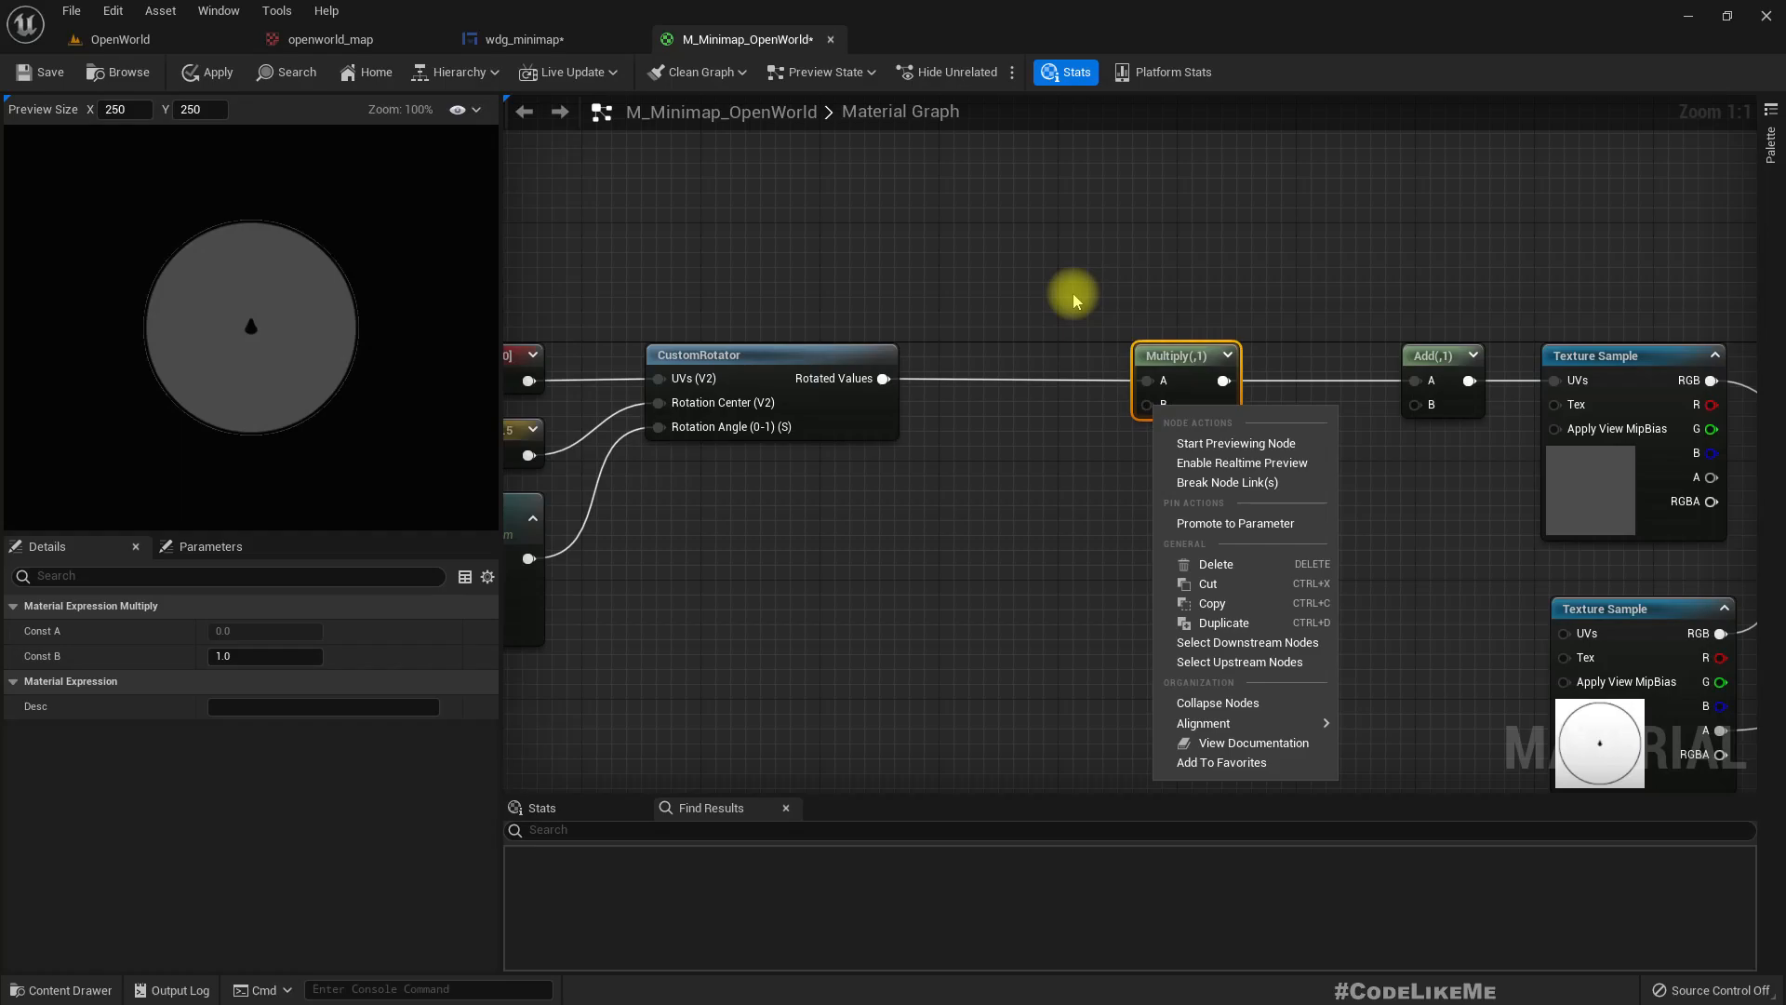
pyautogui.click(1228, 523)
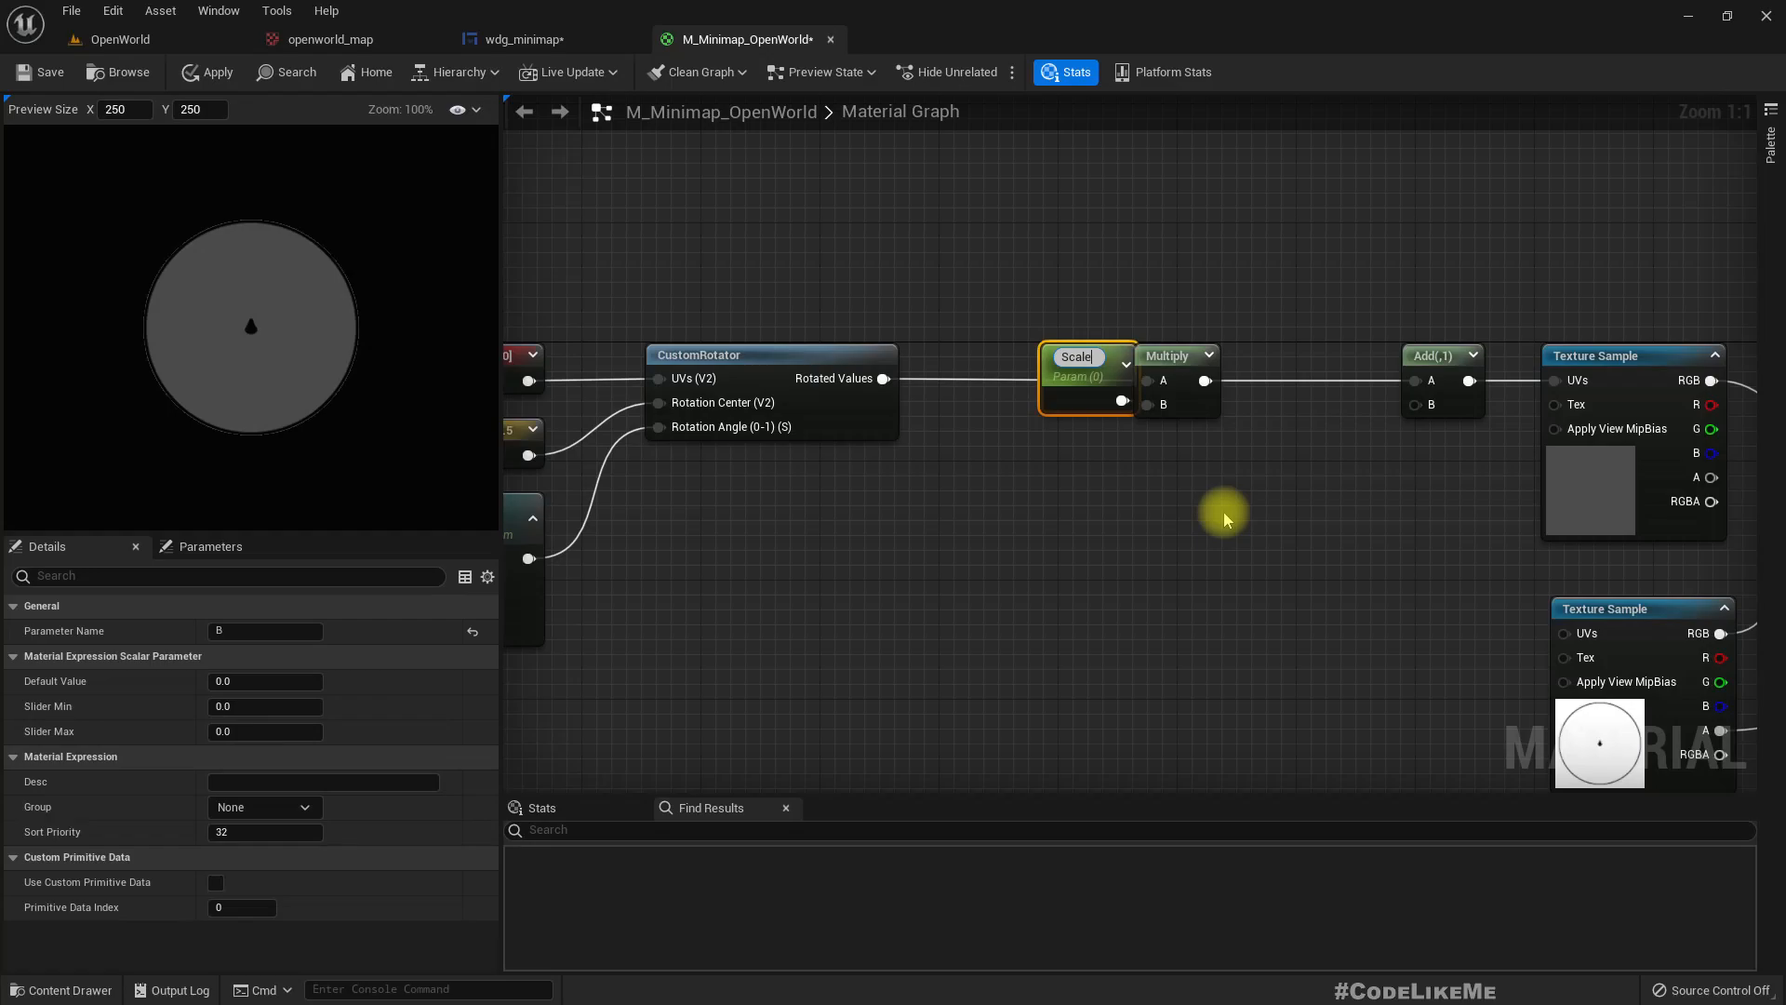
pyautogui.moveTo(1072, 372); pyautogui.dragTo(882, 536)
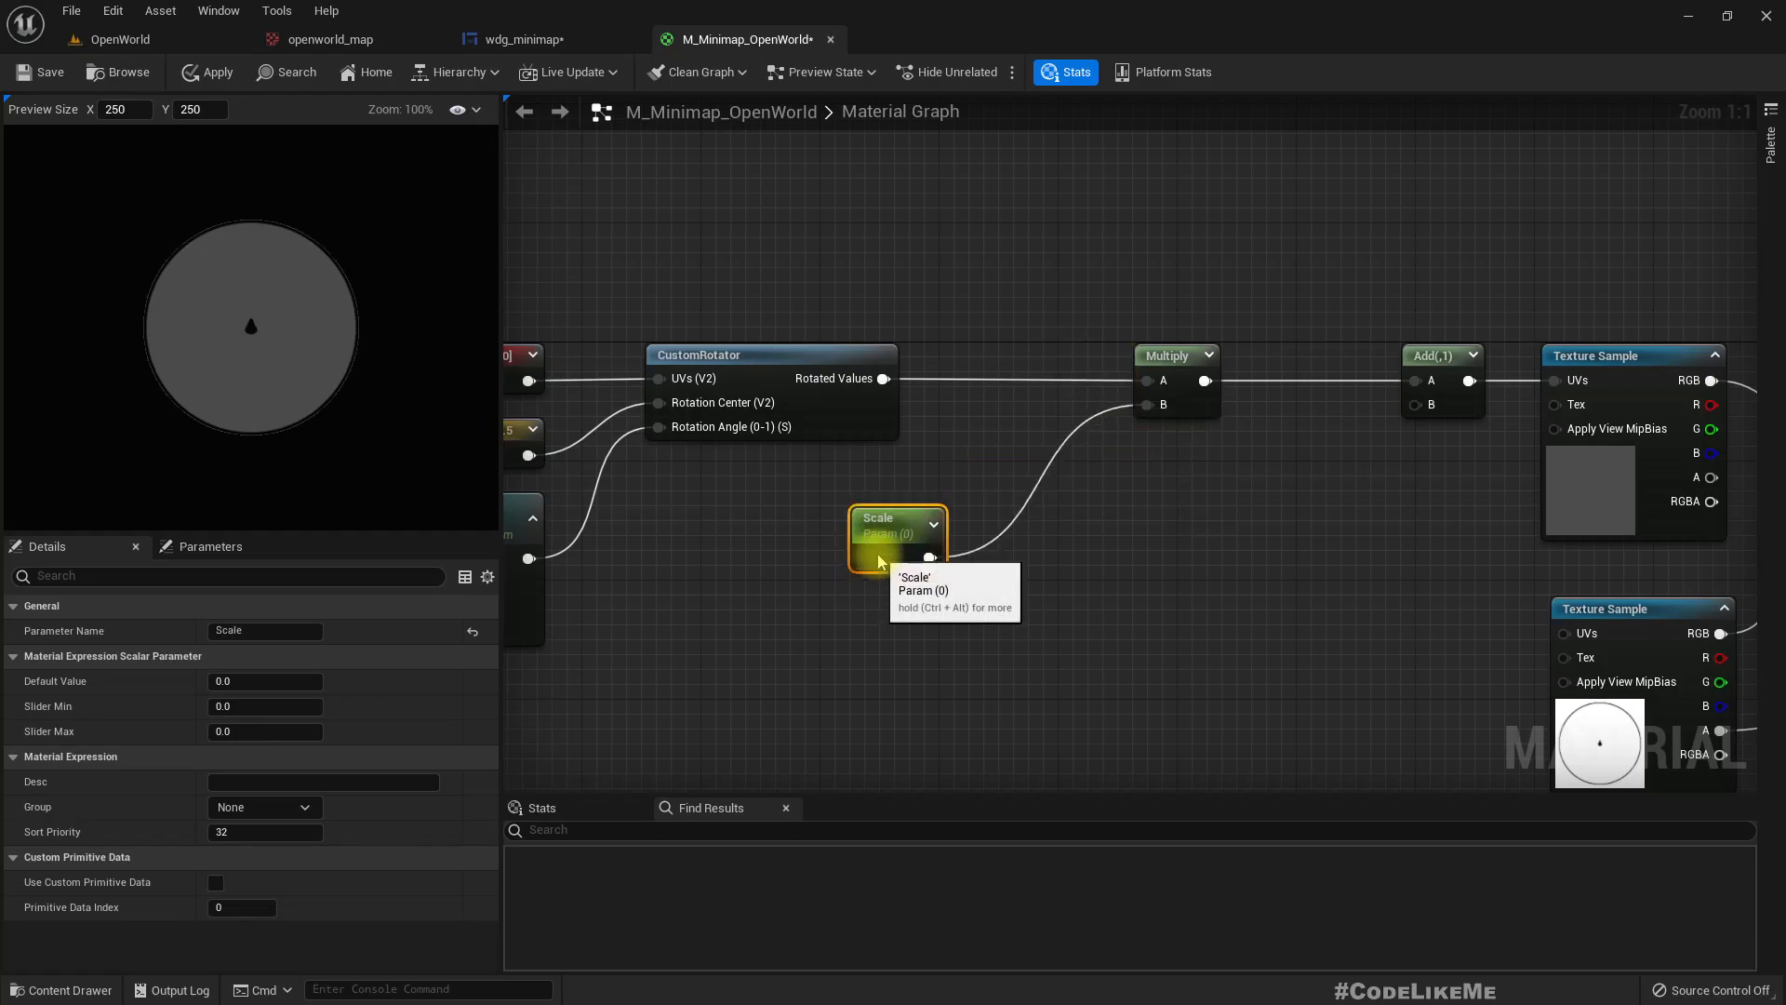
# Set Const B of the Add node before the map Texture Sample to 0
pyautogui.moveTo(1093, 625); pyautogui.dragTo(1004, 572, button='right')
pyautogui.click(1363, 302)
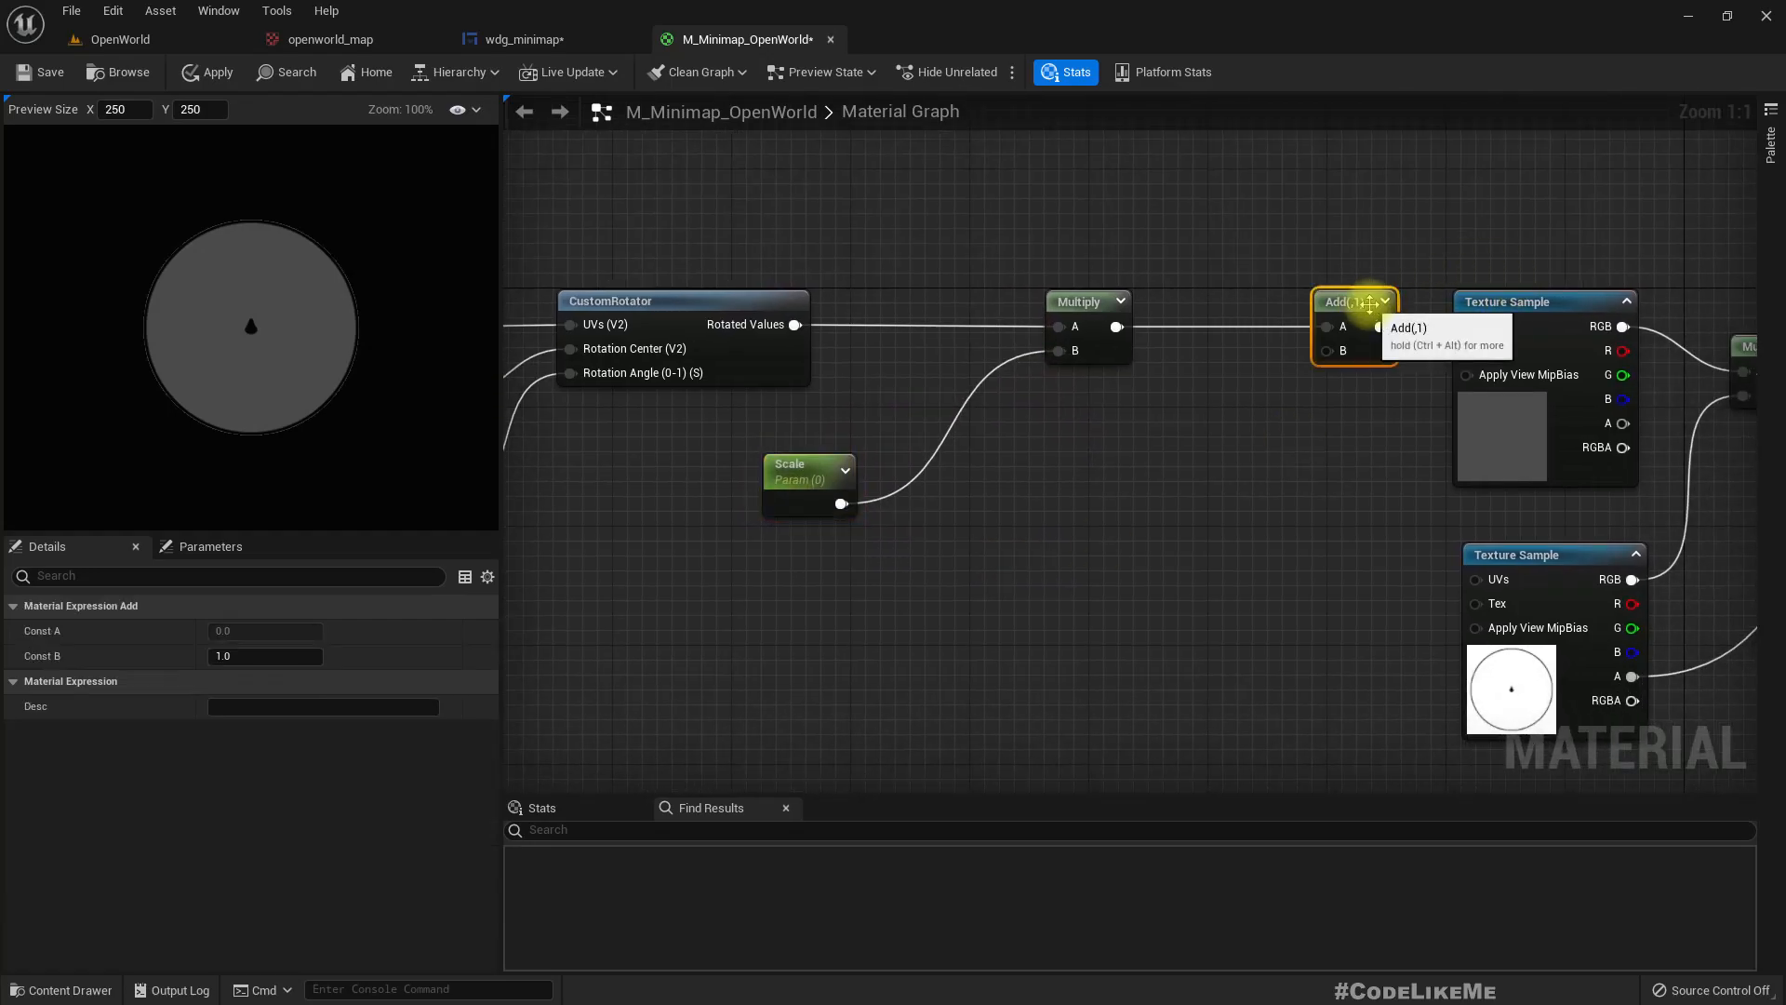
pyautogui.click(299, 655)
pyautogui.write('0')
pyautogui.press('Return')
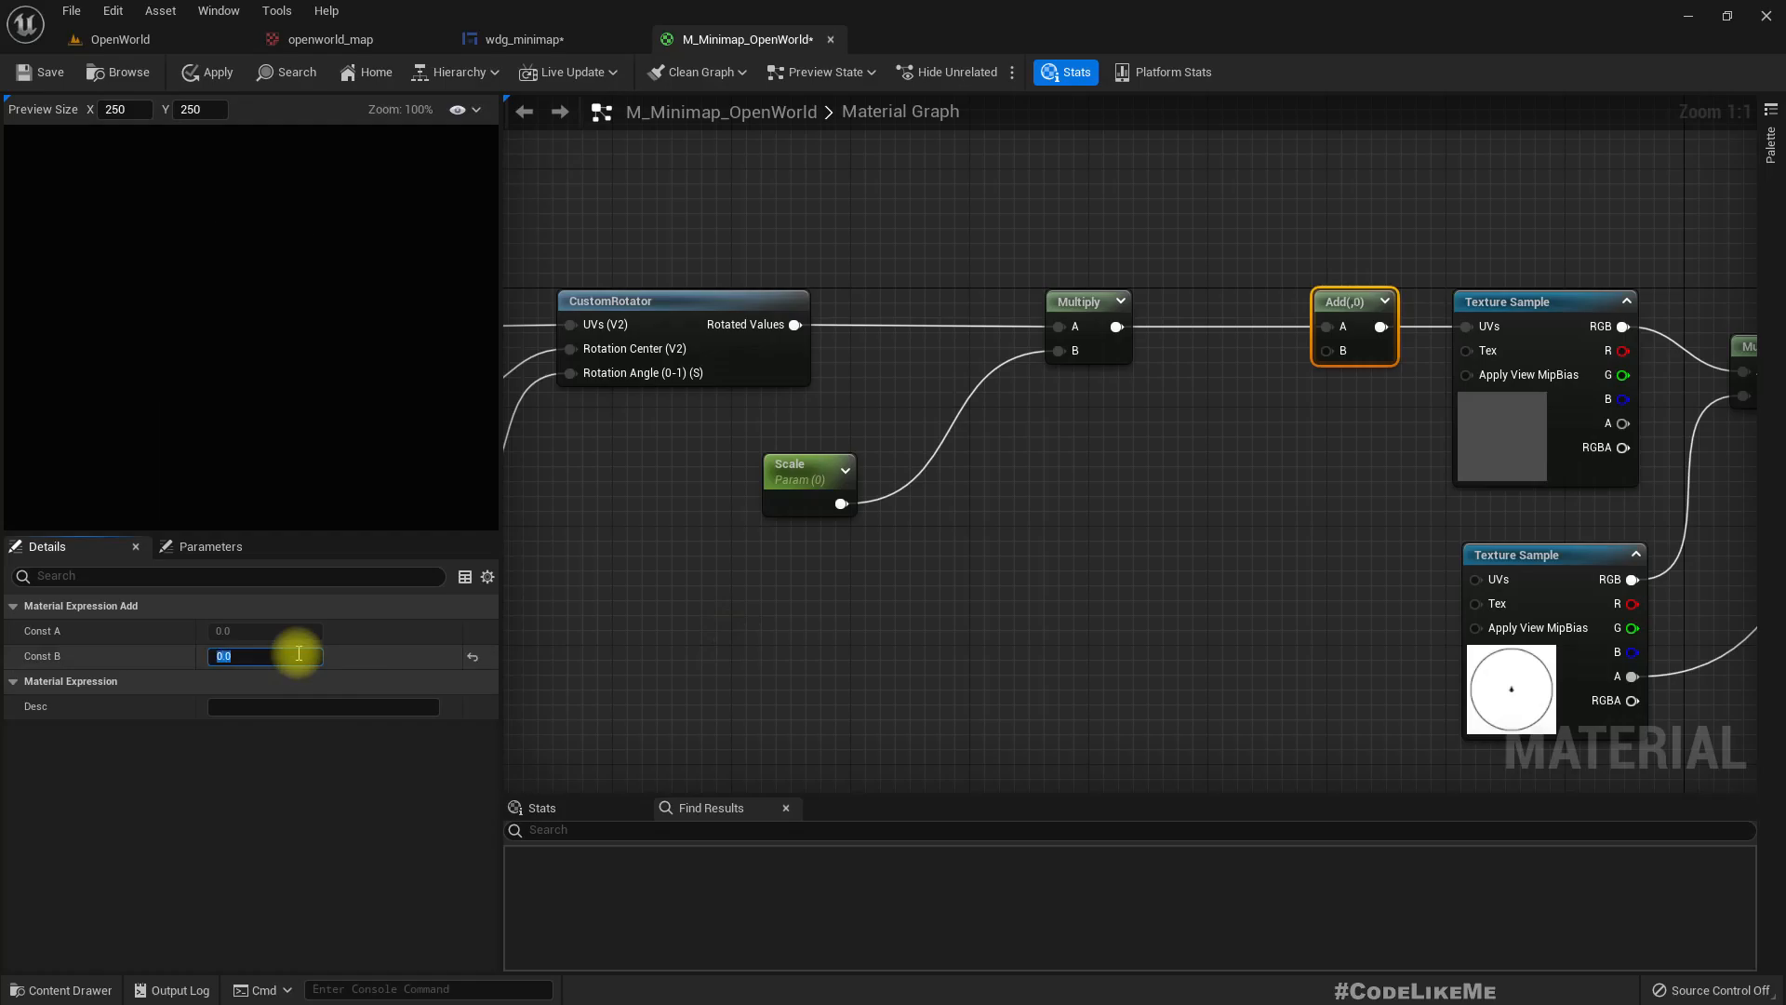
# Set the Scale parameter's default value to 1 and apply the material changes
pyautogui.moveTo(933, 553); pyautogui.dragTo(1107, 533, button='right')
pyautogui.click(968, 465)
pyautogui.click(289, 683)
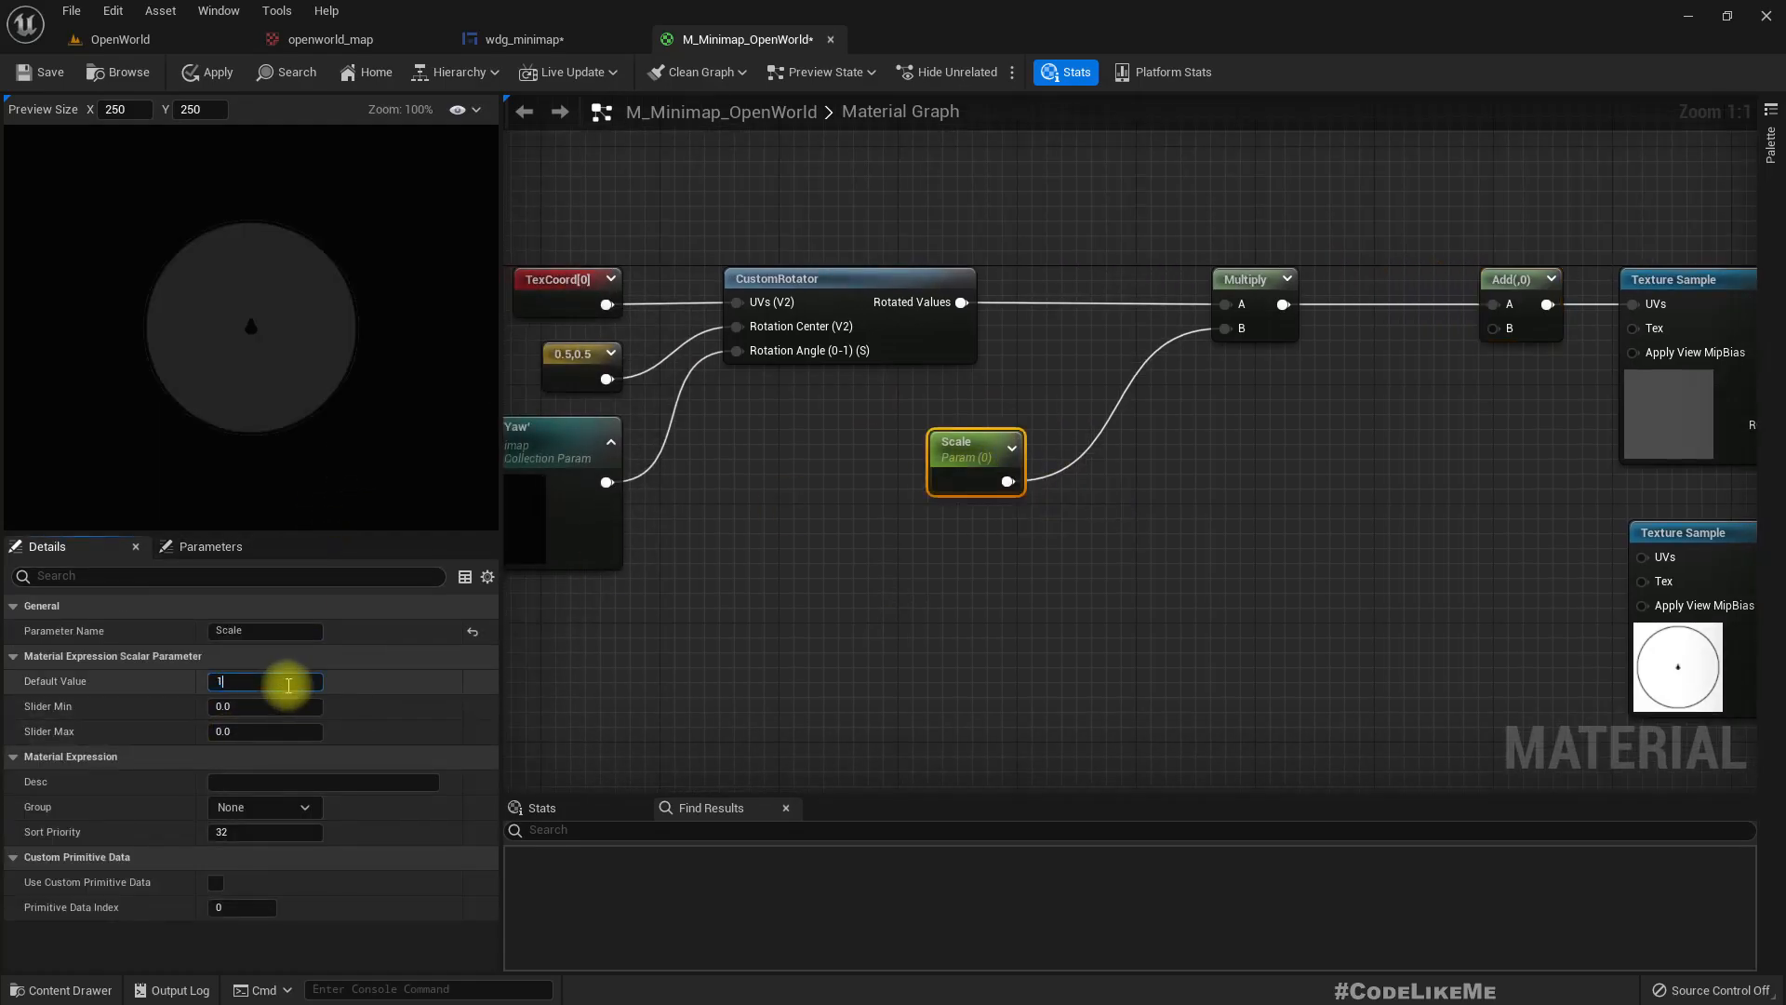
pyautogui.write('1')
pyautogui.press('Return')
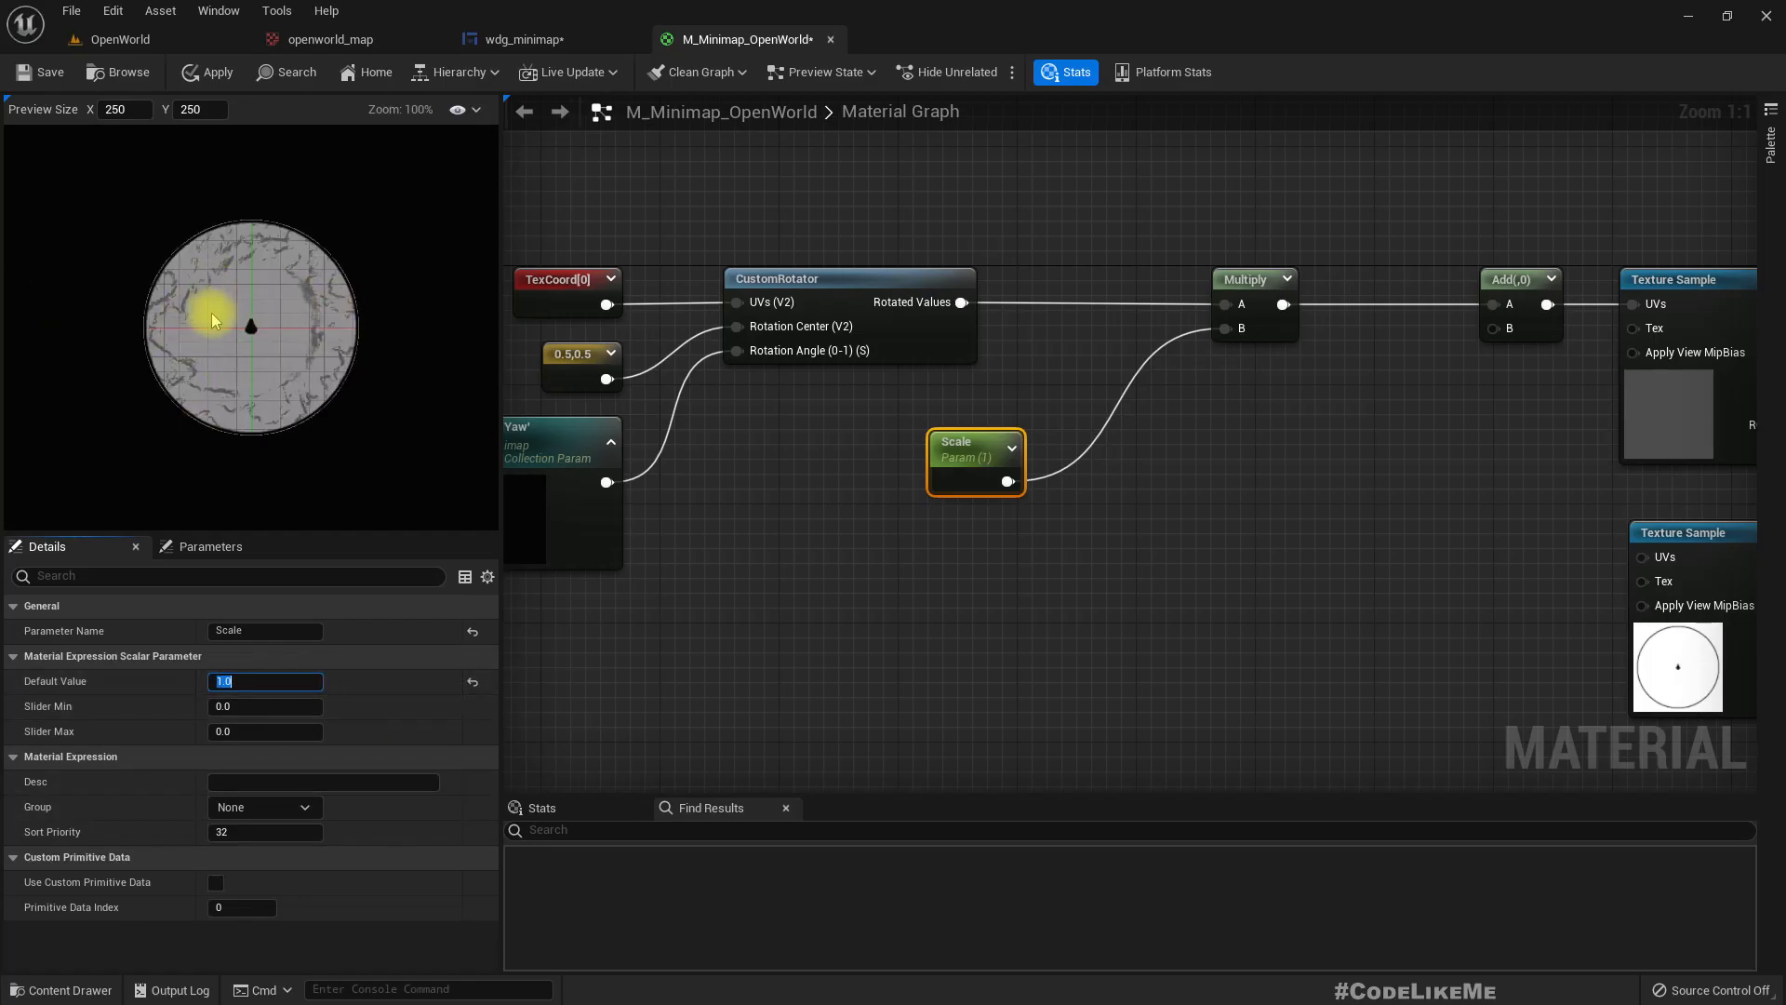
pyautogui.click(210, 73)
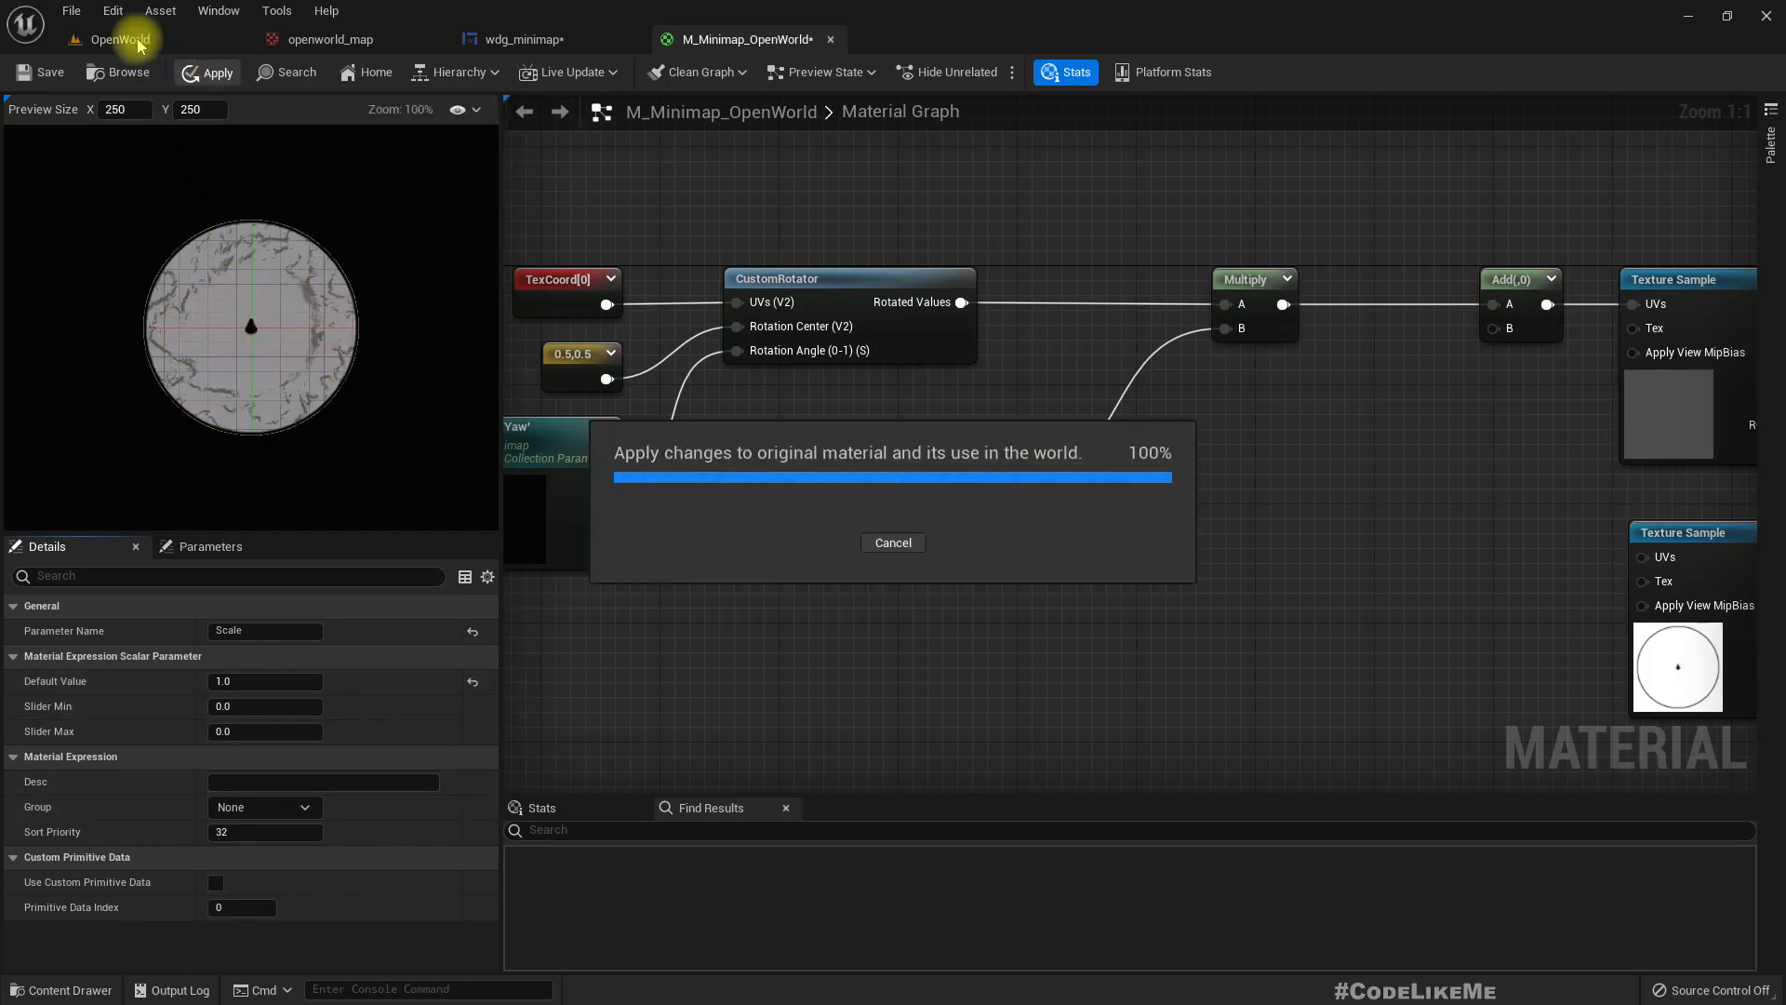
# Play the OpenWorld level, run the character around to check the minimap, stop the play session, and widen the viewport
pyautogui.click(140, 42)
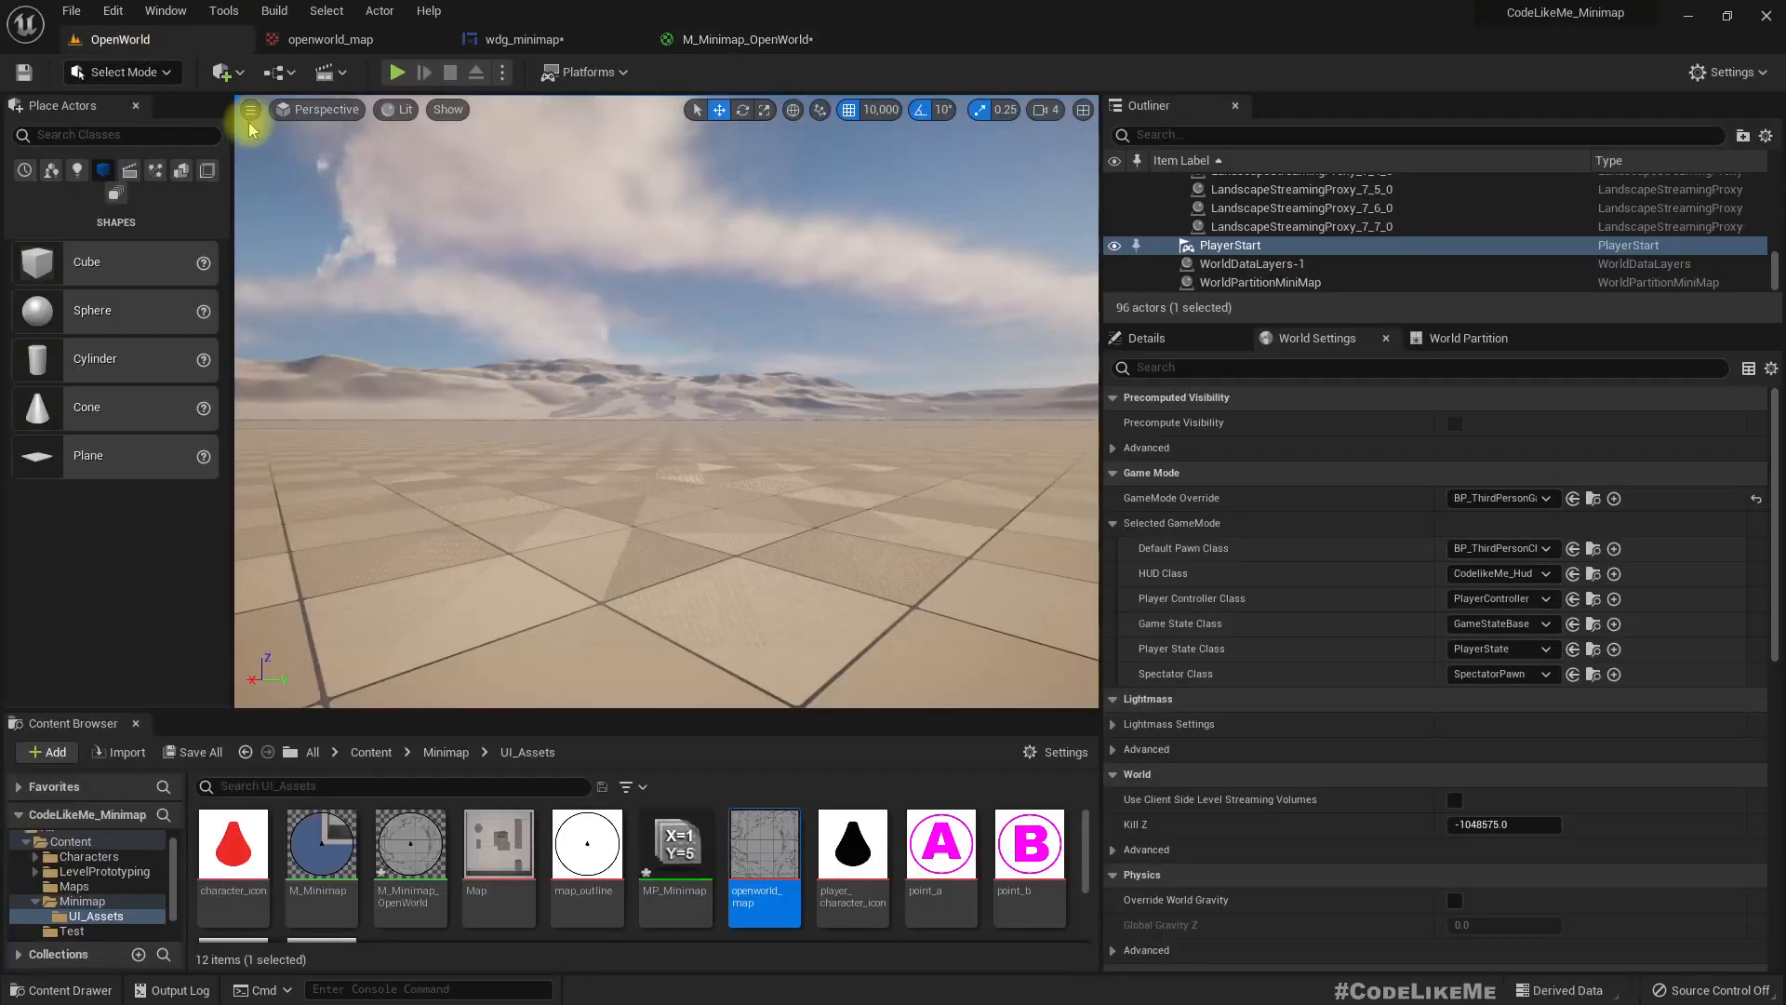
pyautogui.click(397, 72)
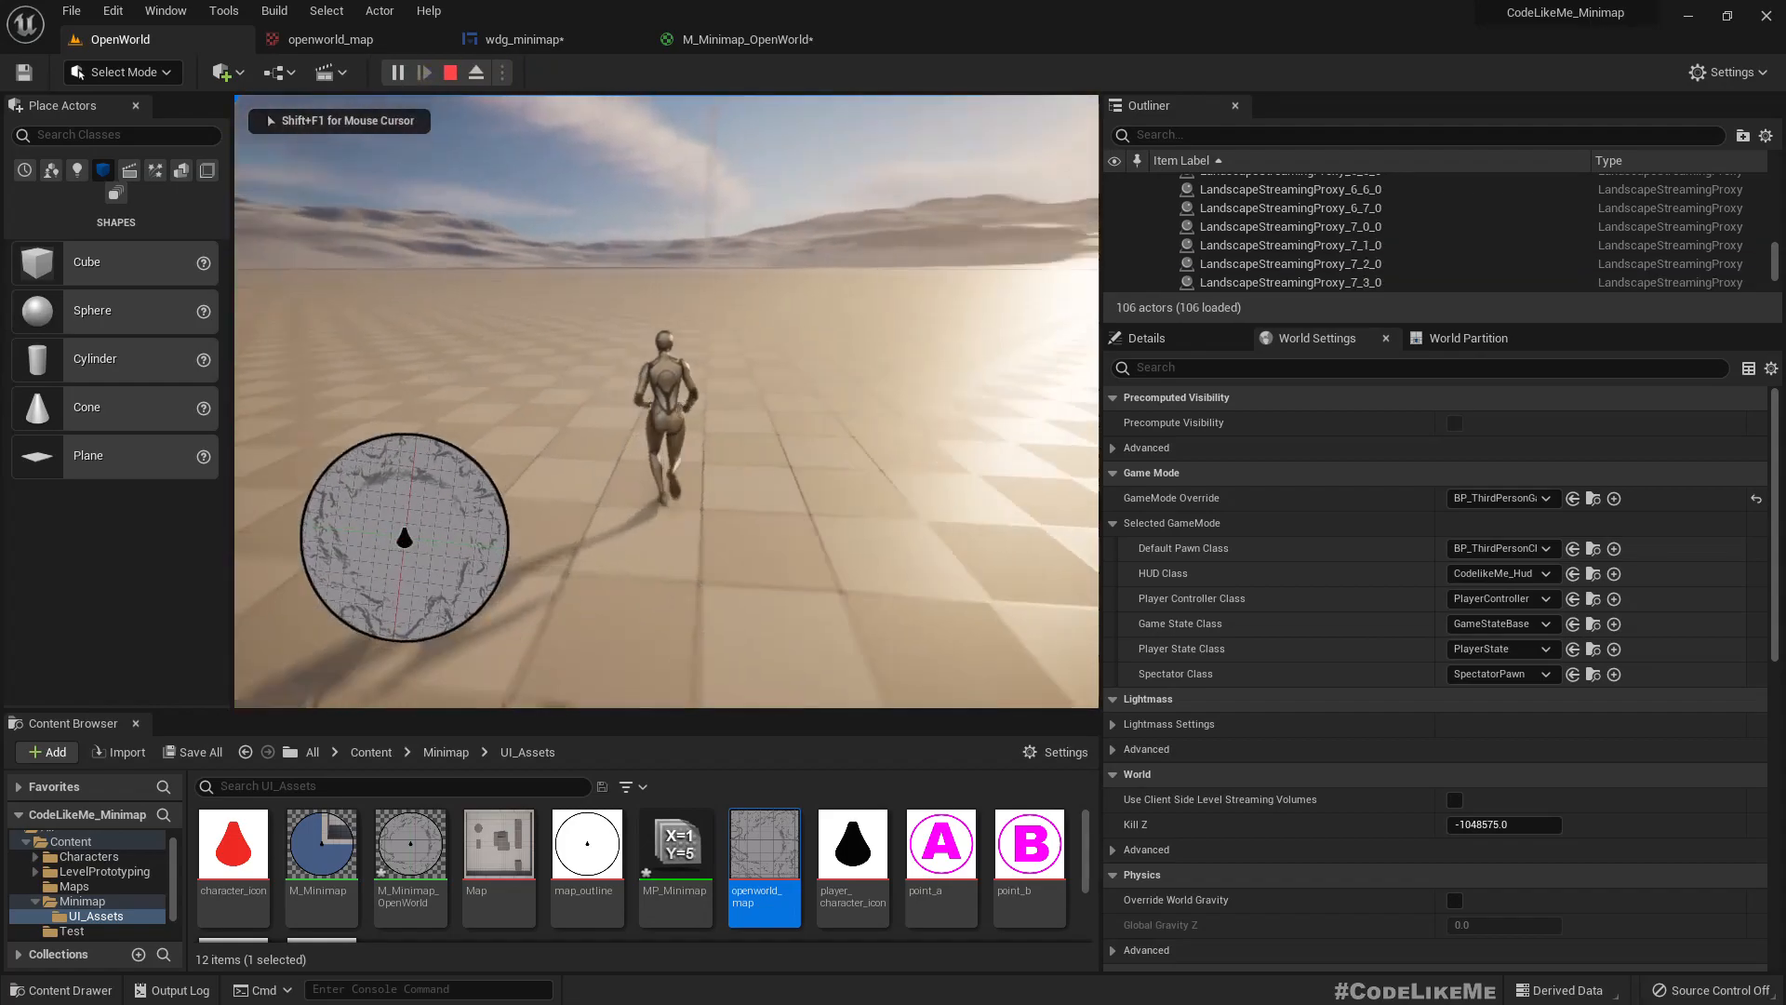
pyautogui.press('w')
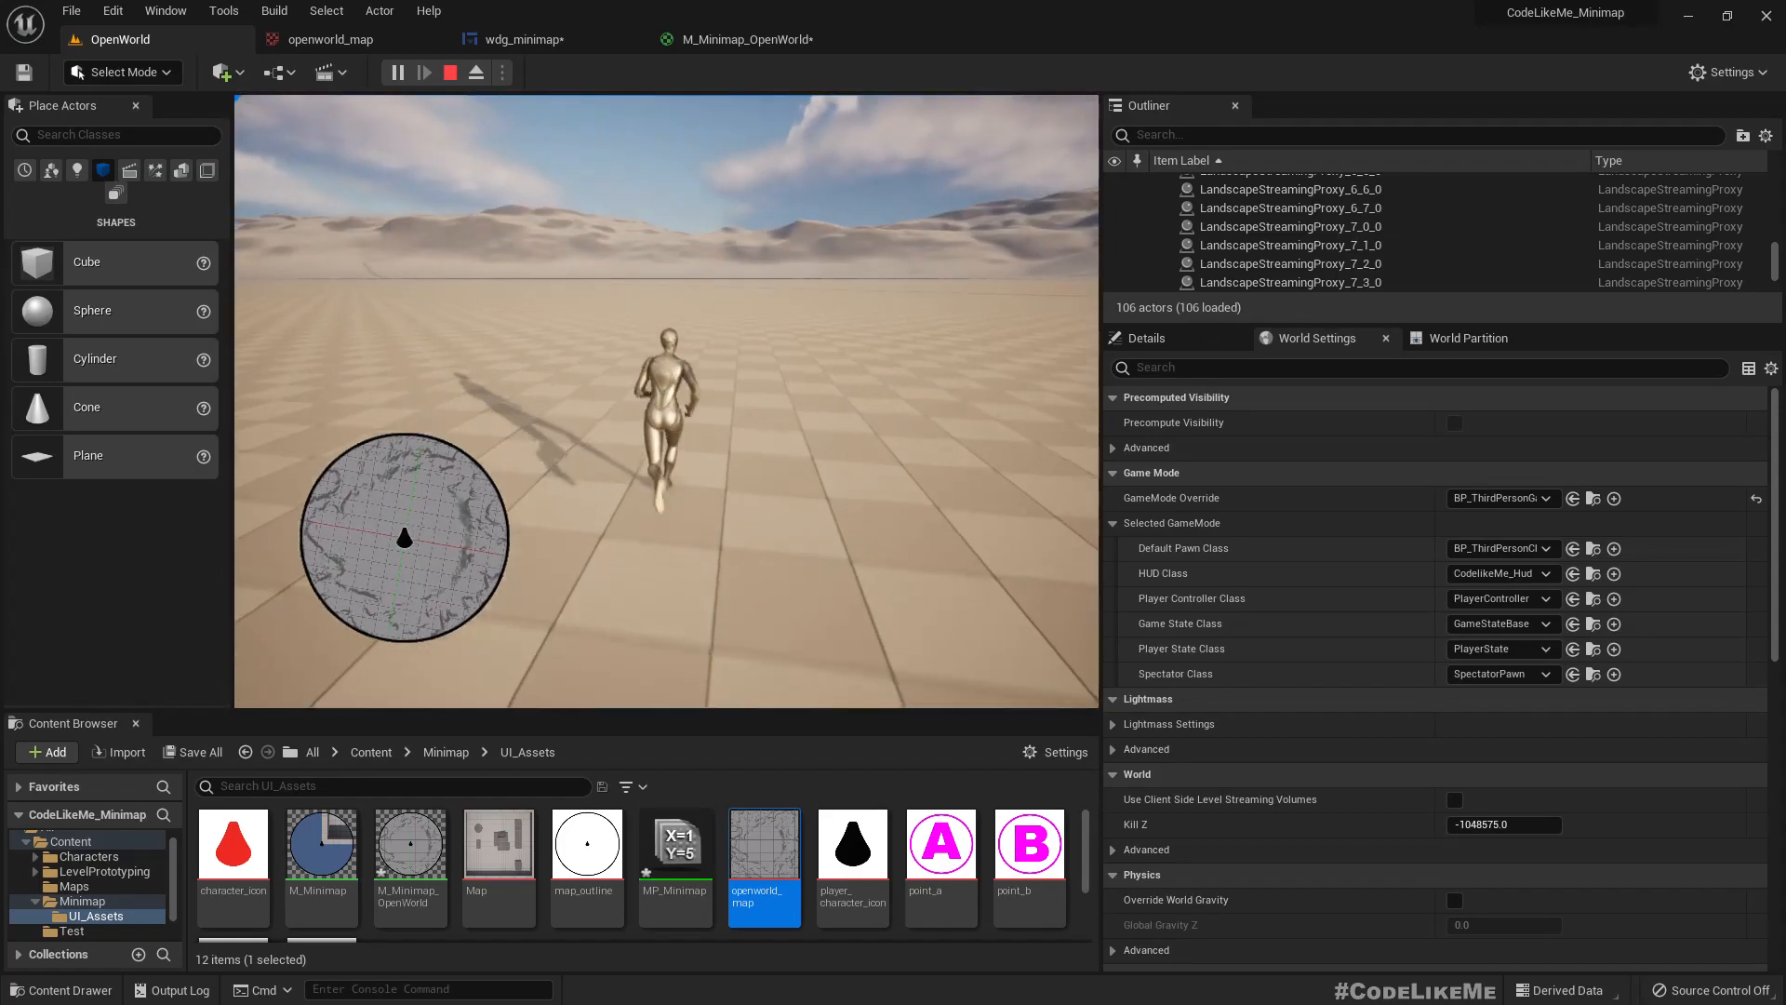
pyautogui.press('Escape')
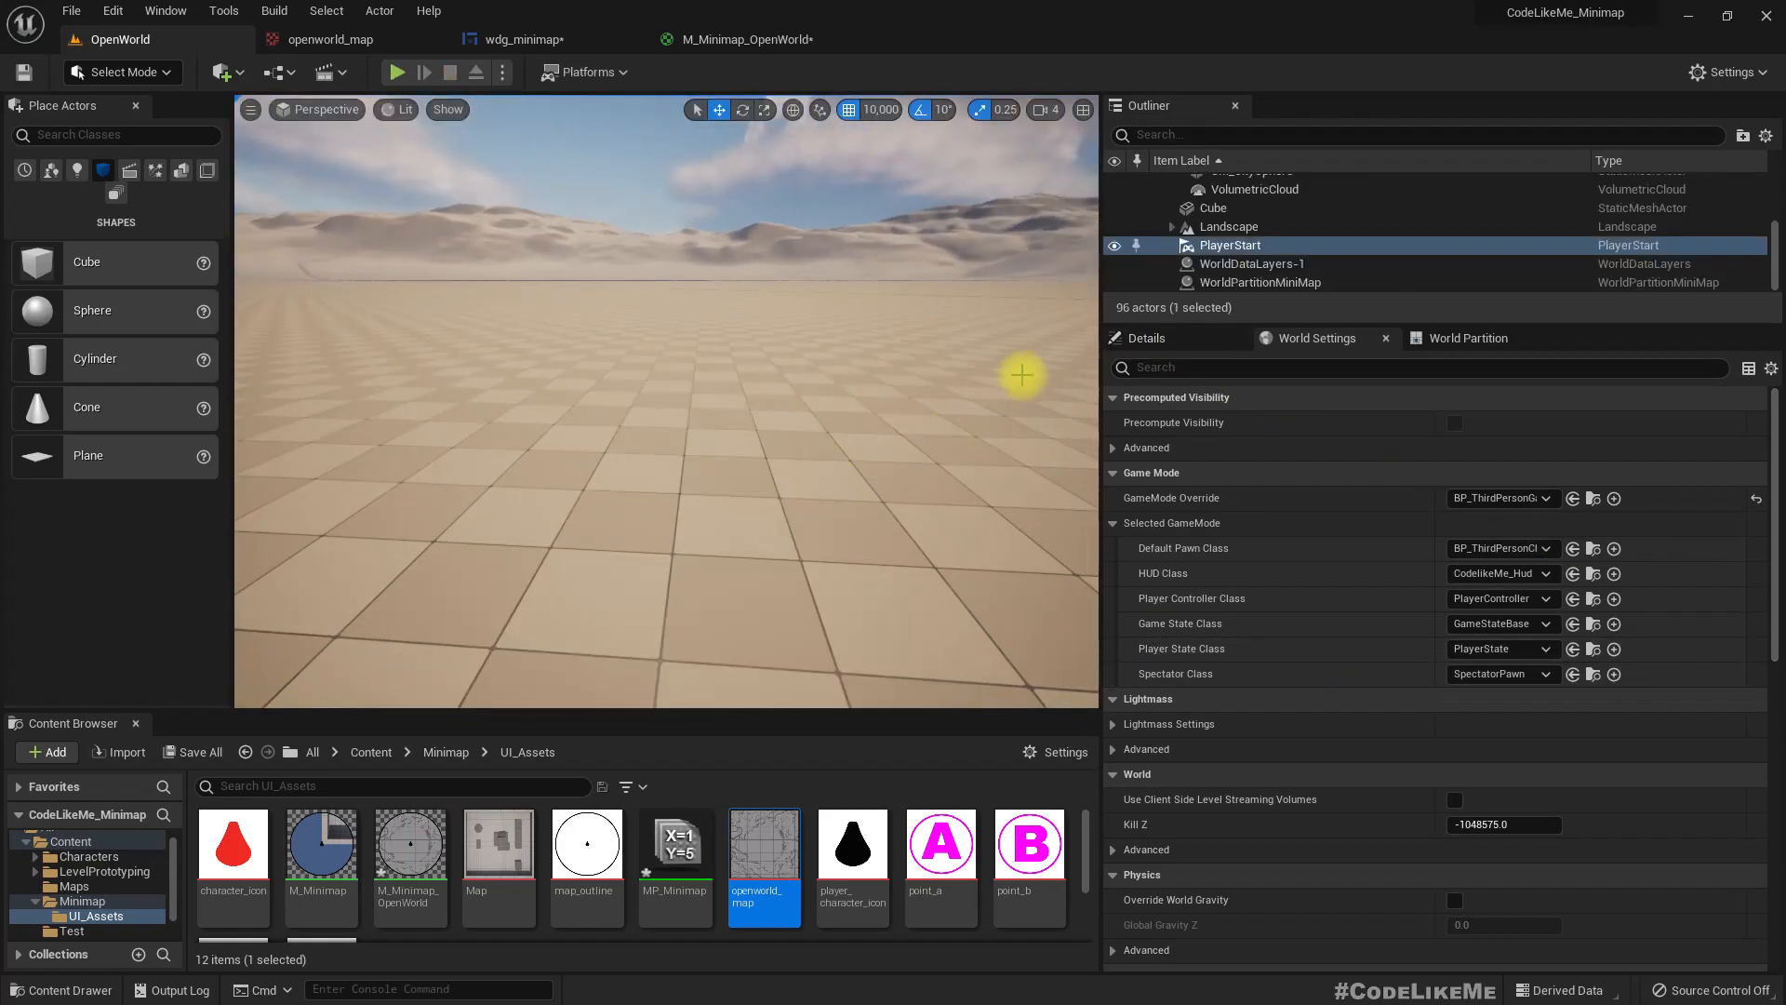
pyautogui.moveTo(1103, 351); pyautogui.dragTo(1306, 354)
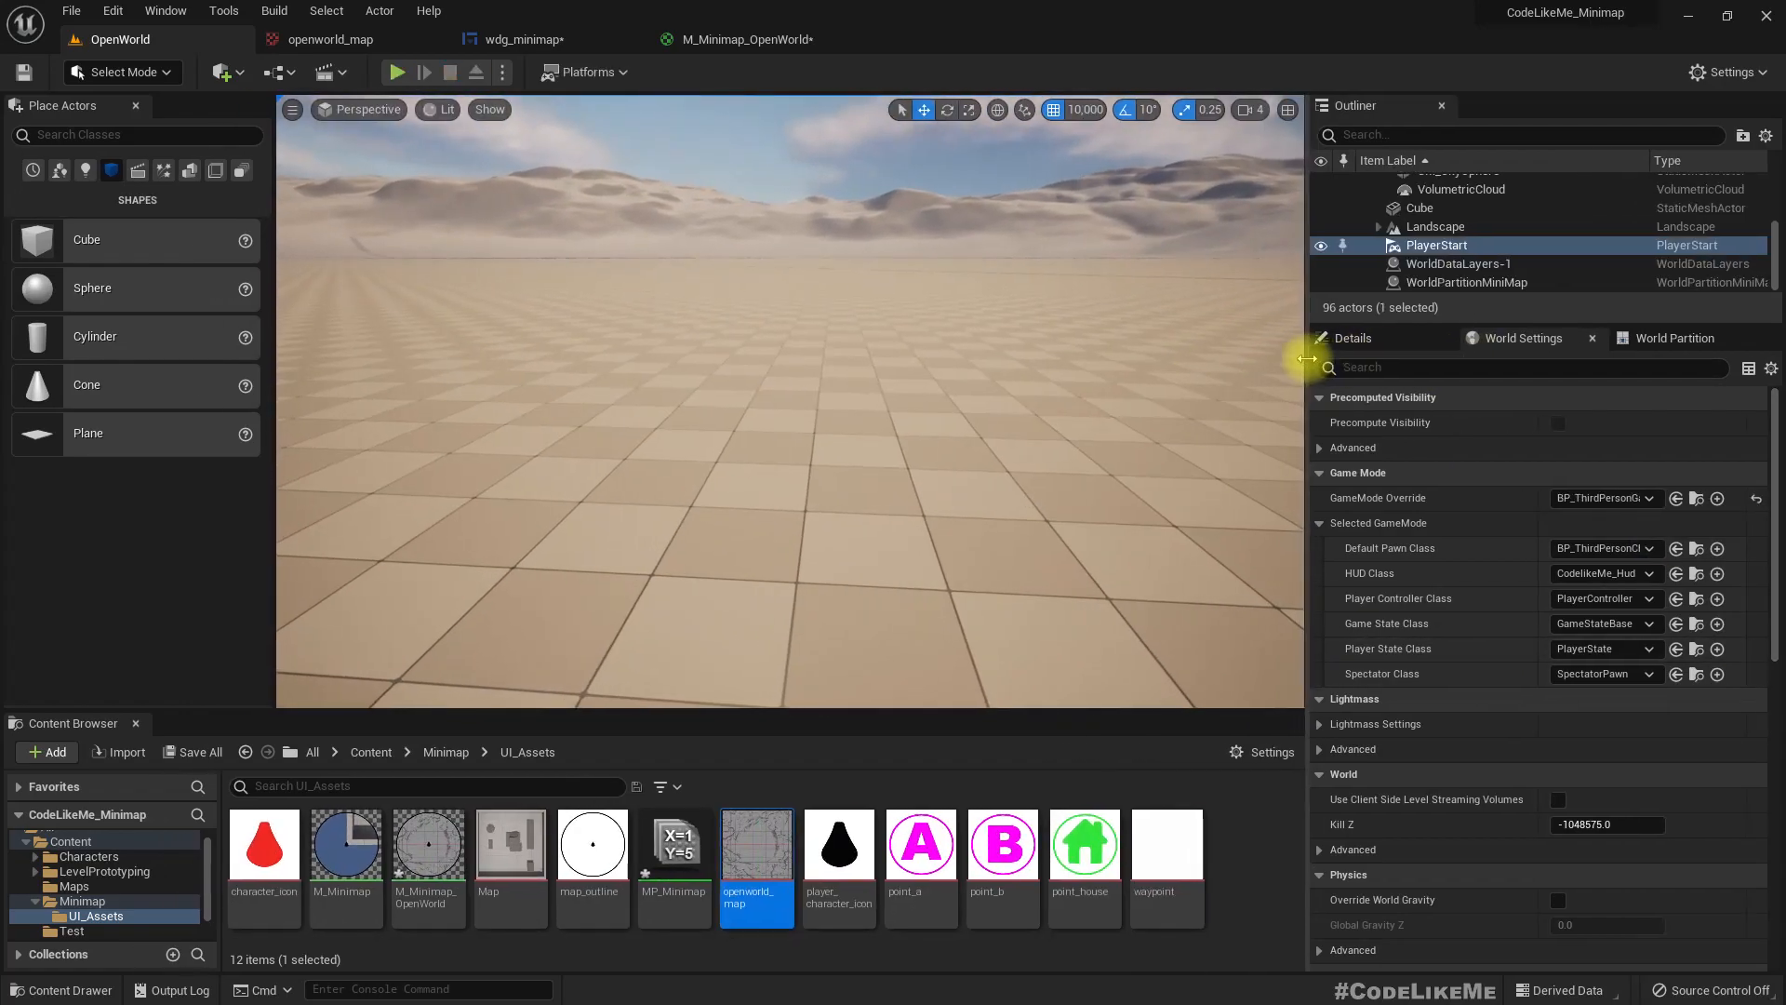
pyautogui.scroll(-3, 994, 431)
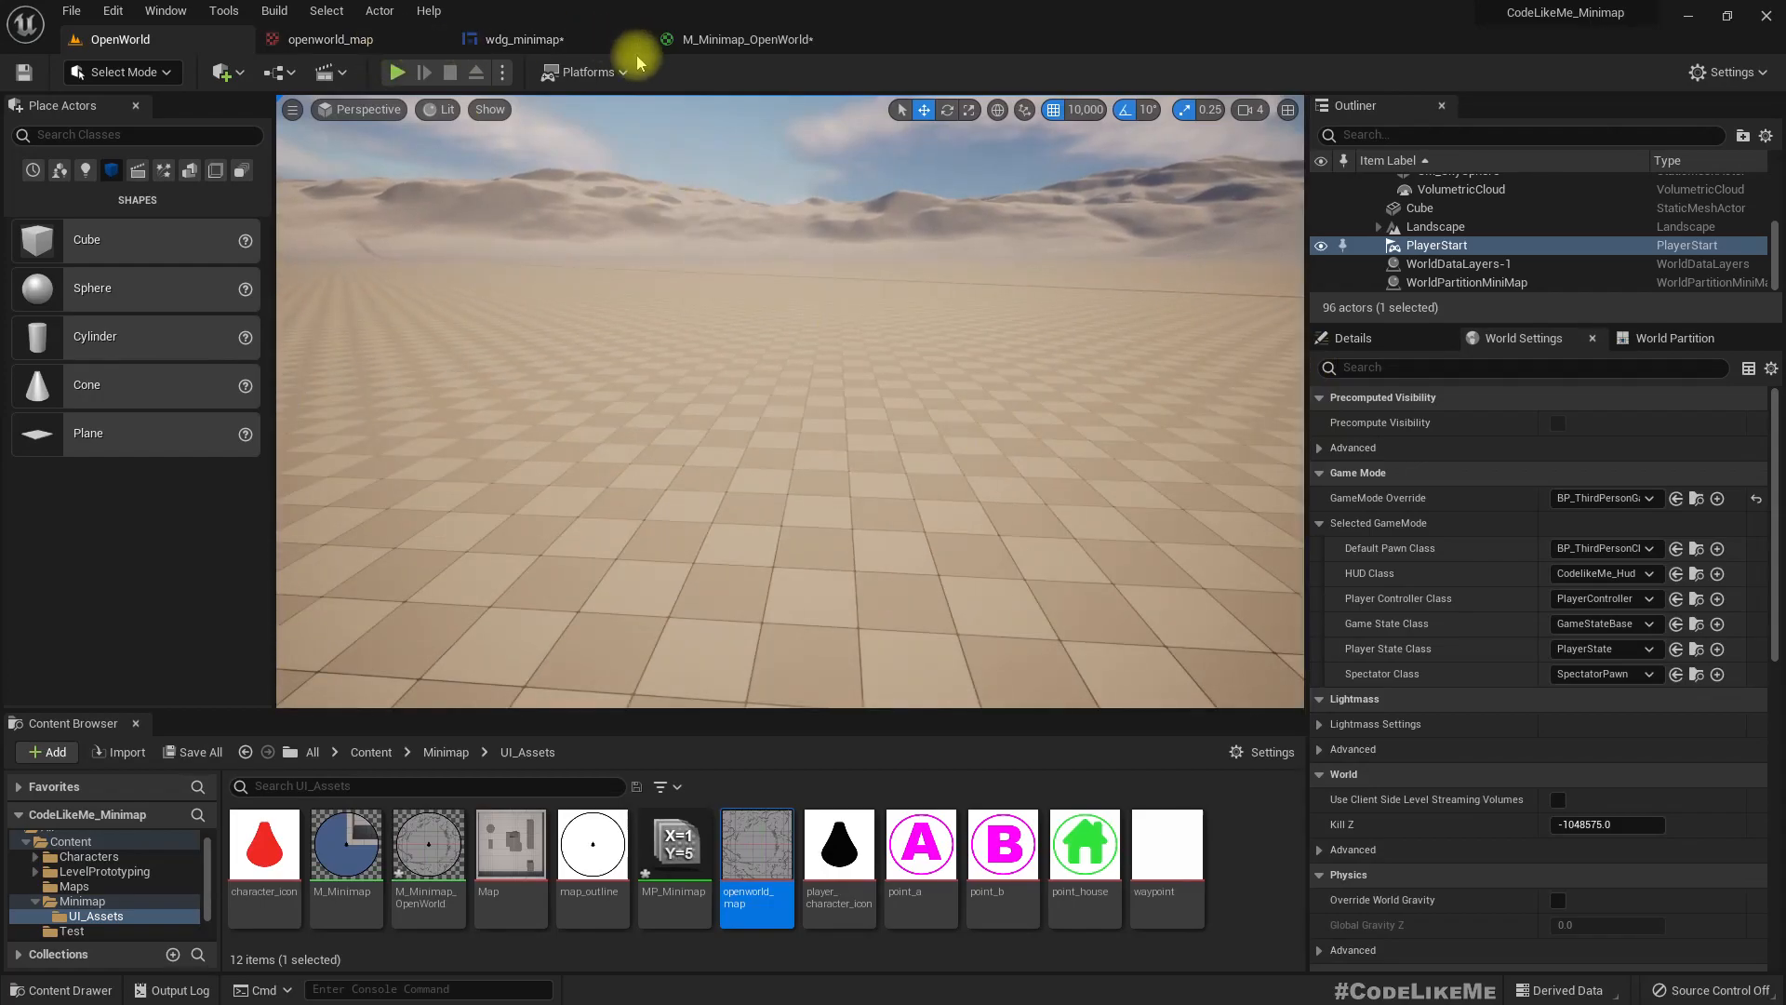
# Set the Scale parameter's default value to 0.2 in M_Minimap_OpenWorld and move its node farther from the Multiply node
pyautogui.click(712, 38)
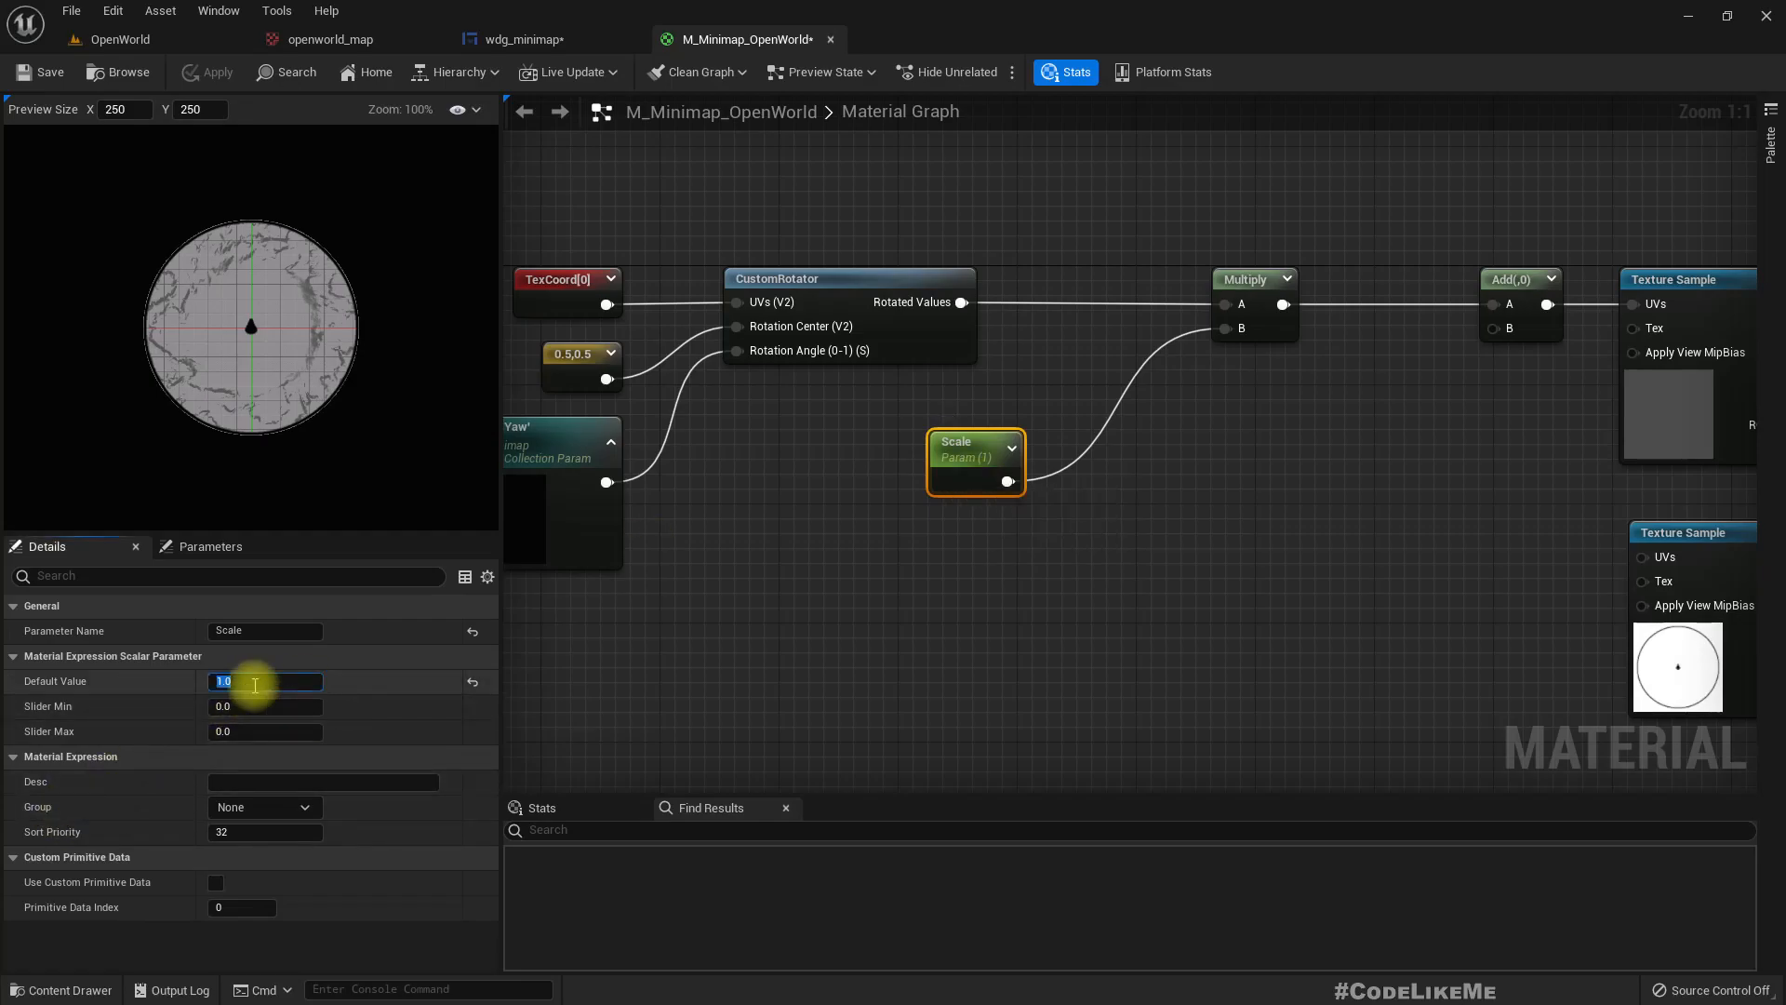
pyautogui.write('0.2')
pyautogui.press('Return')
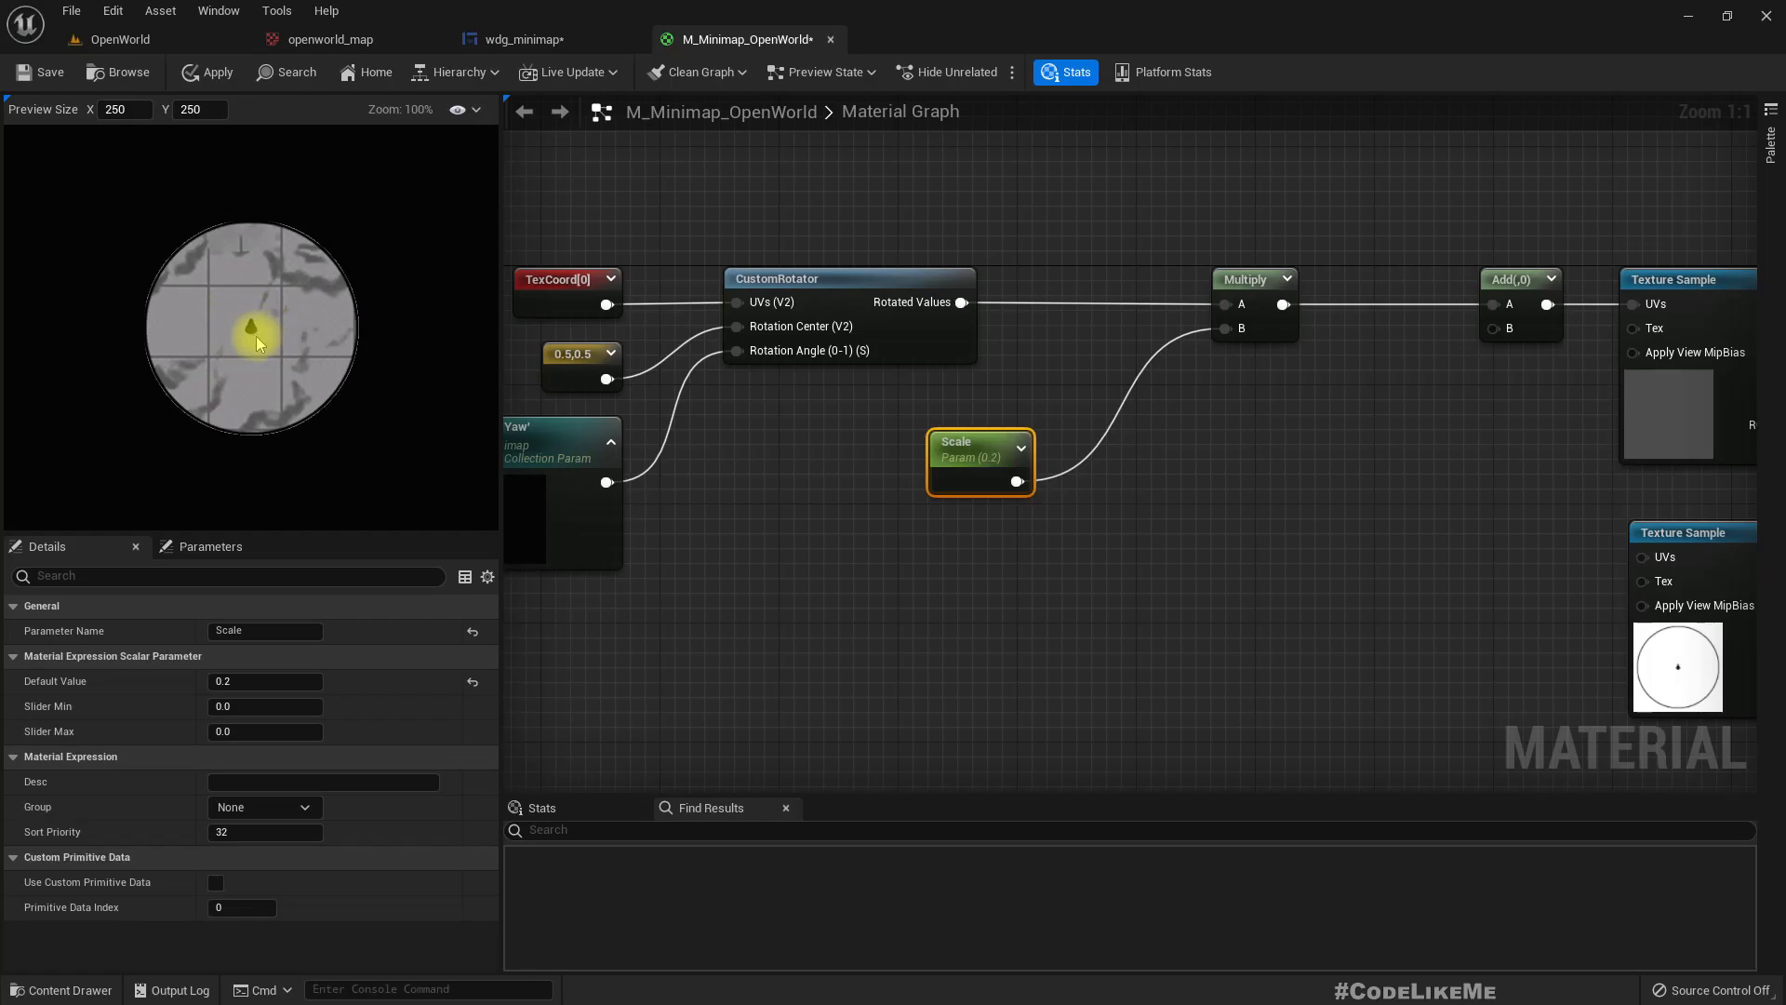
pyautogui.moveTo(1188, 491); pyautogui.dragTo(1036, 466, button='right')
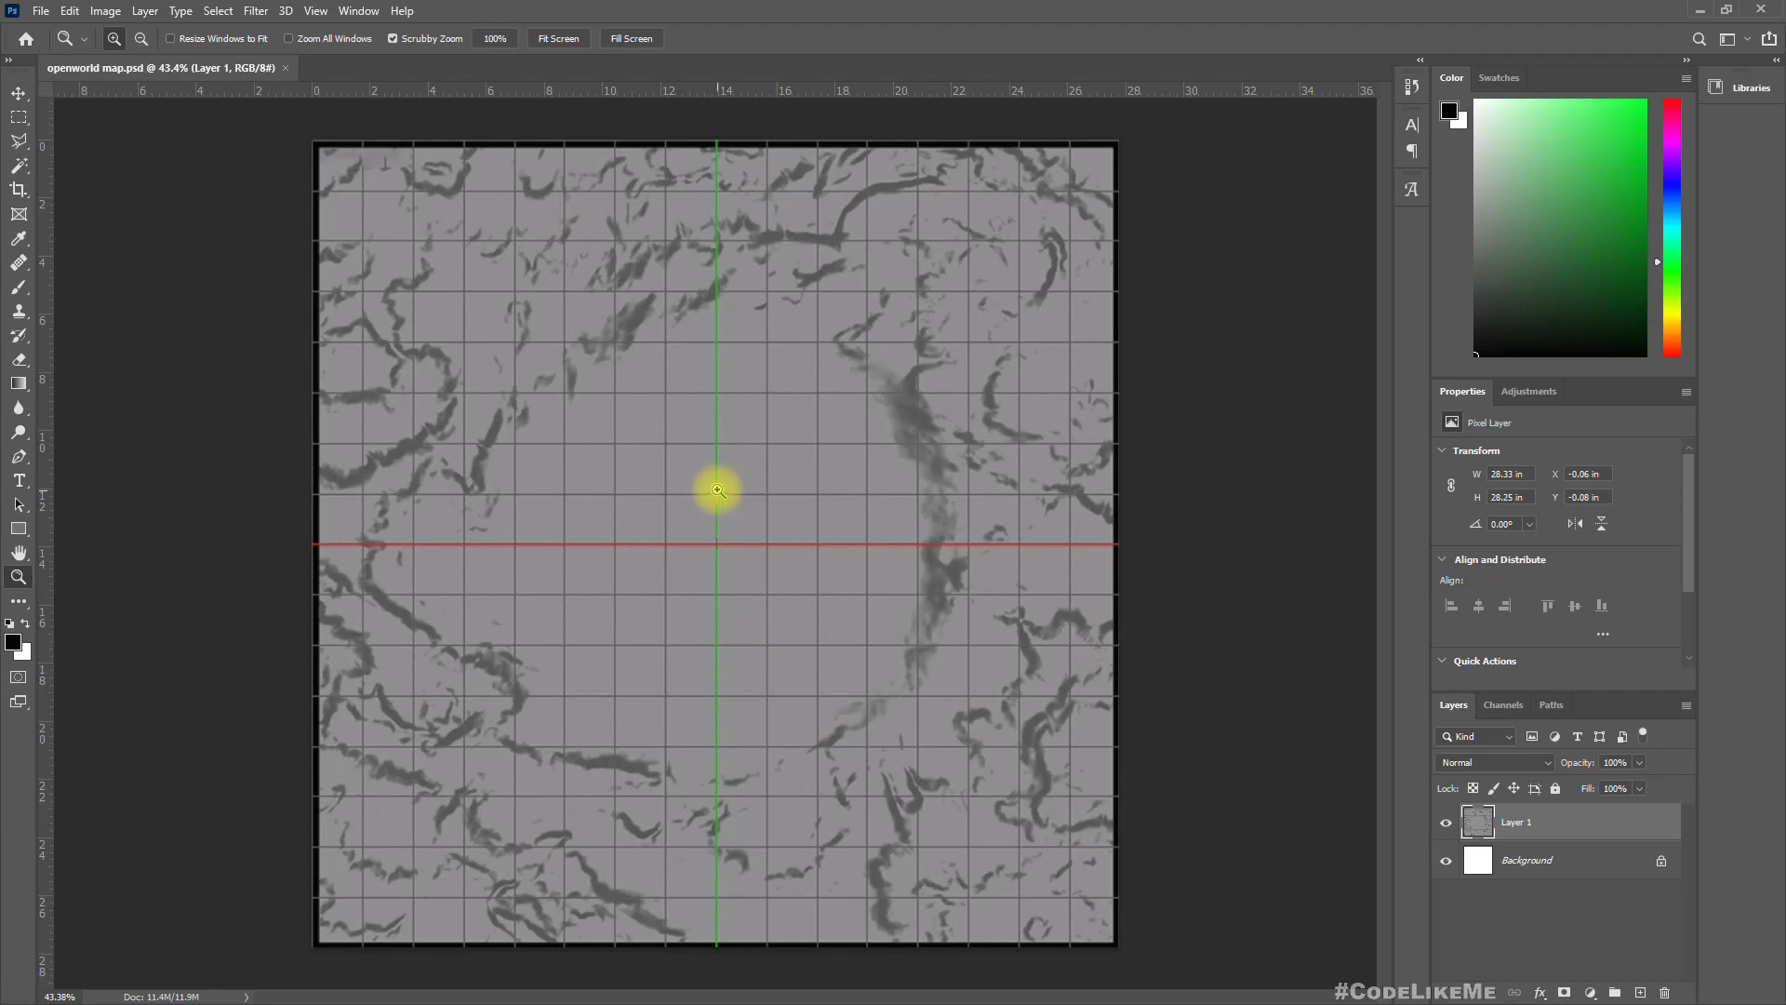
pyautogui.click(1699, 11)
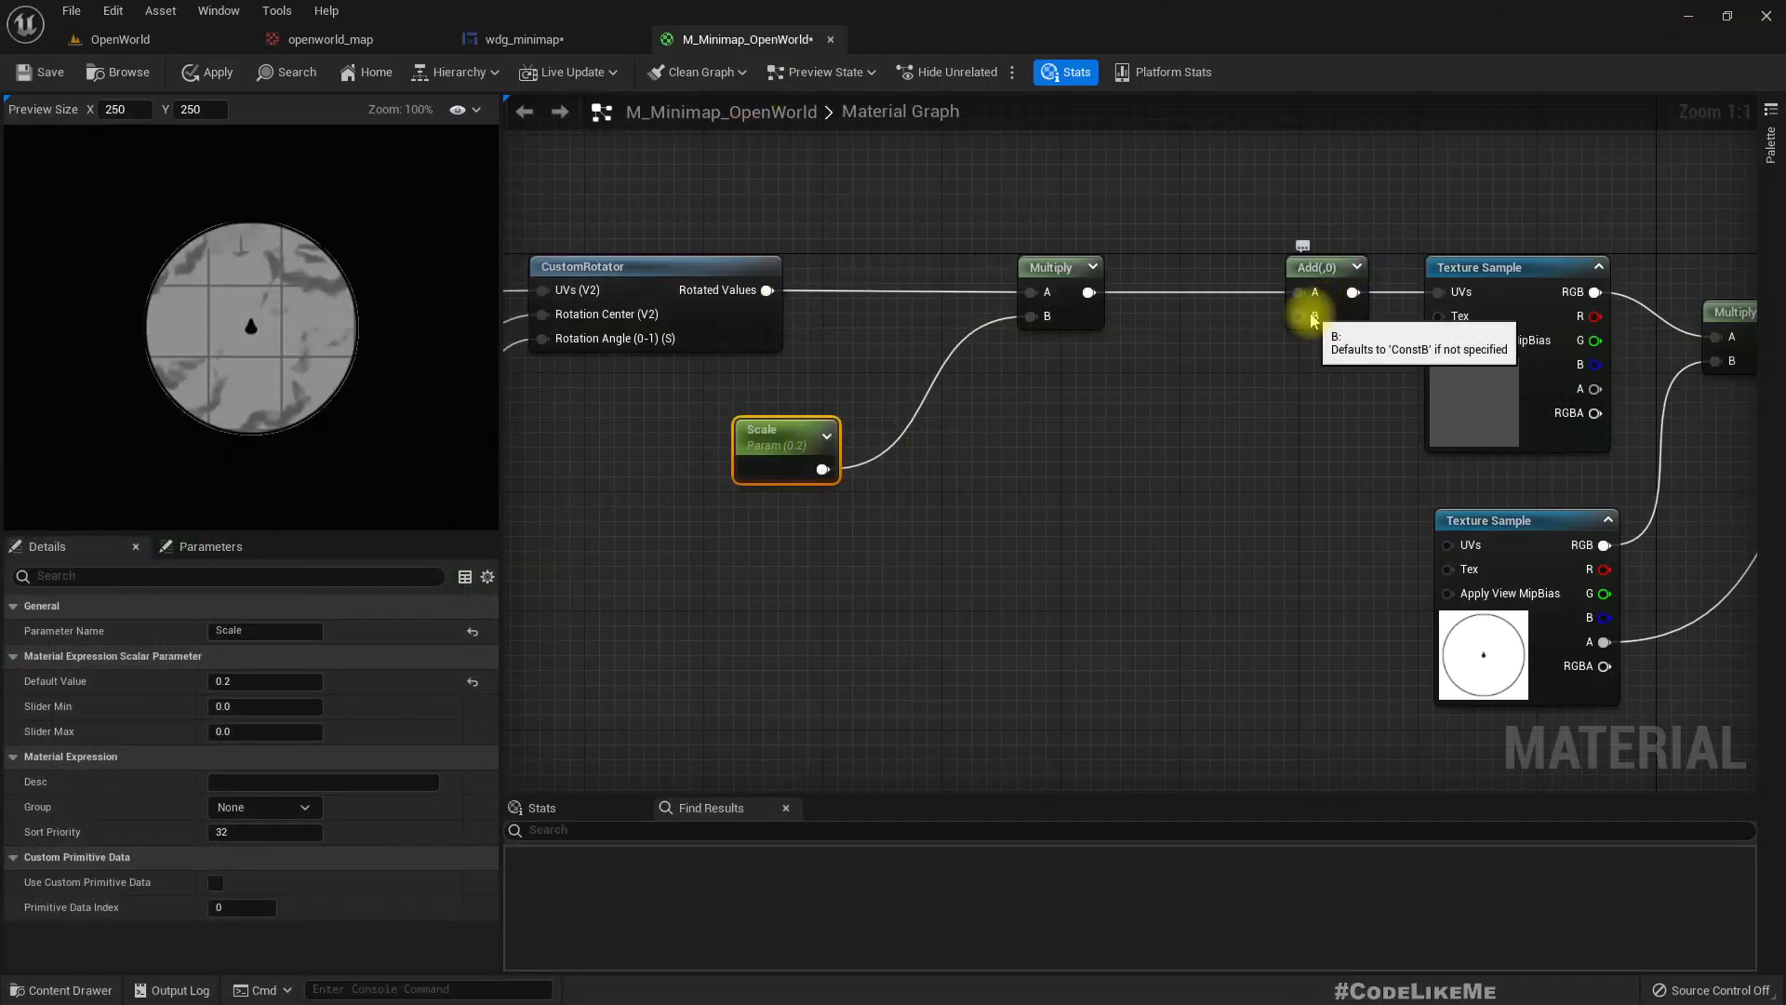
pyautogui.moveTo(791, 465); pyautogui.dragTo(731, 467)
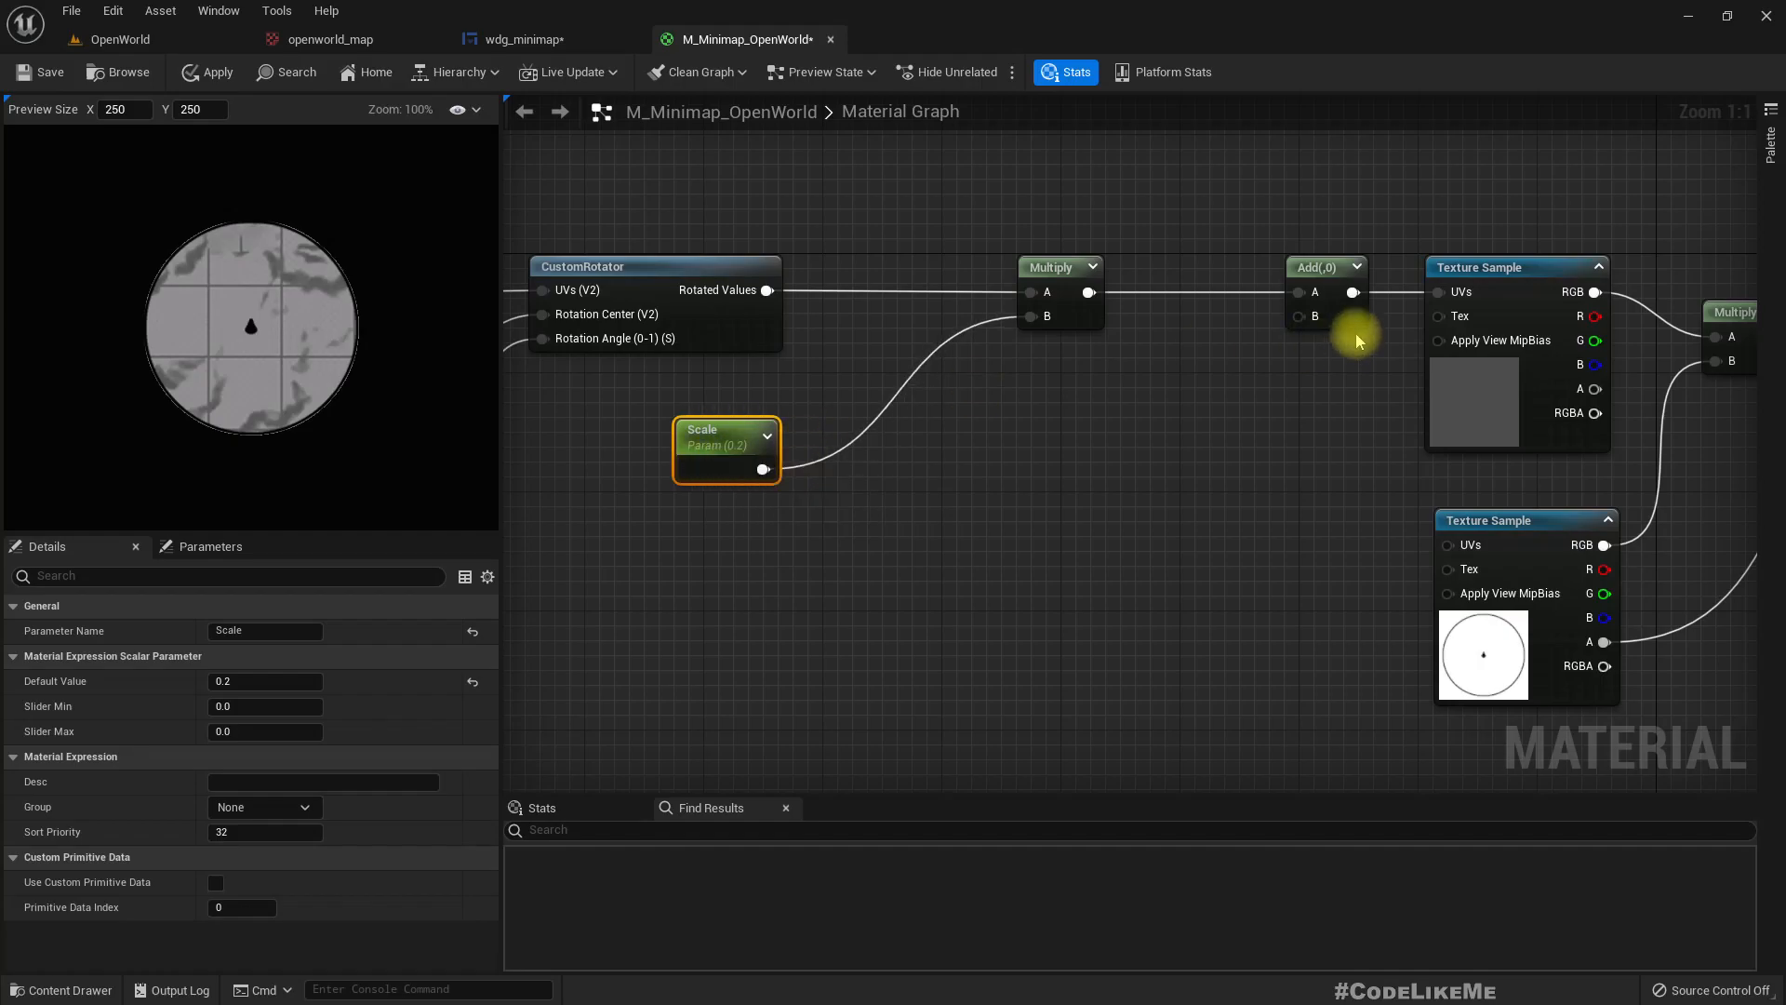
pyautogui.click(1307, 299)
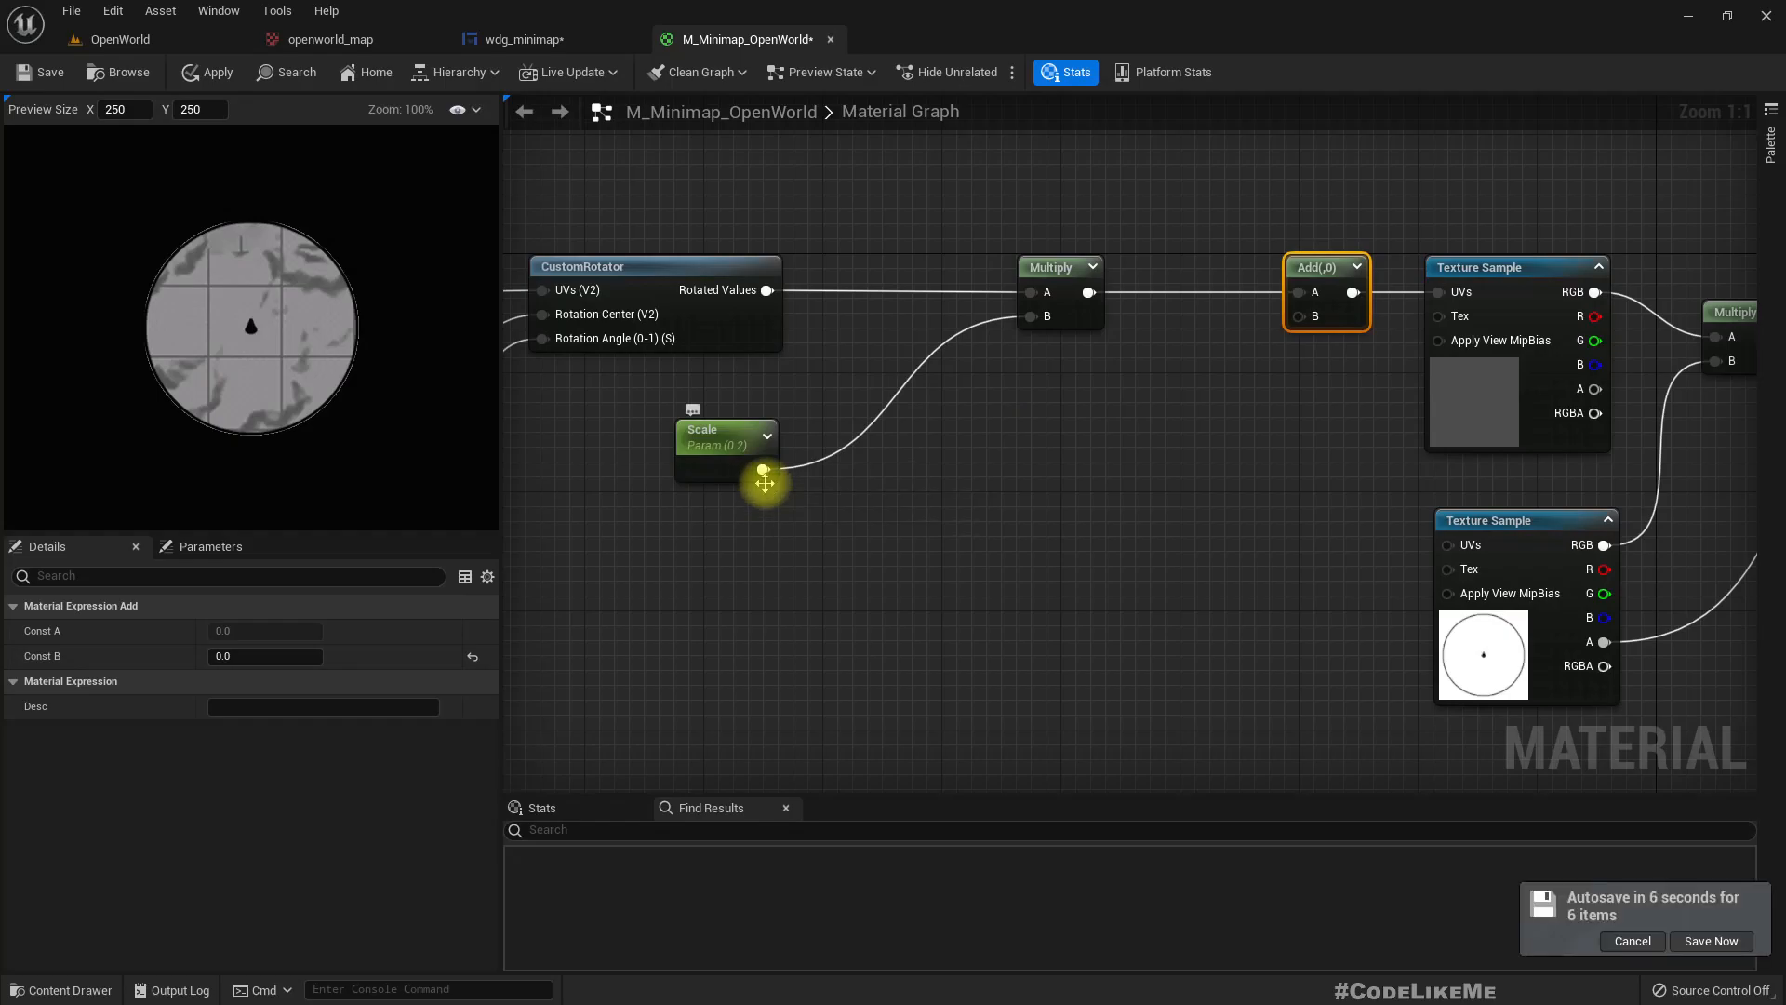
# Switch to Photoshop, copy the entire openworld map image, and create a new 2000 x 2000 px document at 72 ppi
pyautogui.hotkey('alt', 'Tab')
pyautogui.hotkey('ctrl', 'a')
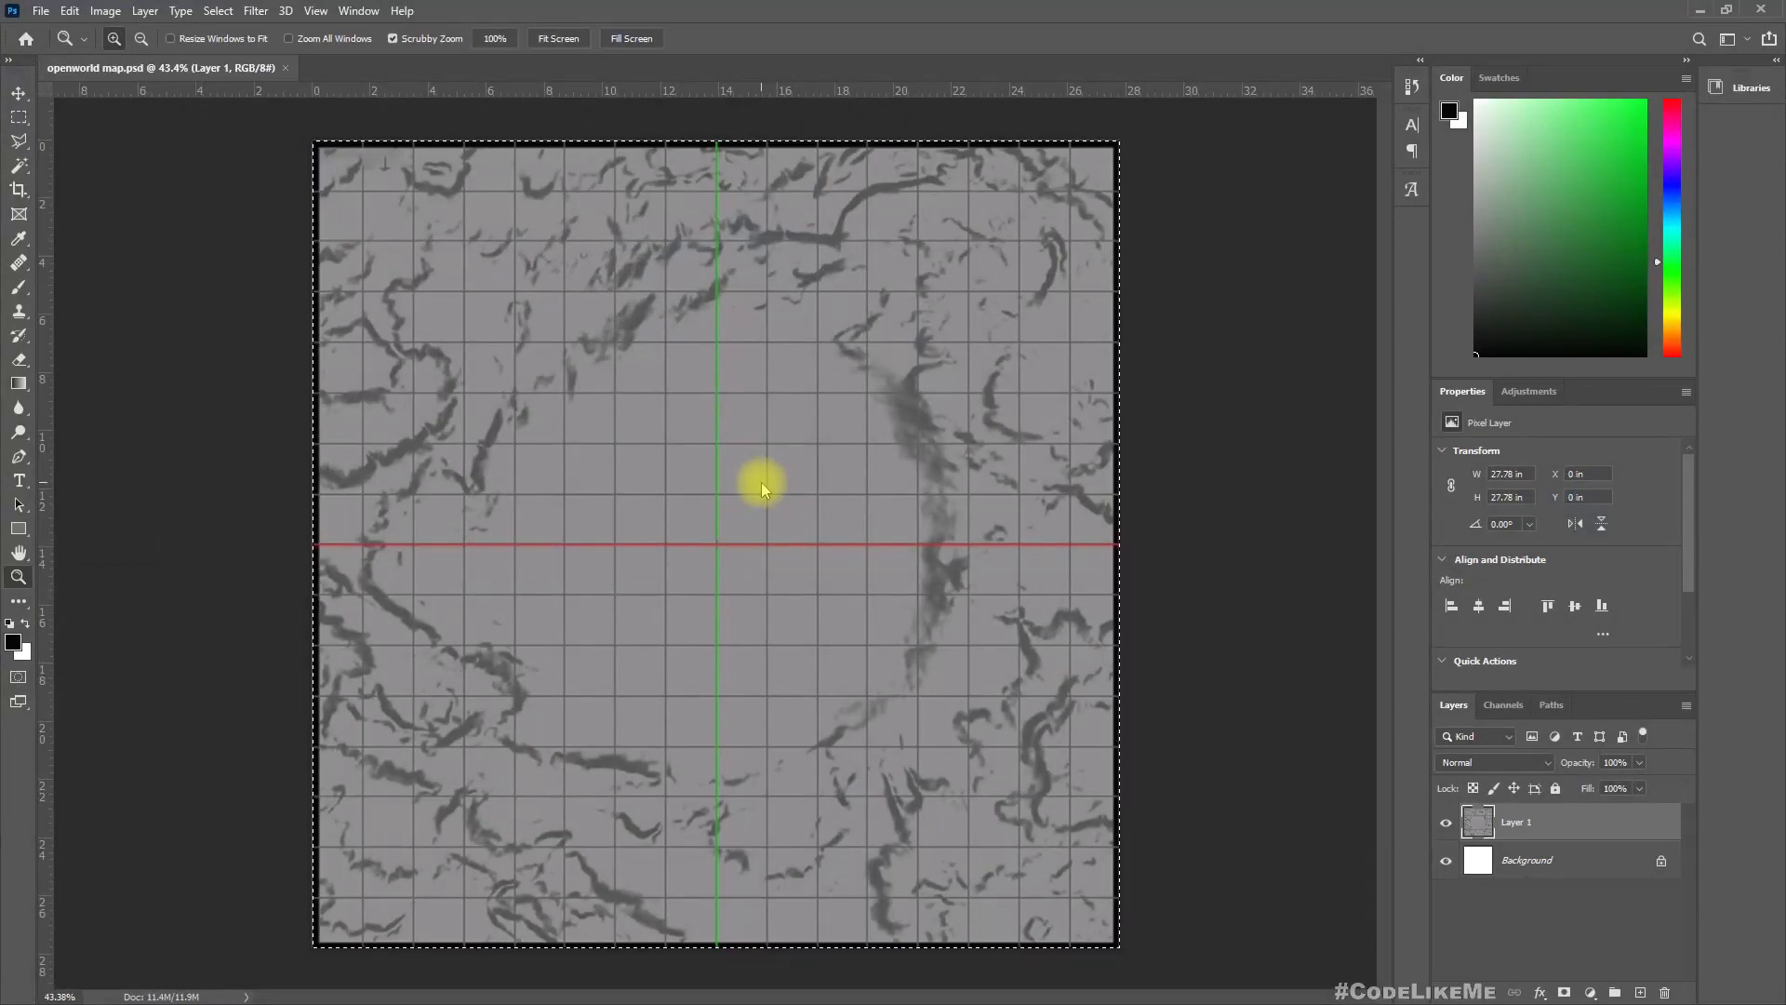
pyautogui.hotkey('ctrl', 'n')
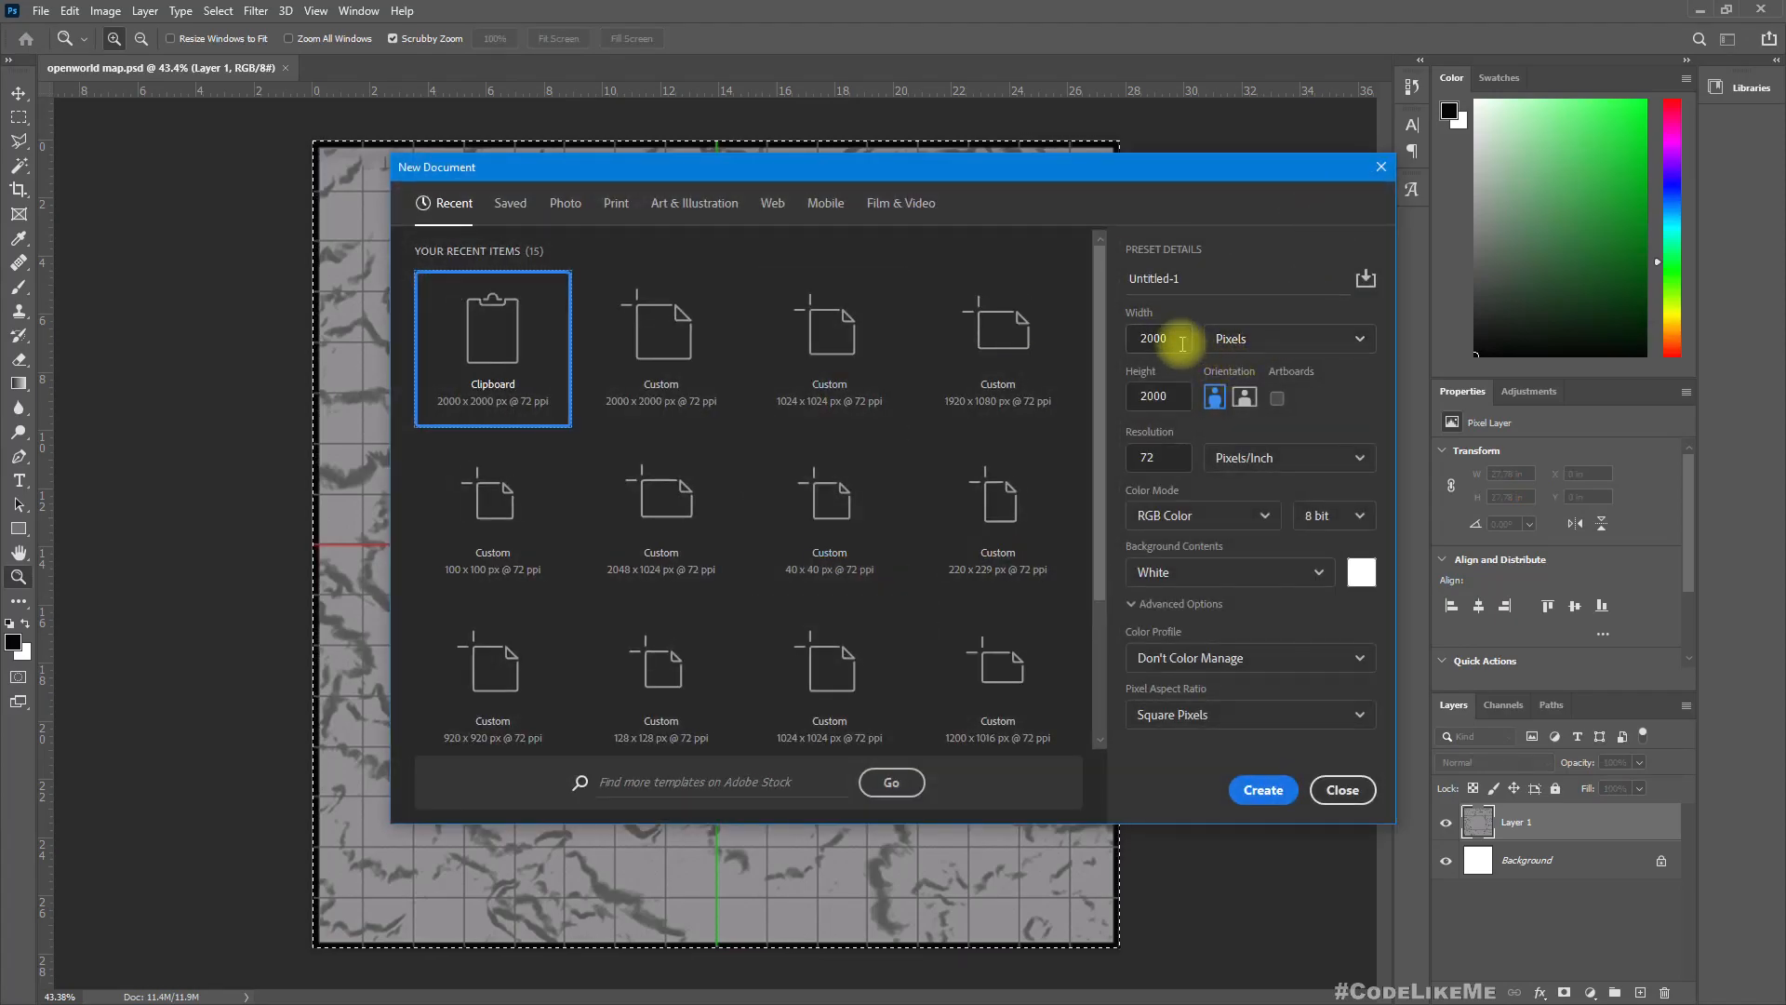
pyautogui.press('Return')
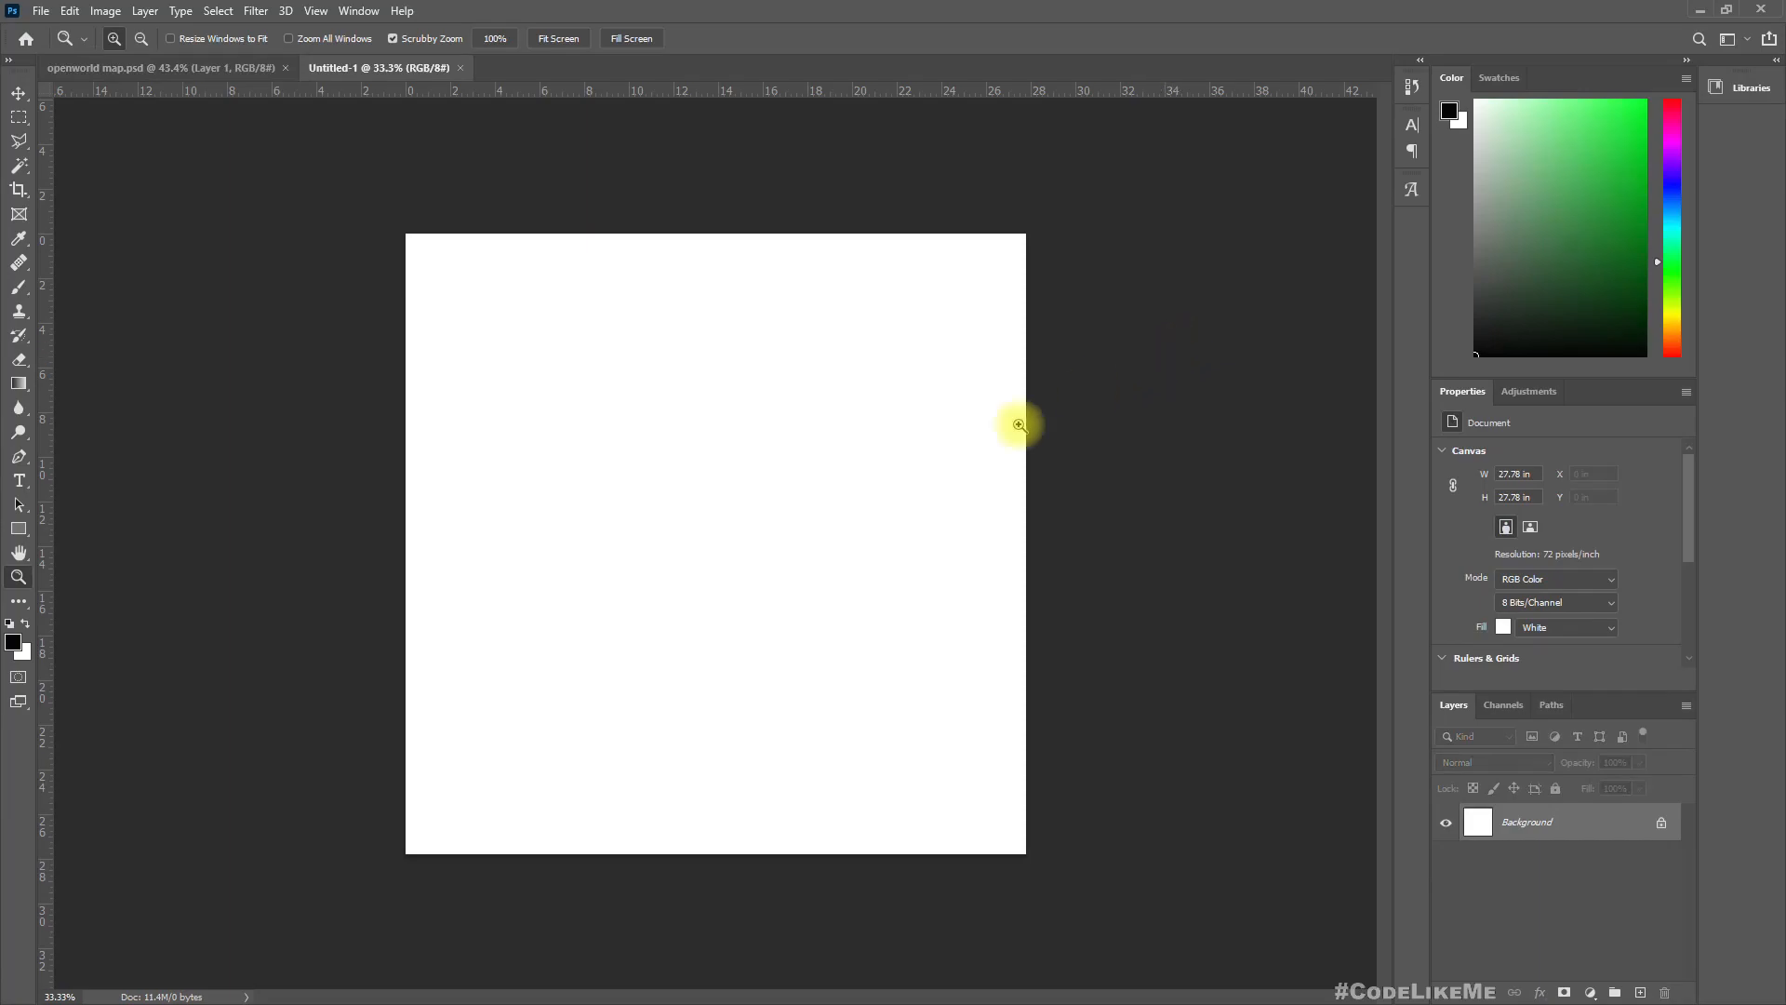
# Place a vertical and a horizontal guide through the canvas centre and paste the copied map as a new layer
pyautogui.moveTo(44, 425); pyautogui.dragTo(716, 503)
pyautogui.moveTo(684, 96); pyautogui.dragTo(711, 543)
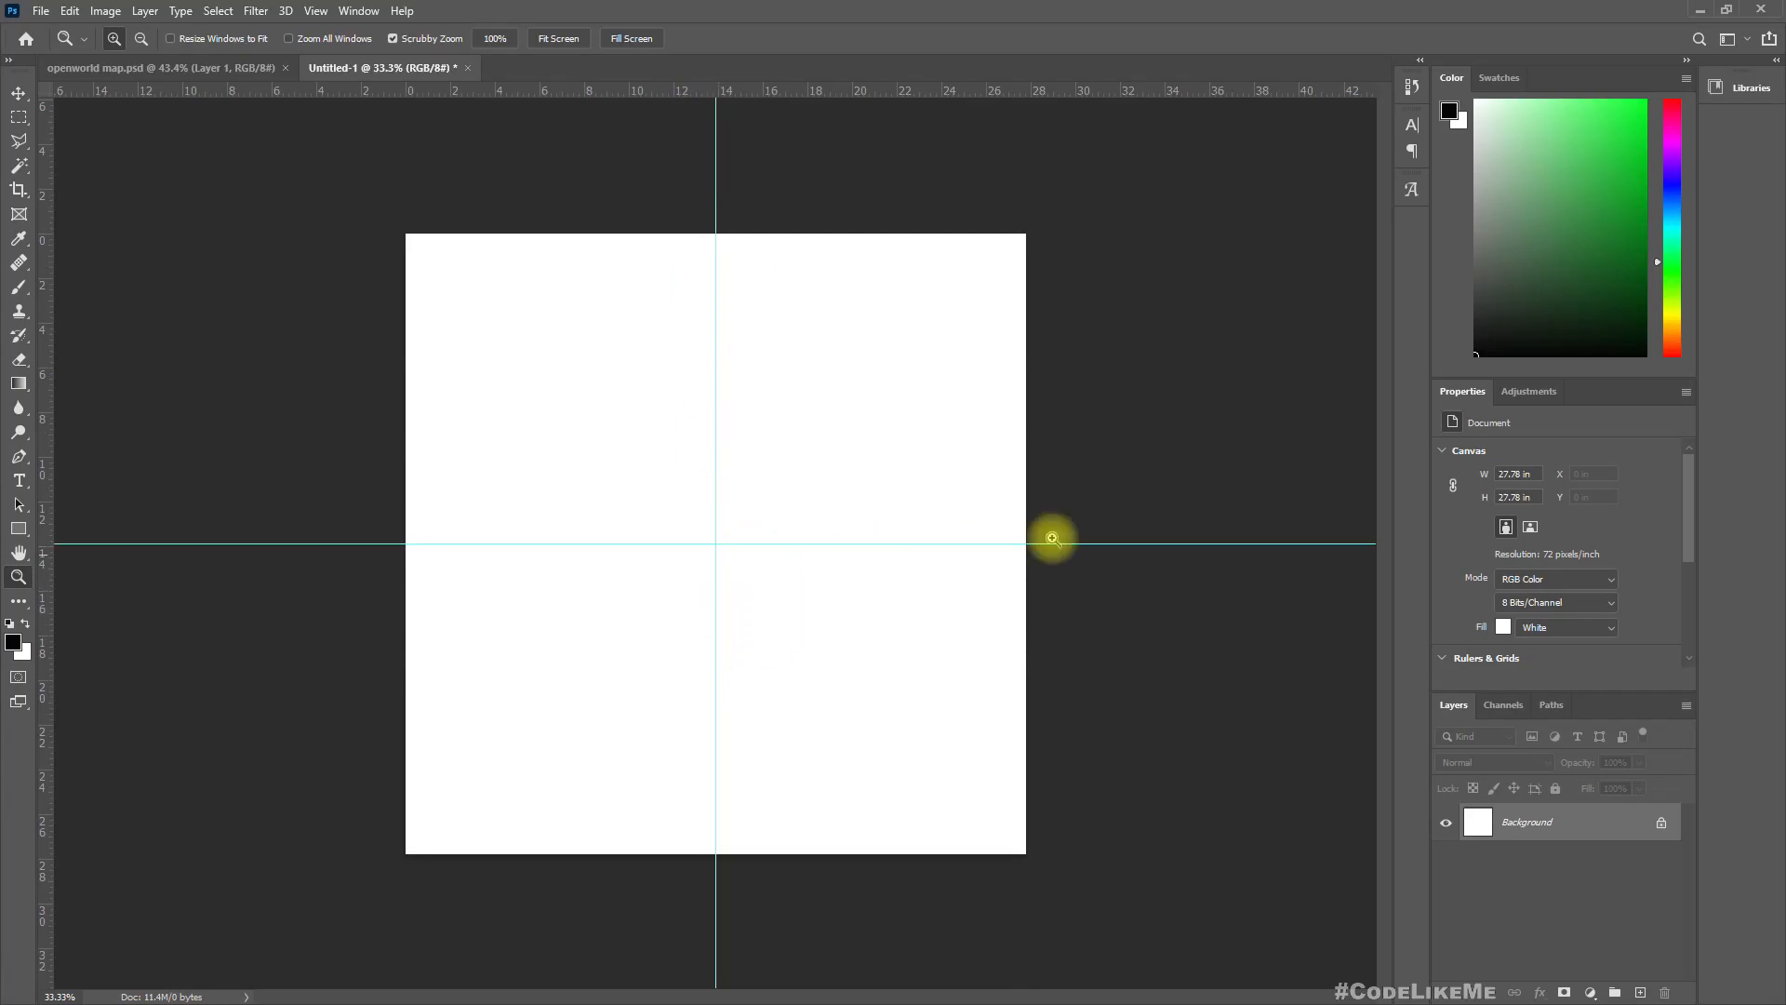
pyautogui.hotkey('ctrl', 'v')
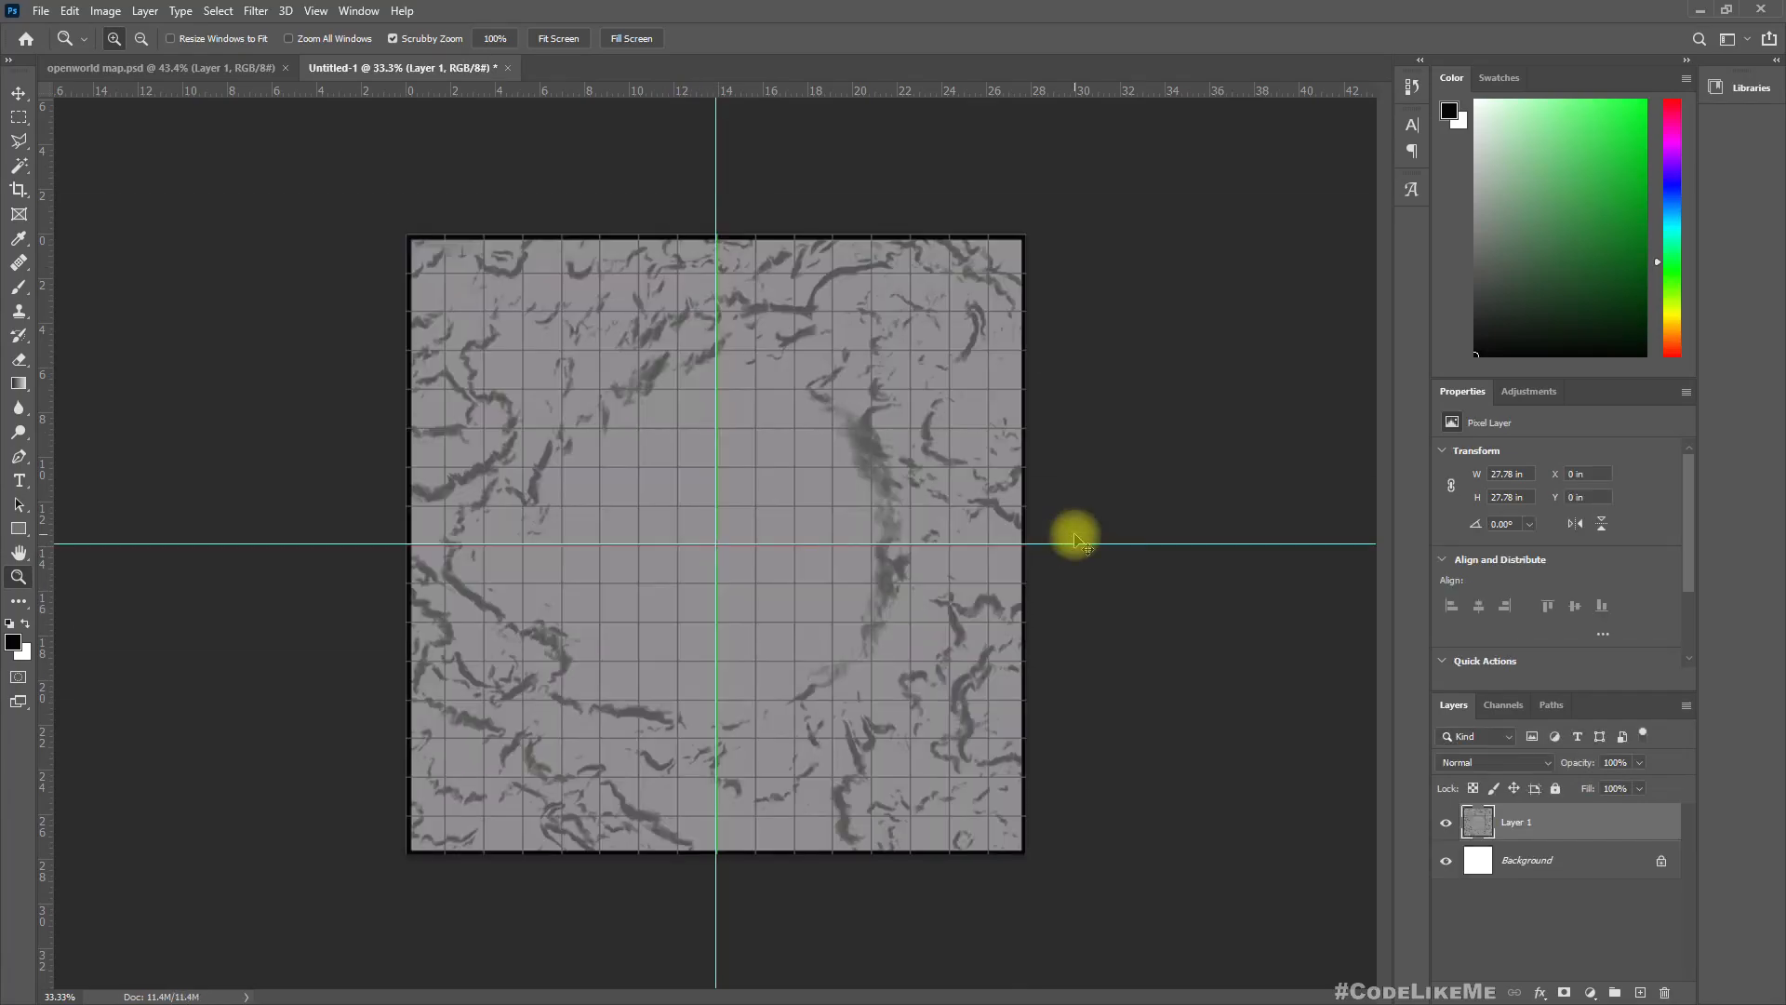
# Scale the pasted map layer to 25% width and 25% height about its centre and hide the Background layer
pyautogui.hotkey('ctrl', 't')
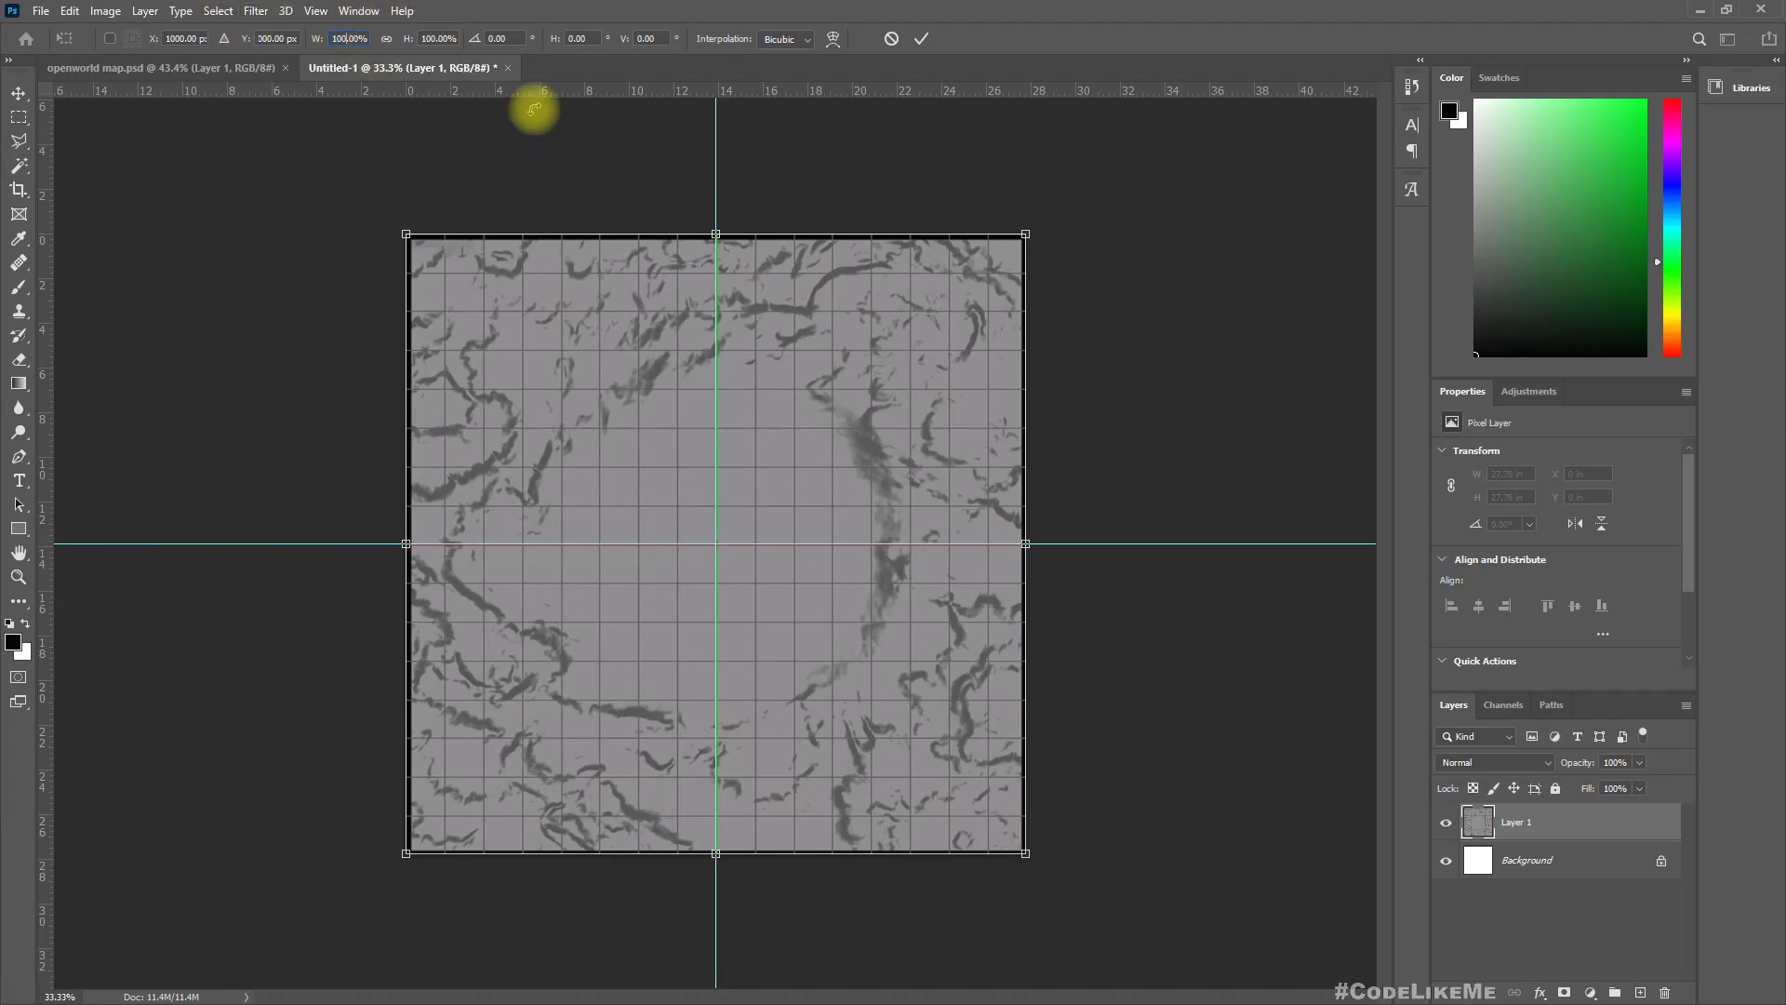
pyautogui.write('25')
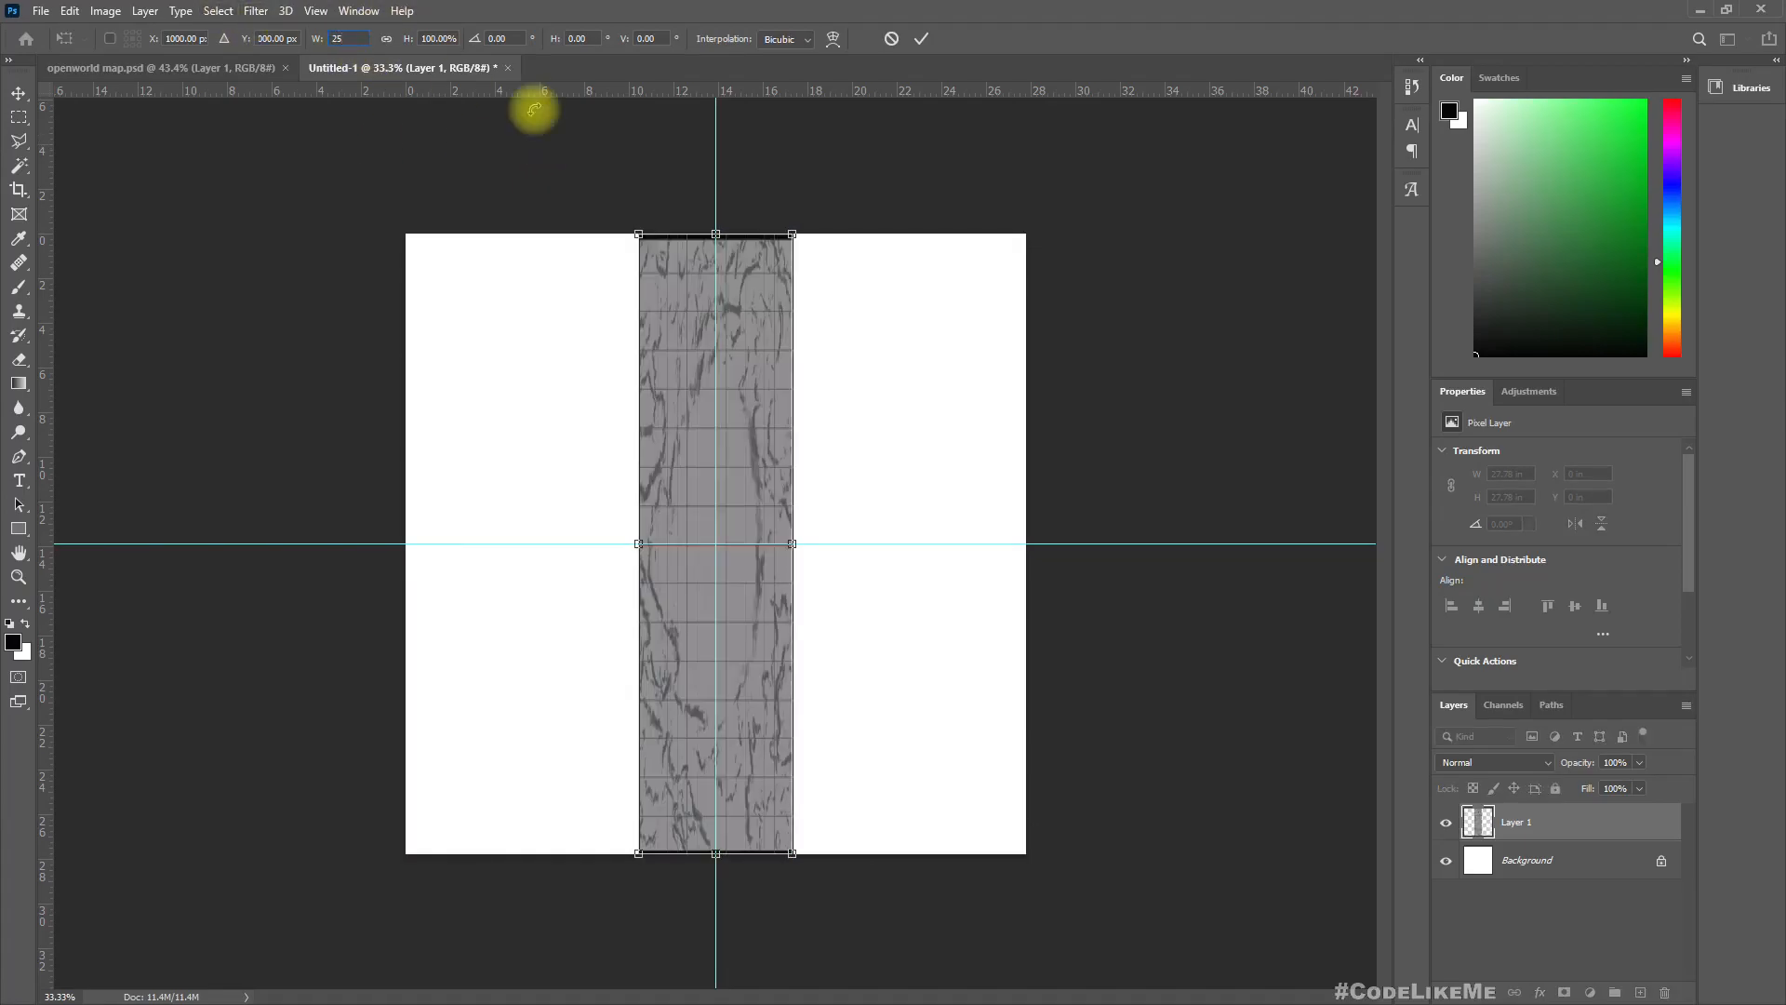
pyautogui.write('25')
pyautogui.press('Return')
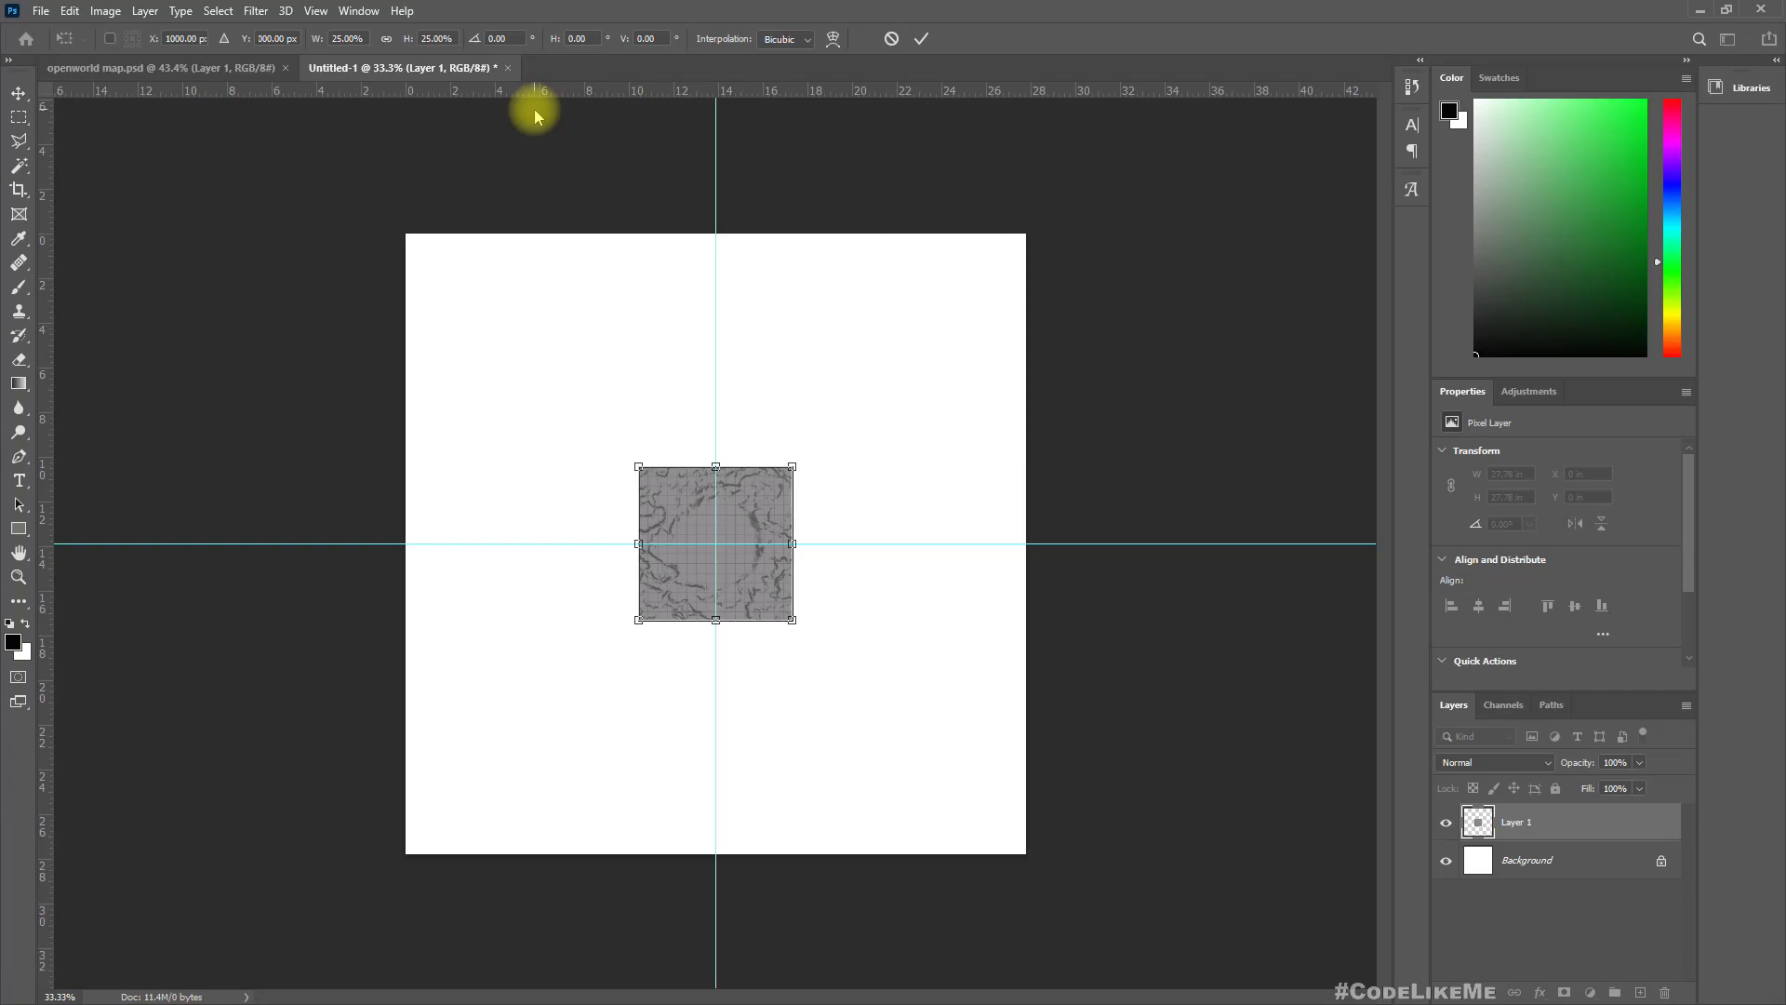
pyautogui.press('z')
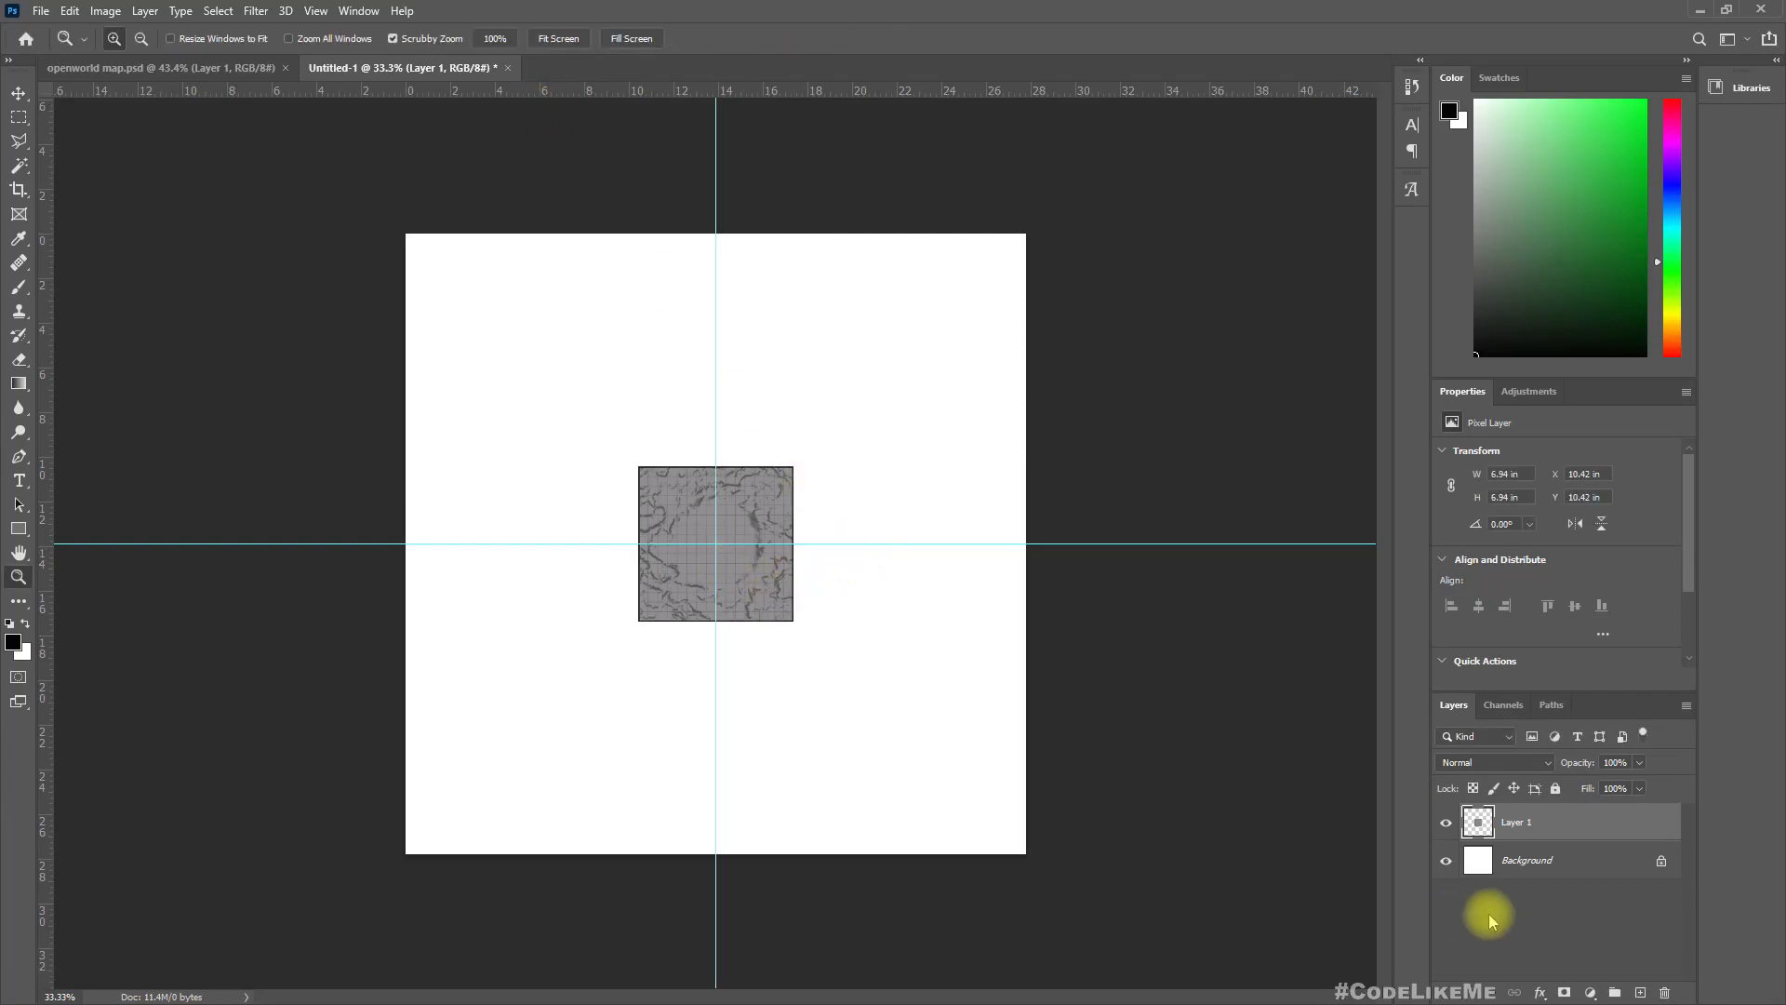
pyautogui.click(1445, 860)
pyautogui.moveTo(725, 594); pyautogui.dragTo(781, 604)
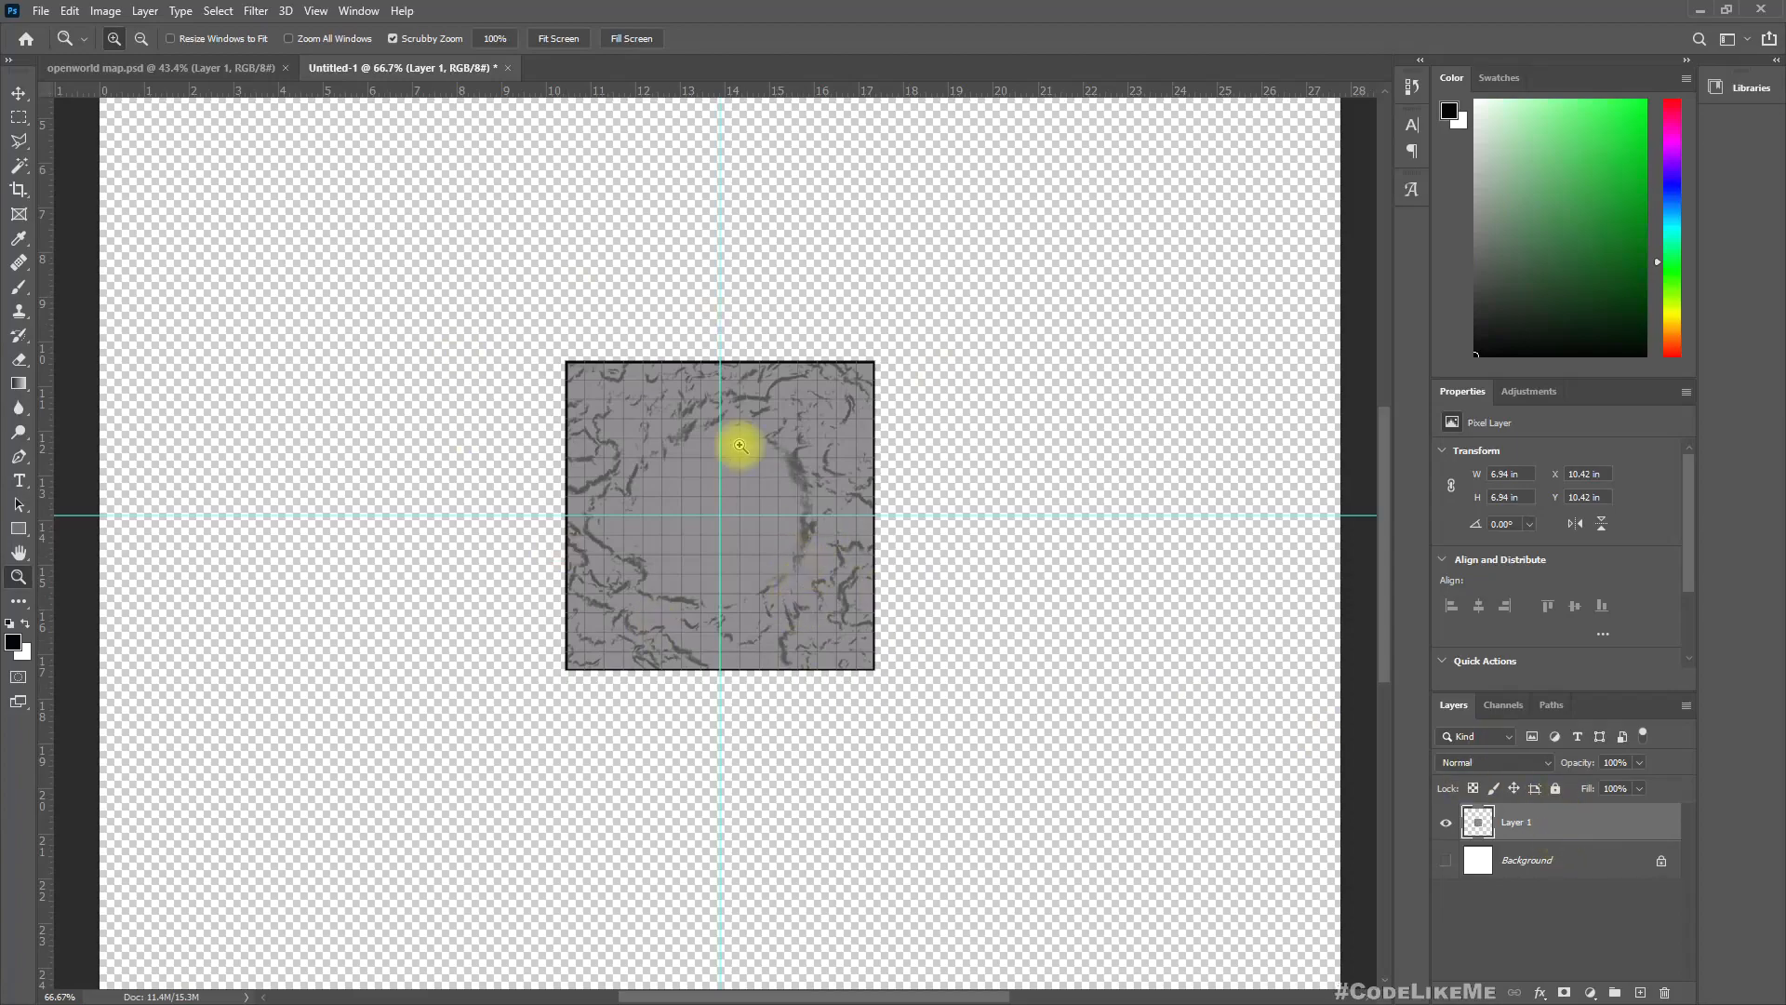
pyautogui.moveTo(701, 471)
pyautogui.mouseDown()
pyautogui.moveTo(716, 481)
pyautogui.moveTo(718, 443)
pyautogui.mouseUp()
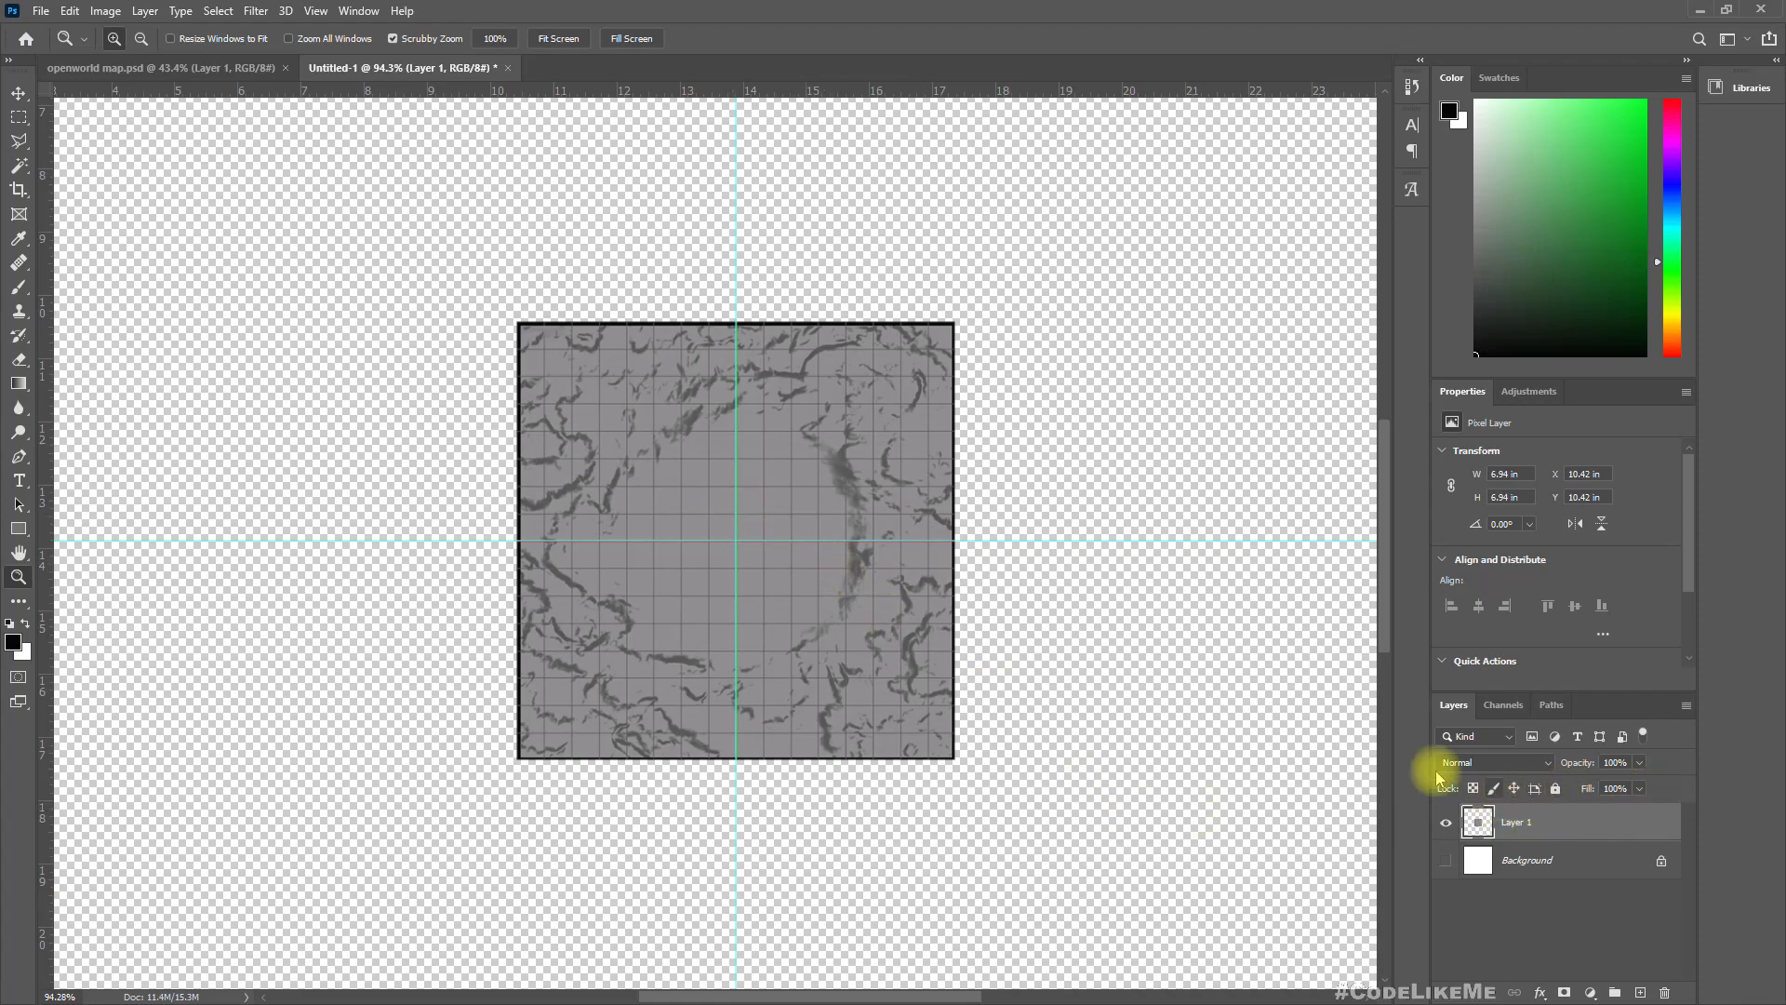
# Compare the Scale parameter in Unreal's M_Minimap_OpenWorld graph with the scaled-down map in the Photoshop document
pyautogui.hotkey('alt', 'Tab')
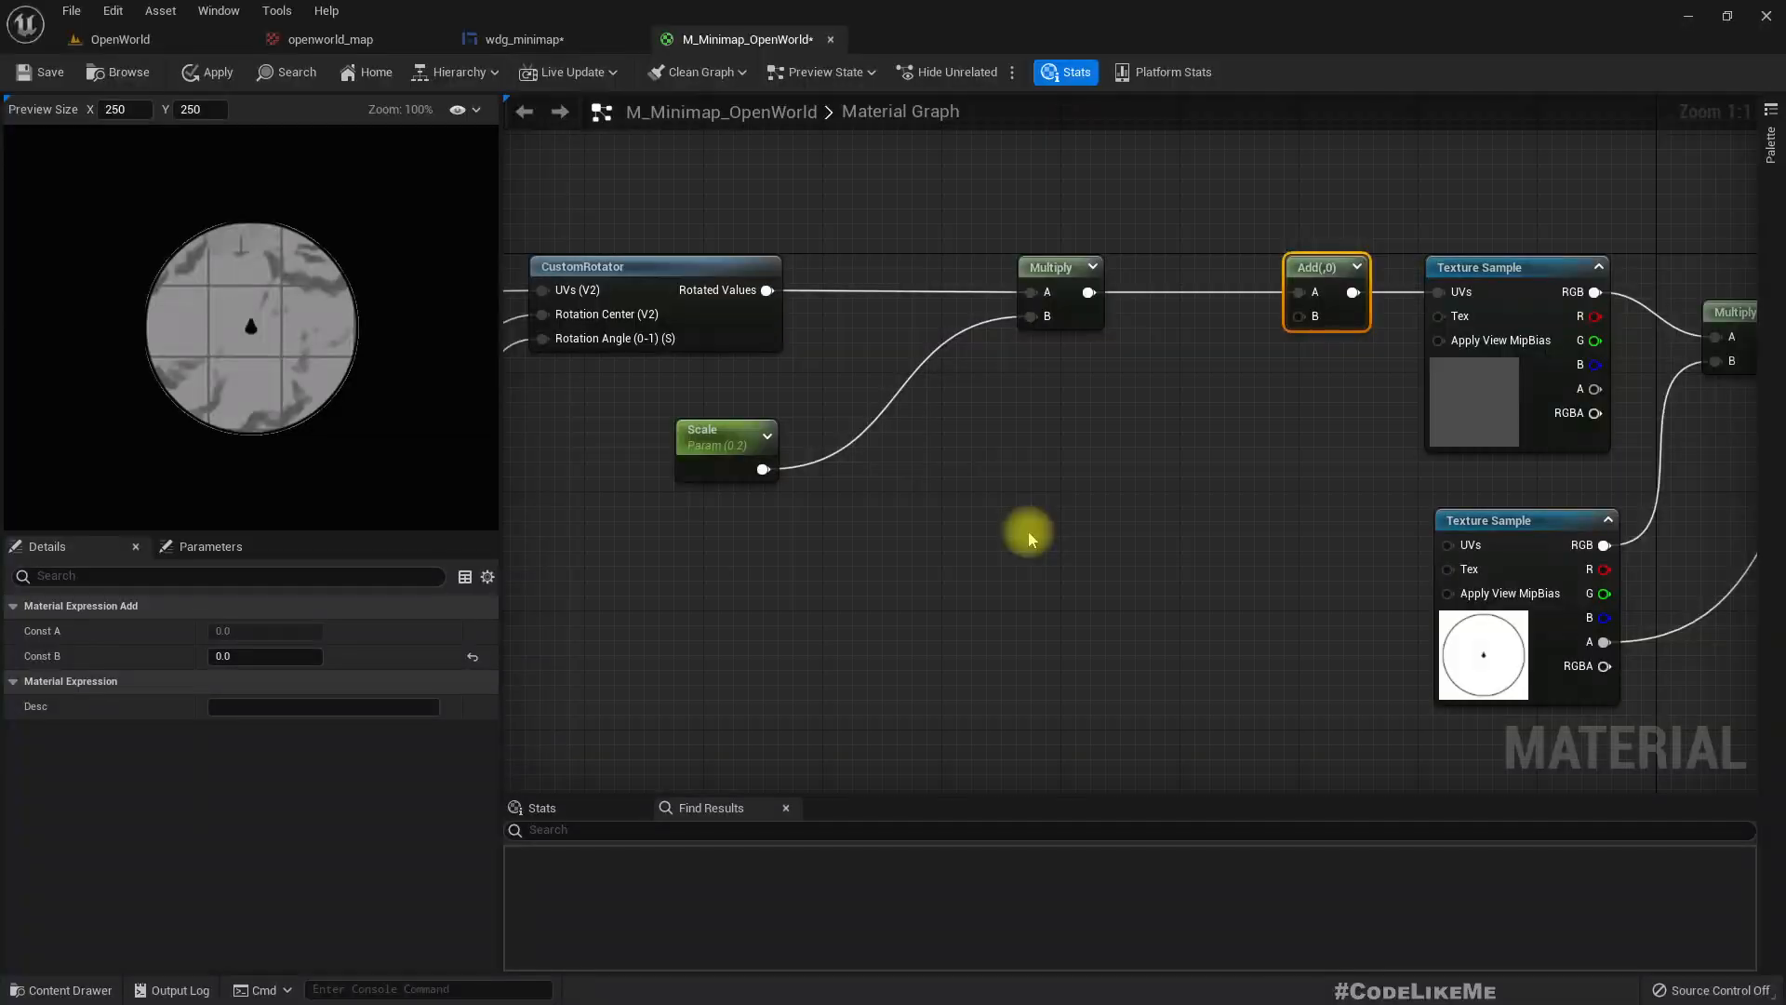
pyautogui.click(727, 460)
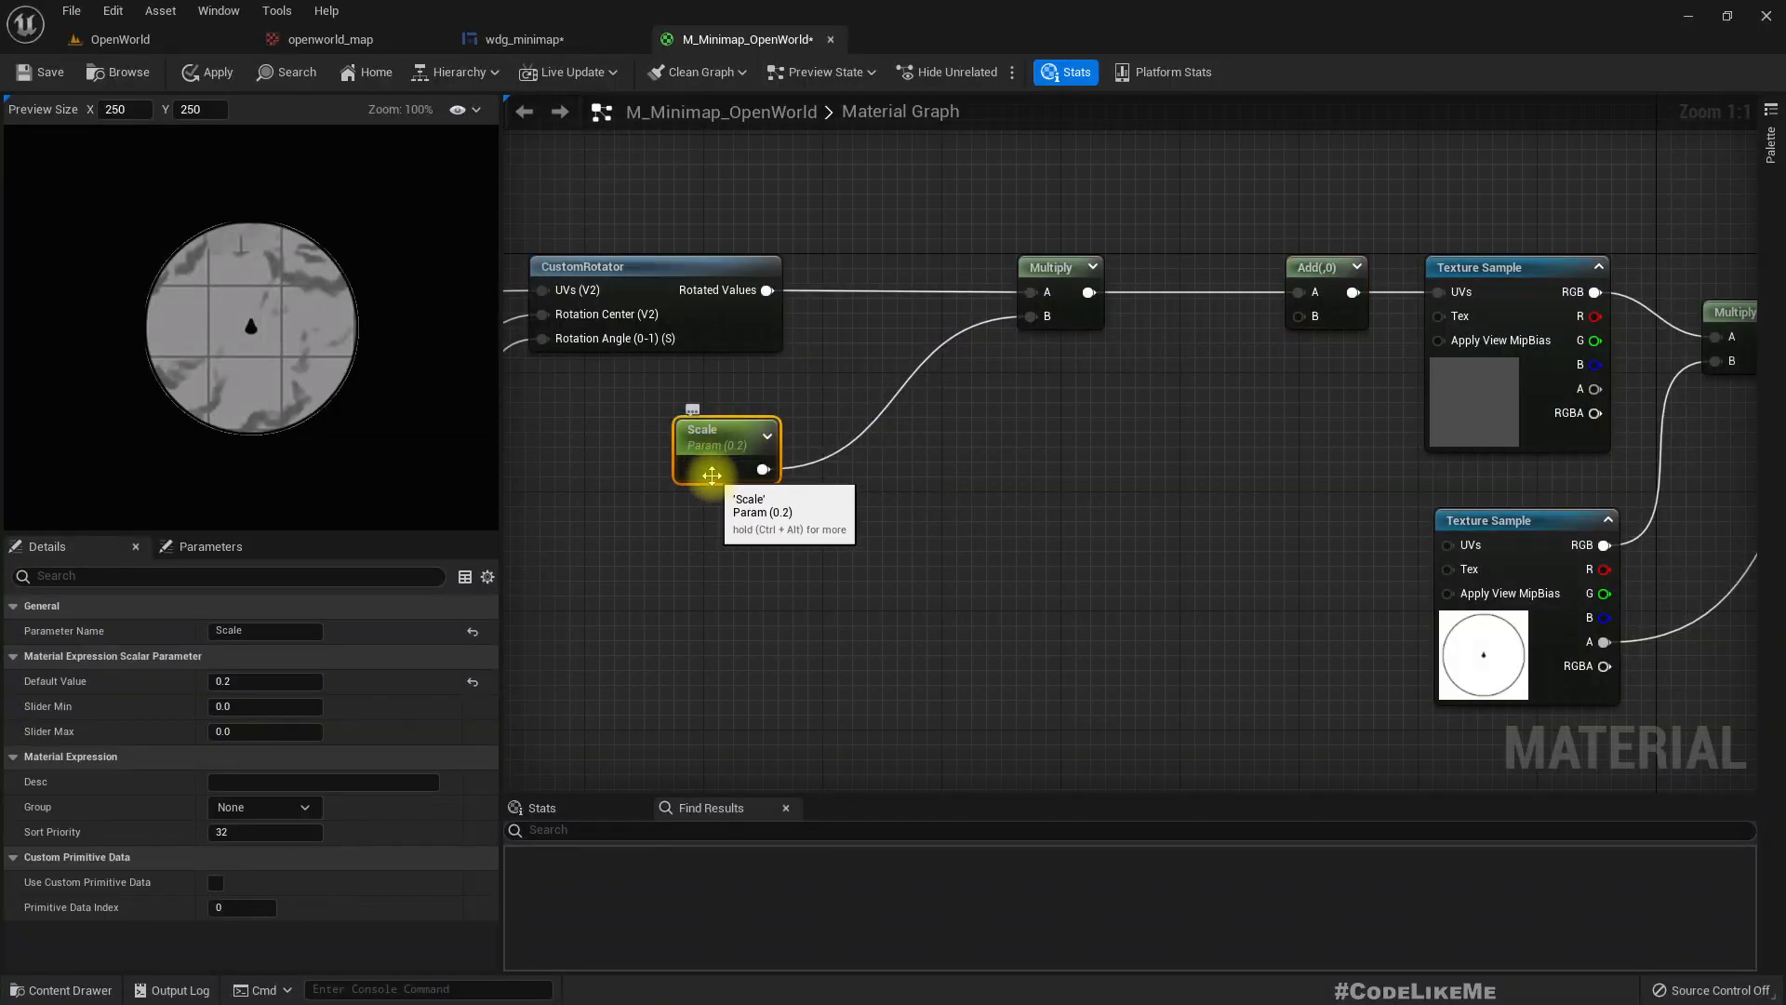
pyautogui.hotkey('alt', 'Tab')
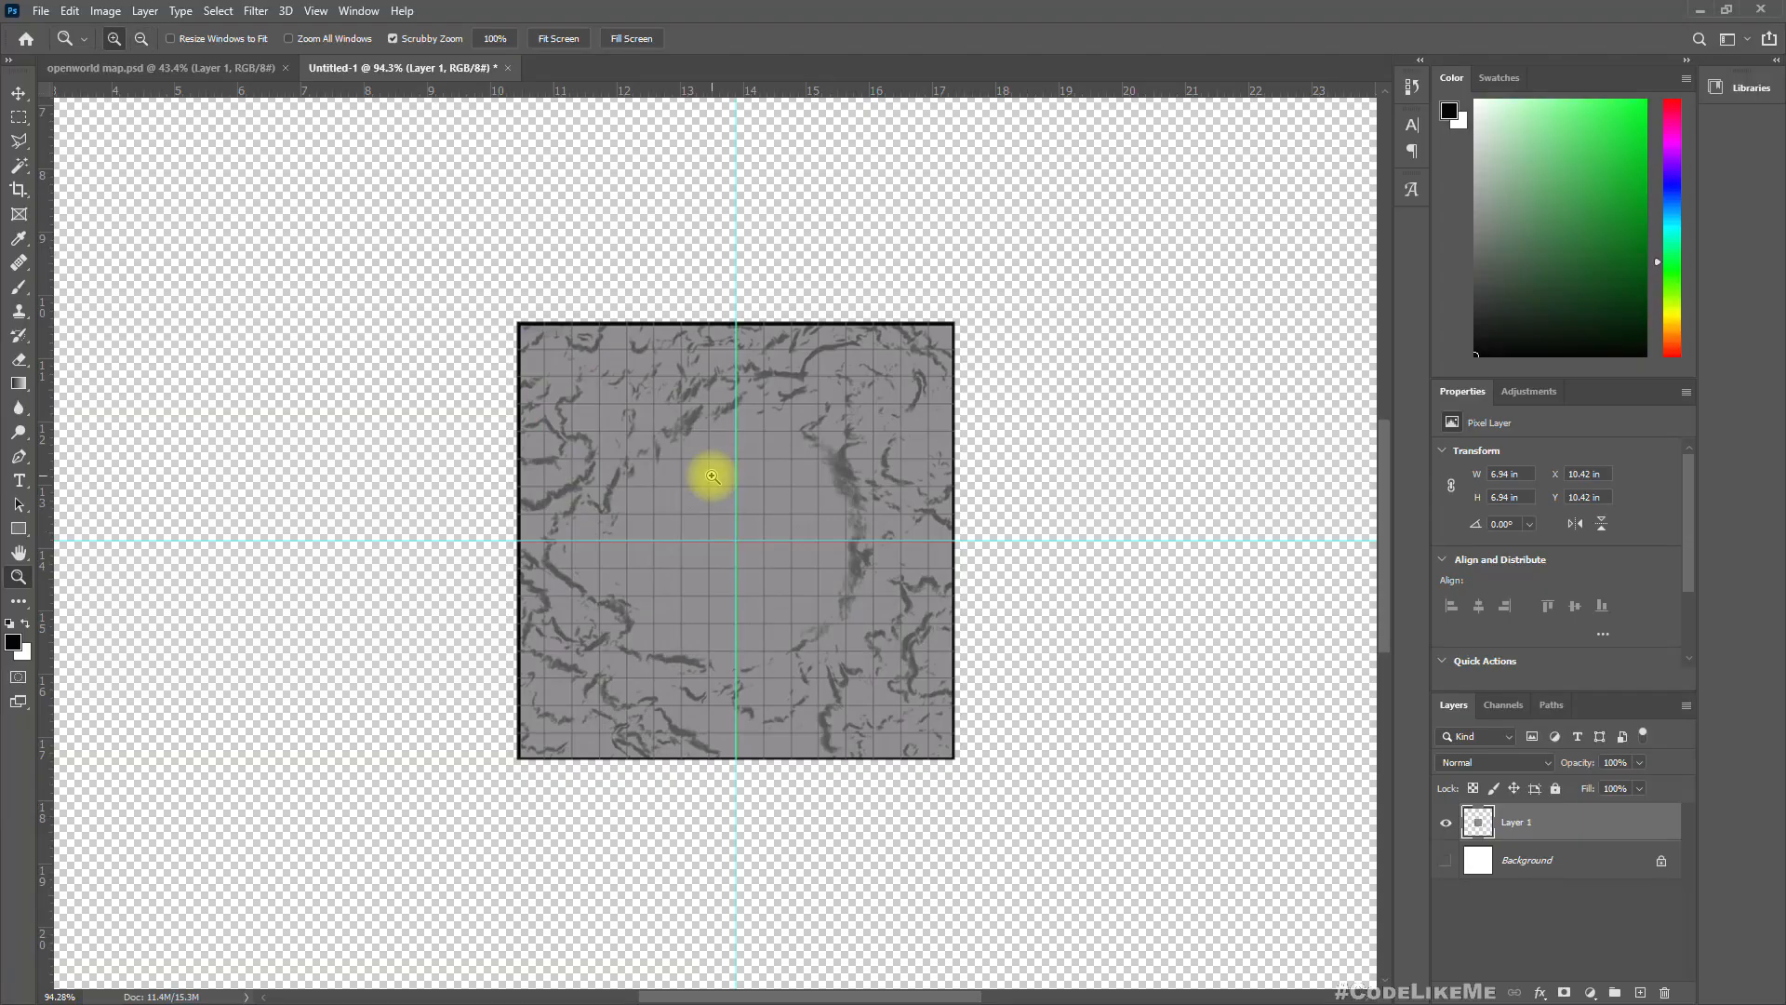
pyautogui.moveTo(698, 483); pyautogui.dragTo(666, 478)
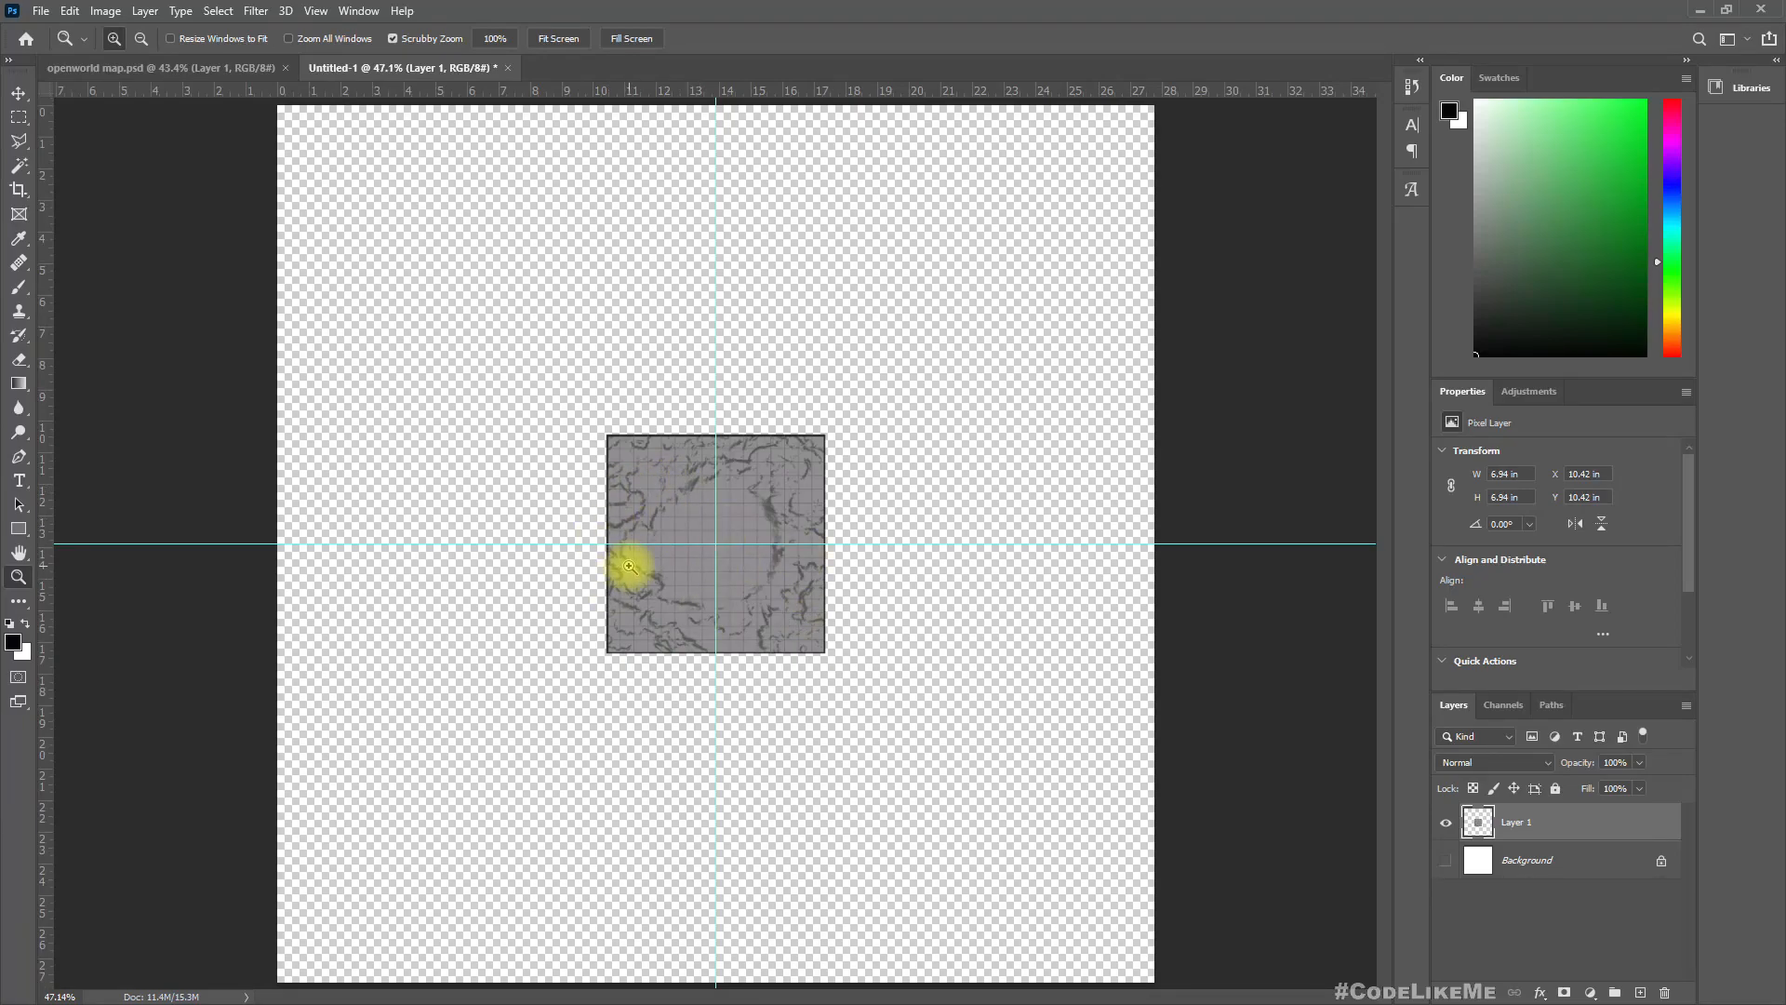
pyautogui.hotkey('ctrl', 't')
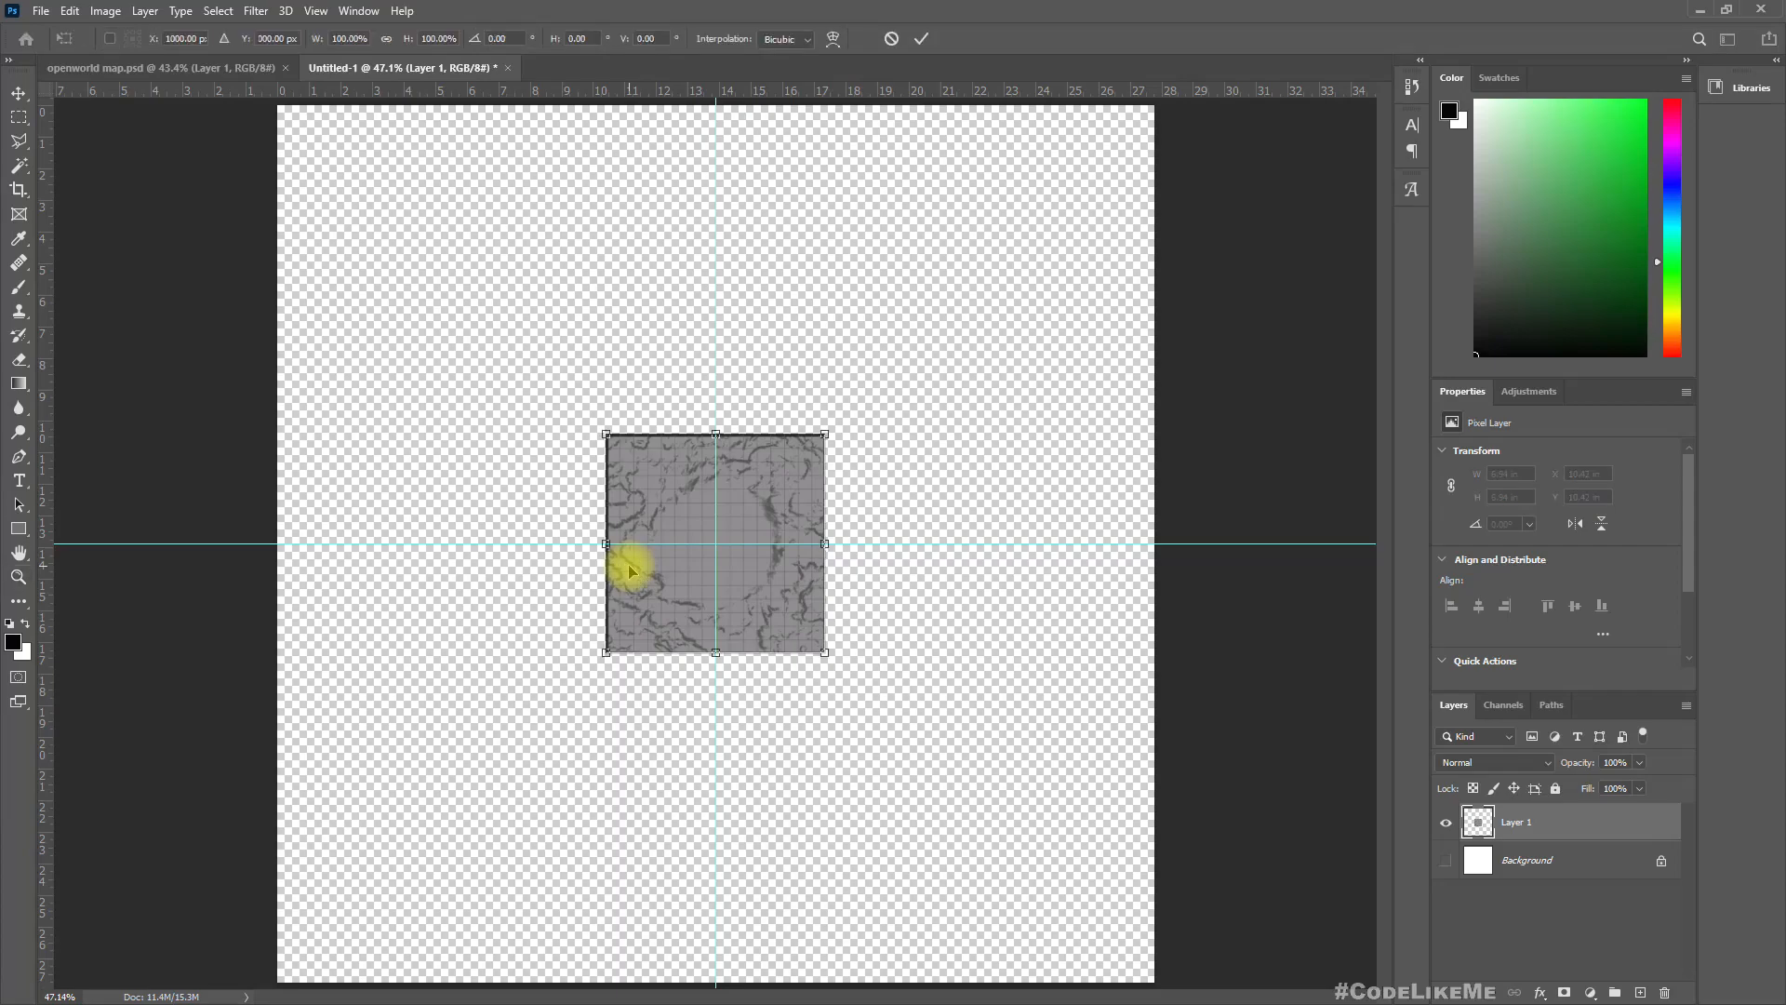
pyautogui.click(347, 38)
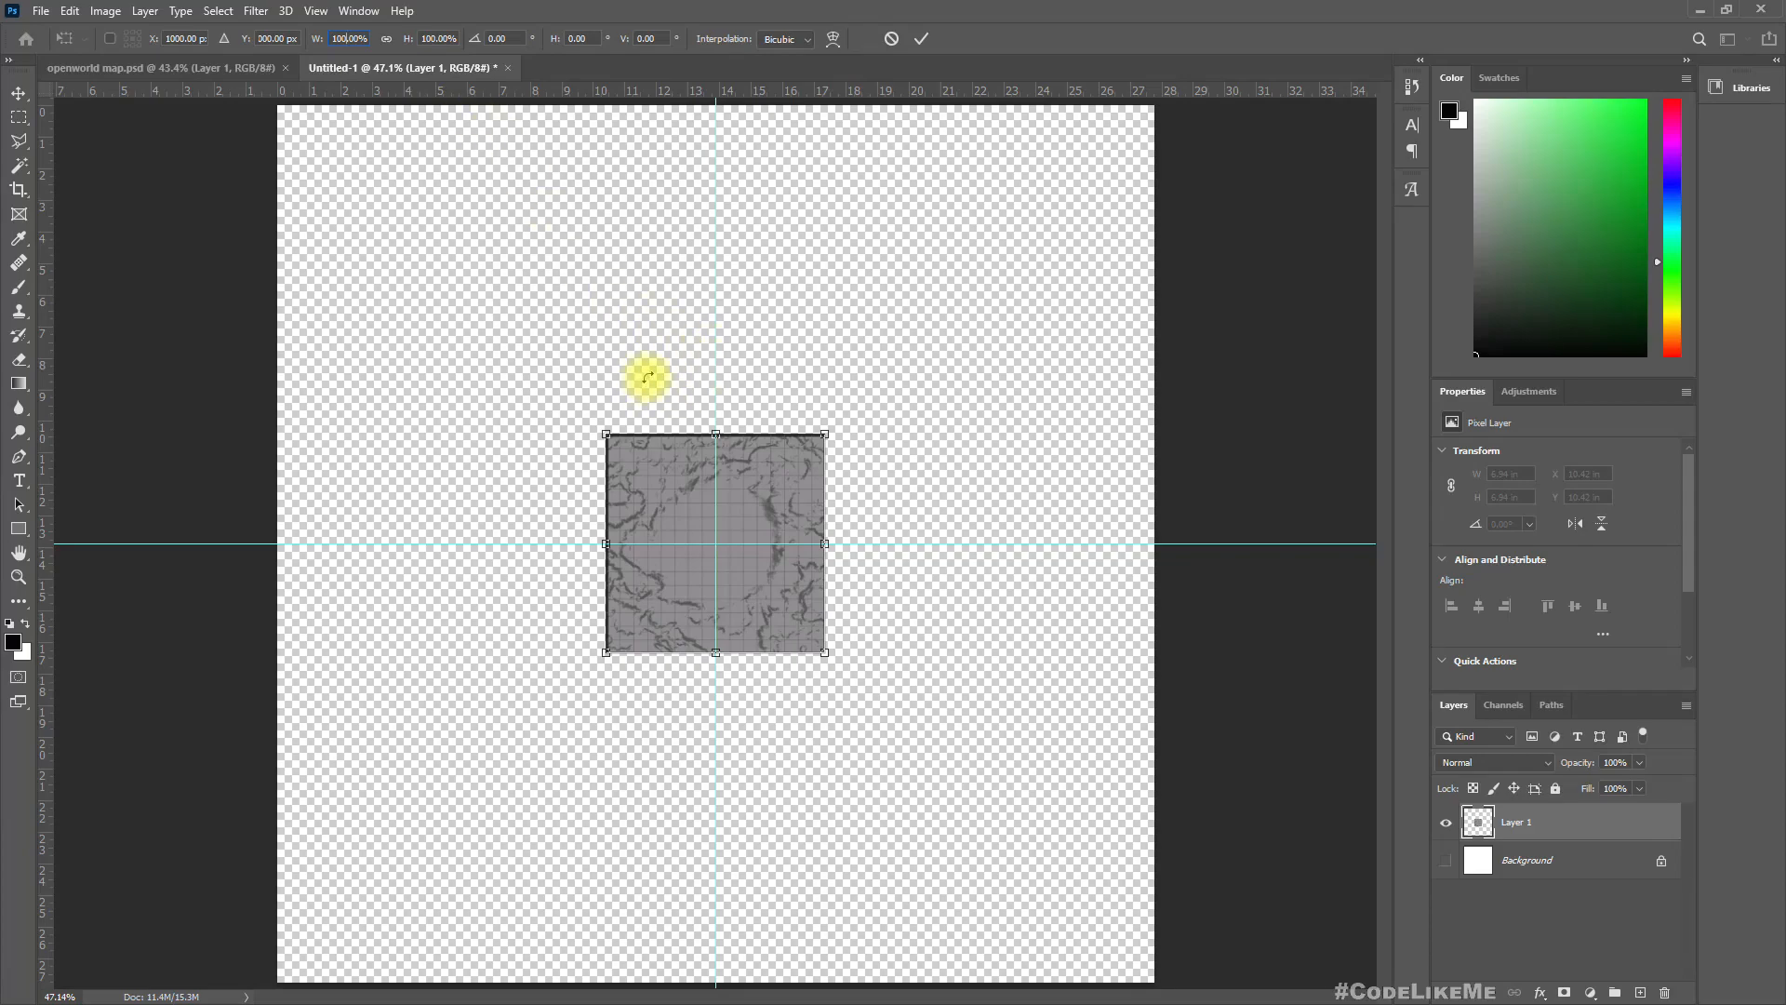
pyautogui.press('Return')
pyautogui.press('z')
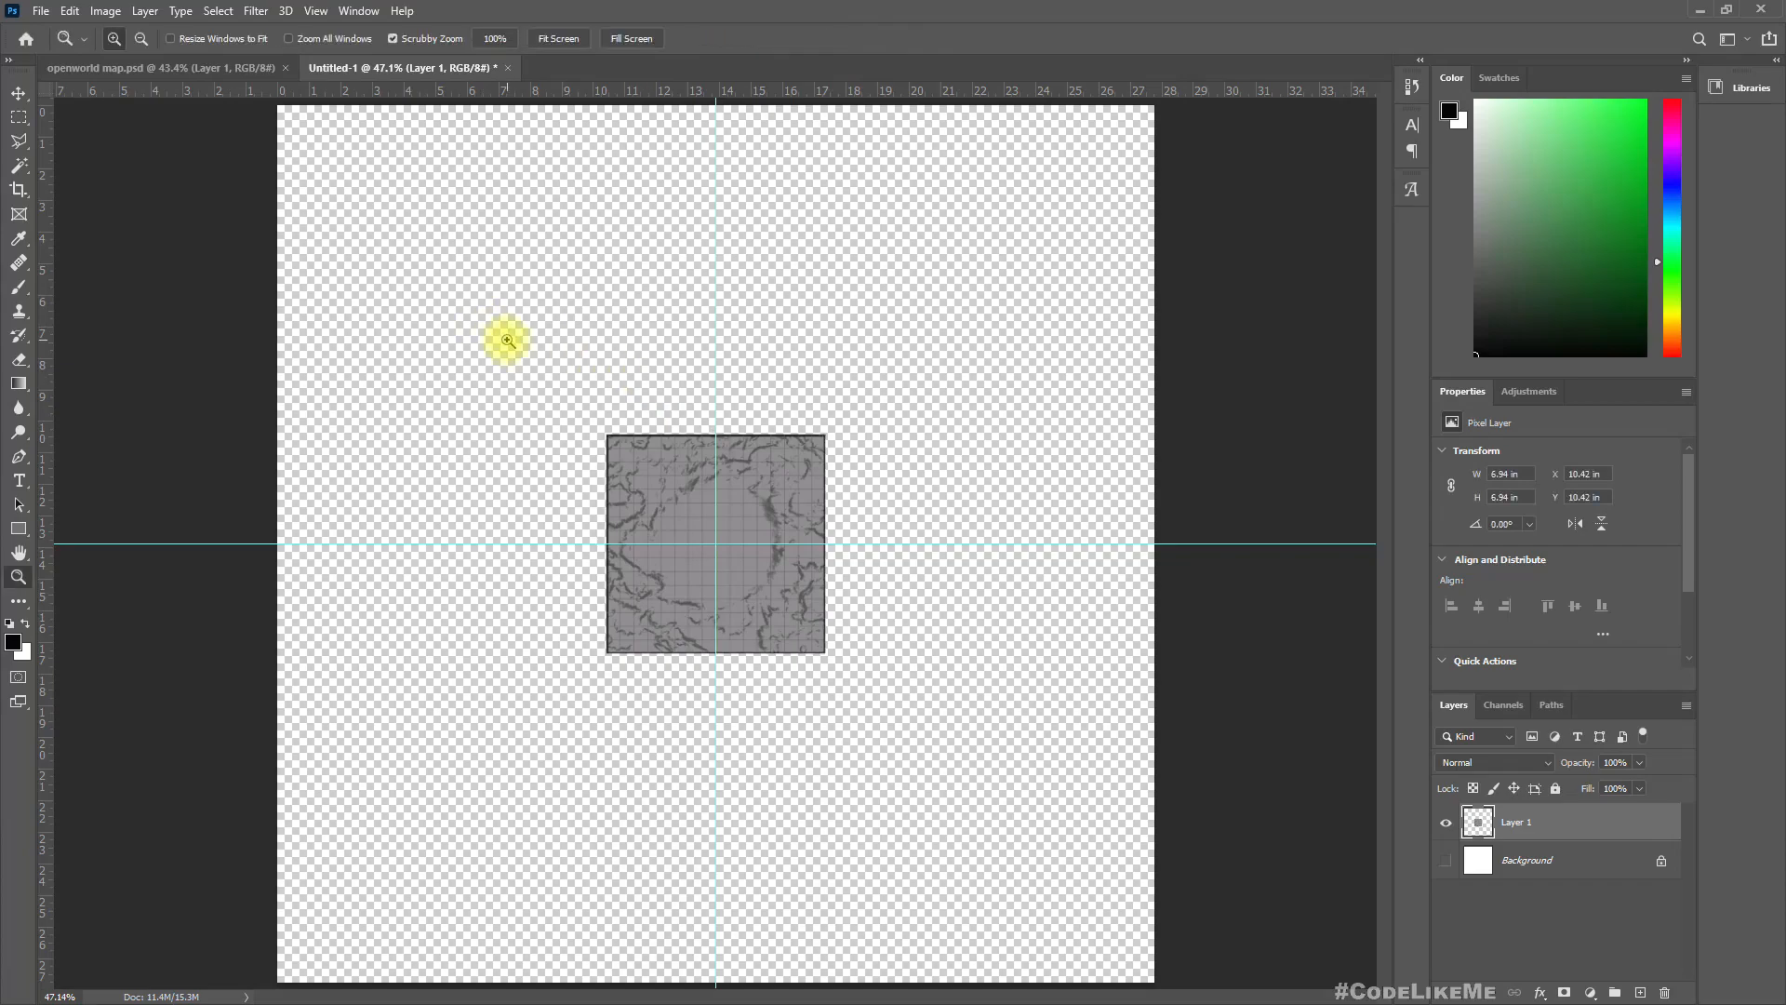
# Move the map layer into the canvas's upper-left corner and add a vertical and a horizontal guide through the map's centre
pyautogui.moveTo(507, 340); pyautogui.dragTo(498, 380)
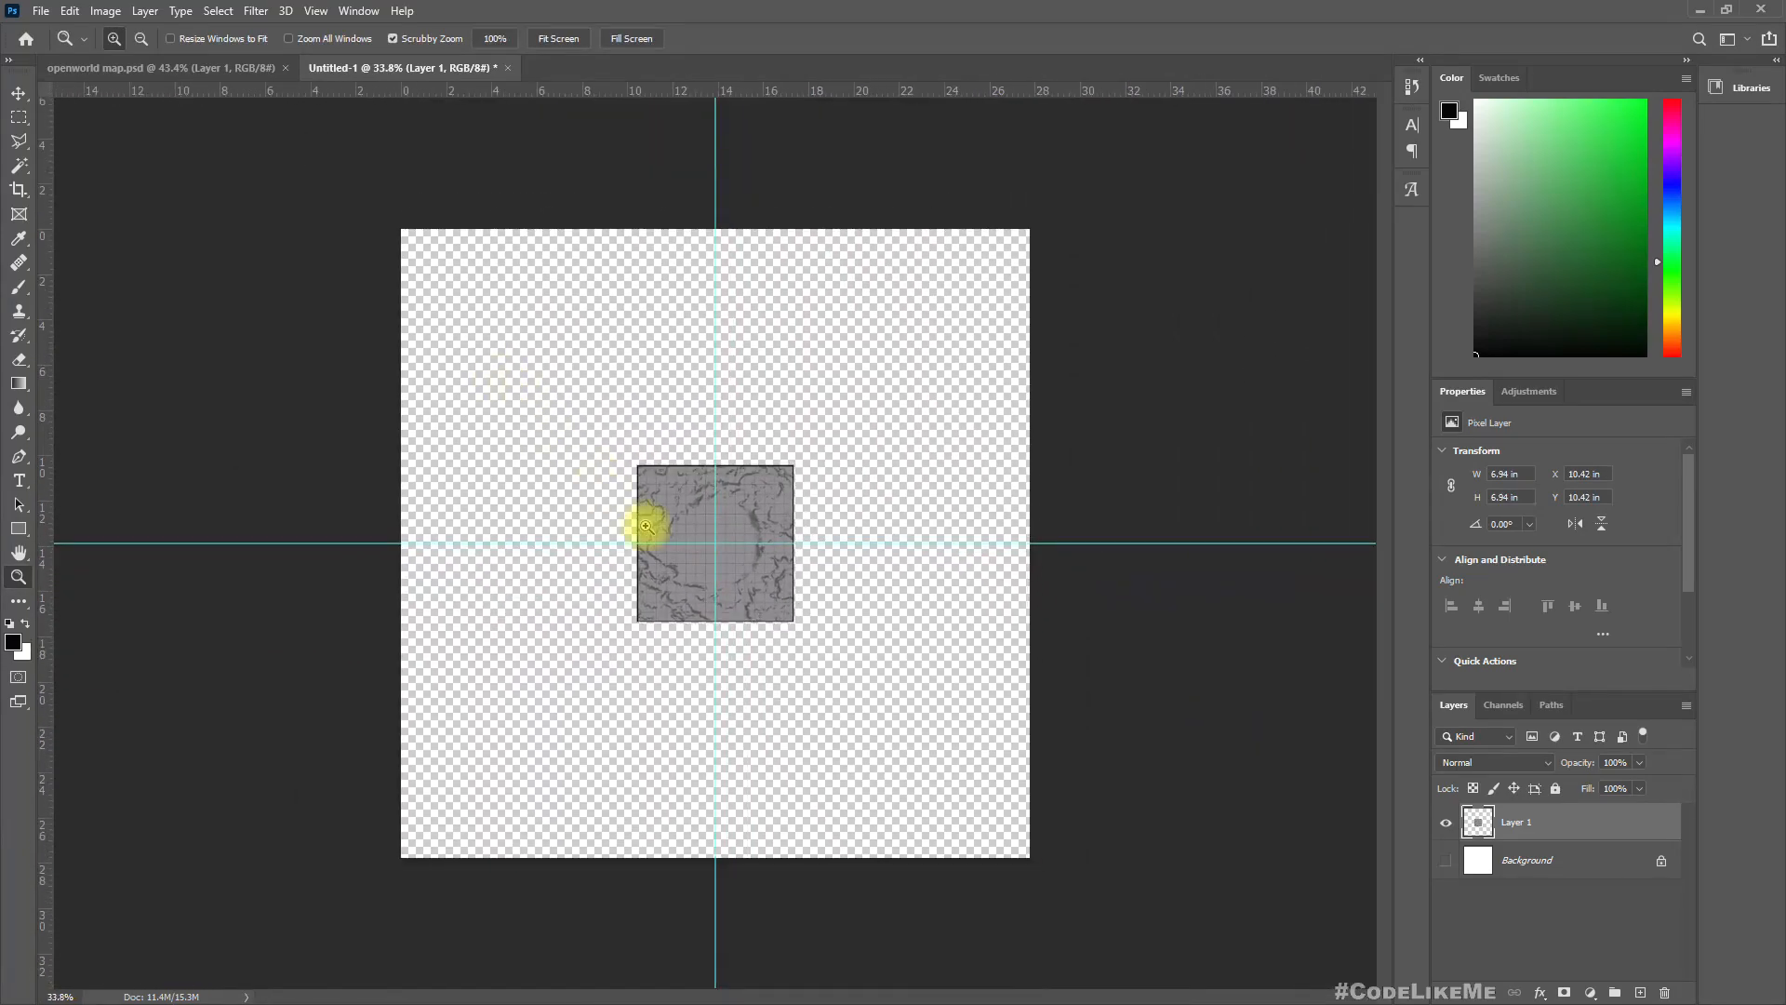
pyautogui.press('v')
pyautogui.moveTo(686, 507); pyautogui.dragTo(211, 364)
pyautogui.press('z')
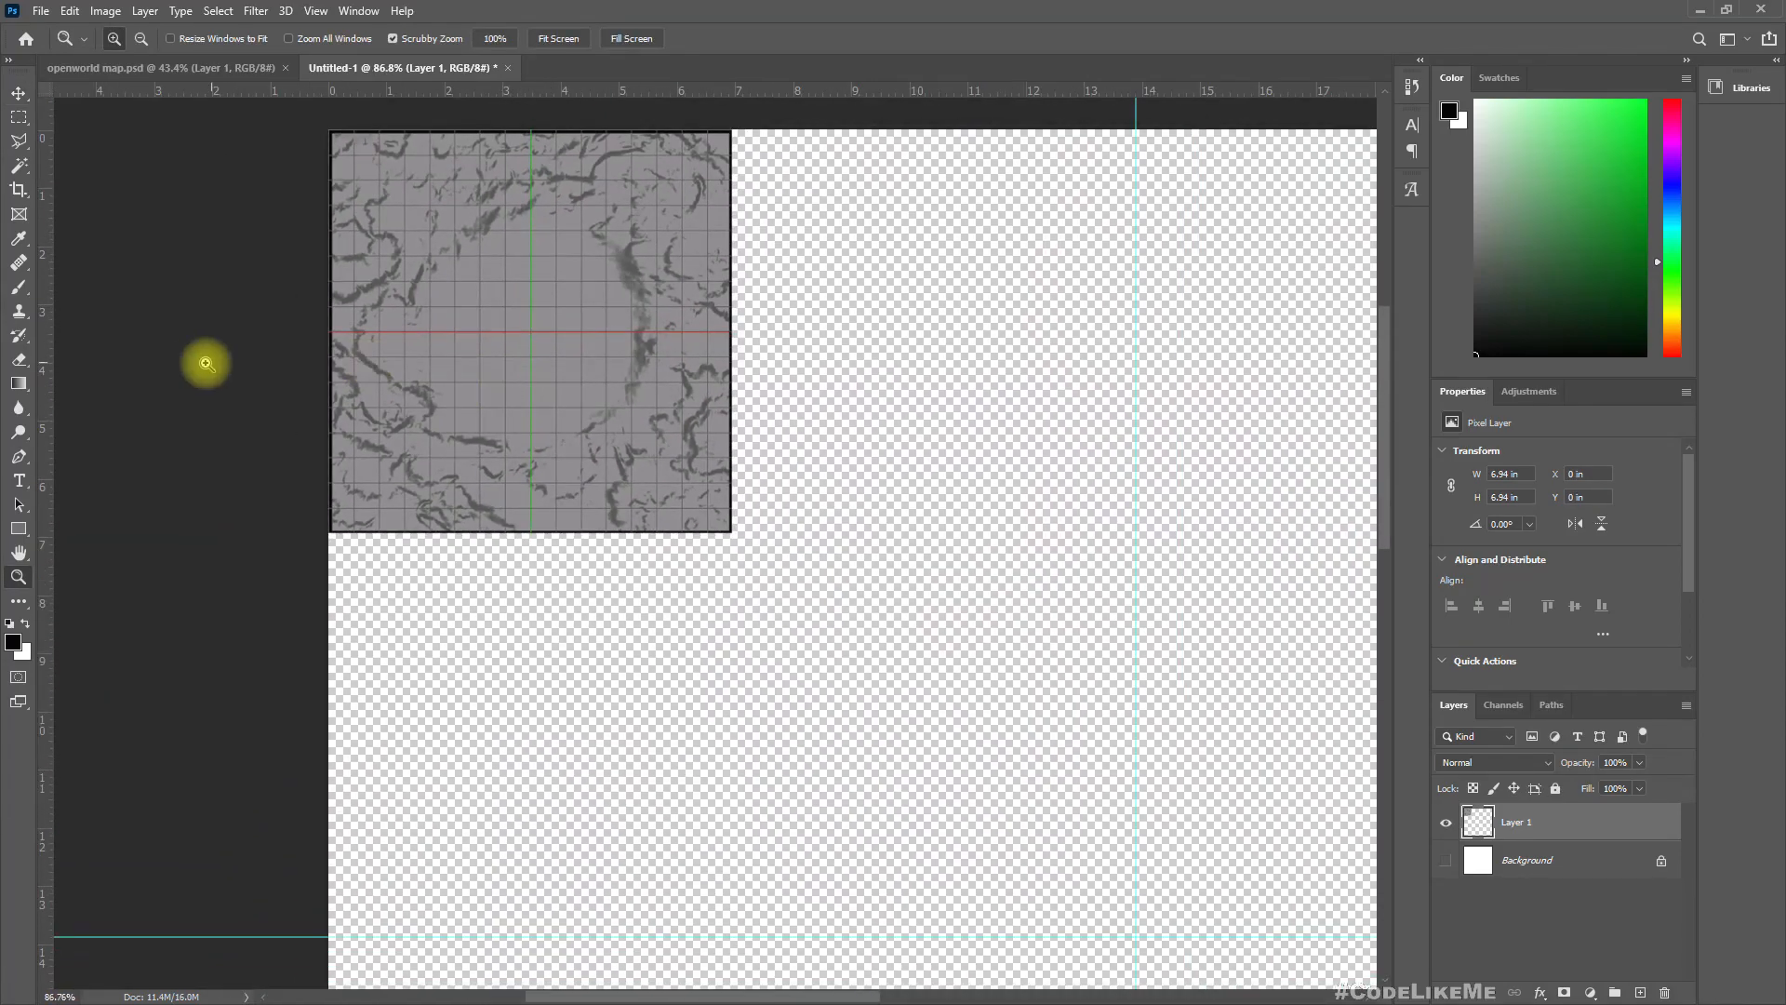
pyautogui.moveTo(46, 293); pyautogui.dragTo(534, 336)
pyautogui.moveTo(574, 92); pyautogui.dragTo(548, 330)
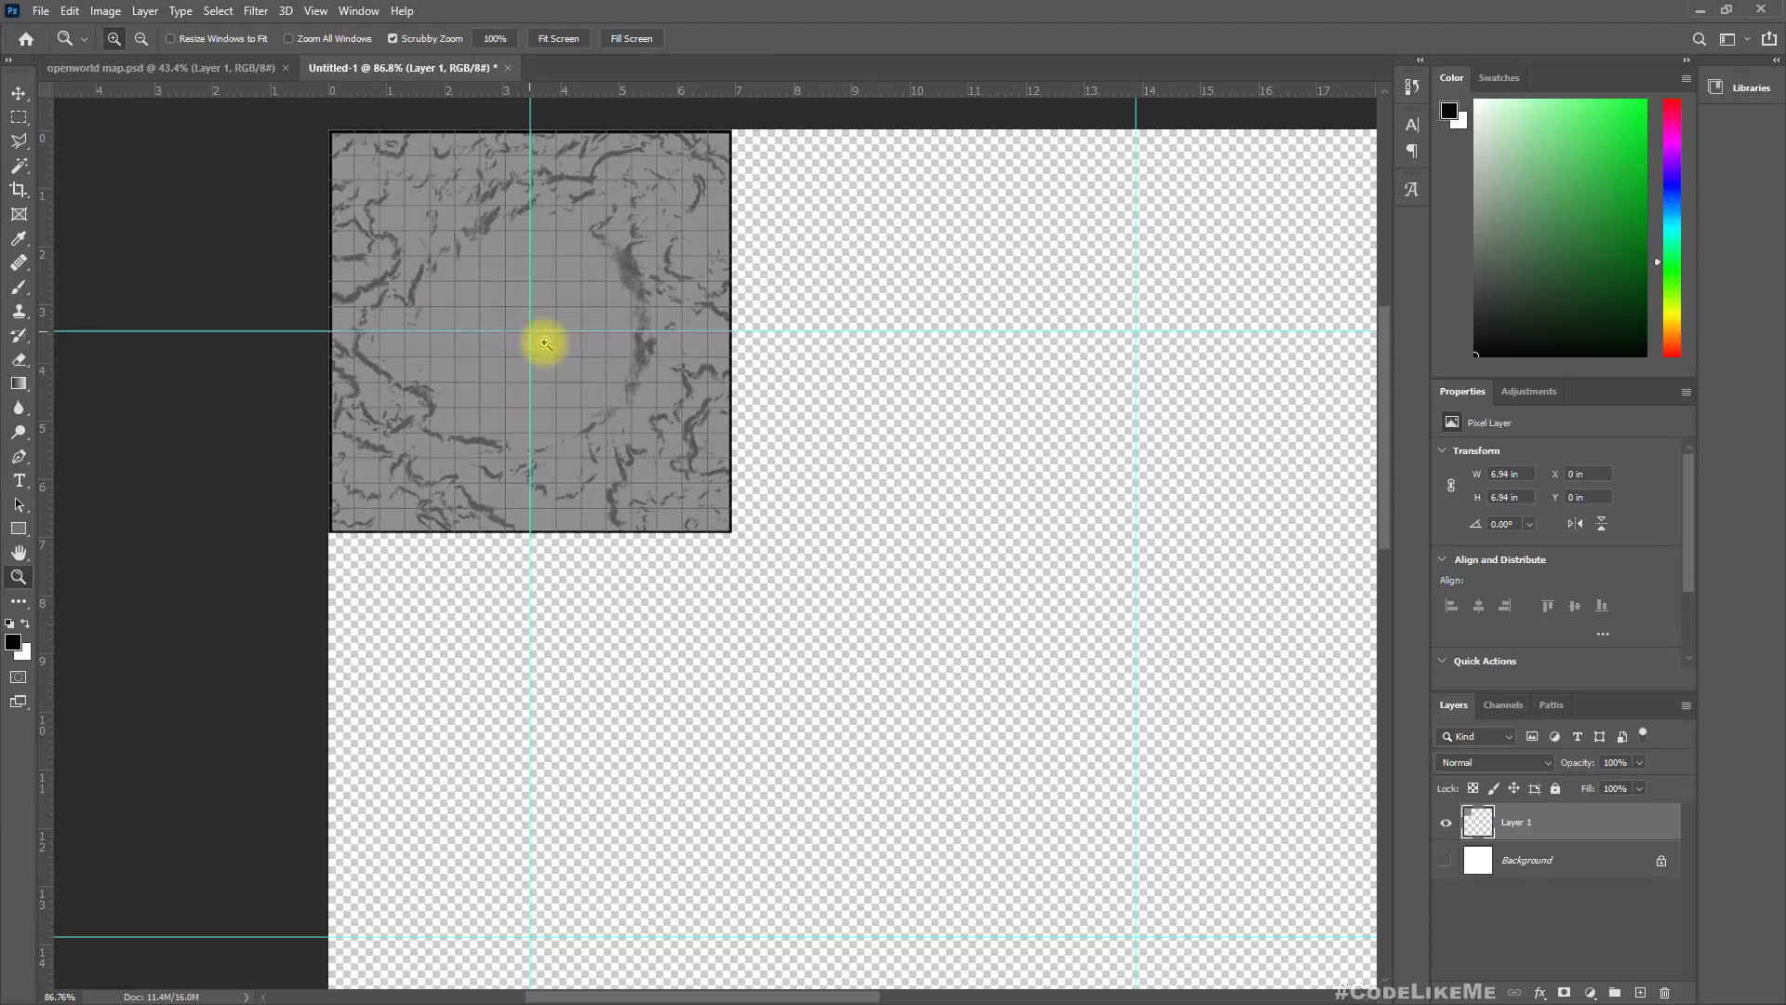
# Scale the map layer to 200% width and height about its centre and check its centre lines against the guides
pyautogui.moveTo(462, 258)
pyautogui.mouseDown()
pyautogui.moveTo(490, 279)
pyautogui.moveTo(442, 270)
pyautogui.mouseUp()
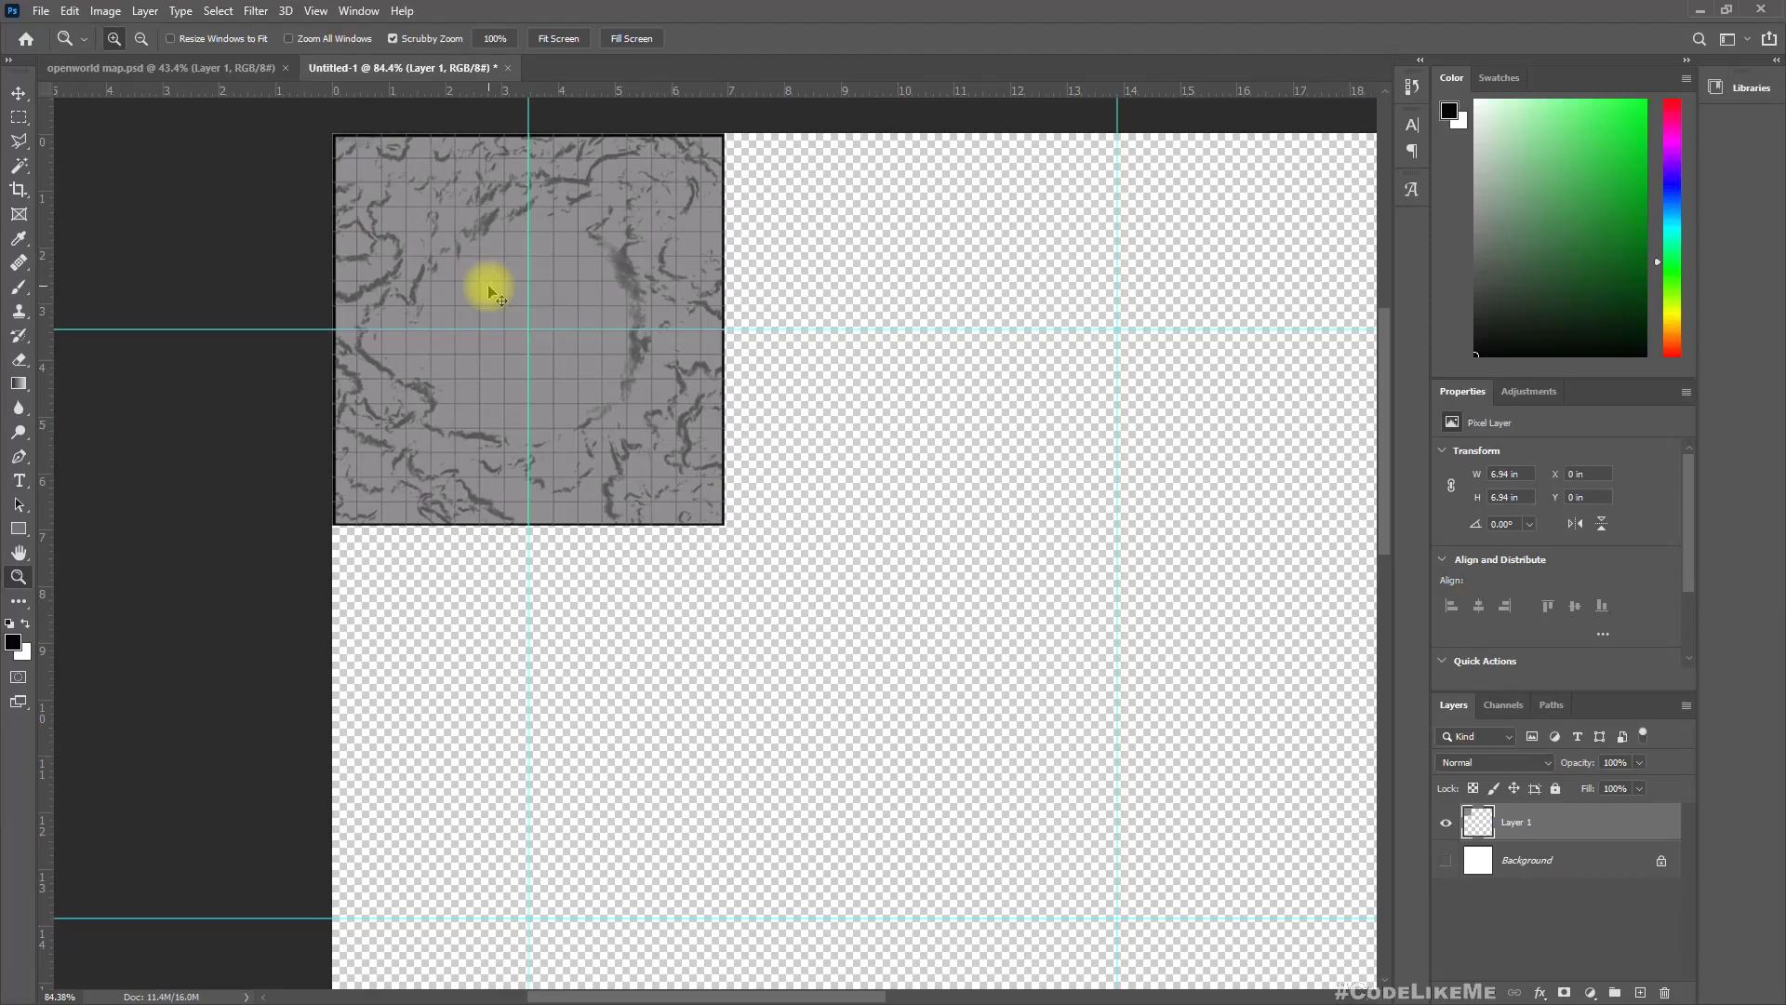
pyautogui.hotkey('ctrl', 't')
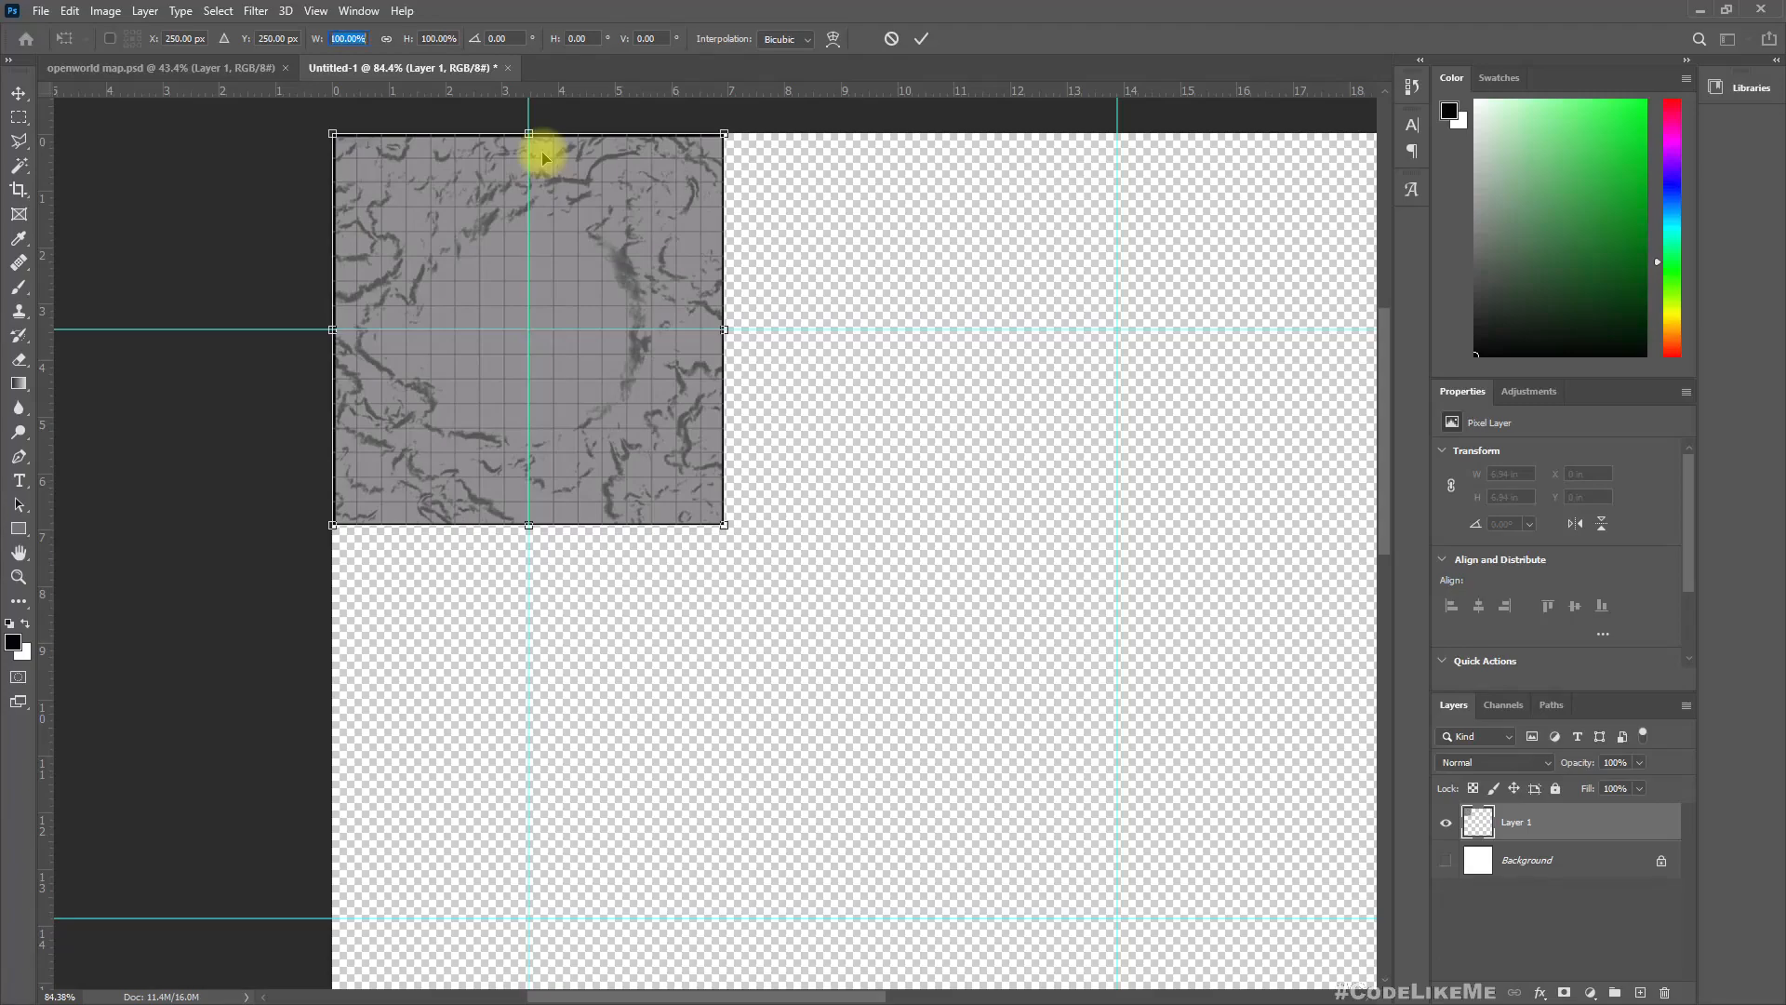
pyautogui.click(386, 39)
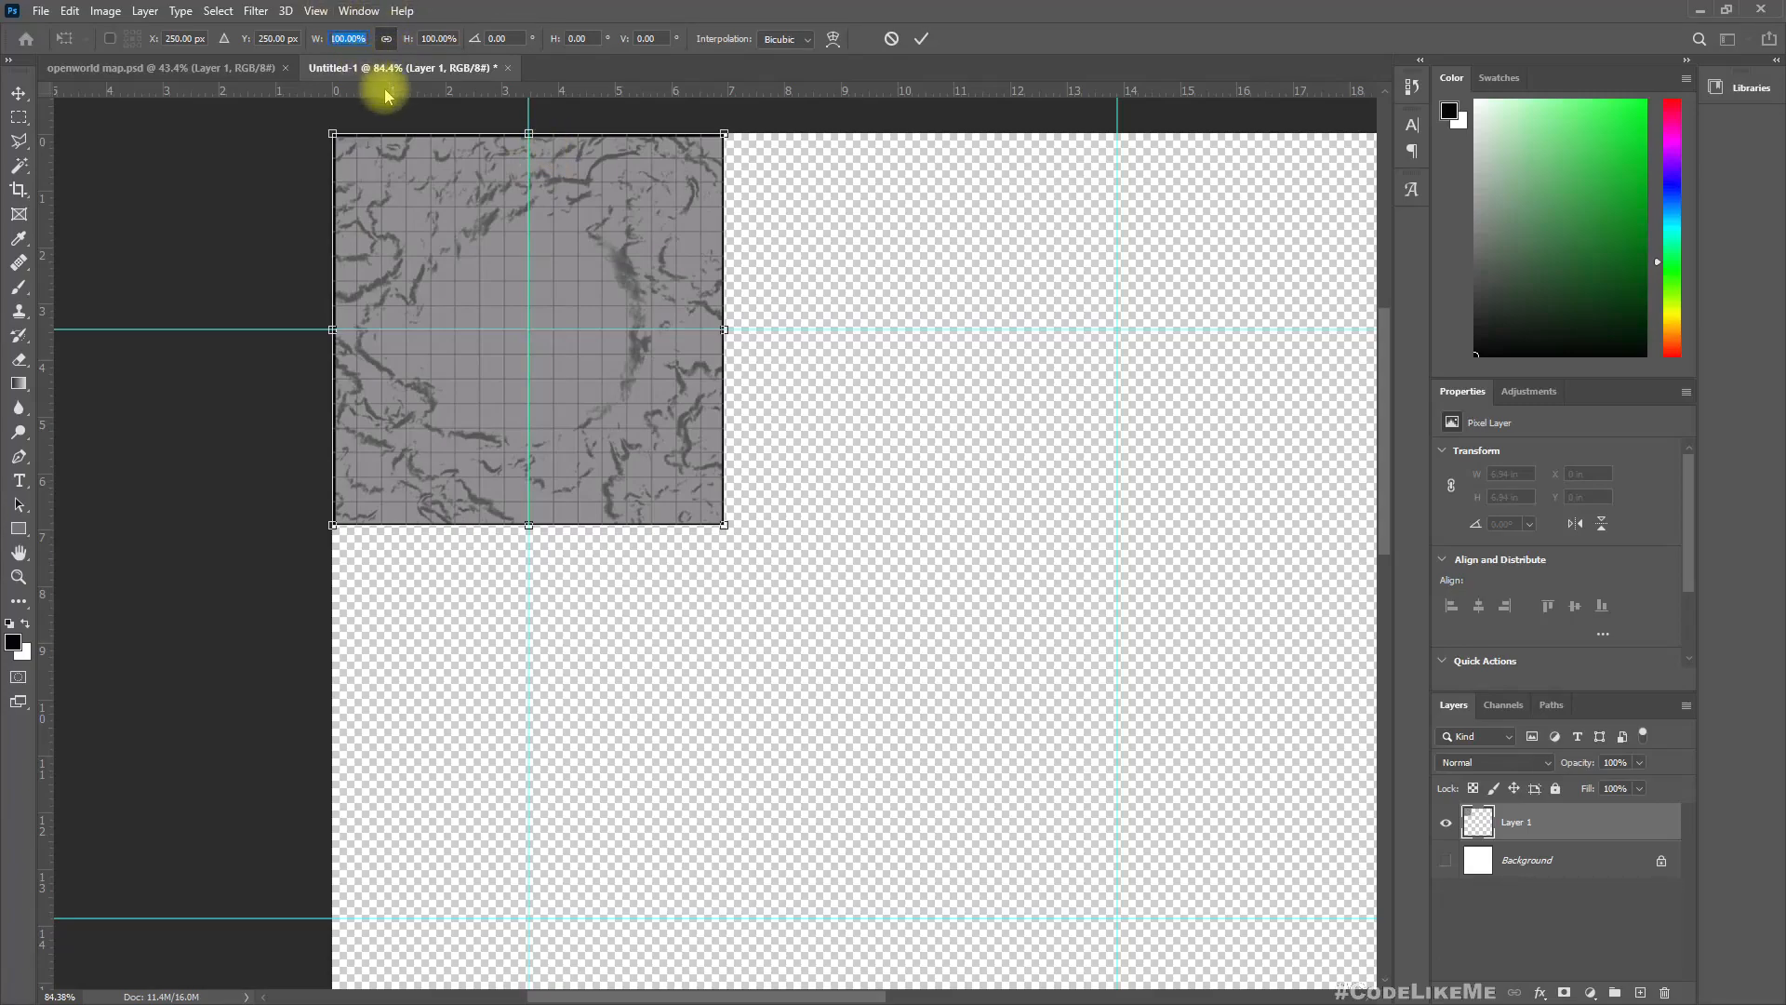
pyautogui.write('200')
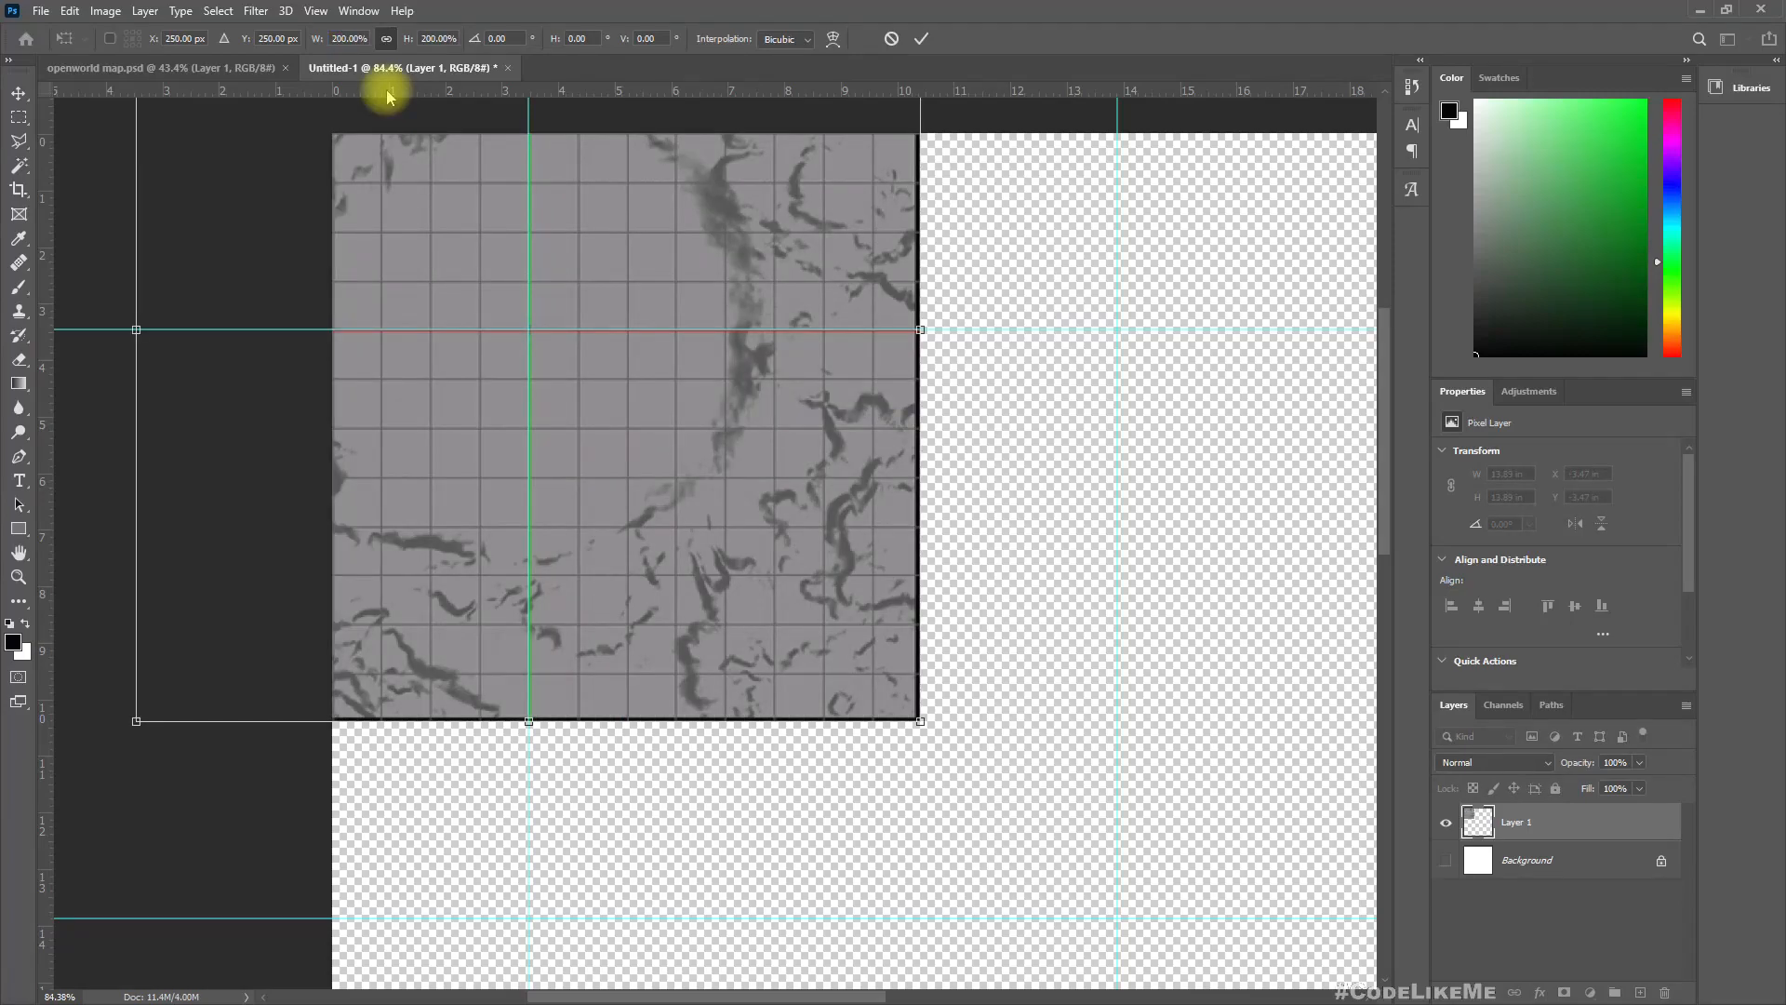
pyautogui.press('Return')
pyautogui.press('z')
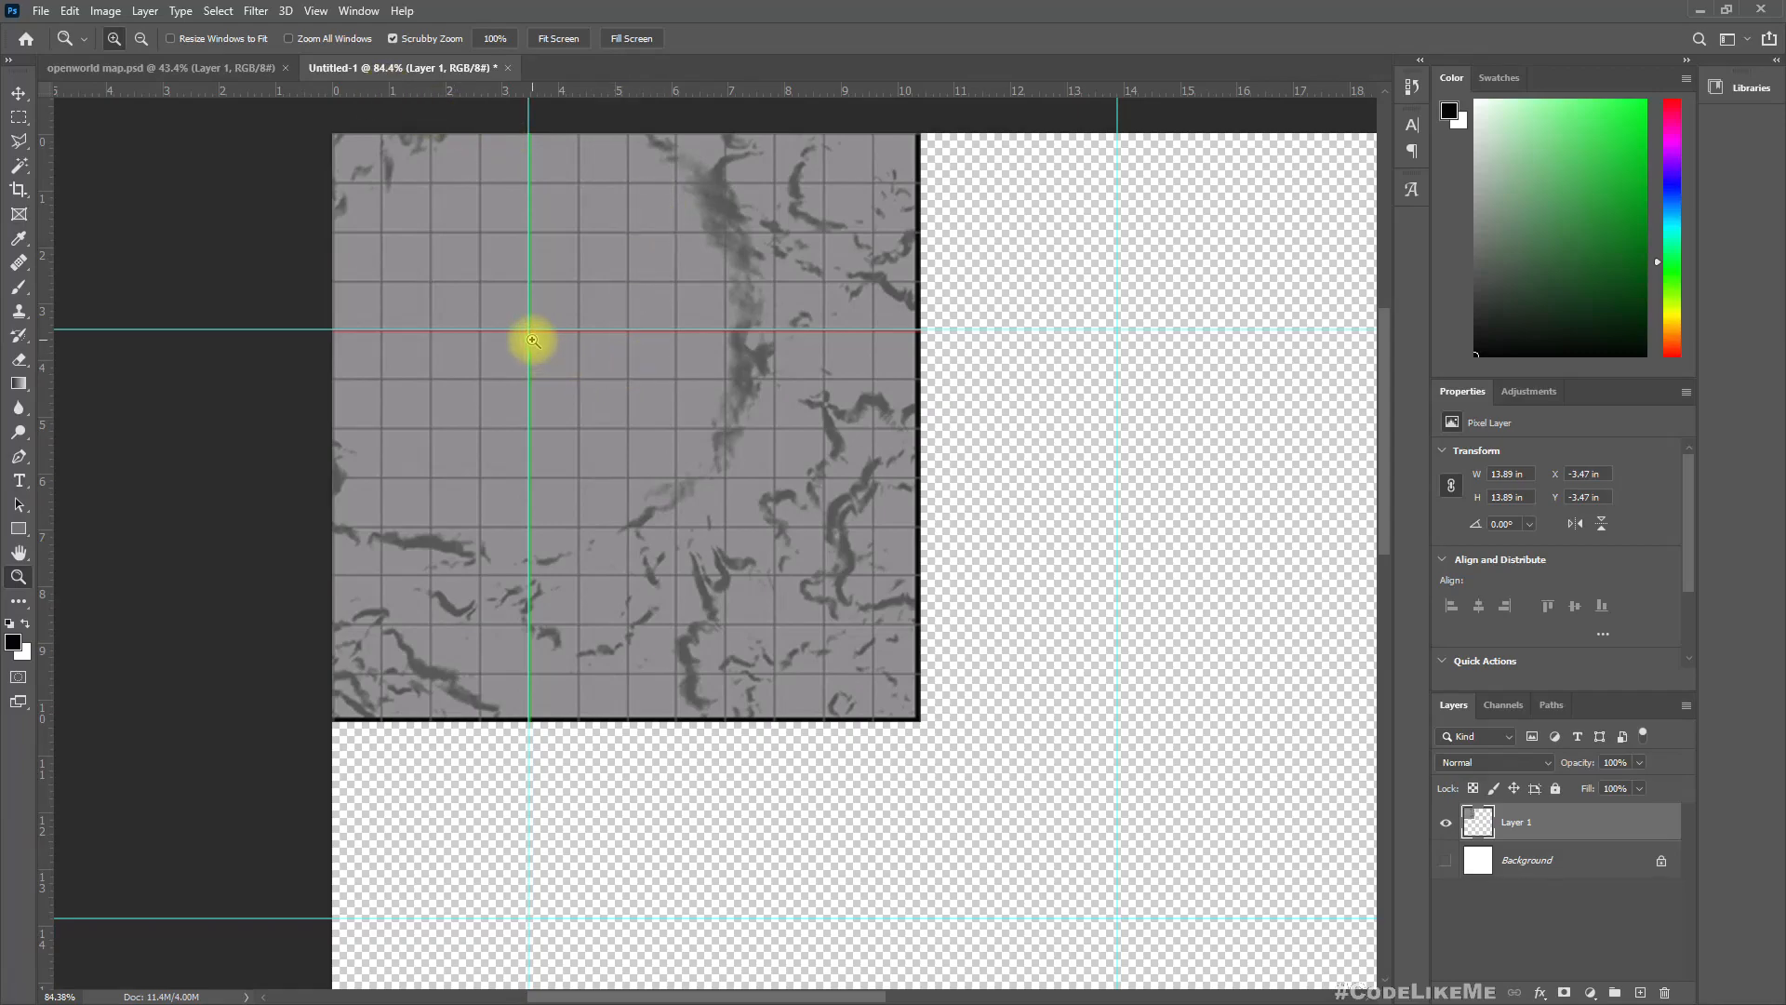
pyautogui.hotkey('ctrl', ';')
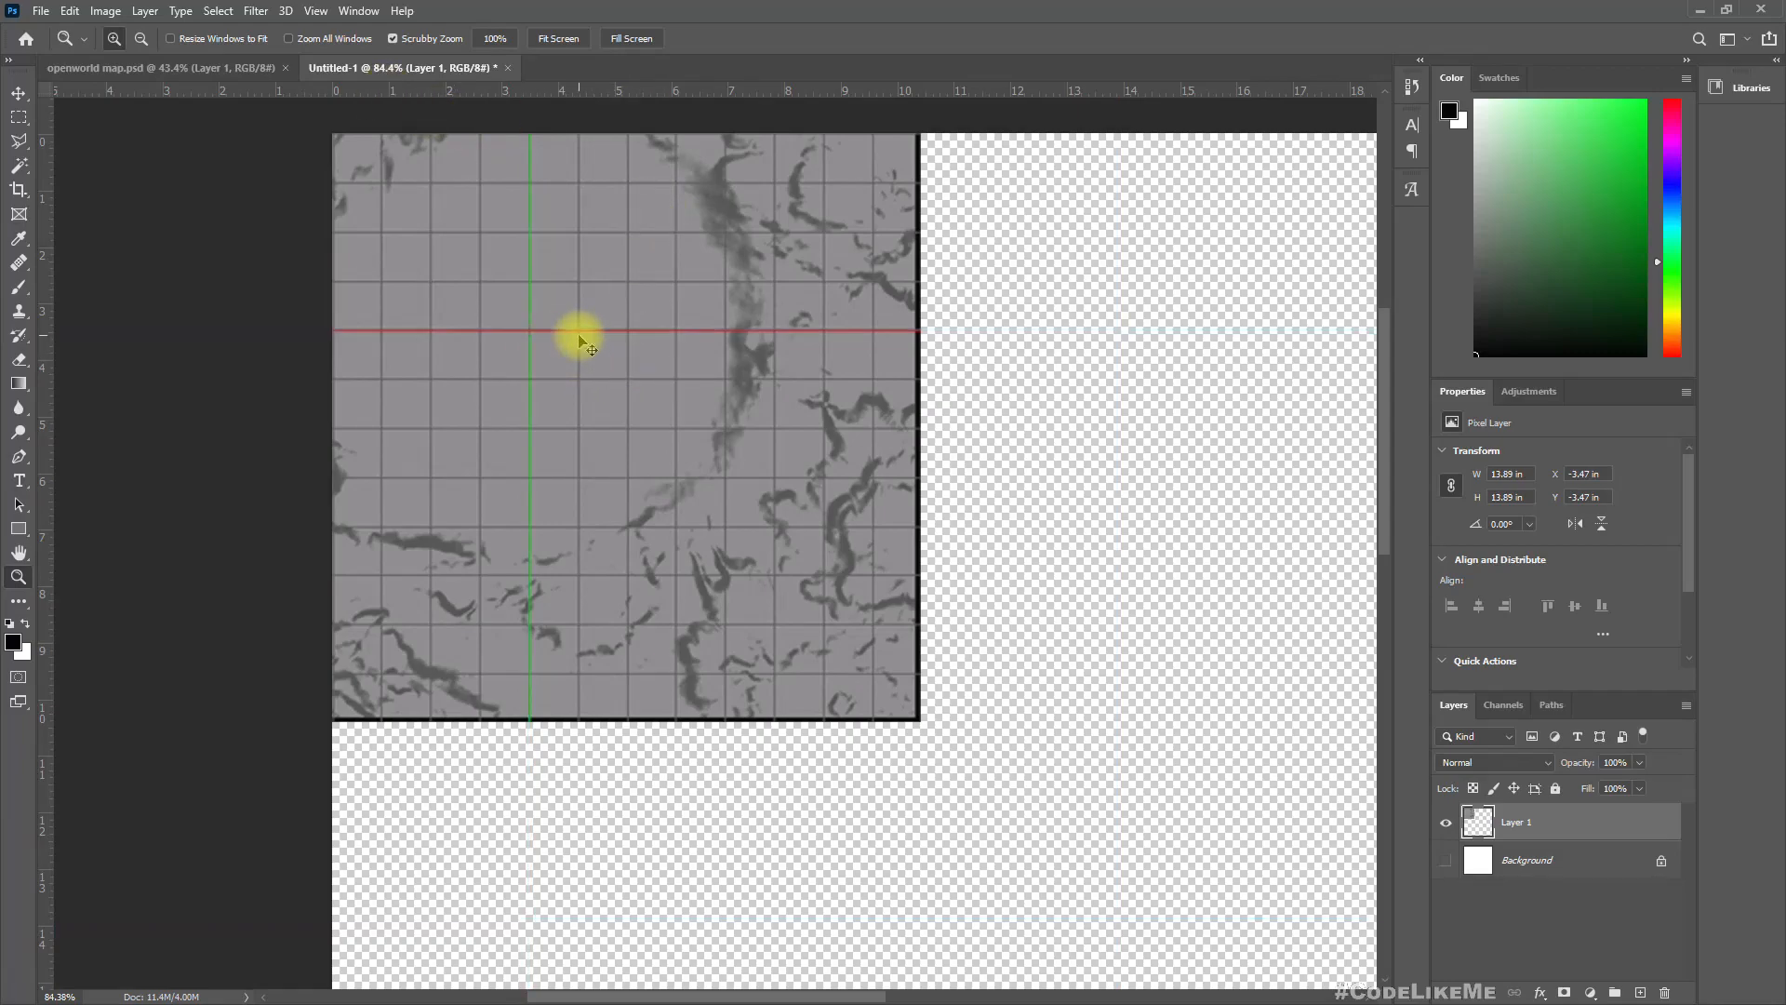
pyautogui.hotkey('ctrl', ';')
# Move the enlarged map to X 500 px, Y 500 px at the canvas corner, and shift its centre back toward the guide intersection
pyautogui.moveTo(579, 334); pyautogui.dragTo(411, 263)
pyautogui.moveTo(646, 482); pyautogui.dragTo(774, 664)
pyautogui.hotkey('ctrl', 't')
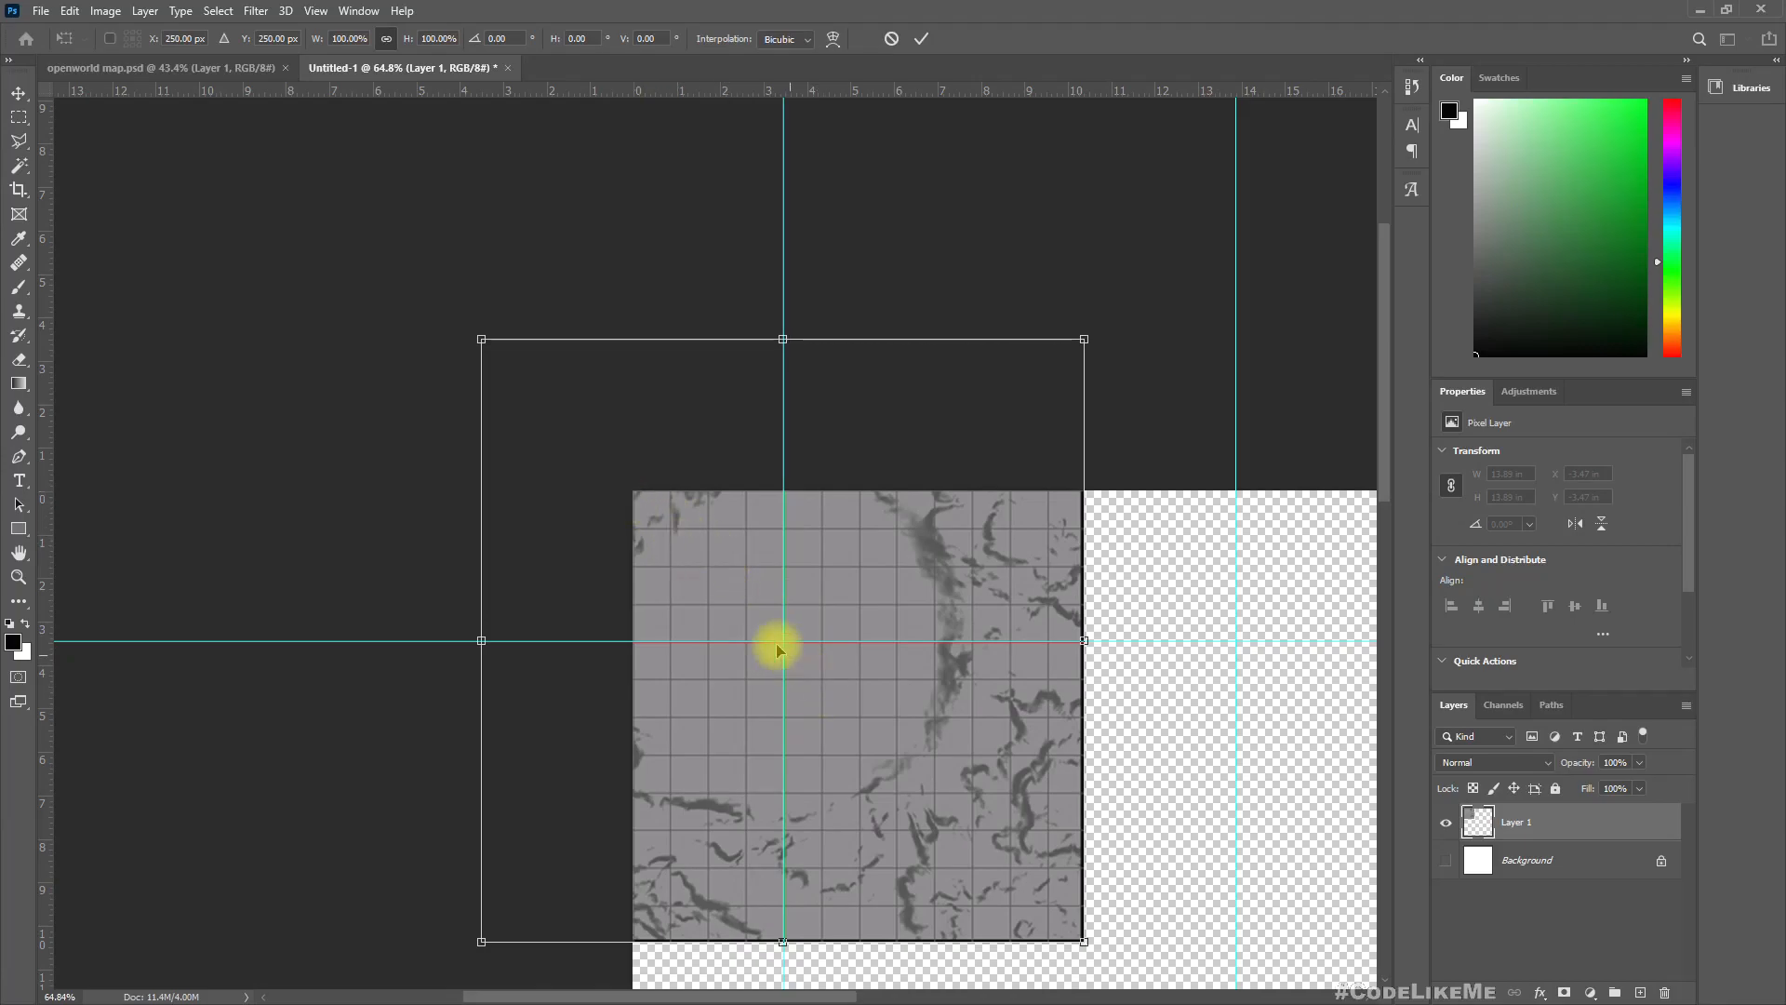
pyautogui.moveTo(682, 546); pyautogui.dragTo(828, 700)
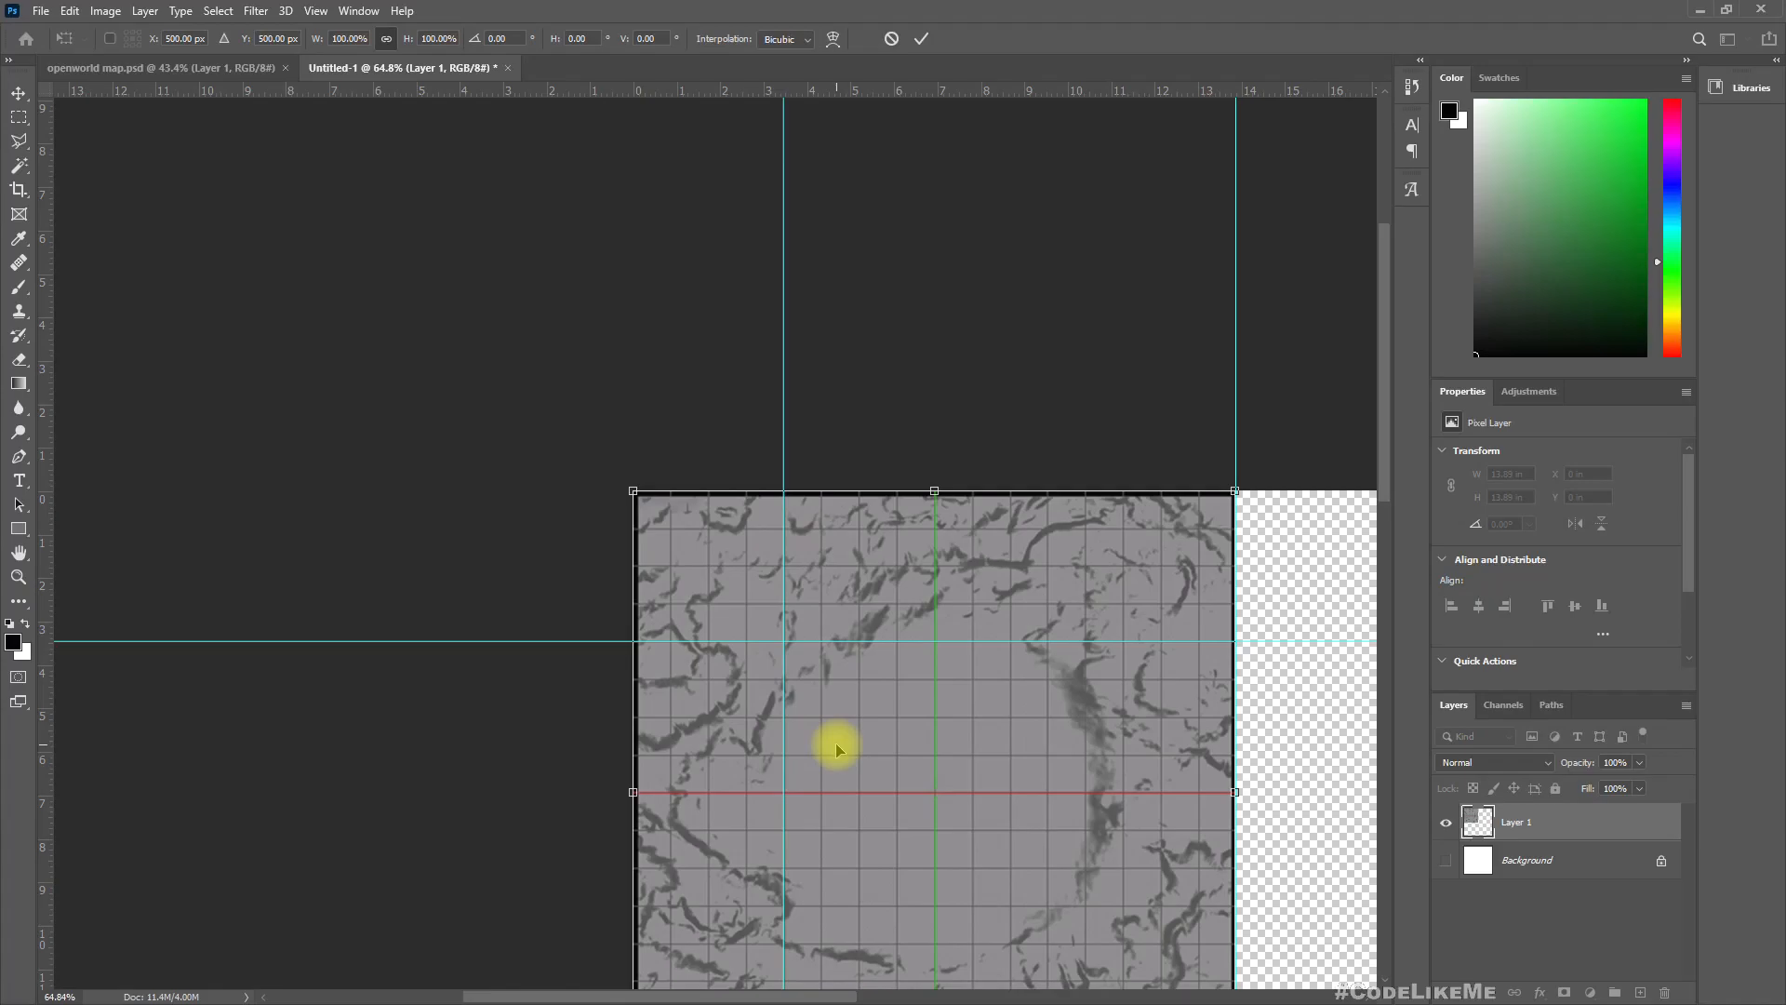
pyautogui.press('Return')
pyautogui.press('z')
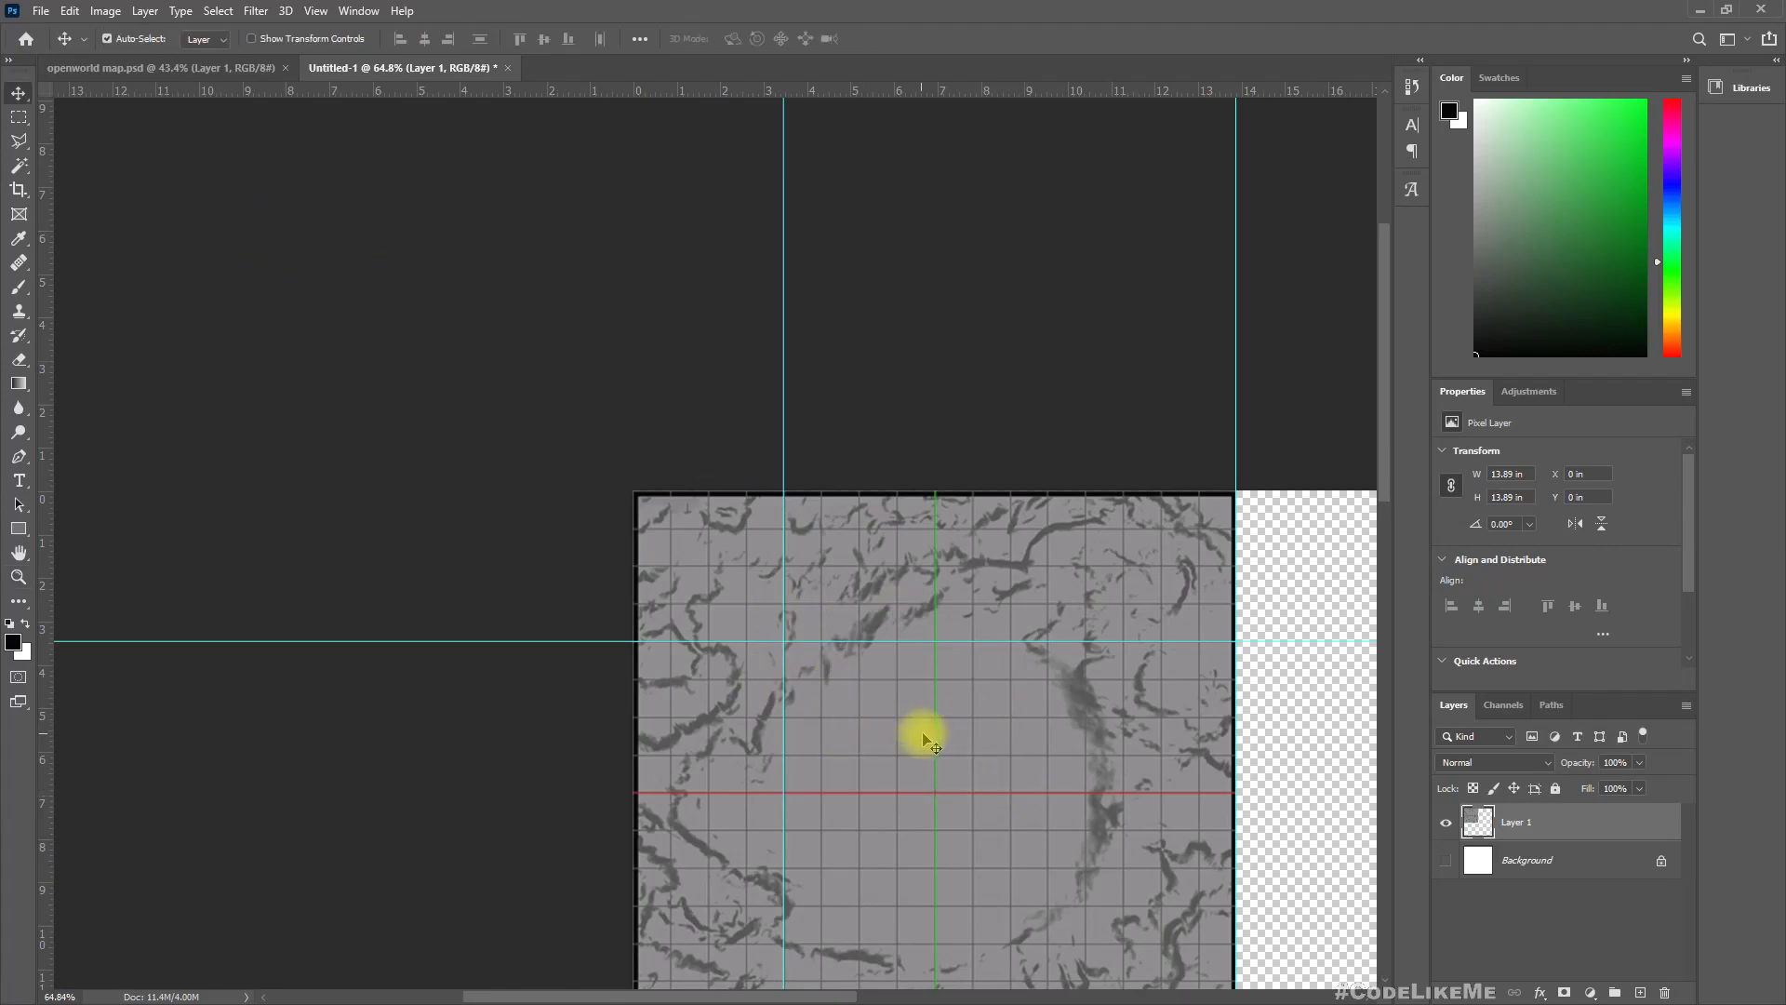
pyautogui.press('v')
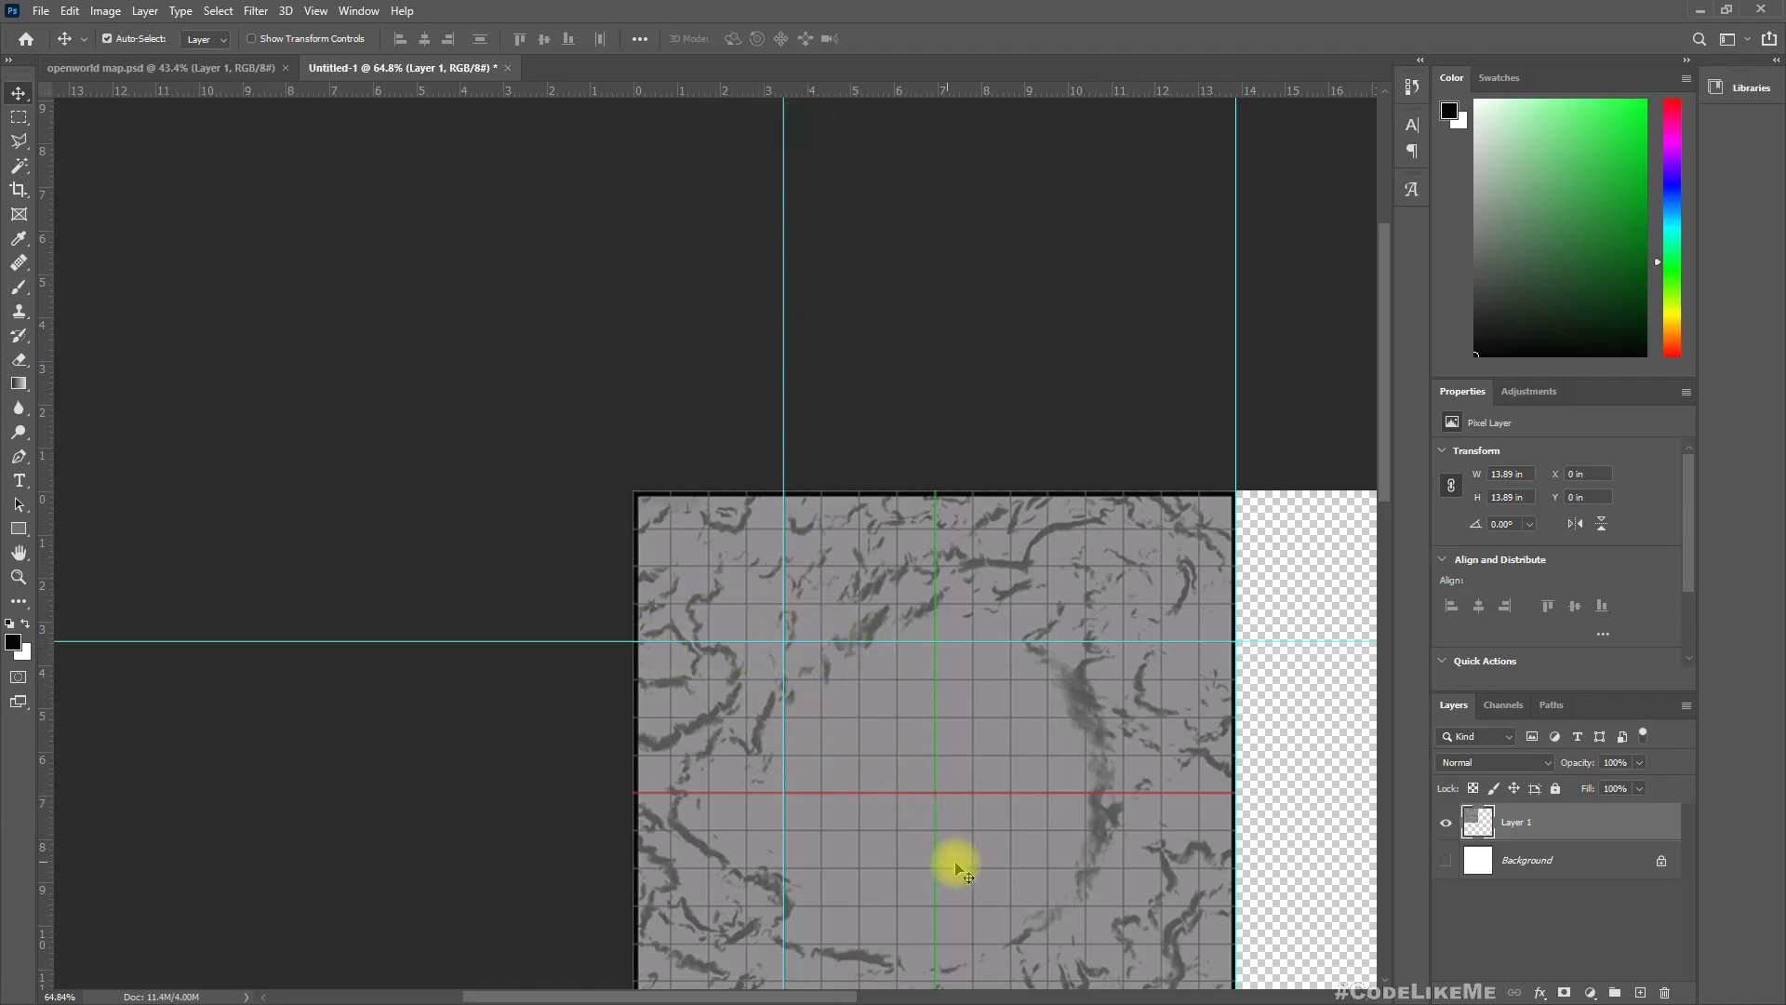
pyautogui.moveTo(964, 850); pyautogui.dragTo(826, 707)
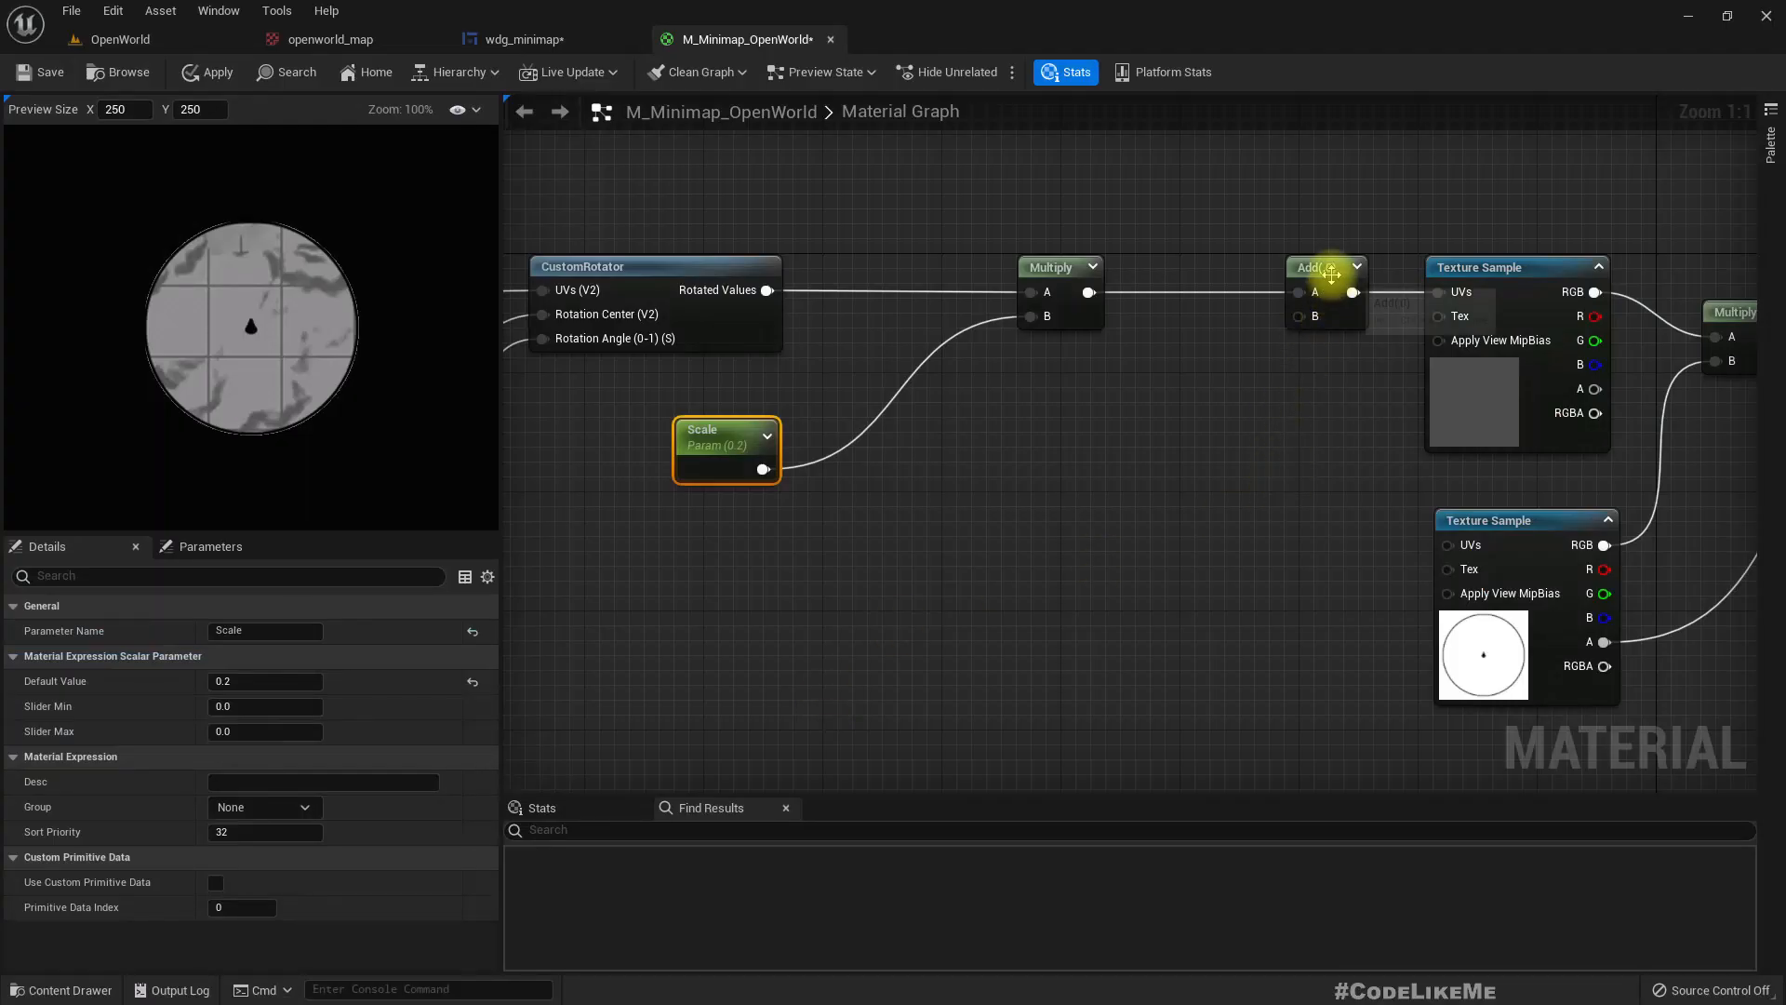
# Add a OneMinus node fed by the Scale parameter in Unreal's M_Minimap_OpenWorld material graph
pyautogui.click(1328, 272)
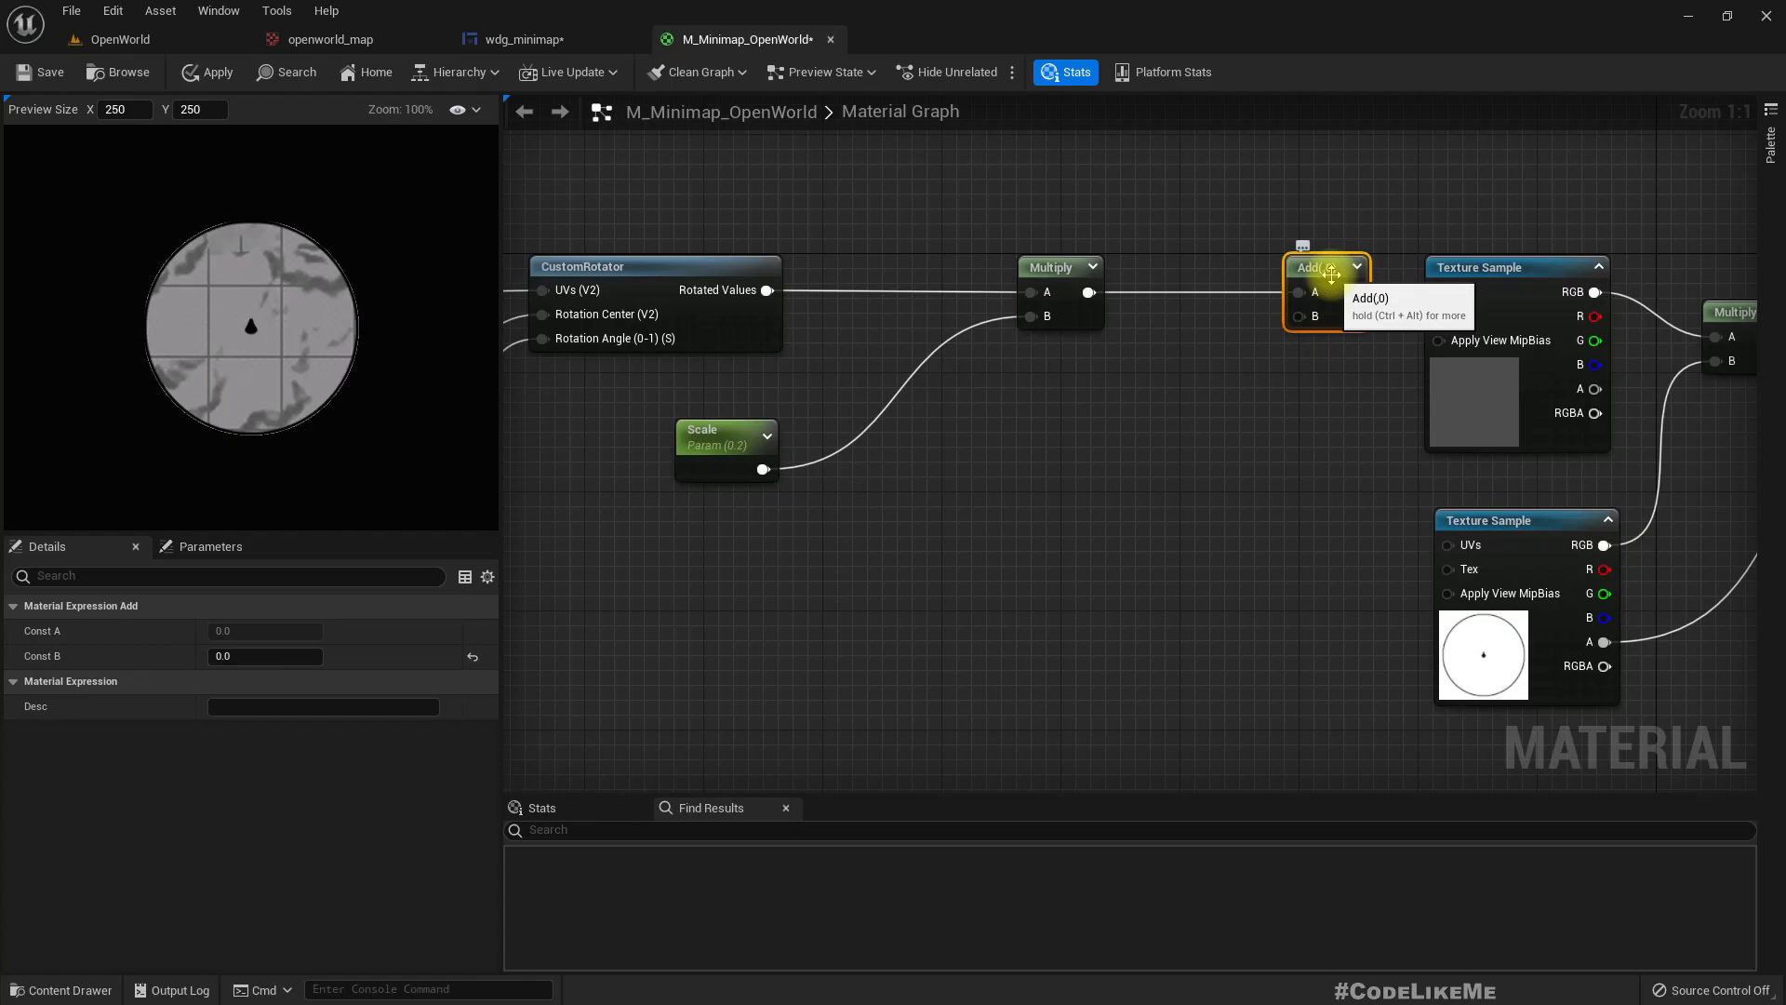
pyautogui.moveTo(763, 469); pyautogui.dragTo(858, 590)
pyautogui.write('1-')
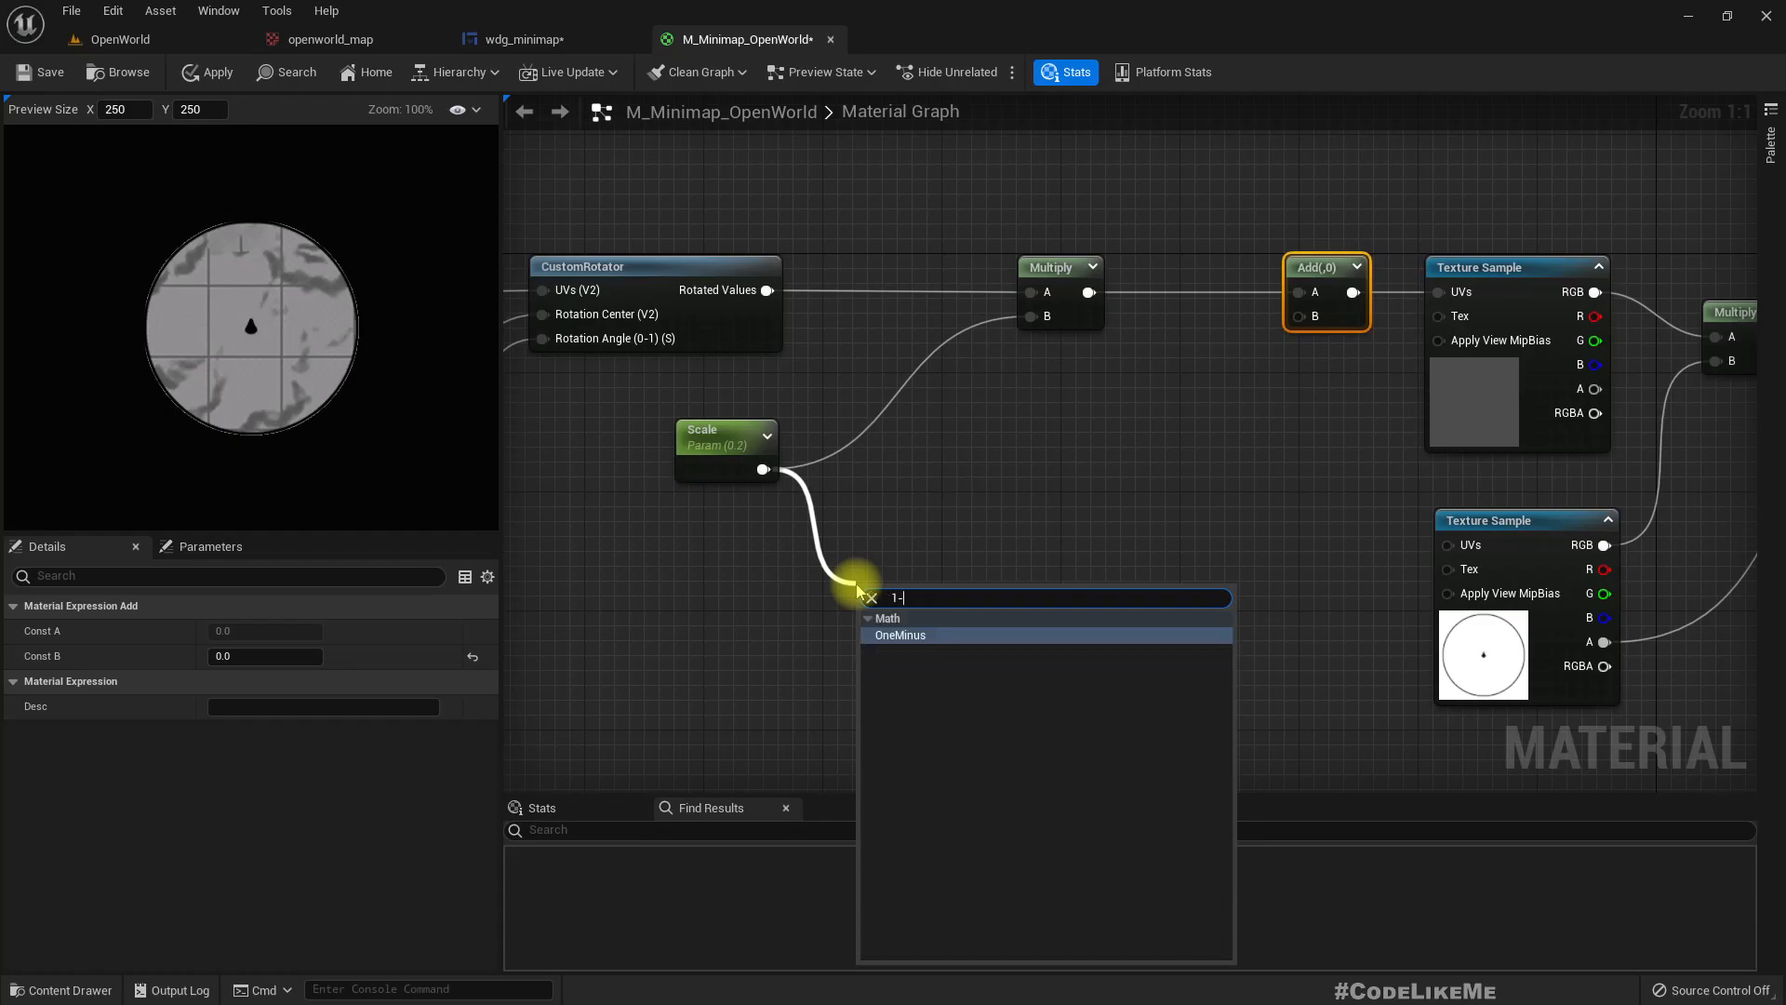
pyautogui.press('Return')
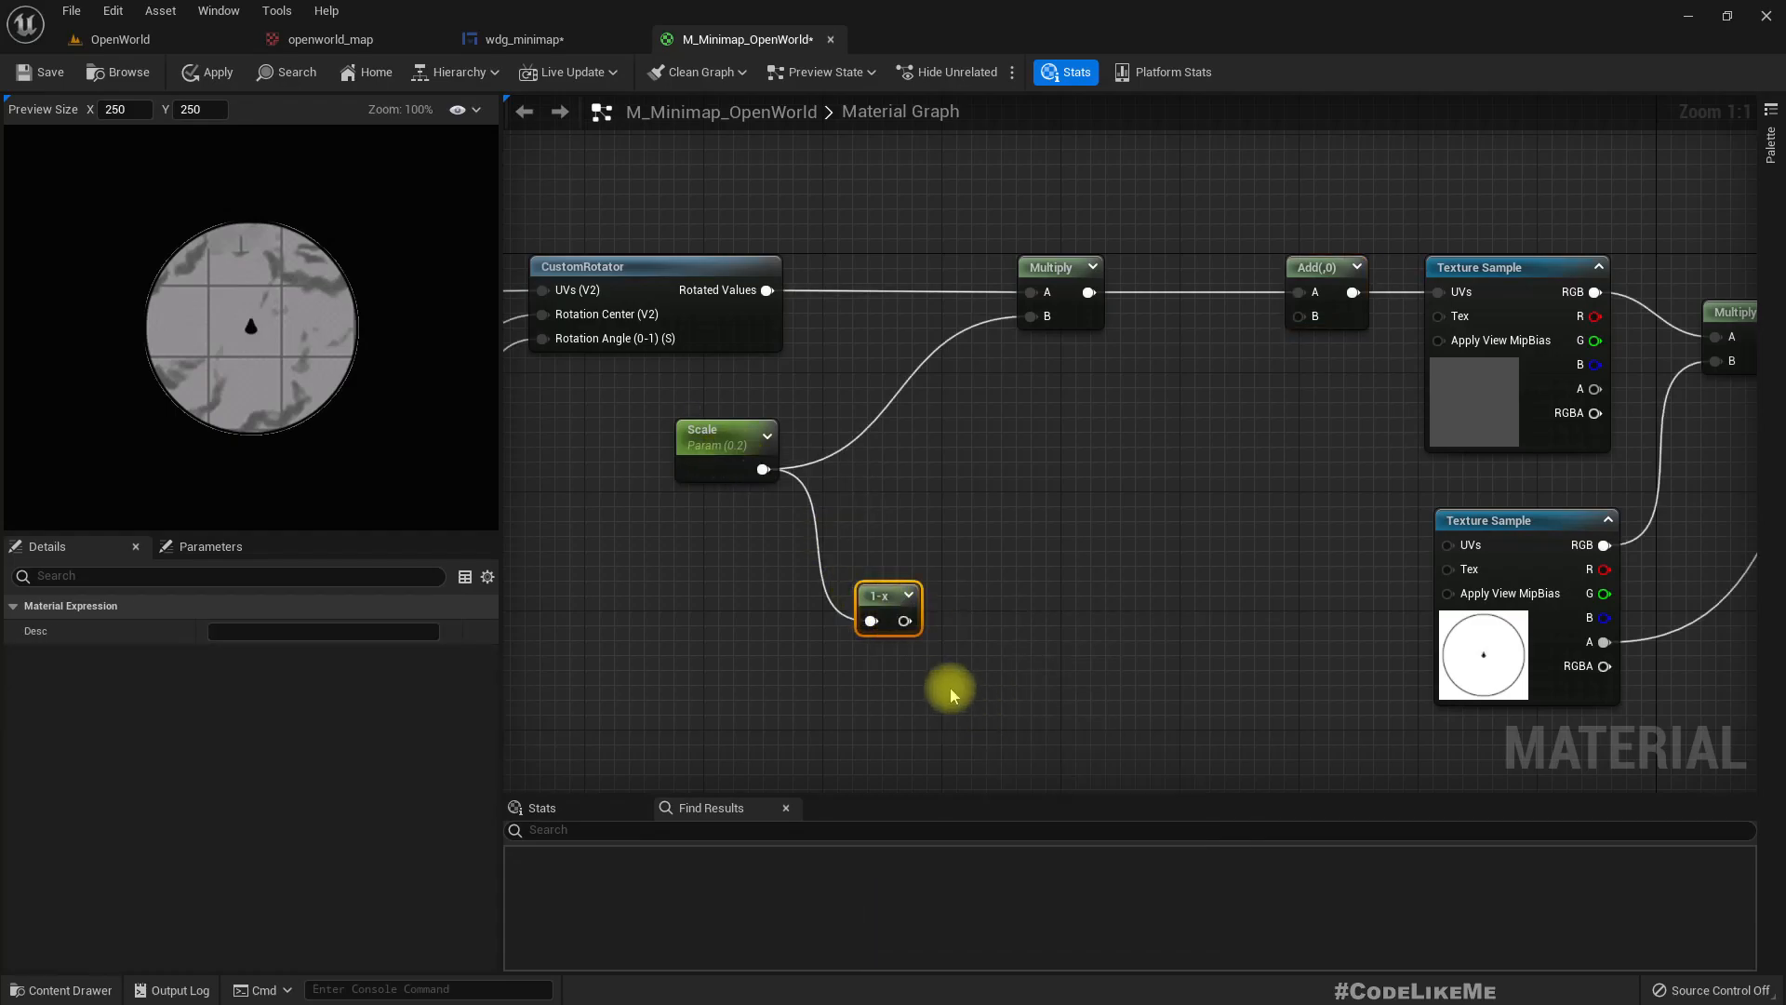
# Divide the OneMinus output by 2, connect the result to the Add node's B input, and align the Divide node beside OneMinus
pyautogui.moveTo(904, 620); pyautogui.dragTo(1025, 619)
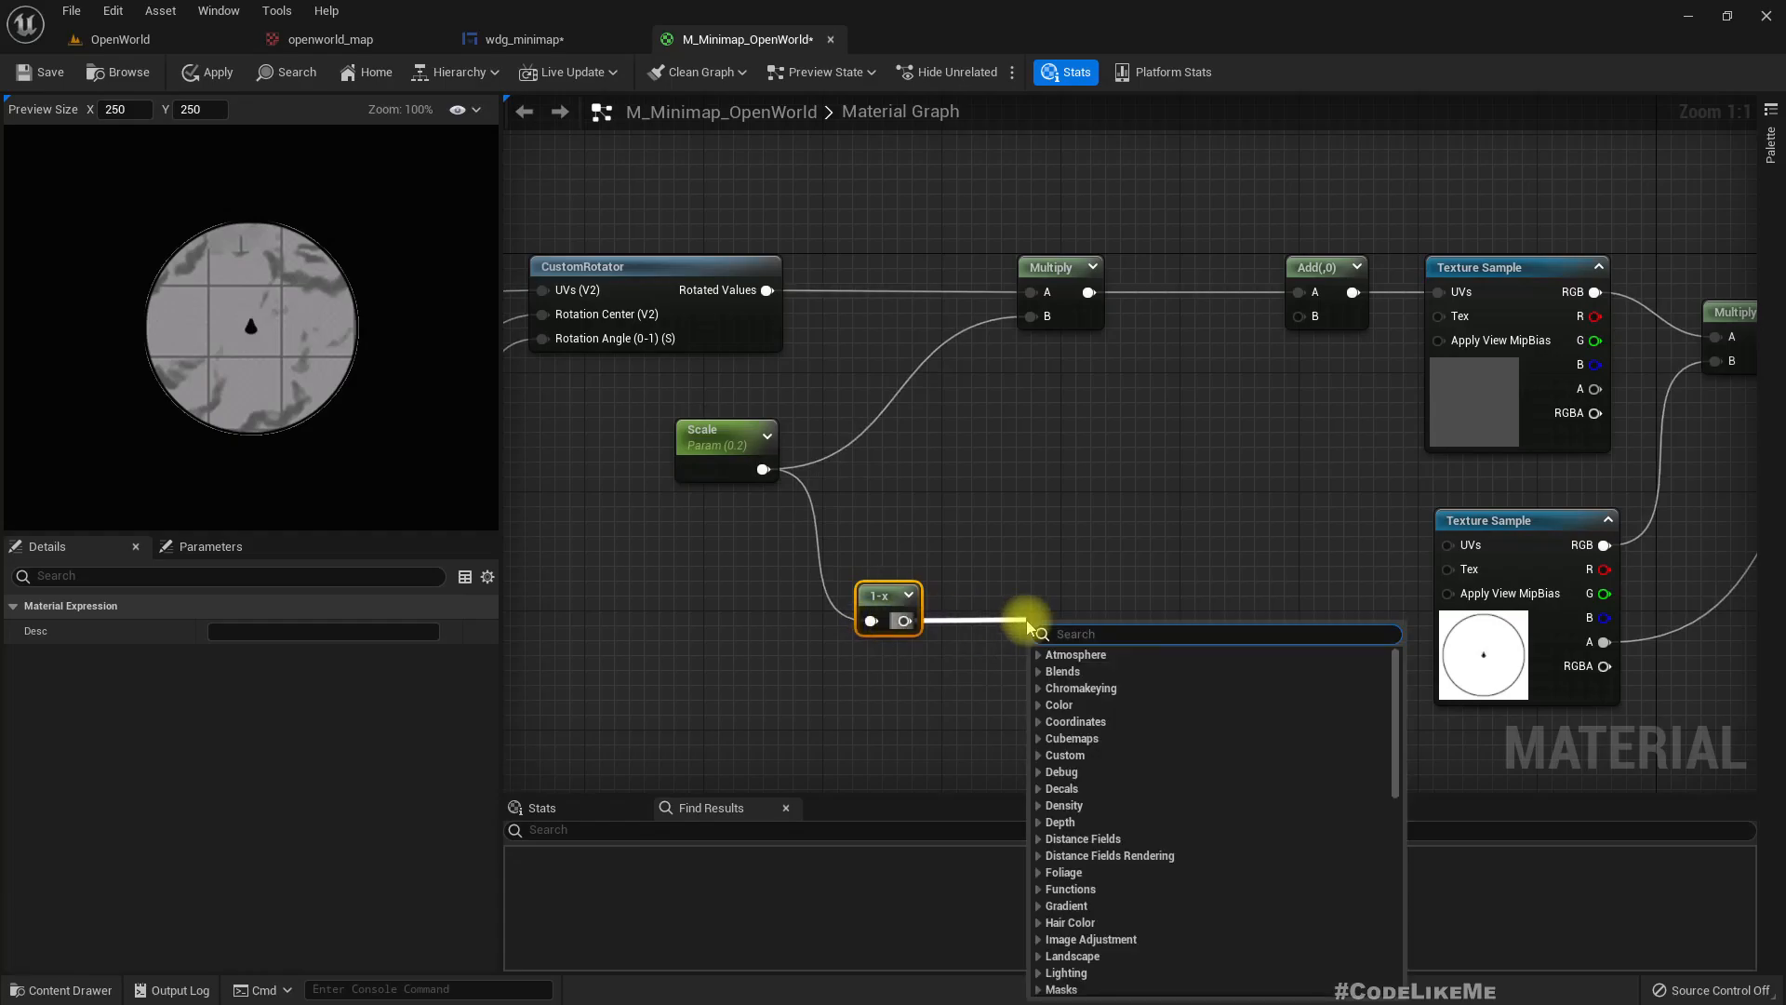
pyautogui.press('Escape')
pyautogui.moveTo(904, 621); pyautogui.dragTo(1003, 622)
pyautogui.write('divide')
pyautogui.press('Return')
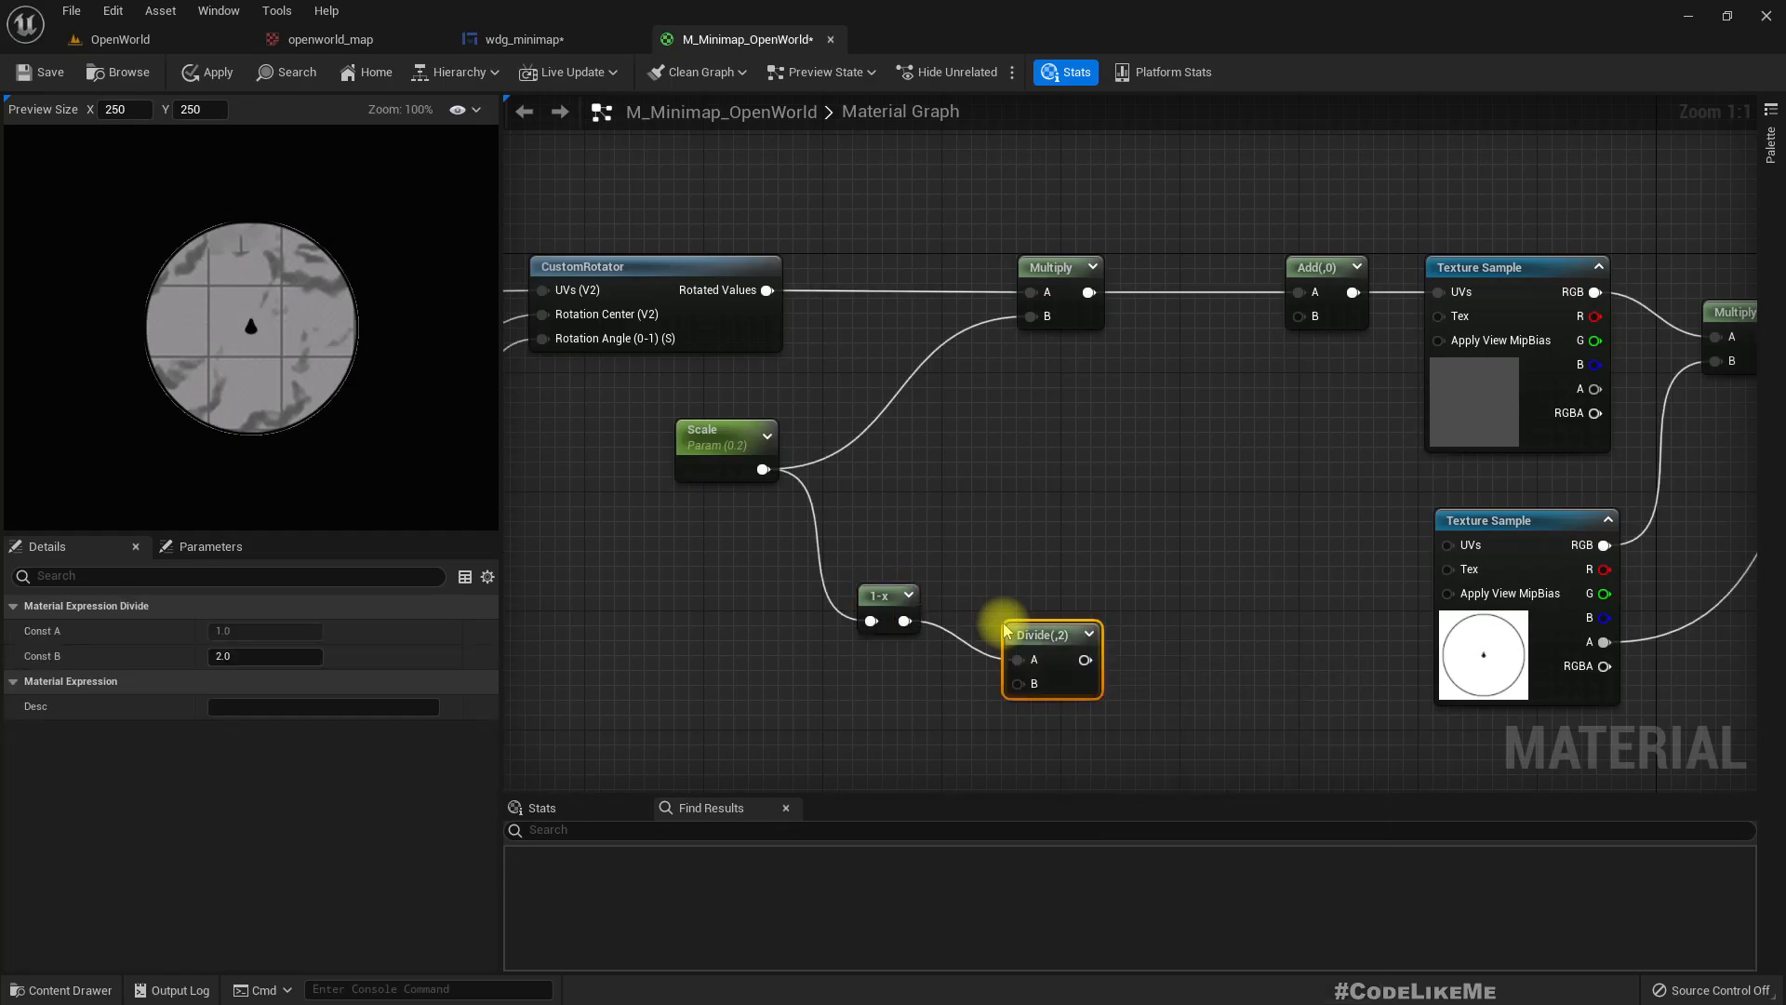
pyautogui.moveTo(1085, 659); pyautogui.dragTo(1299, 317)
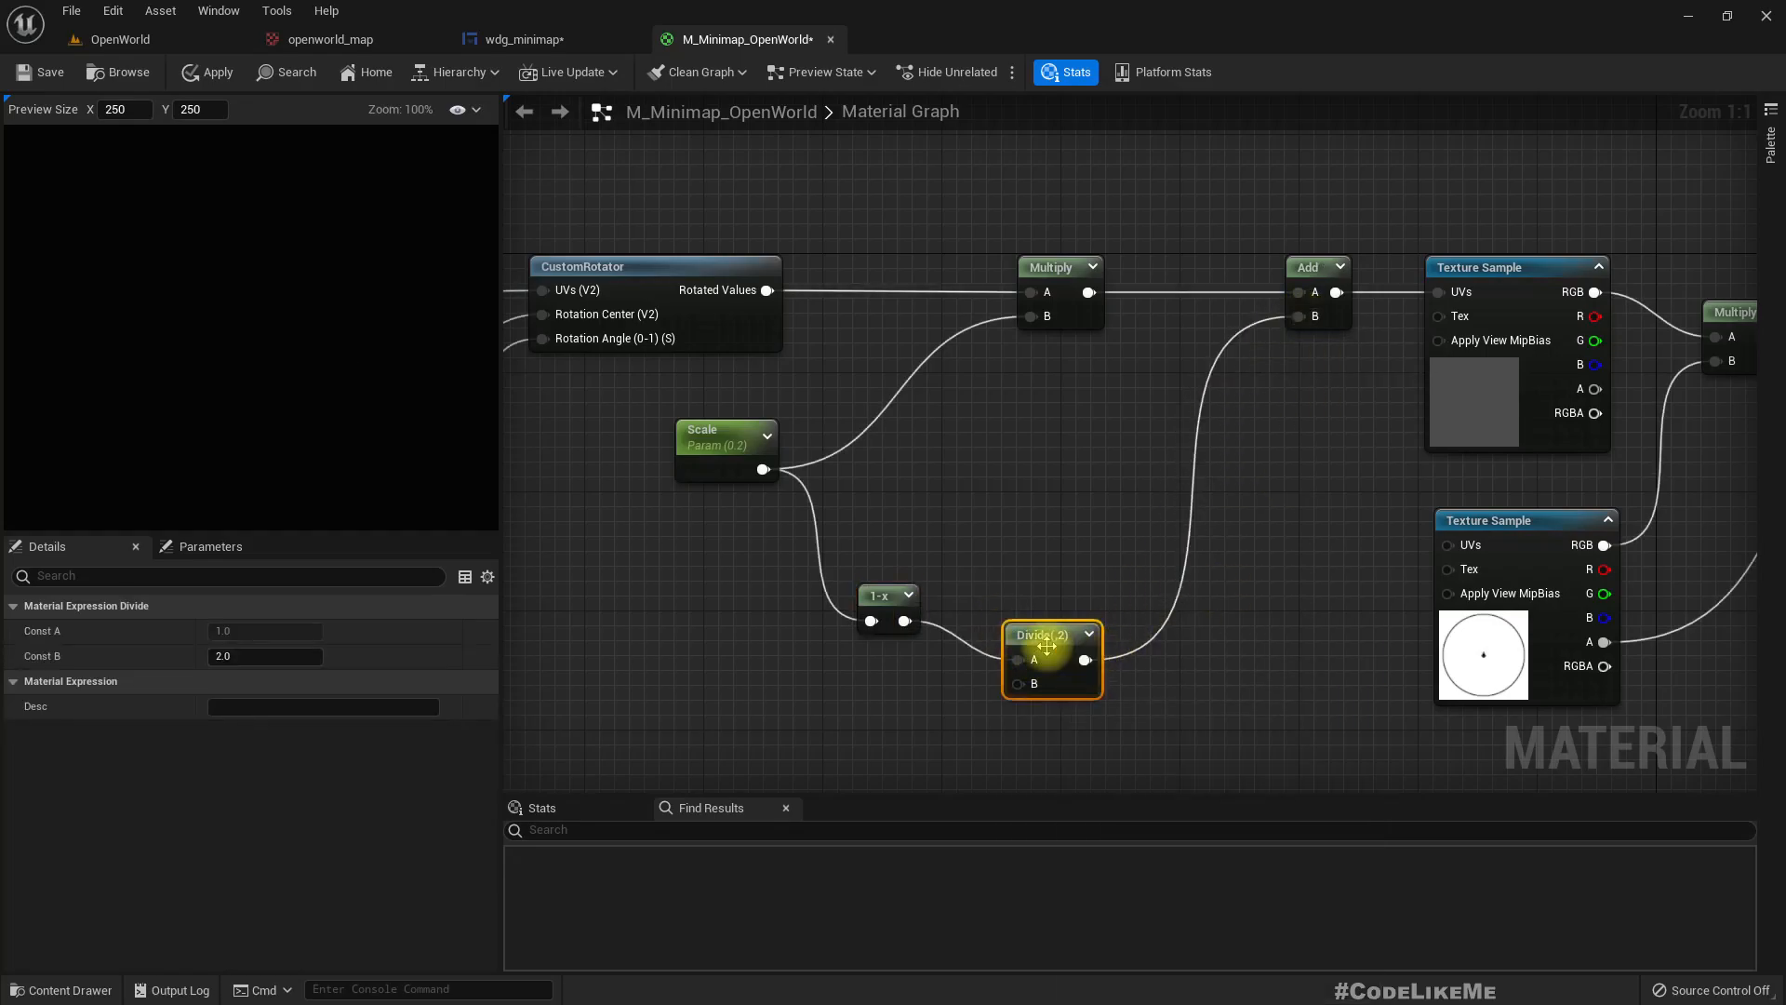
pyautogui.moveTo(1027, 629); pyautogui.dragTo(1027, 600)
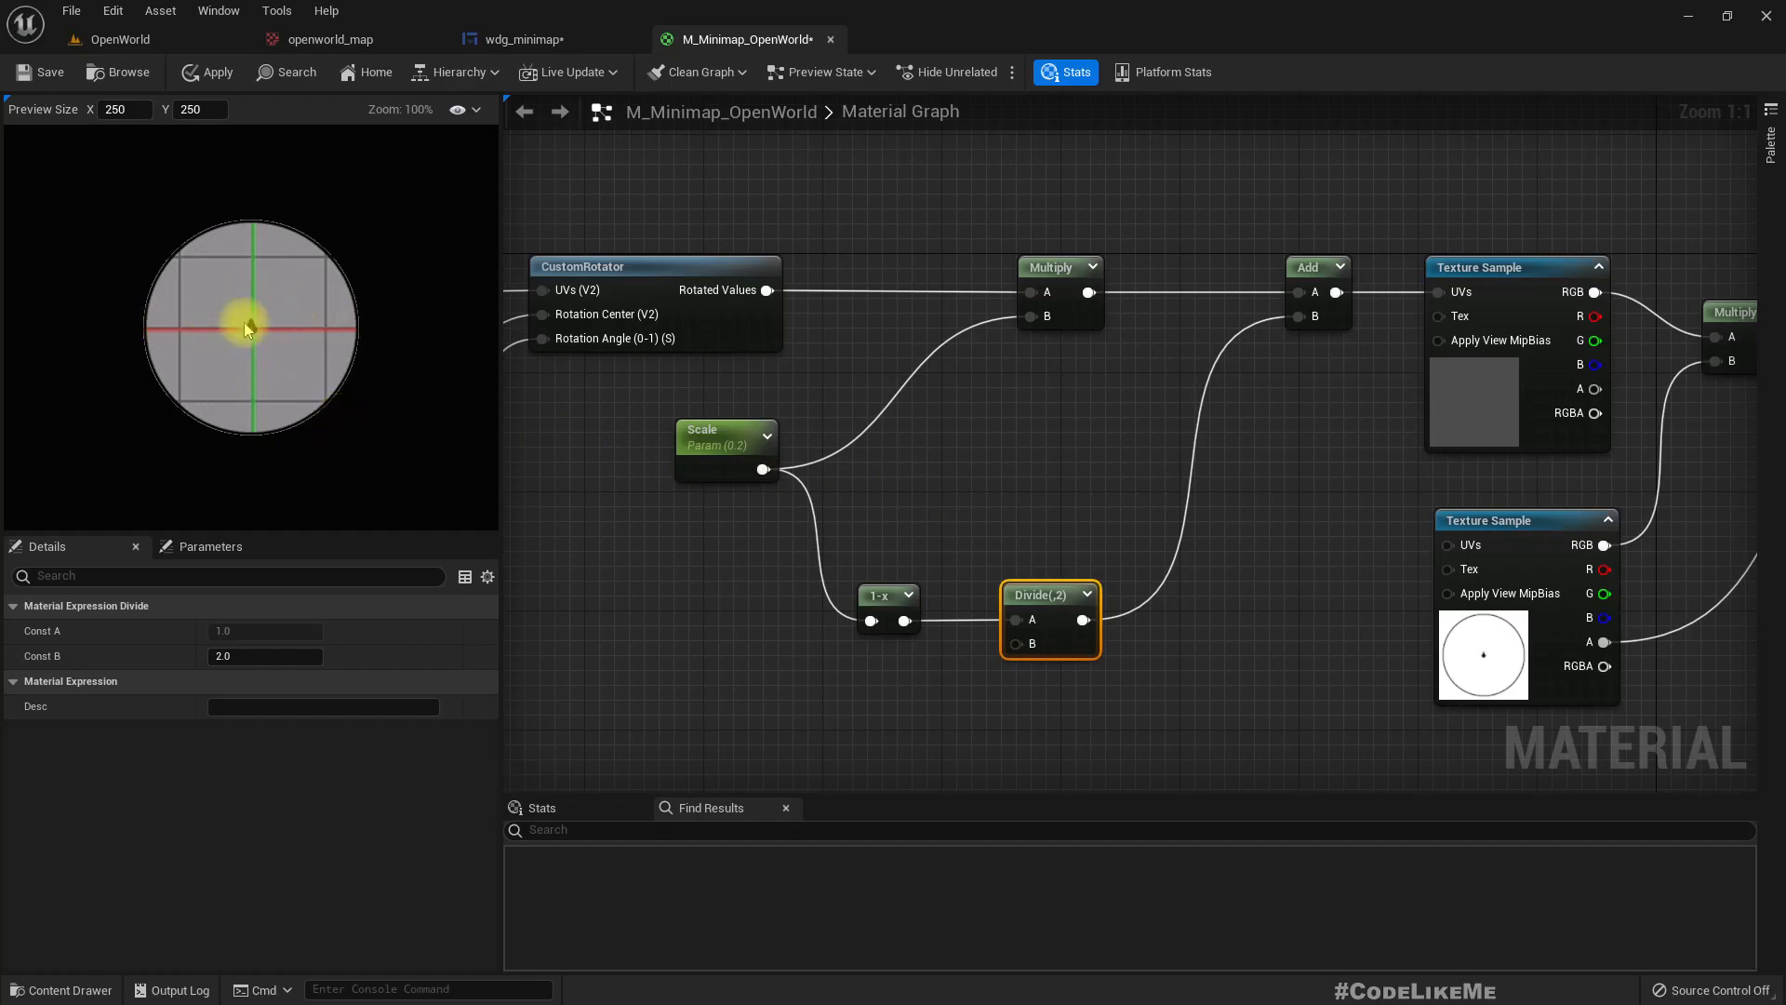
# Test the minimap centring with Scale default values of 0.5, 0.3 and 0.4, and return the value to 0.2
pyautogui.click(721, 446)
pyautogui.click(265, 681)
pyautogui.moveTo(833, 543); pyautogui.dragTo(1114, 691)
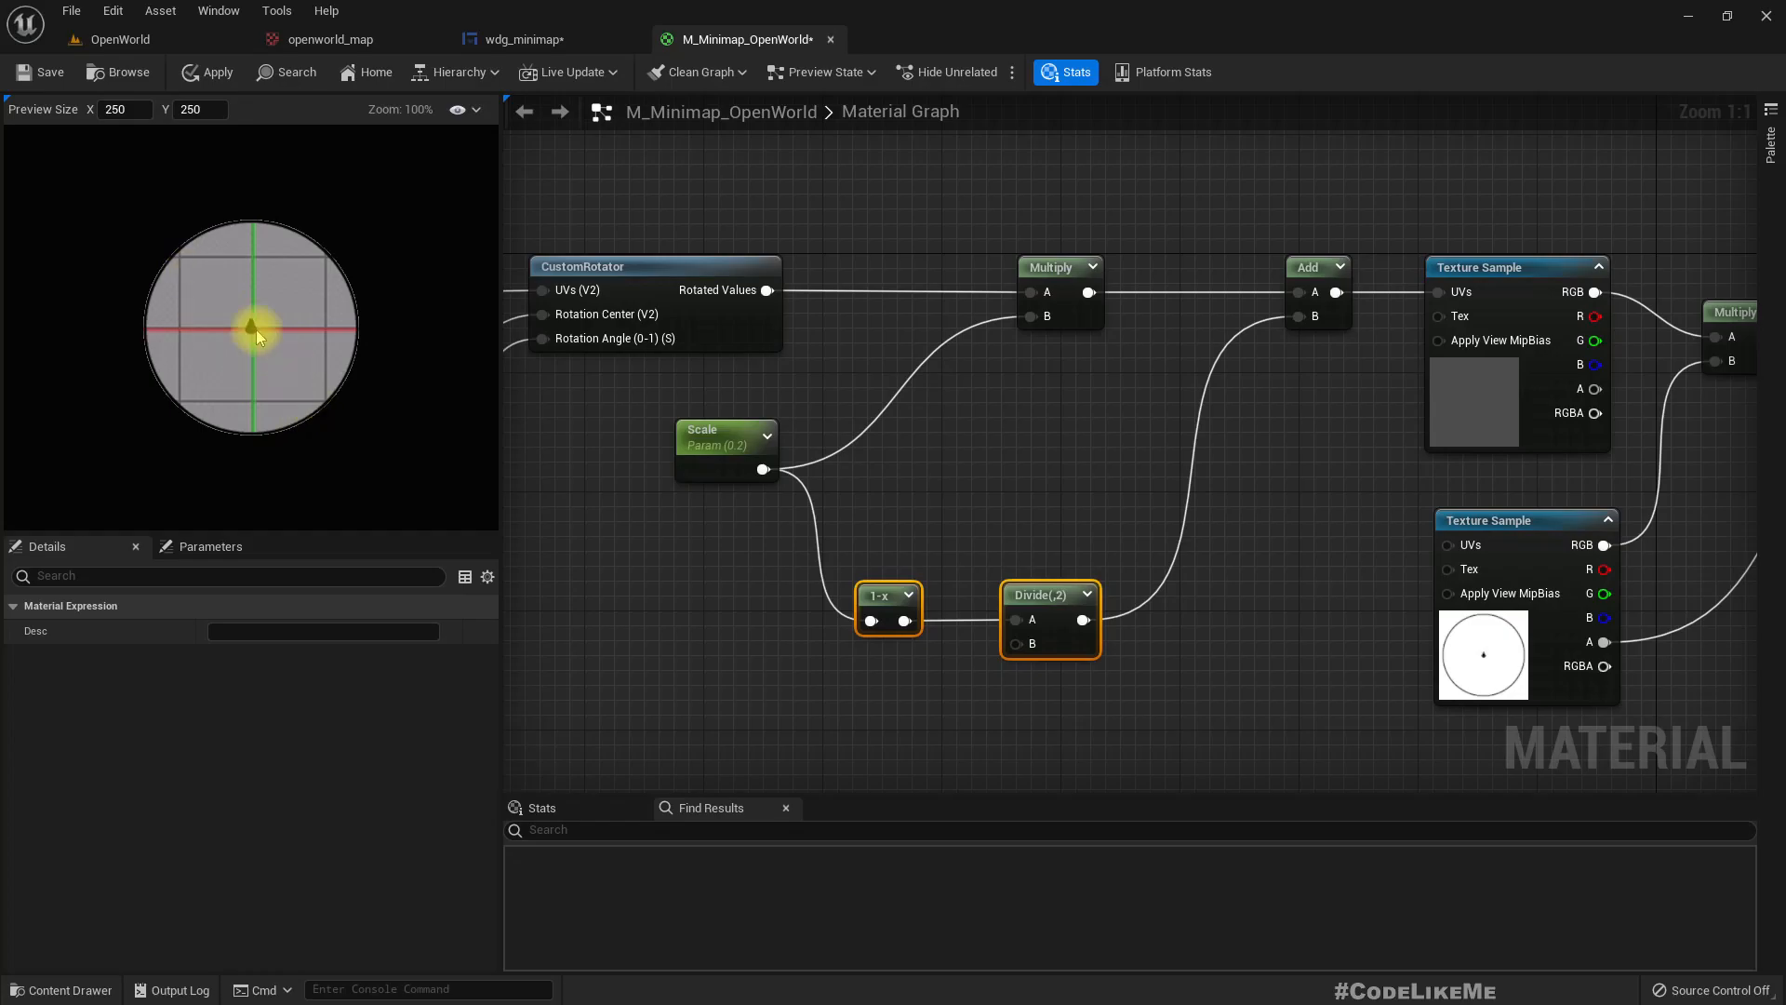
pyautogui.click(730, 445)
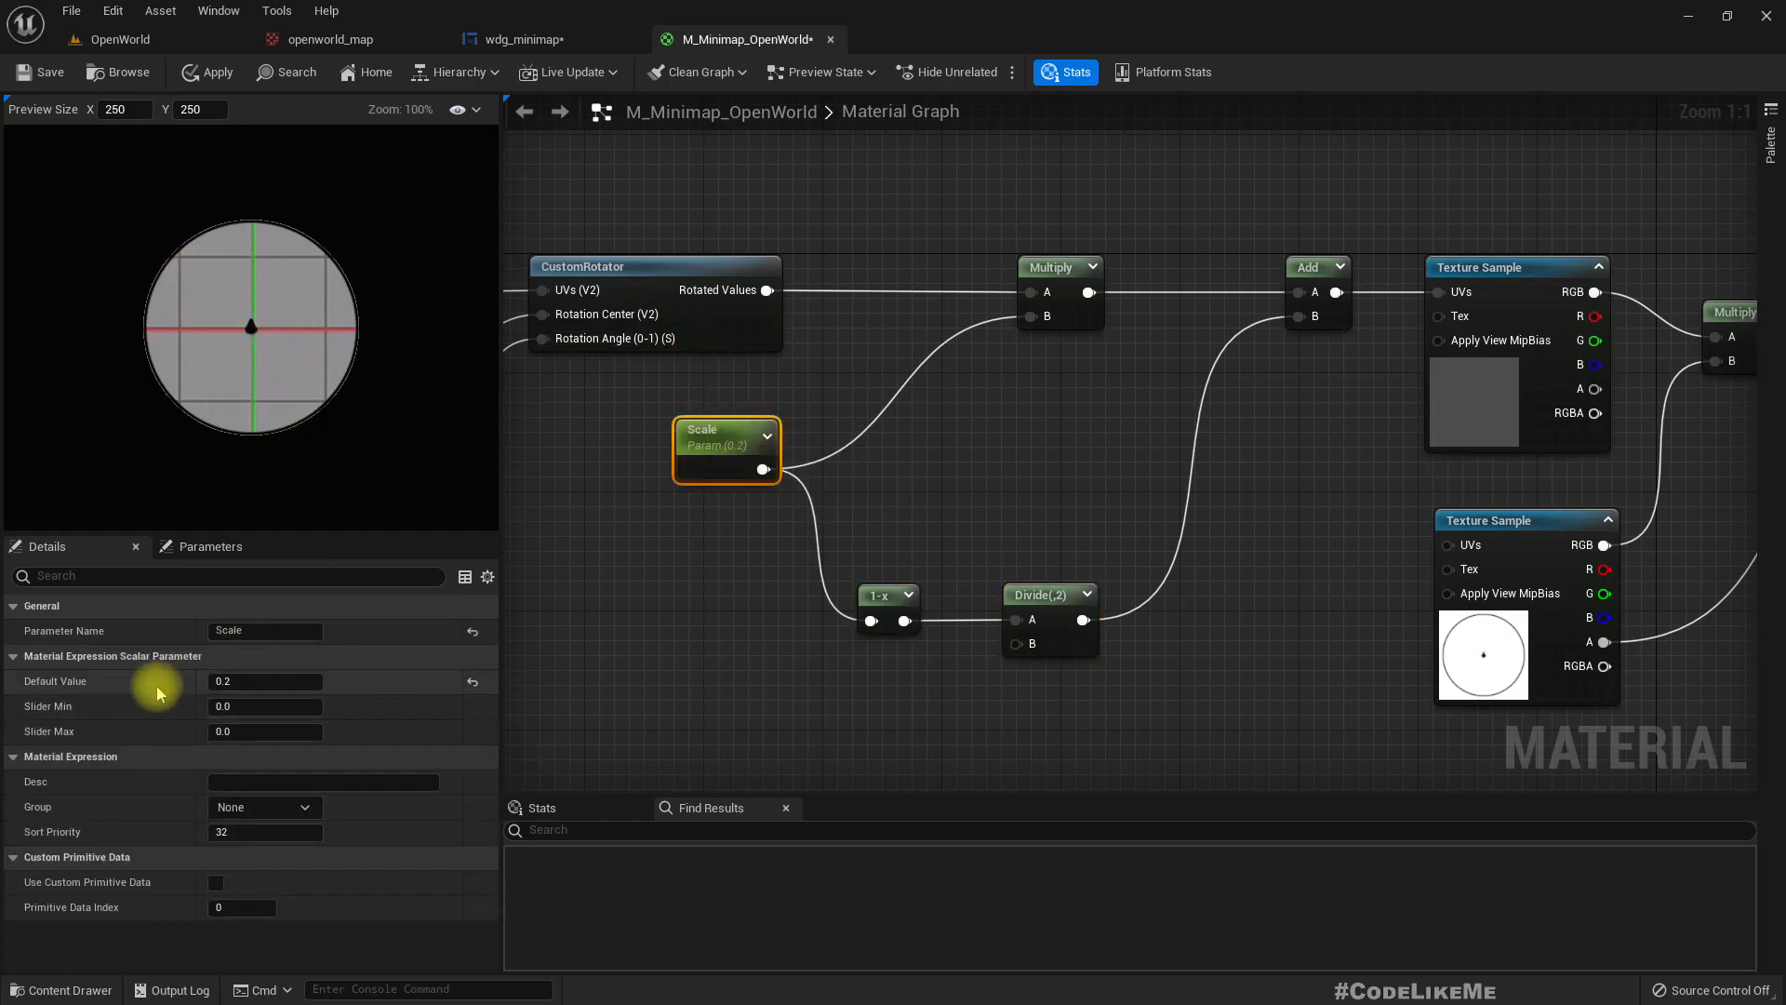
pyautogui.click(240, 683)
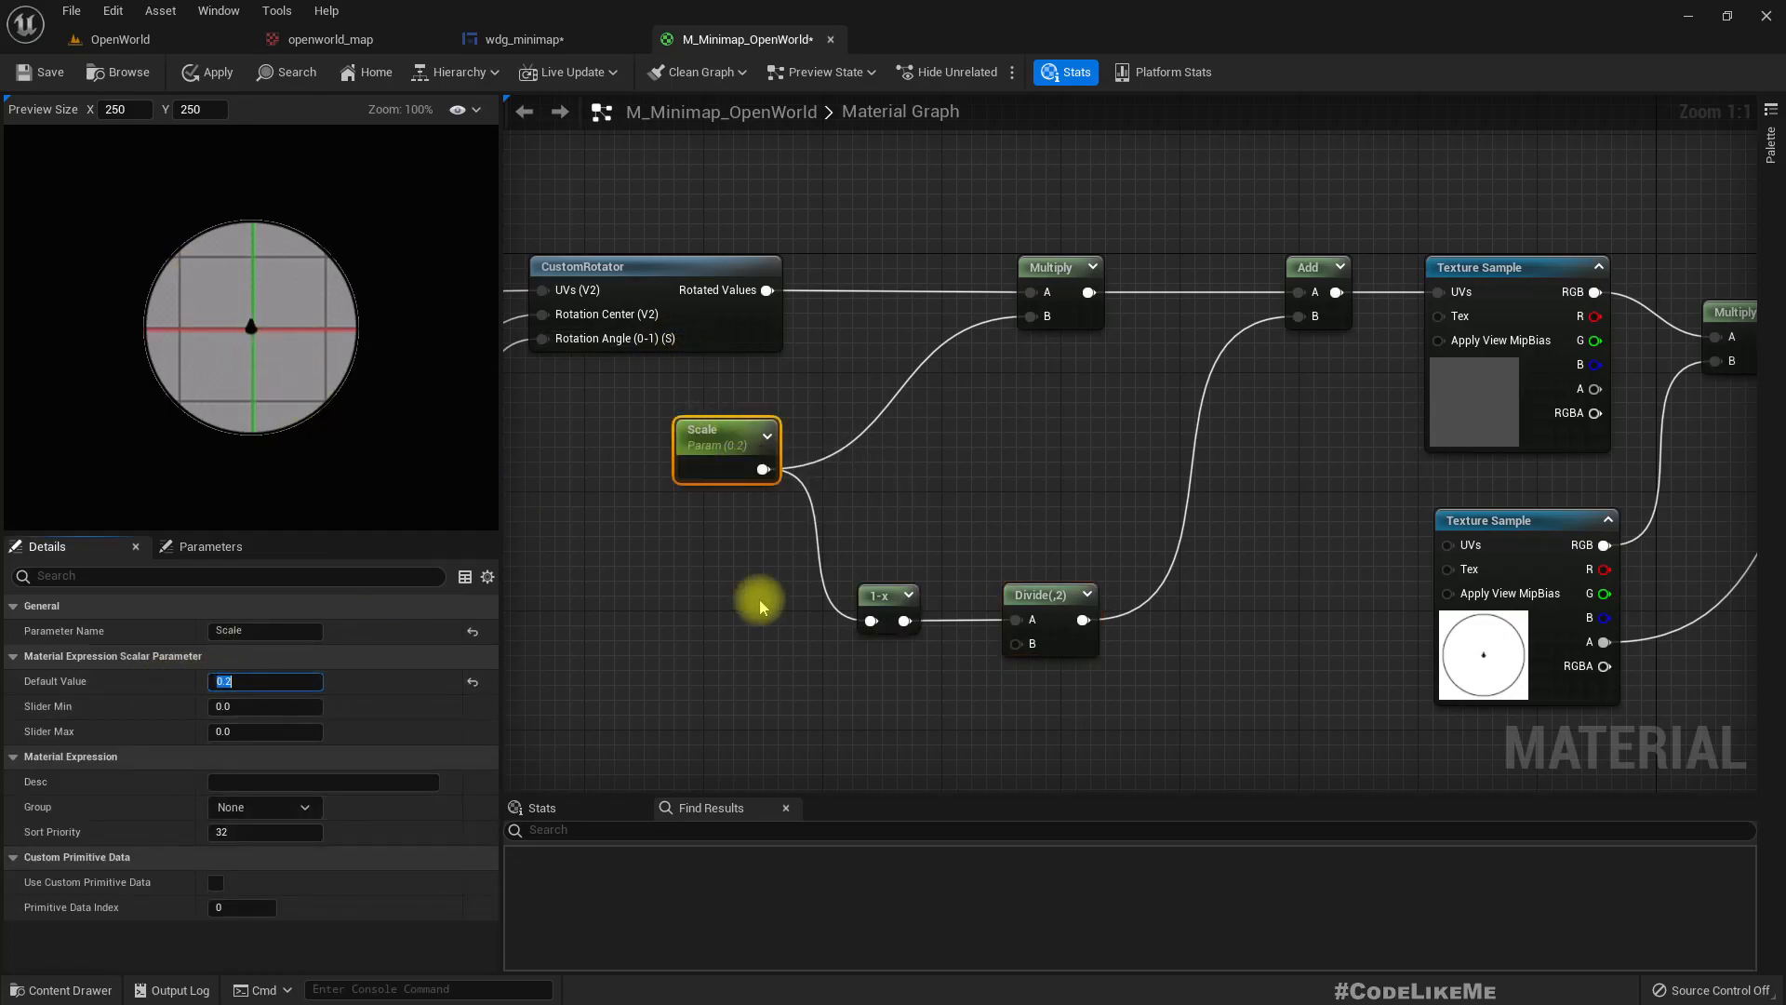
pyautogui.write('0.5')
pyautogui.press('Return')
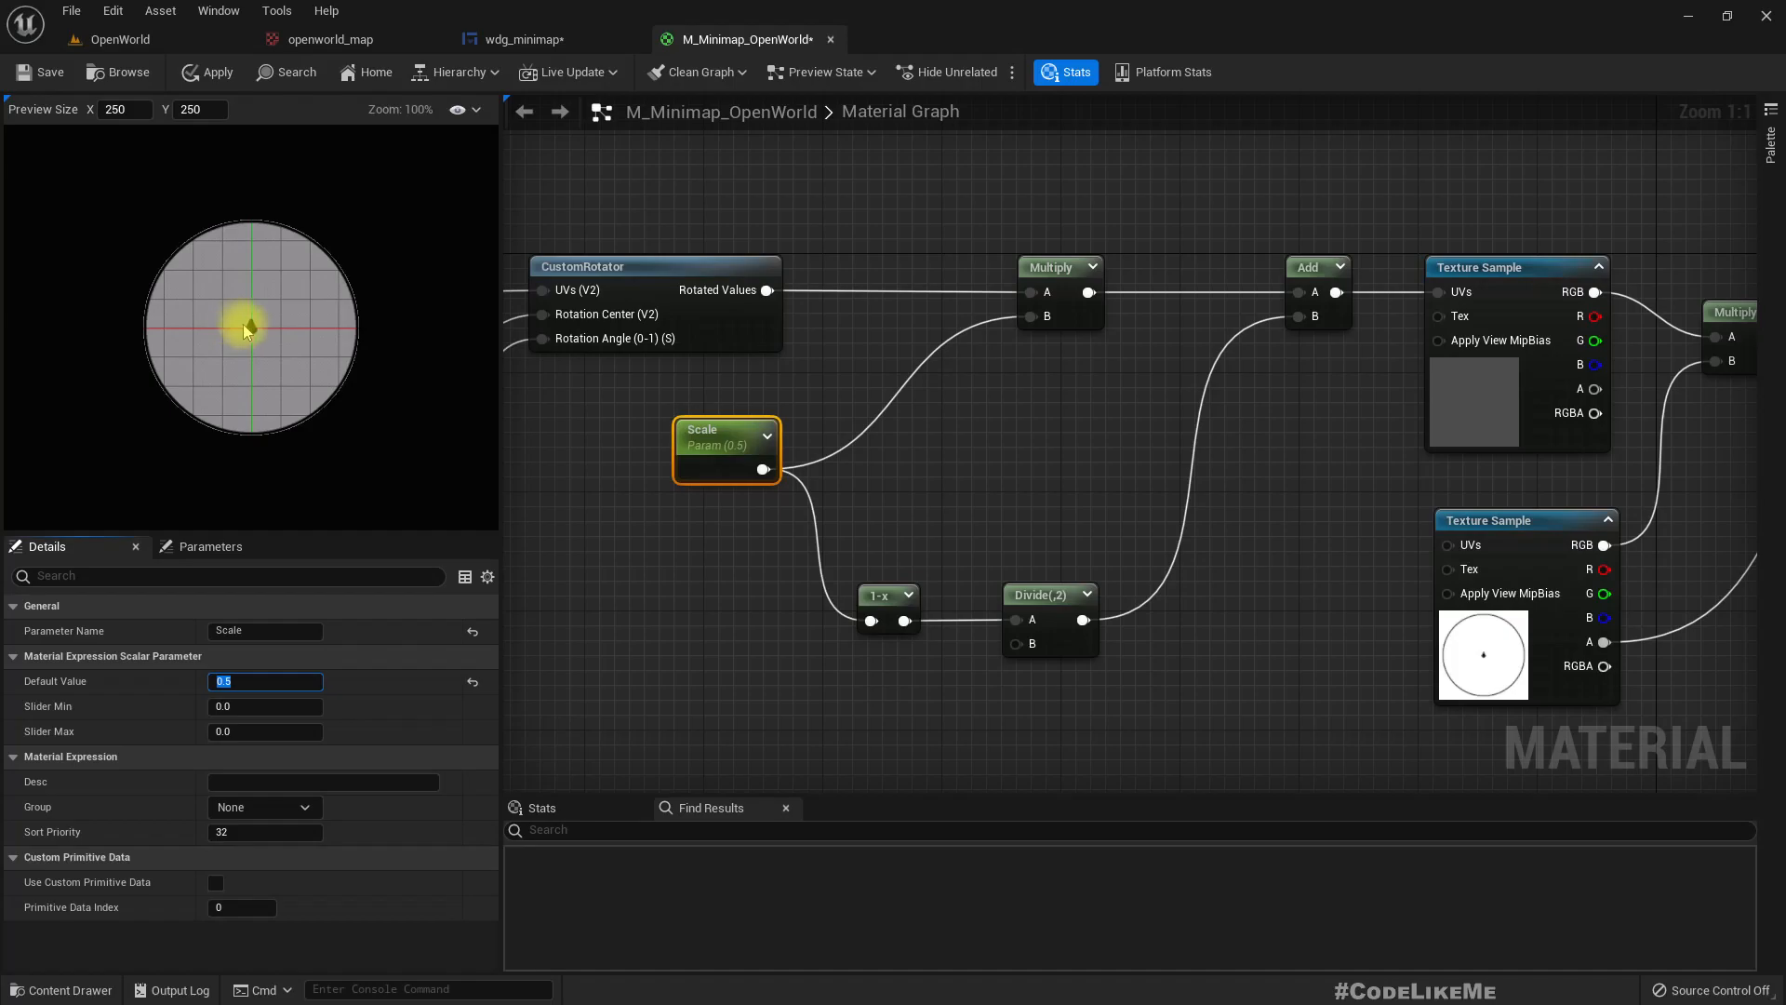
pyautogui.write('0.3')
pyautogui.press('Return')
pyautogui.write('0.4')
pyautogui.press('Return')
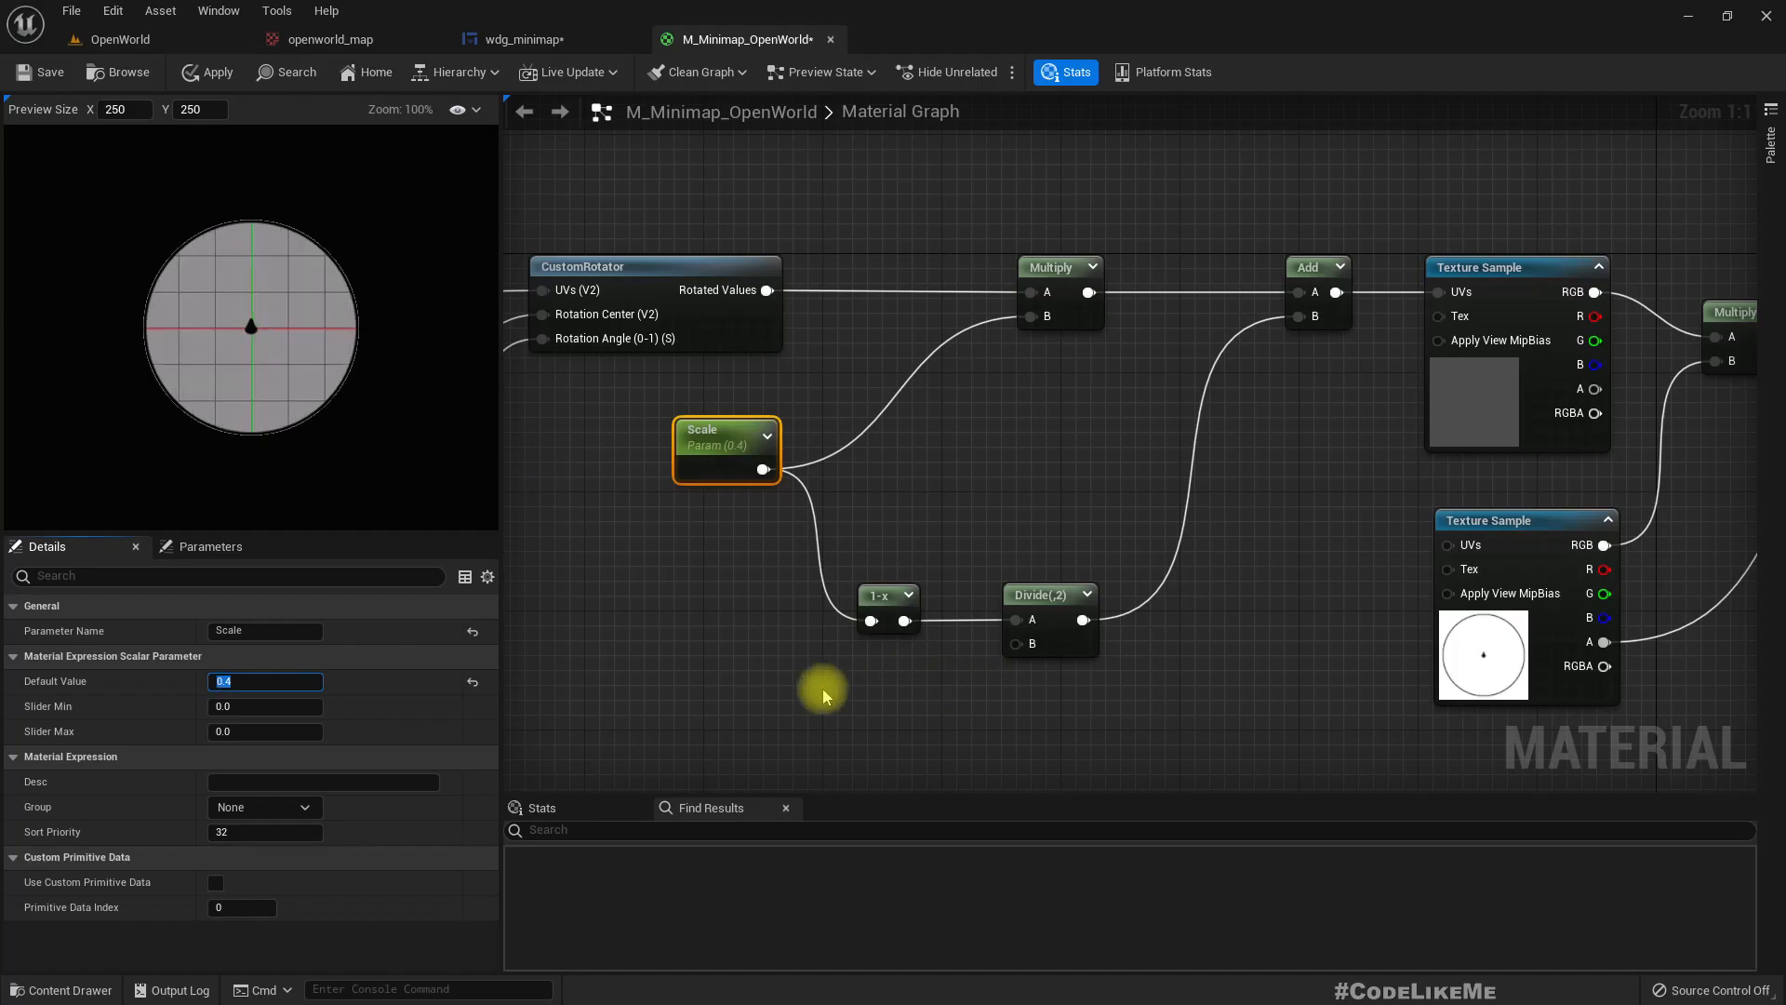
pyautogui.press('Return')
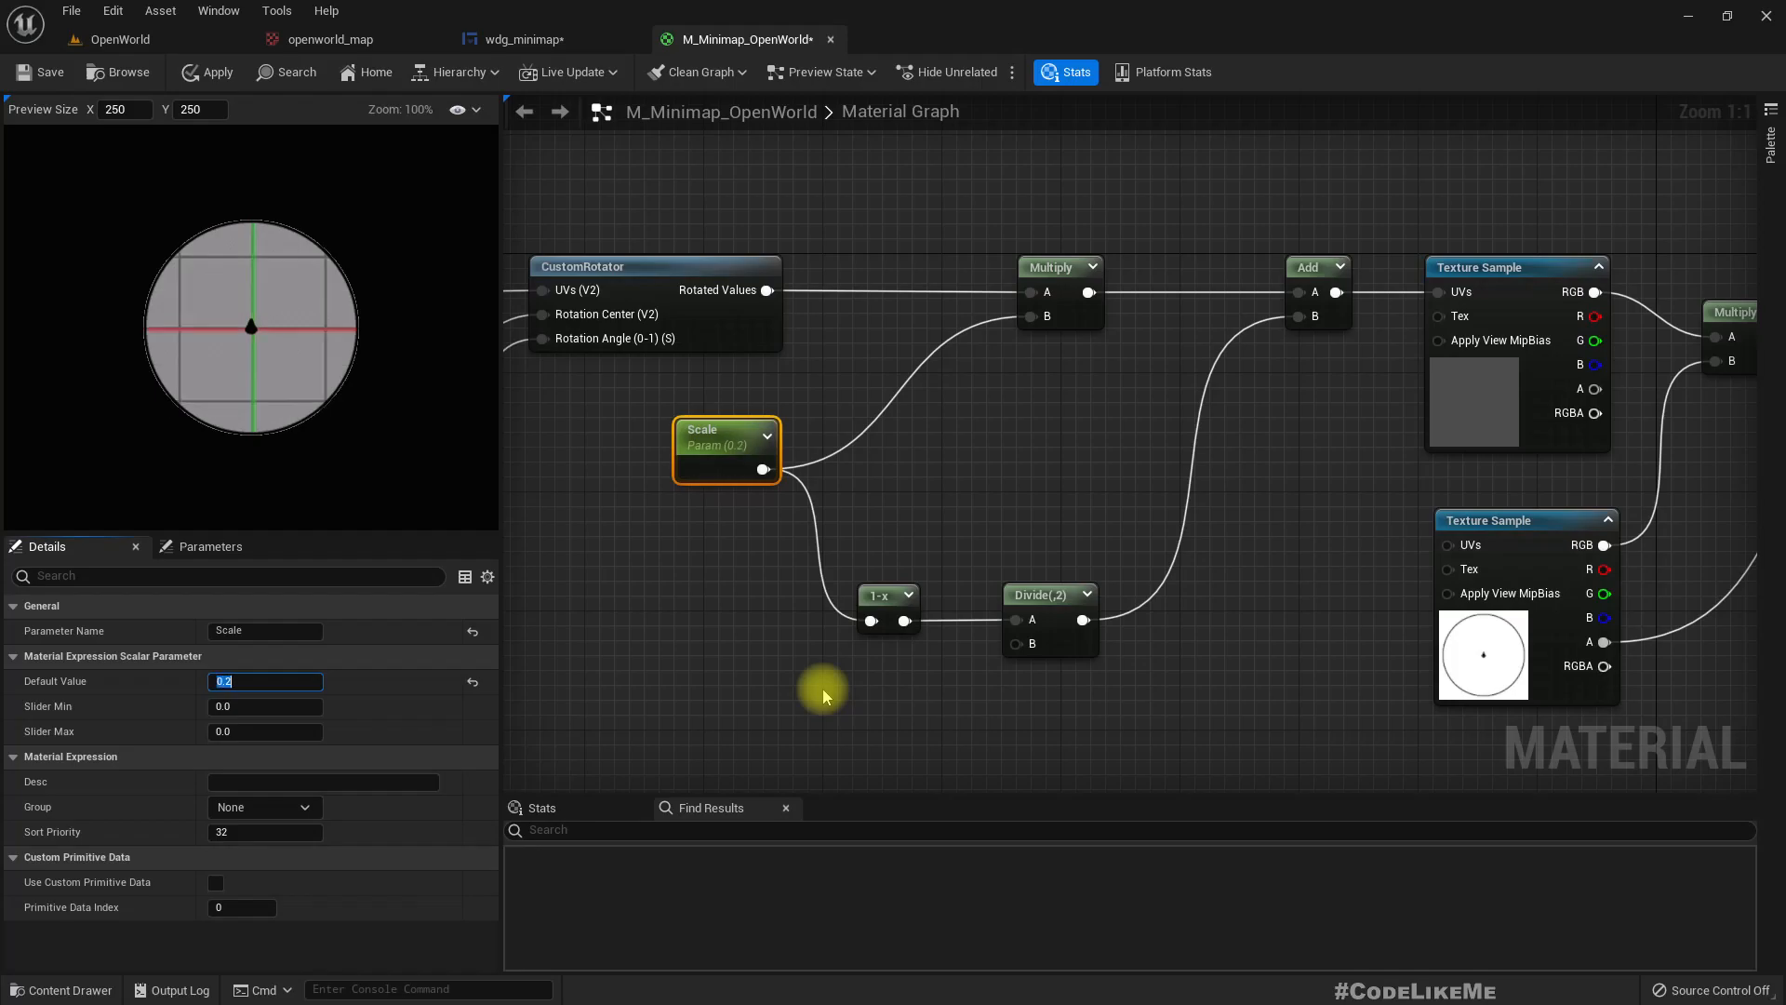
# Play the OpenWorld level to check how the minimap looks in game, and stop the session
pyautogui.click(1308, 269)
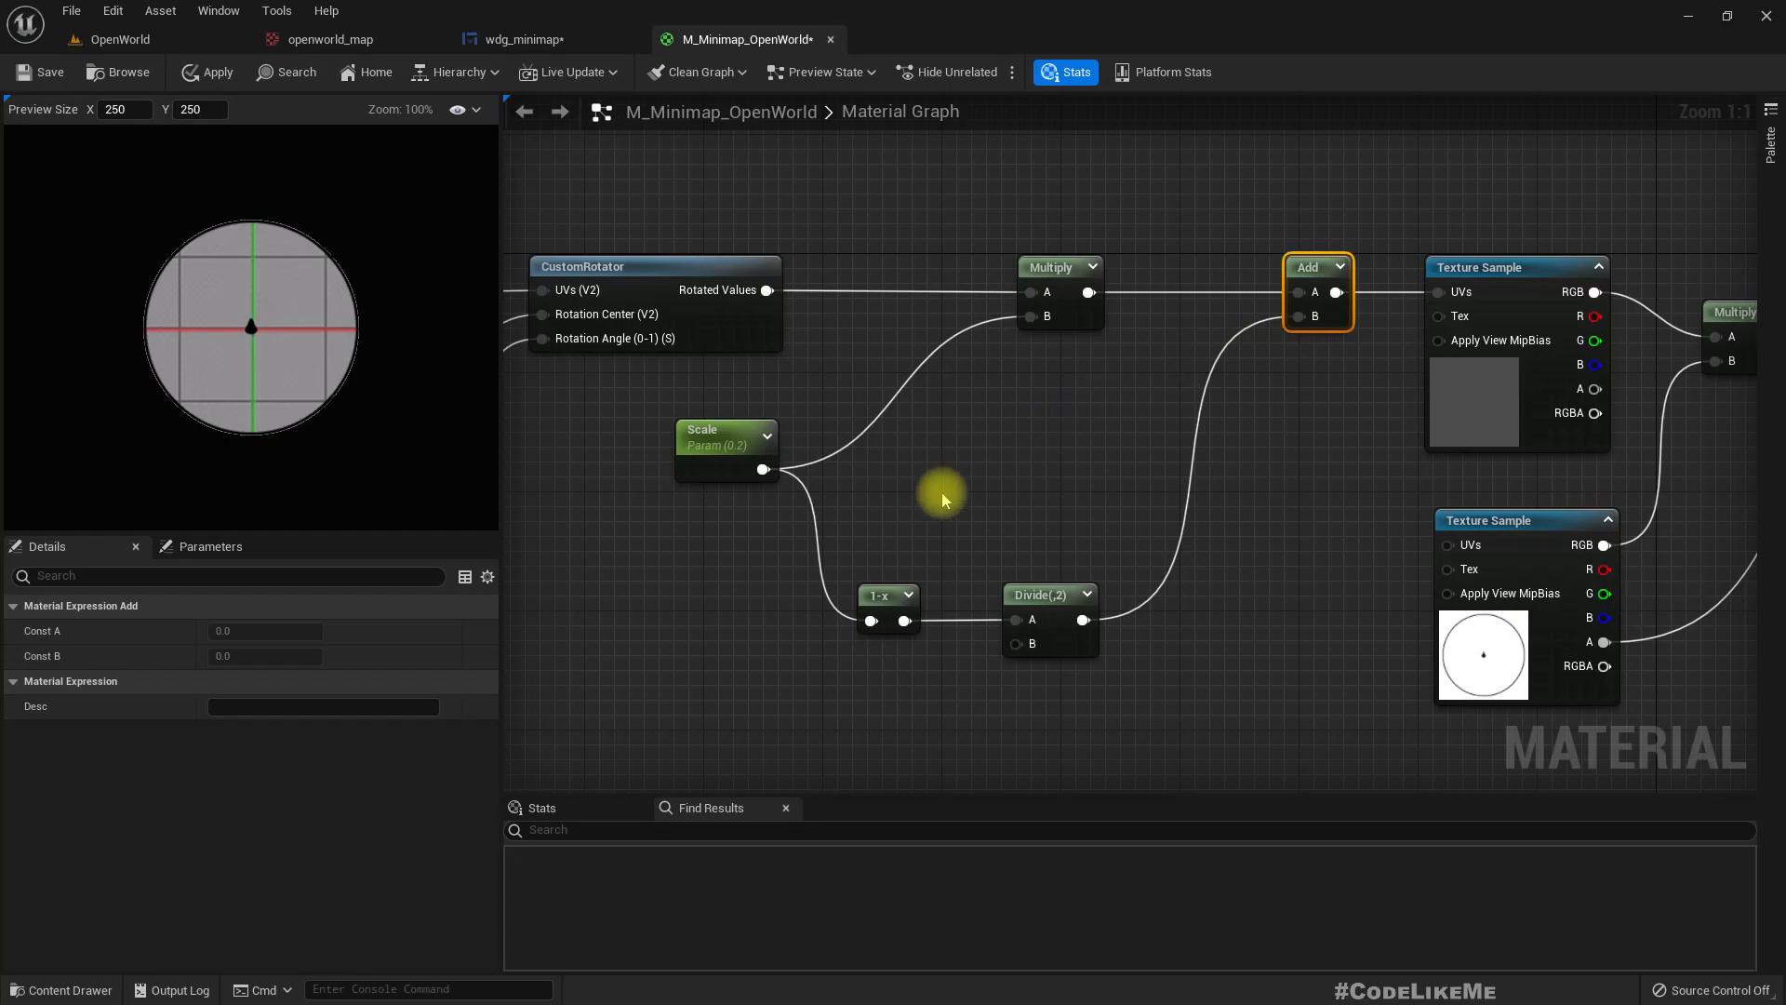
pyautogui.moveTo(757, 588); pyautogui.dragTo(1131, 672)
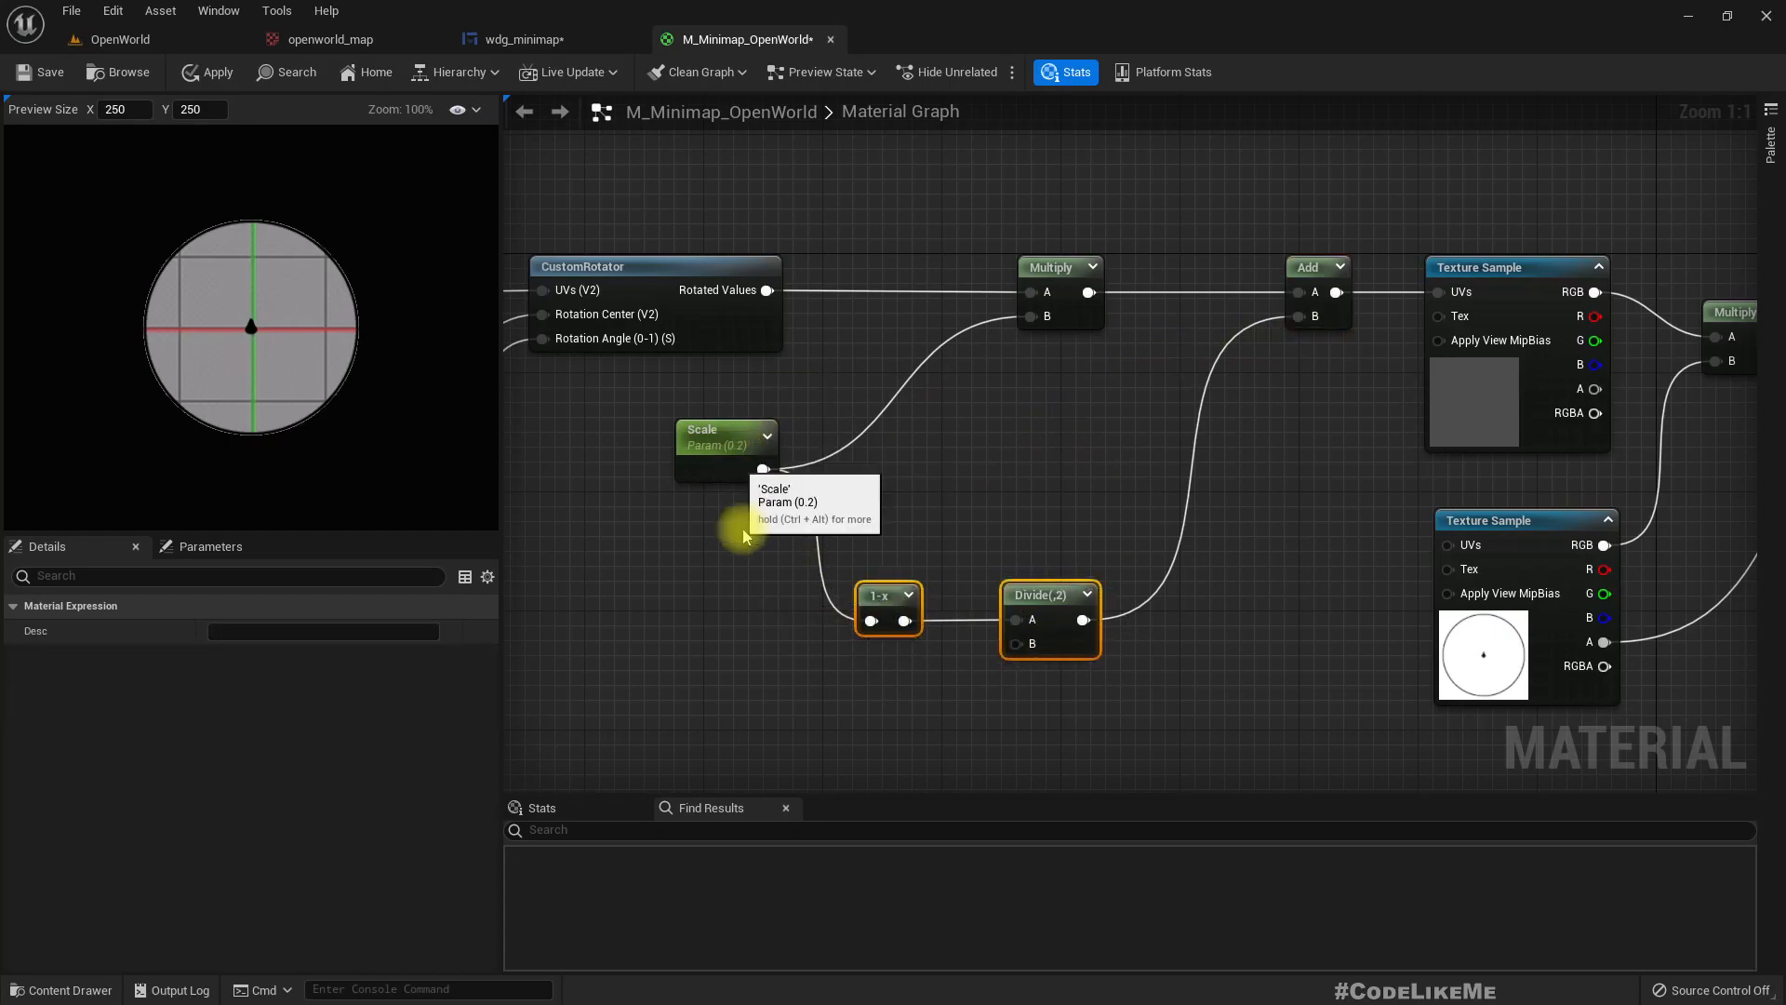
pyautogui.click(90, 40)
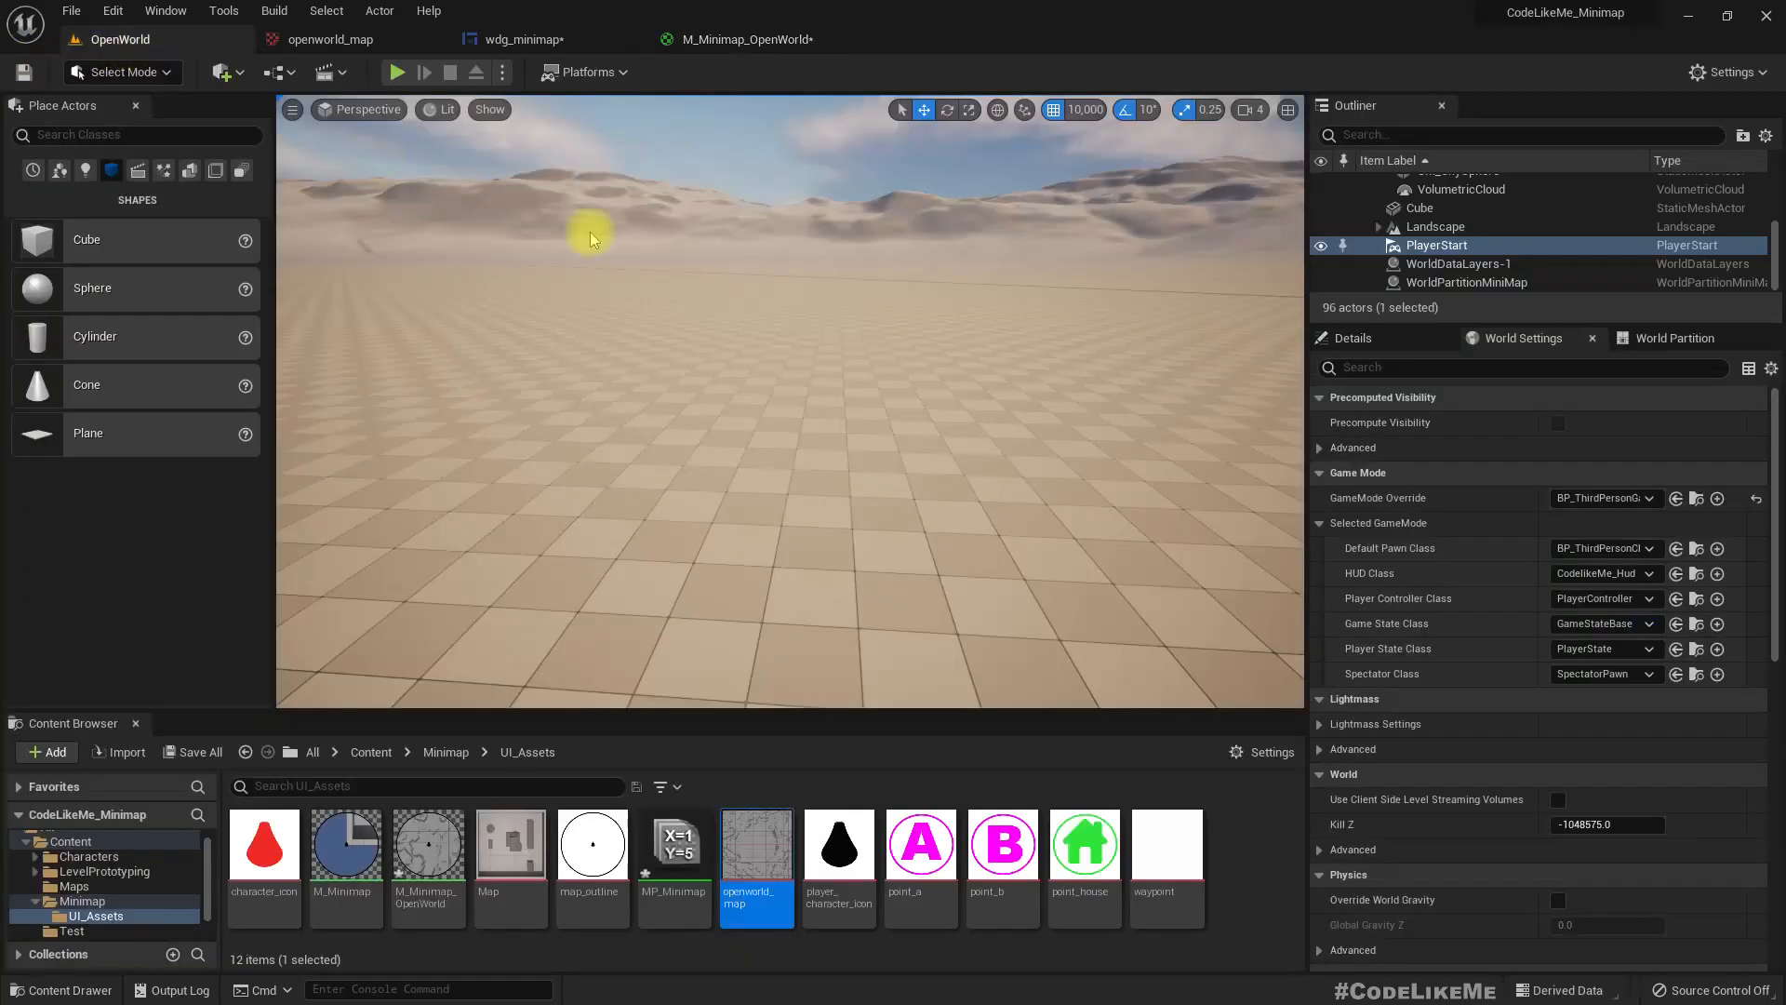
pyautogui.hotkey('alt', 'p')
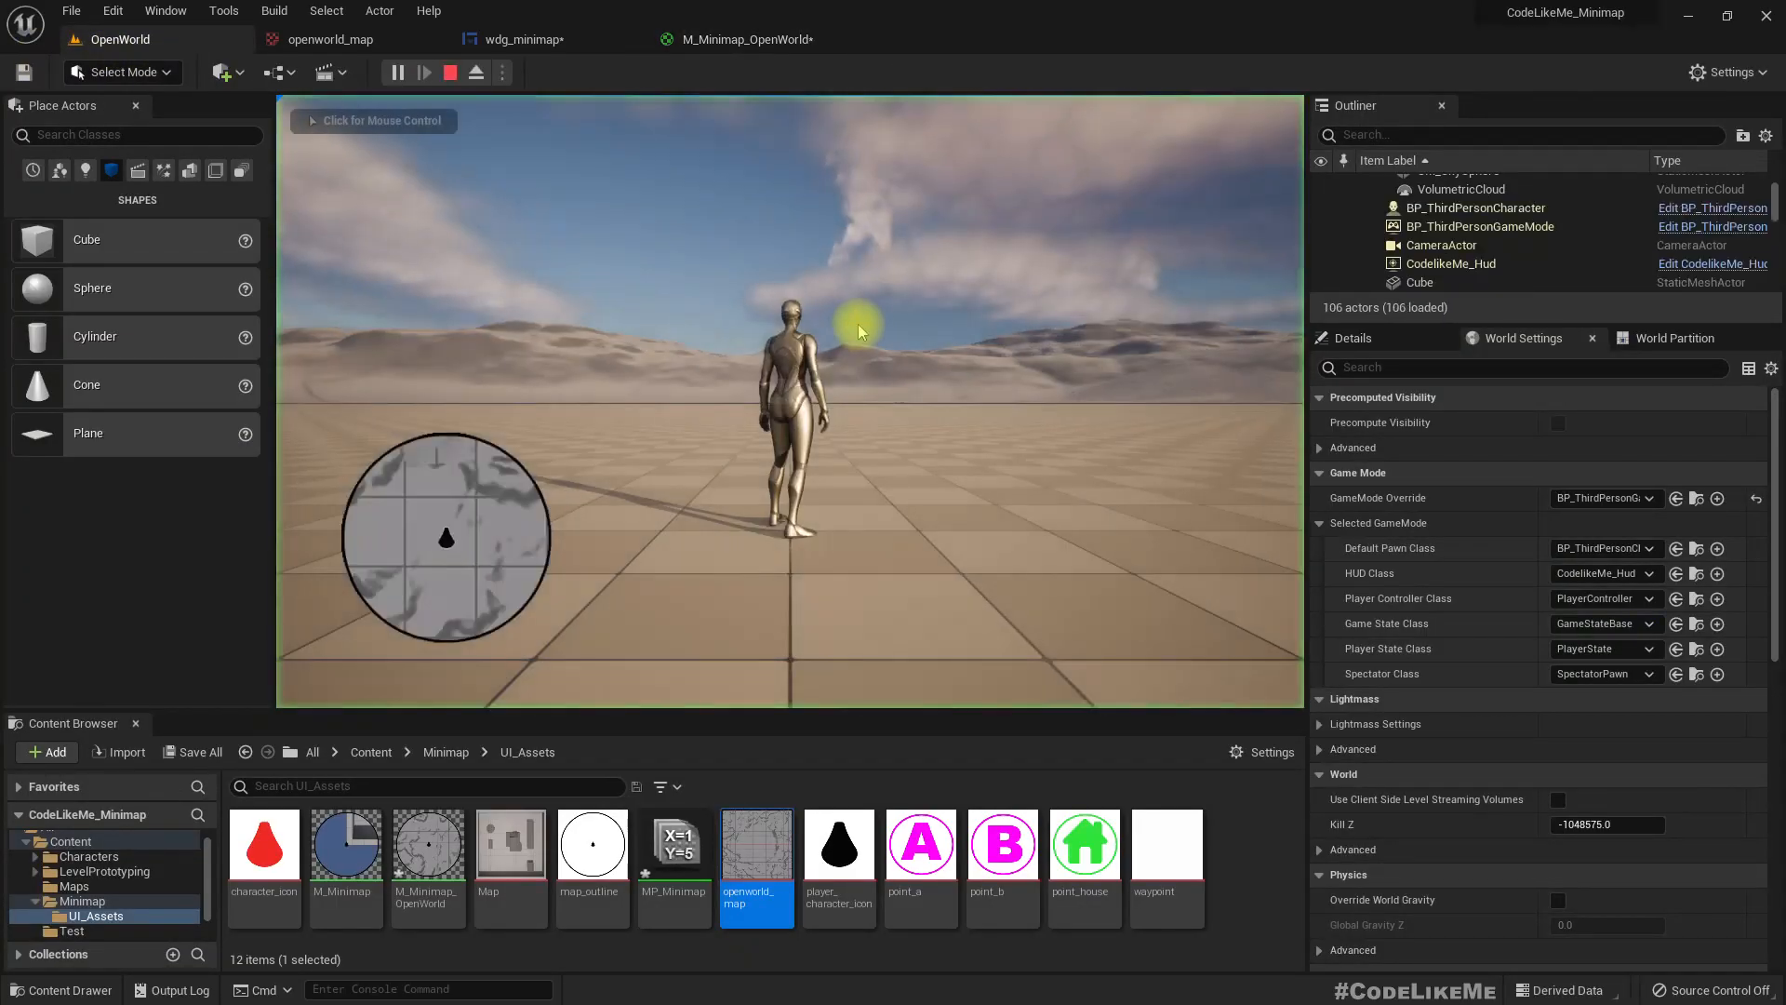
pyautogui.press('Escape')
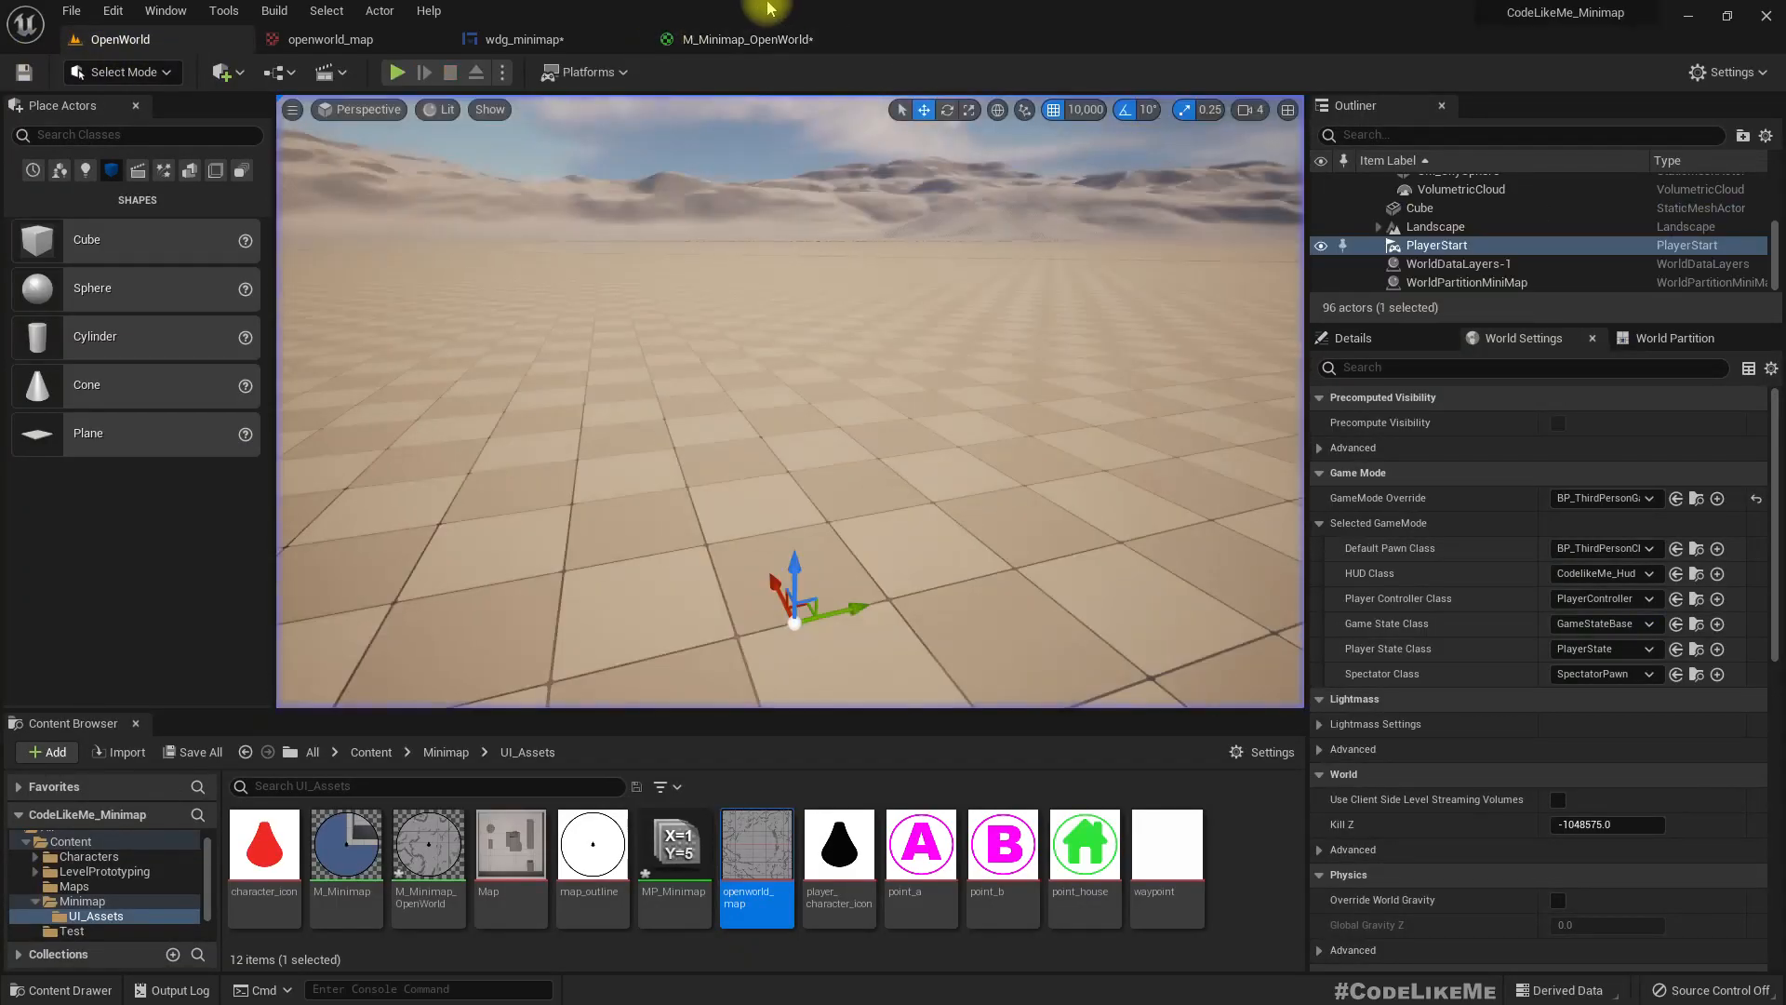
# Apply the M_Minimap_OpenWorld material changes and play the OpenWorld level again, running the character forward to test the minimap
pyautogui.click(748, 39)
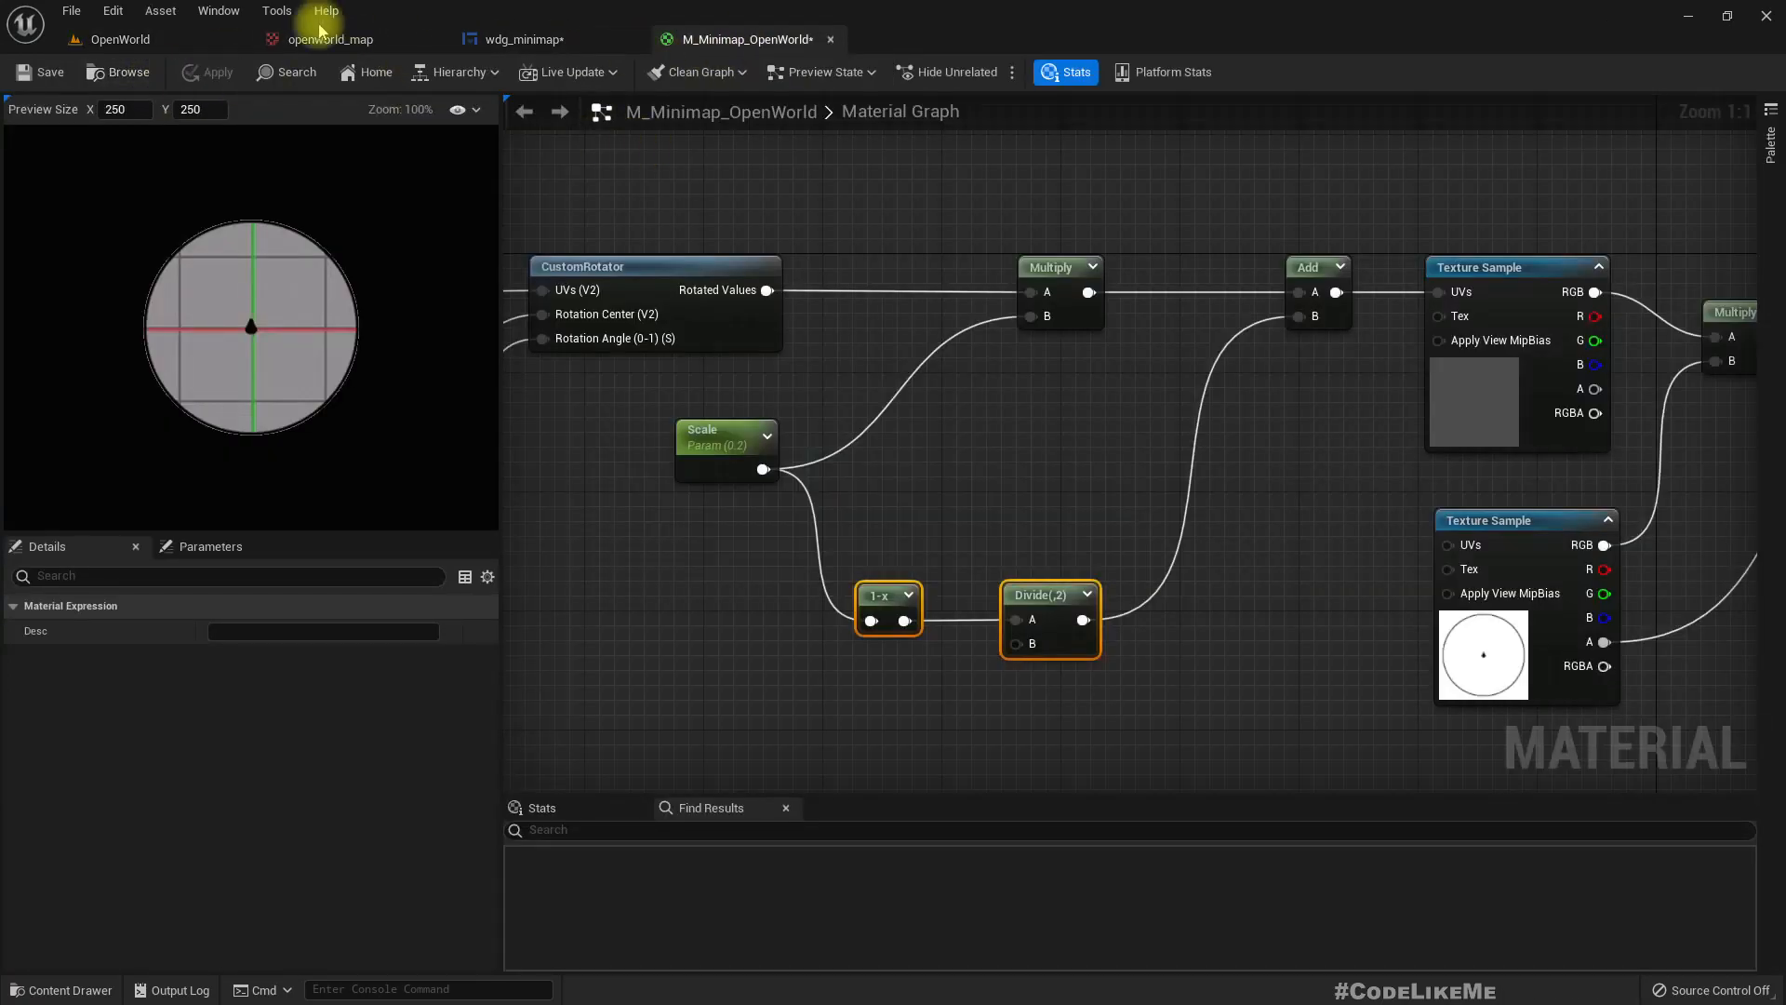
pyautogui.click(130, 37)
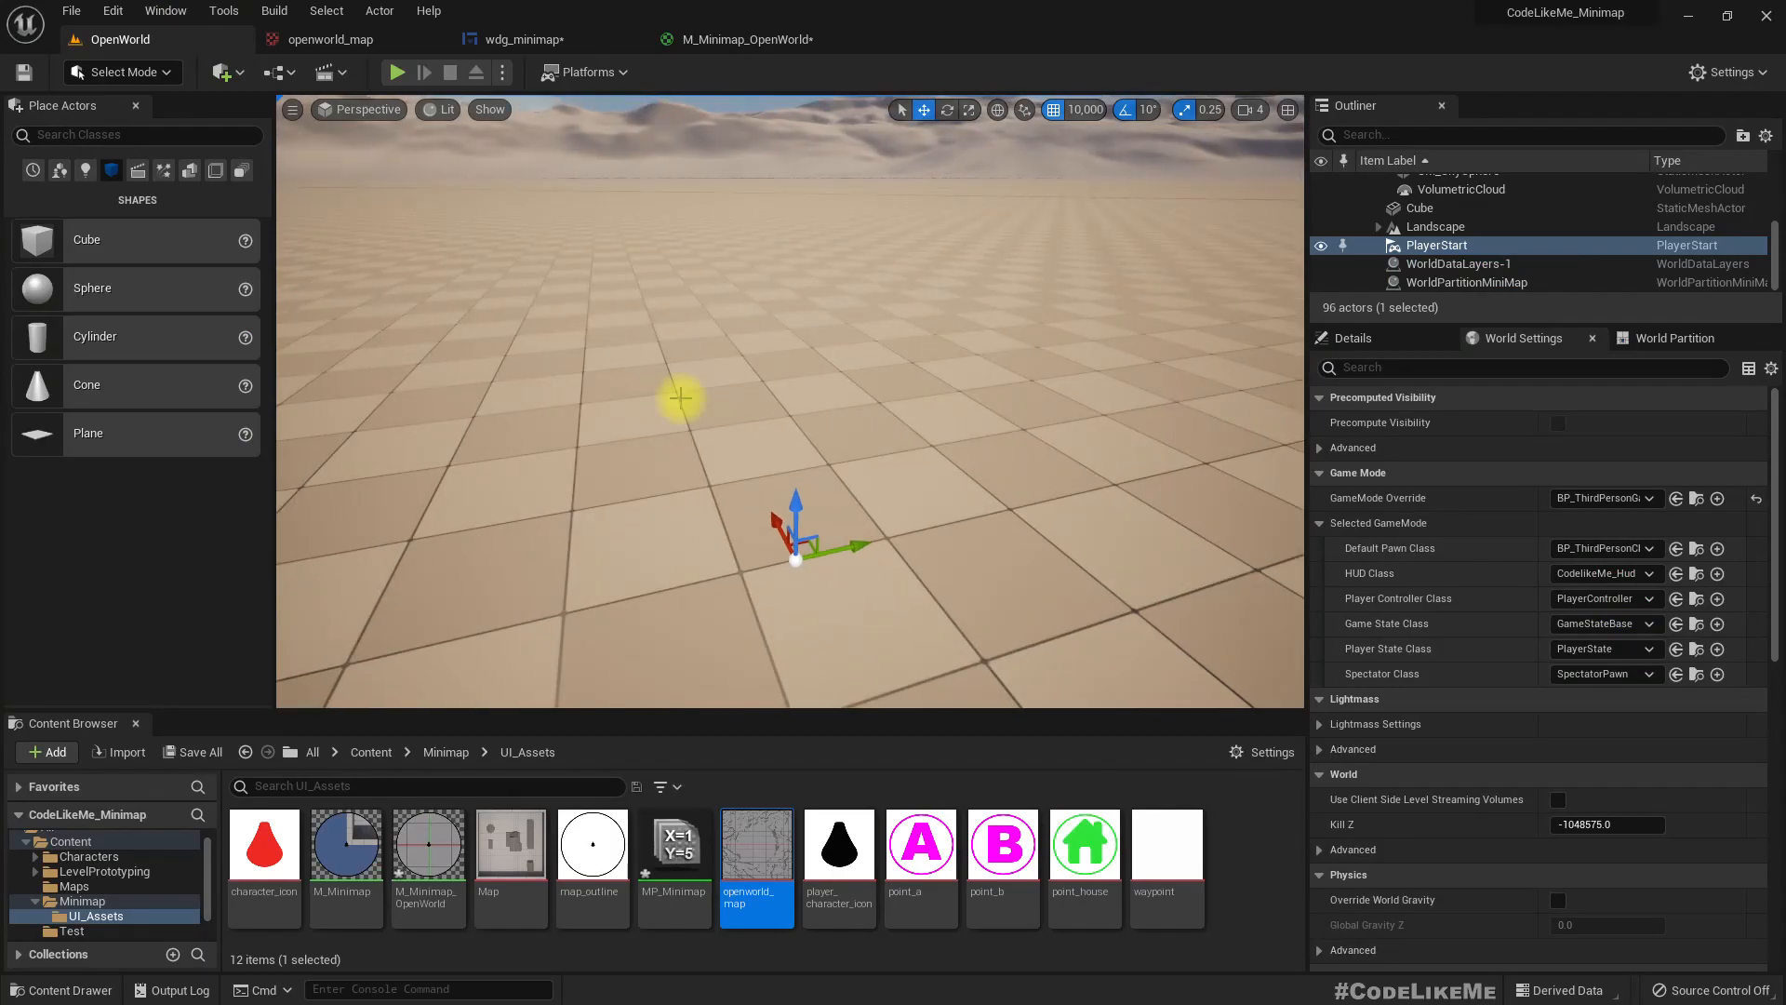
pyautogui.hotkey('alt', 'p')
pyautogui.press('w')
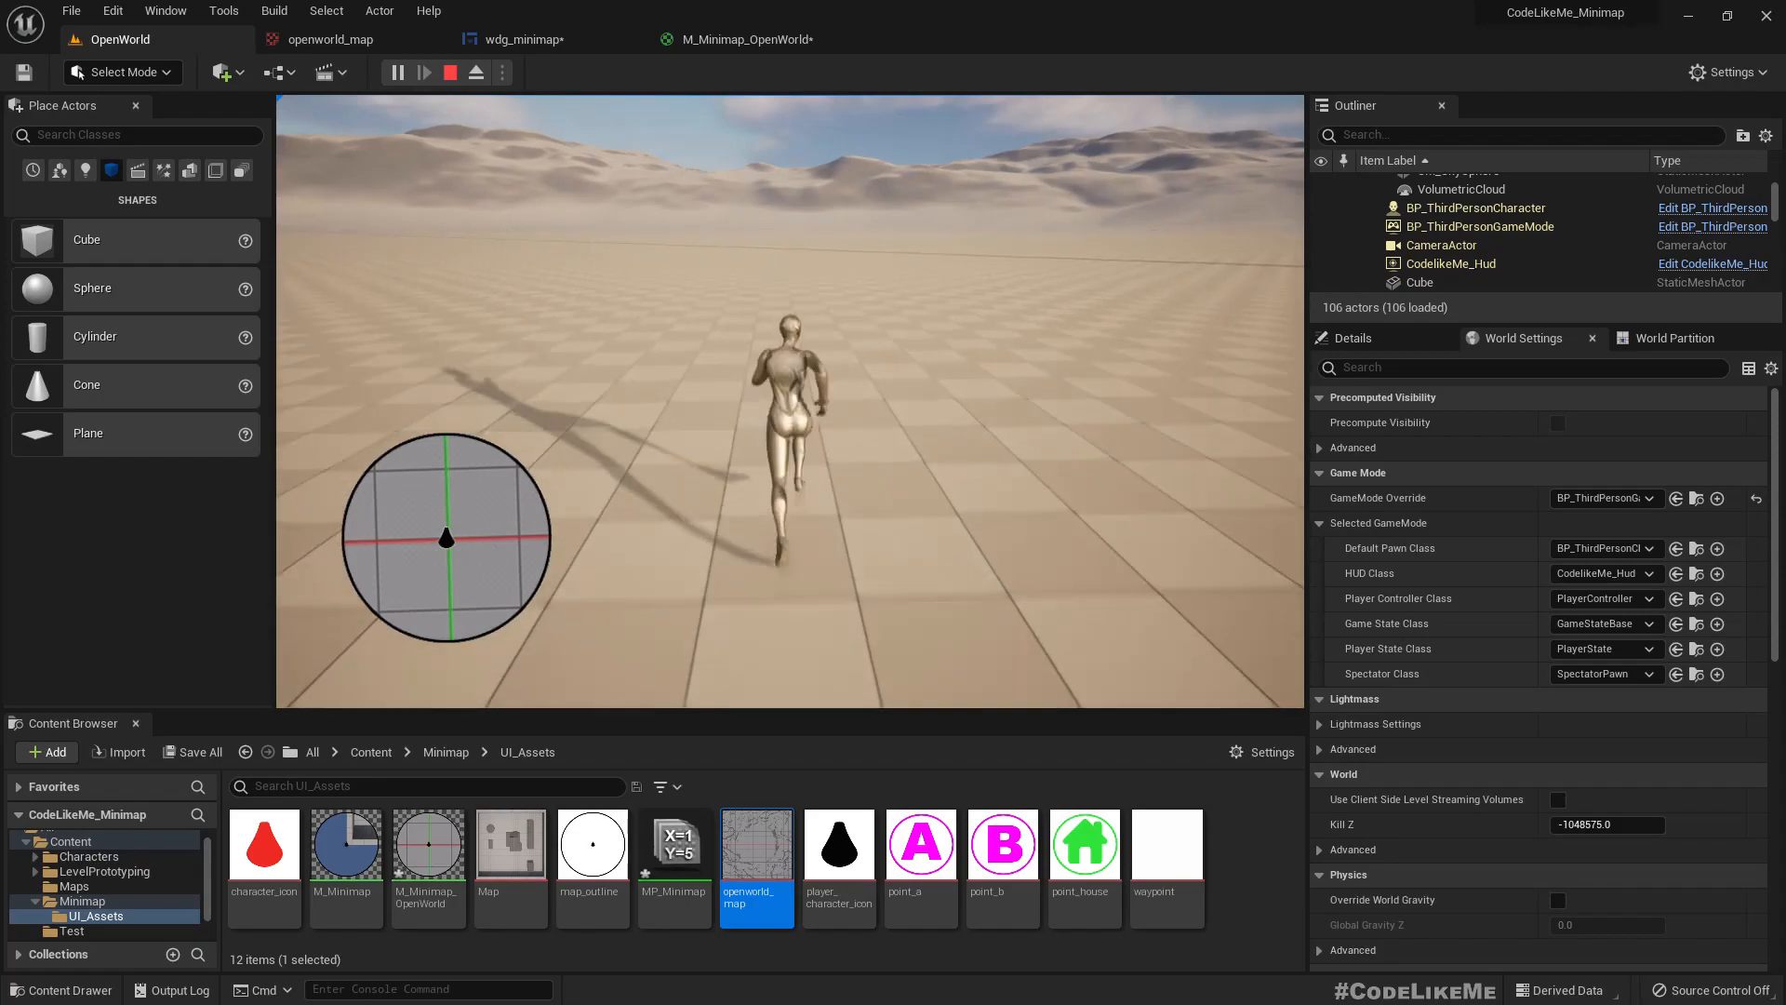
pyautogui.press('Escape')
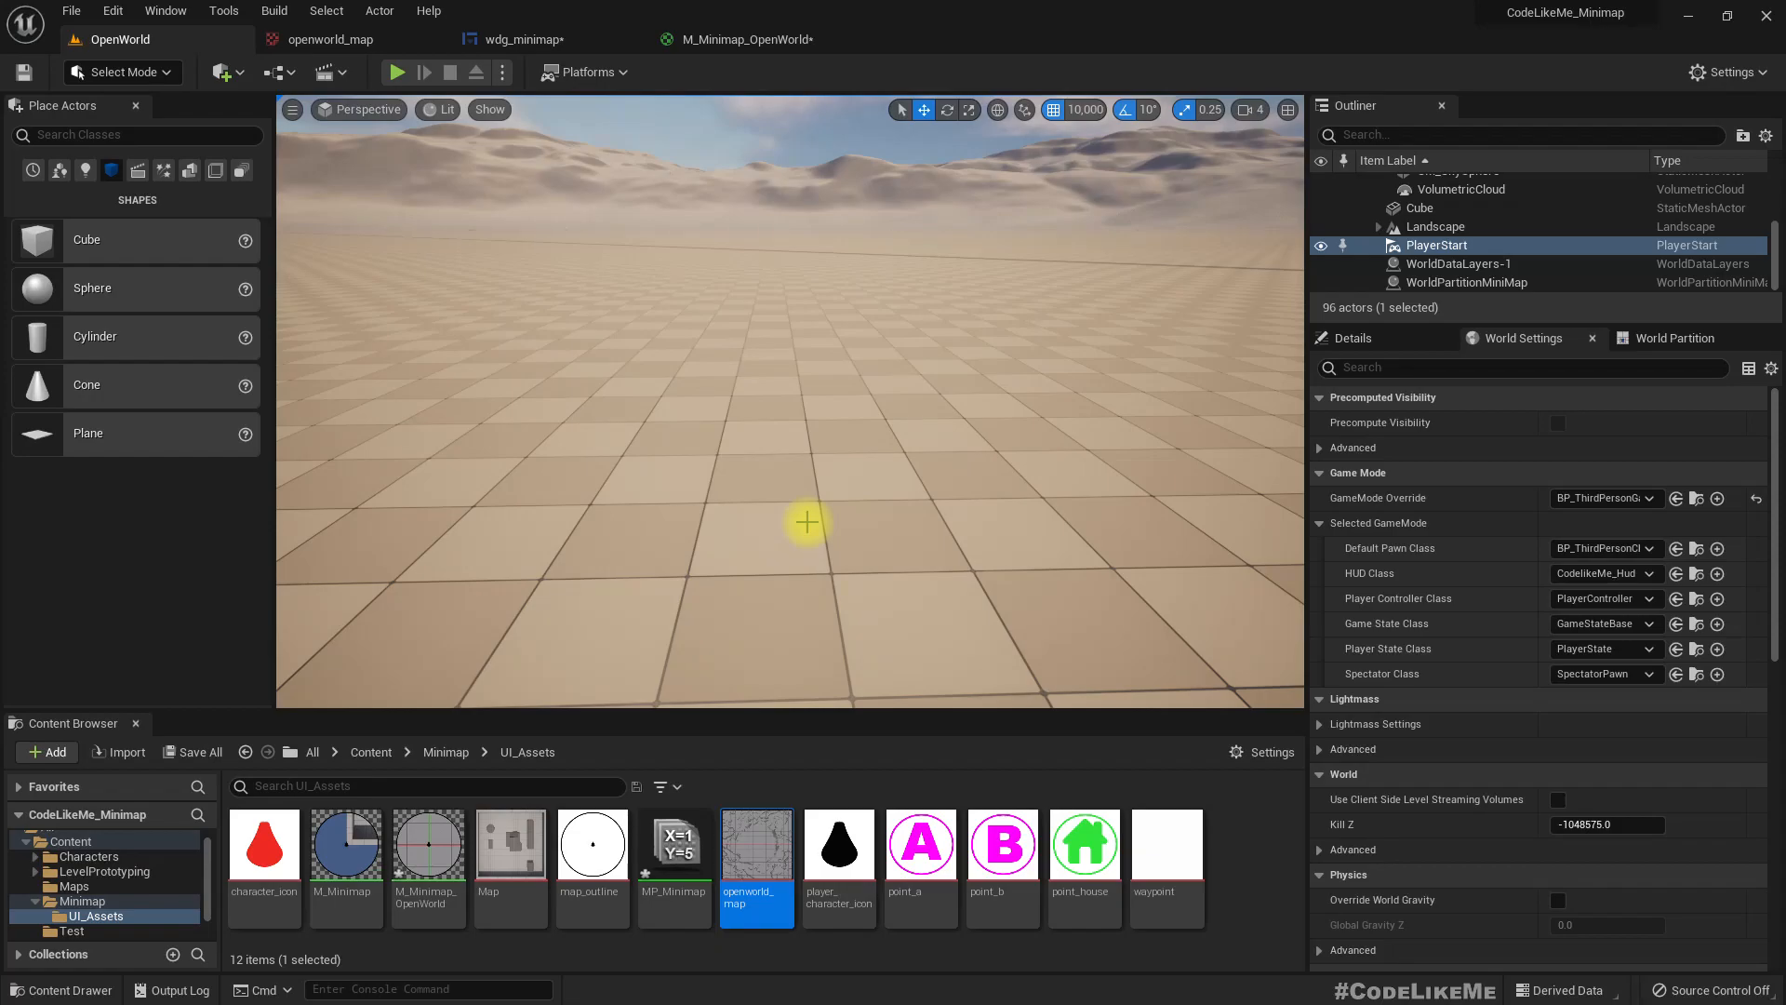
# Look at the player start and the tall pillar in the OpenWorld level, and return to the M_Minimap_OpenWorld material graph
pyautogui.press('w')
pyautogui.moveTo(865, 304); pyautogui.dragTo(998, 313, button='right')
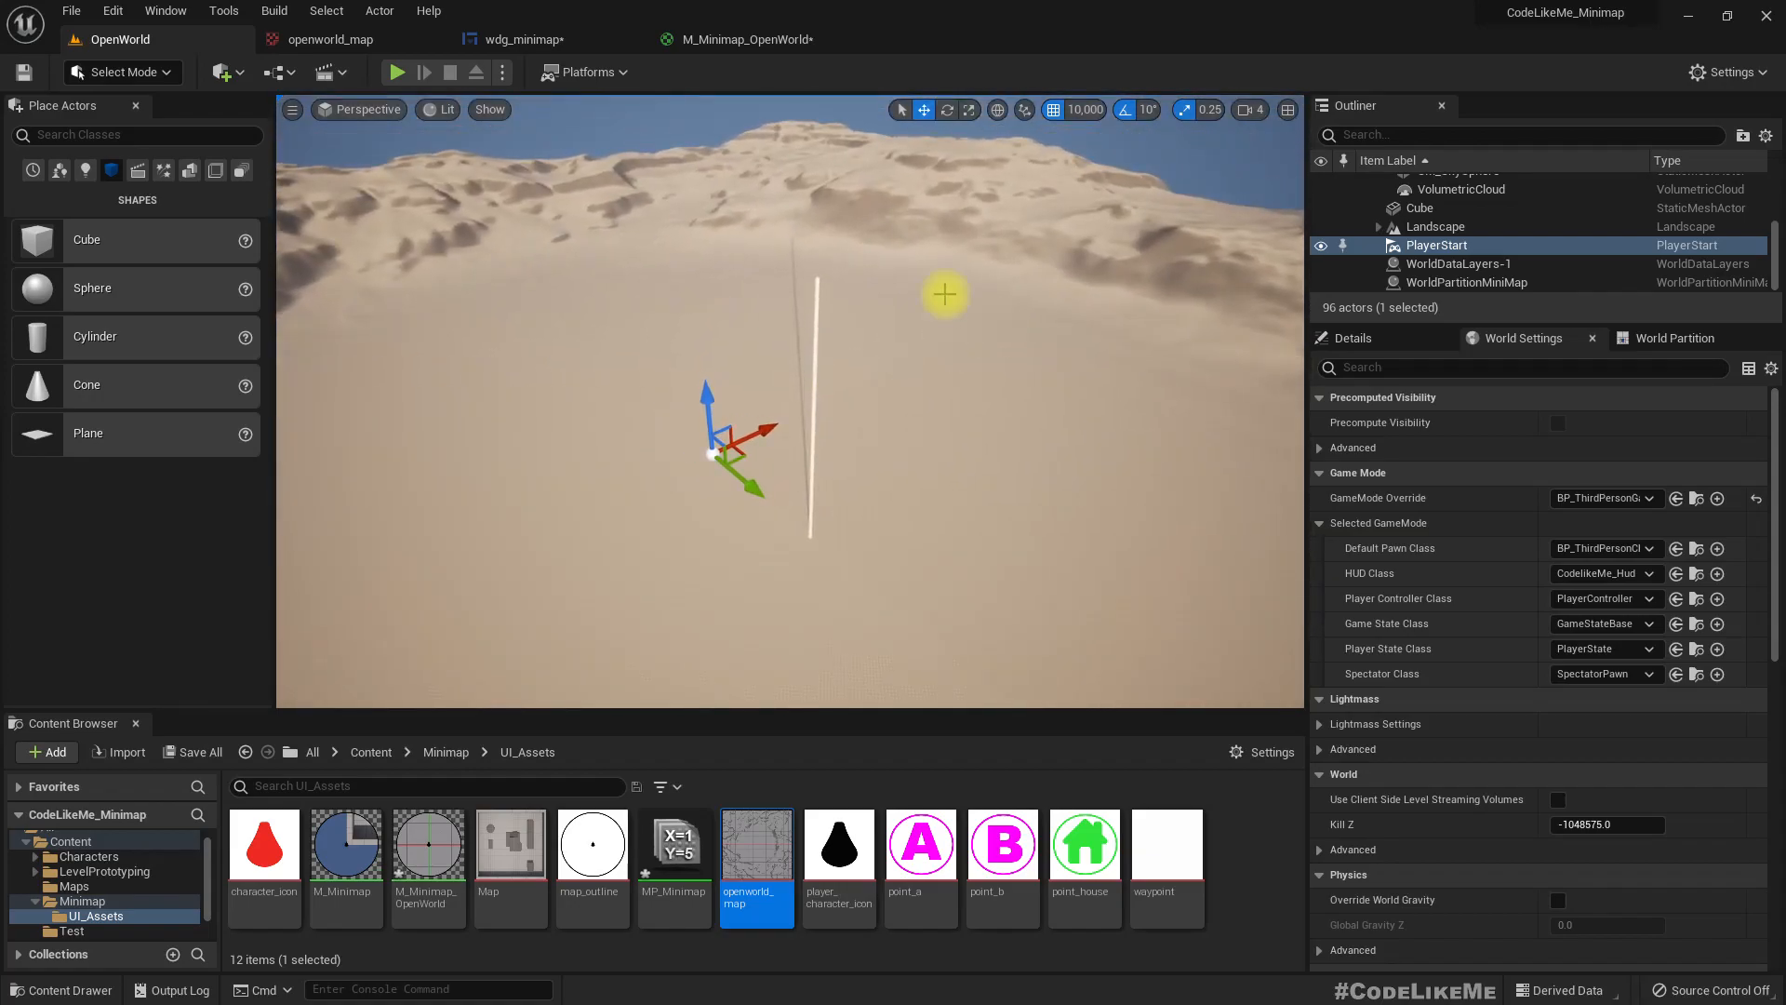
pyautogui.click(707, 39)
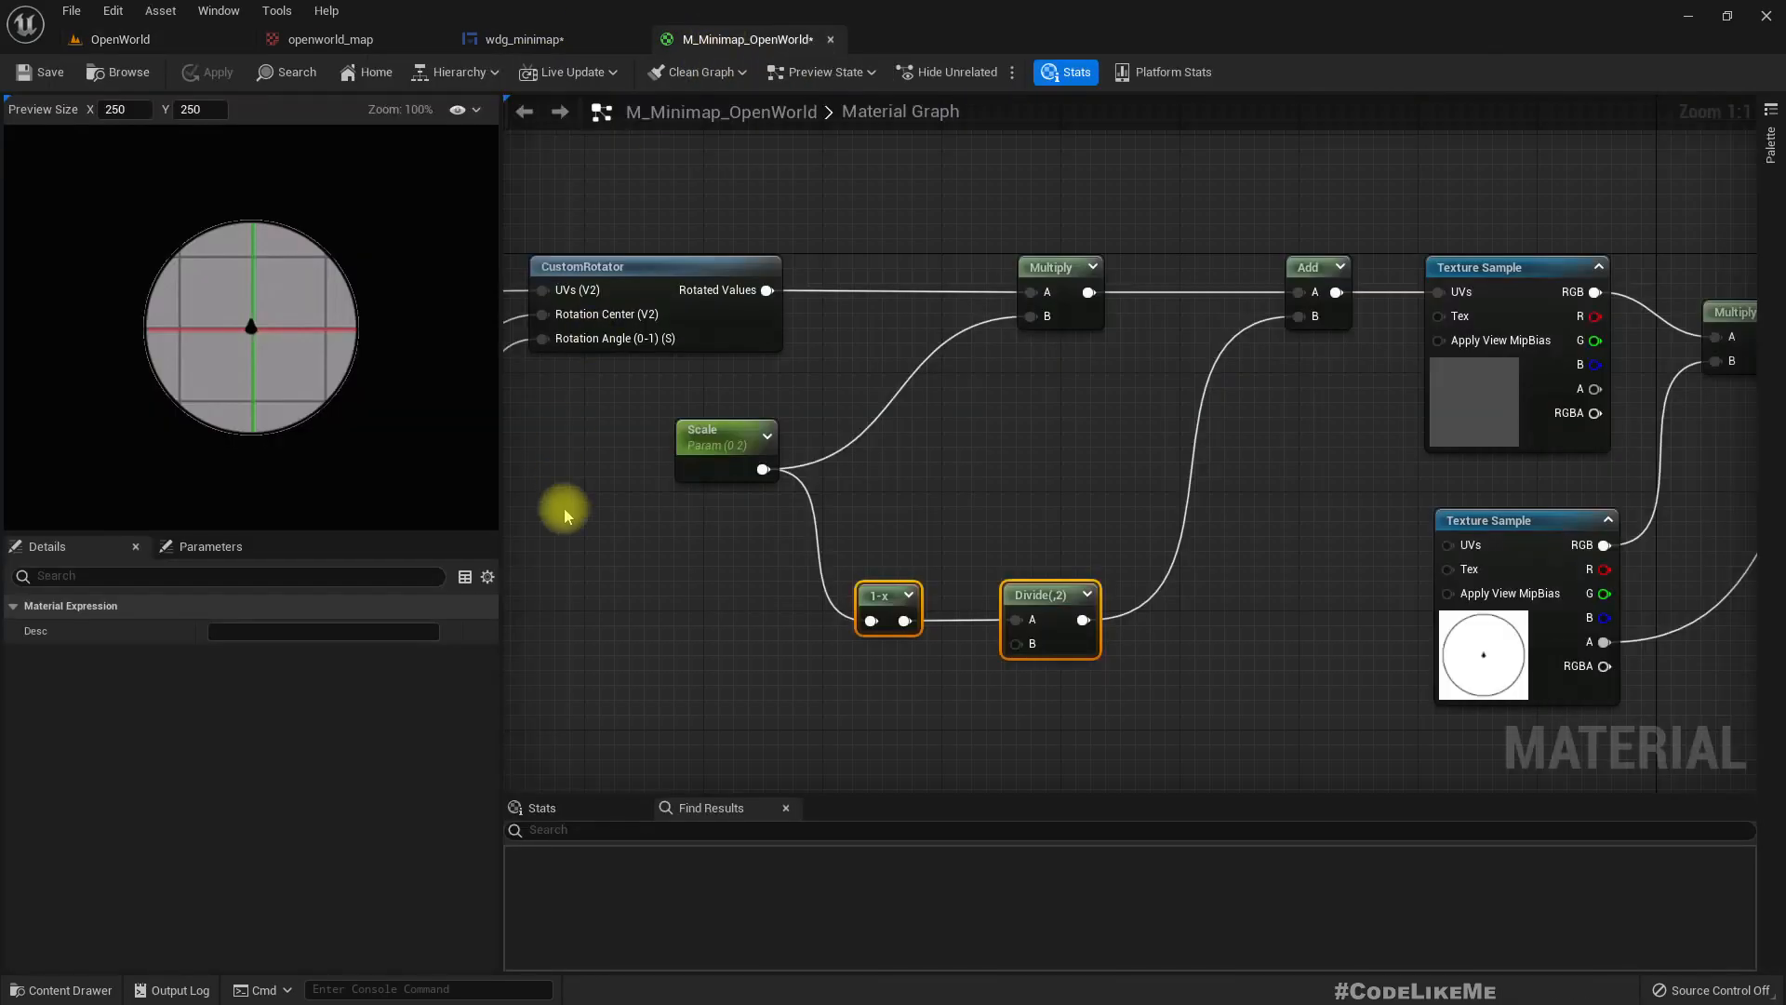
# Move the Player Location and BreakOutFloat2Components nodes together to sit below Player Yaw, beside the Scale branch
pyautogui.moveTo(756, 418); pyautogui.dragTo(1116, 284, button='right')
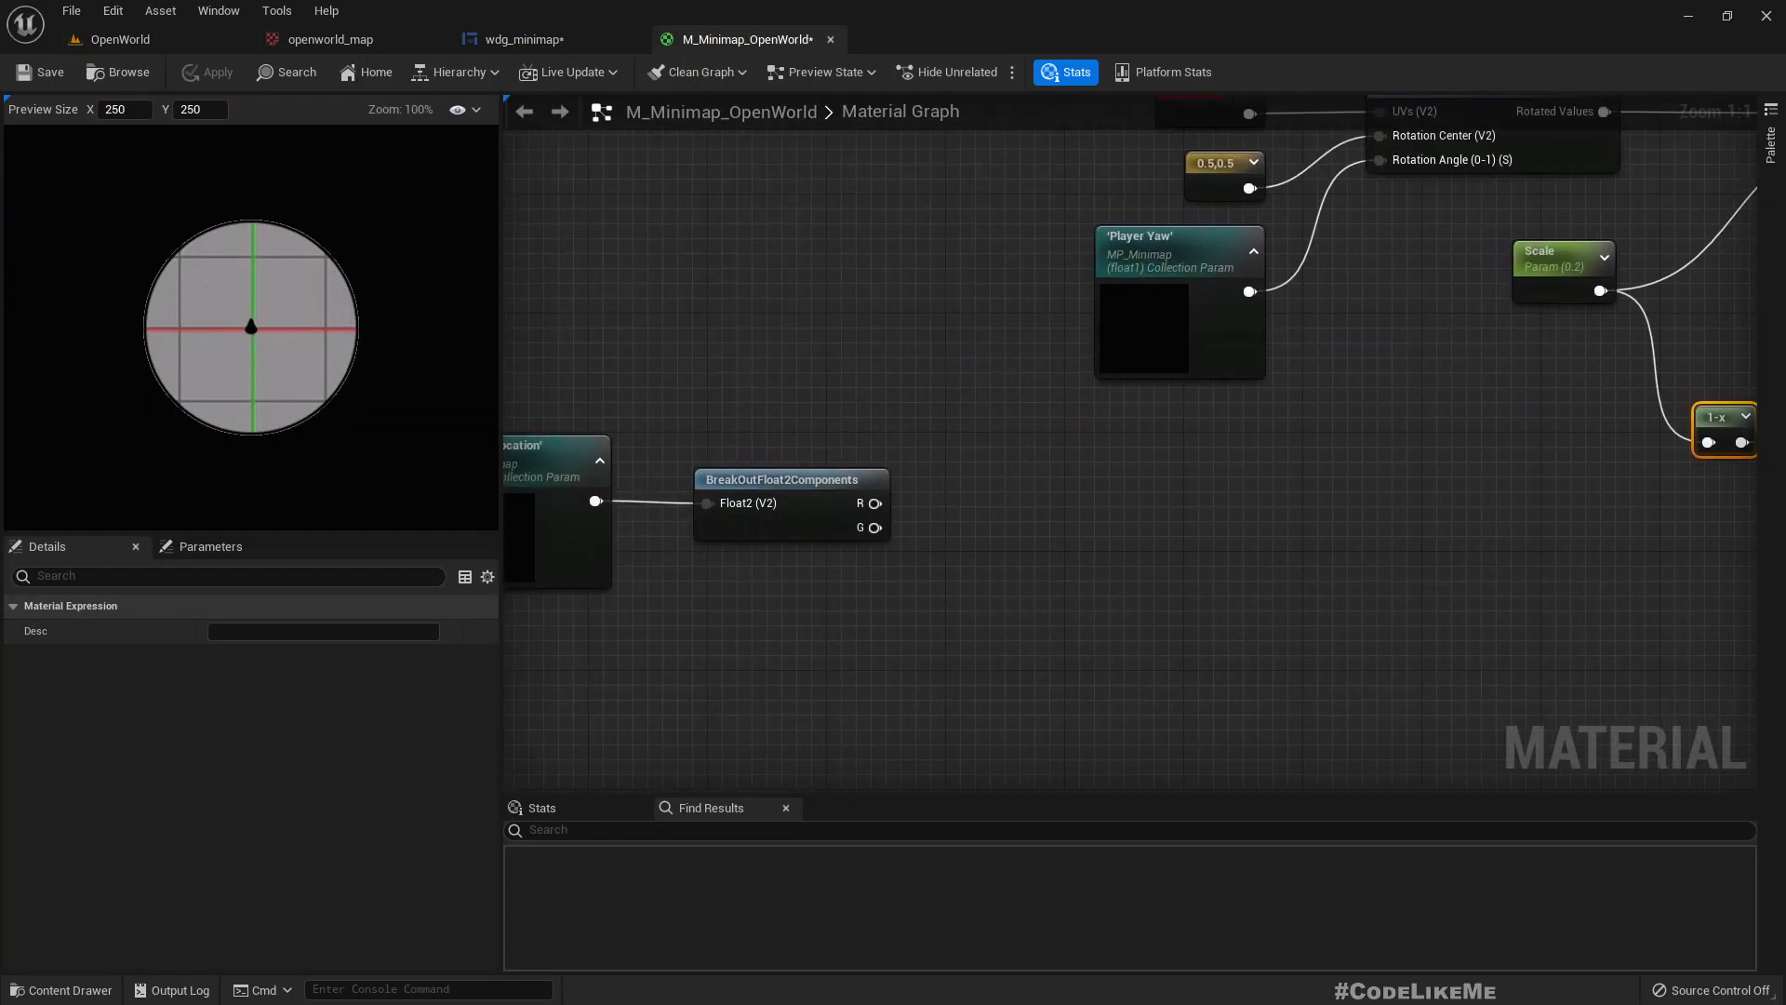
pyautogui.moveTo(797, 618); pyautogui.dragTo(1135, 584, button='right')
pyautogui.moveTo(1144, 612); pyautogui.dragTo(849, 506)
pyautogui.moveTo(1354, 631); pyautogui.dragTo(1032, 626, button='right')
pyautogui.scroll(-3, 849, 578)
pyautogui.moveTo(632, 509); pyautogui.dragTo(1054, 519)
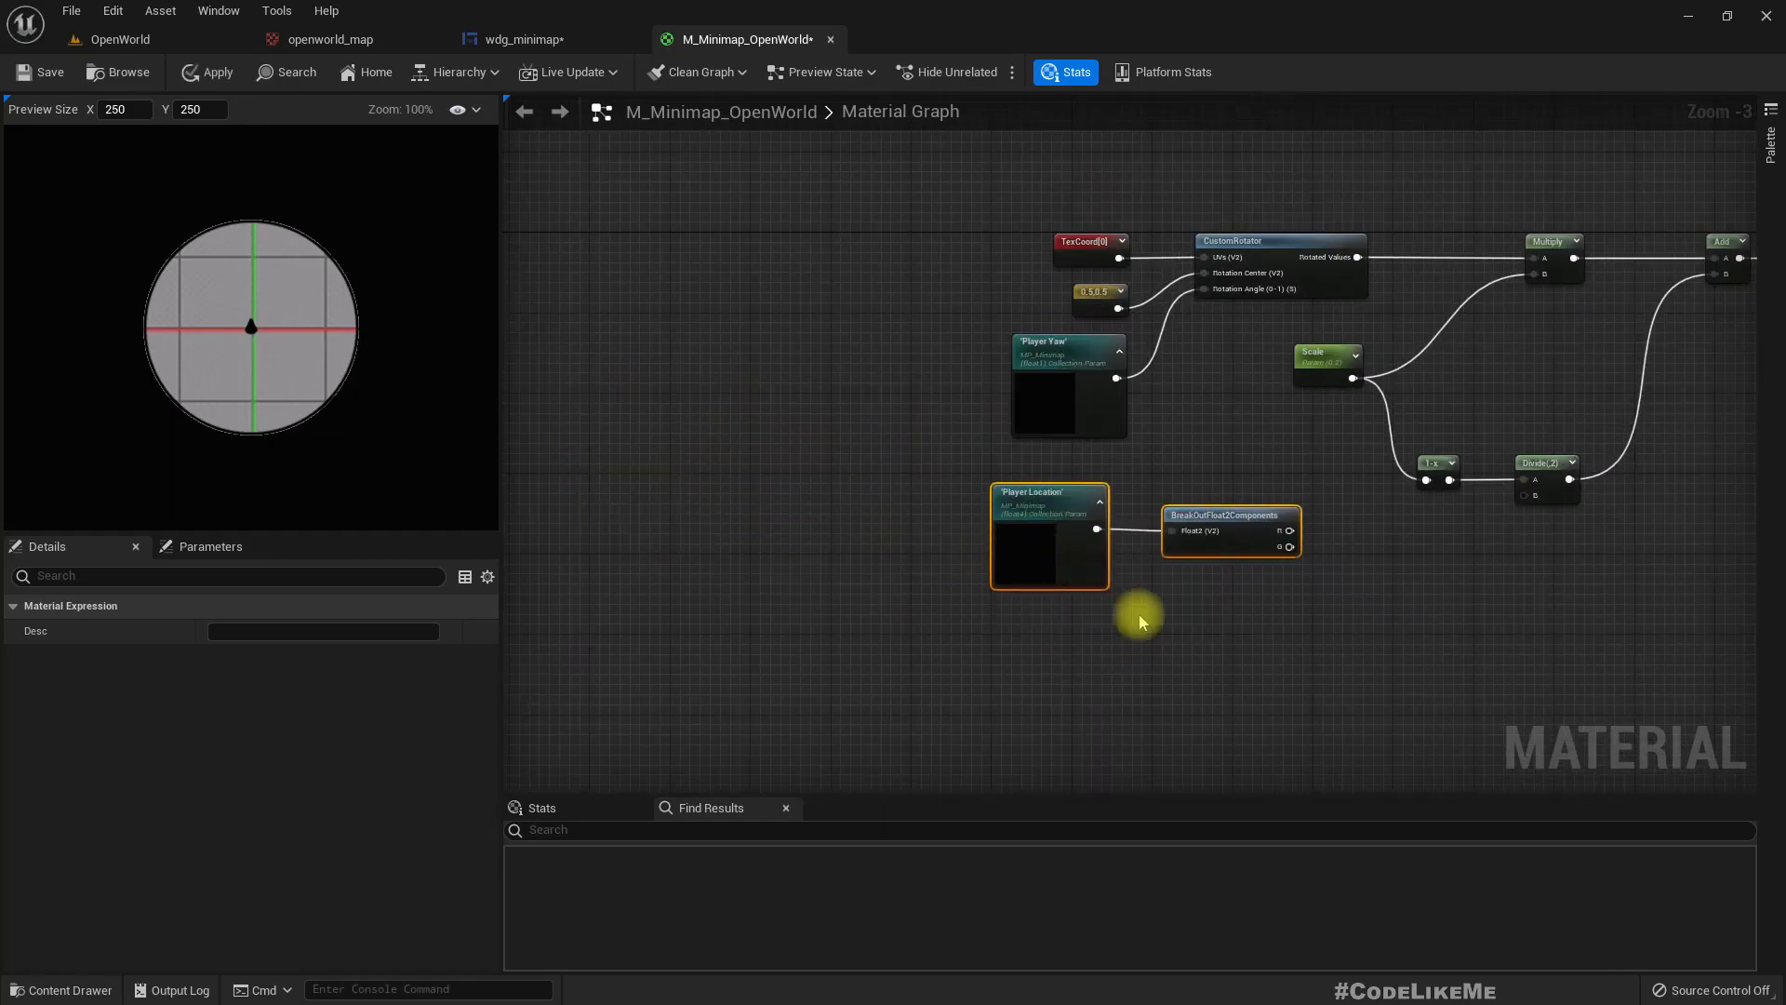
pyautogui.moveTo(1142, 622); pyautogui.dragTo(1018, 649, button='right')
# Spread the Player Location and BreakOutFloat2Components nodes apart, leaving room for another node on their connection
pyautogui.scroll(3, 1018, 649)
pyautogui.click(1169, 610)
pyautogui.moveTo(1063, 629); pyautogui.dragTo(742, 511)
pyautogui.moveTo(1067, 663); pyautogui.dragTo(818, 526, button='right')
pyautogui.moveTo(817, 526); pyautogui.dragTo(650, 577)
pyautogui.moveTo(917, 559); pyautogui.dragTo(1157, 549)
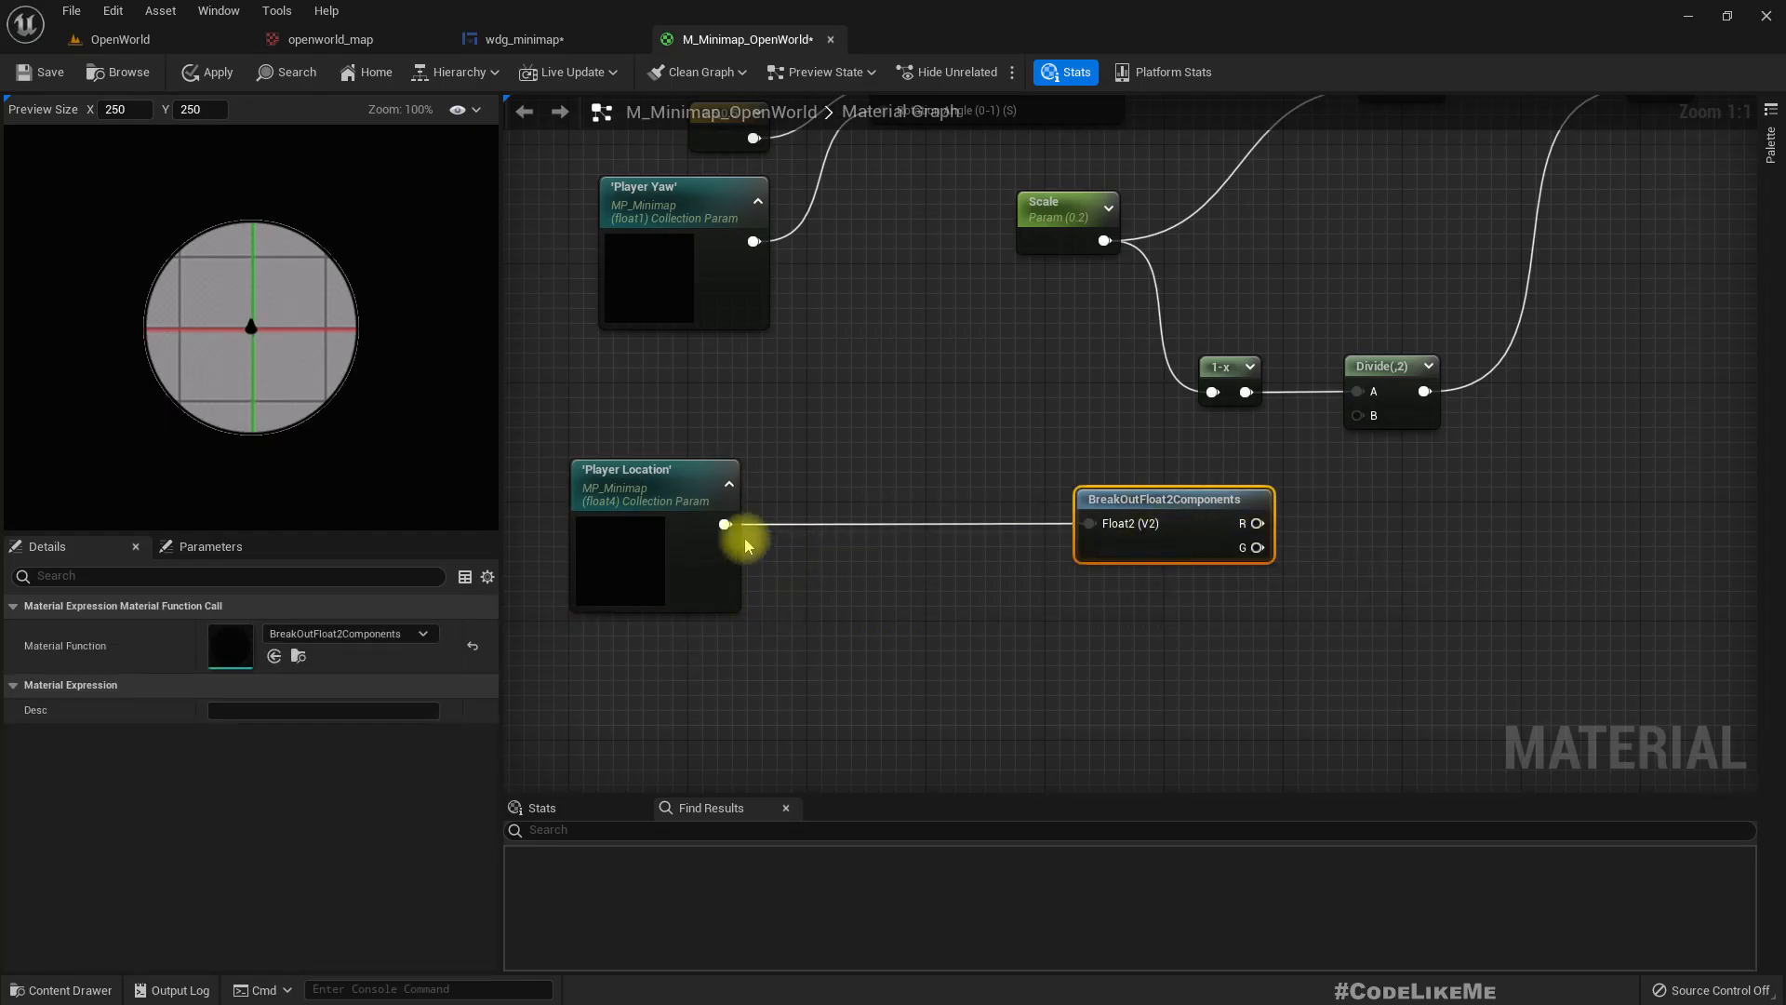
# Insert a Divide node between Player Location and the Float2 input of BreakOutFloat2Components
pyautogui.keyDown('ctrl'); pyautogui.moveTo(727, 524); pyautogui.dragTo(1121, 530); pyautogui.keyUp('ctrl')
pyautogui.write('divide')
pyautogui.press('Return')
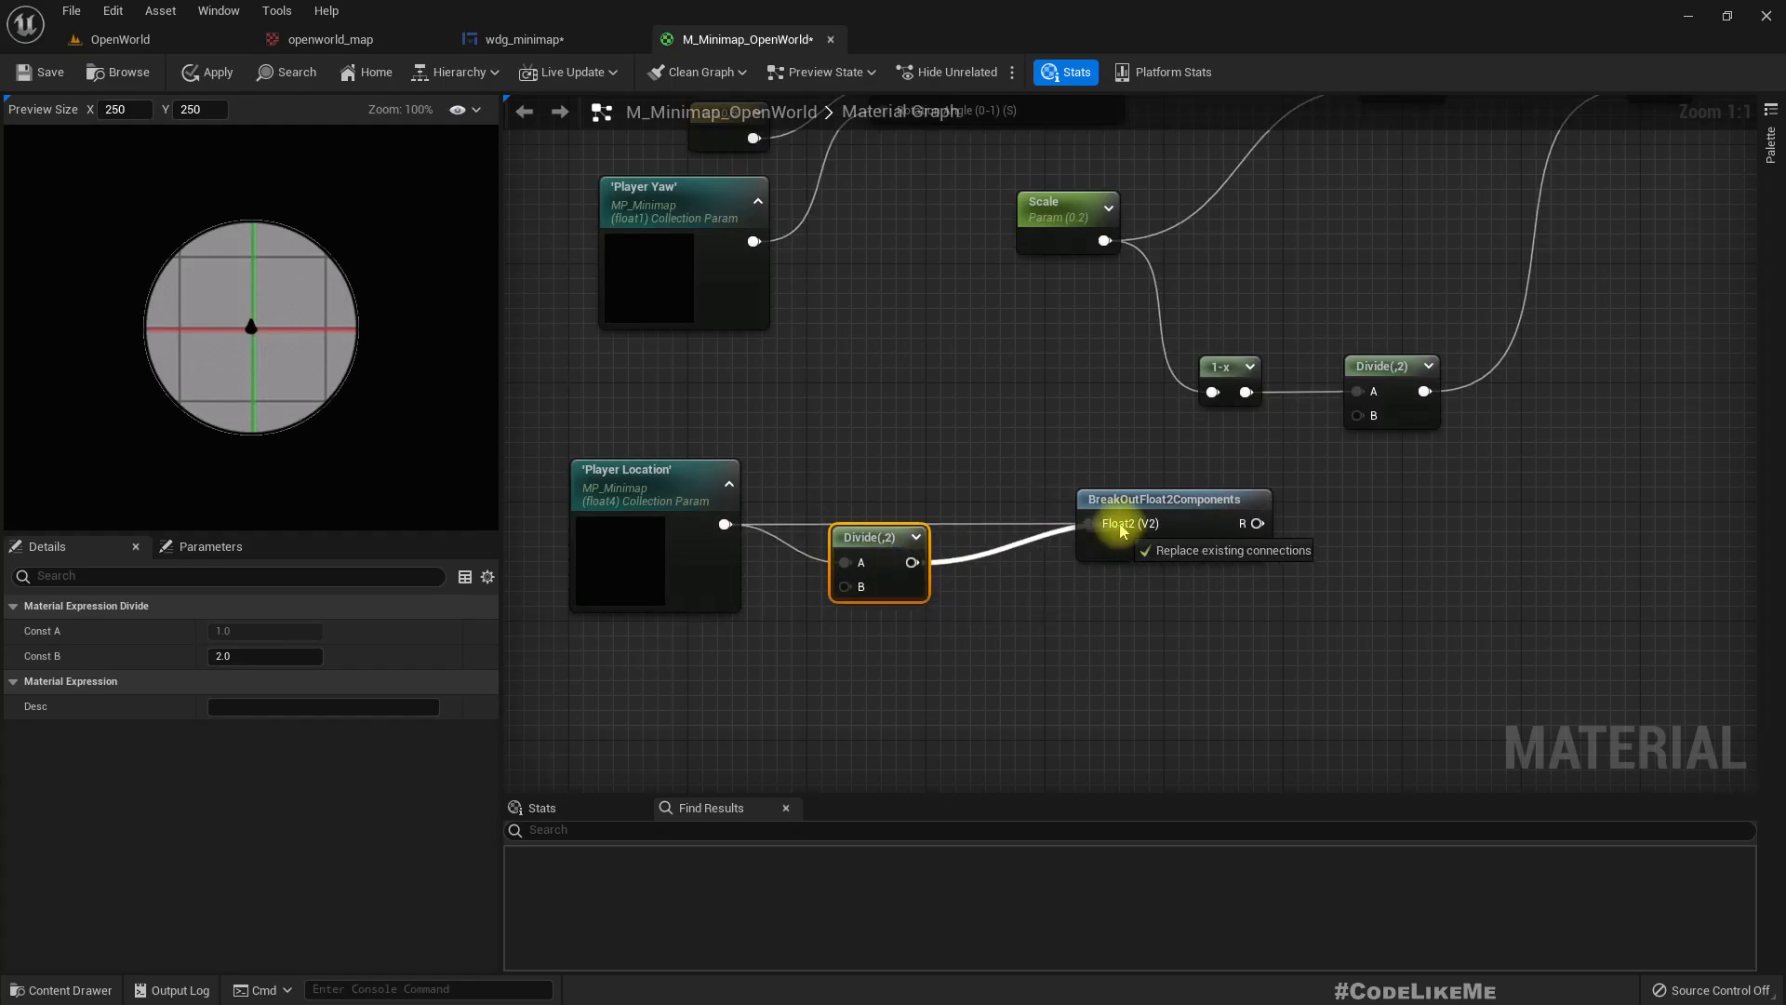
pyautogui.moveTo(872, 599); pyautogui.dragTo(894, 562)
# Promote the new Divide node's B input to a parameter named Map Size with default value 200000, placed below Player Location
pyautogui.rightClick(879, 549)
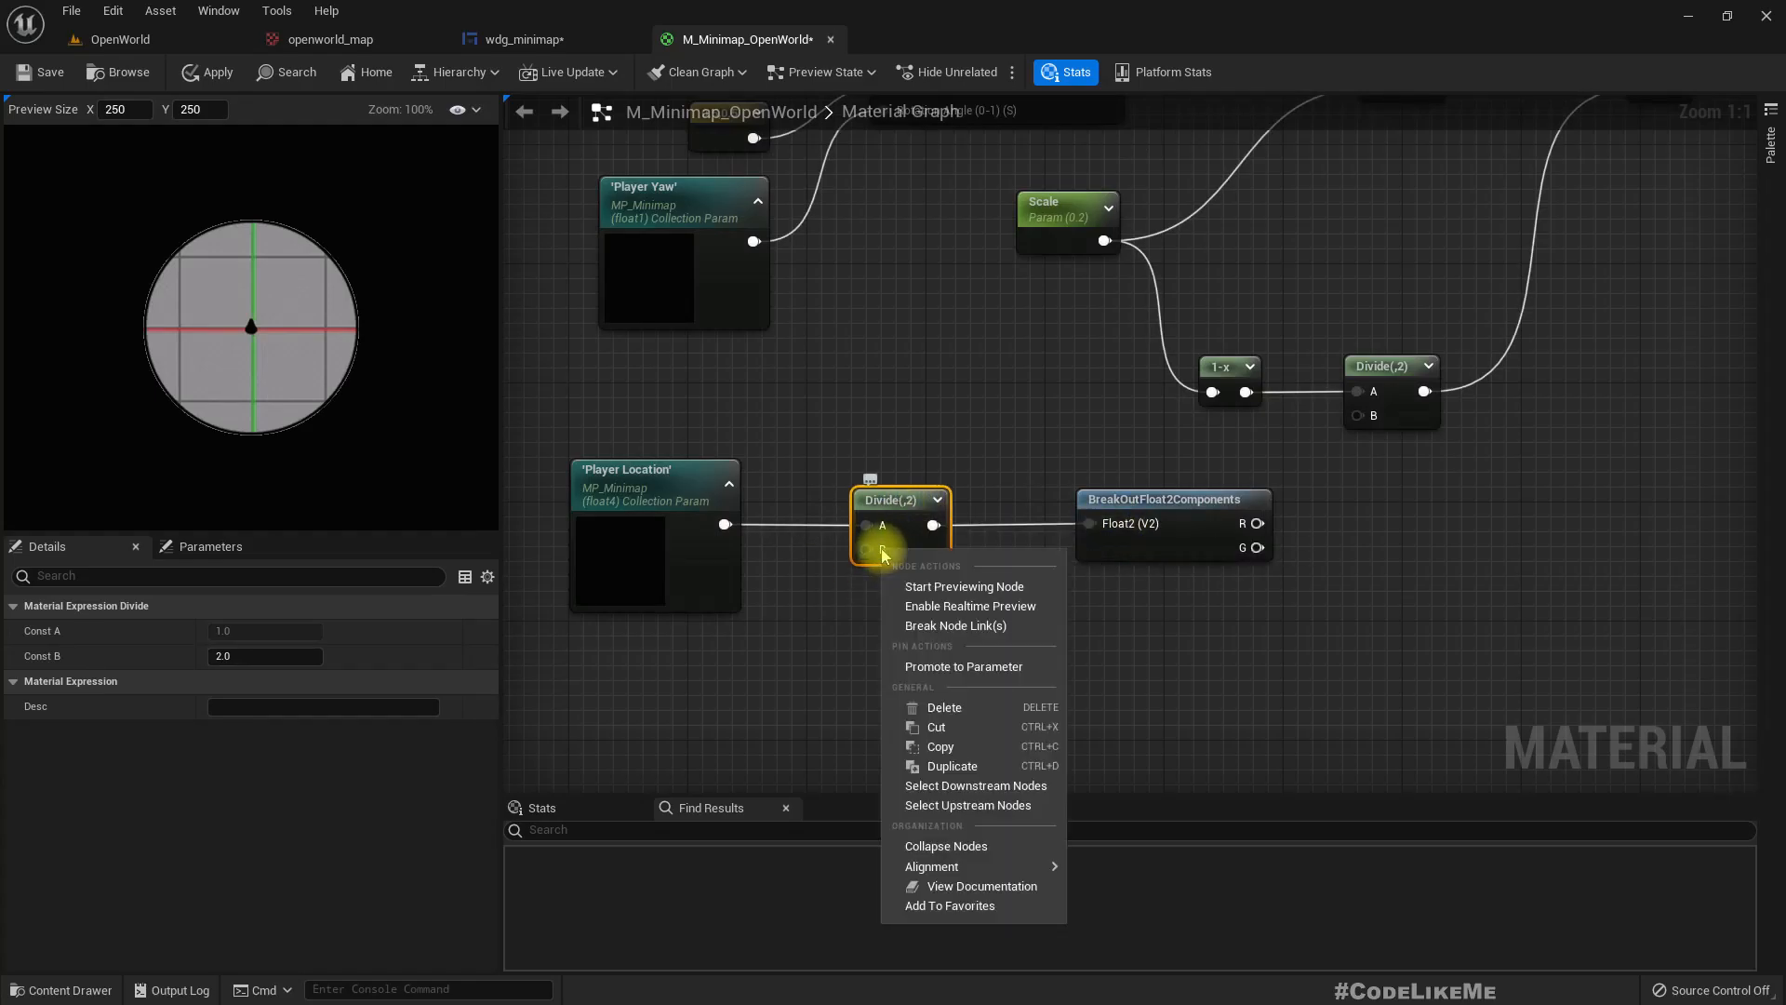
pyautogui.click(957, 668)
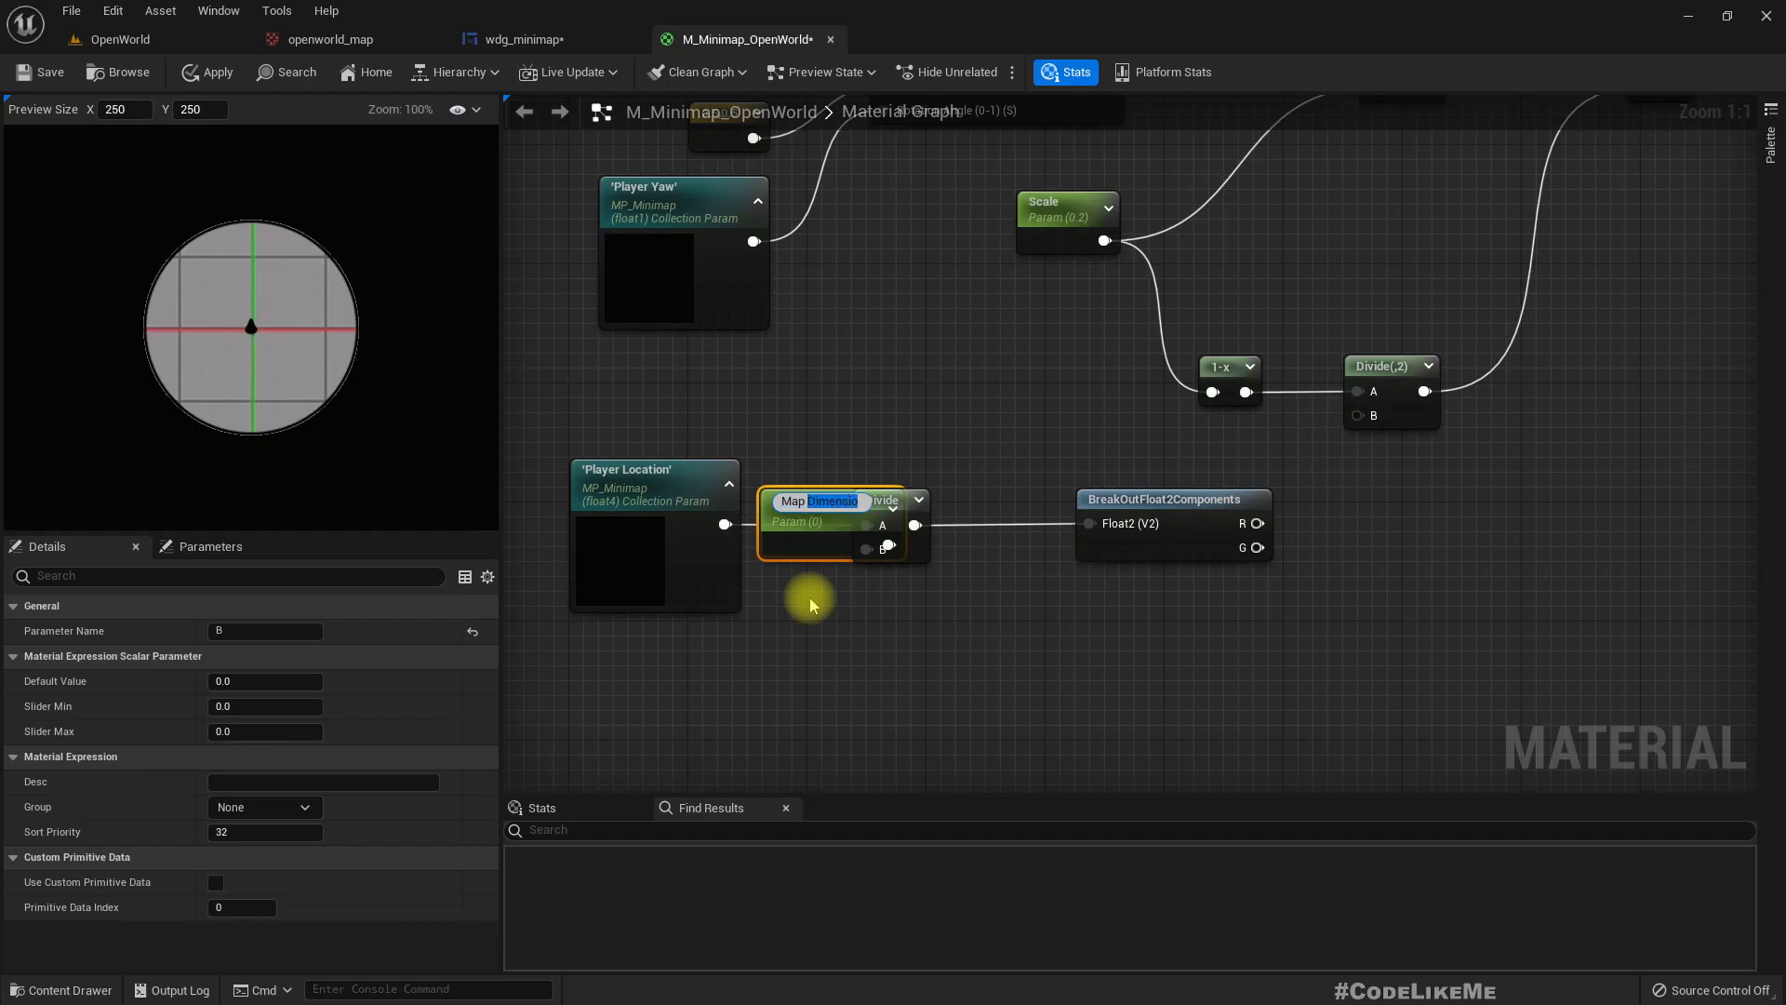
pyautogui.write('ize')
pyautogui.press('Return')
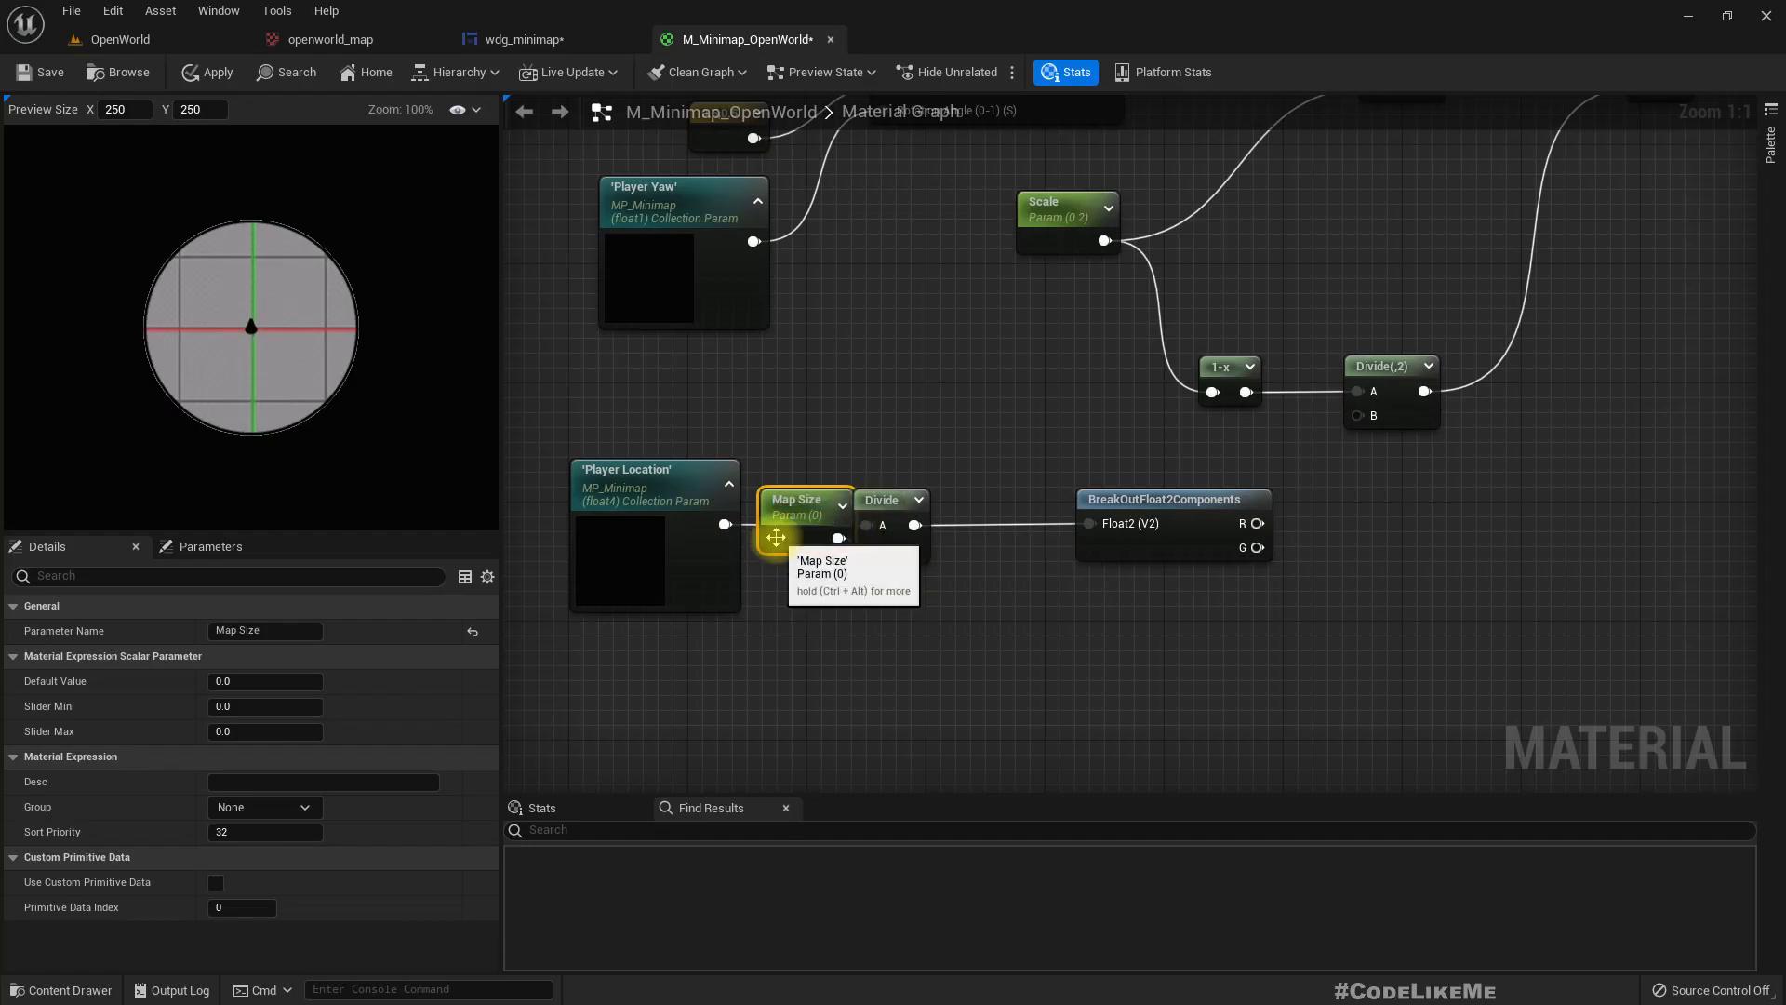
pyautogui.moveTo(778, 517); pyautogui.dragTo(721, 681)
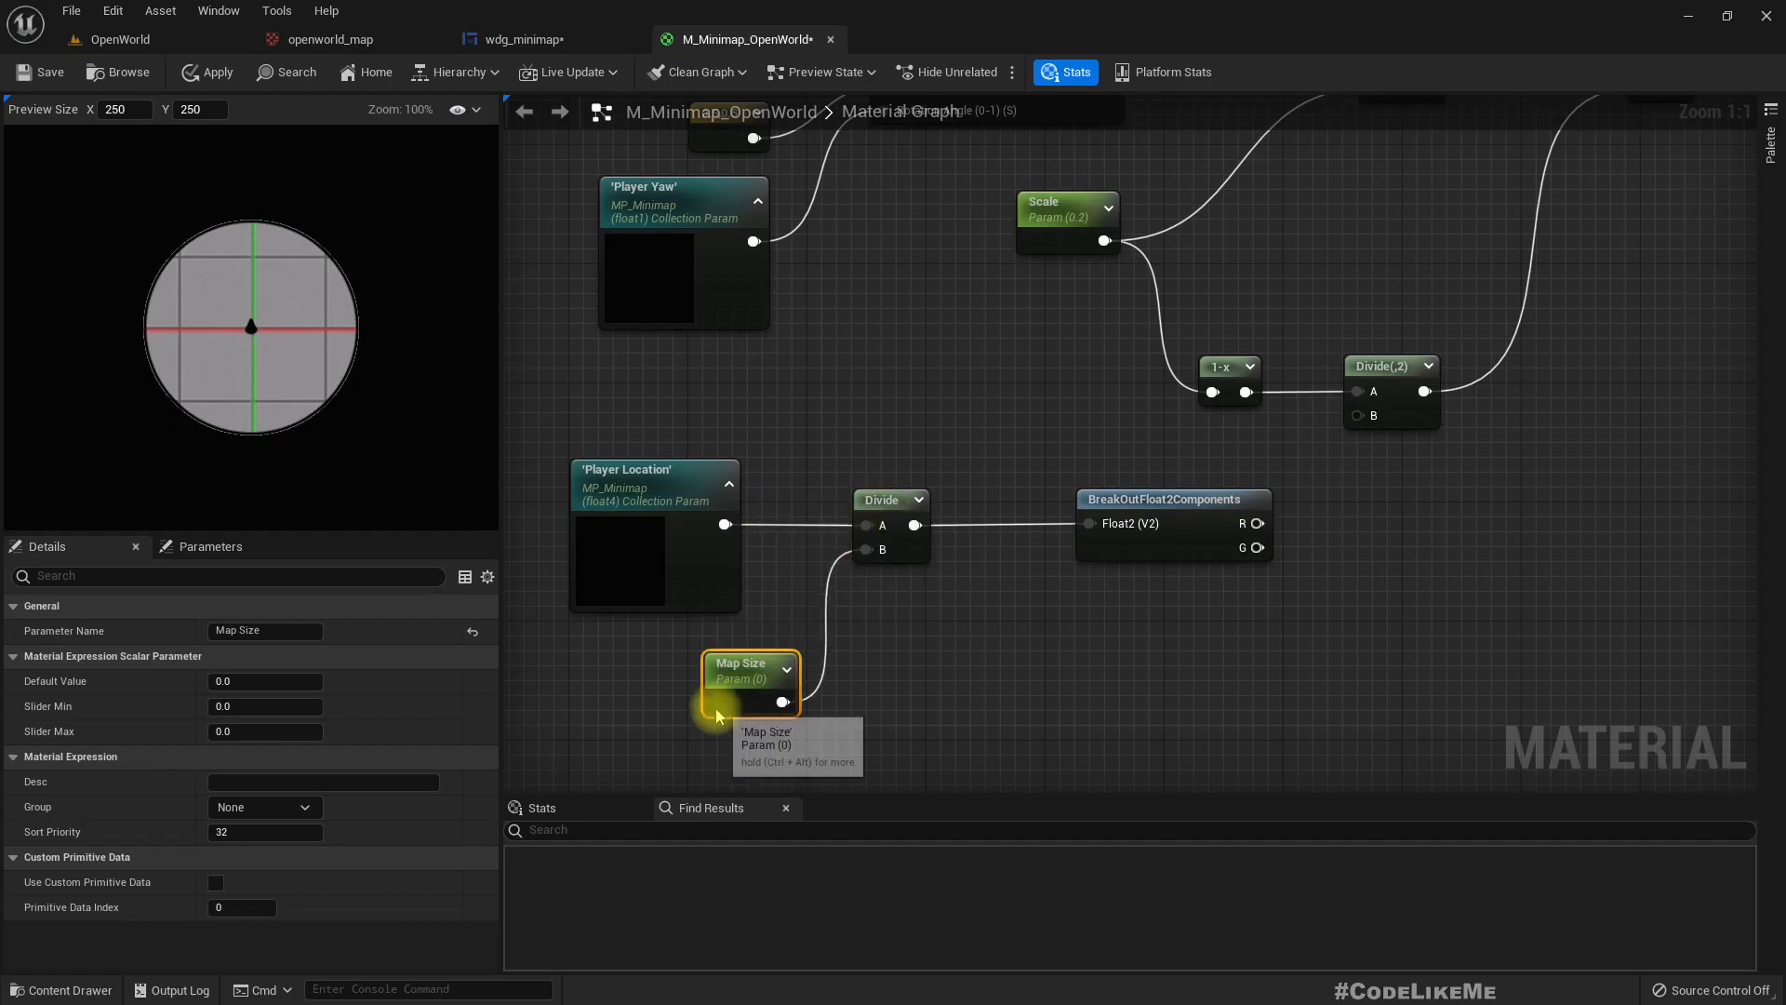
pyautogui.click(255, 686)
pyautogui.write('200000')
pyautogui.press('Return')
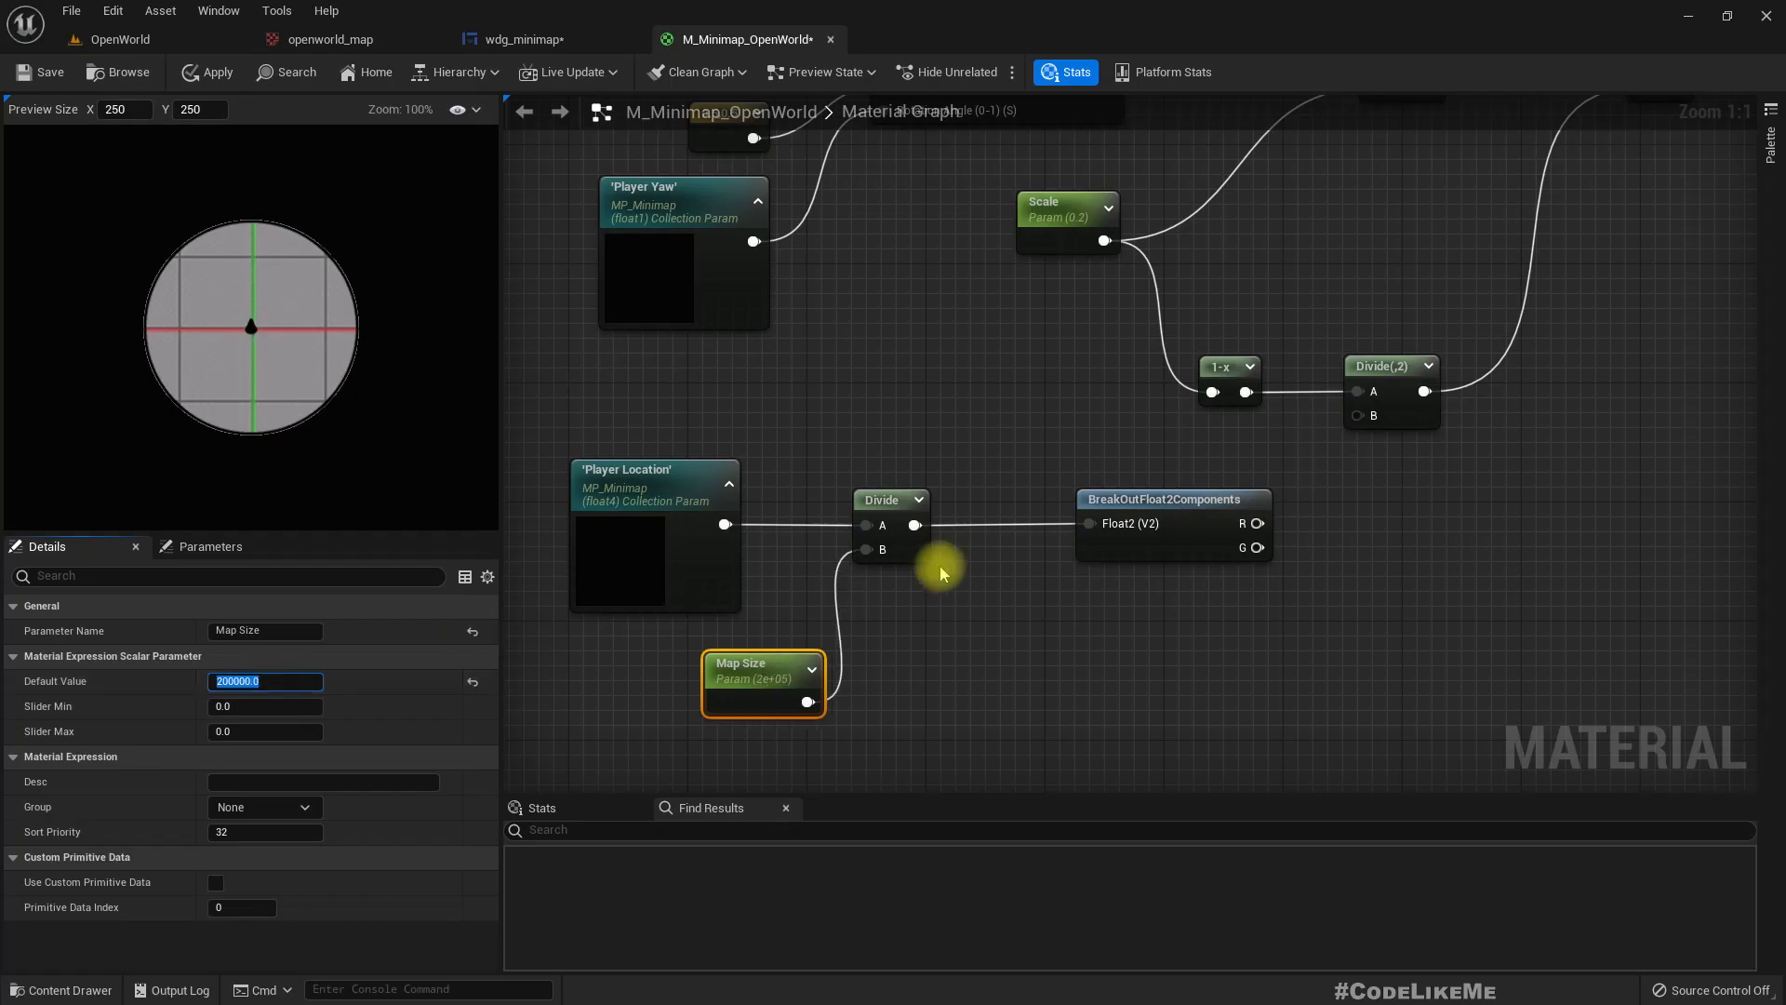
# Insert an Add node between the Divide by 2 and the Add node that feeds the map texture's UVs
pyautogui.moveTo(1011, 586); pyautogui.dragTo(795, 618, button='right')
pyautogui.scroll(-2, 921, 567)
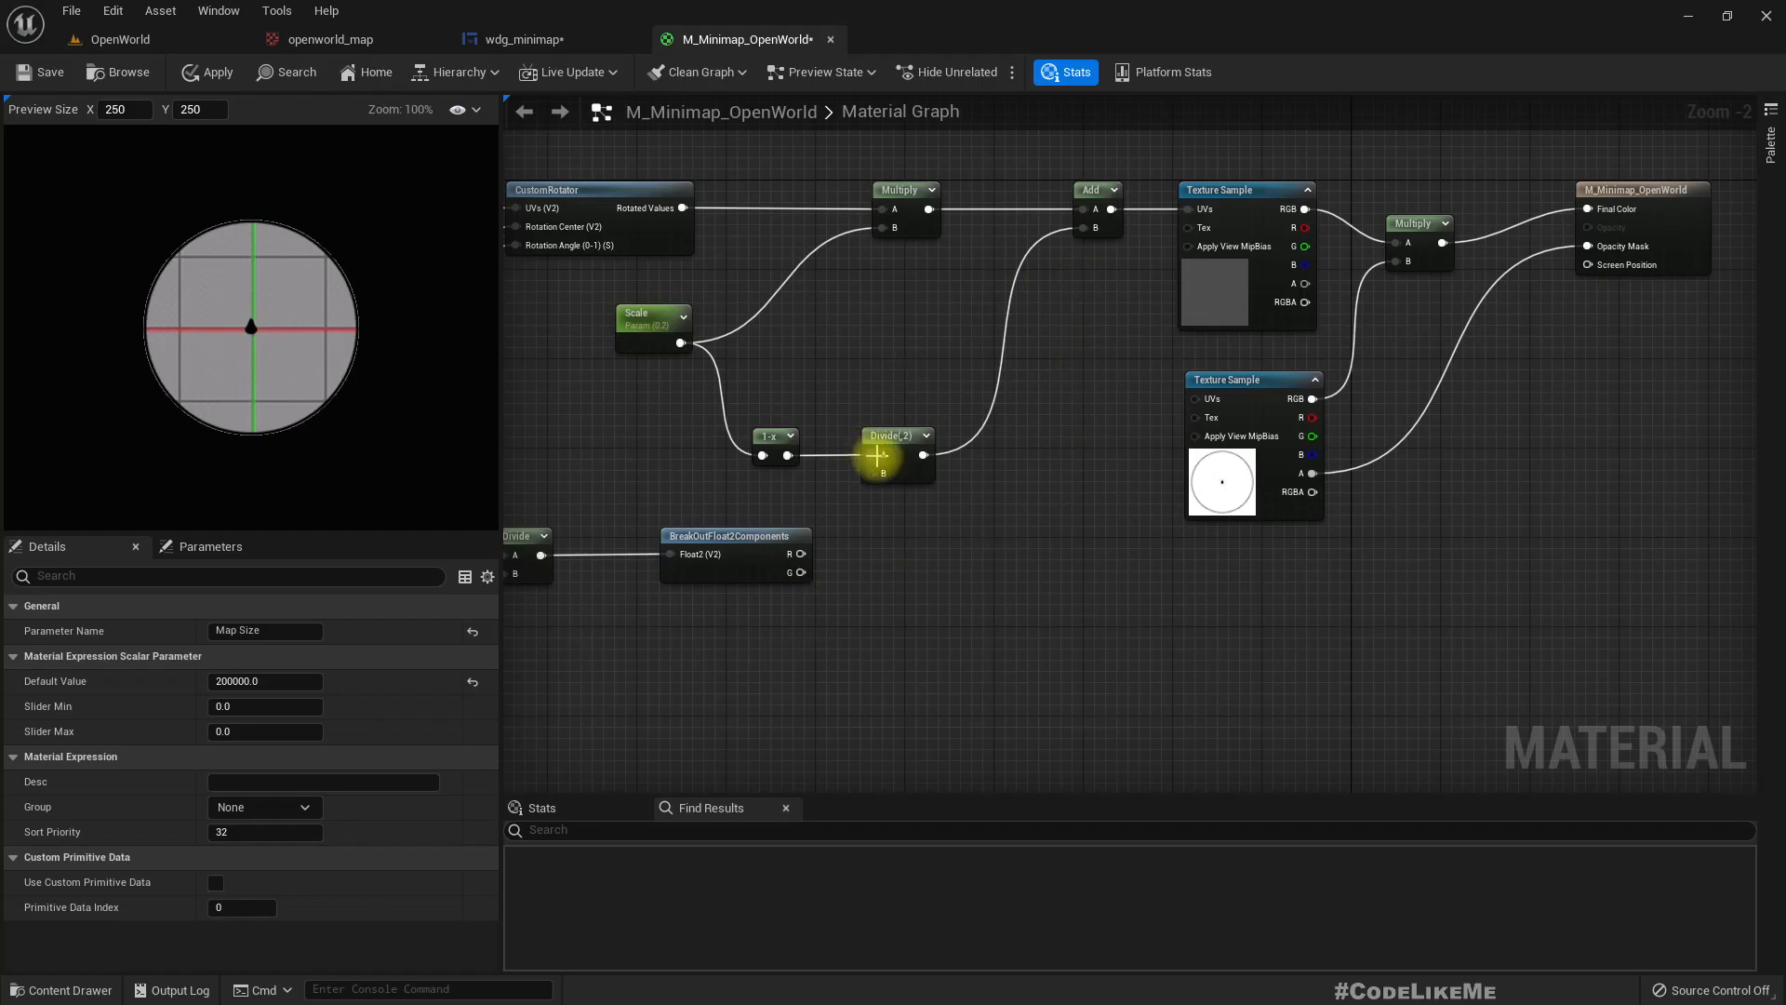
pyautogui.moveTo(922, 462); pyautogui.dragTo(1091, 233)
pyautogui.write('add')
pyautogui.press('Return')
pyautogui.moveTo(1031, 477); pyautogui.dragTo(1028, 448)
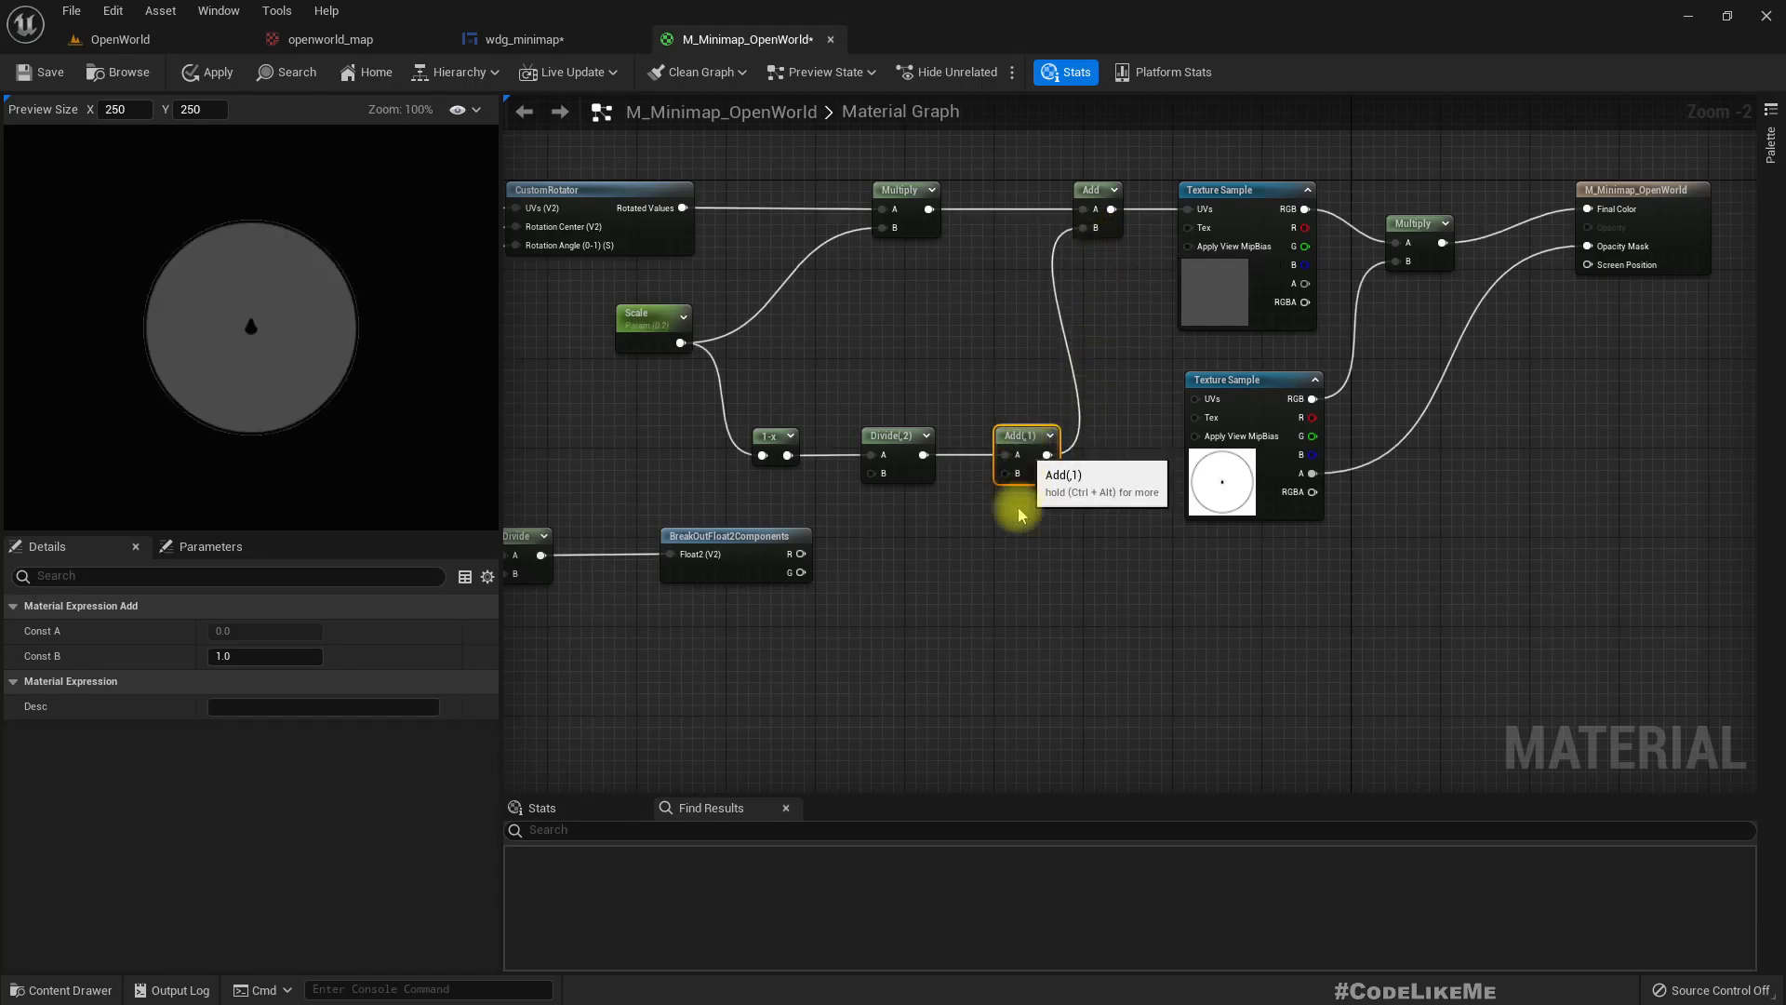
# Create a MakeFloat2 node feeding the new Add node's B input and place it just below that node
pyautogui.scroll(2, 907, 572)
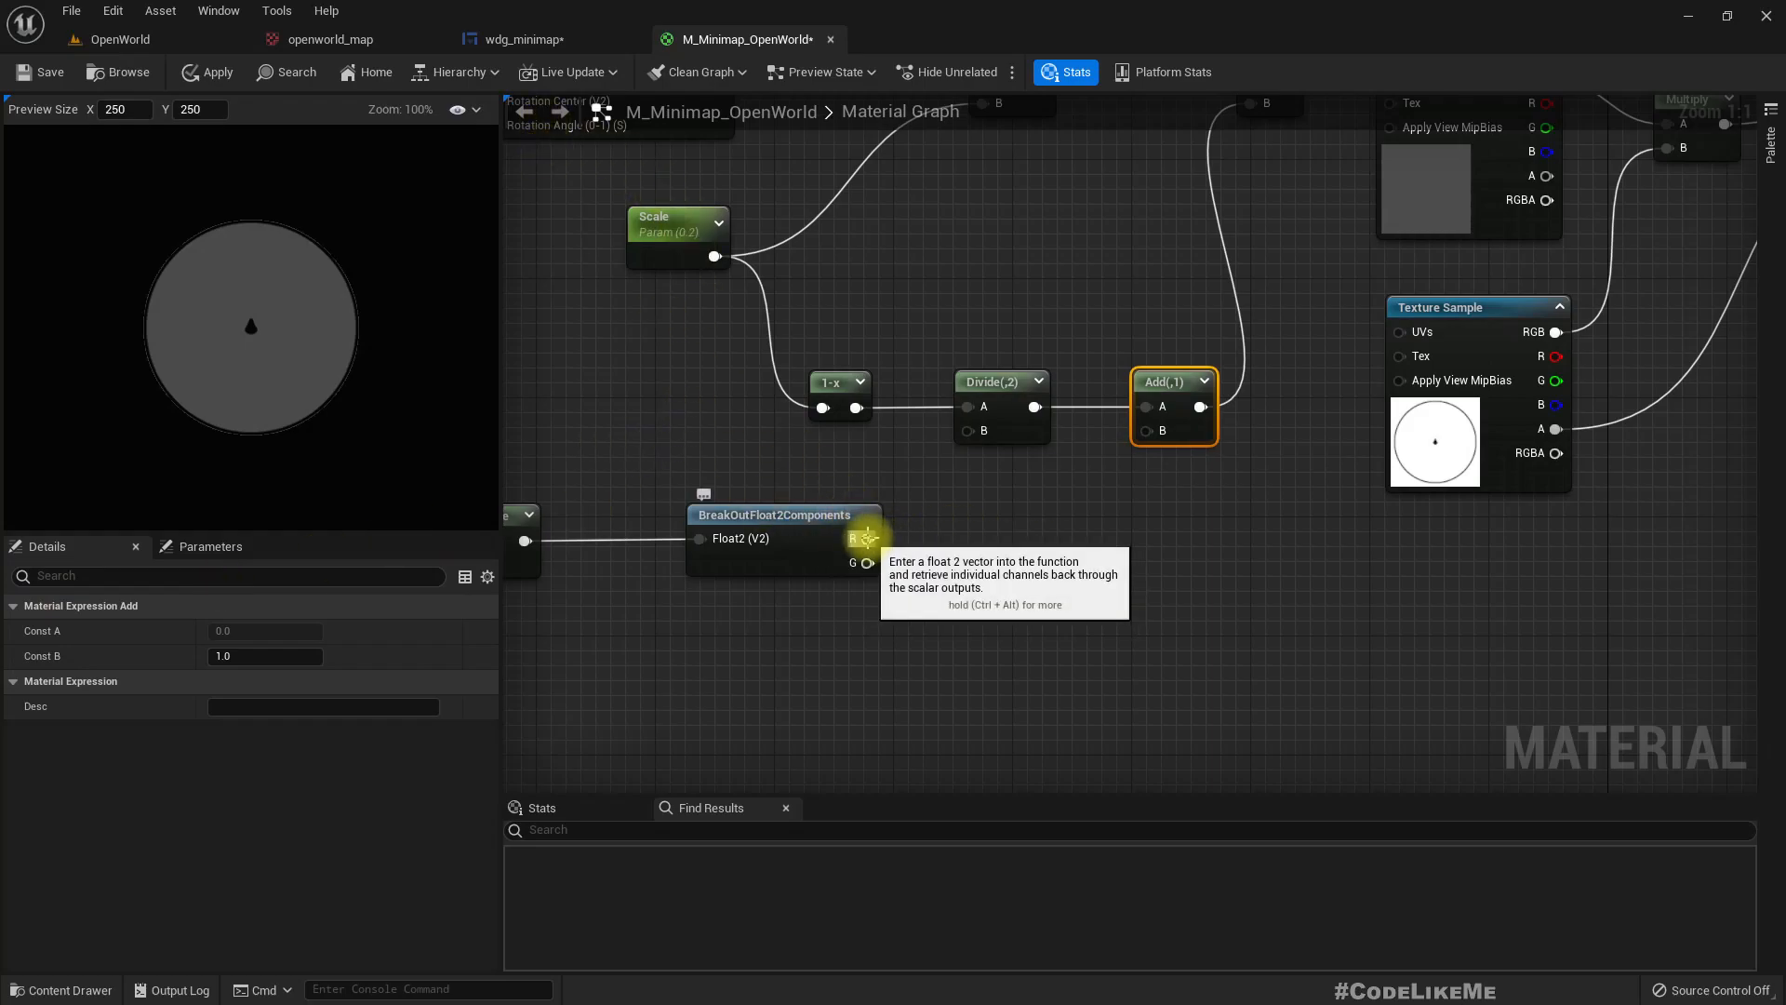
pyautogui.moveTo(1146, 430); pyautogui.dragTo(1090, 574)
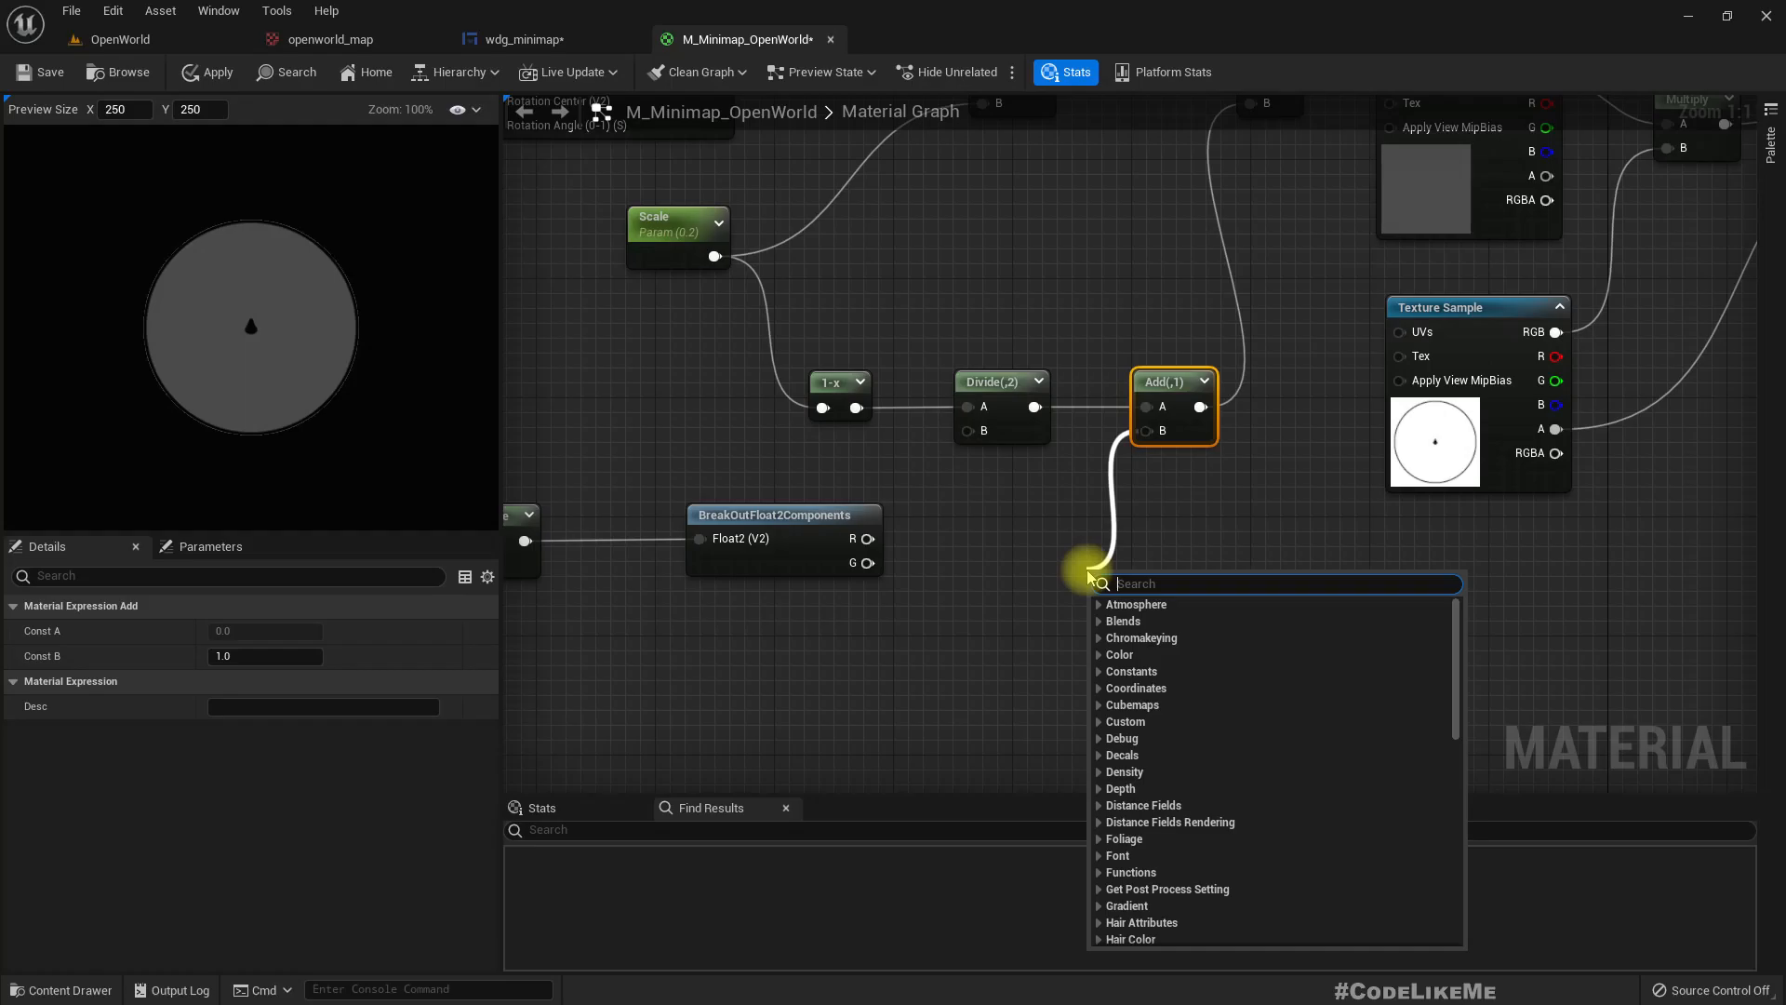
pyautogui.write('makefloat')
pyautogui.press('Return')
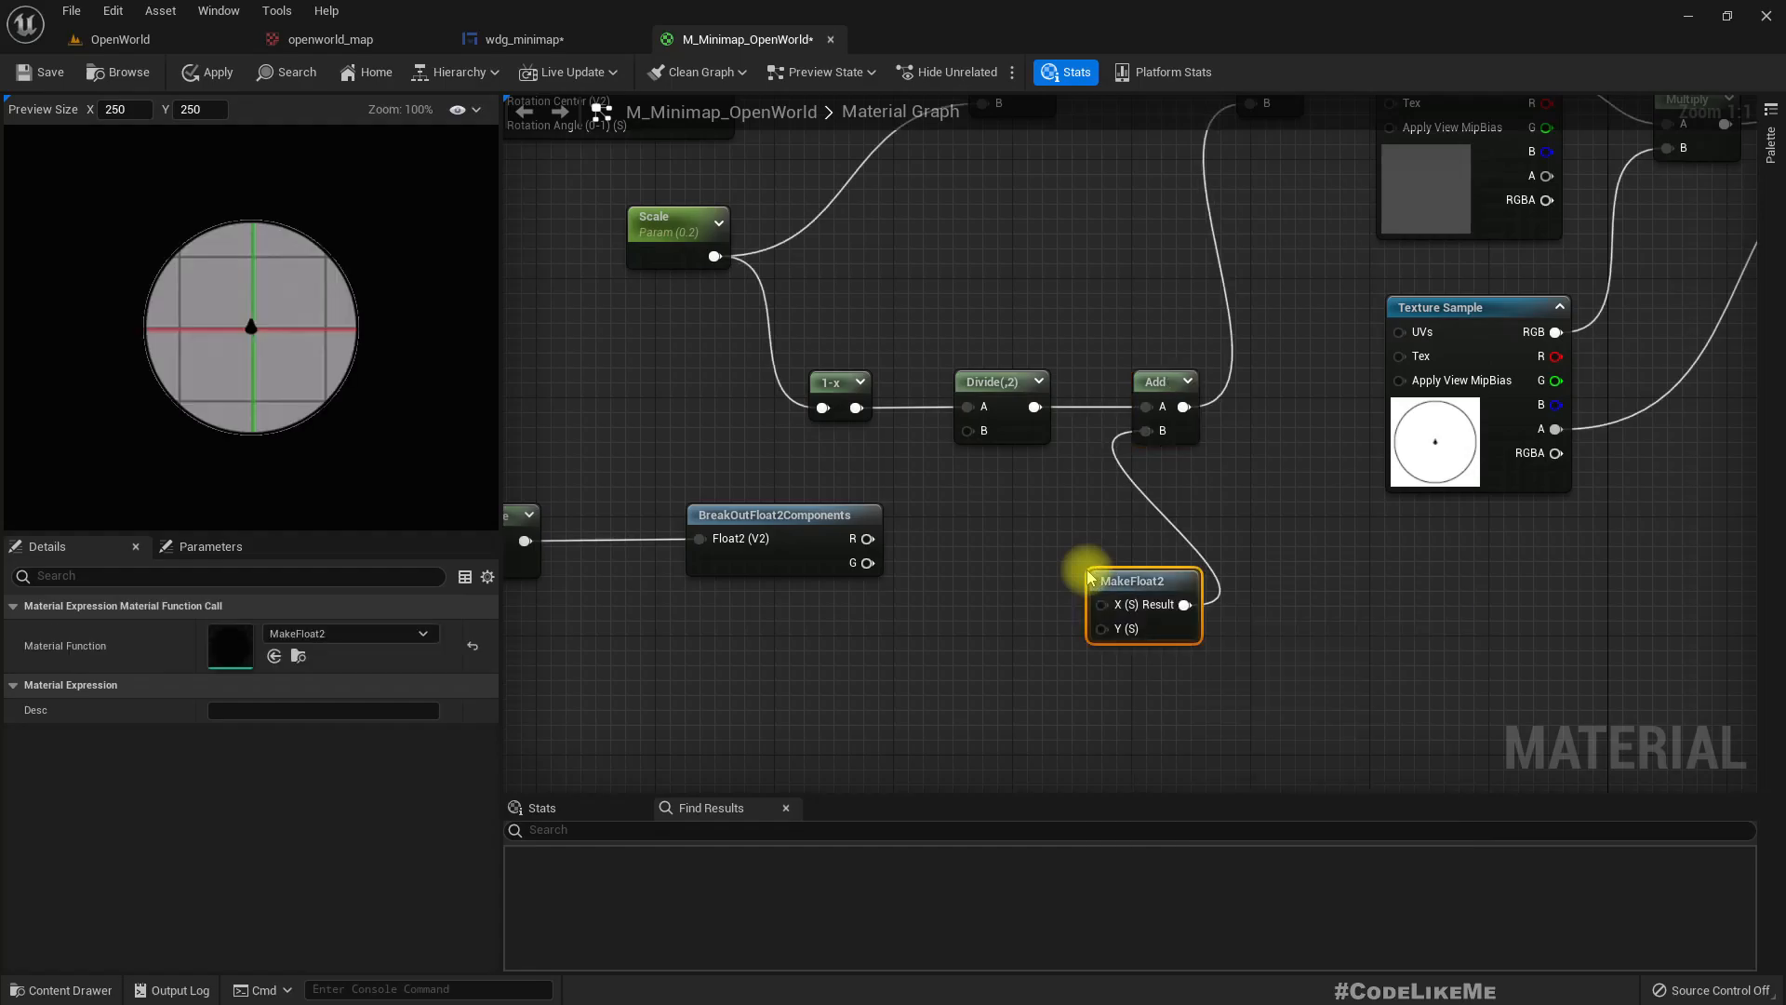
pyautogui.moveTo(1154, 595); pyautogui.dragTo(1082, 544)
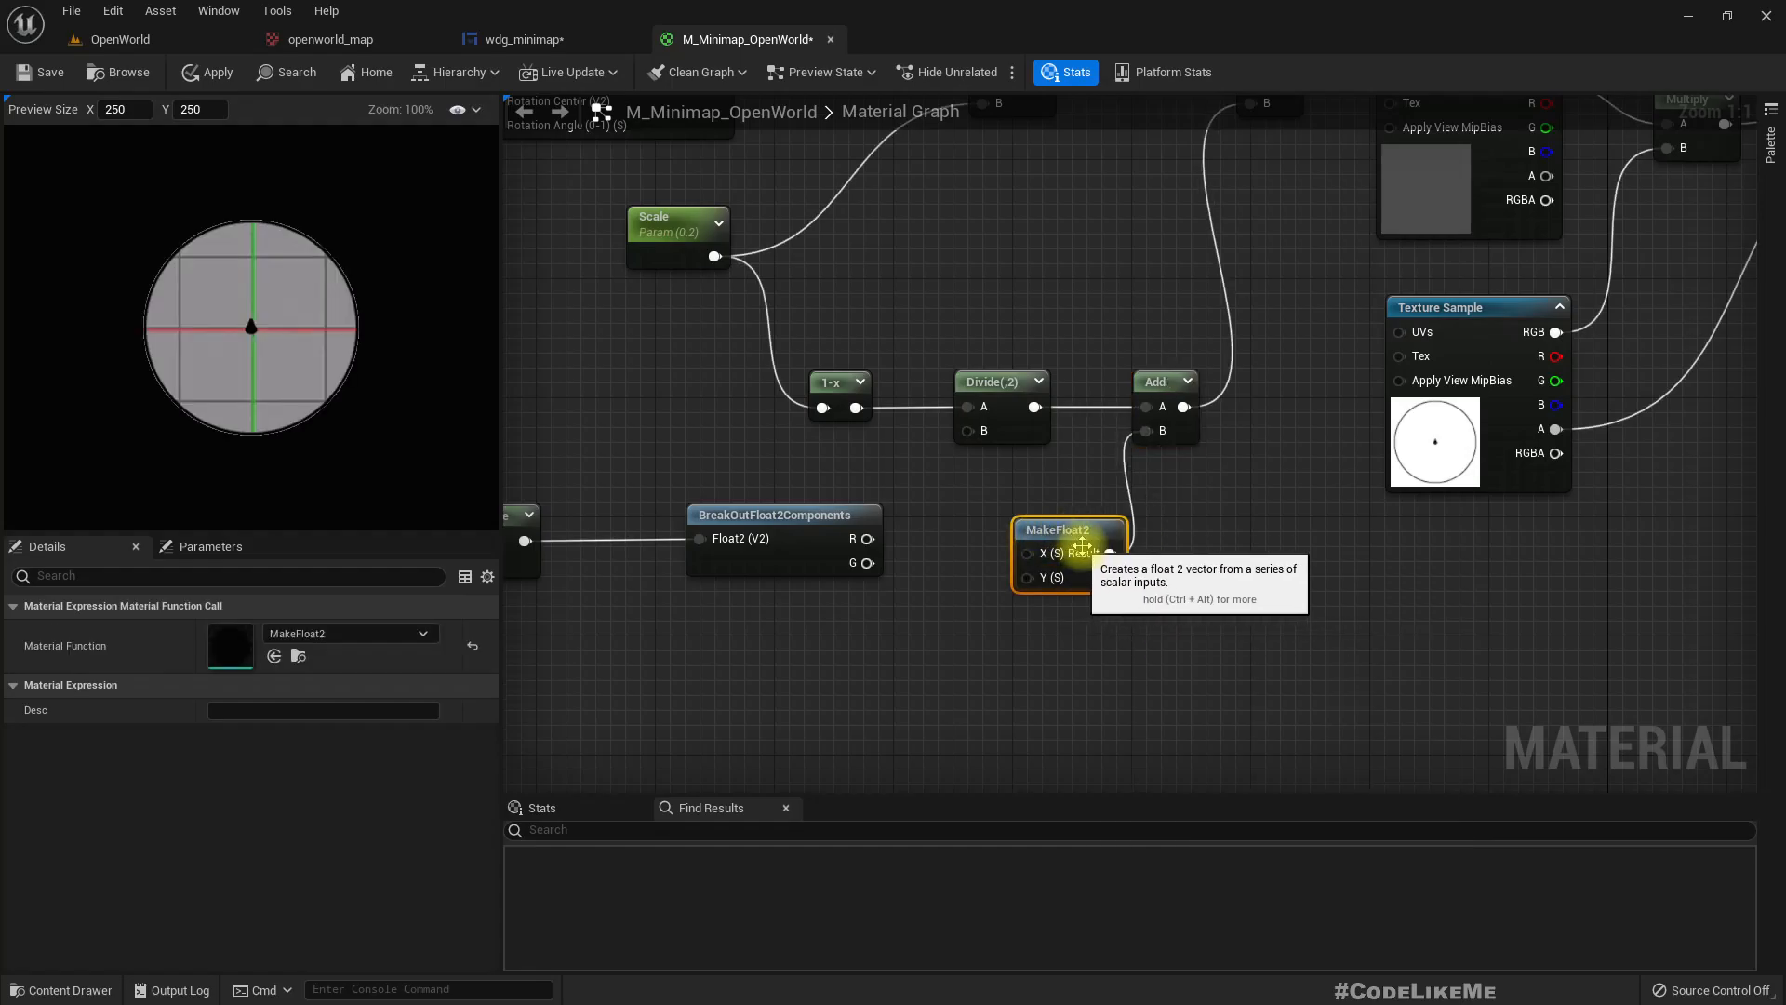
# Multiply the R output of BreakOutFloat2Components by -1 and connect the result to the Y input of MakeFloat2
pyautogui.scroll(-2, 1082, 545)
pyautogui.scroll(-1, 840, 701)
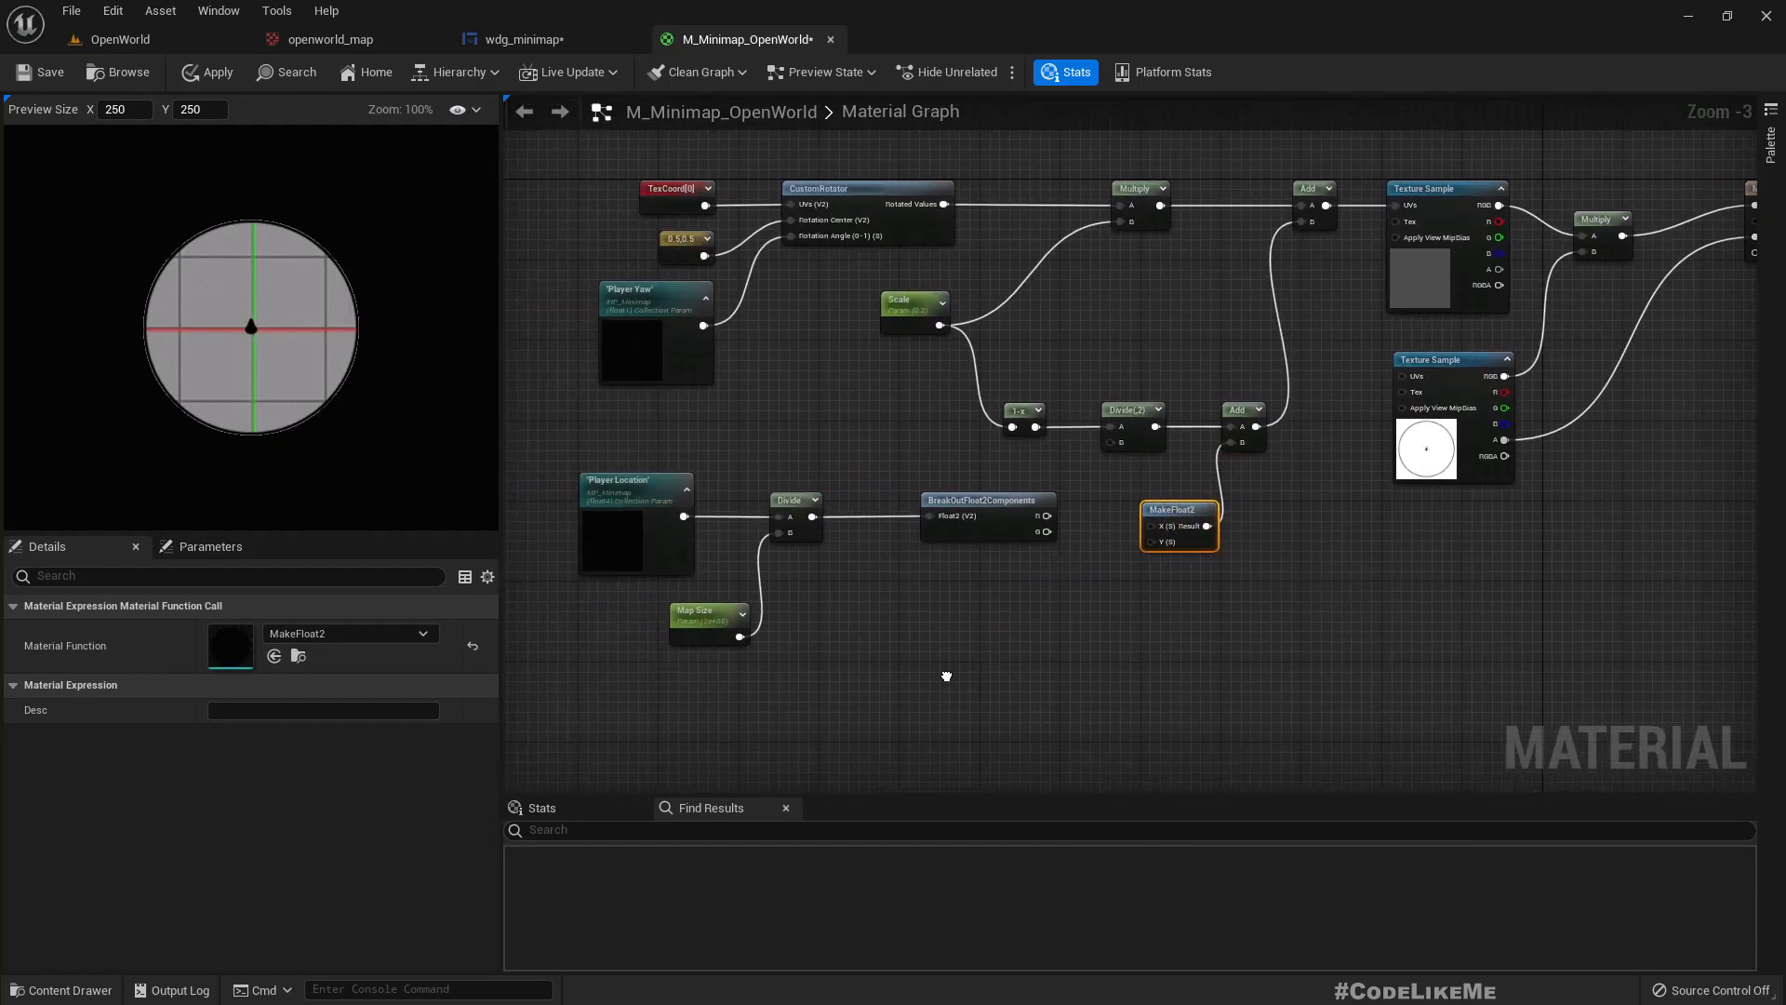
pyautogui.click(947, 505)
pyautogui.scroll(2, 1062, 563)
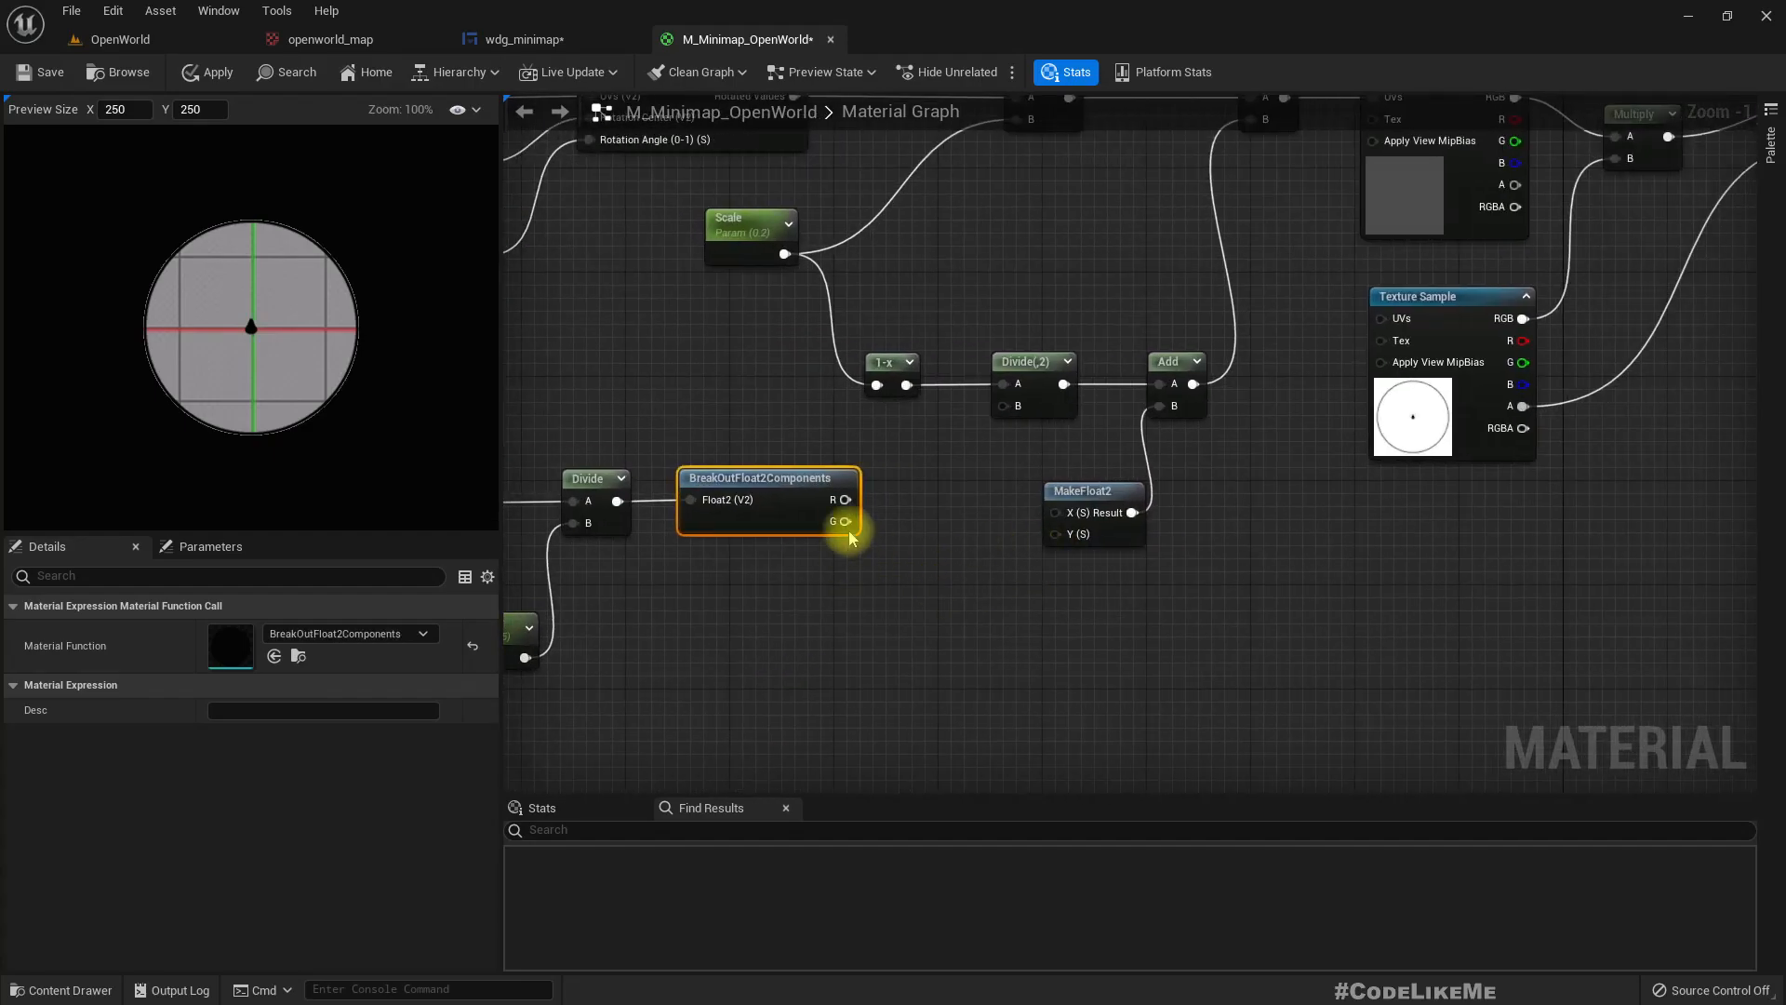
pyautogui.moveTo(845, 499); pyautogui.dragTo(941, 612)
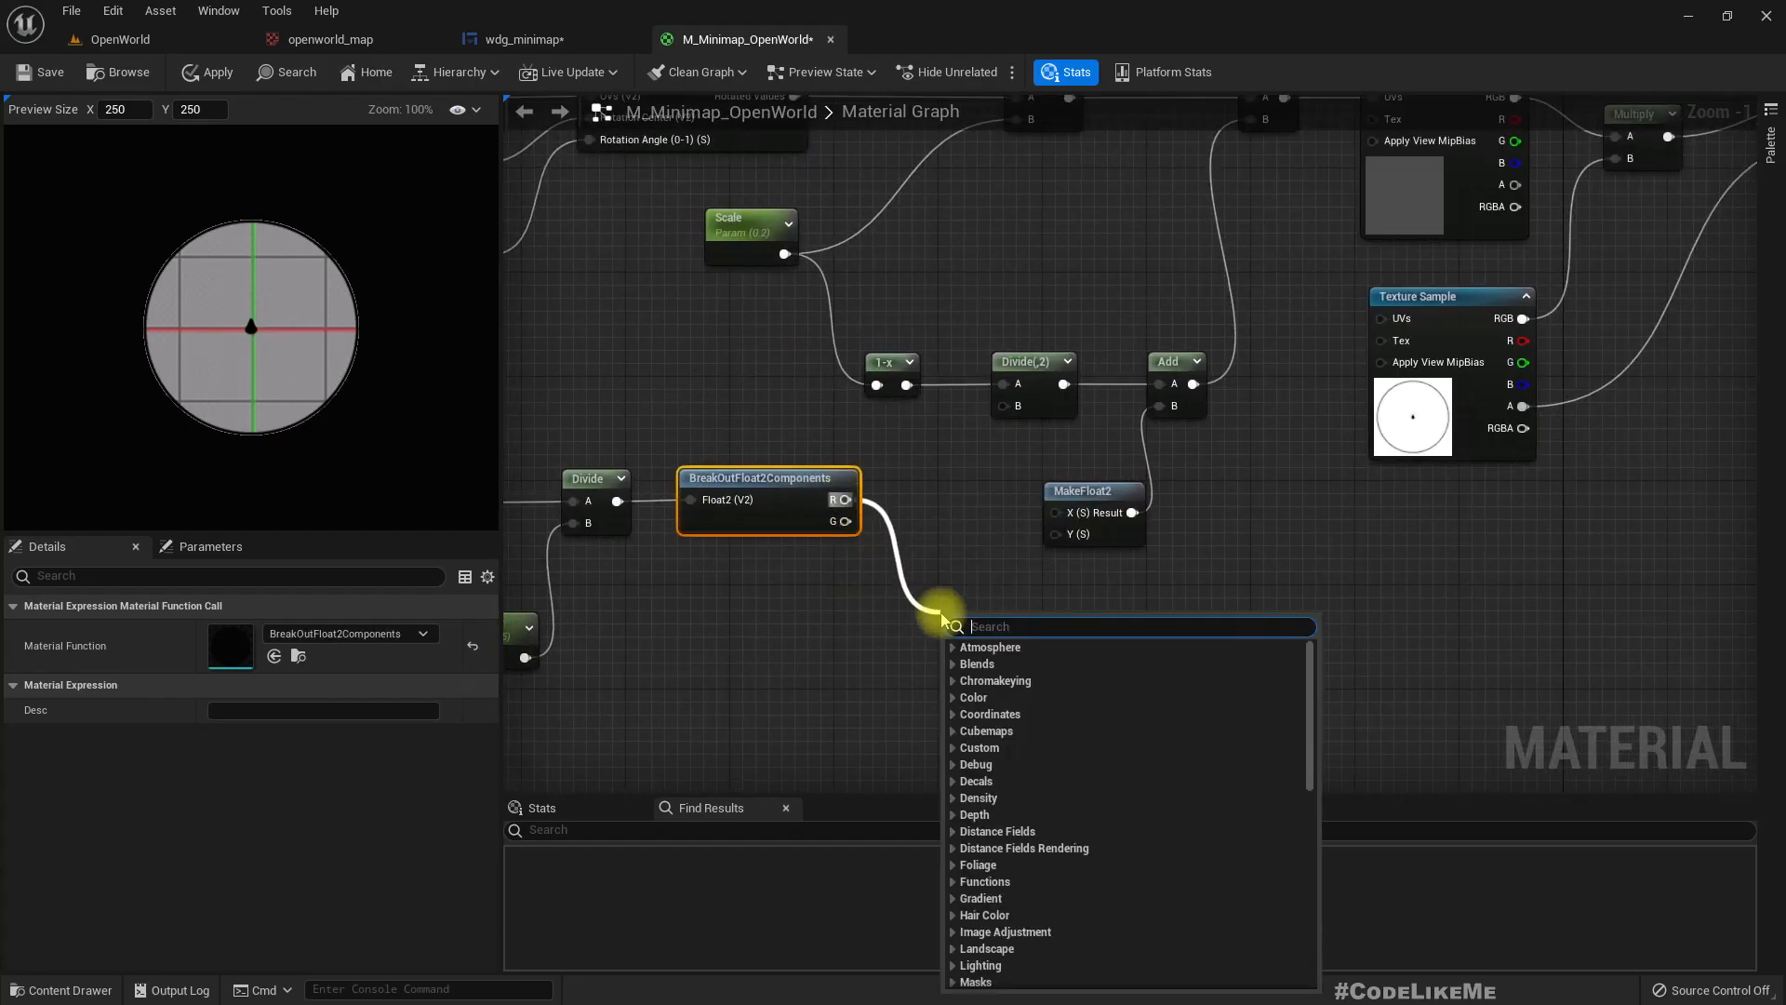
pyautogui.write('*')
pyautogui.press('Return')
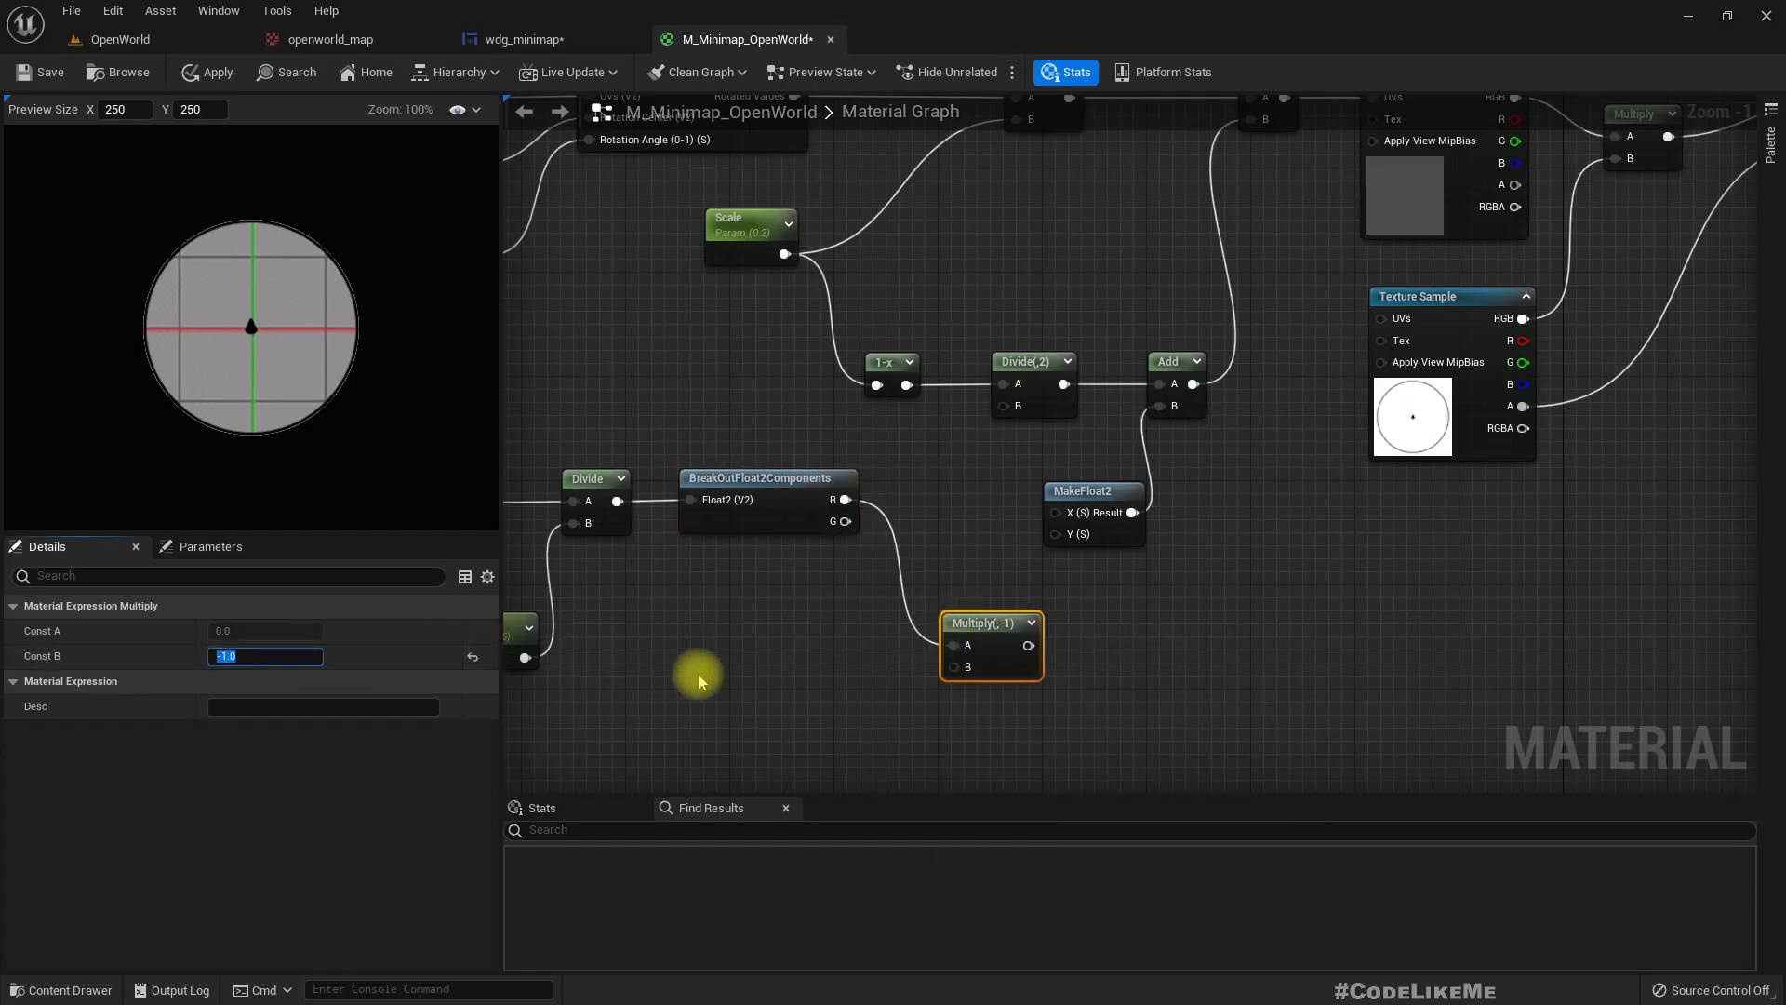
pyautogui.moveTo(1028, 645); pyautogui.dragTo(1060, 534)
pyautogui.moveTo(986, 619); pyautogui.dragTo(958, 616)
# Compare the minimap axes in wdg_minimap with the PlayerStart's axes in the OpenWorld level, and return to the M_Minimap_OpenWorld graph
pyautogui.click(521, 39)
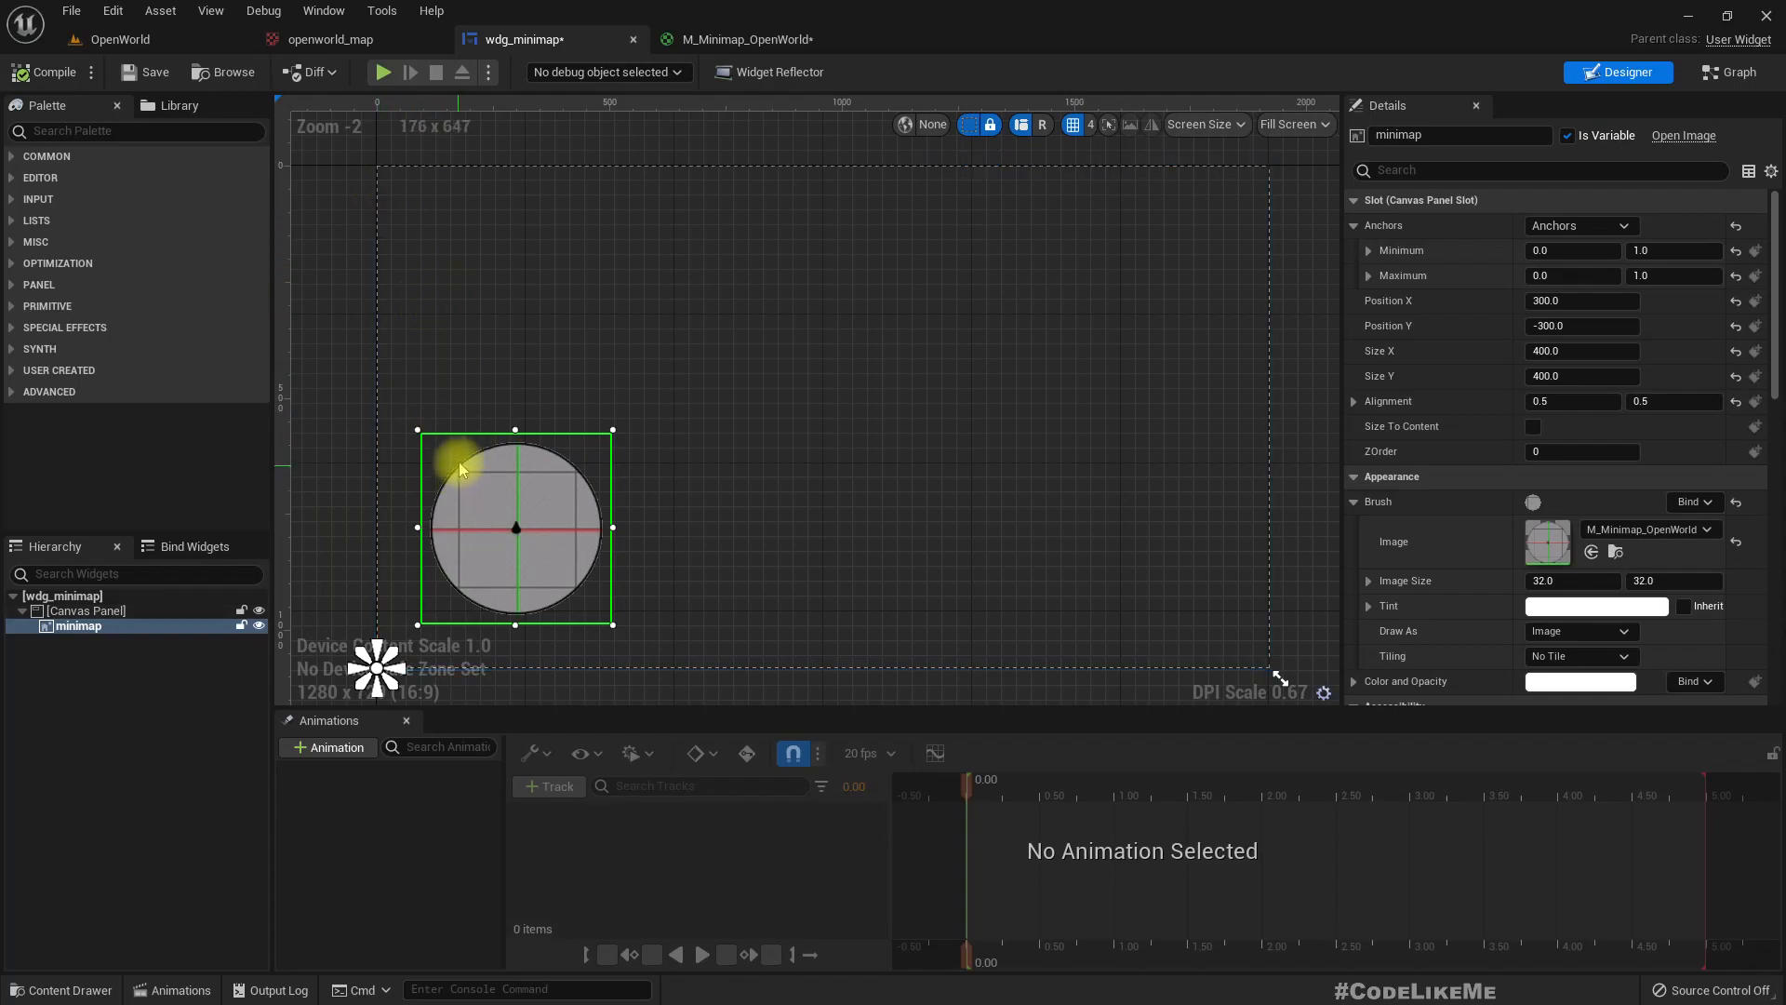
pyautogui.click(716, 39)
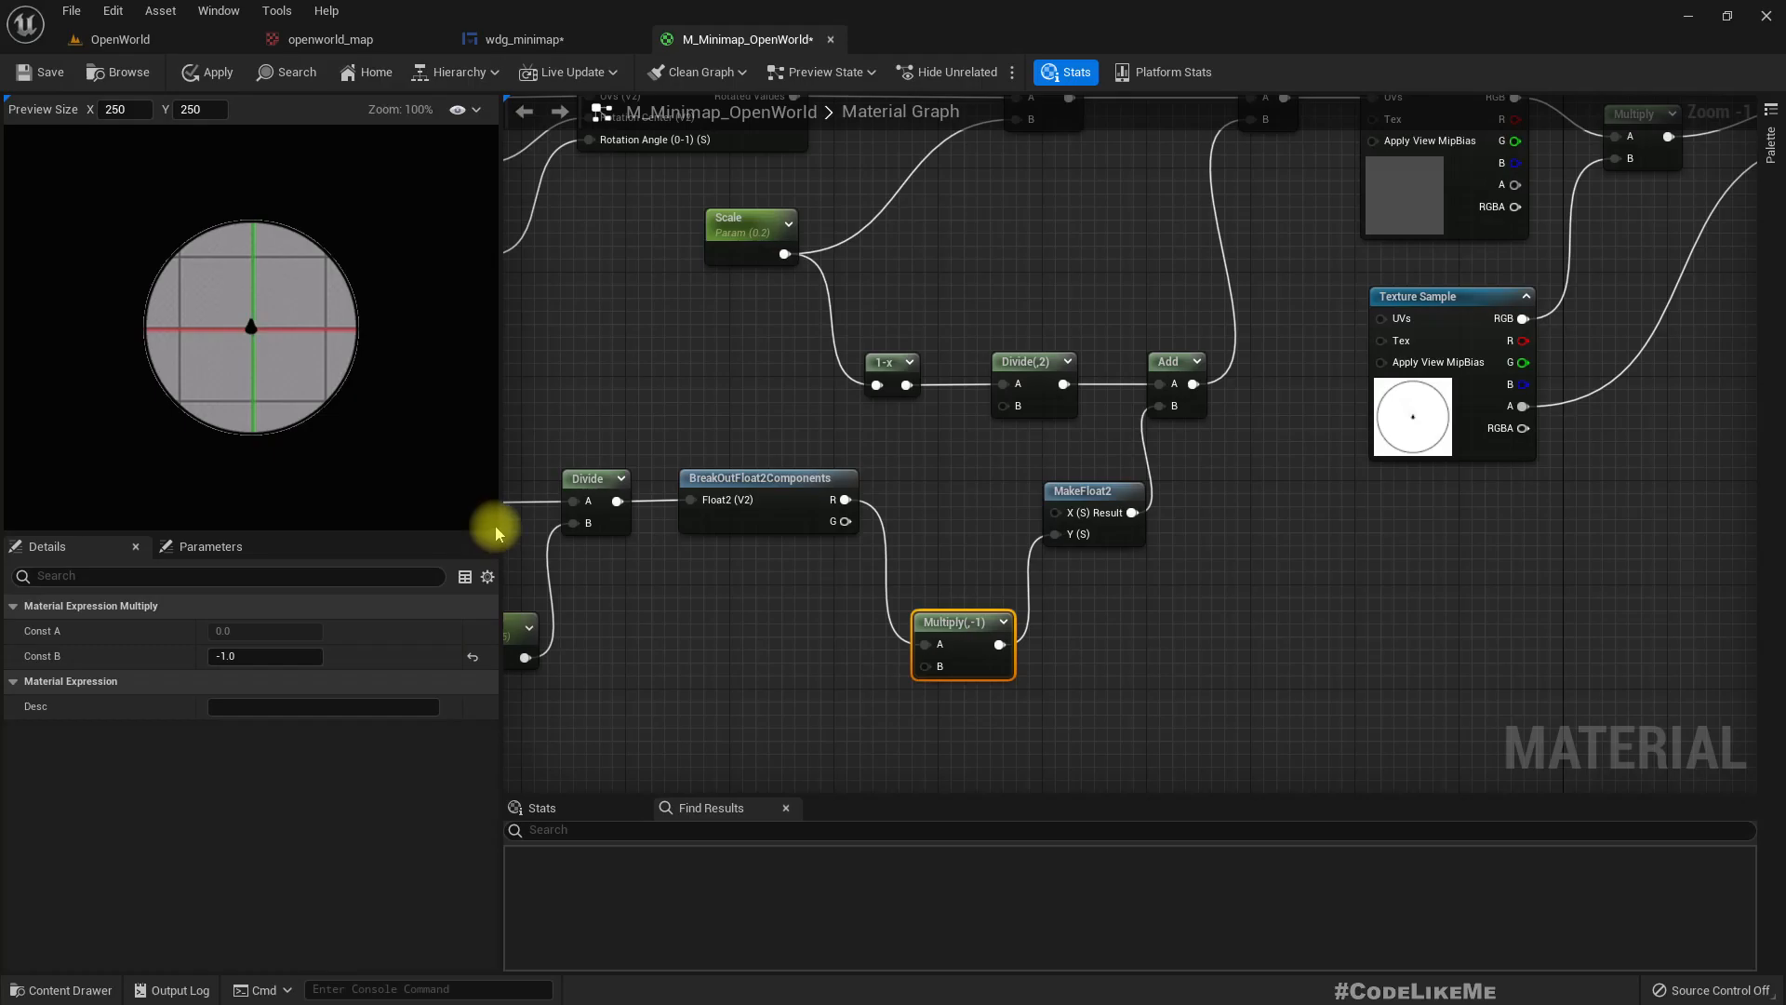
pyautogui.click(516, 38)
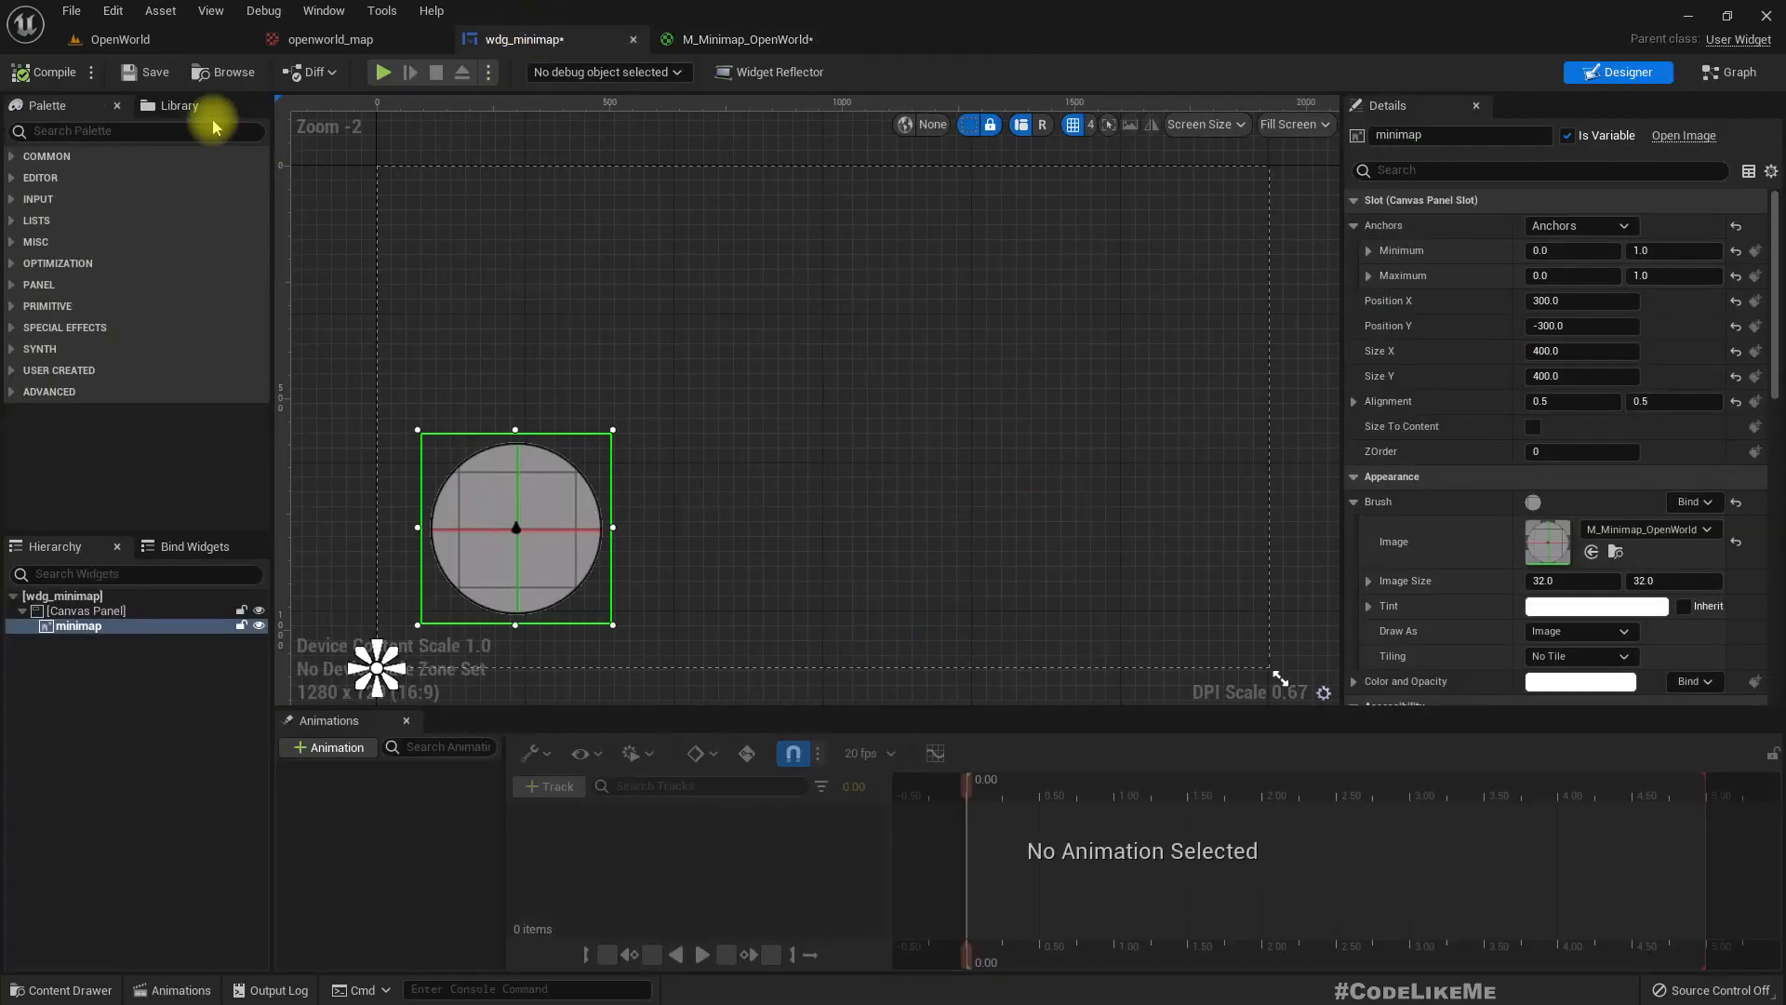
pyautogui.click(131, 41)
pyautogui.moveTo(808, 374); pyautogui.dragTo(774, 418, button='right')
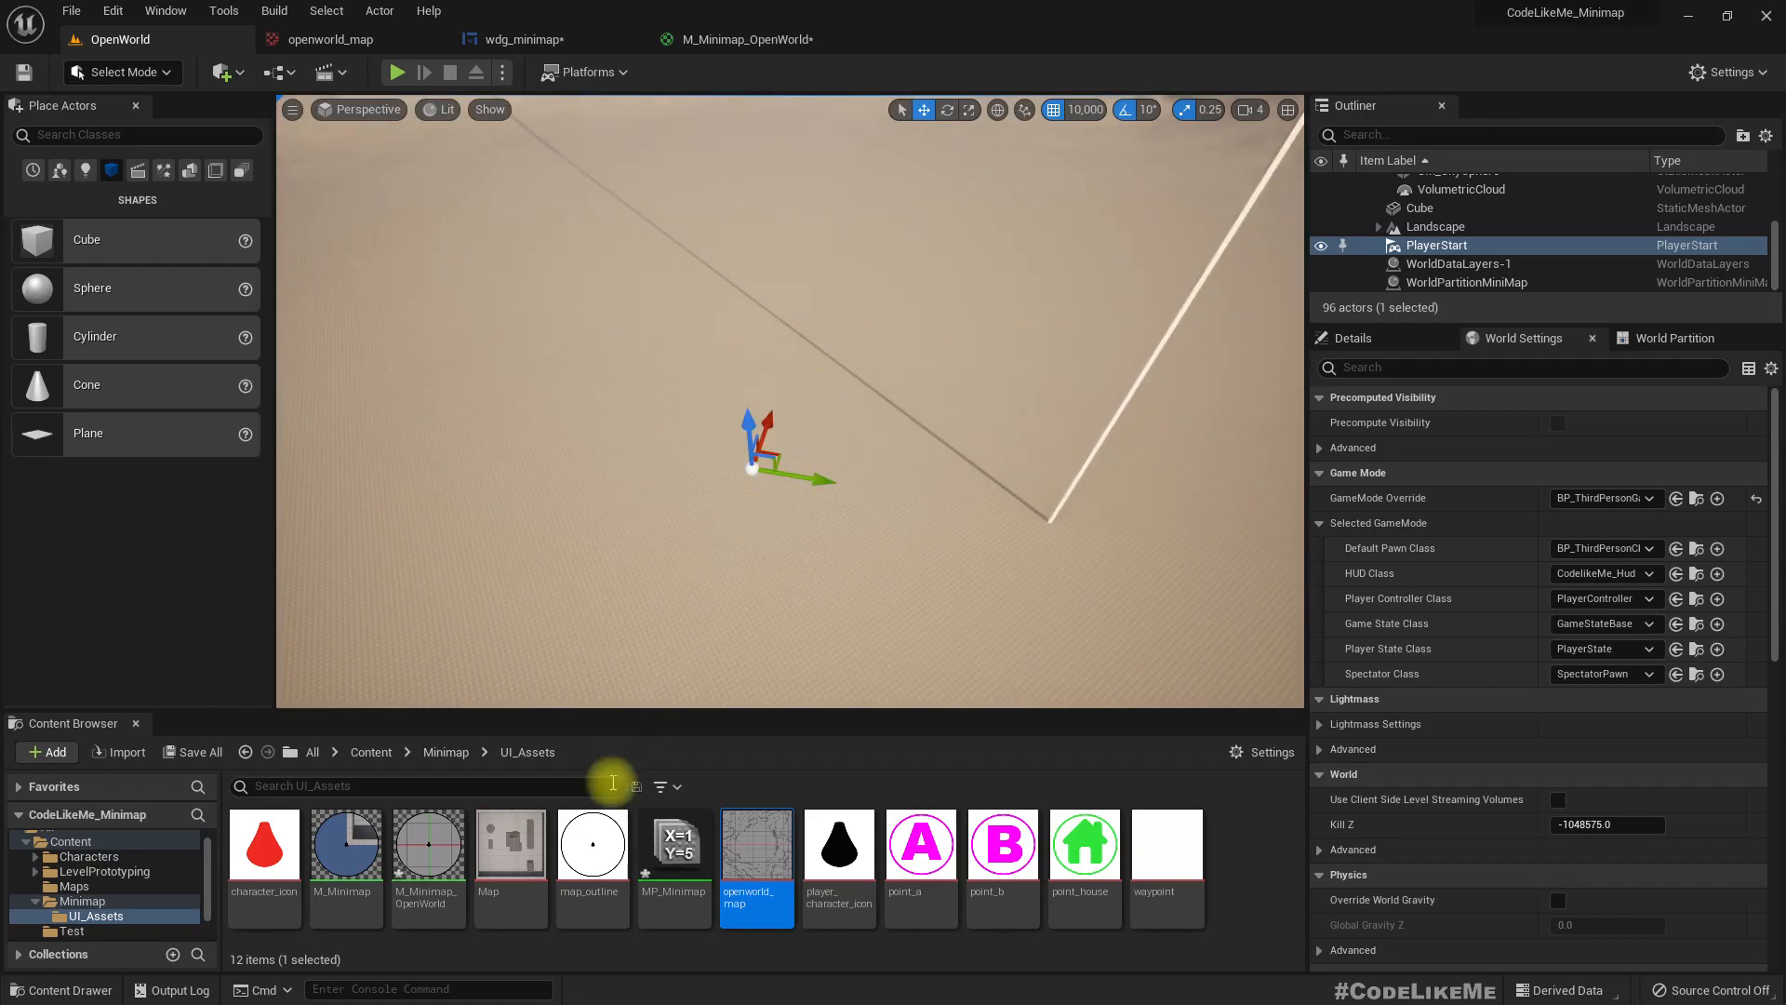
pyautogui.moveTo(753, 543); pyautogui.dragTo(768, 510, button='right')
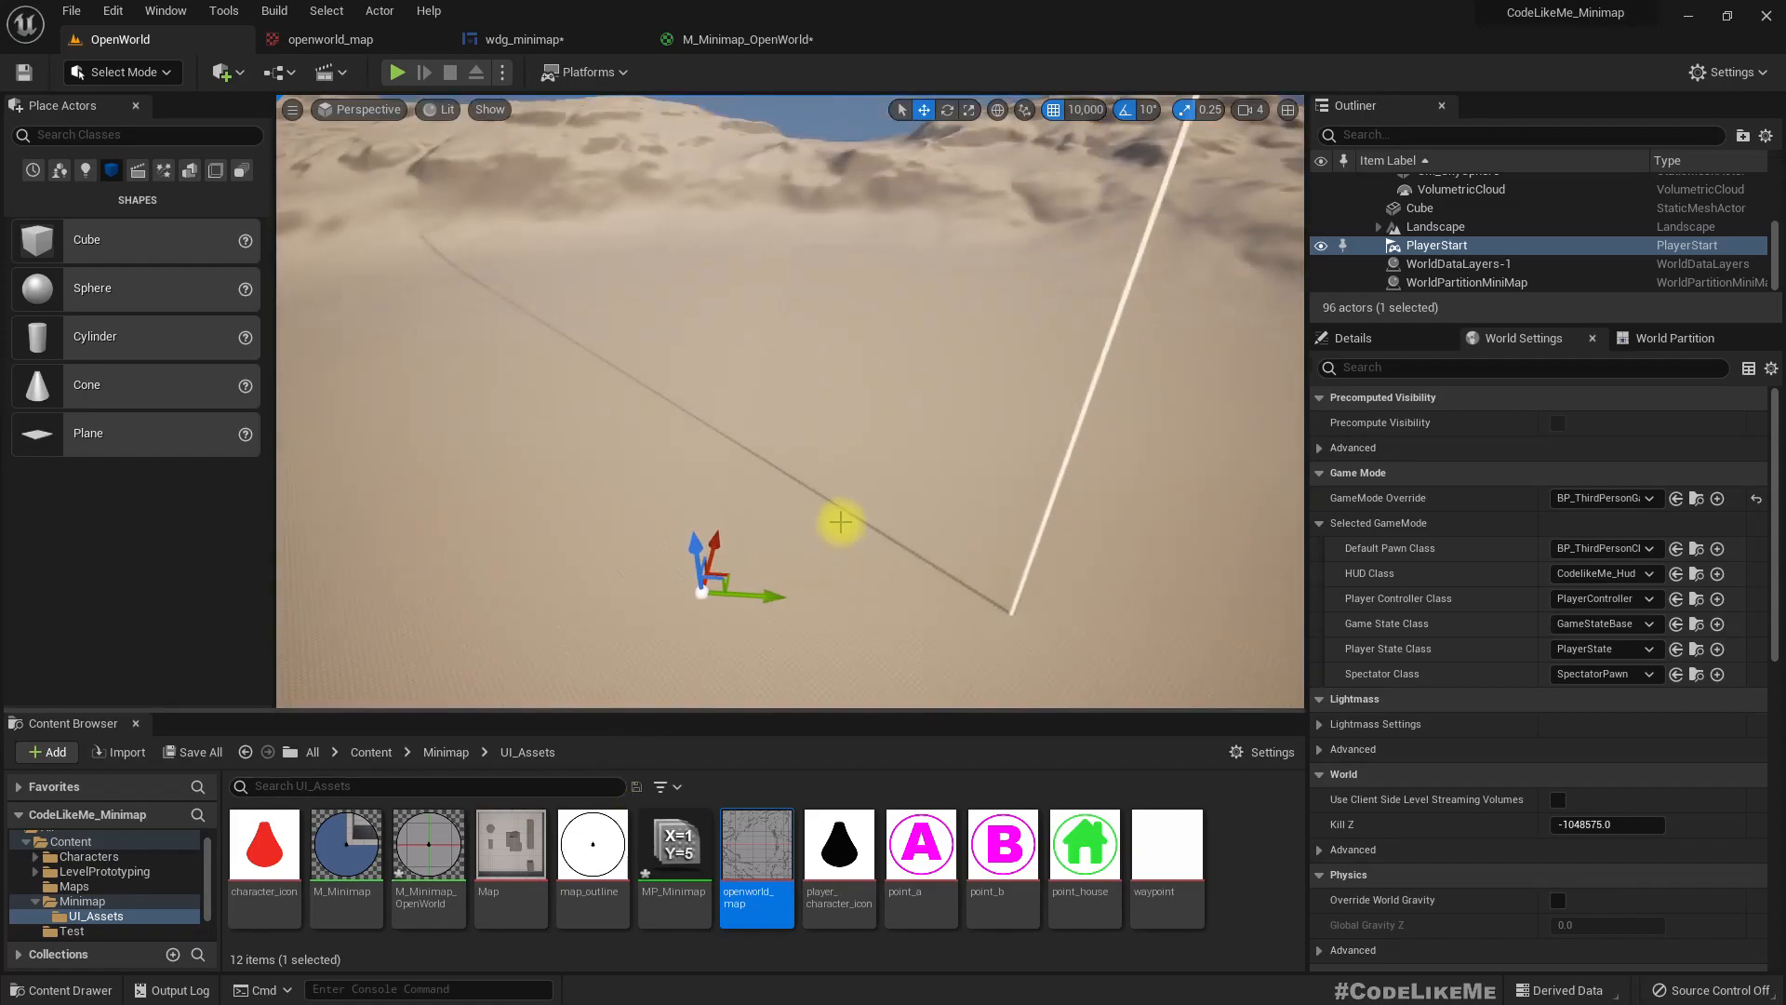
pyautogui.click(707, 39)
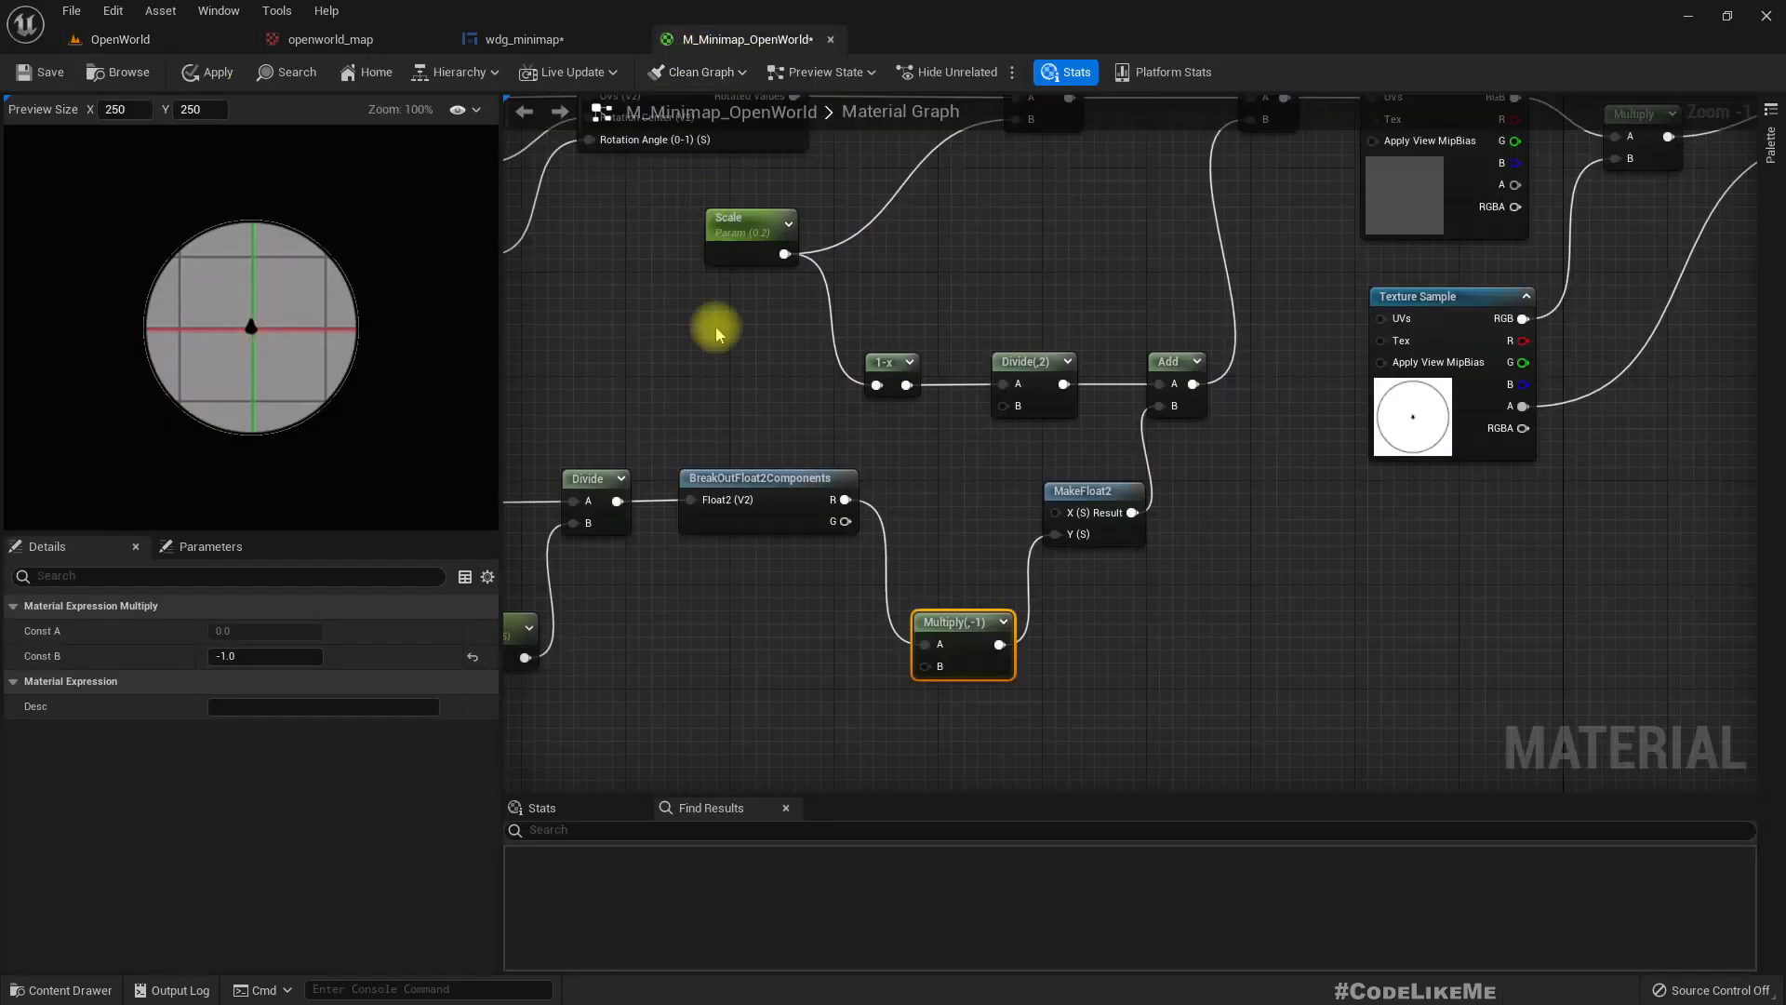
# Connect the G output of BreakOutFloat2Components to the X input of MakeFloat2, and tidy the alignment of the graph nodes
pyautogui.moveTo(882, 627); pyautogui.dragTo(794, 501, button='right')
pyautogui.moveTo(761, 398); pyautogui.dragTo(1019, 408)
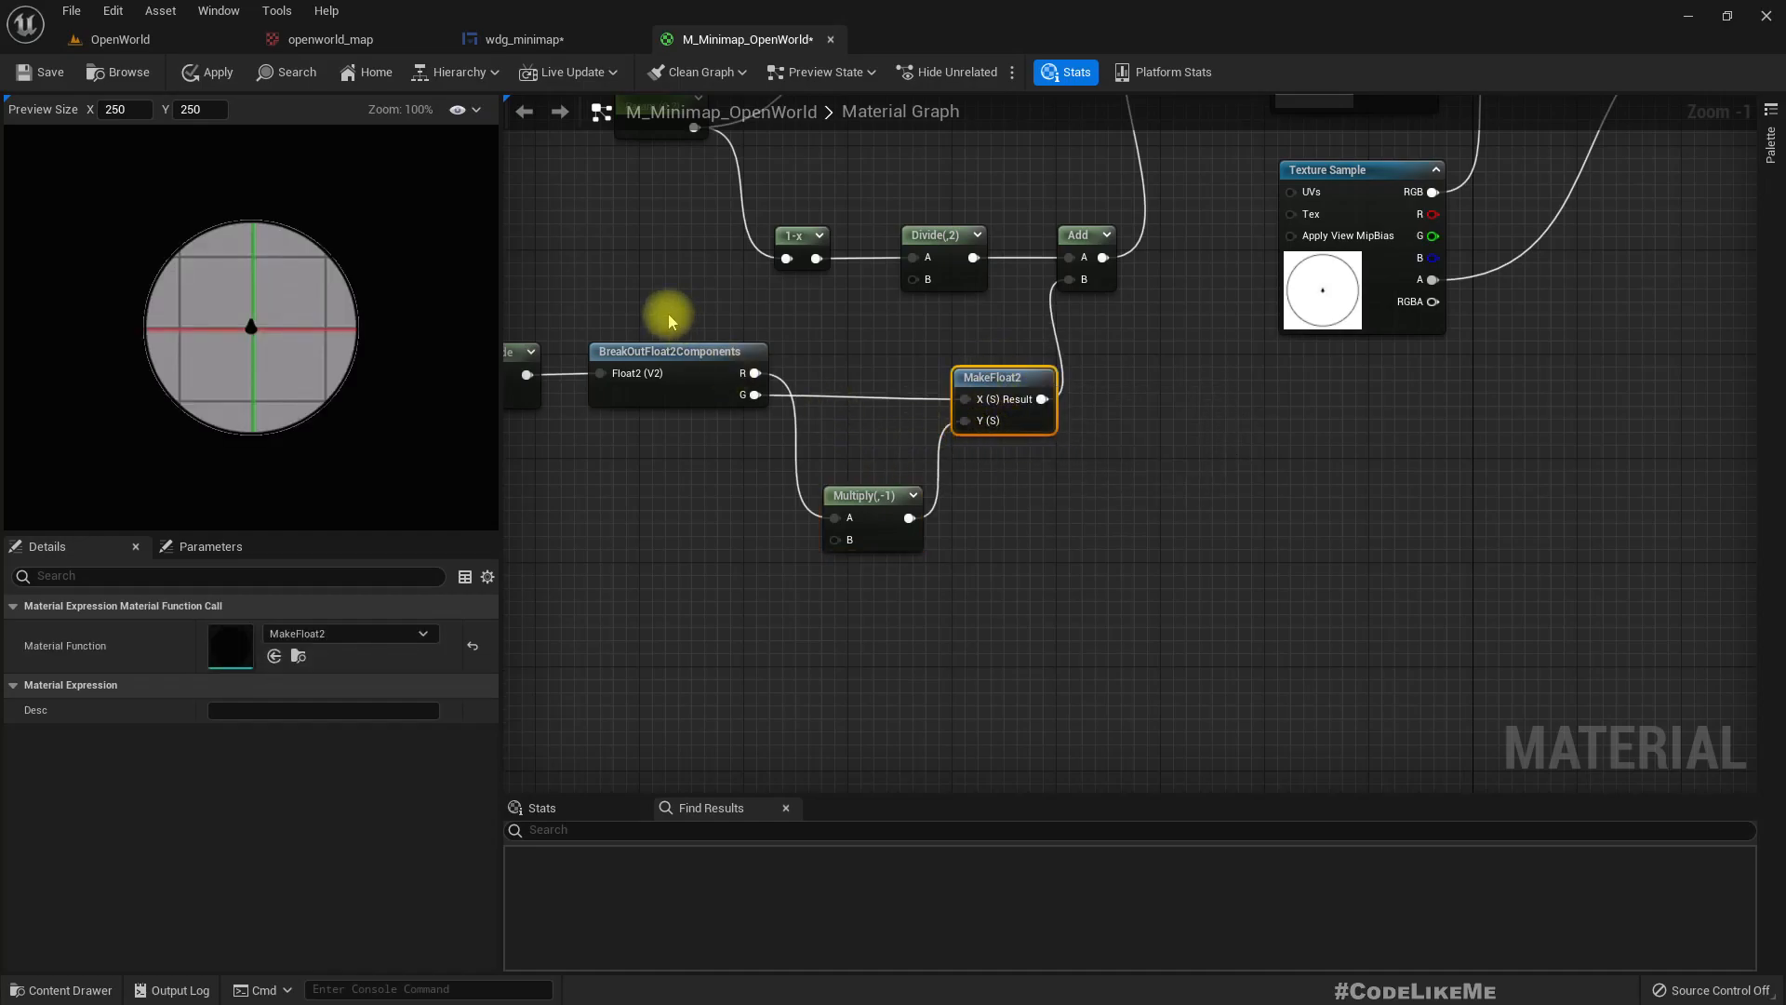
pyautogui.keyDown('ctrl'); pyautogui.click(670, 352); pyautogui.keyUp('ctrl')
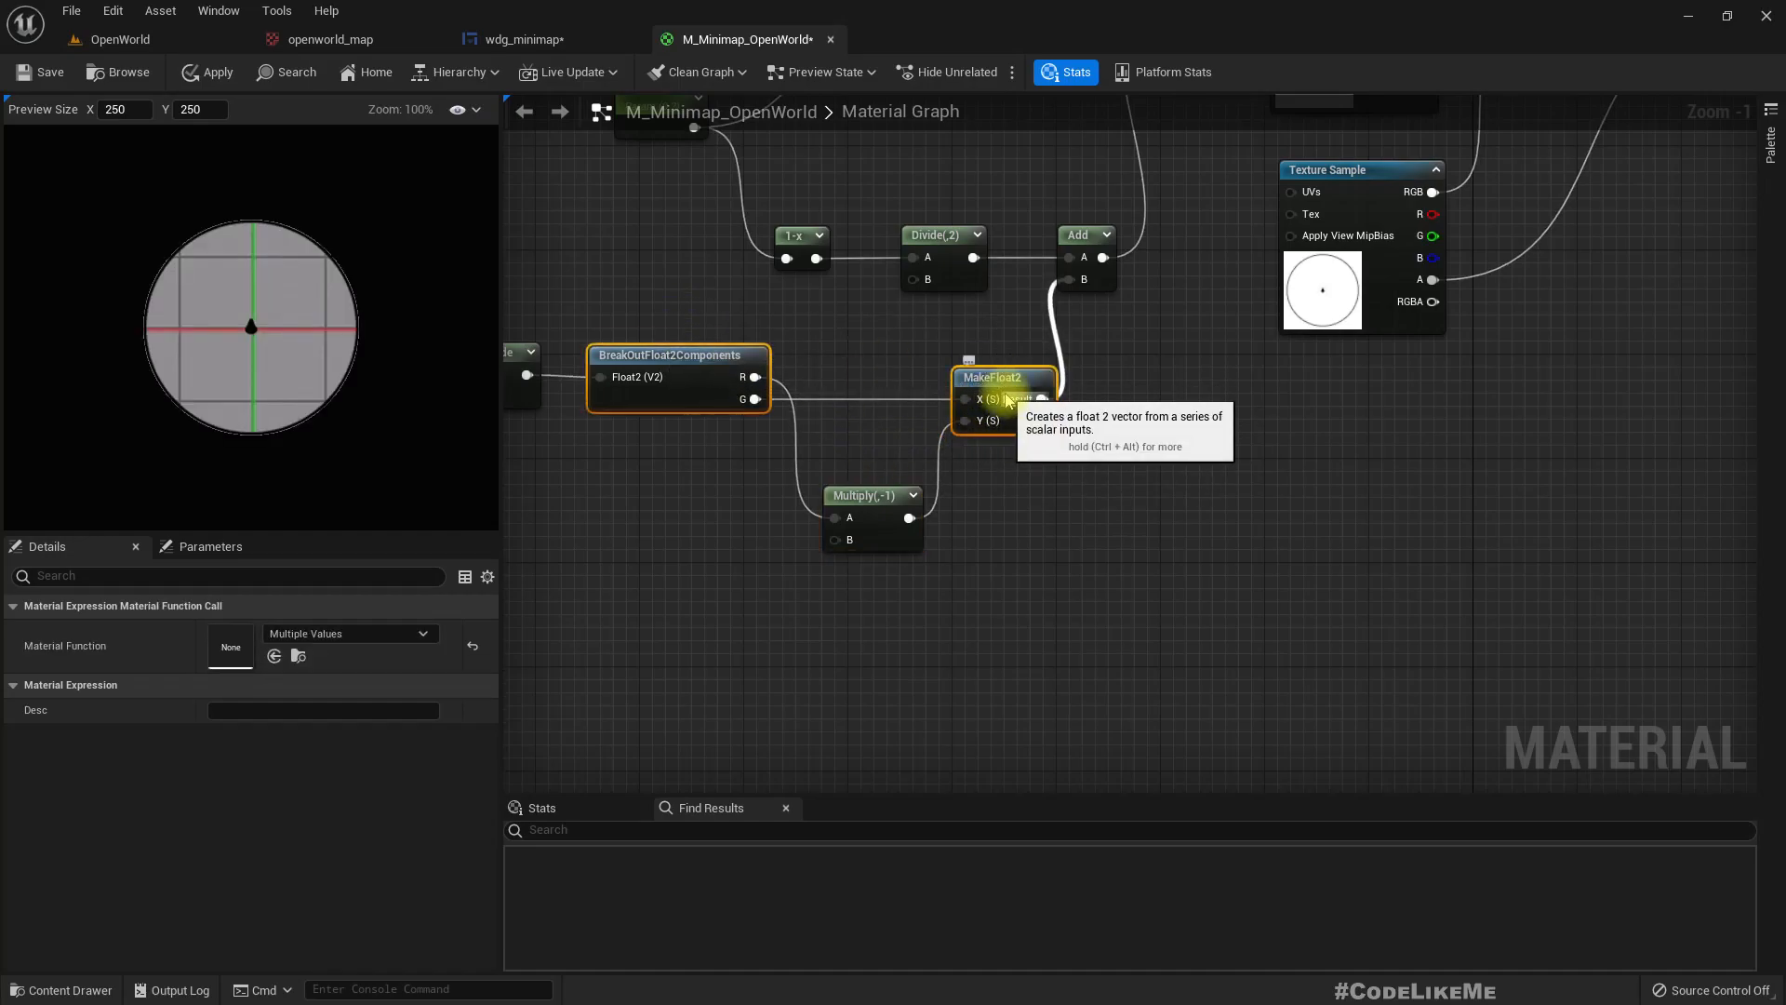
pyautogui.moveTo(997, 522); pyautogui.dragTo(1088, 509, button='right')
pyautogui.scroll(-2, 1049, 504)
pyautogui.moveTo(650, 329); pyautogui.dragTo(1258, 401)
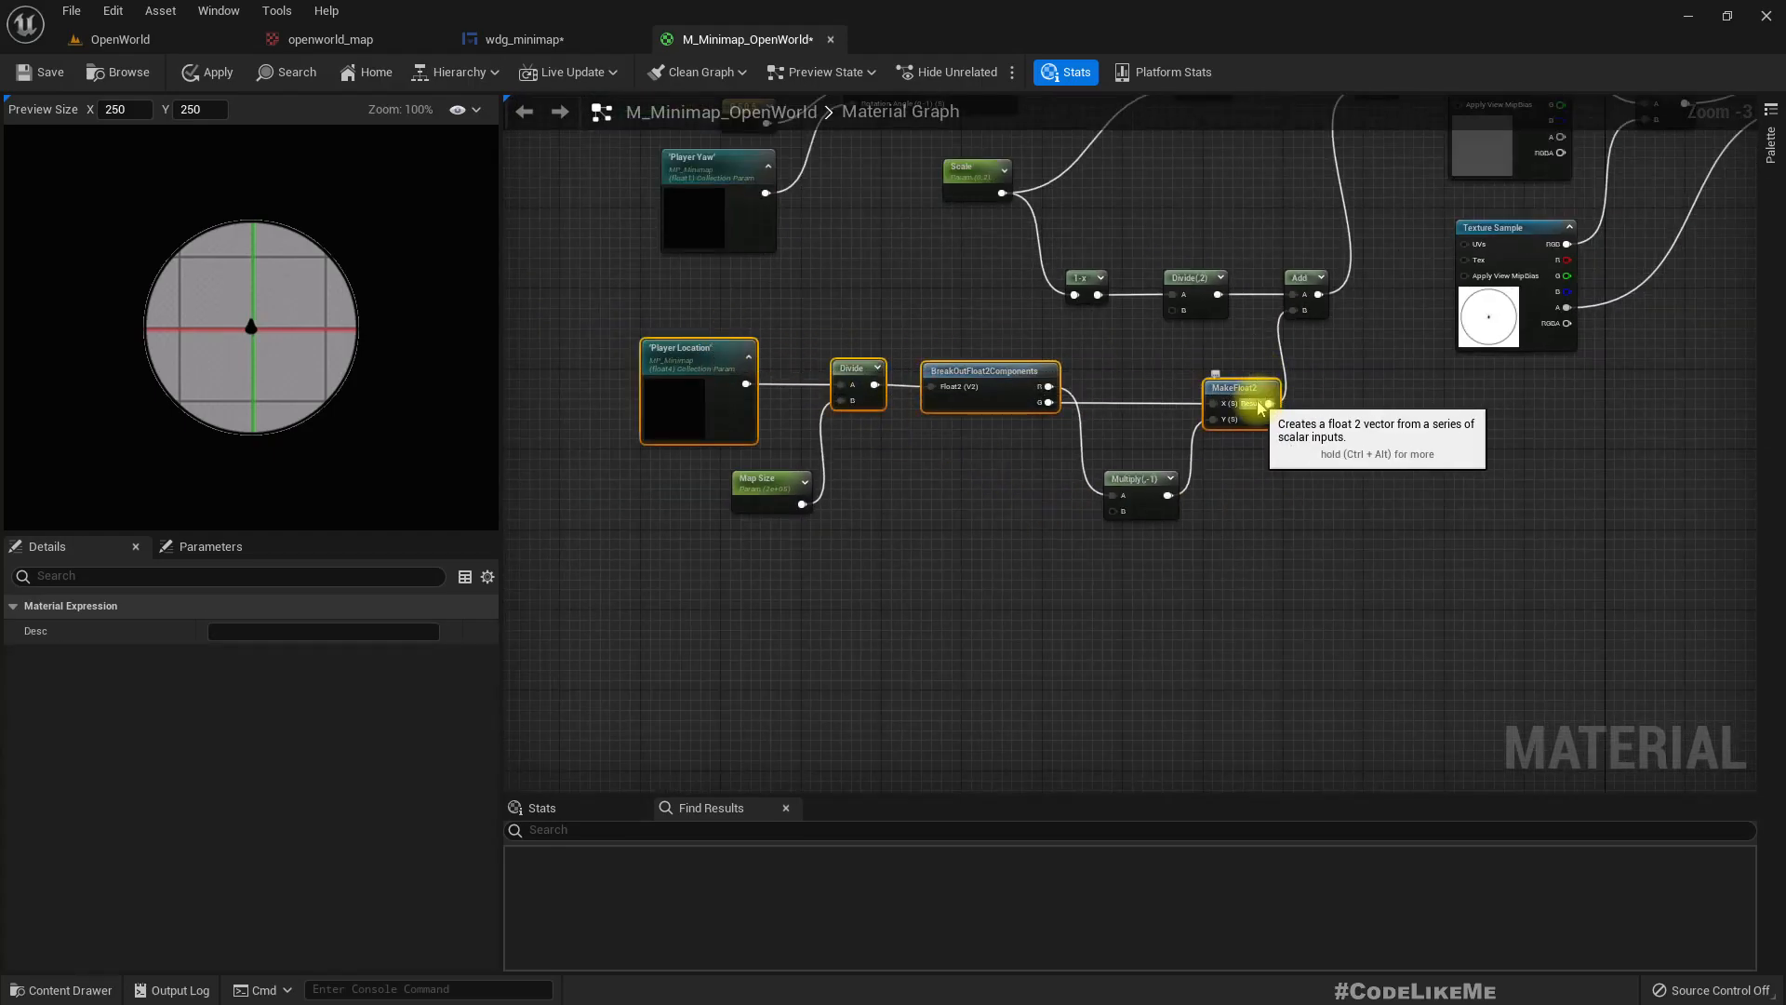
pyautogui.moveTo(1348, 466); pyautogui.dragTo(1110, 697, button='right')
pyautogui.click(1168, 612)
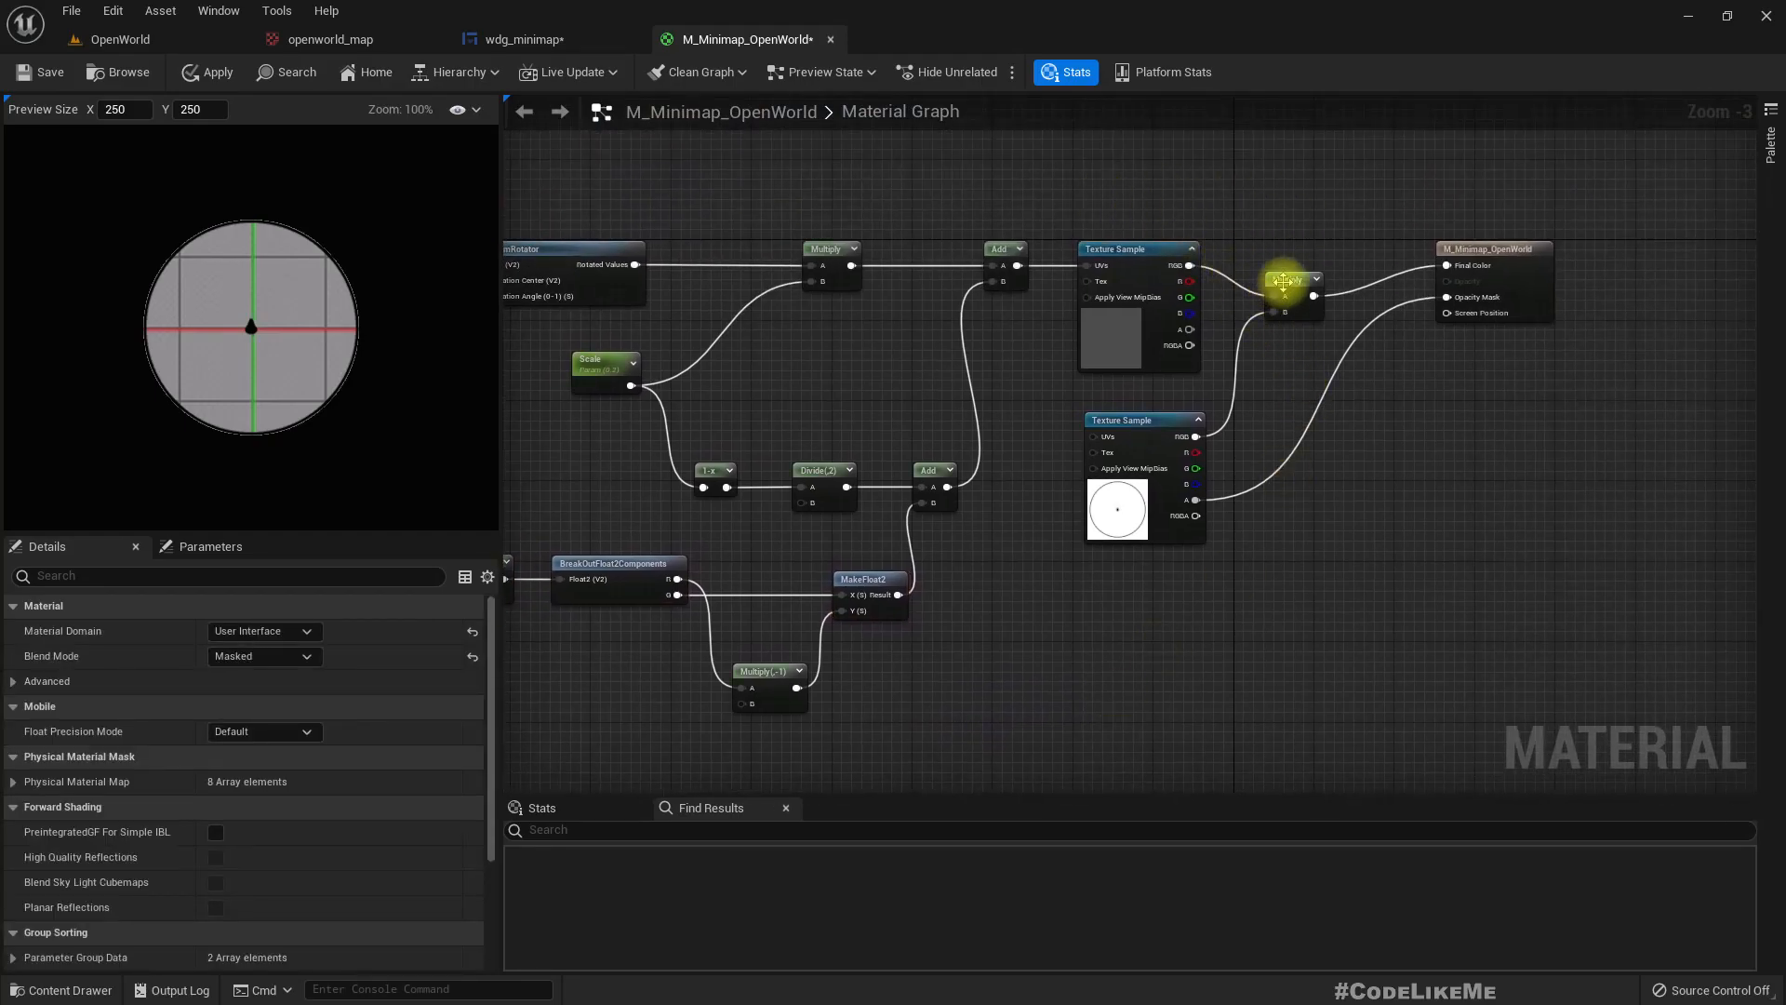
pyautogui.moveTo(1284, 281); pyautogui.dragTo(1284, 251)
pyautogui.moveTo(1325, 437); pyautogui.dragTo(1483, 429, button='right')
# Apply the M_Minimap_OpenWorld changes, play the OpenWorld level while running the character forward, and stop the session
pyautogui.click(193, 81)
pyautogui.click(121, 40)
pyautogui.moveTo(812, 441)
pyautogui.mouseDown(button='right')
pyautogui.moveTo(785, 442)
pyautogui.moveTo(812, 442)
pyautogui.mouseUp(button='right')
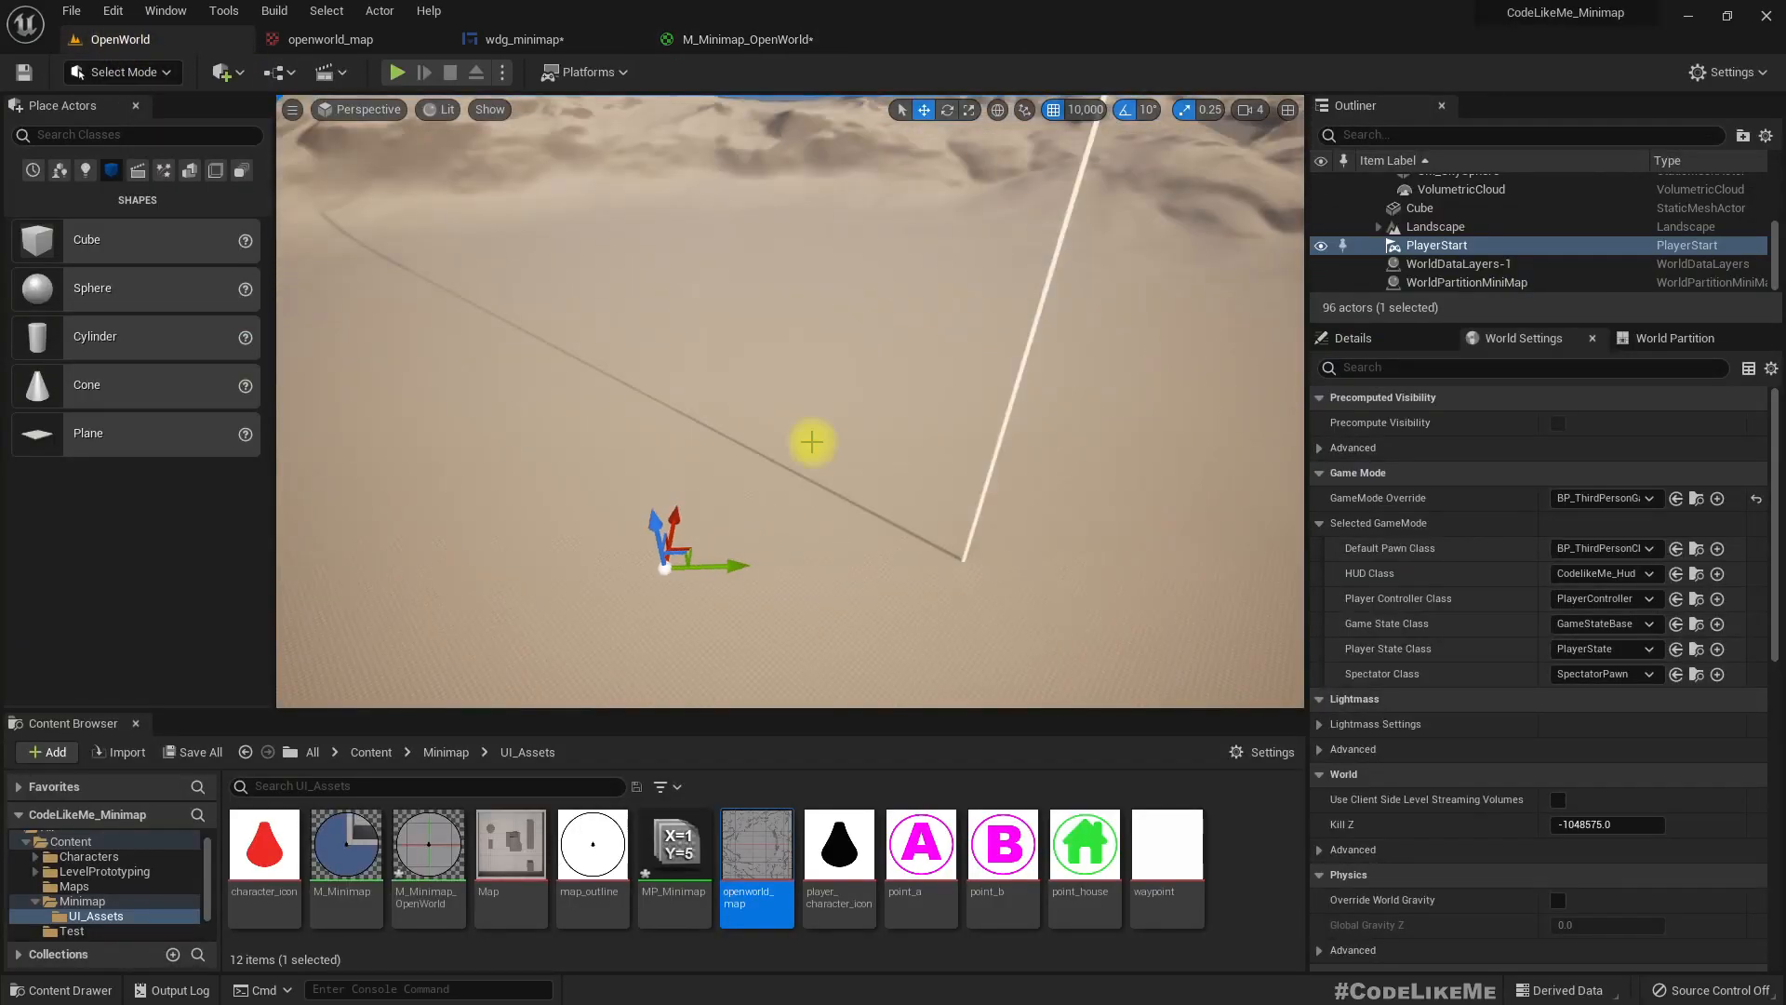
pyautogui.hotkey('alt', 'p')
pyautogui.press('w')
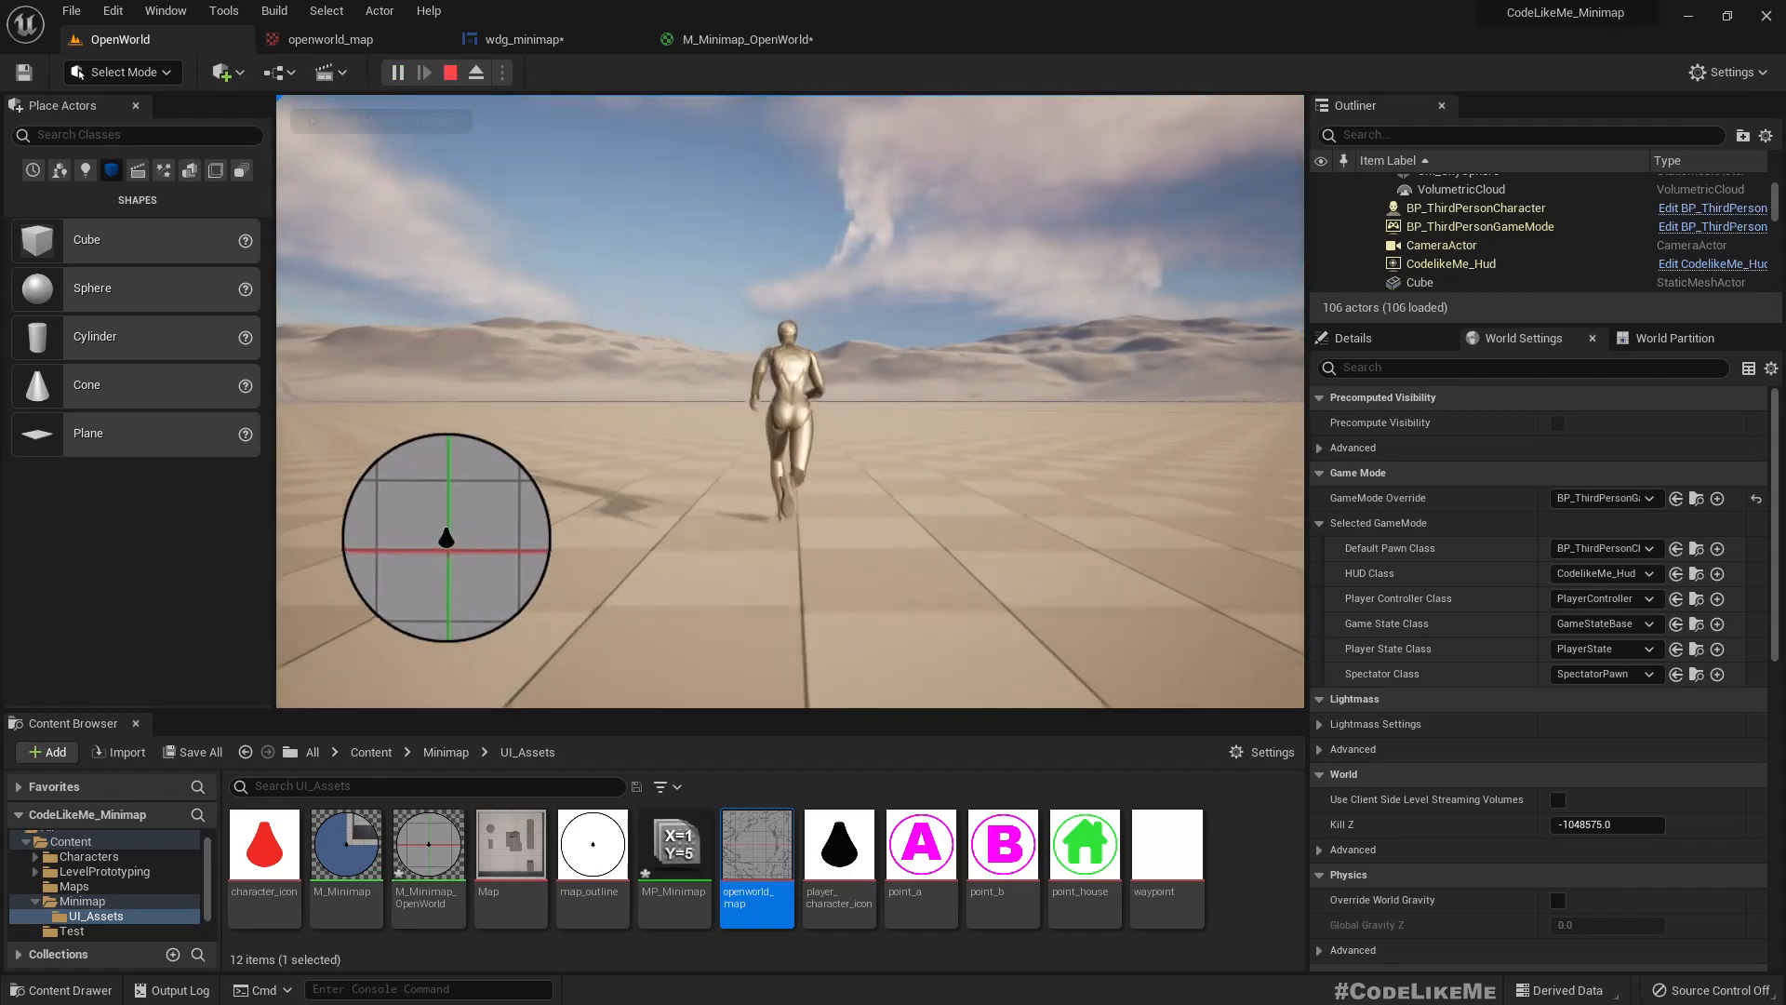
pyautogui.press('Escape')
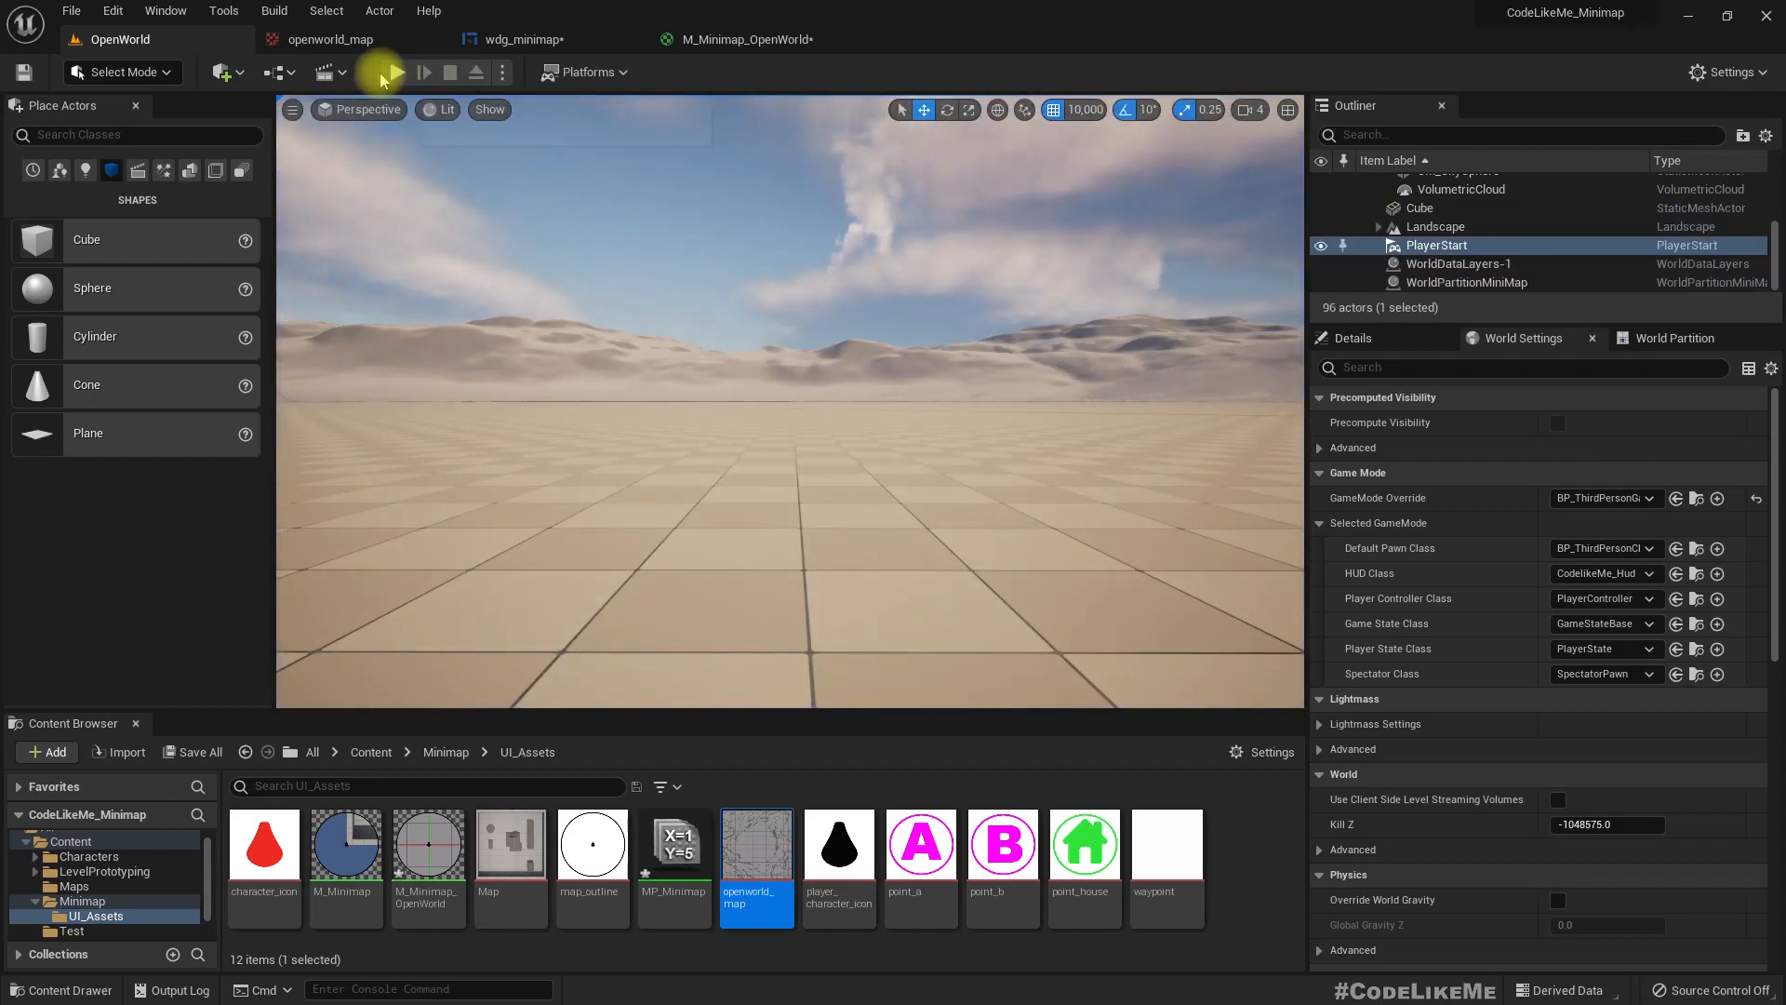
# Close the openworld_map texture, switch to Photoshop and view the grid in openworld map.psd
pyautogui.click(438, 41)
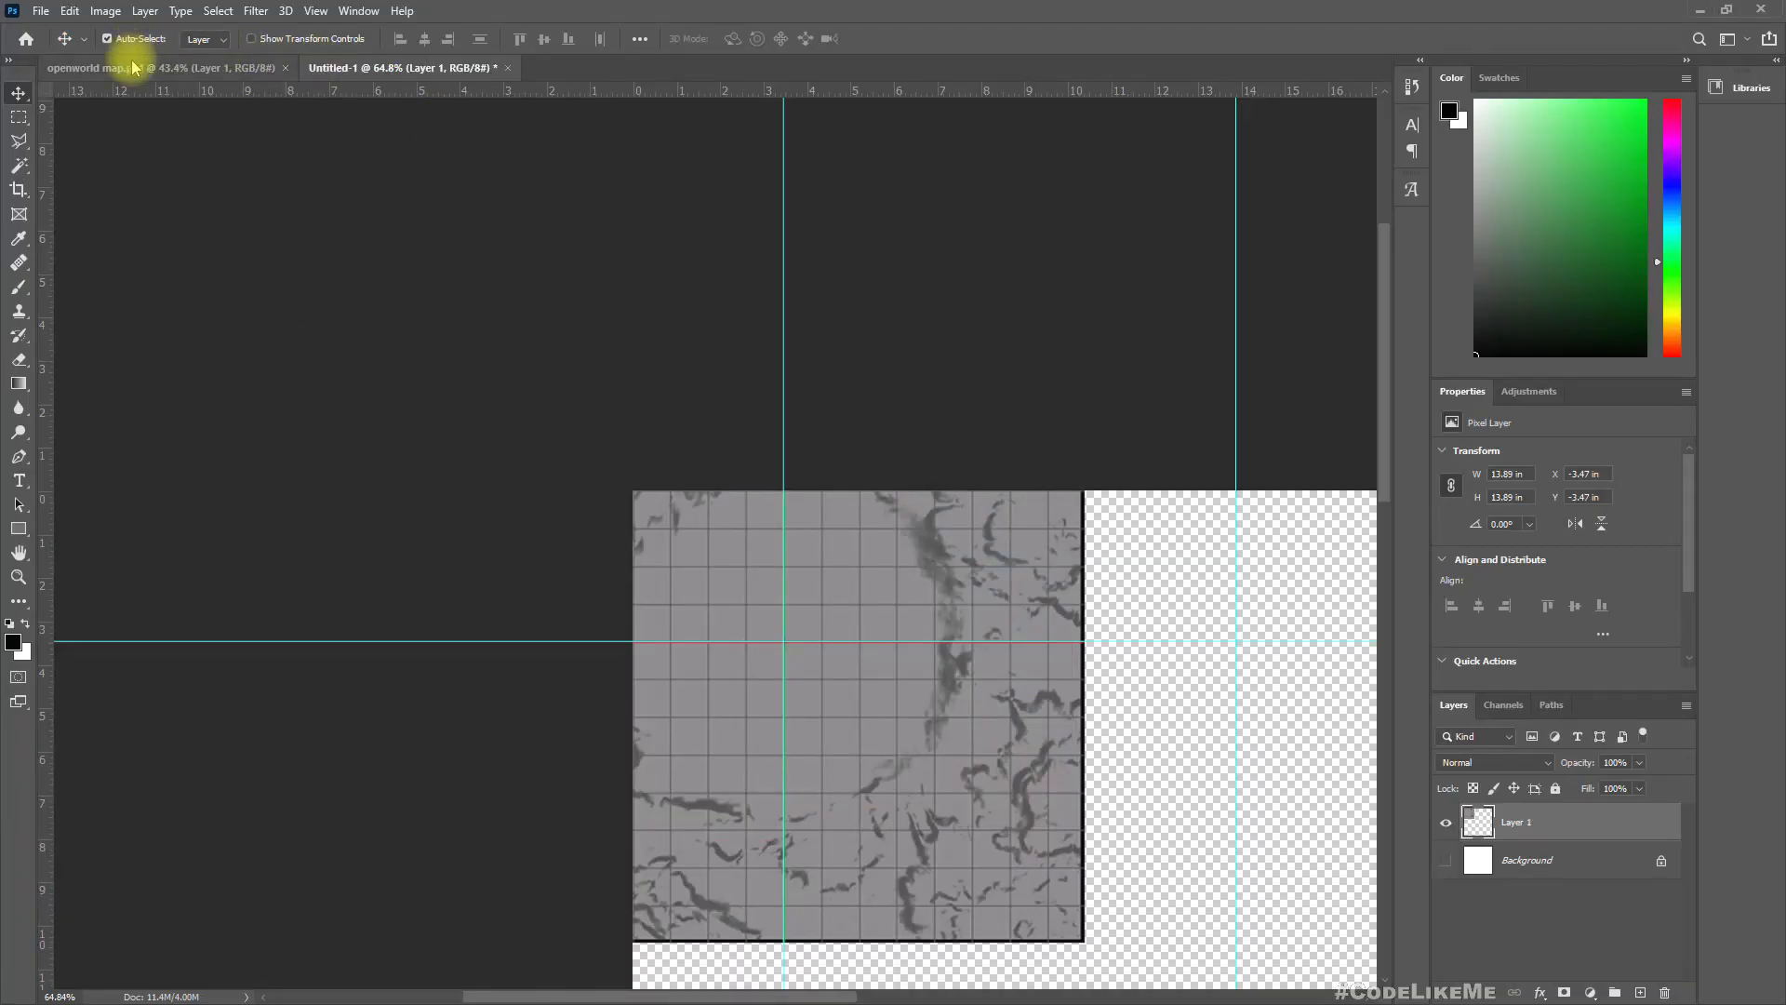
pyautogui.click(134, 67)
pyautogui.hotkey('ctrl', 'd')
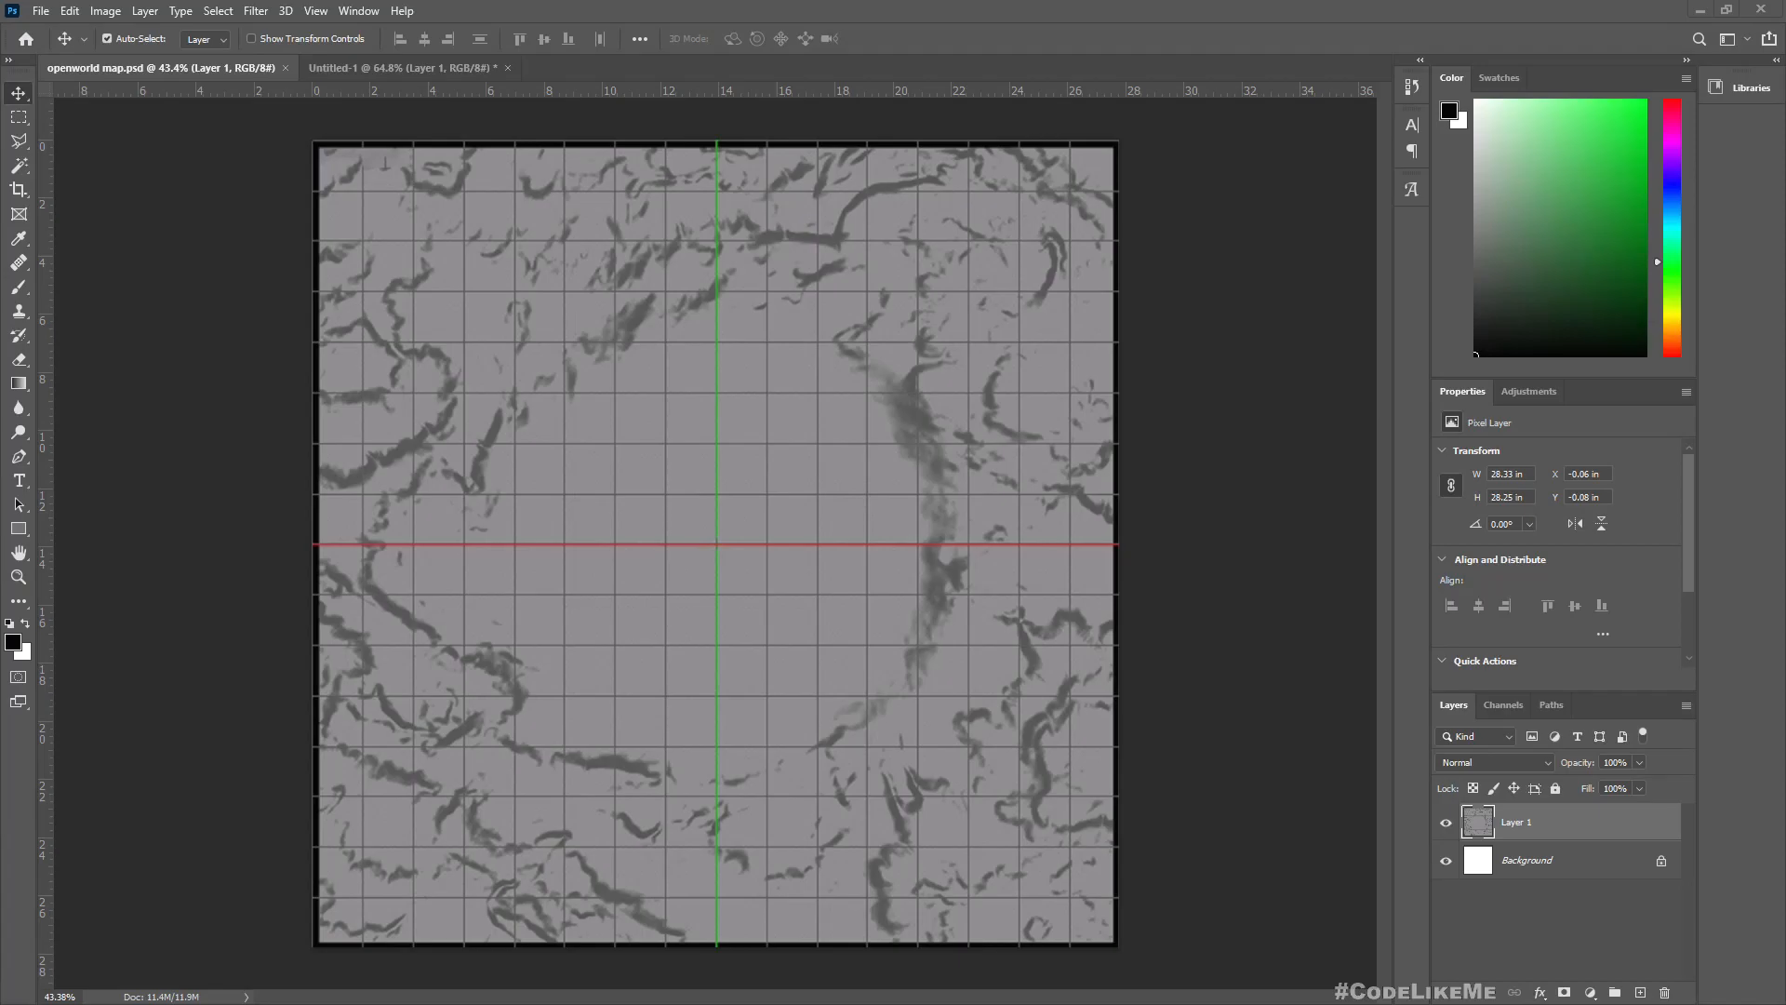
# Calculate 100000 divided by 8 in Calculator, and return to the map image in Photoshop
pyautogui.moveTo(1785, 338); pyautogui.dragTo(1050, 337)
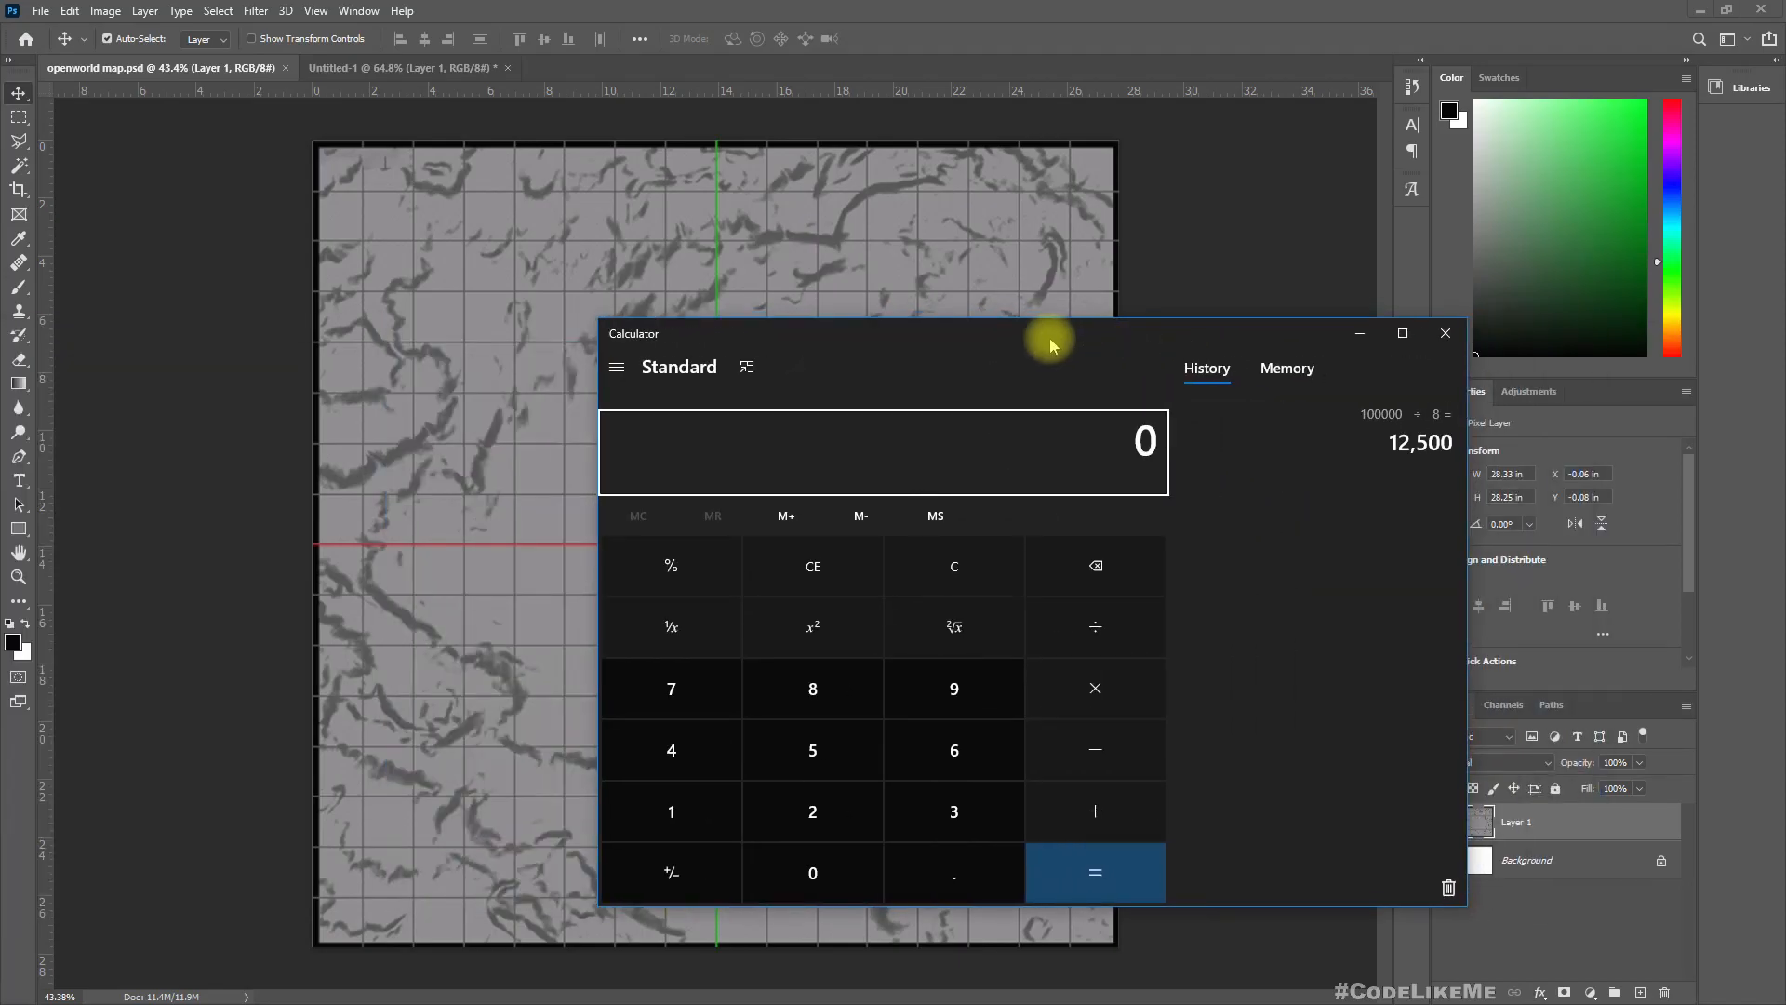
pyautogui.write('100000')
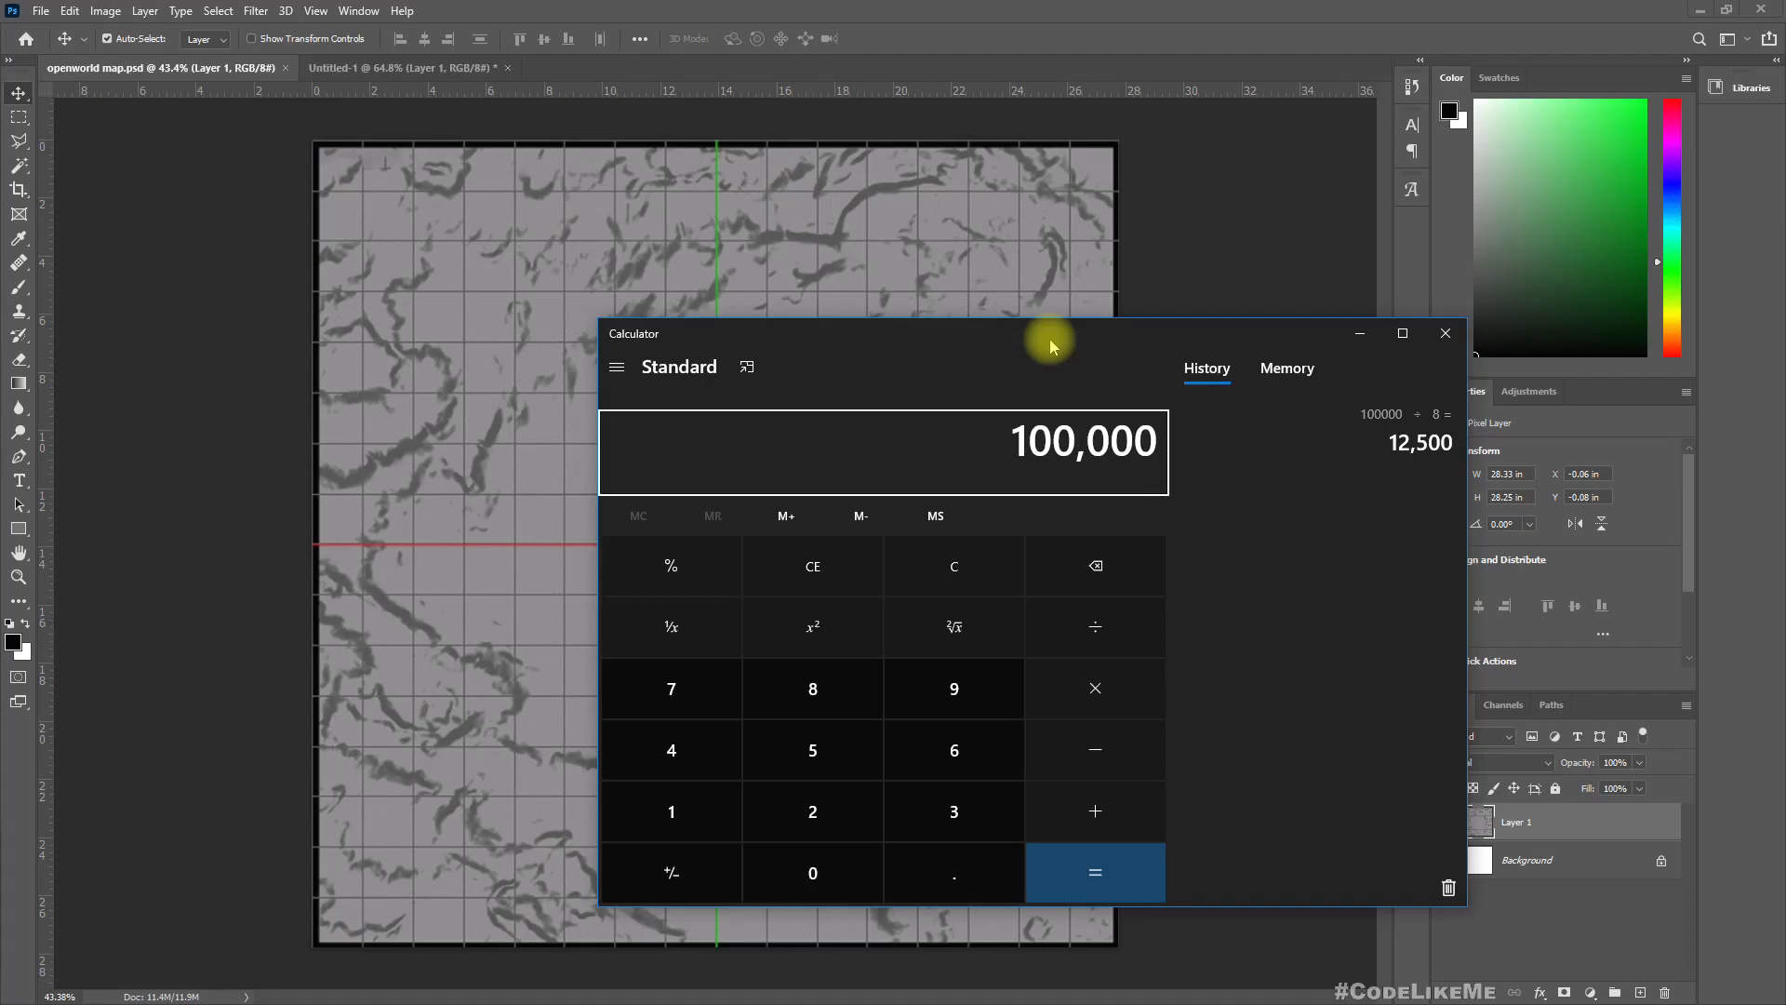
pyautogui.write('/8')
pyautogui.press('Return')
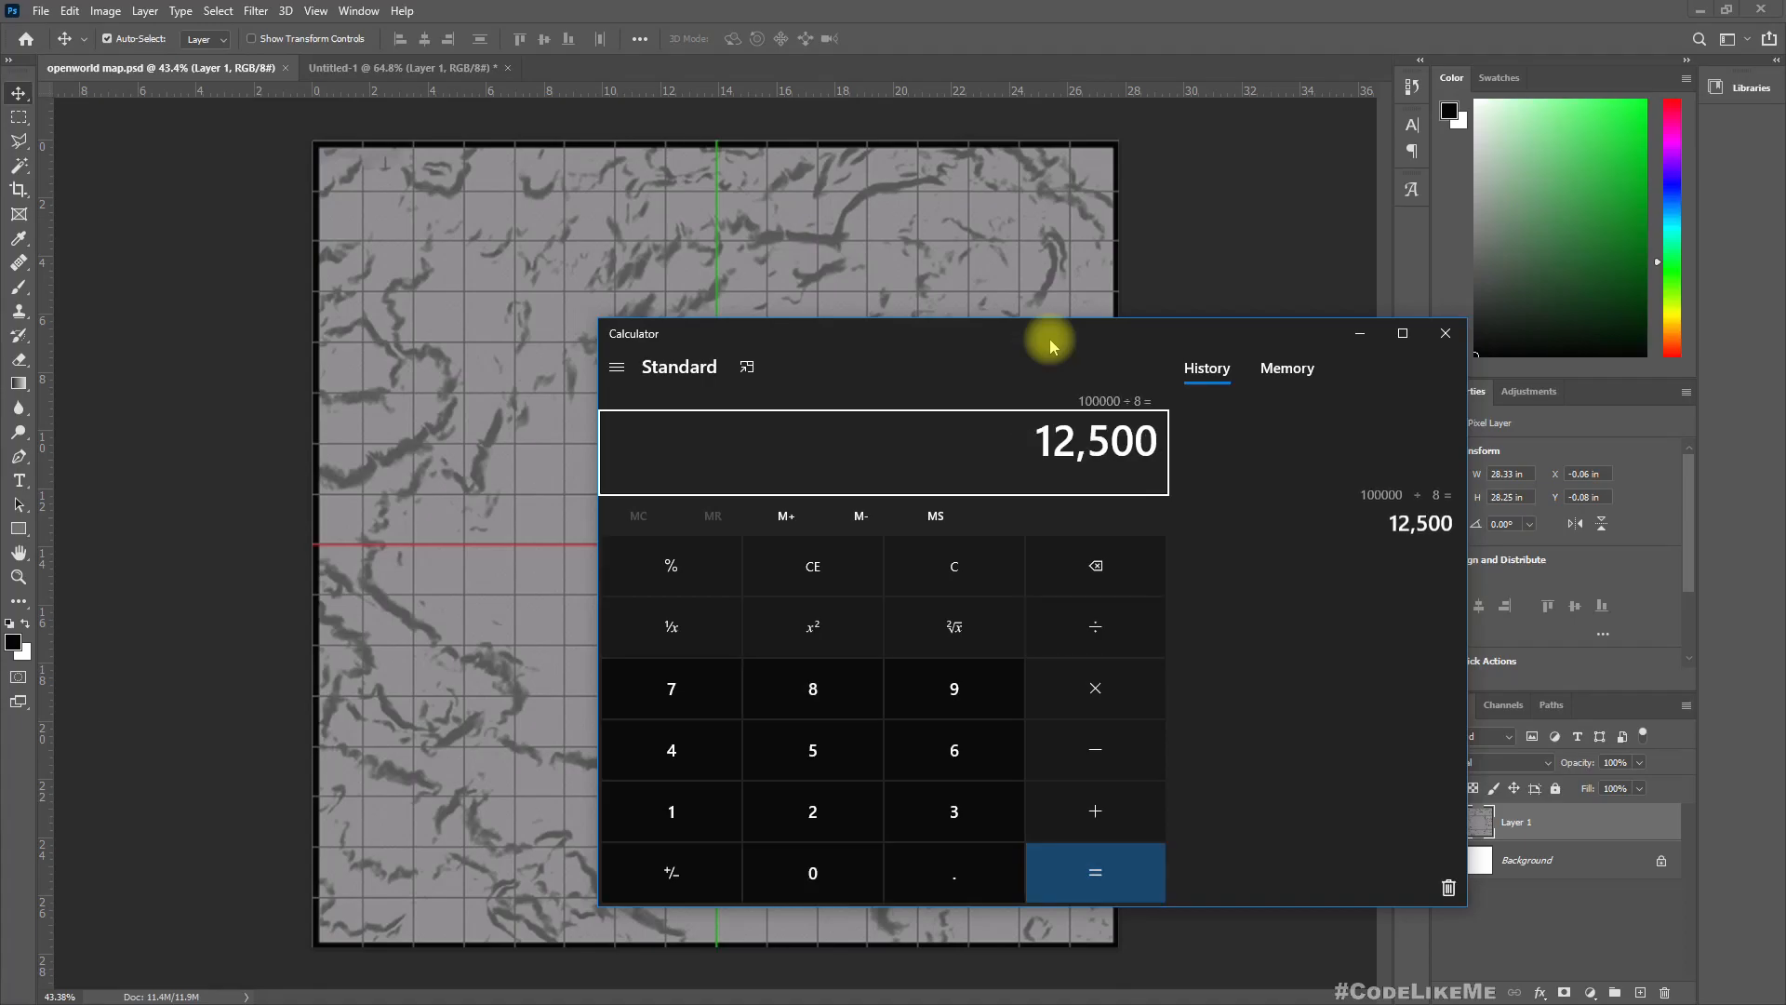
pyautogui.hotkey('alt', 'Tab')
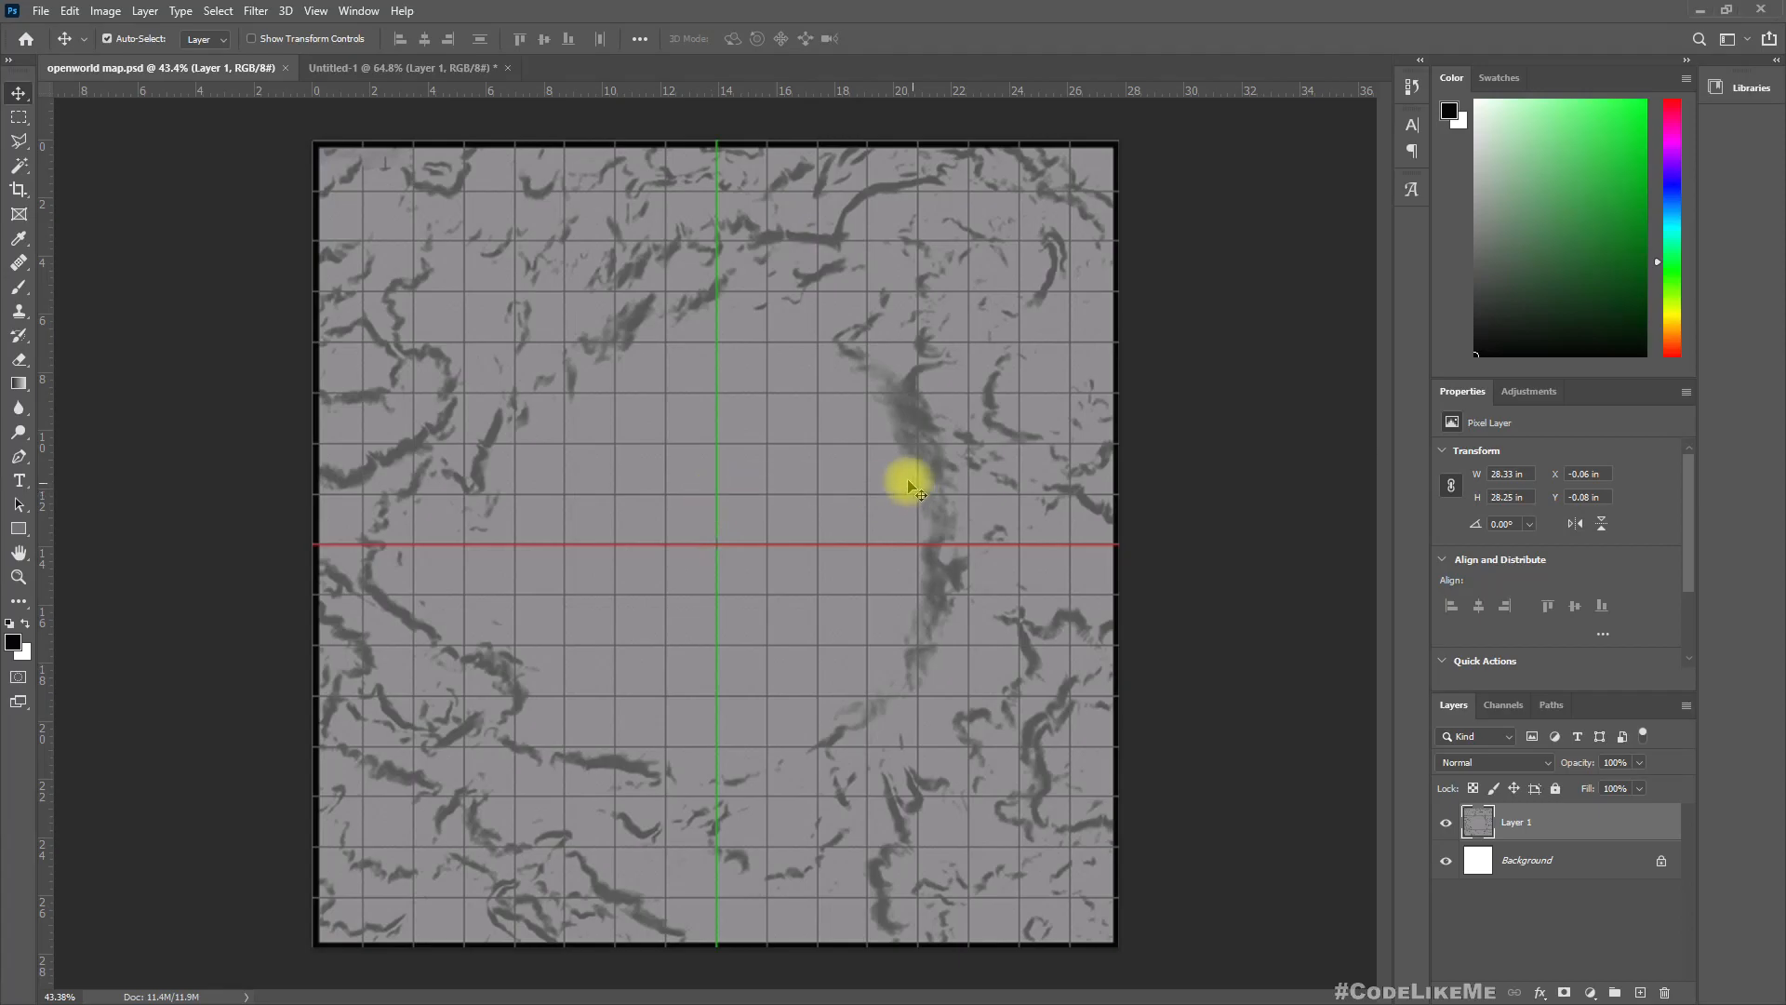
# Switch back to Unreal Editor, set the Cube's location to X 12500 and Y 10, and frame it in the viewport
pyautogui.hotkey('alt', 'Tab')
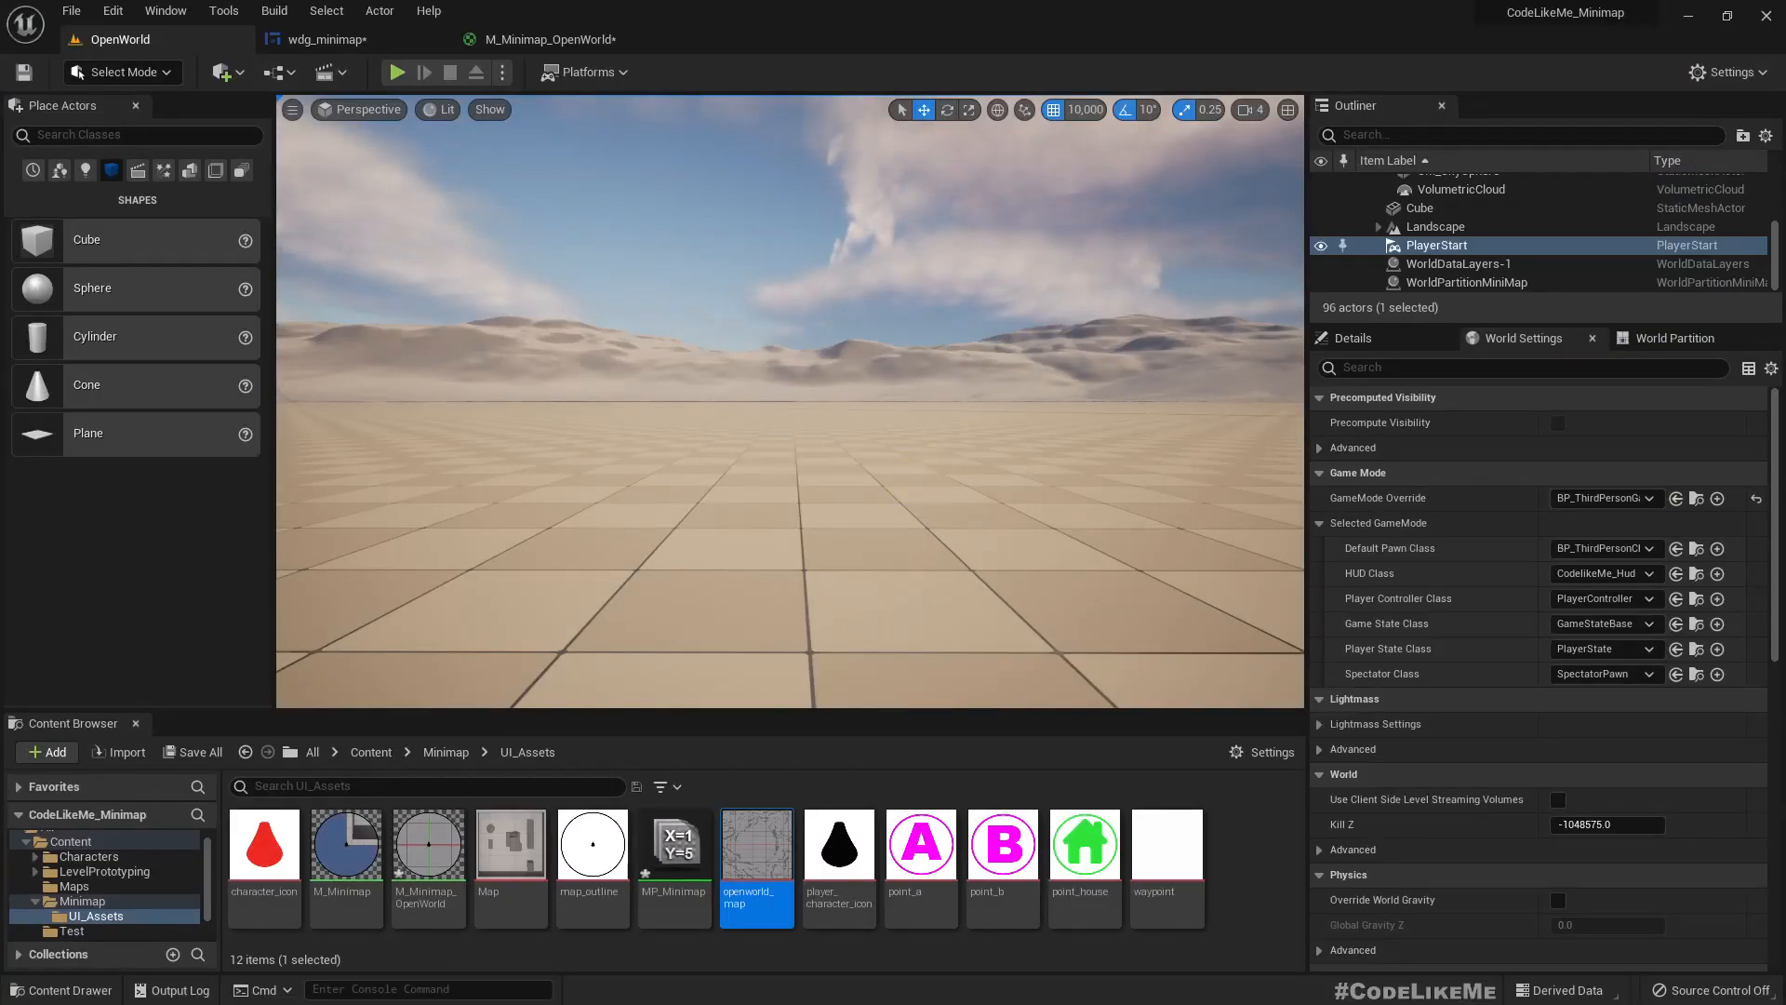
pyautogui.press('f')
pyautogui.moveTo(790, 400); pyautogui.dragTo(1023, 177, button='right')
pyautogui.moveTo(868, 427)
pyautogui.mouseDown(button='right')
pyautogui.moveTo(869, 521)
pyautogui.moveTo(869, 427)
pyautogui.mouseUp(button='right')
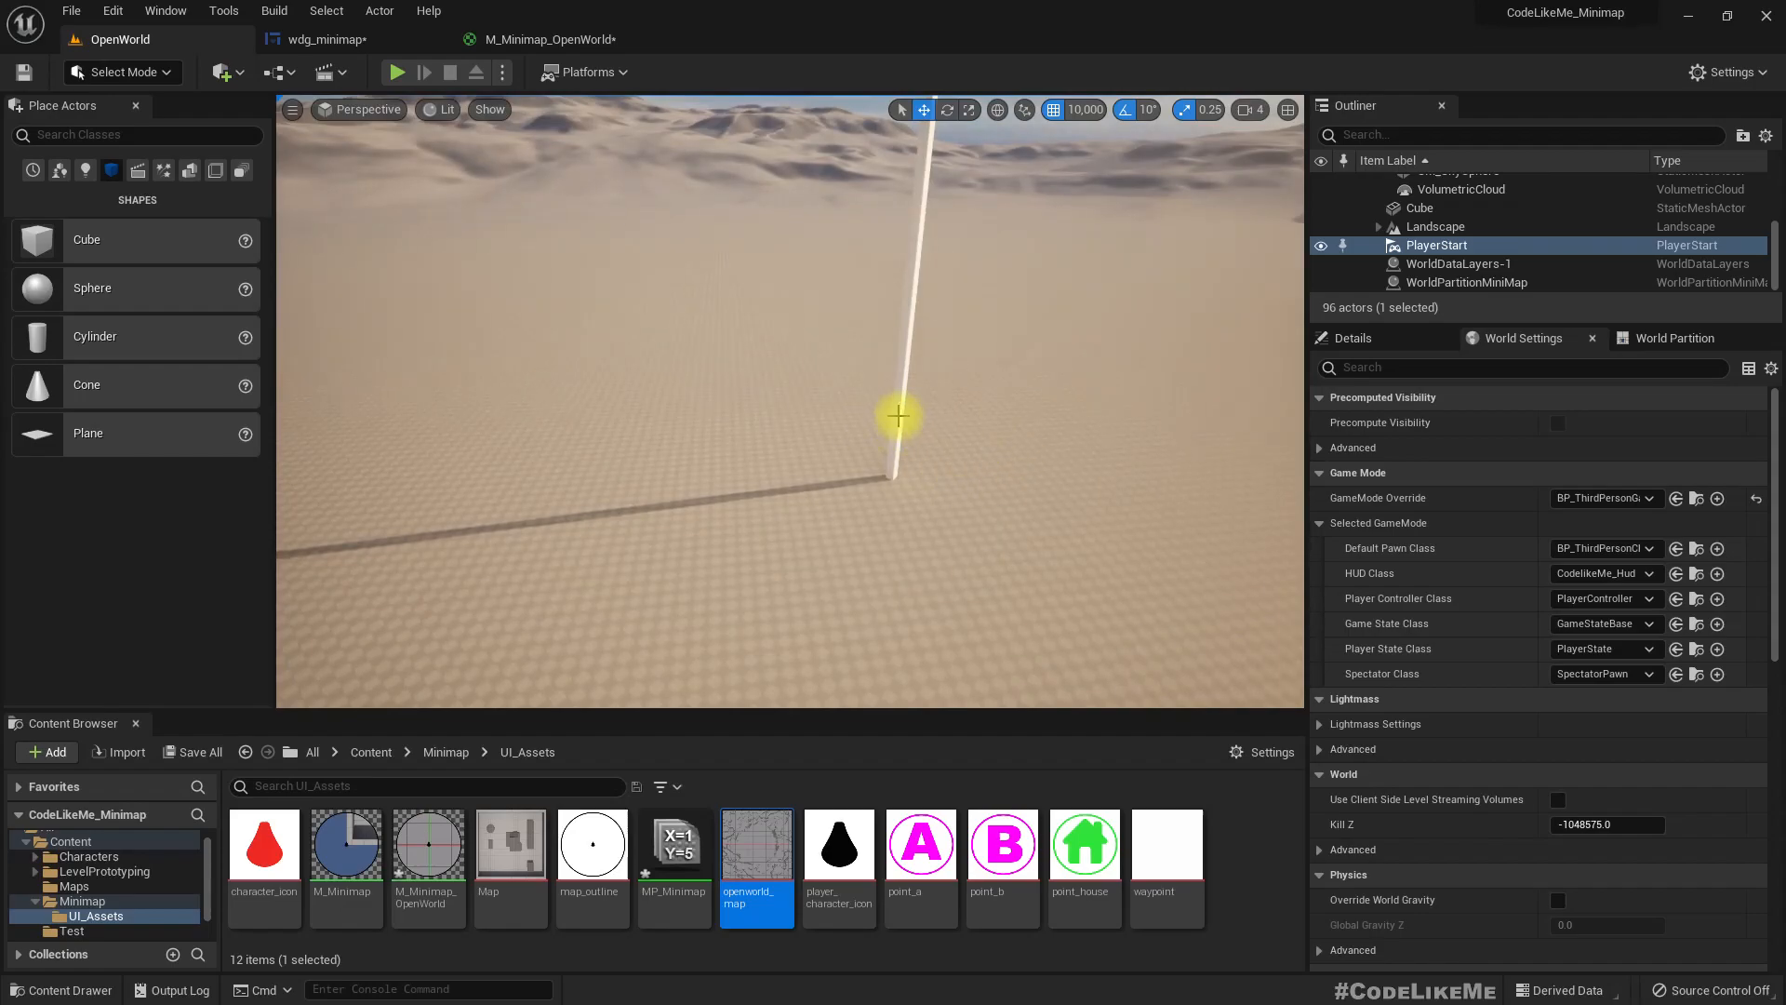
pyautogui.click(898, 416)
pyautogui.click(1354, 338)
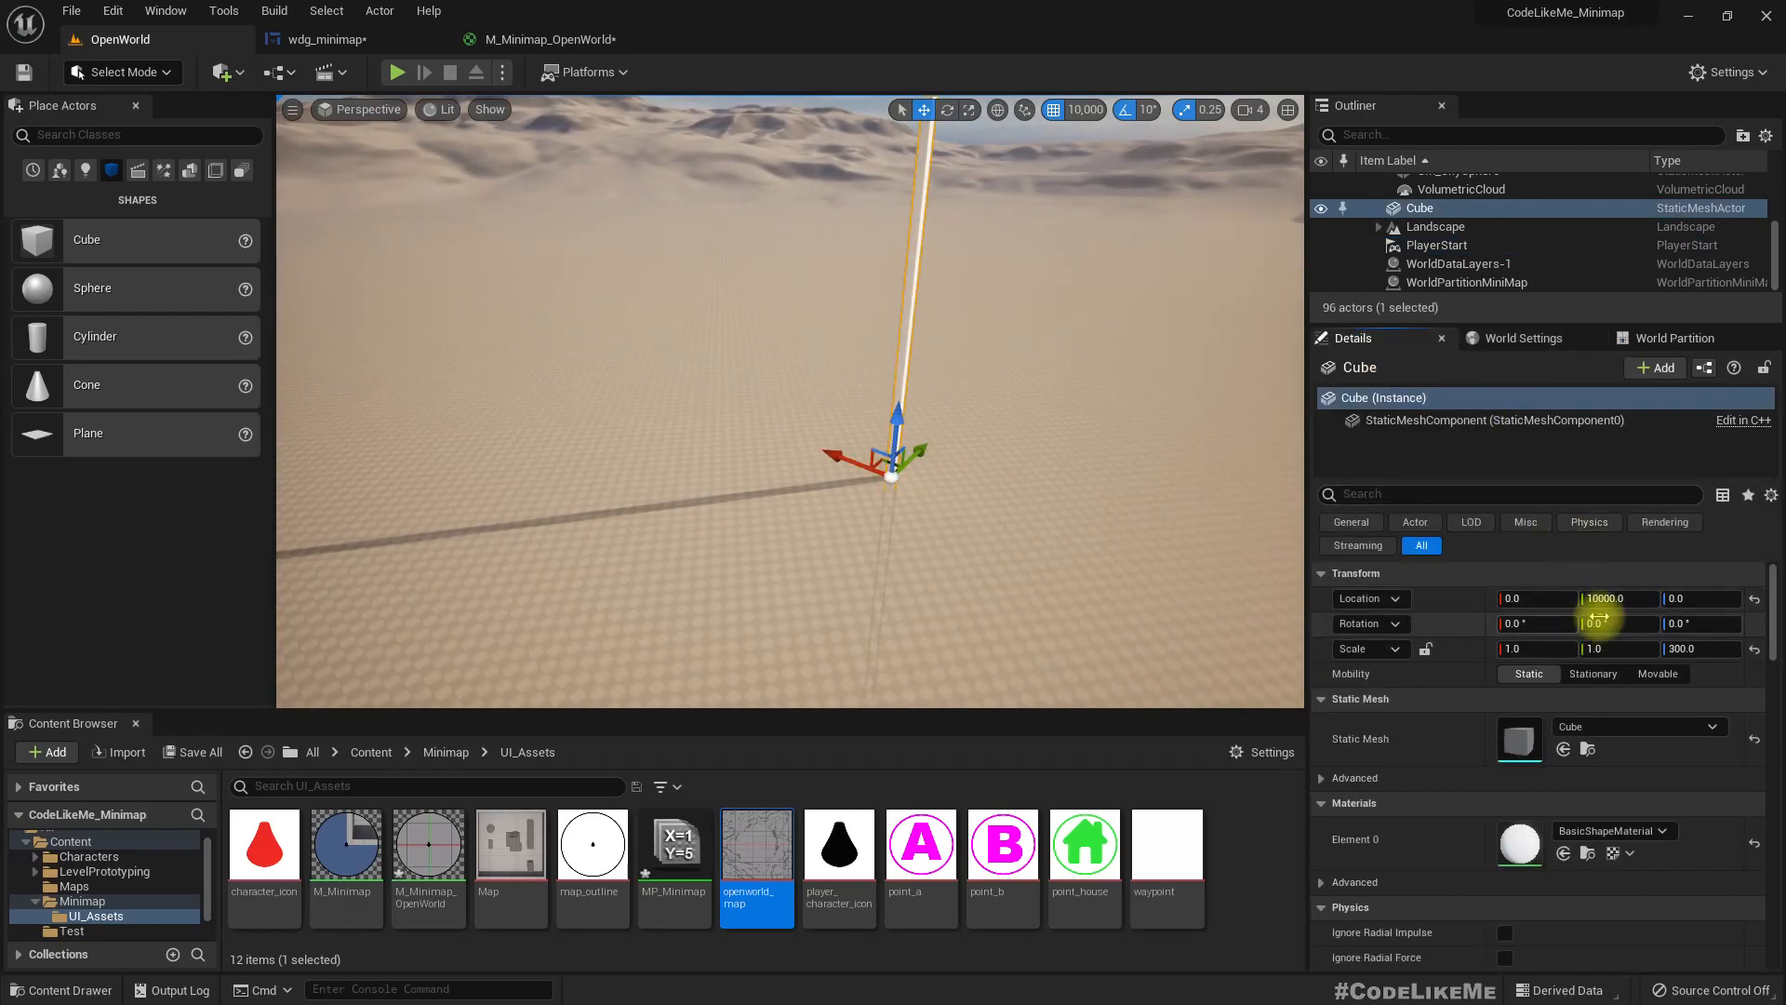
pyautogui.click(1647, 595)
pyautogui.write('10')
pyautogui.hotkey('shift', 'Tab')
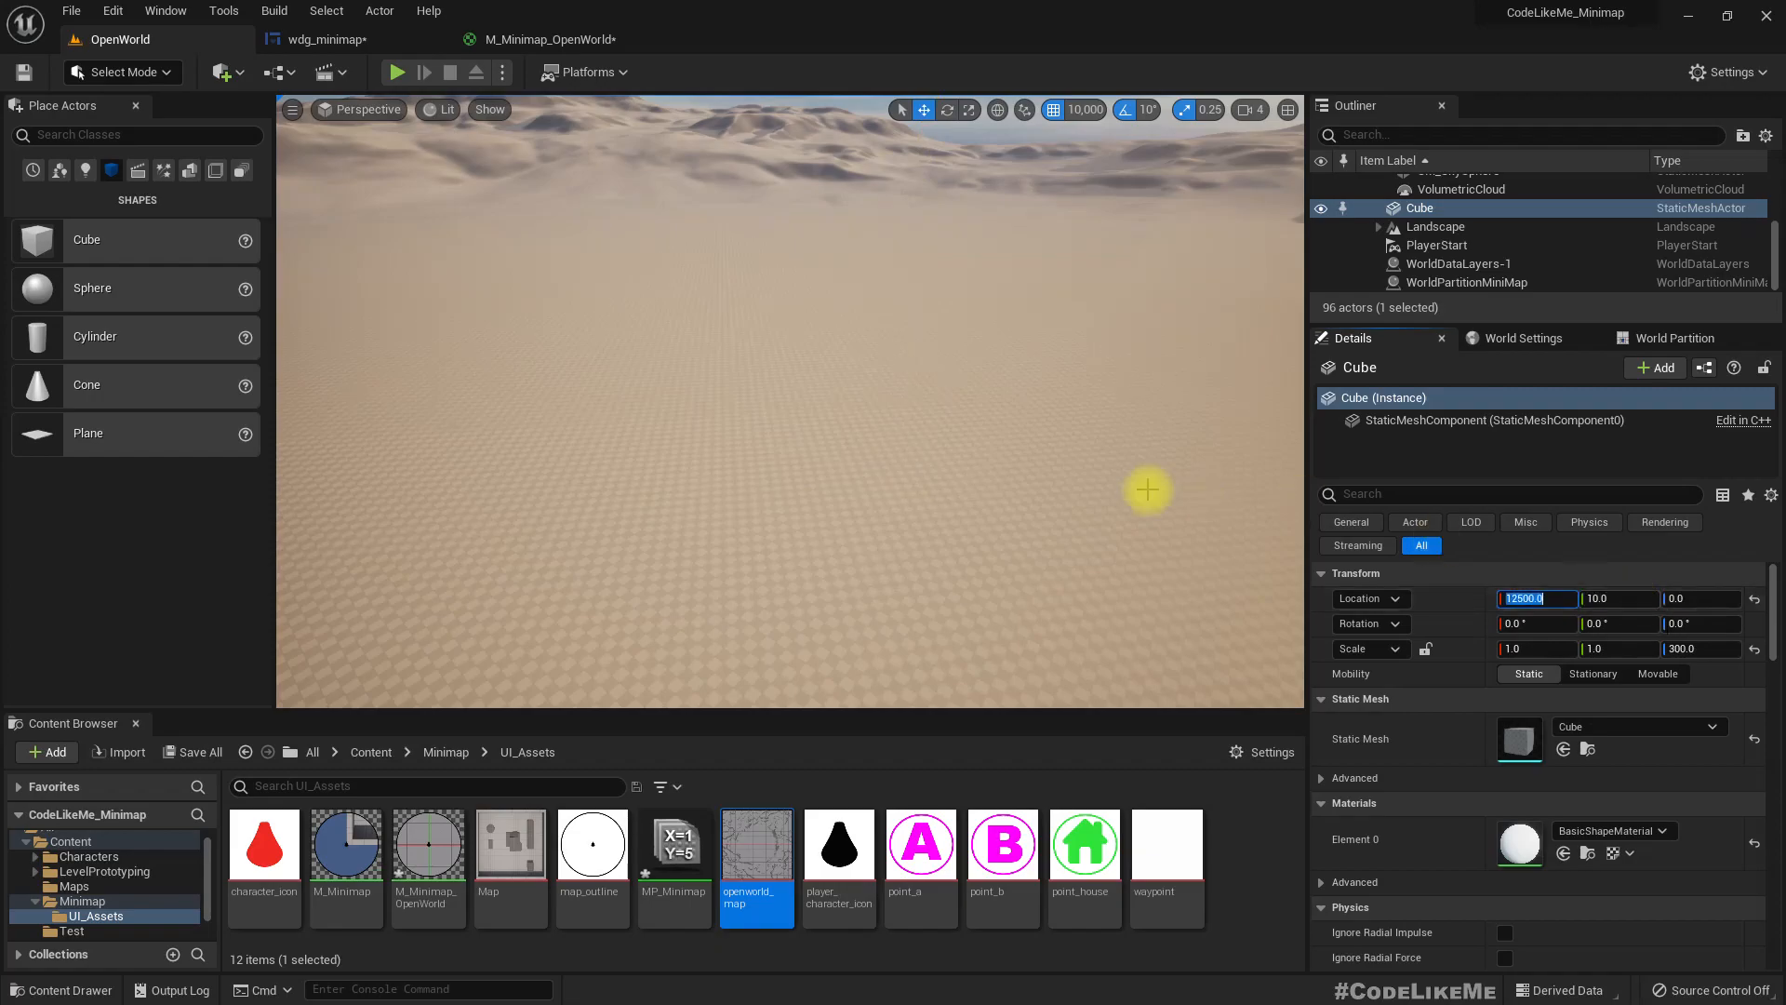
pyautogui.press('f')
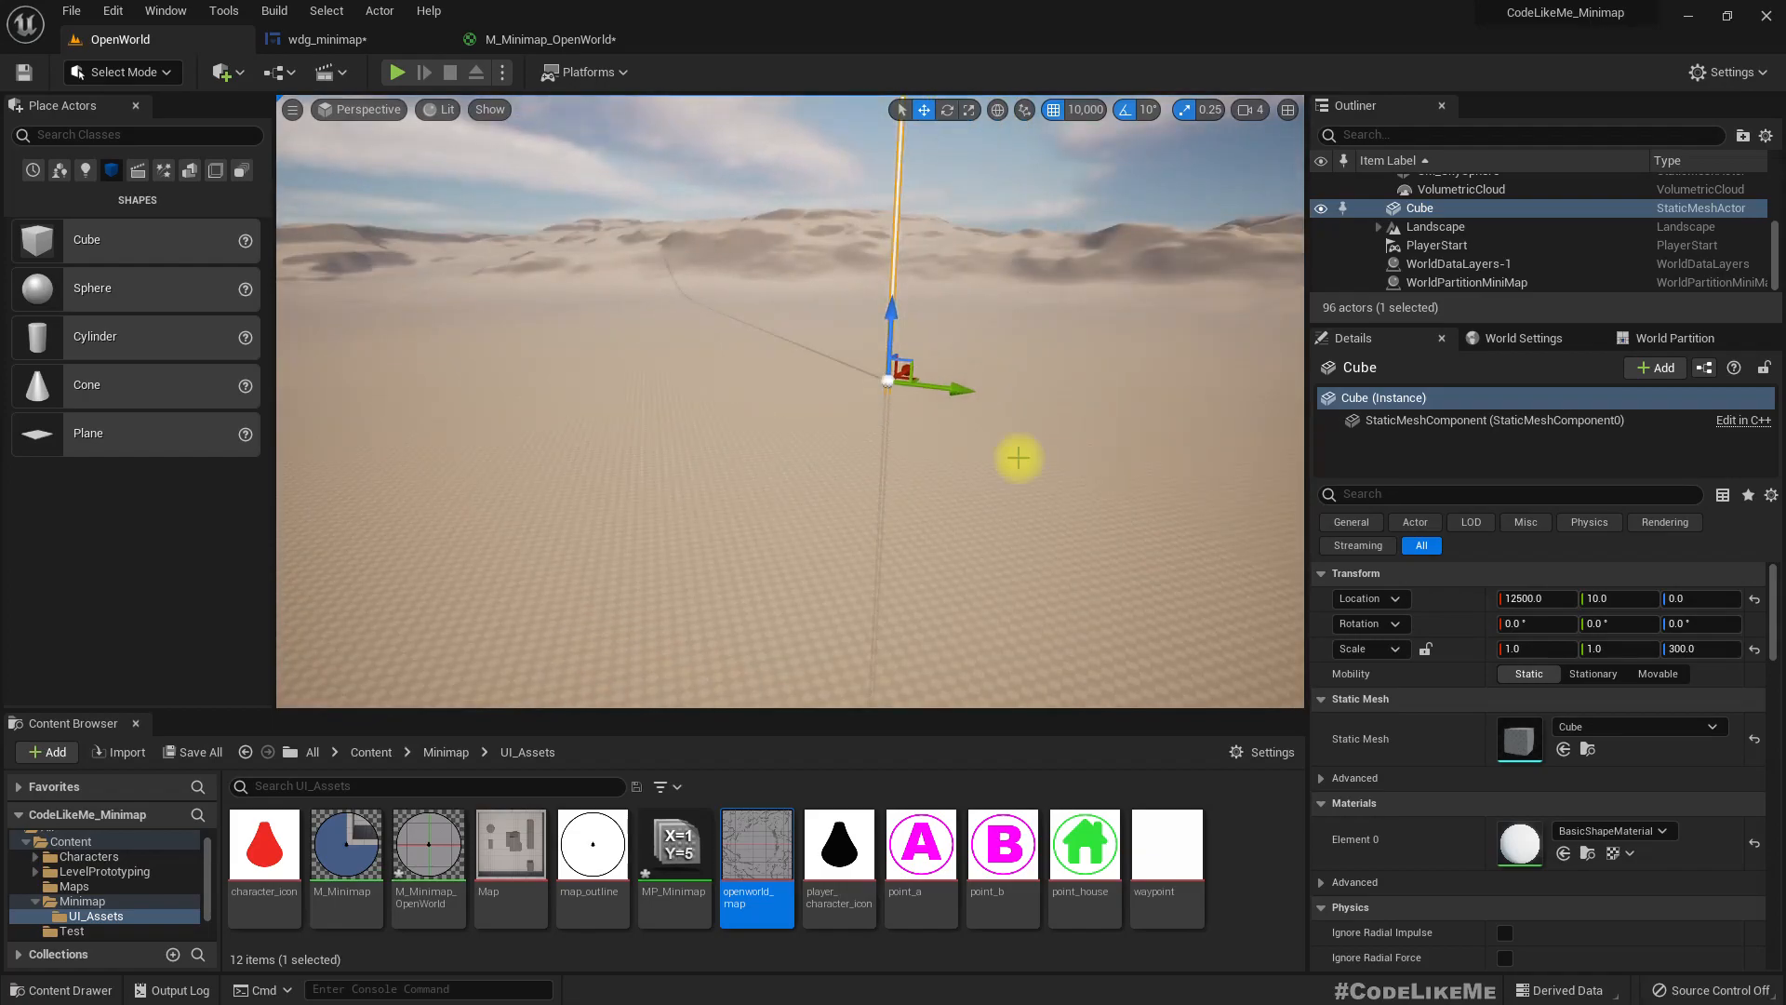
# Play the OpenWorld level full screen, run the character to the Cube while checking the minimap, and stop the session
pyautogui.hotkey('alt', 'p')
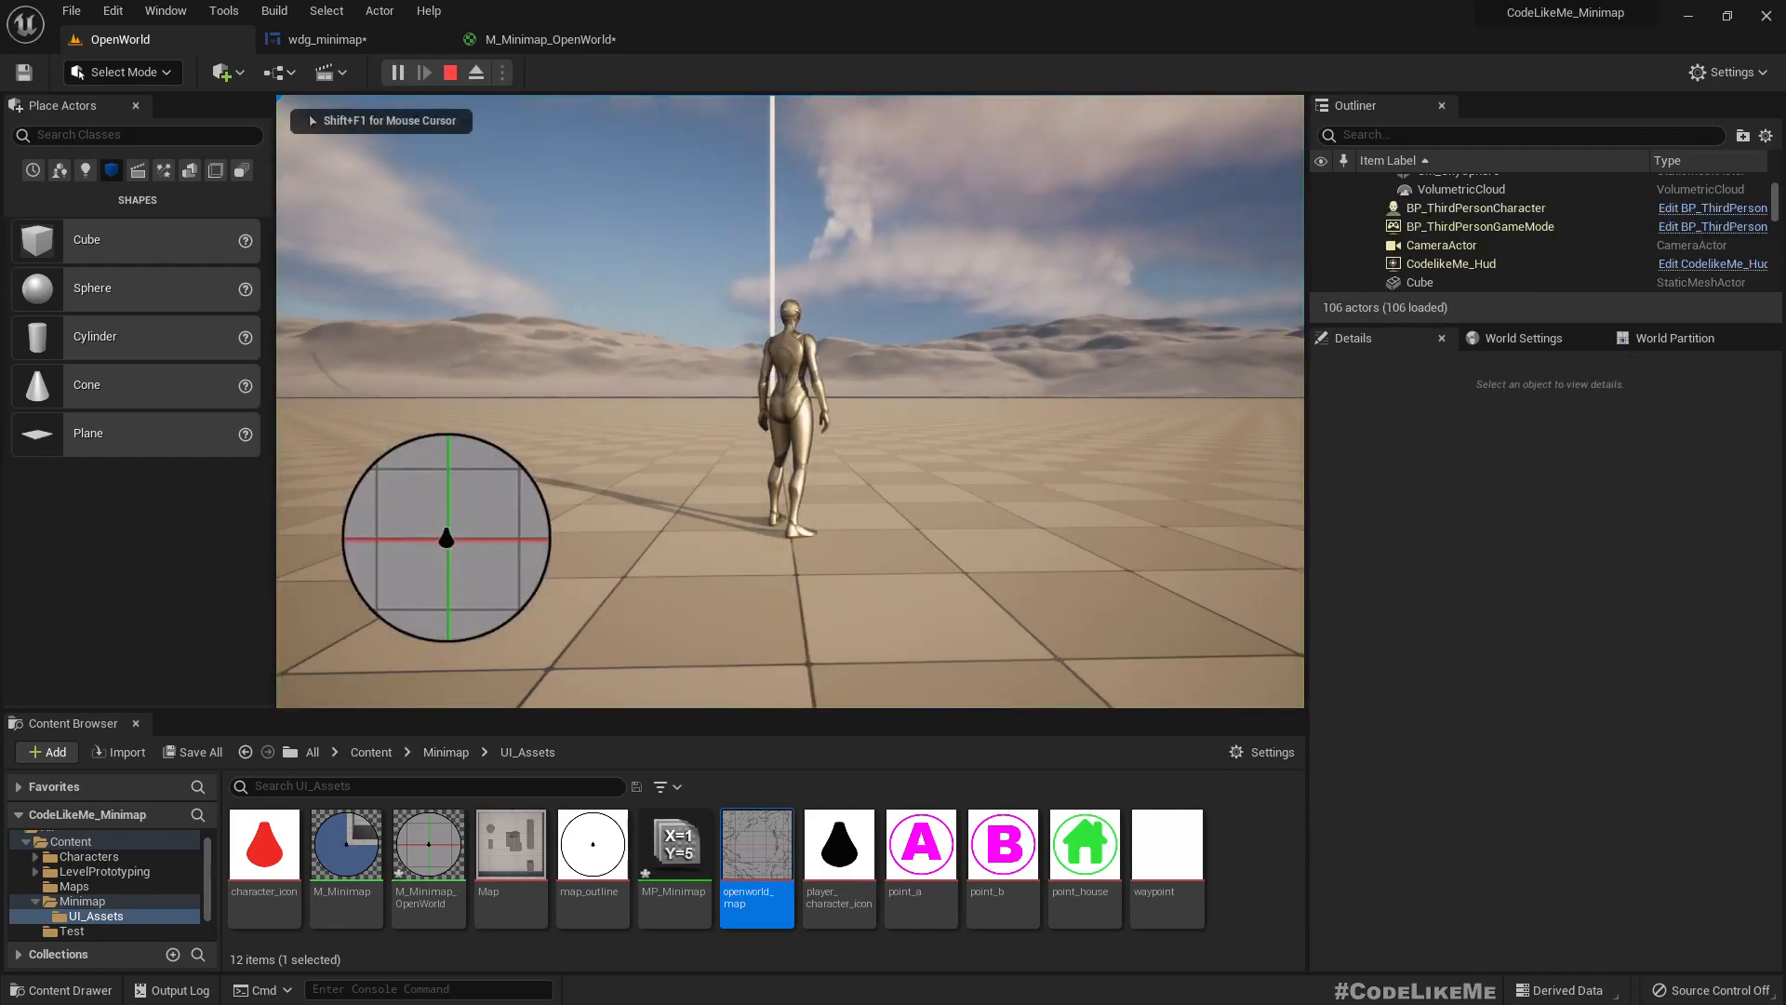
pyautogui.press('w')
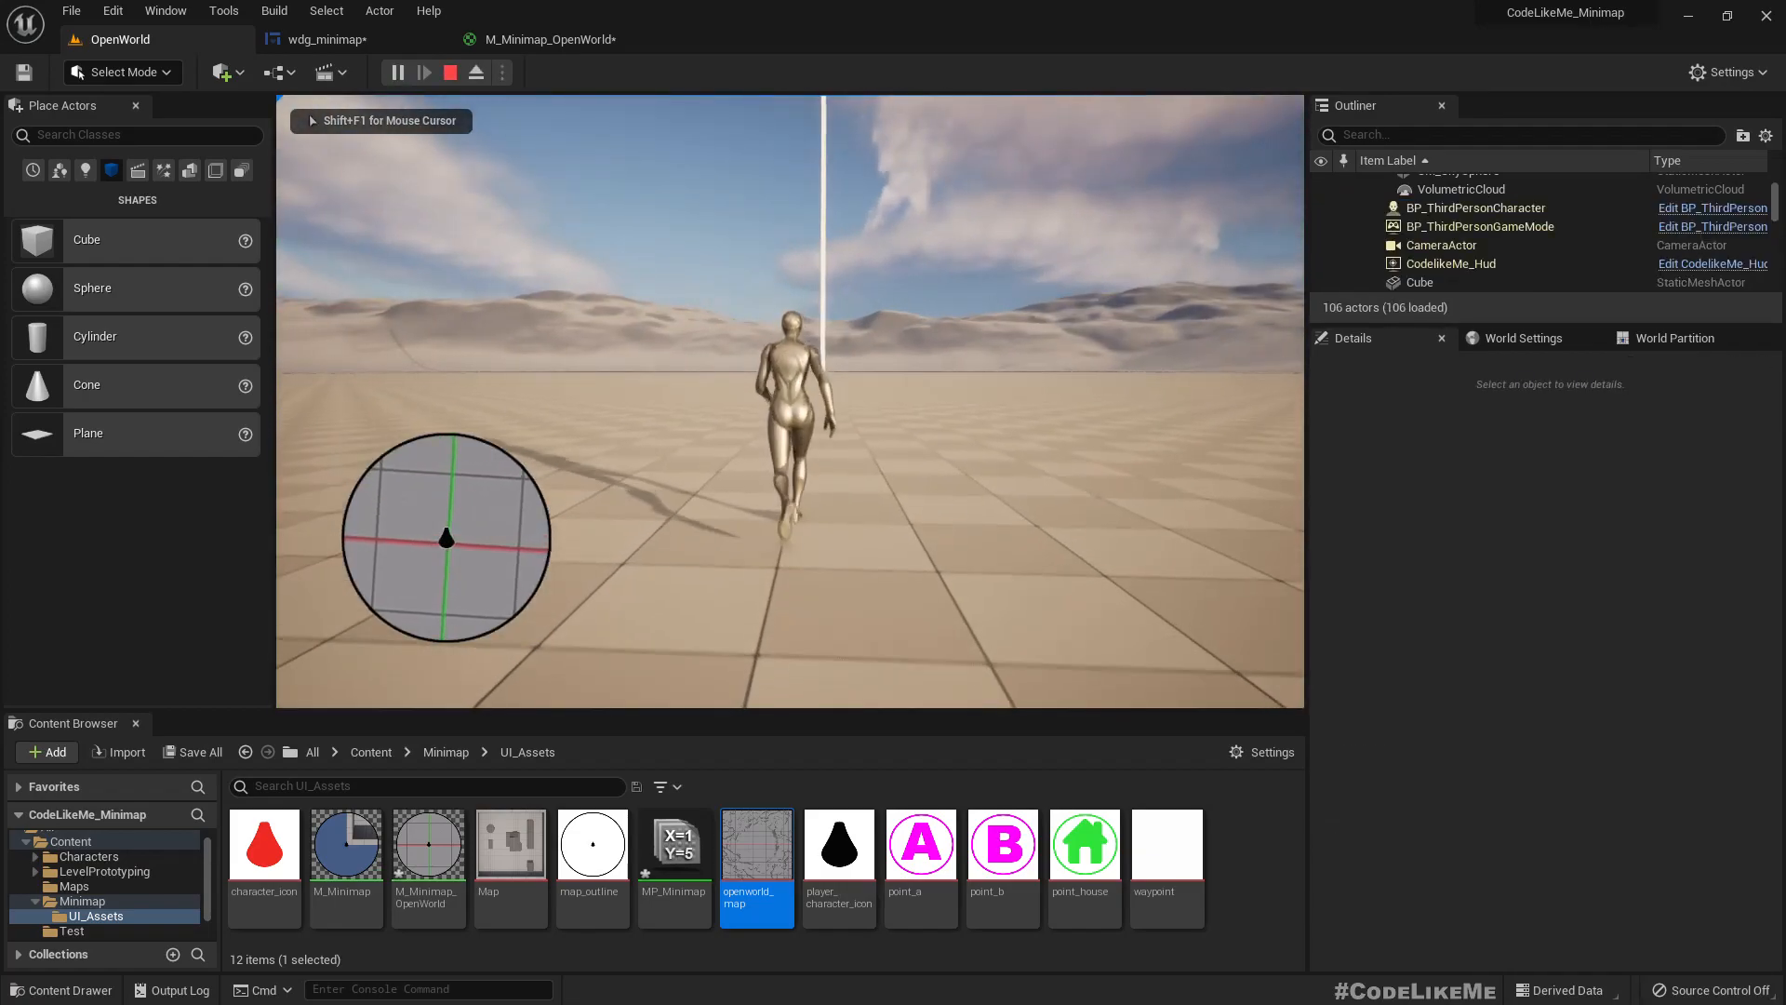
pyautogui.hotkey('shift', 'F1')
pyautogui.press('F11')
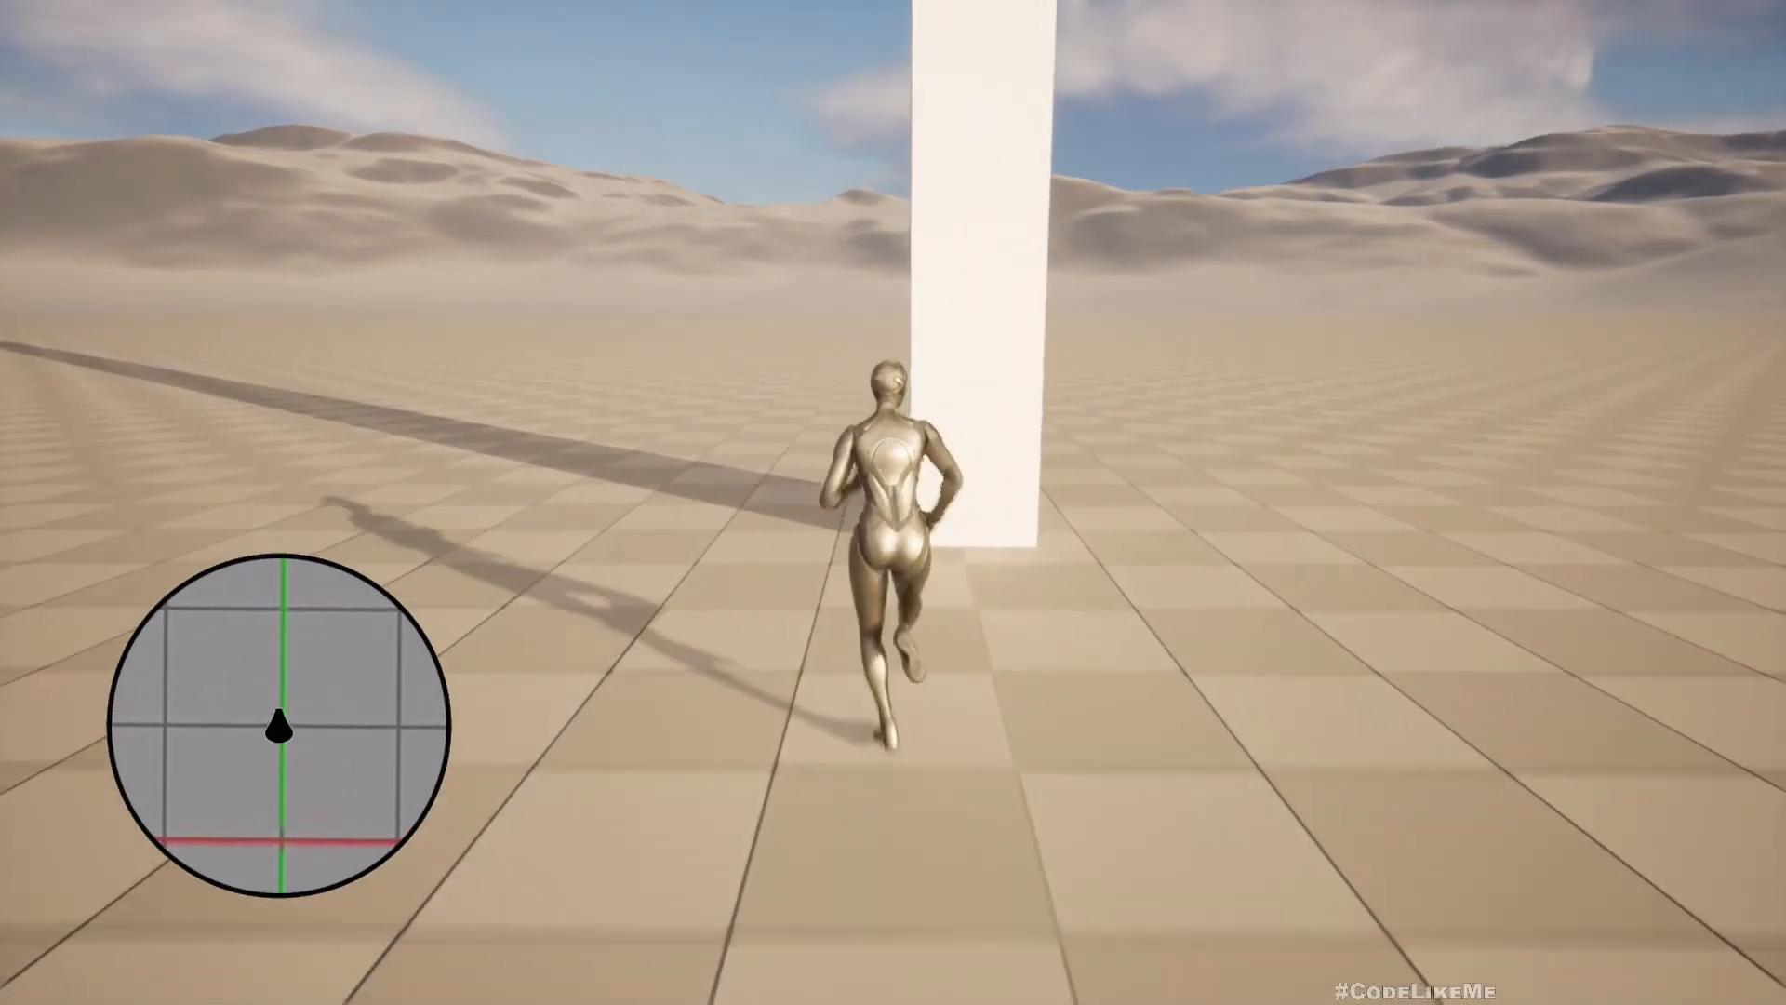
pyautogui.press('a')
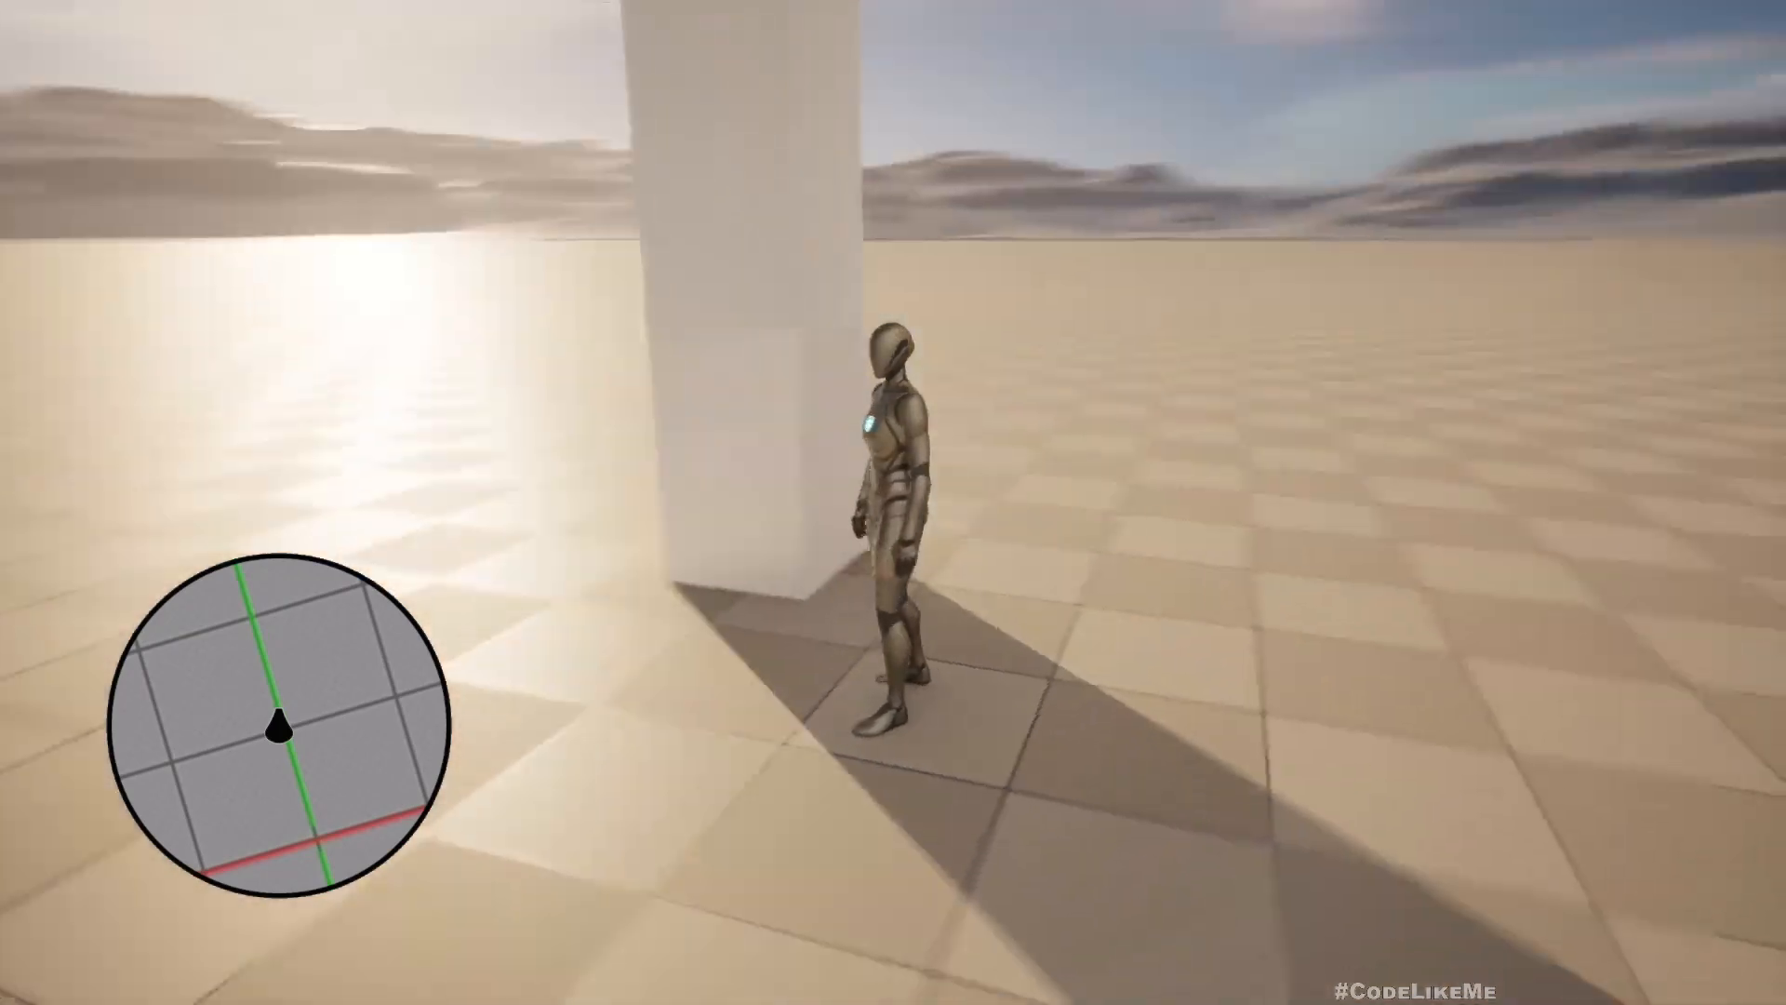
pyautogui.press('w')
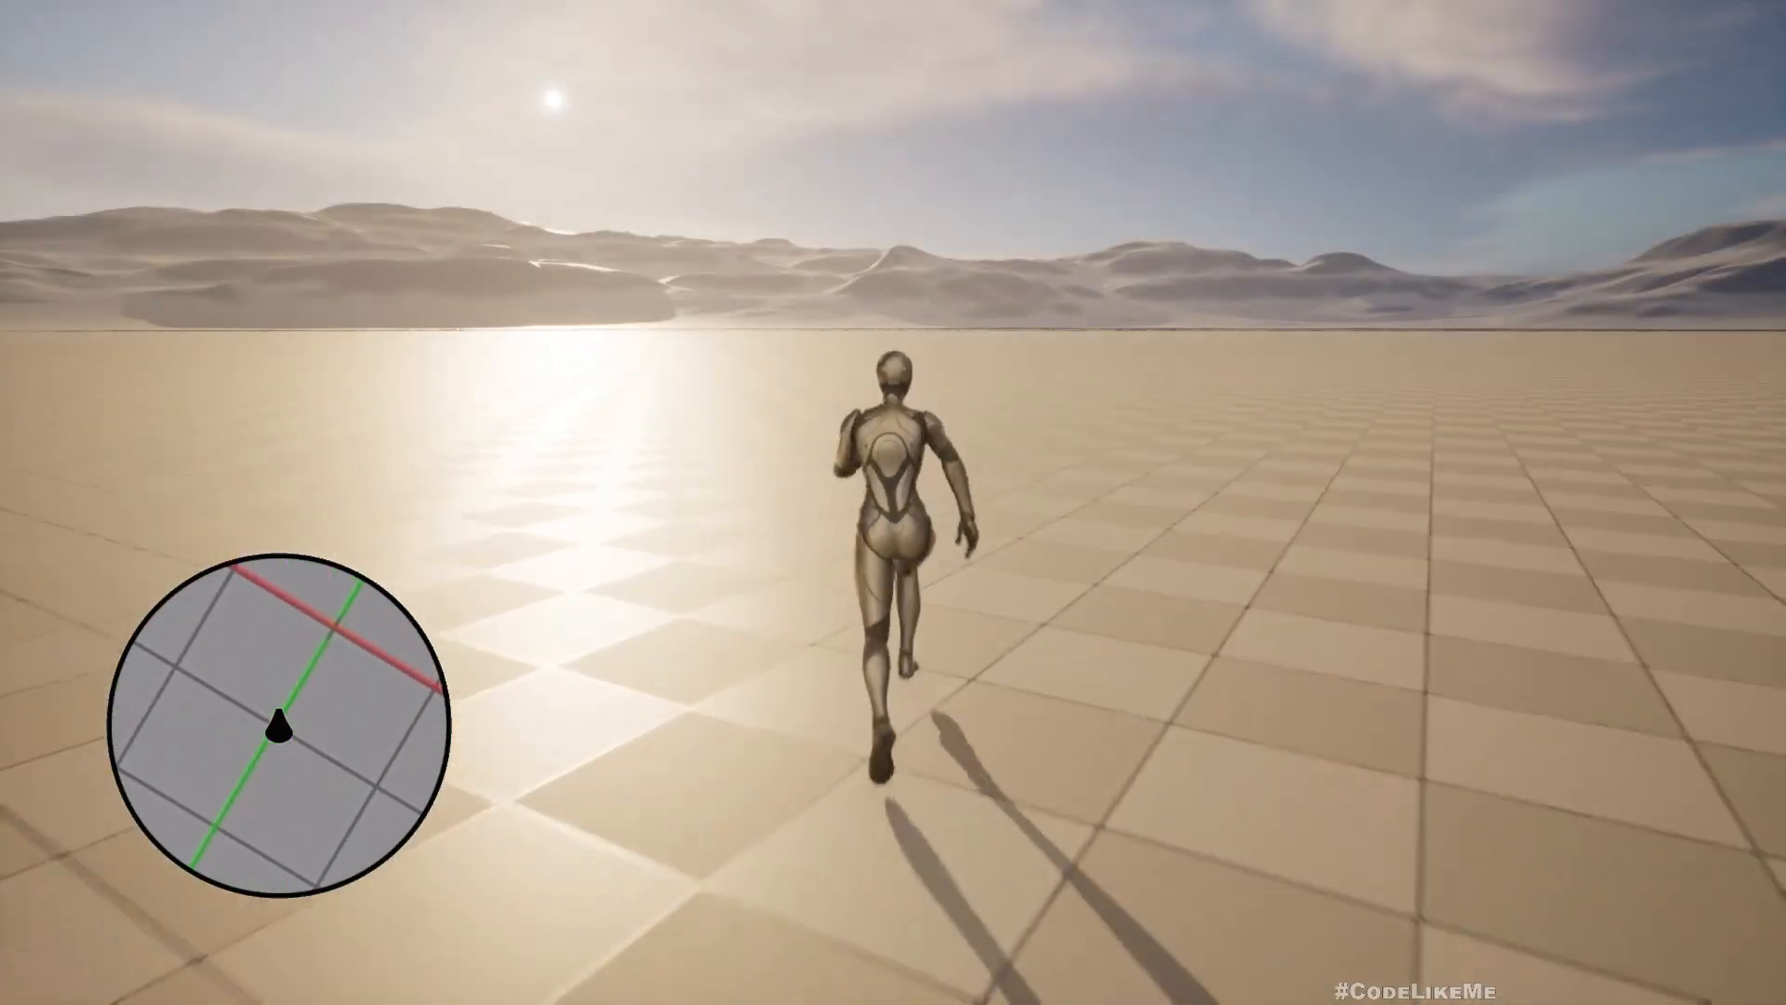
pyautogui.press('Escape')
pyautogui.press('F11')
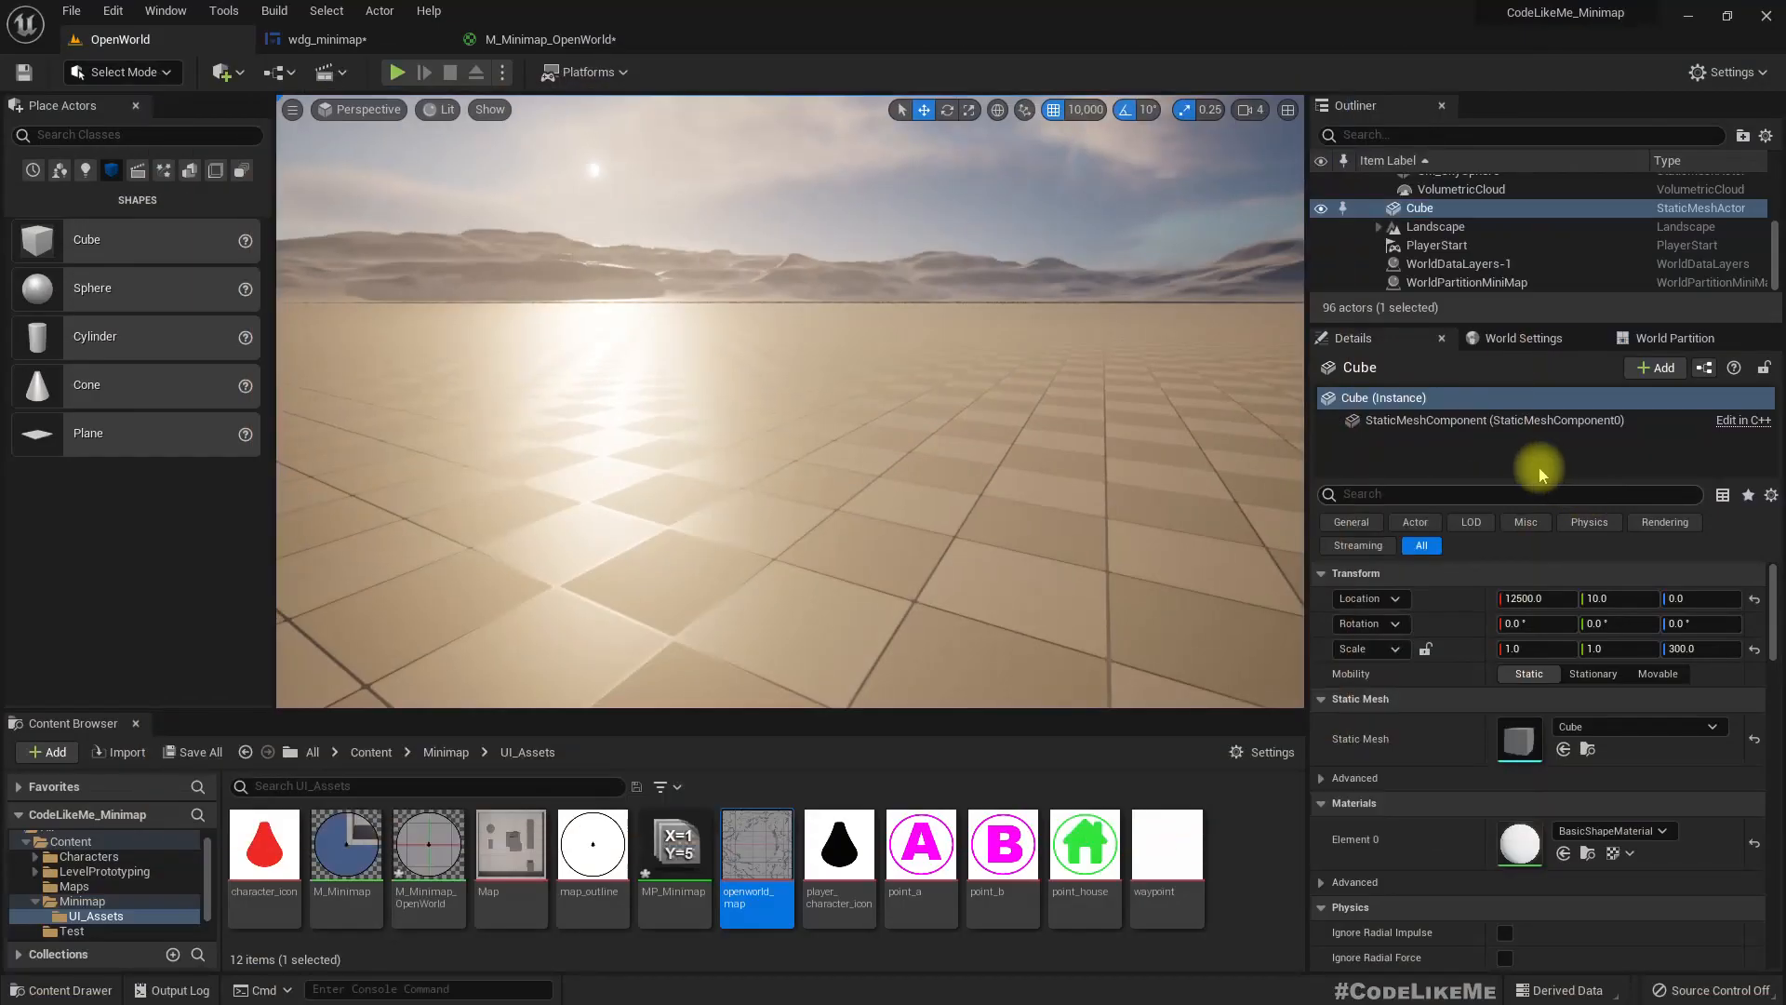
# Place a BP_Checkpoint from the Minimap folder in the OpenWorld level at X 0, Y 10000, Z 0
pyautogui.click(446, 753)
pyautogui.moveTo(347, 851); pyautogui.dragTo(719, 573)
pyautogui.moveTo(719, 573); pyautogui.dragTo(765, 622, button='right')
pyautogui.press('w')
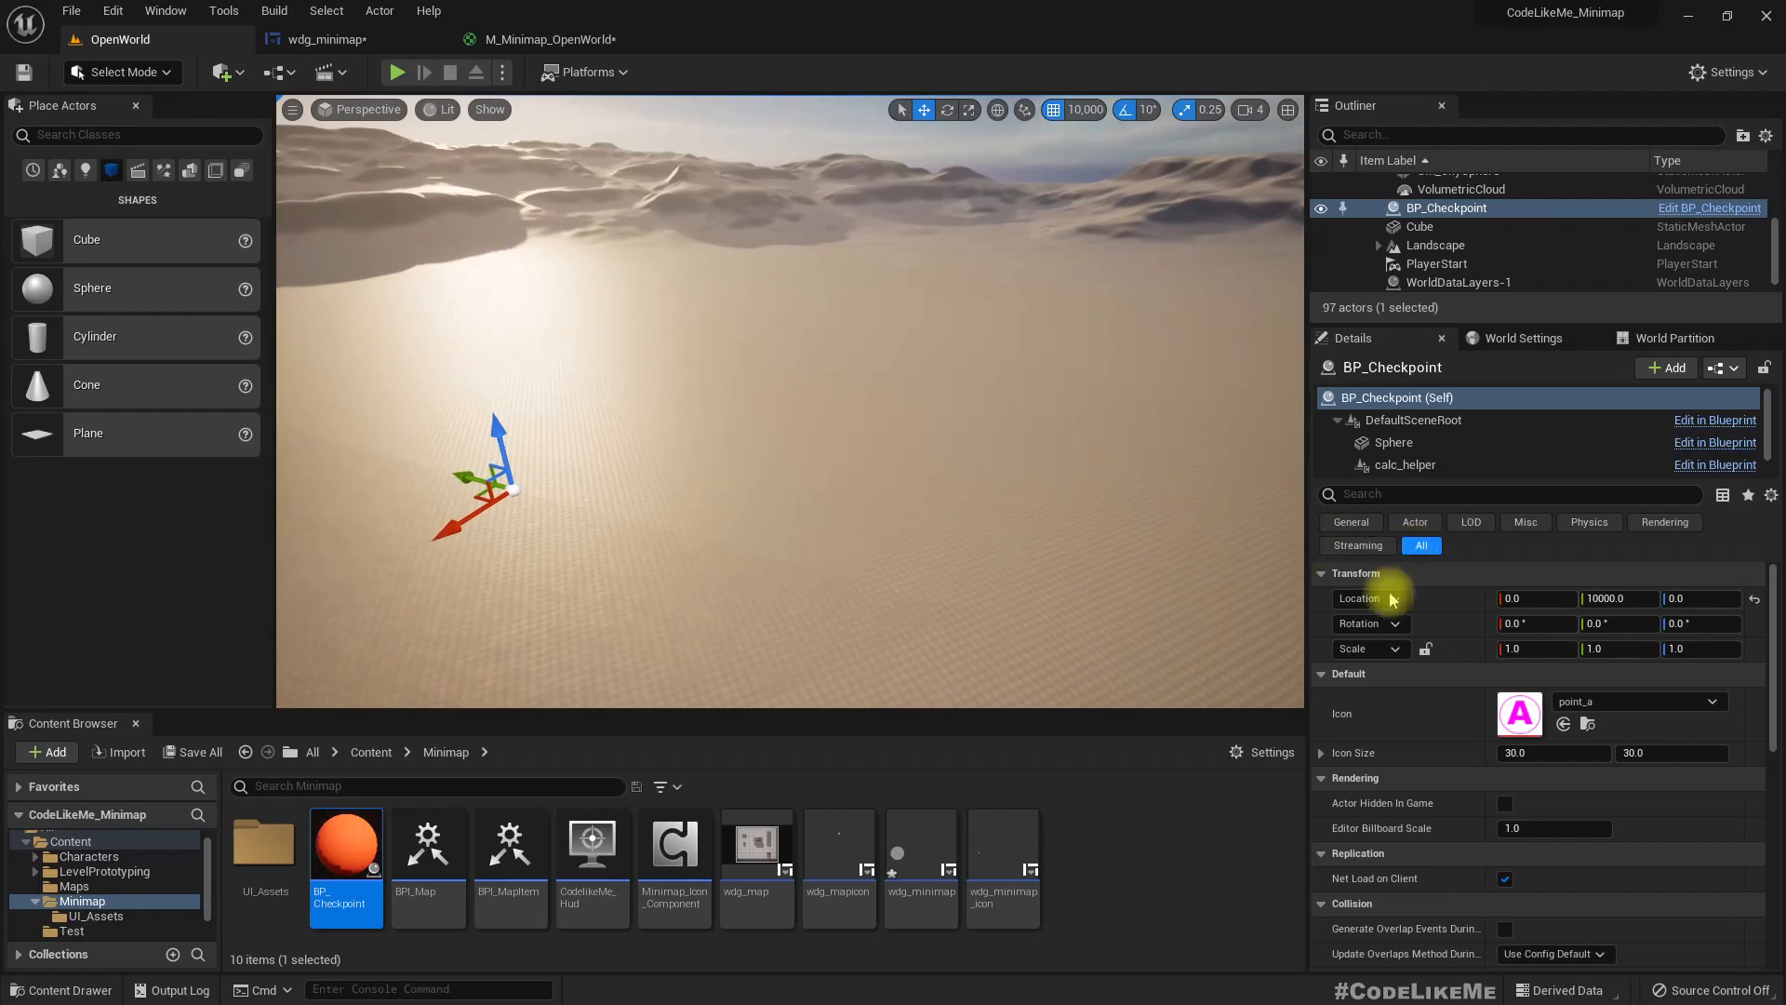
pyautogui.moveTo(965, 490); pyautogui.dragTo(884, 459, button='right')
pyautogui.press('w')
pyautogui.press('s')
pyautogui.press('d')
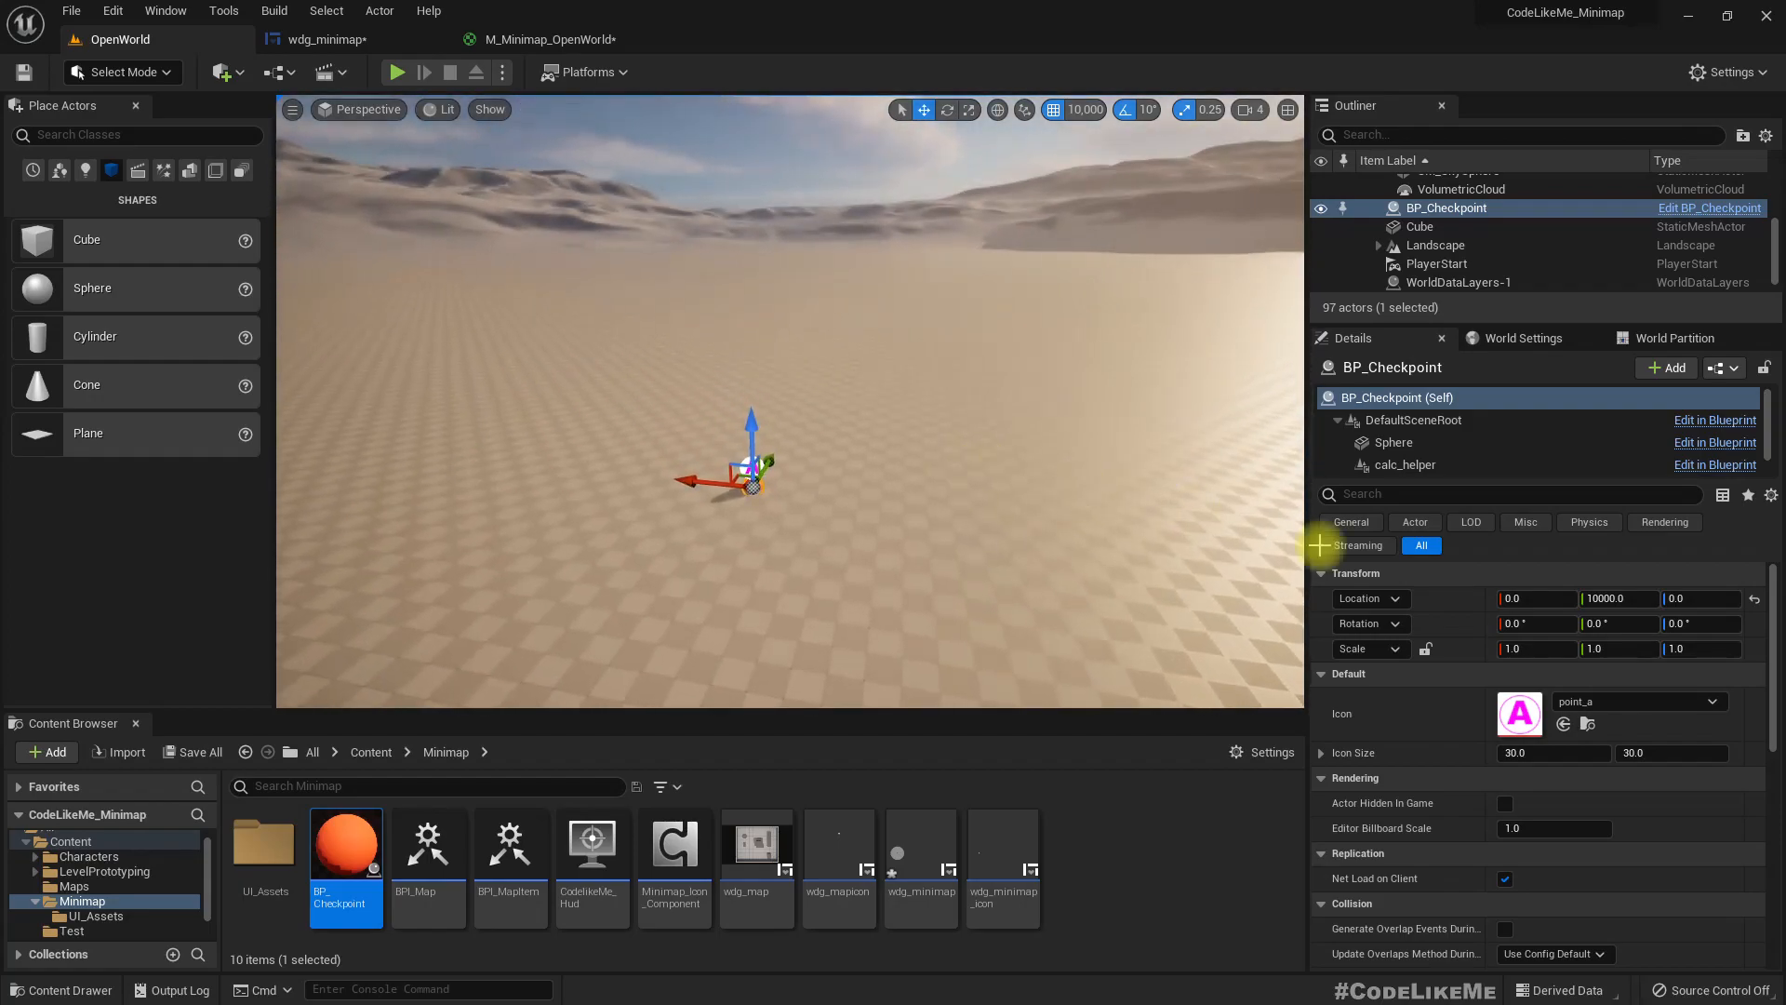
pyautogui.moveTo(1019, 542); pyautogui.dragTo(986, 540, button='right')
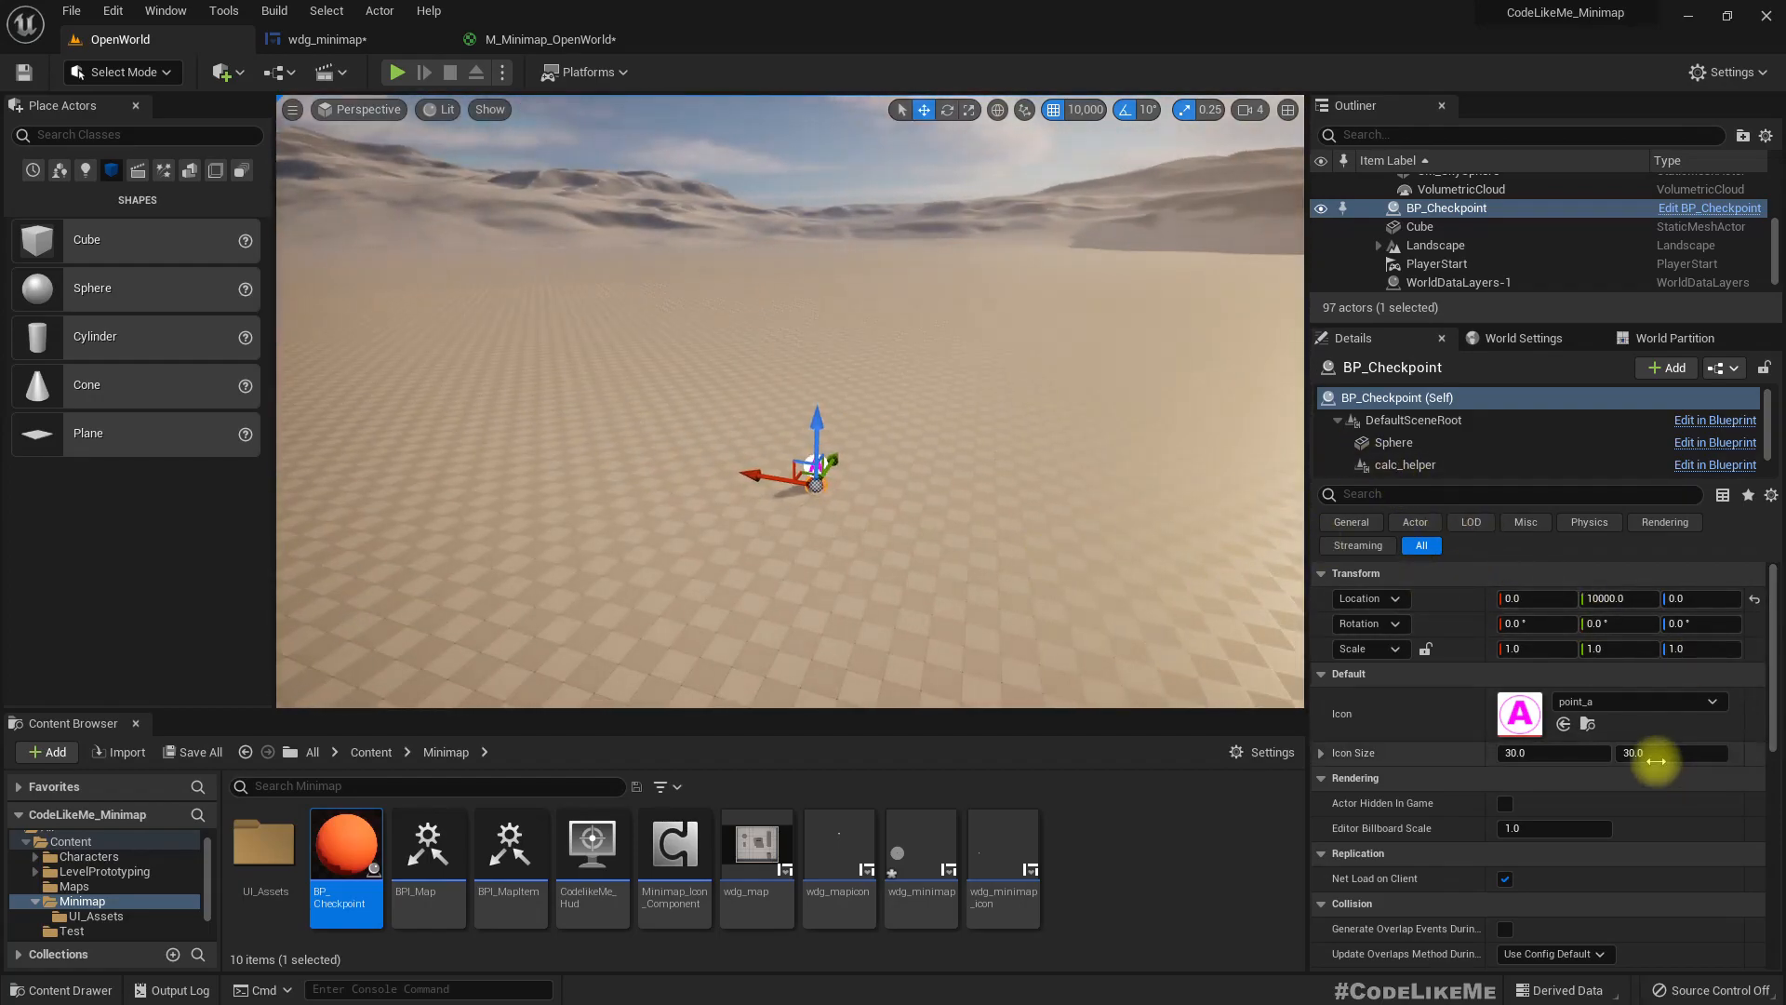
pyautogui.moveTo(1112, 607); pyautogui.dragTo(1061, 542, button='right')
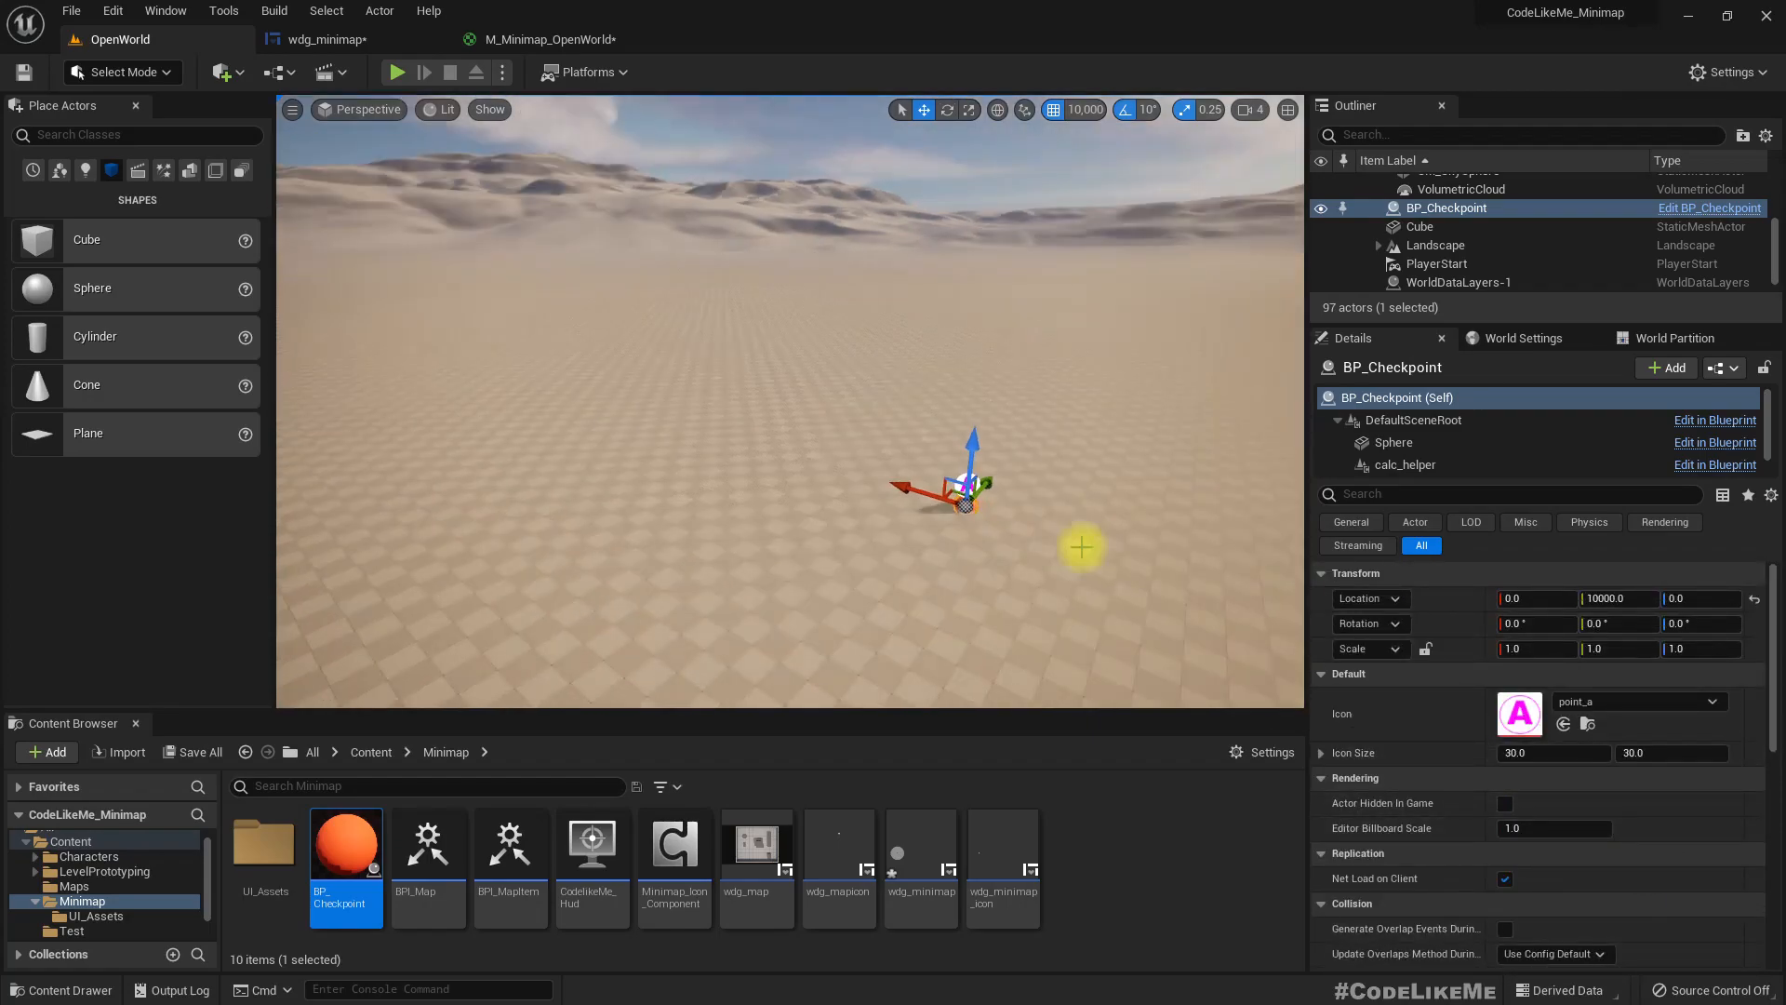
# Play the level full screen, run the character toward BP_Checkpoint while checking its minimap icon, and stop the session
pyautogui.hotkey('alt', 'p')
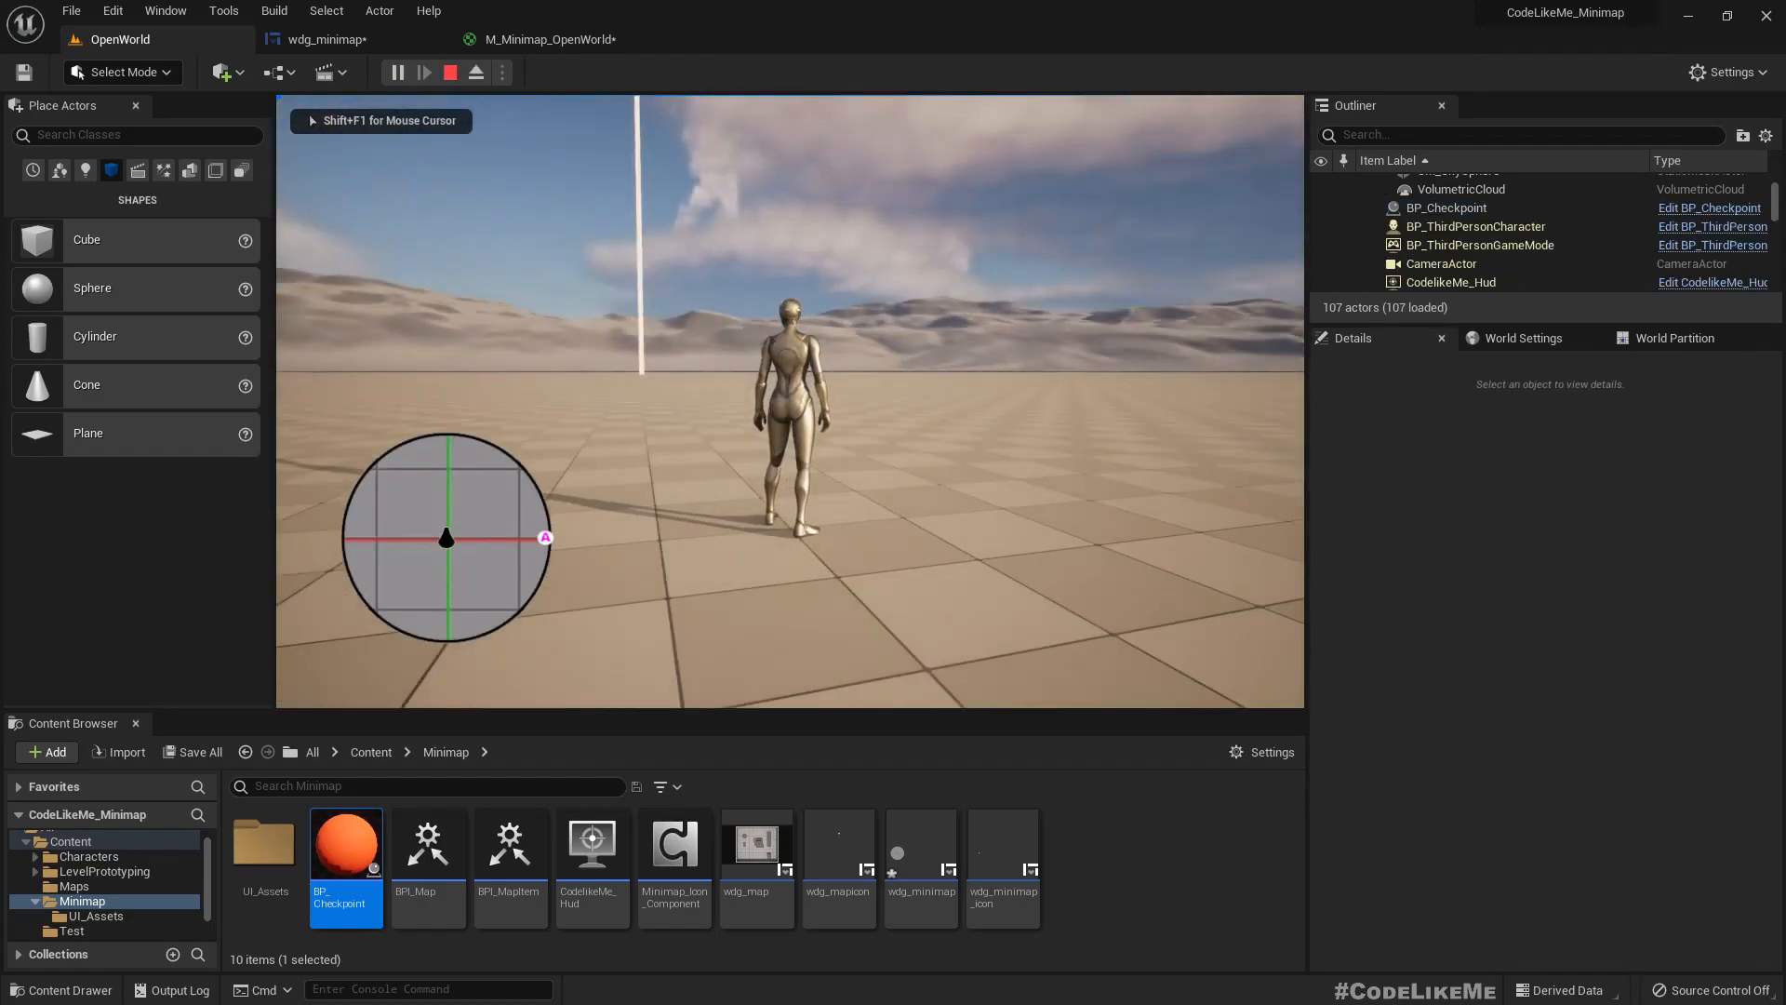
pyautogui.press('F11')
pyautogui.click(893, 502)
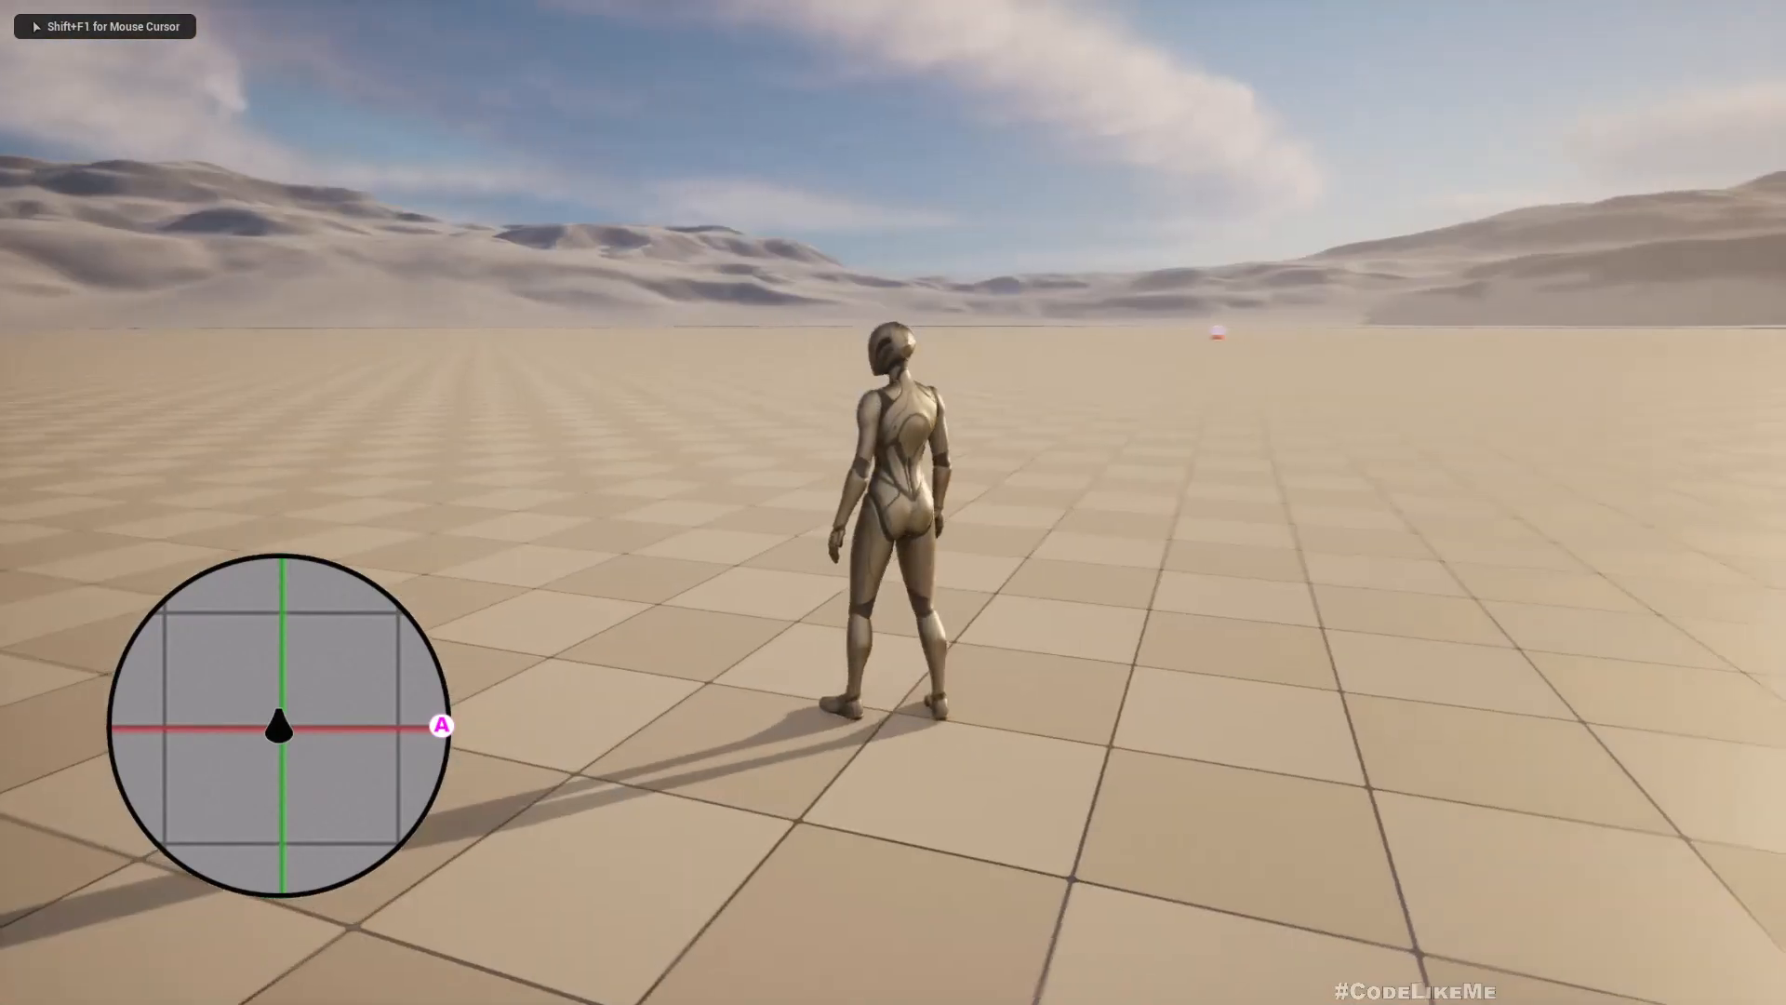
pyautogui.press('w')
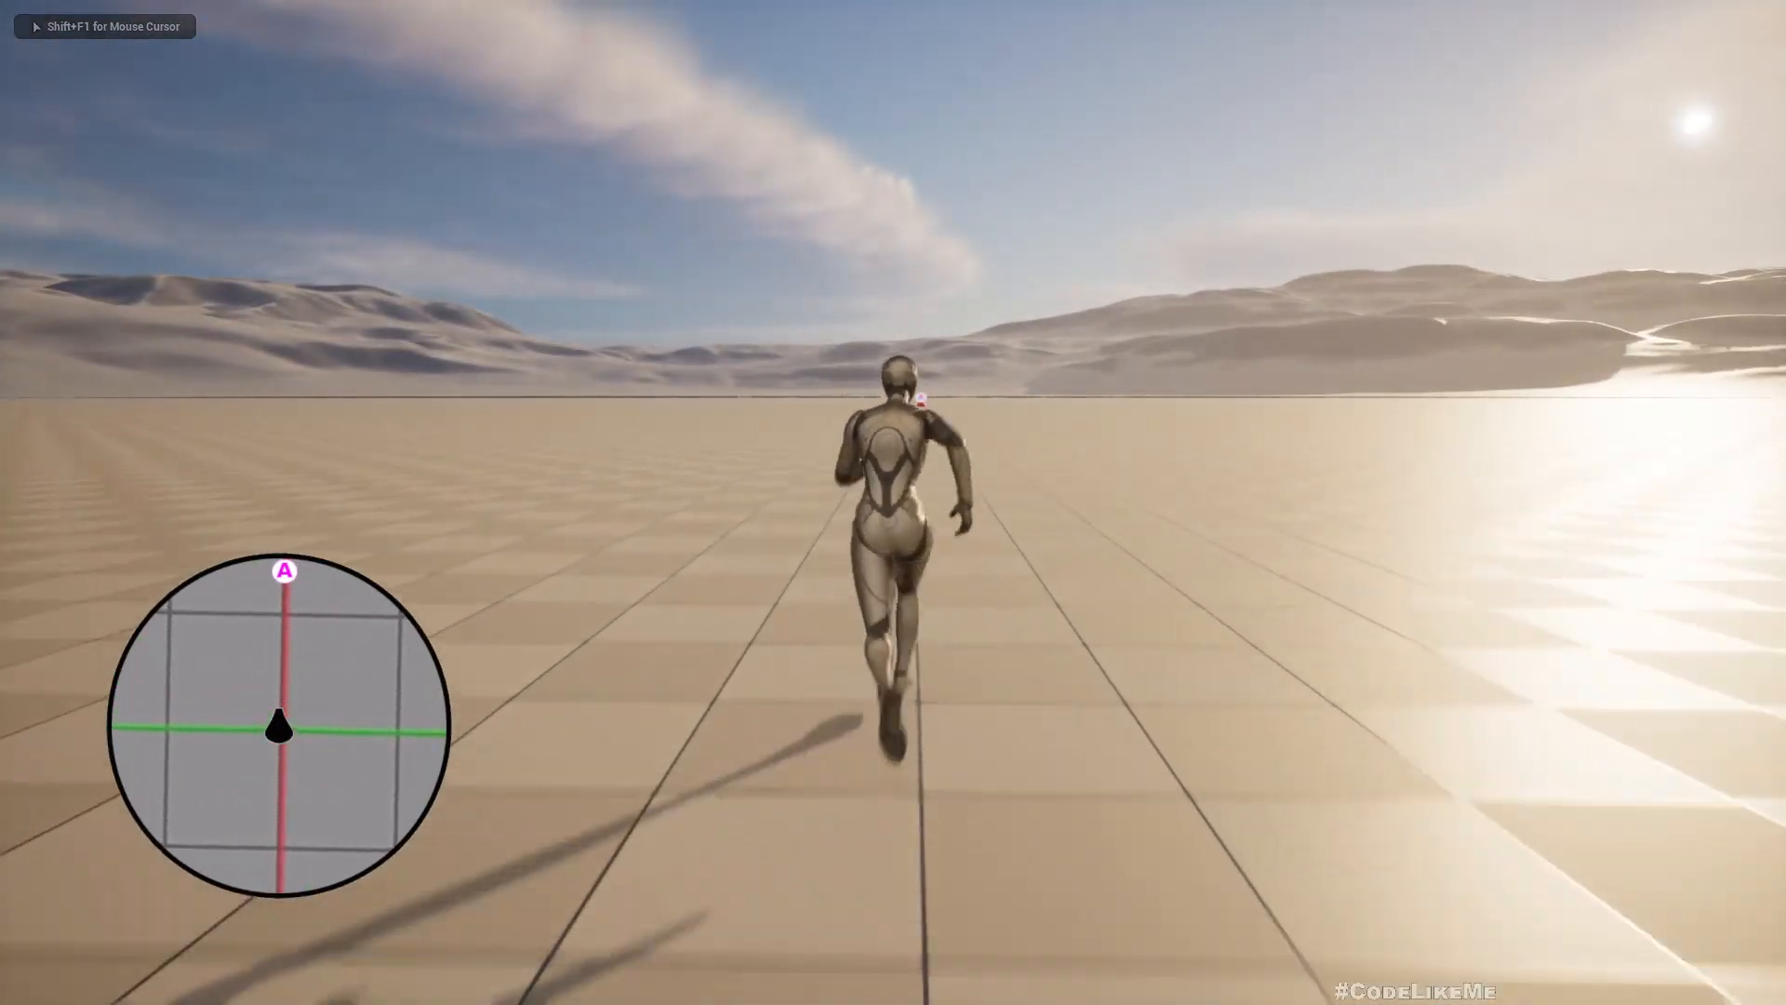
pyautogui.press('Escape')
# Set the position snap size to 1,000 and move BP_Checkpoint along the Y axis to -1000
pyautogui.moveTo(1184, 626); pyautogui.dragTo(1004, 670, button='right')
pyautogui.press('e')
pyautogui.press('q')
pyautogui.moveTo(1312, 578)
pyautogui.mouseDown(button='right')
pyautogui.moveTo(1339, 572)
pyautogui.moveTo(1312, 578)
pyautogui.mouseUp(button='right')
pyautogui.press('a')
pyautogui.press('F11')
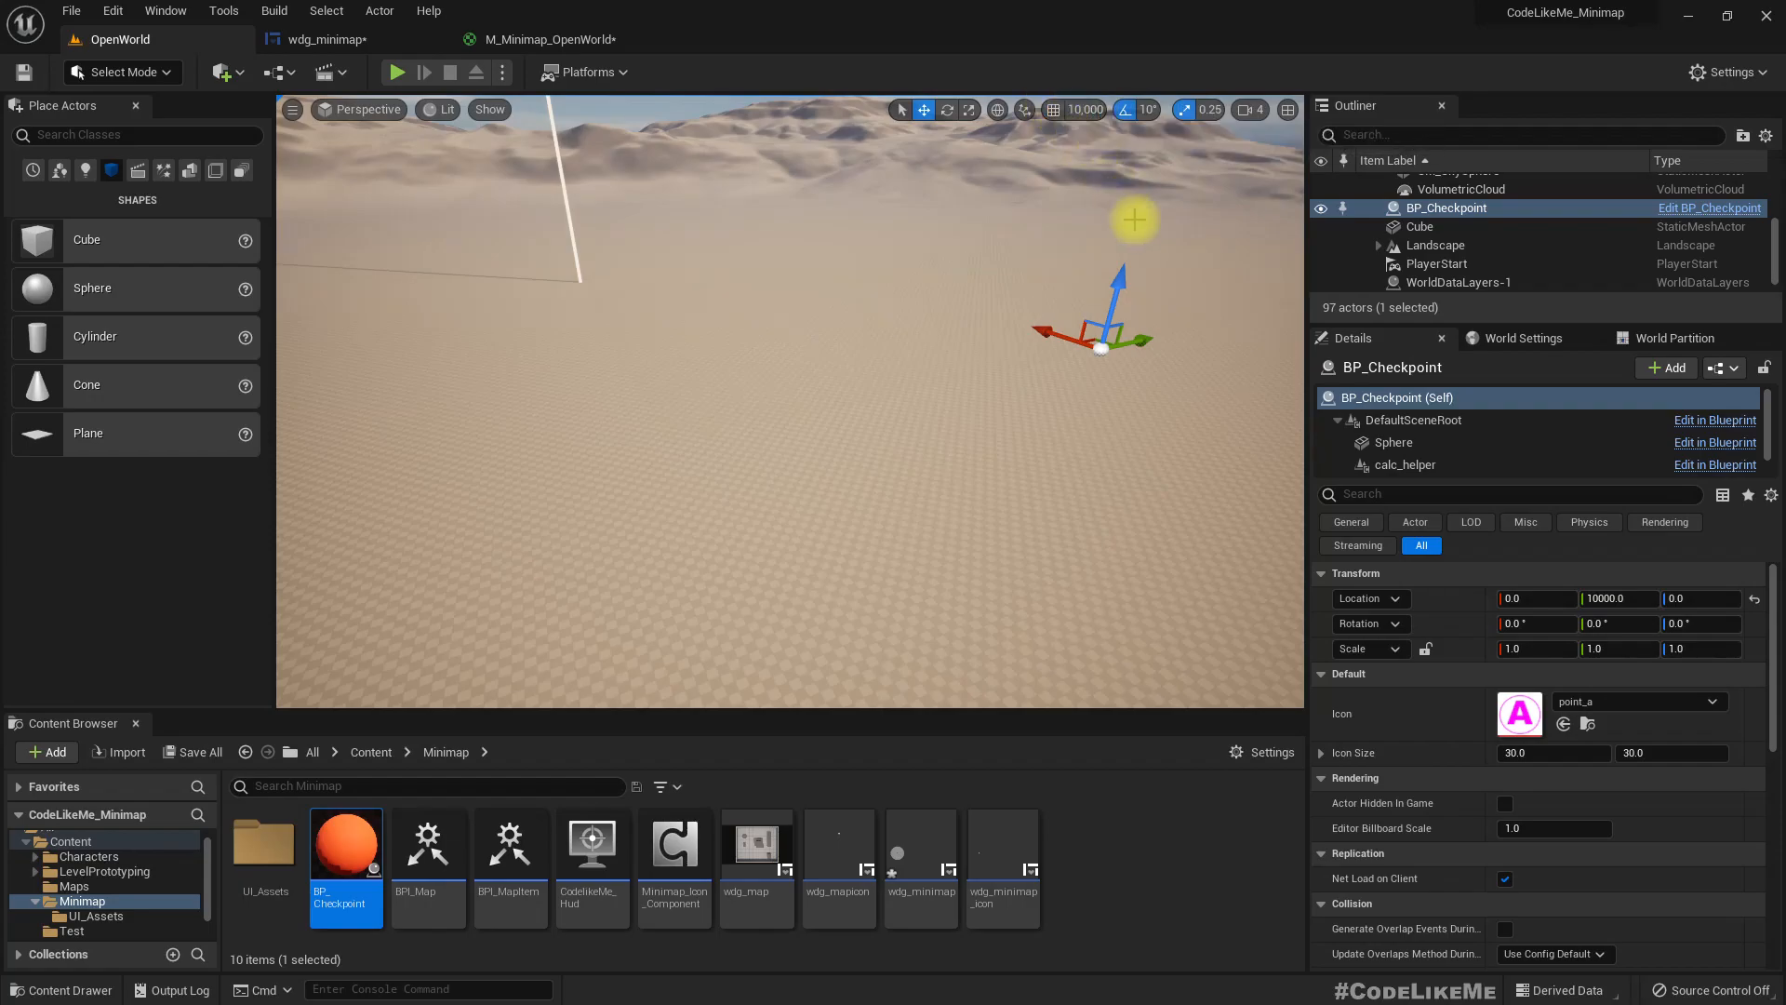
pyautogui.click(1079, 109)
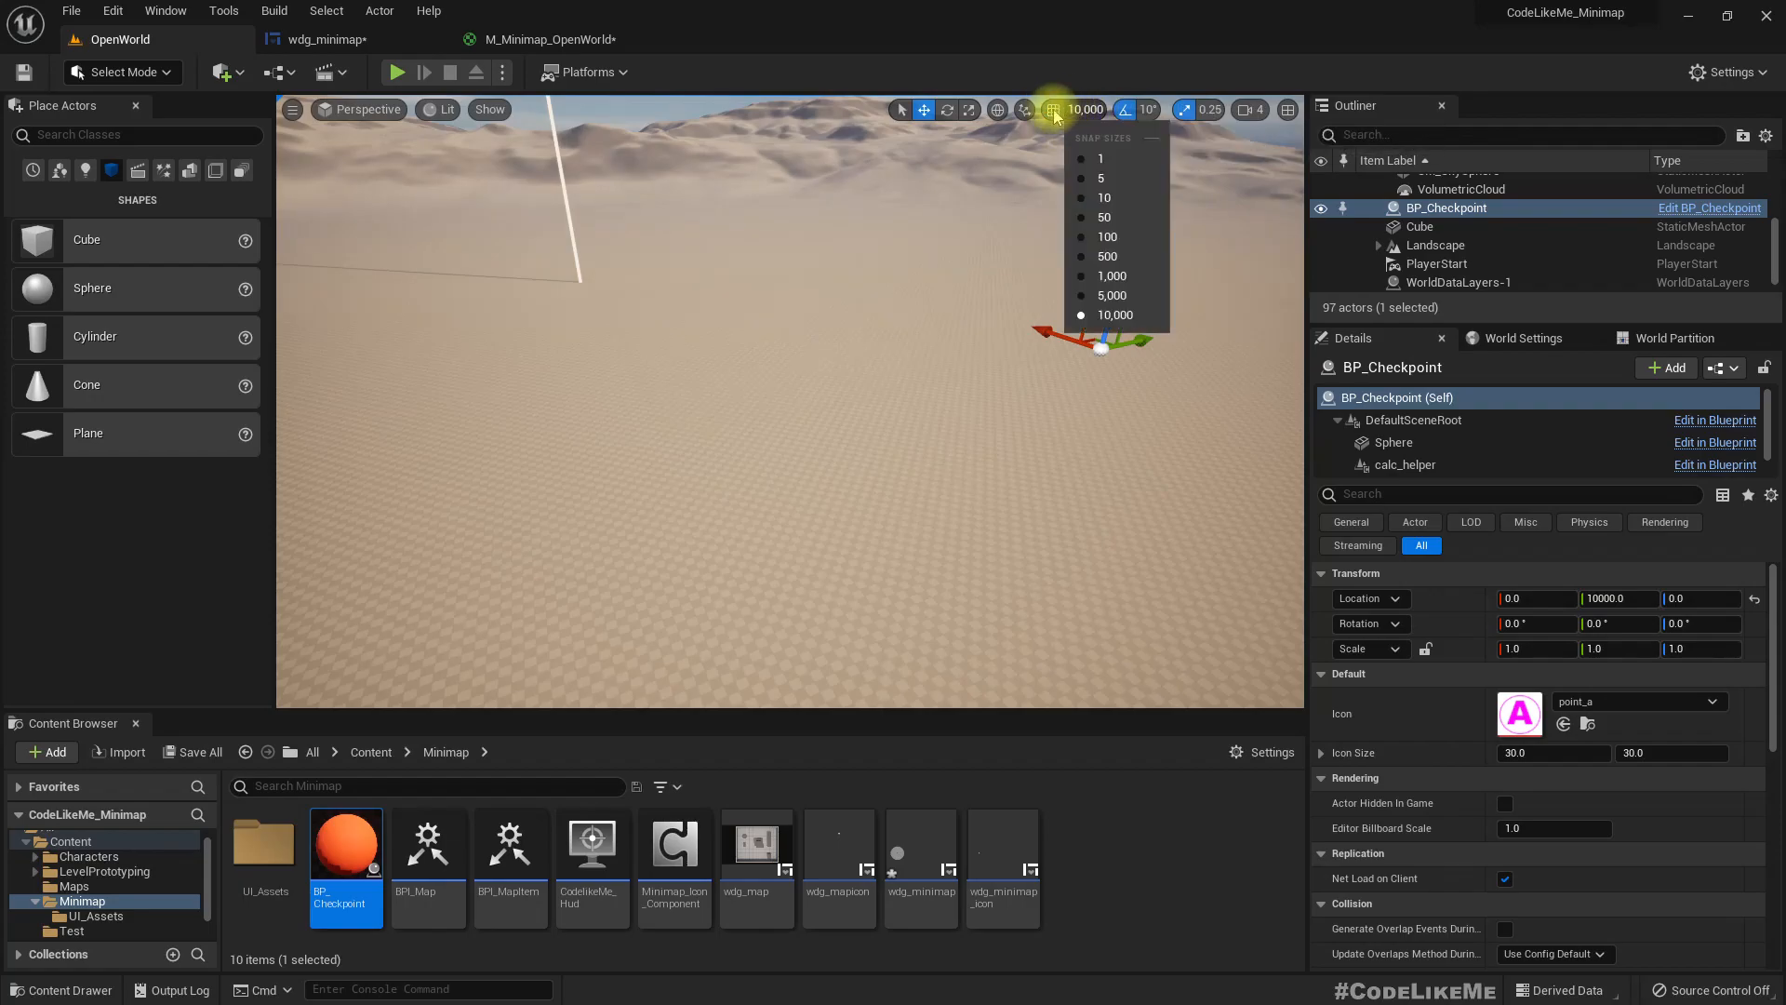
pyautogui.click(1114, 275)
pyautogui.moveTo(1143, 339); pyautogui.dragTo(986, 374)
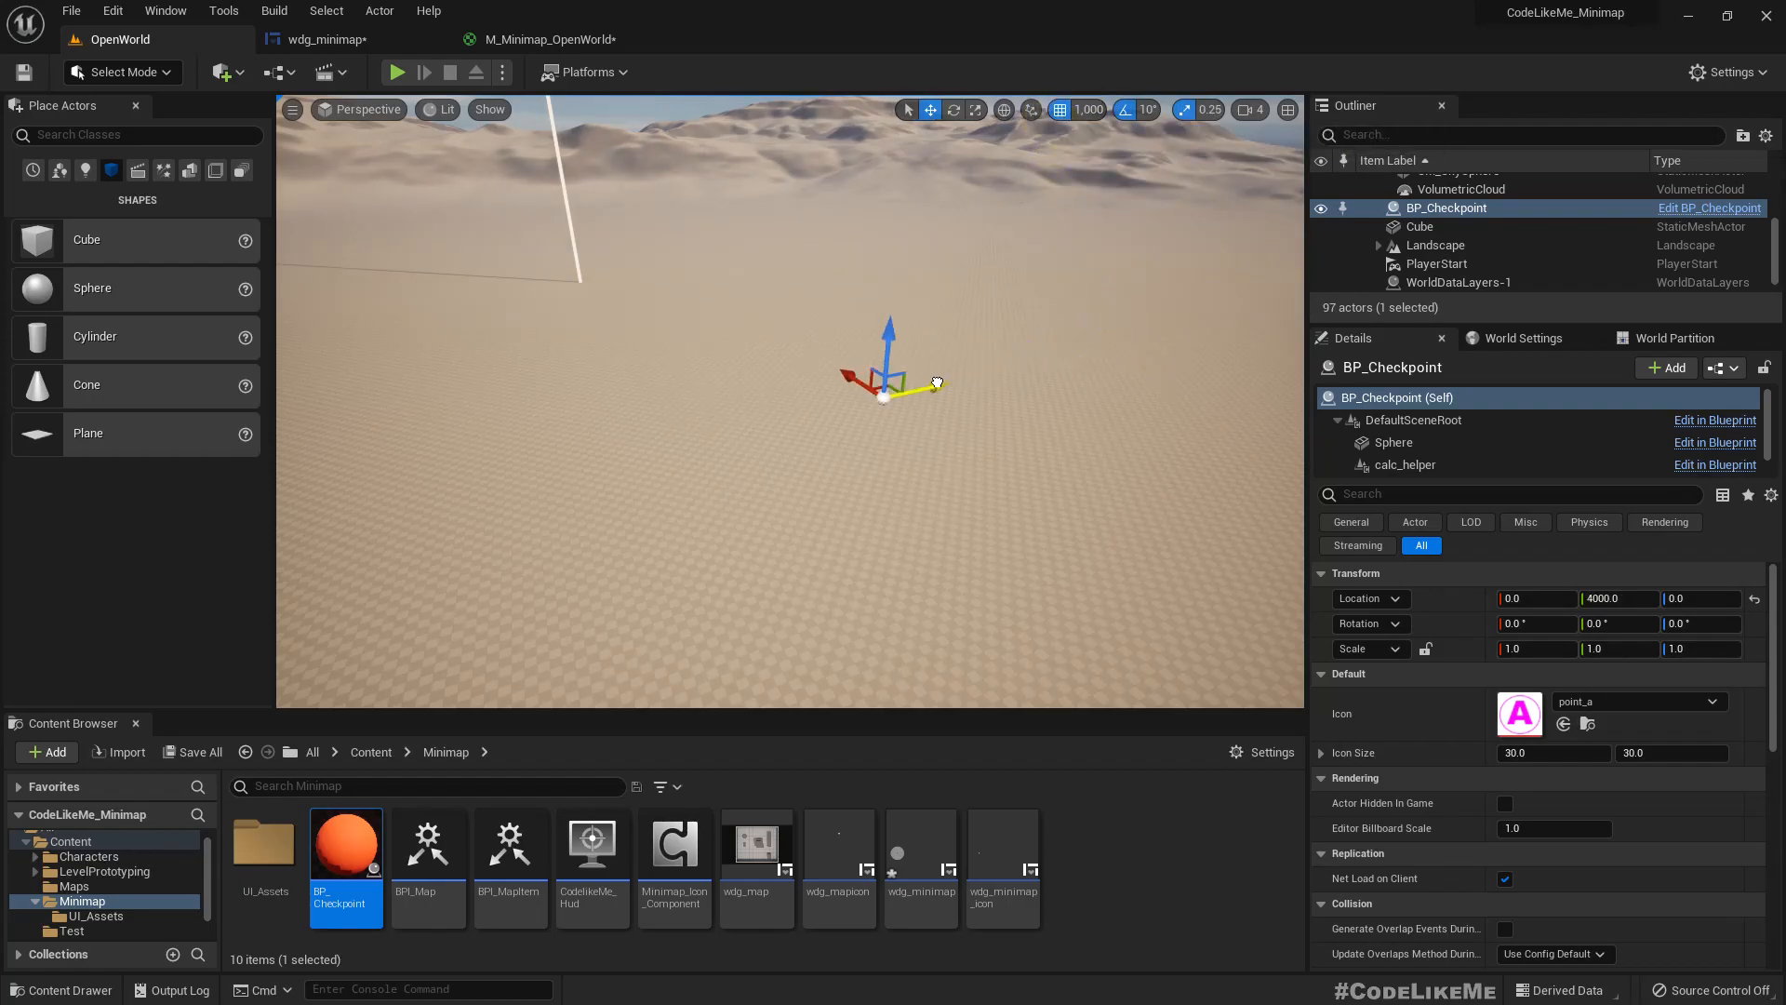
pyautogui.moveTo(758, 410); pyautogui.dragTo(664, 423)
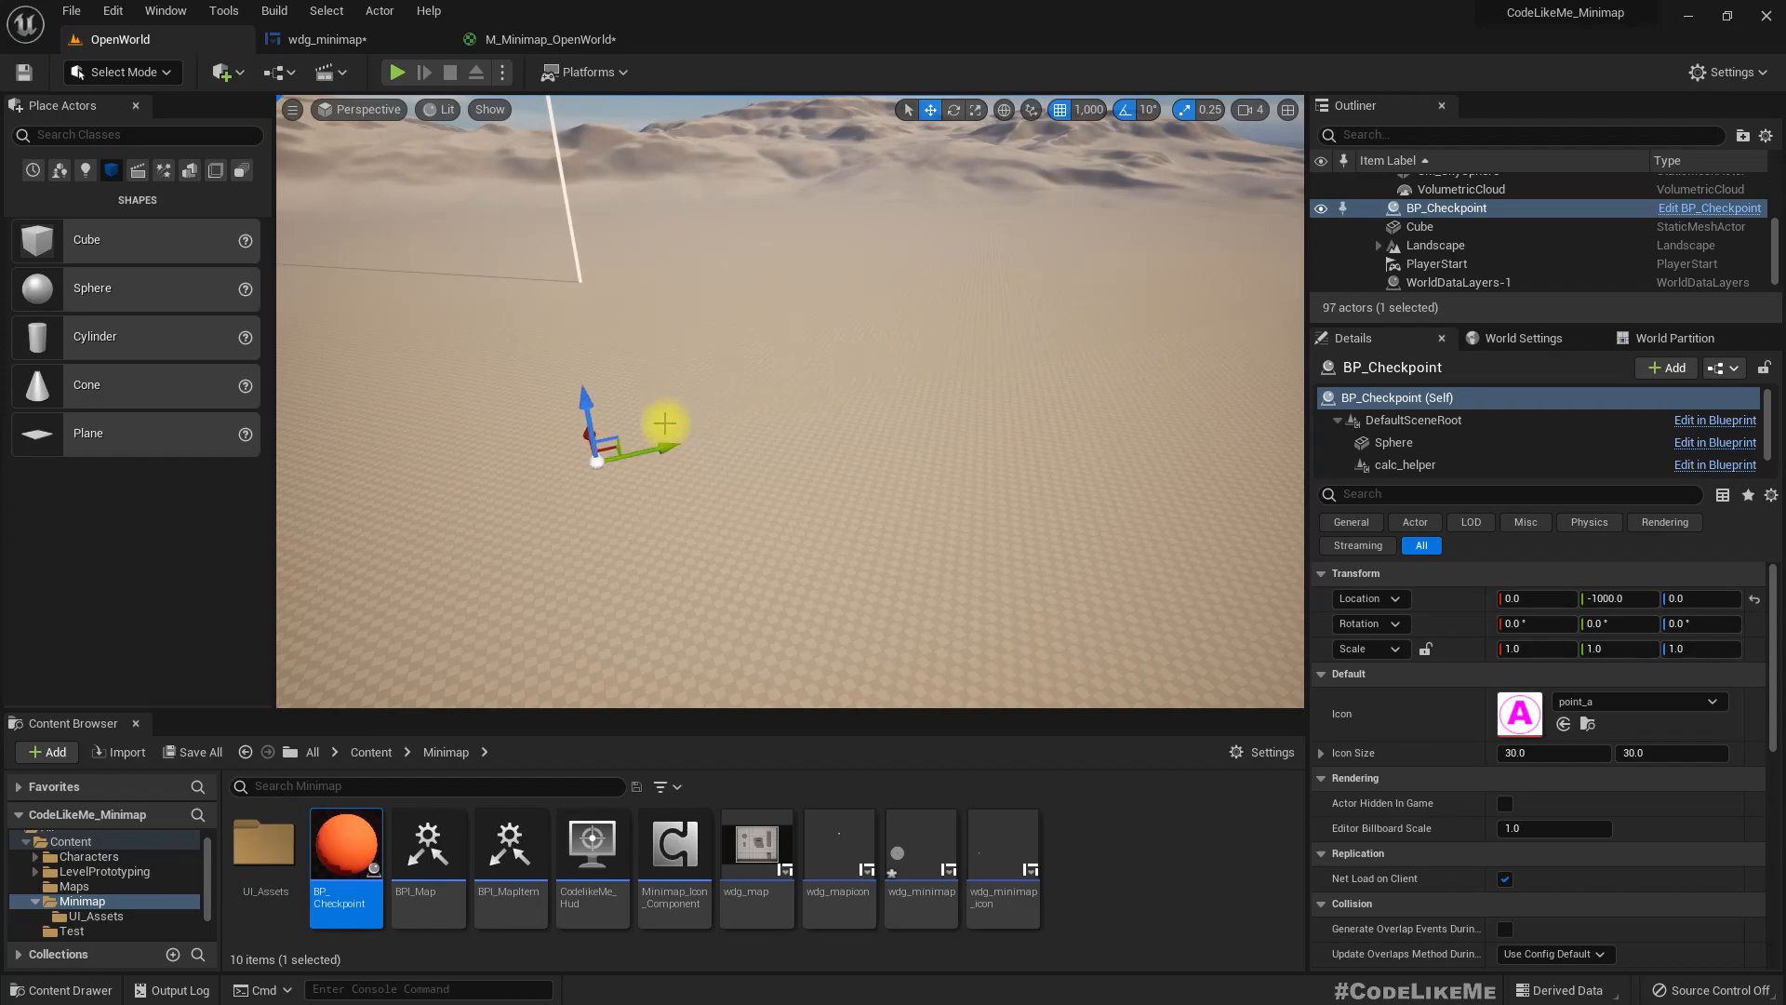
# Play the OpenWorld level, run the character around BP_Checkpoint while comparing its minimap icon with its actual position, and stop the session
pyautogui.hotkey('alt', 'p')
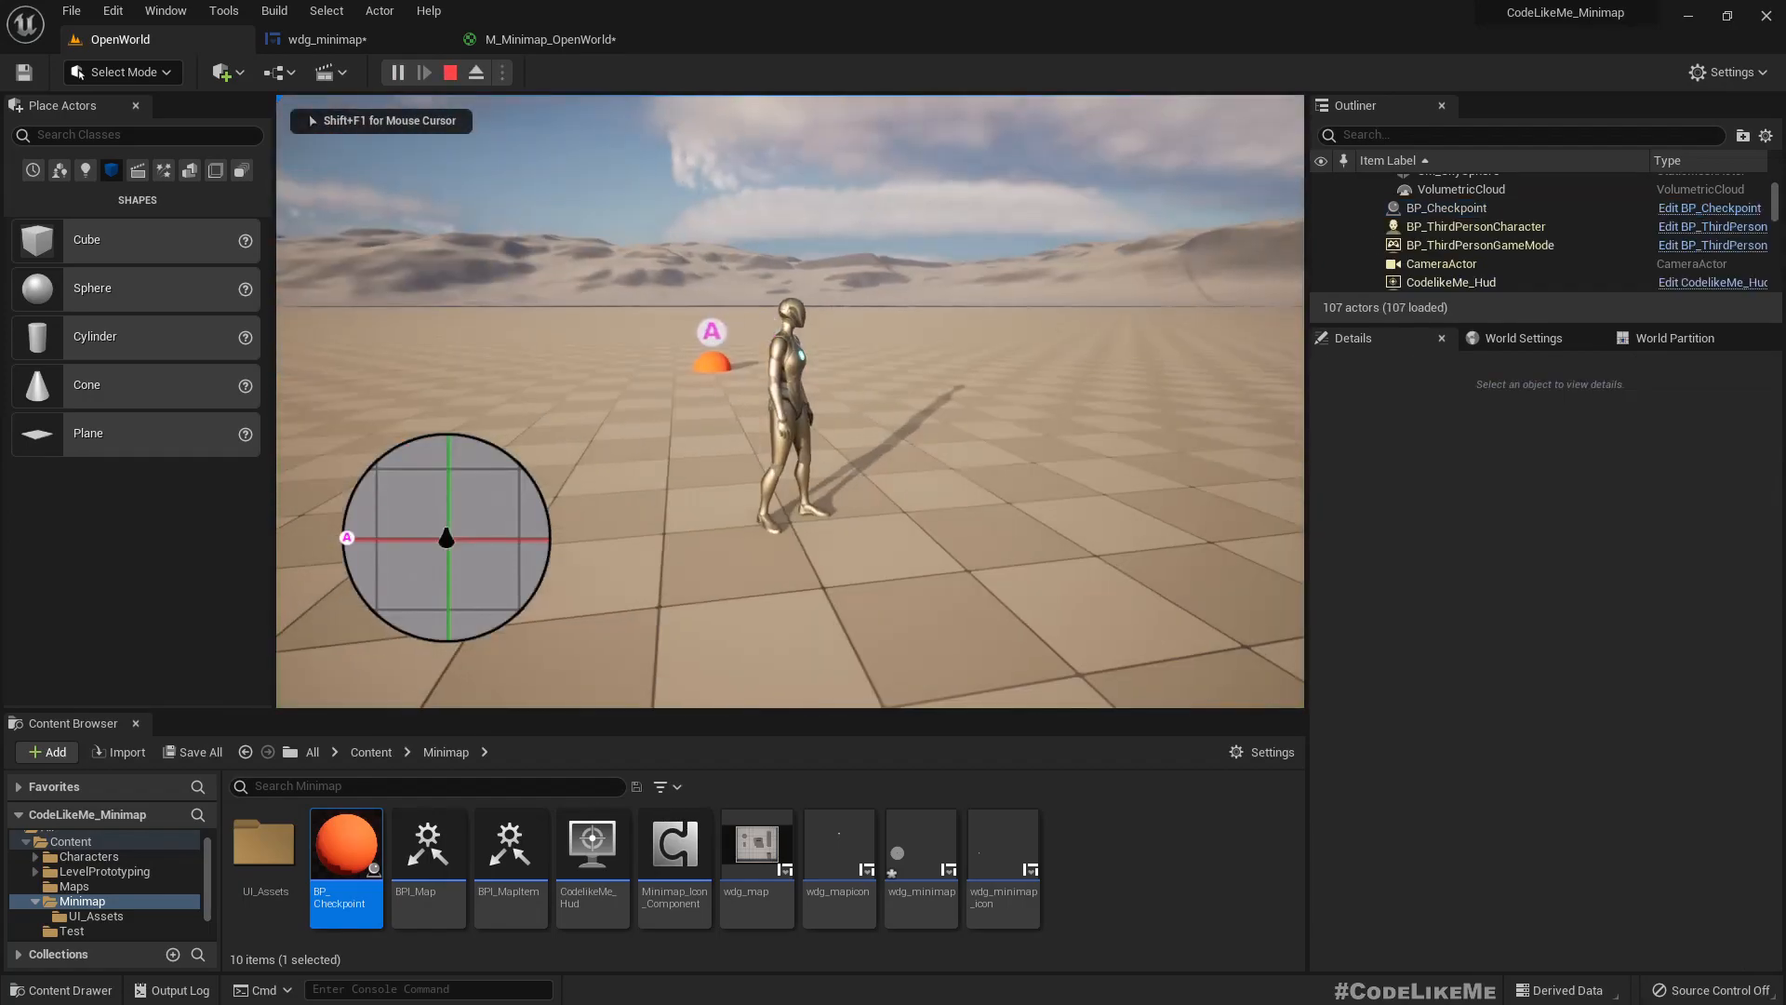
pyautogui.press('w')
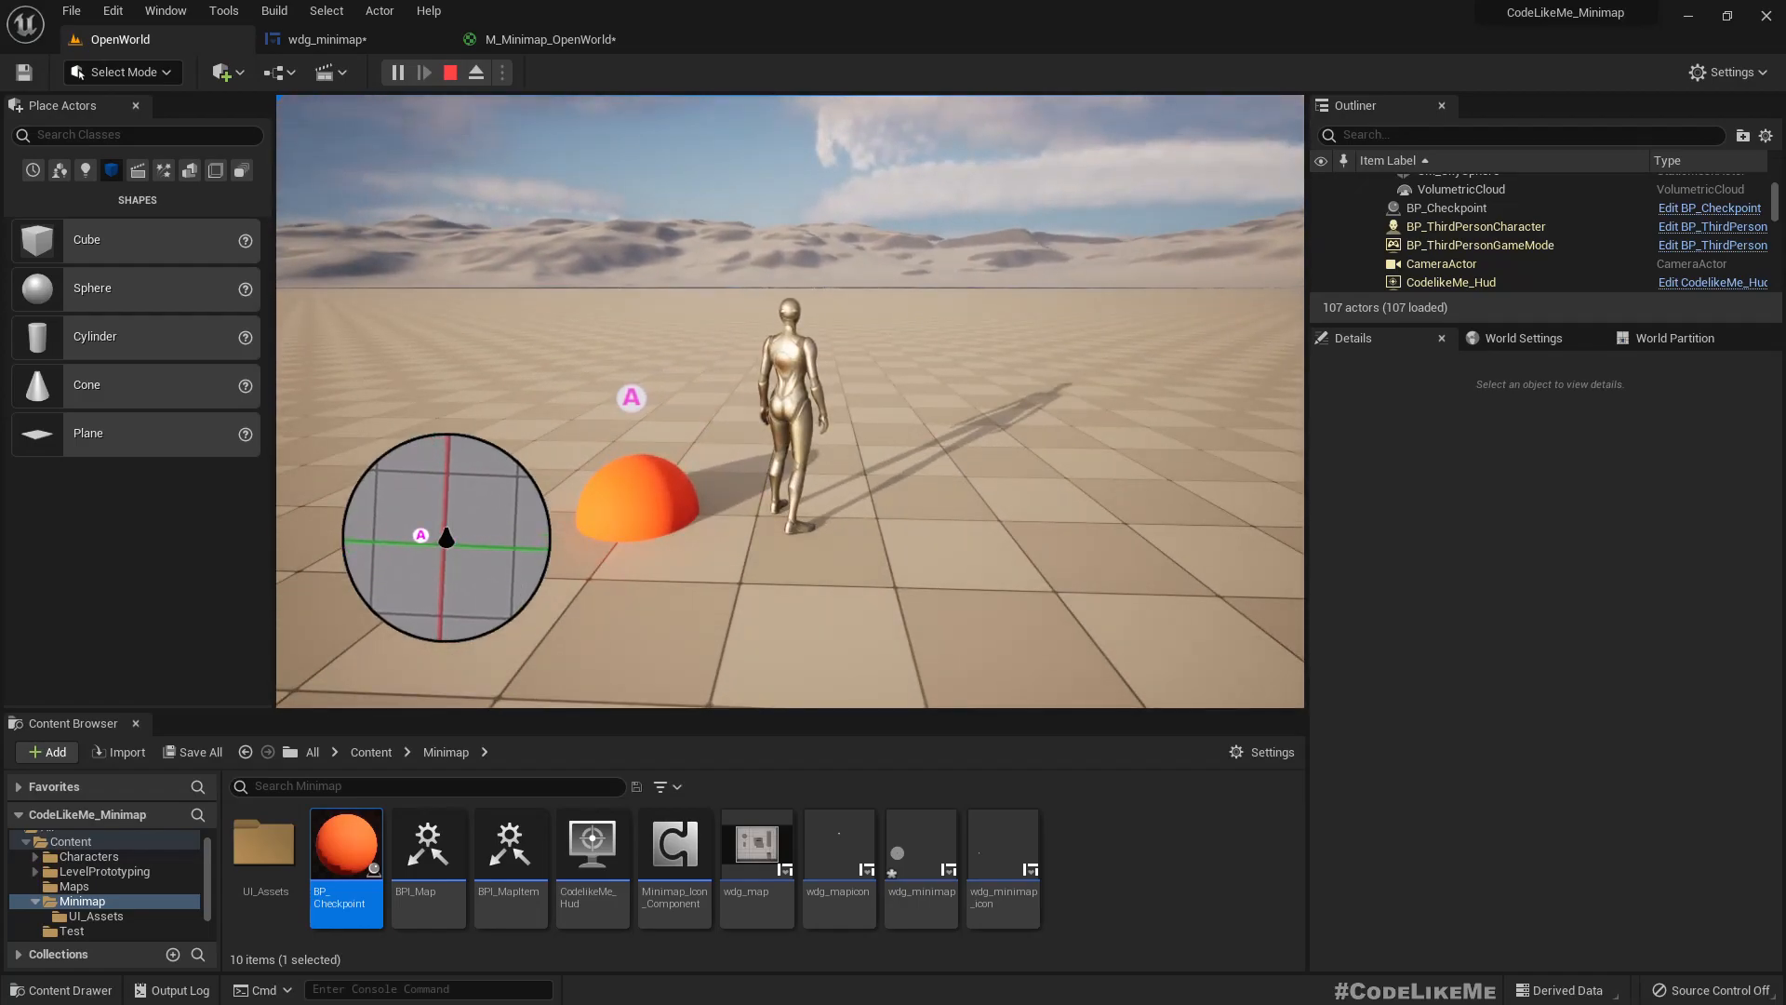
pyautogui.press('w')
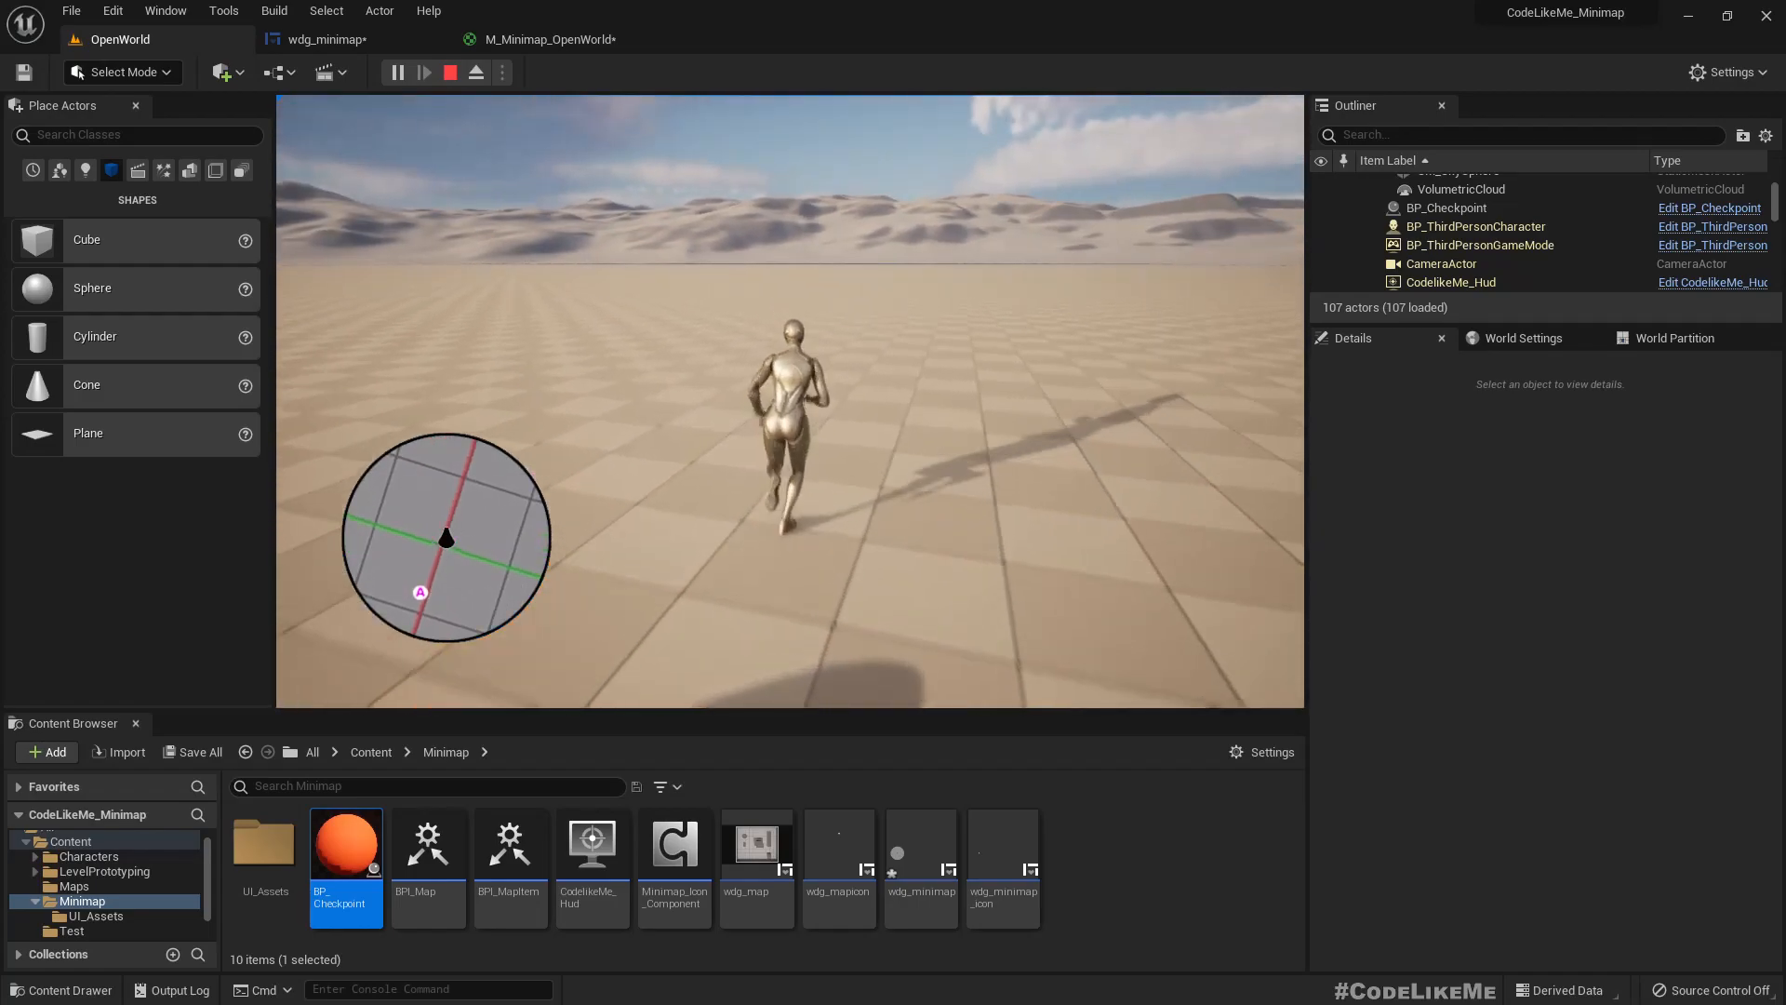
pyautogui.press('w')
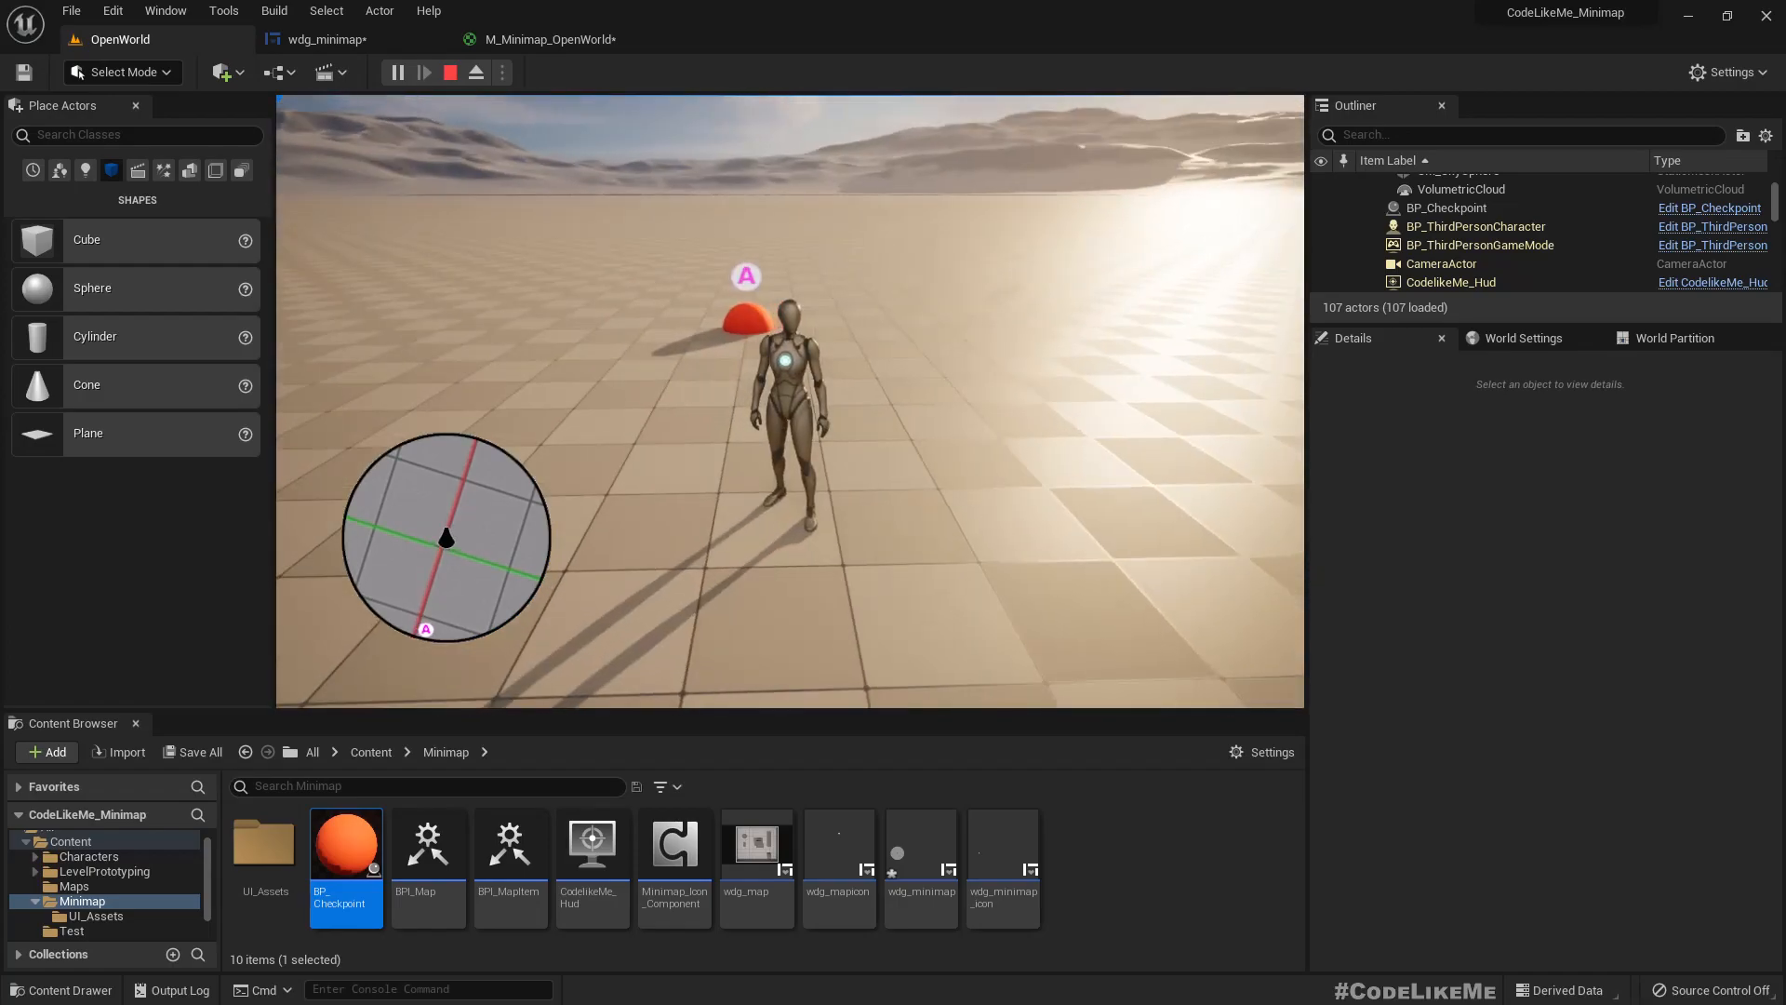
pyautogui.press('w')
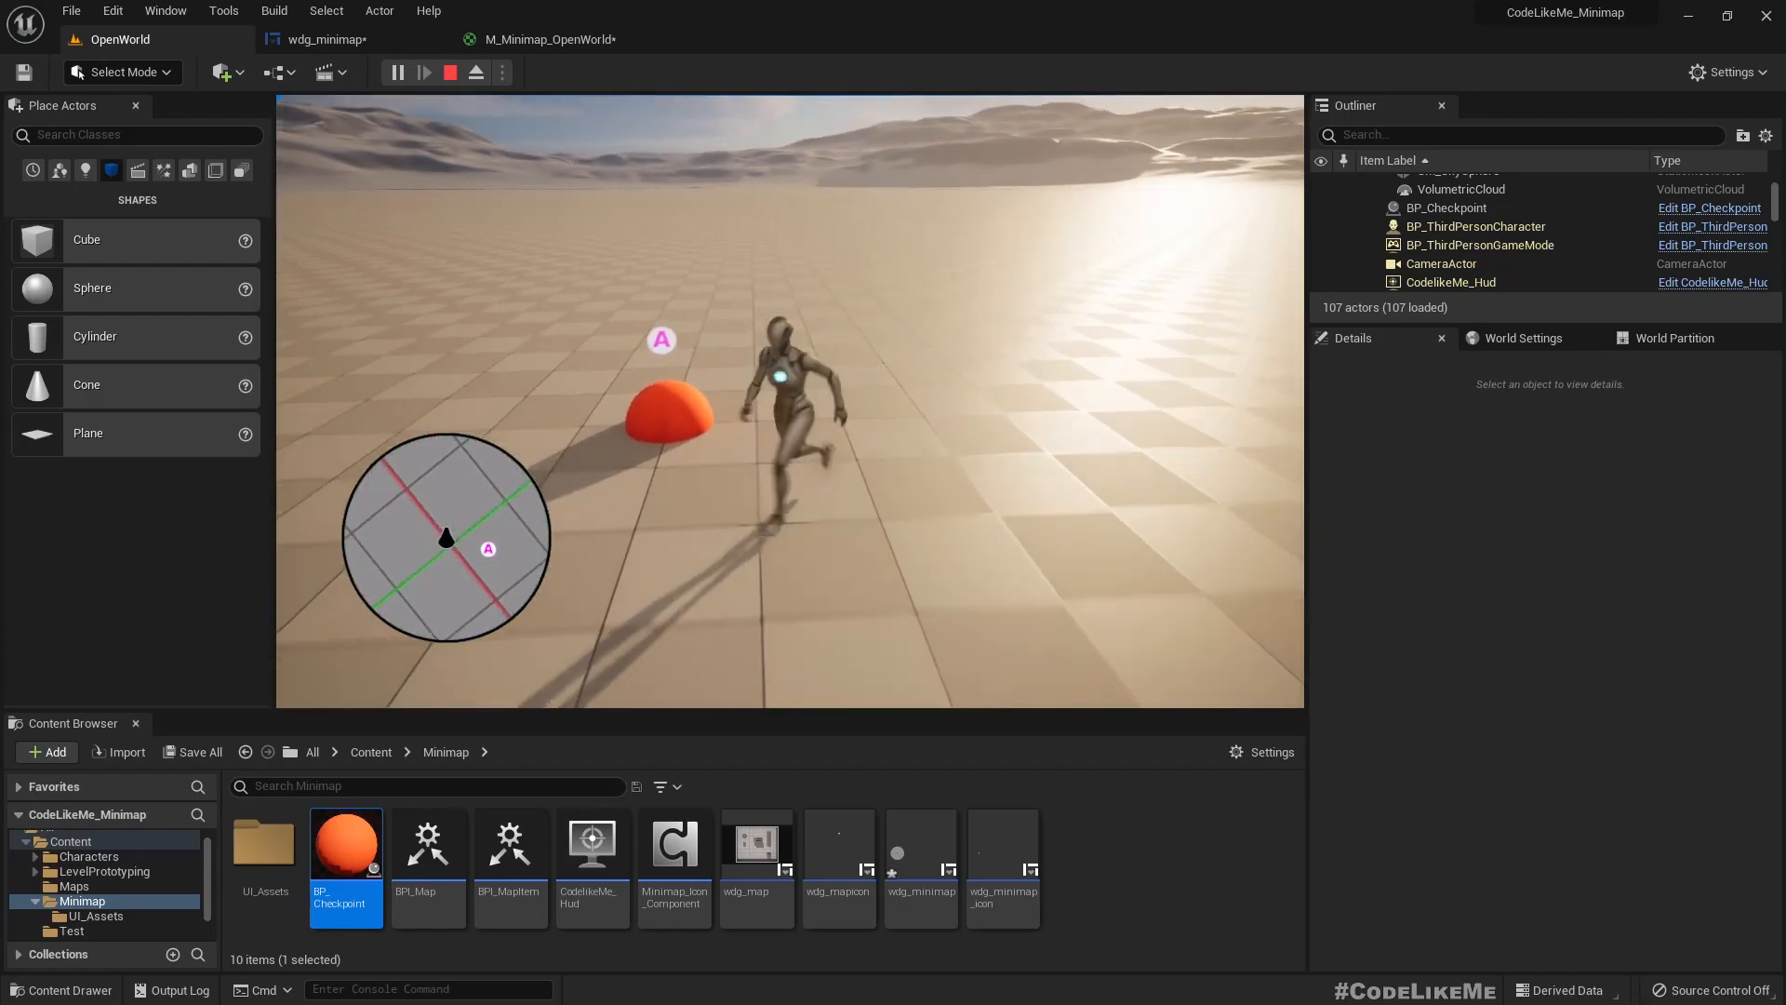
pyautogui.press('s')
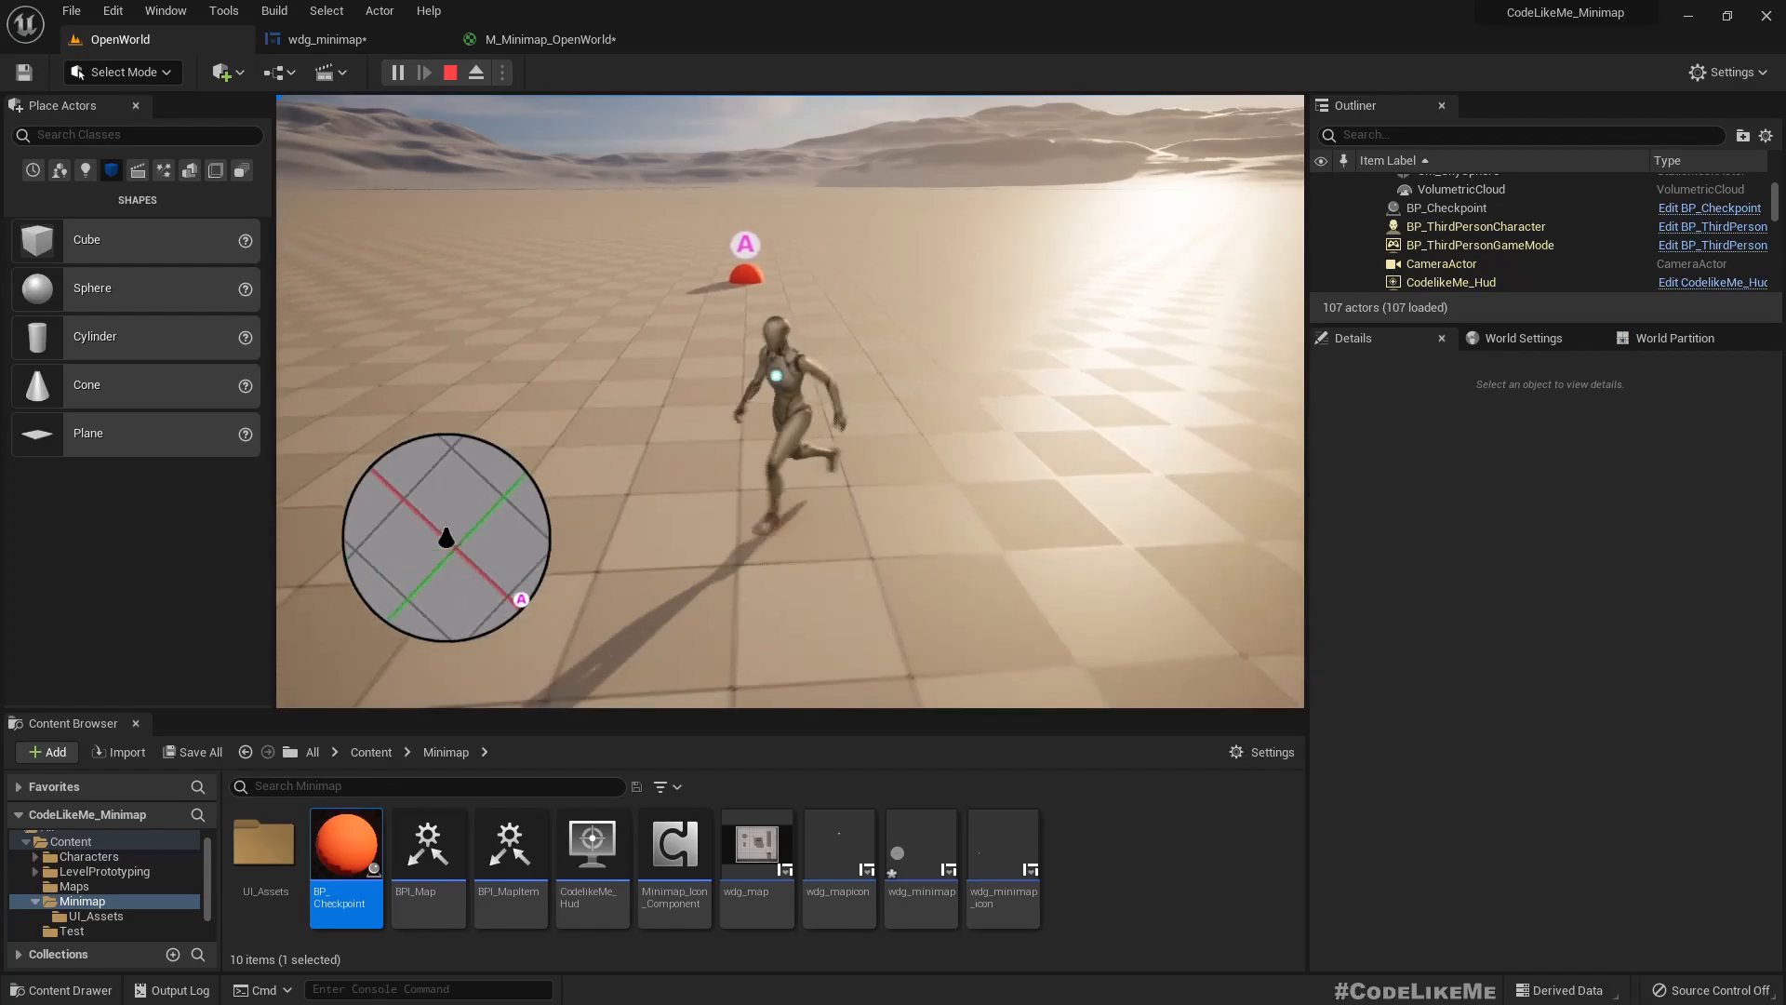
pyautogui.press('w')
pyautogui.press('w')
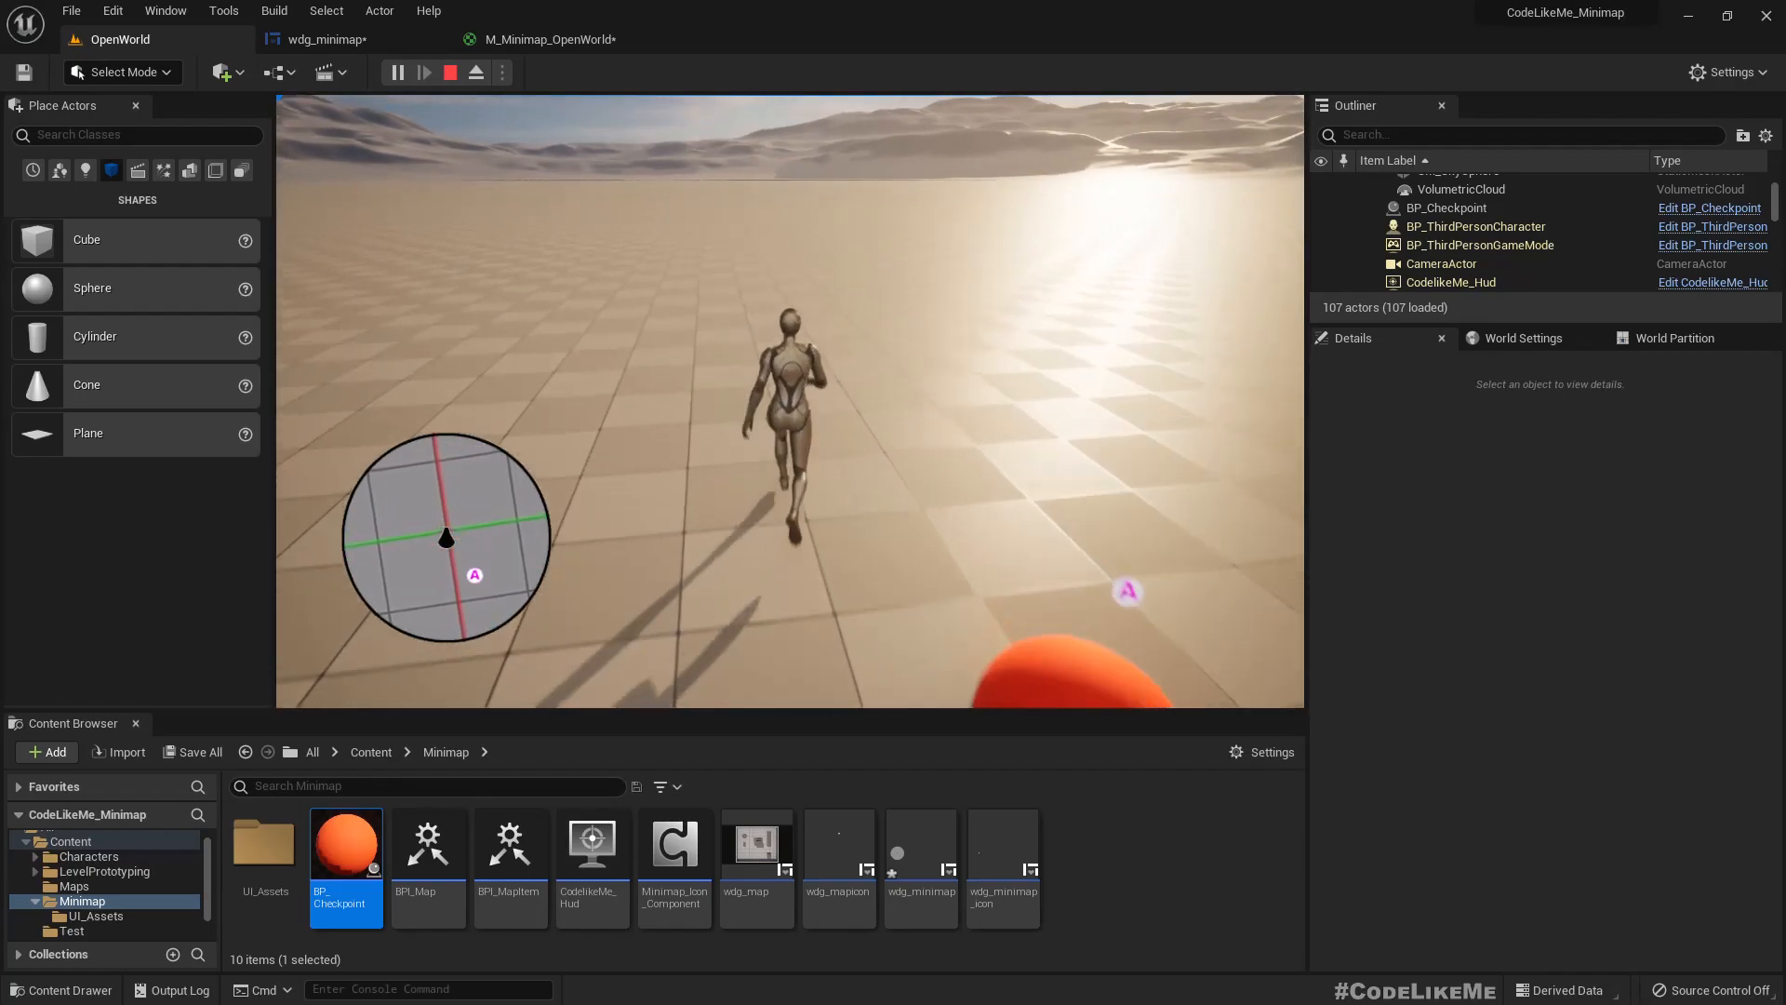
pyautogui.press('Escape')
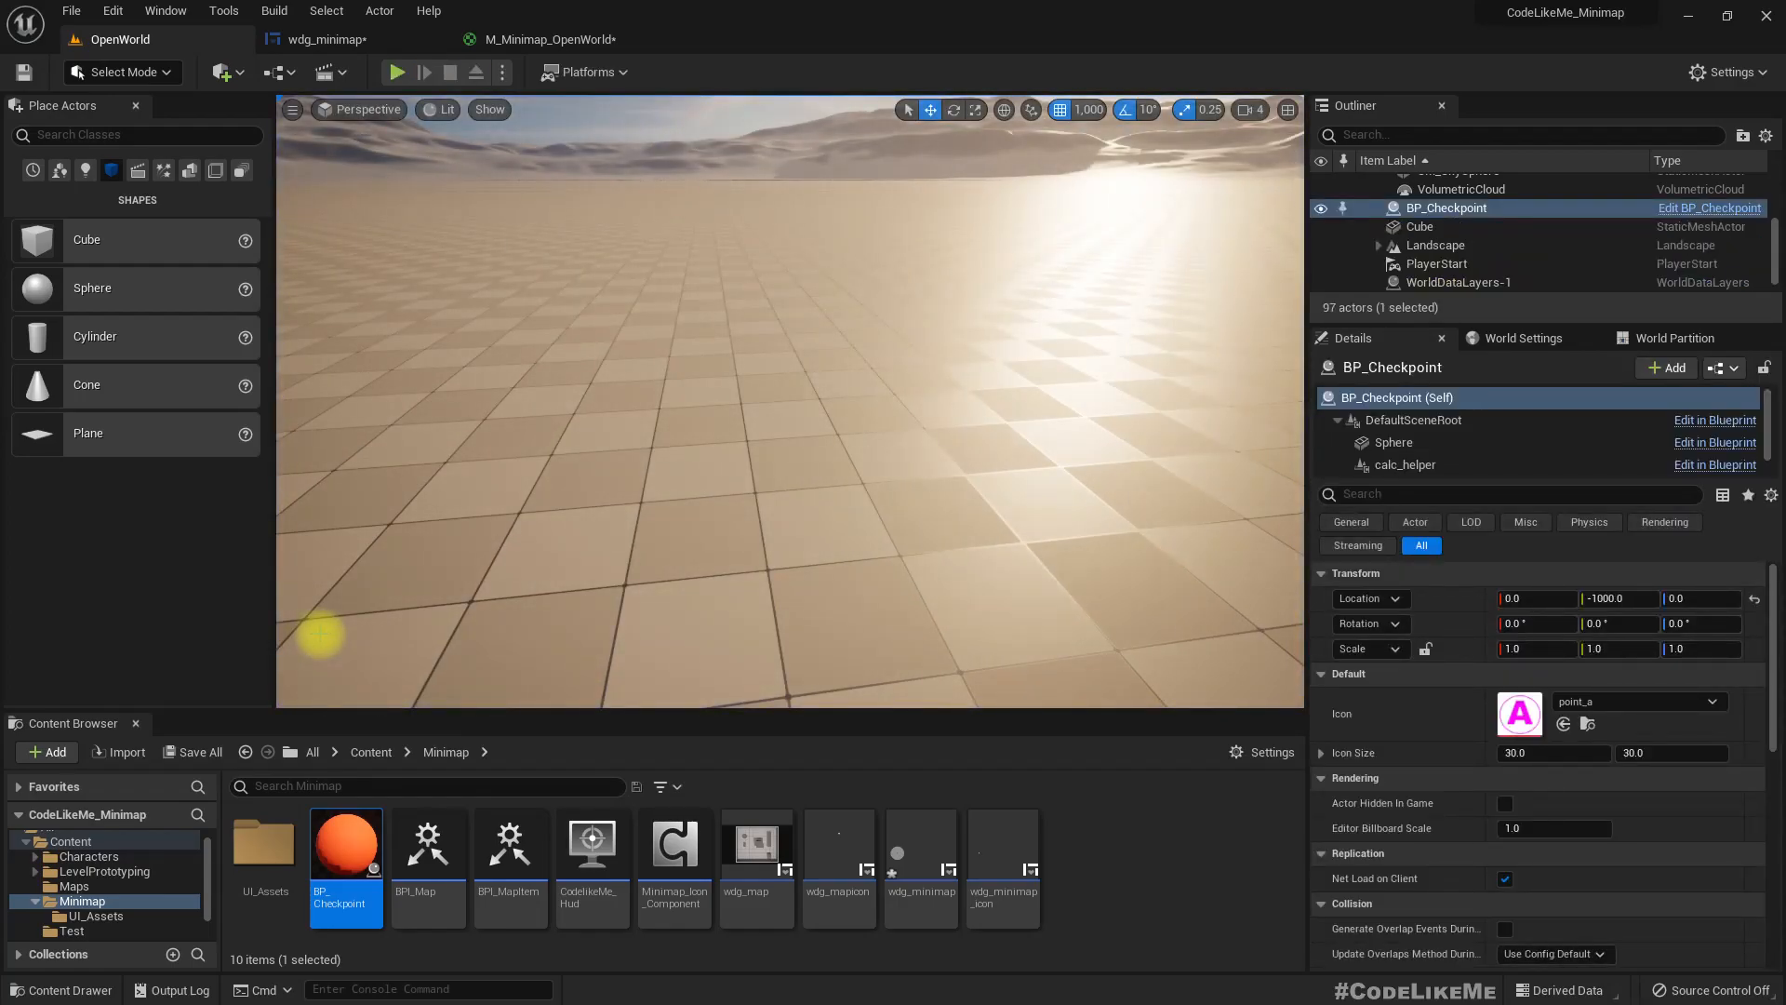
# Open the Update Icon Position function of BP_Checkpoint and follow its Update Icon Location call into the wdg_minimap_icon event graph
pyautogui.press('f')
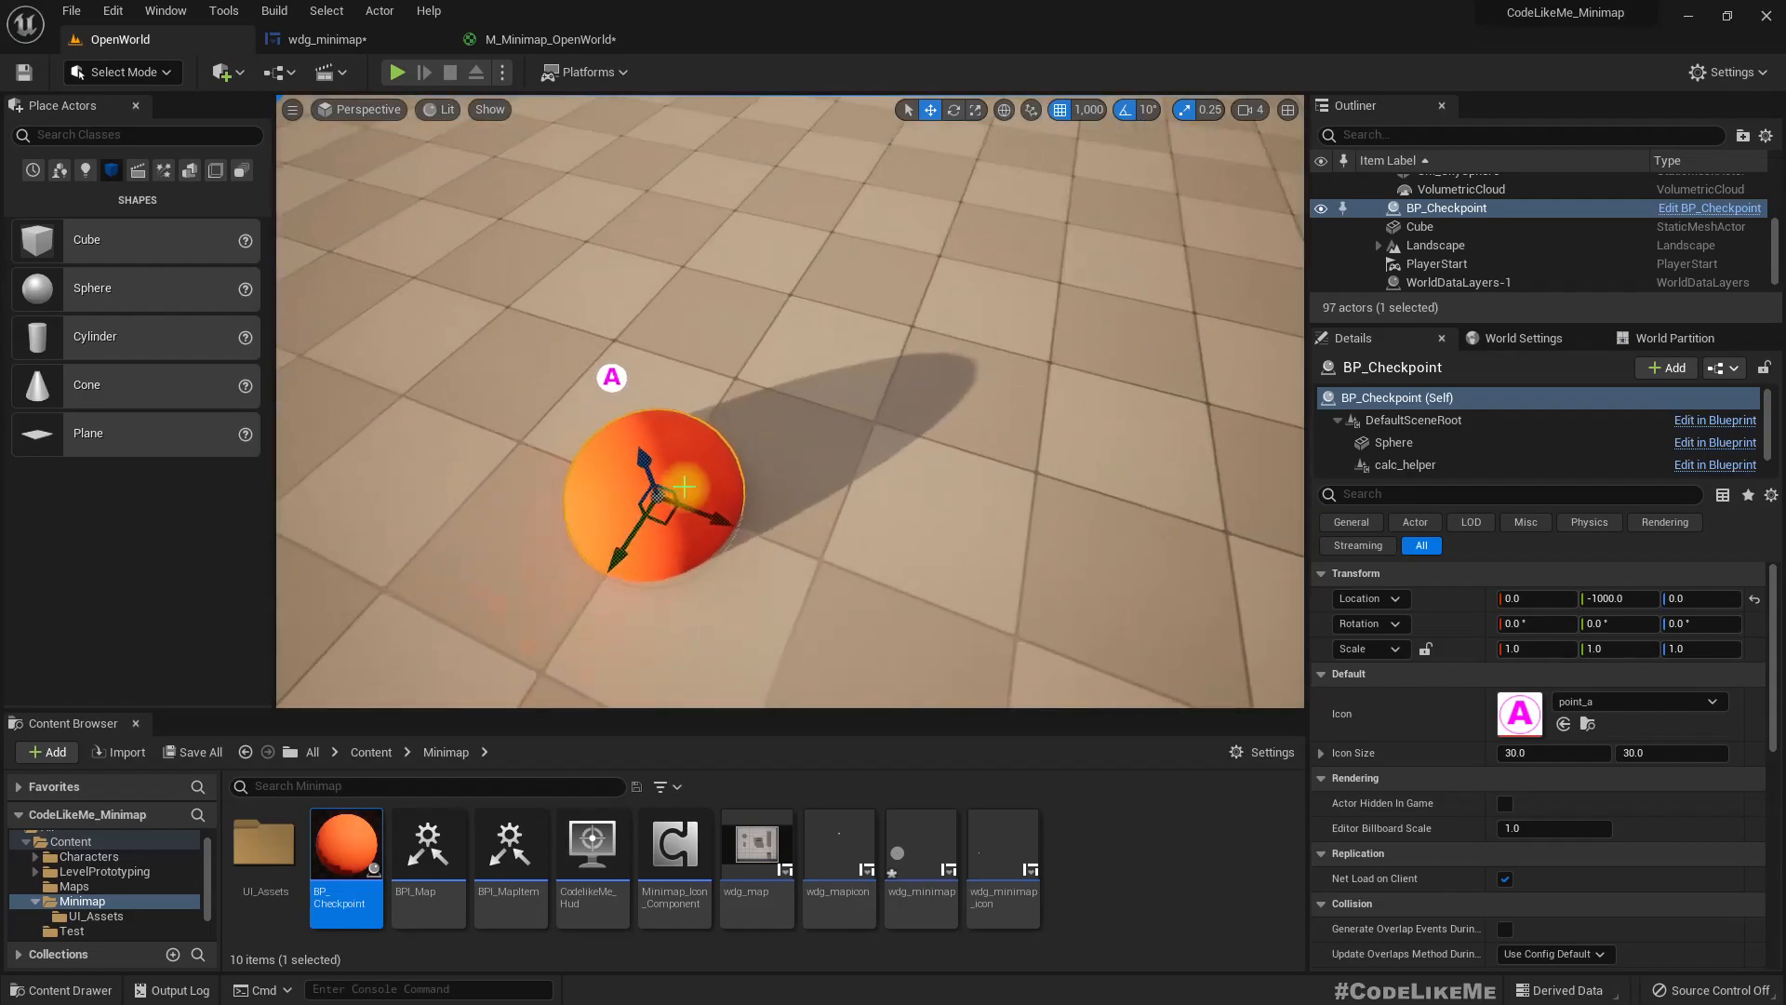
pyautogui.scroll(-5, 684, 486)
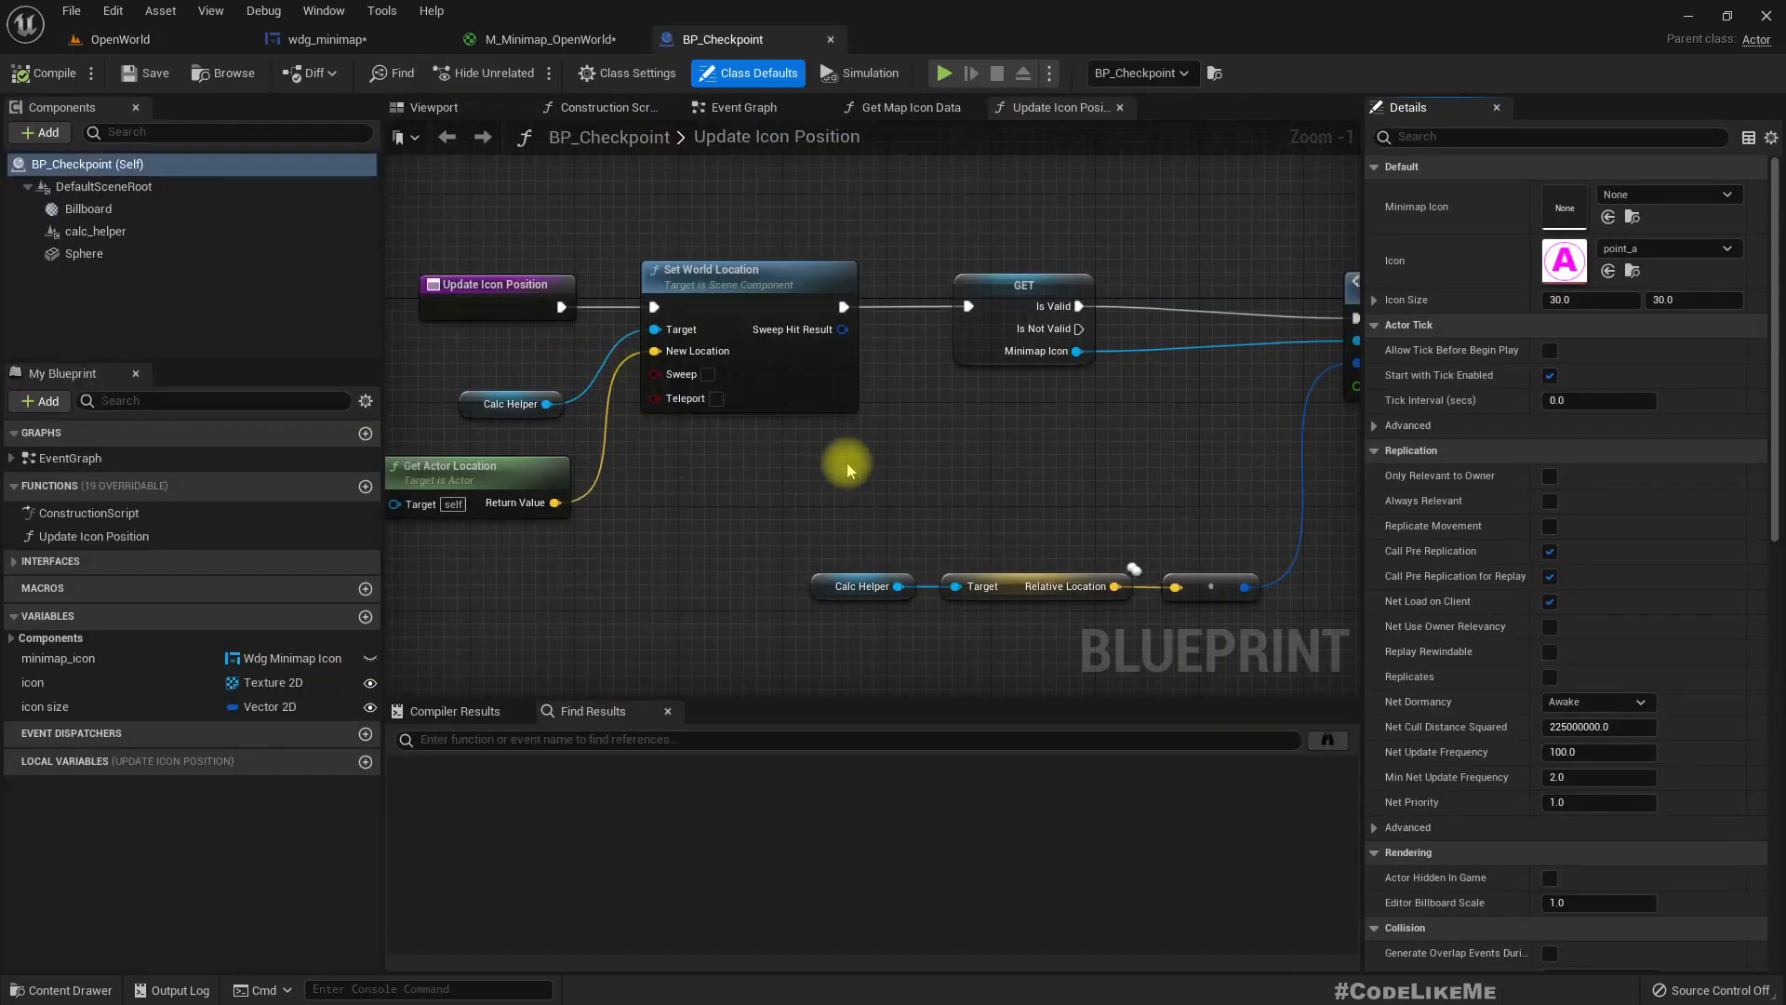
pyautogui.moveTo(847, 470); pyautogui.dragTo(724, 447, button='right')
pyautogui.click(1230, 329)
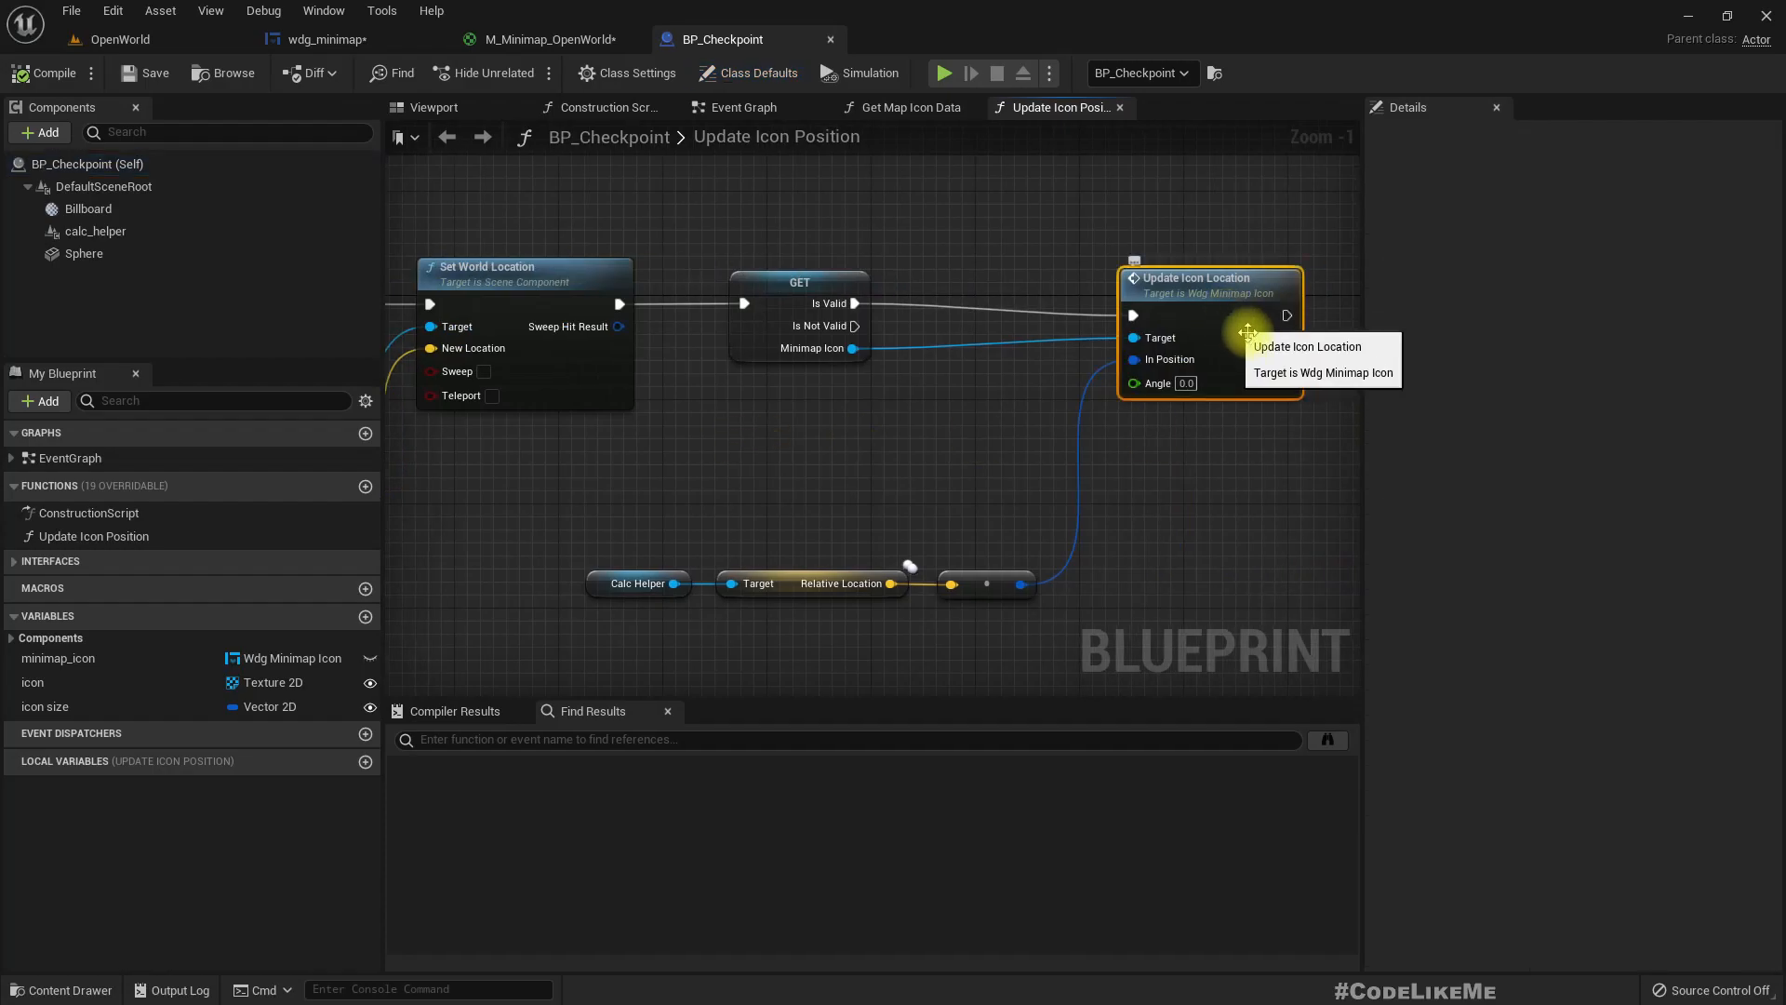
pyautogui.doubleClick(1230, 330)
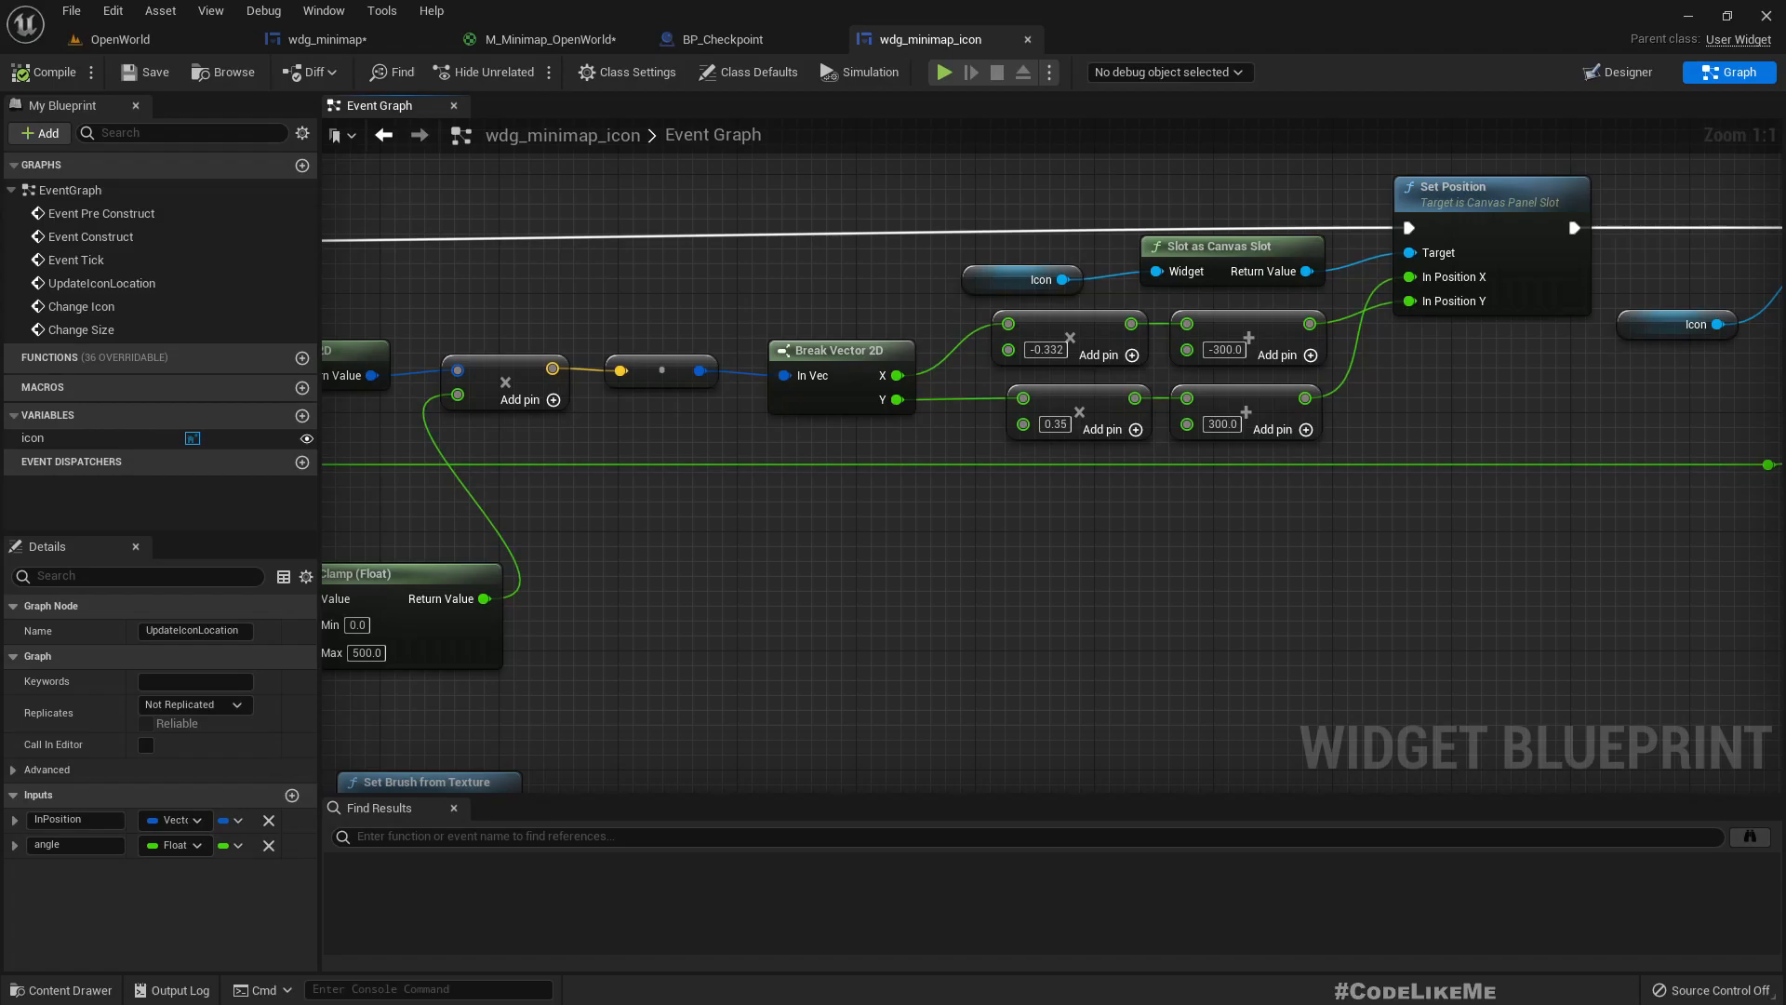
# In the UpdateIconLocation graph, set the X multiplier to -0.01024, the Y multiplier to 0.01024 and the Clamp maximum to 40000
pyautogui.scroll(-5, 427, 199)
pyautogui.scroll(5, 623, 438)
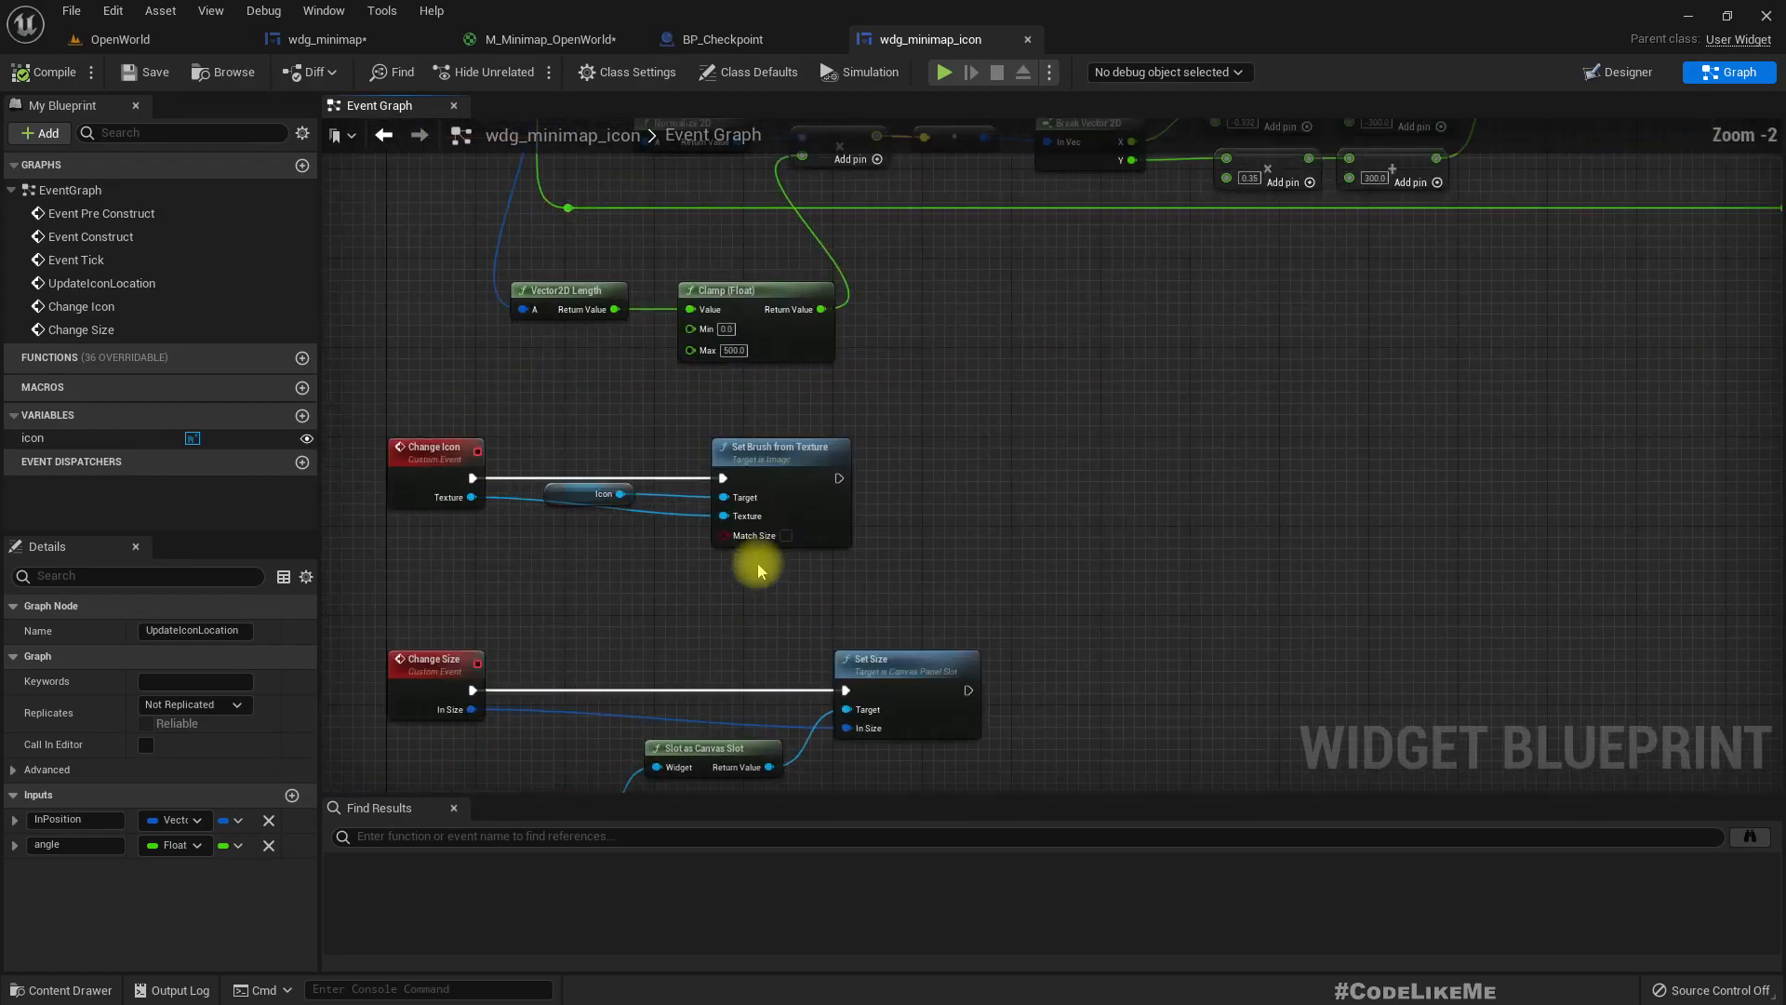
pyautogui.moveTo(1107, 303); pyautogui.dragTo(1042, 619, button='right')
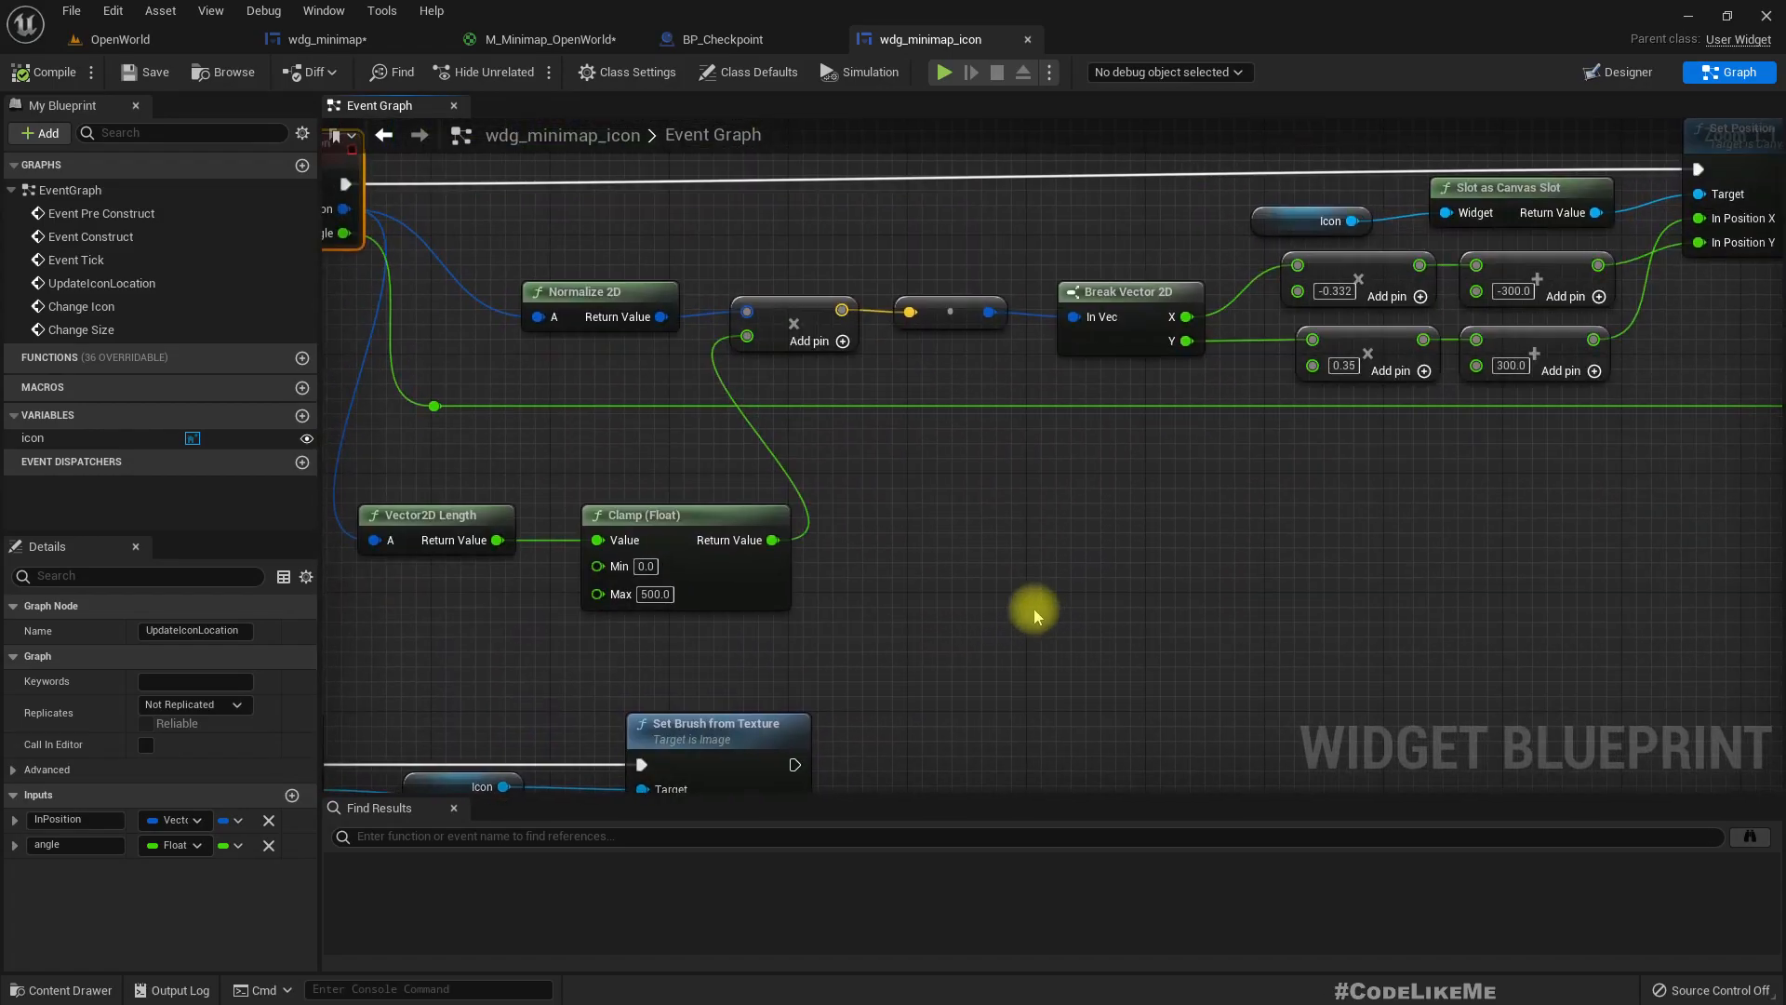
pyautogui.scroll(-2, 1035, 614)
pyautogui.moveTo(1290, 584); pyautogui.dragTo(1045, 399)
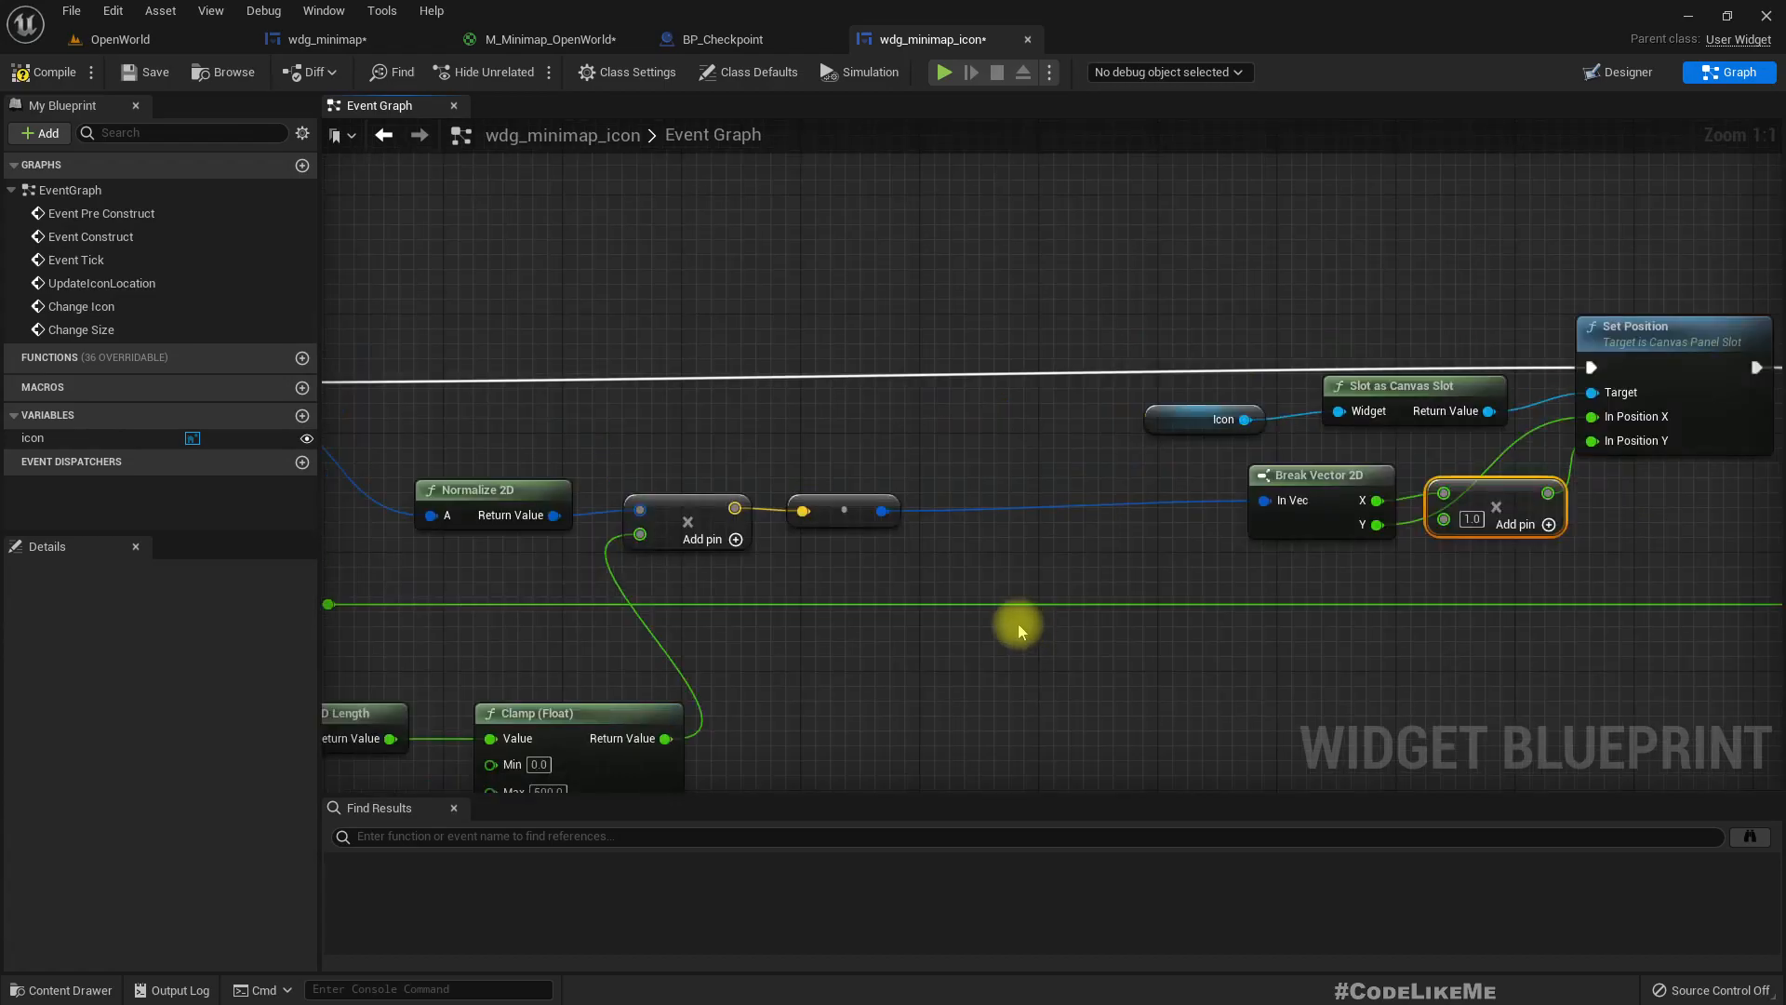
pyautogui.moveTo(1019, 624); pyautogui.dragTo(1110, 580, button='right')
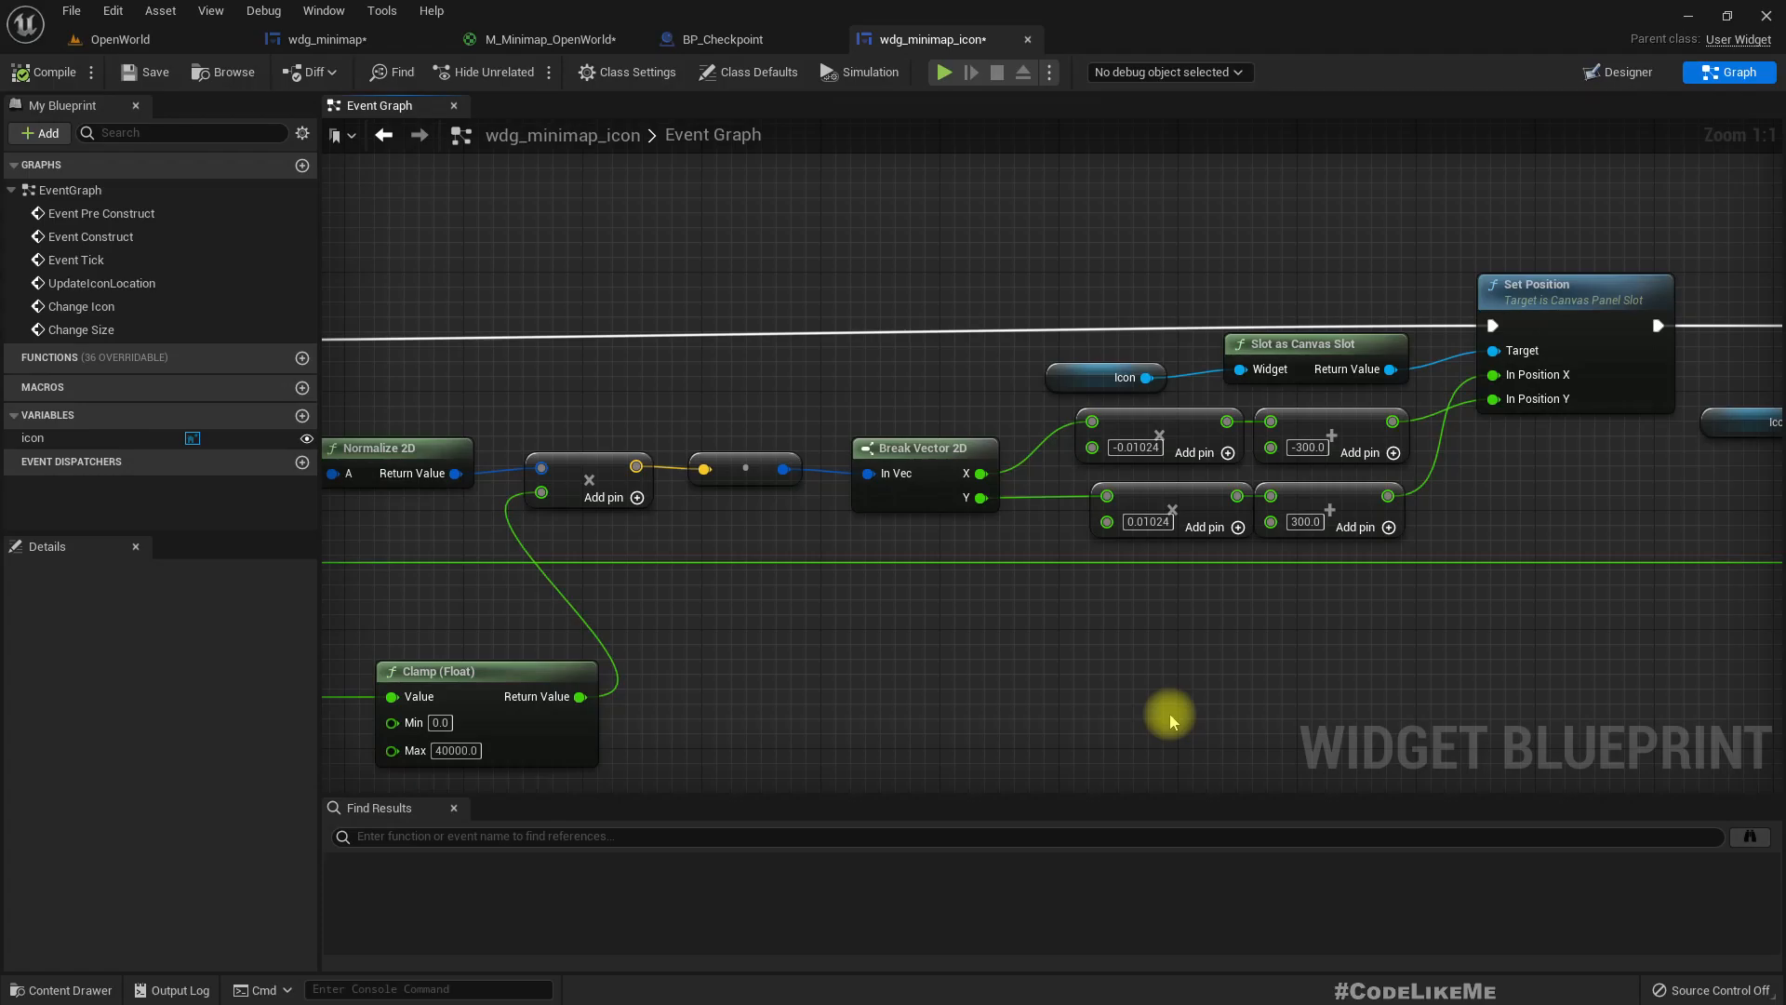
# Review the X and Y multipliers and the Clamp maximum that feed Set Position in the UpdateIconLocation graph
pyautogui.moveTo(1208, 752); pyautogui.dragTo(1203, 808, button='right')
pyautogui.click(1143, 575)
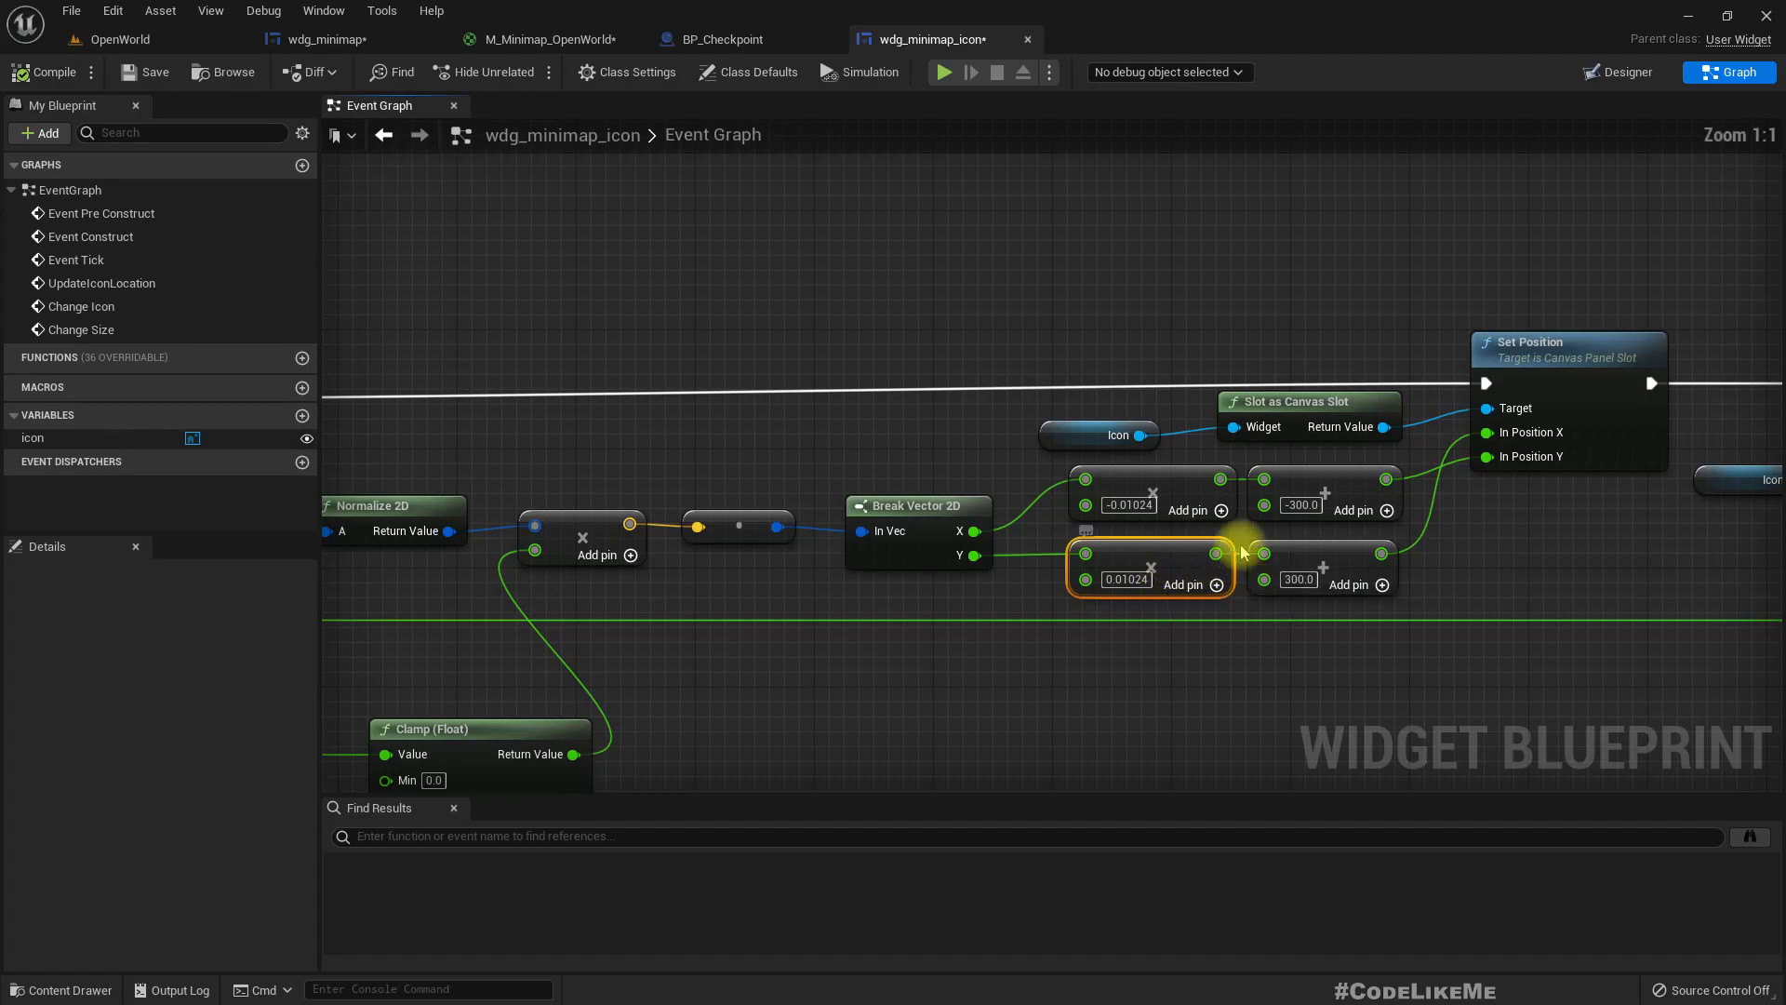
pyautogui.moveTo(1215, 670); pyautogui.dragTo(1195, 752, button='right')
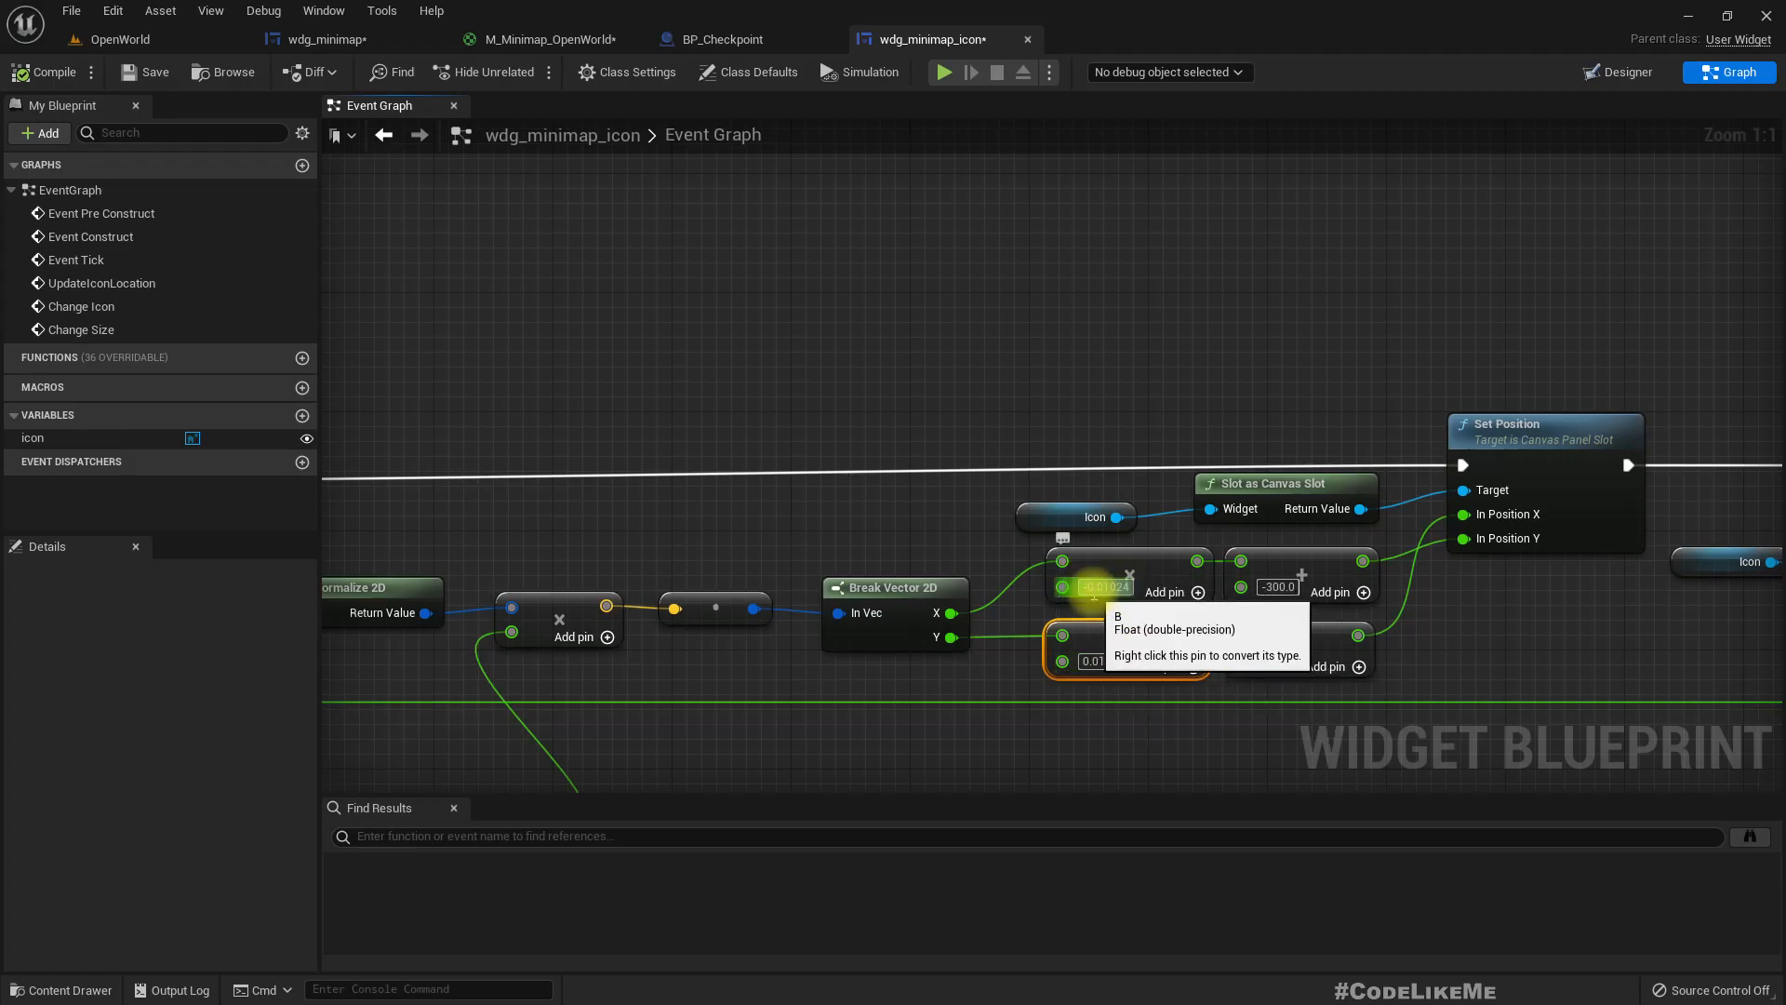
pyautogui.moveTo(749, 698); pyautogui.dragTo(1164, 464, button='right')
pyautogui.click(842, 656)
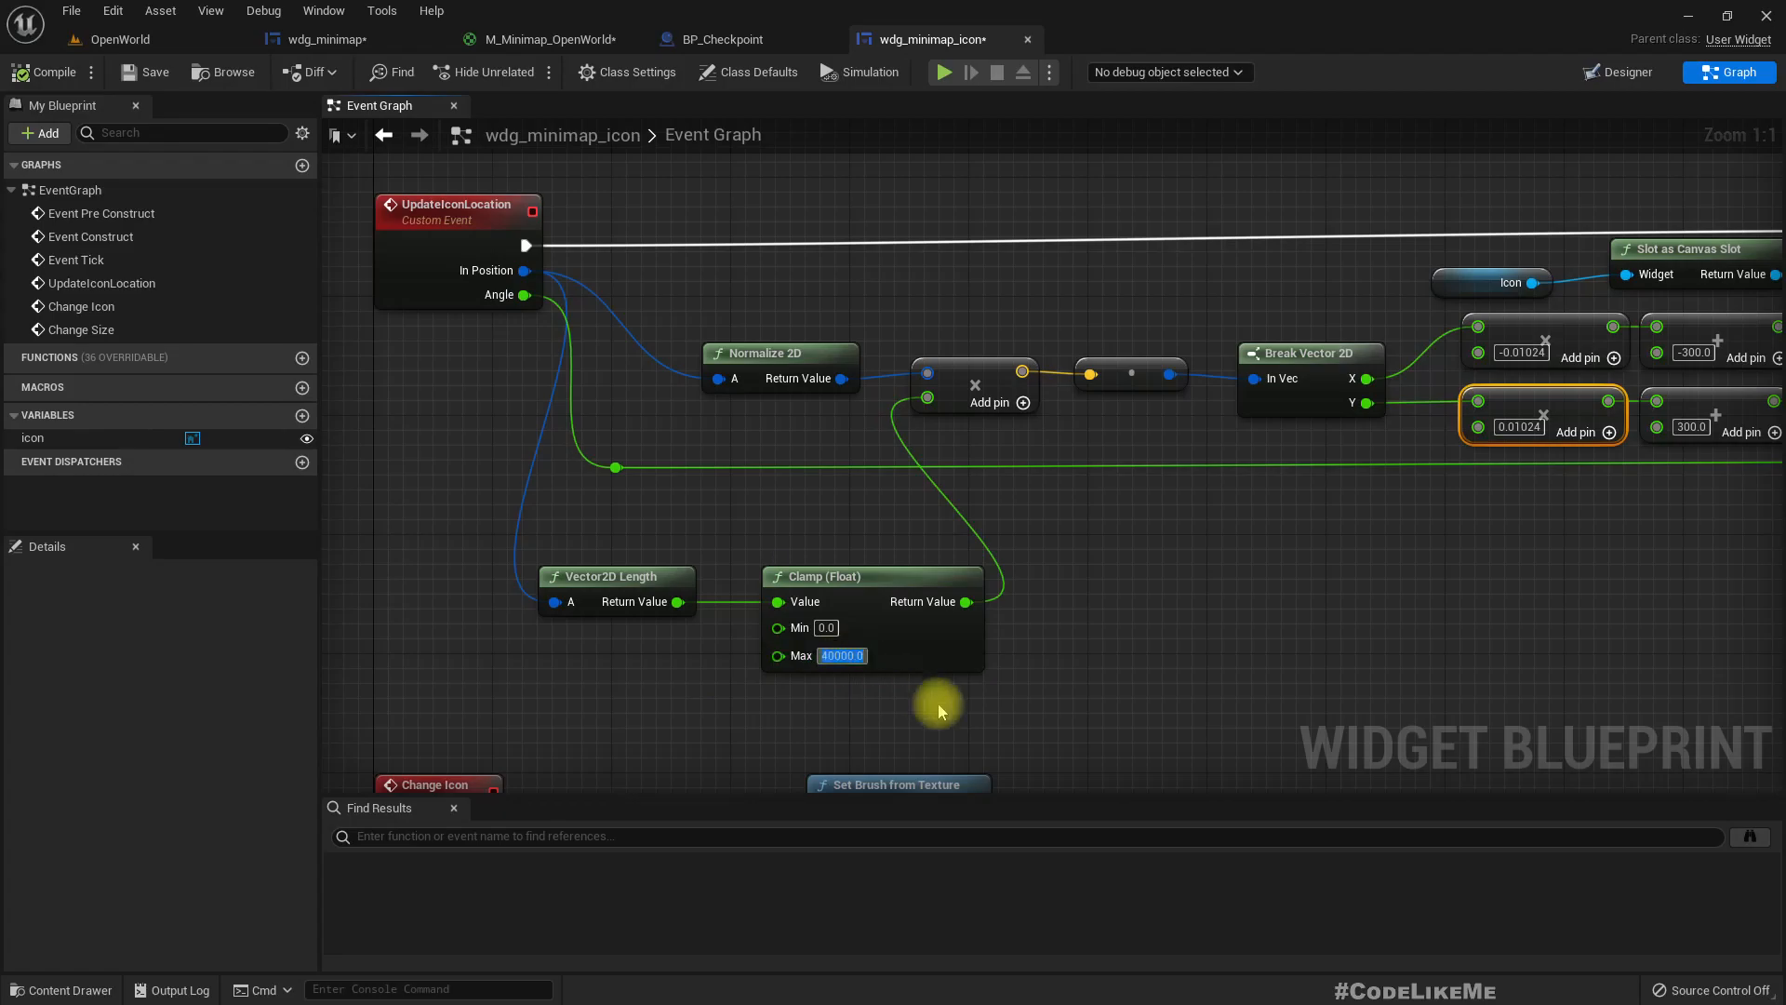
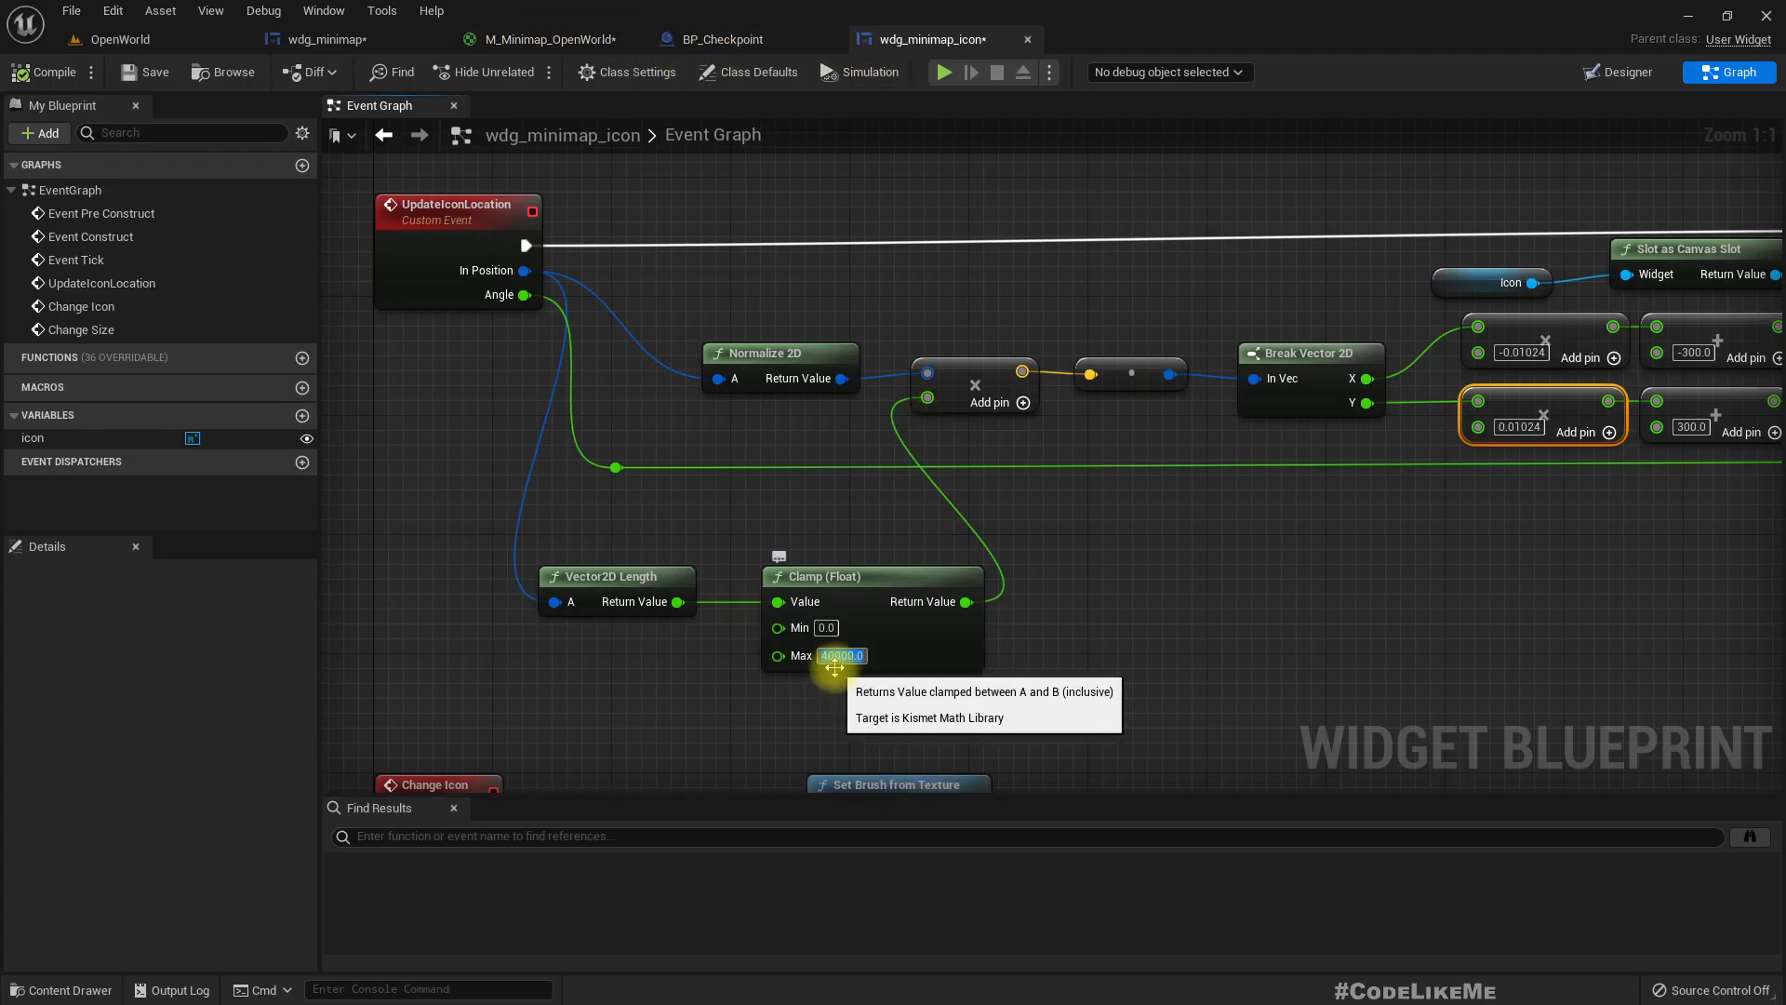
pyautogui.moveTo(1525, 595); pyautogui.dragTo(1182, 734, button='right')
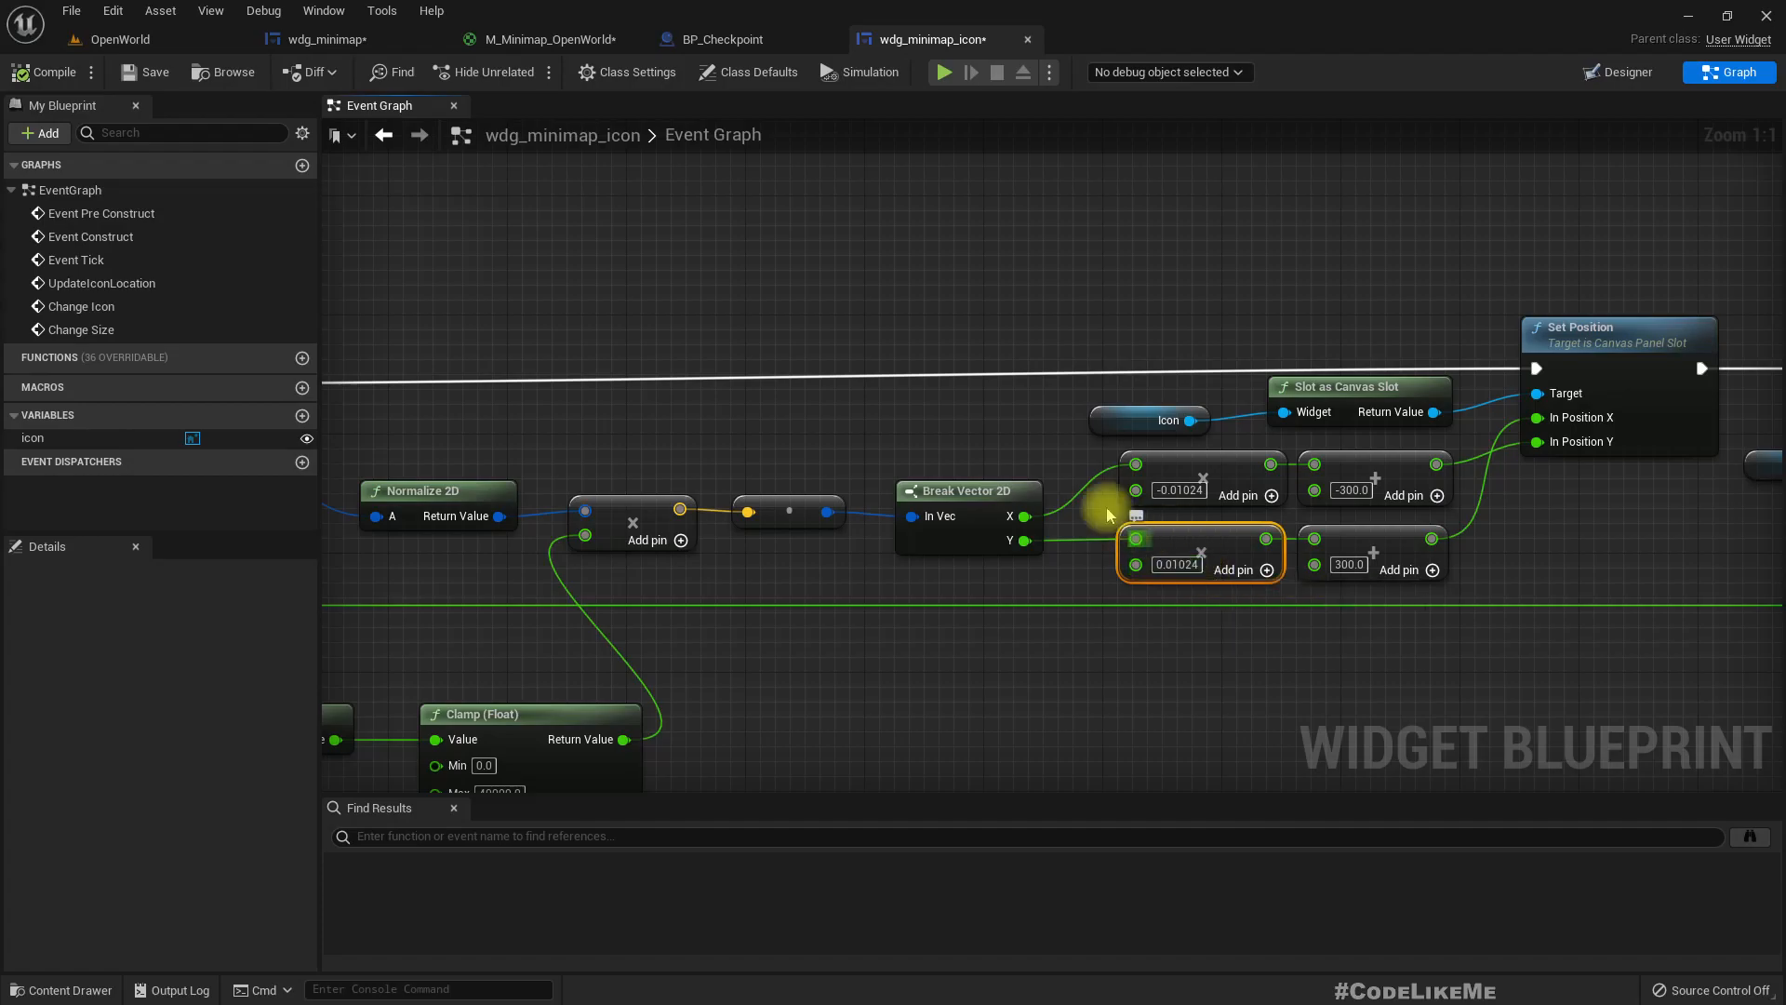
# Switch to the wdg_minimap designer and place a new Image widget on the canvas beside the minimap circle
pyautogui.click(344, 42)
pyautogui.scroll(-4, 614, 528)
pyautogui.scroll(-4, 617, 454)
pyautogui.scroll(3, 625, 471)
pyautogui.scroll(-1, 600, 472)
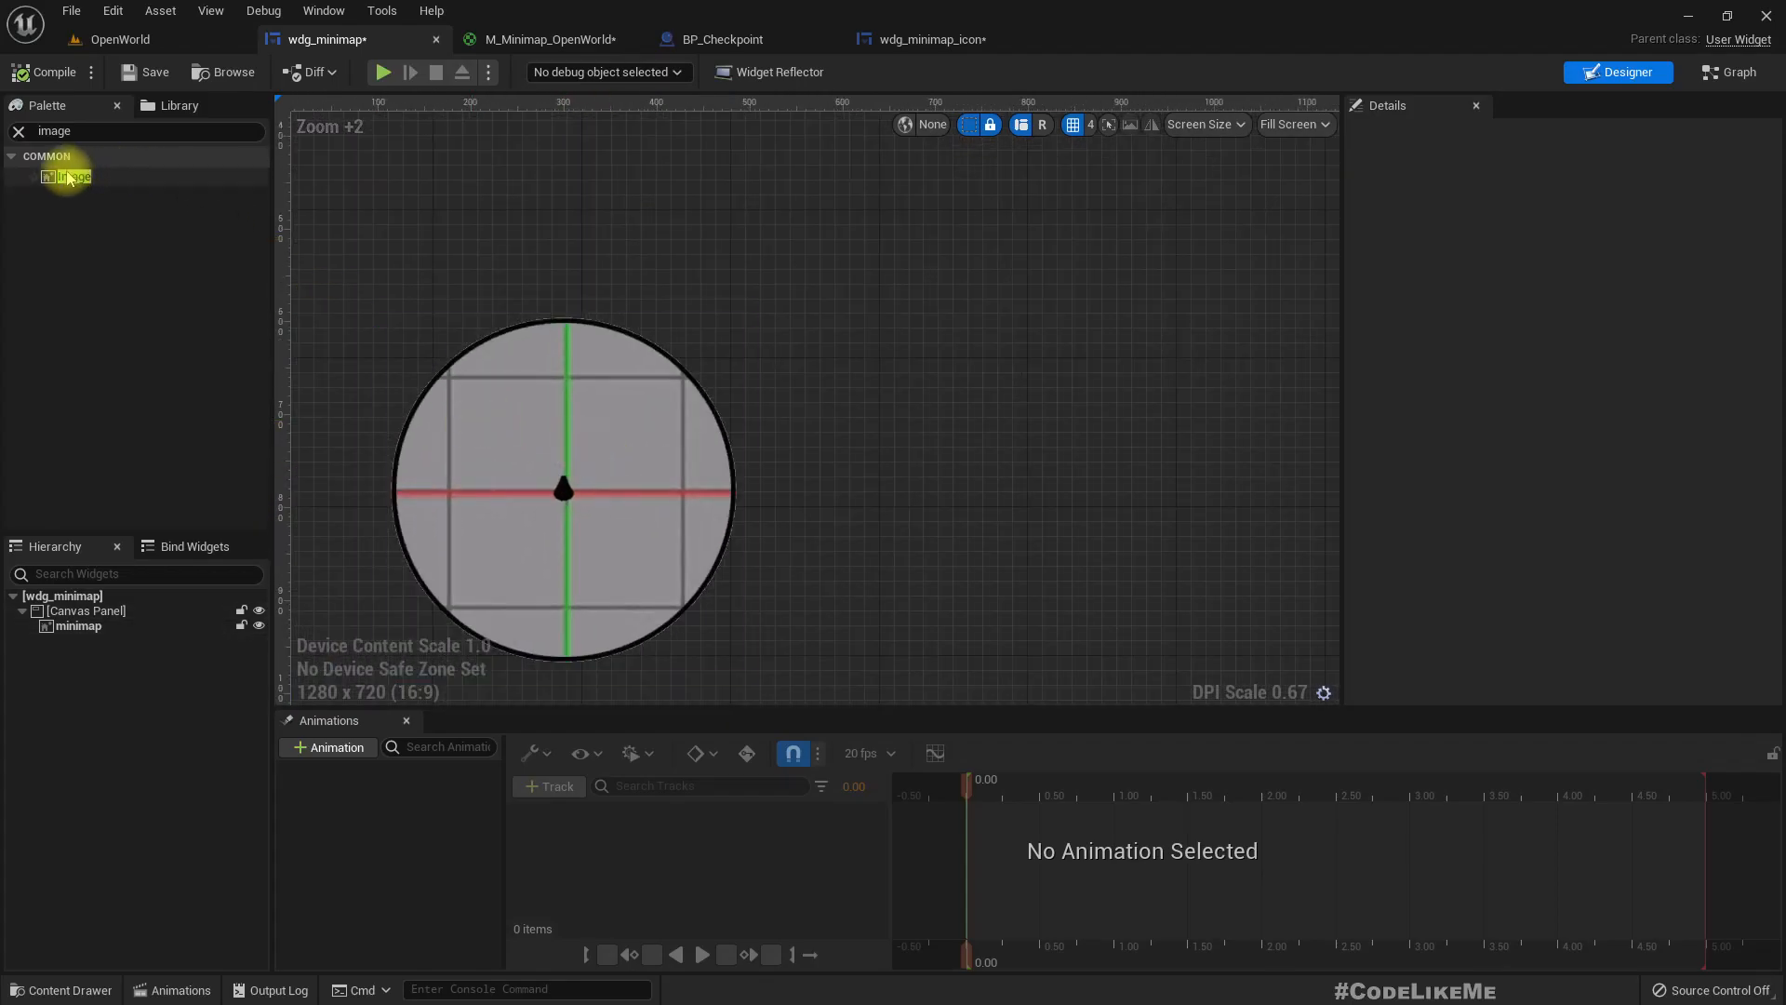
pyautogui.moveTo(65, 176); pyautogui.dragTo(797, 425)
# Set the new image's alignment to 0.5, 0.5 and its size to 10 by 10
pyautogui.click(1578, 401)
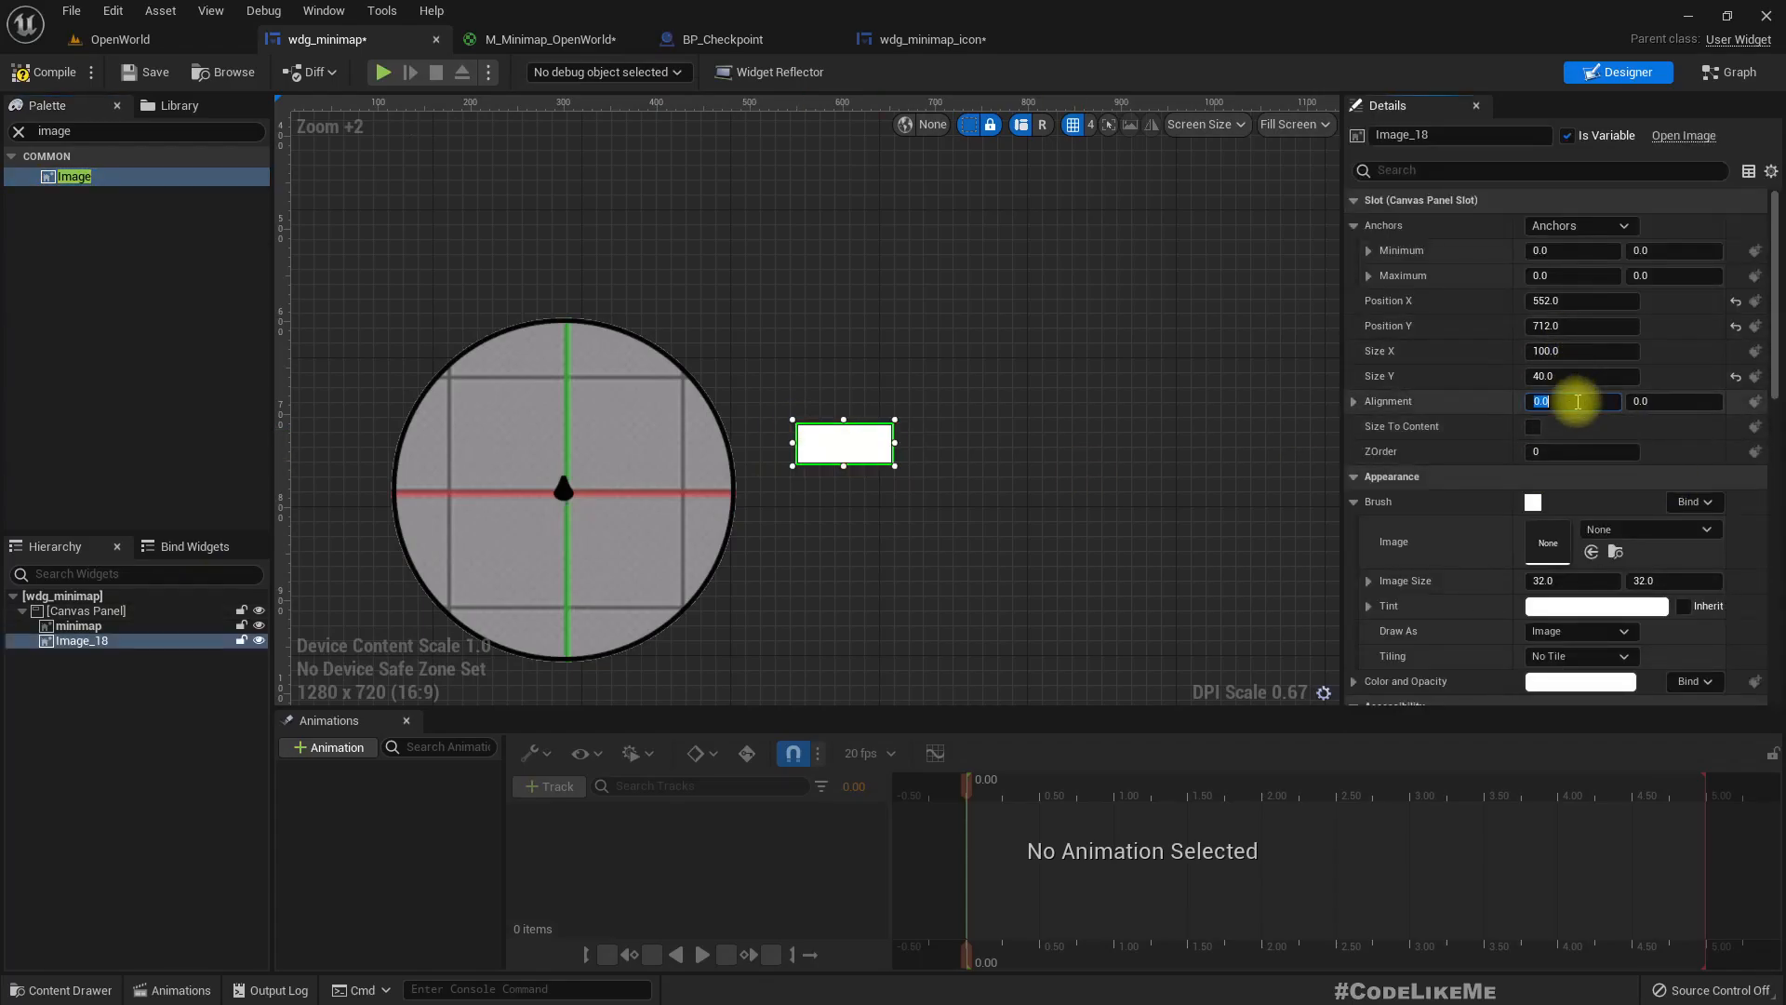
pyautogui.write('0.5')
pyautogui.press('Tab')
pyautogui.write('.5')
pyautogui.press('Return')
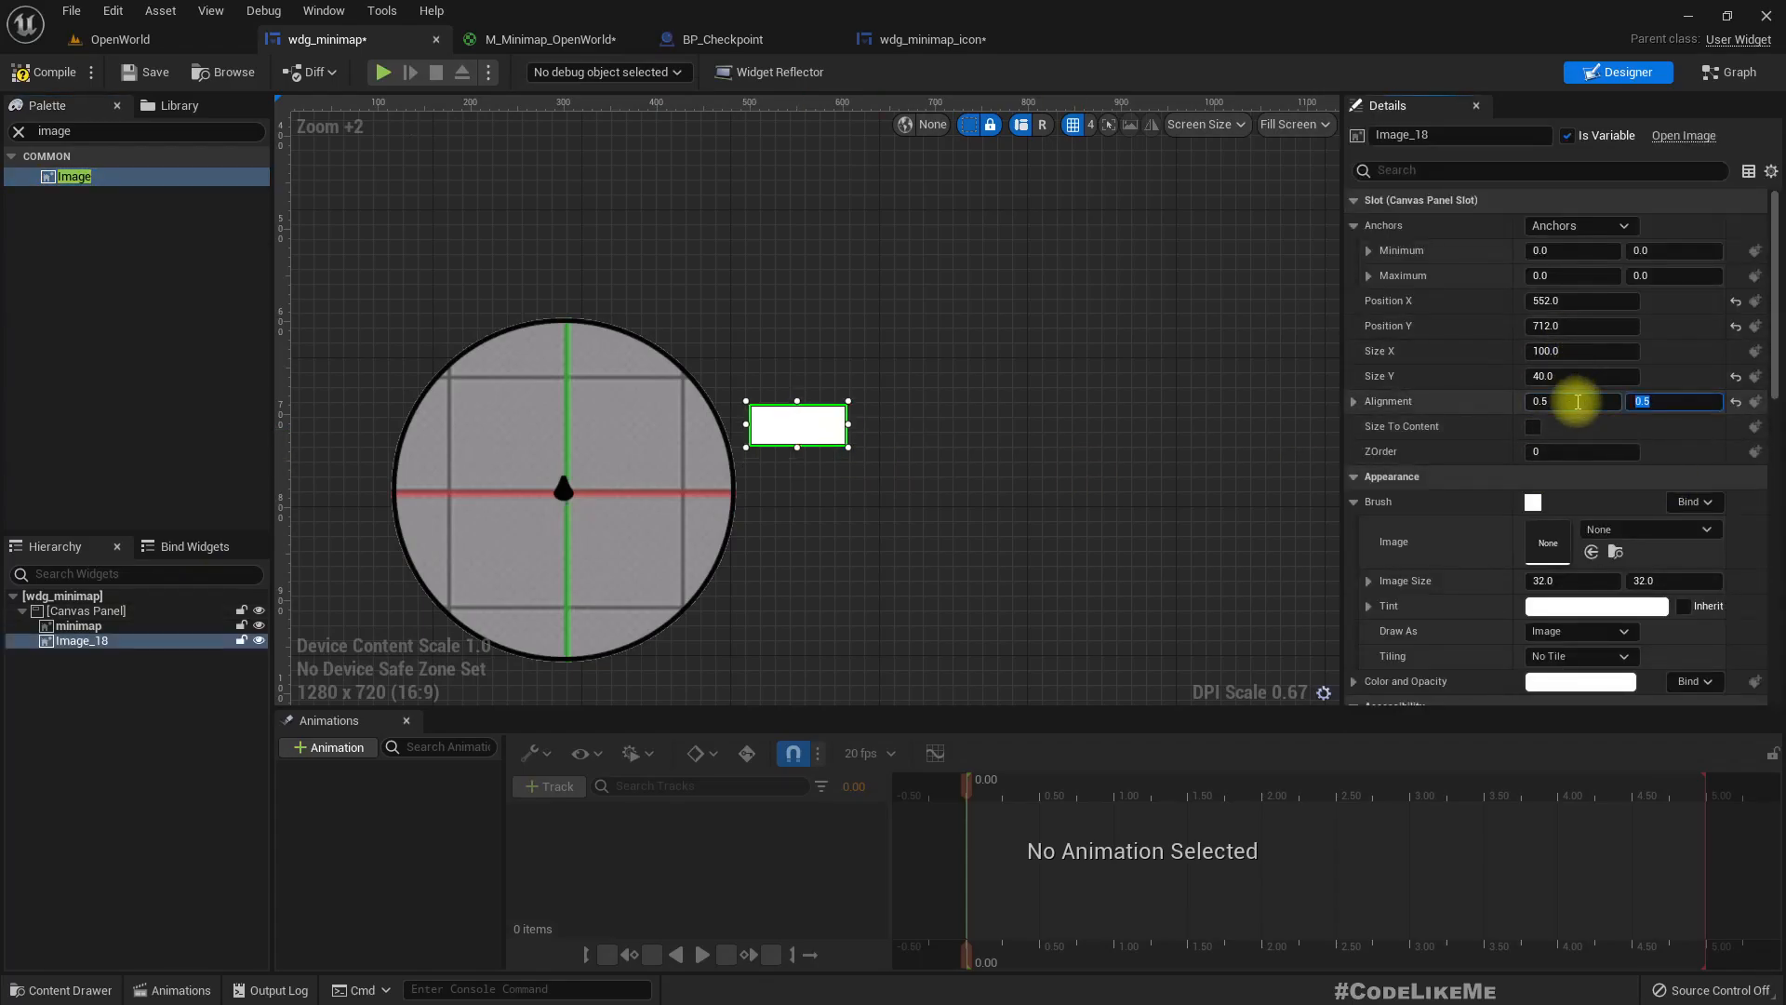
pyautogui.click(1570, 321)
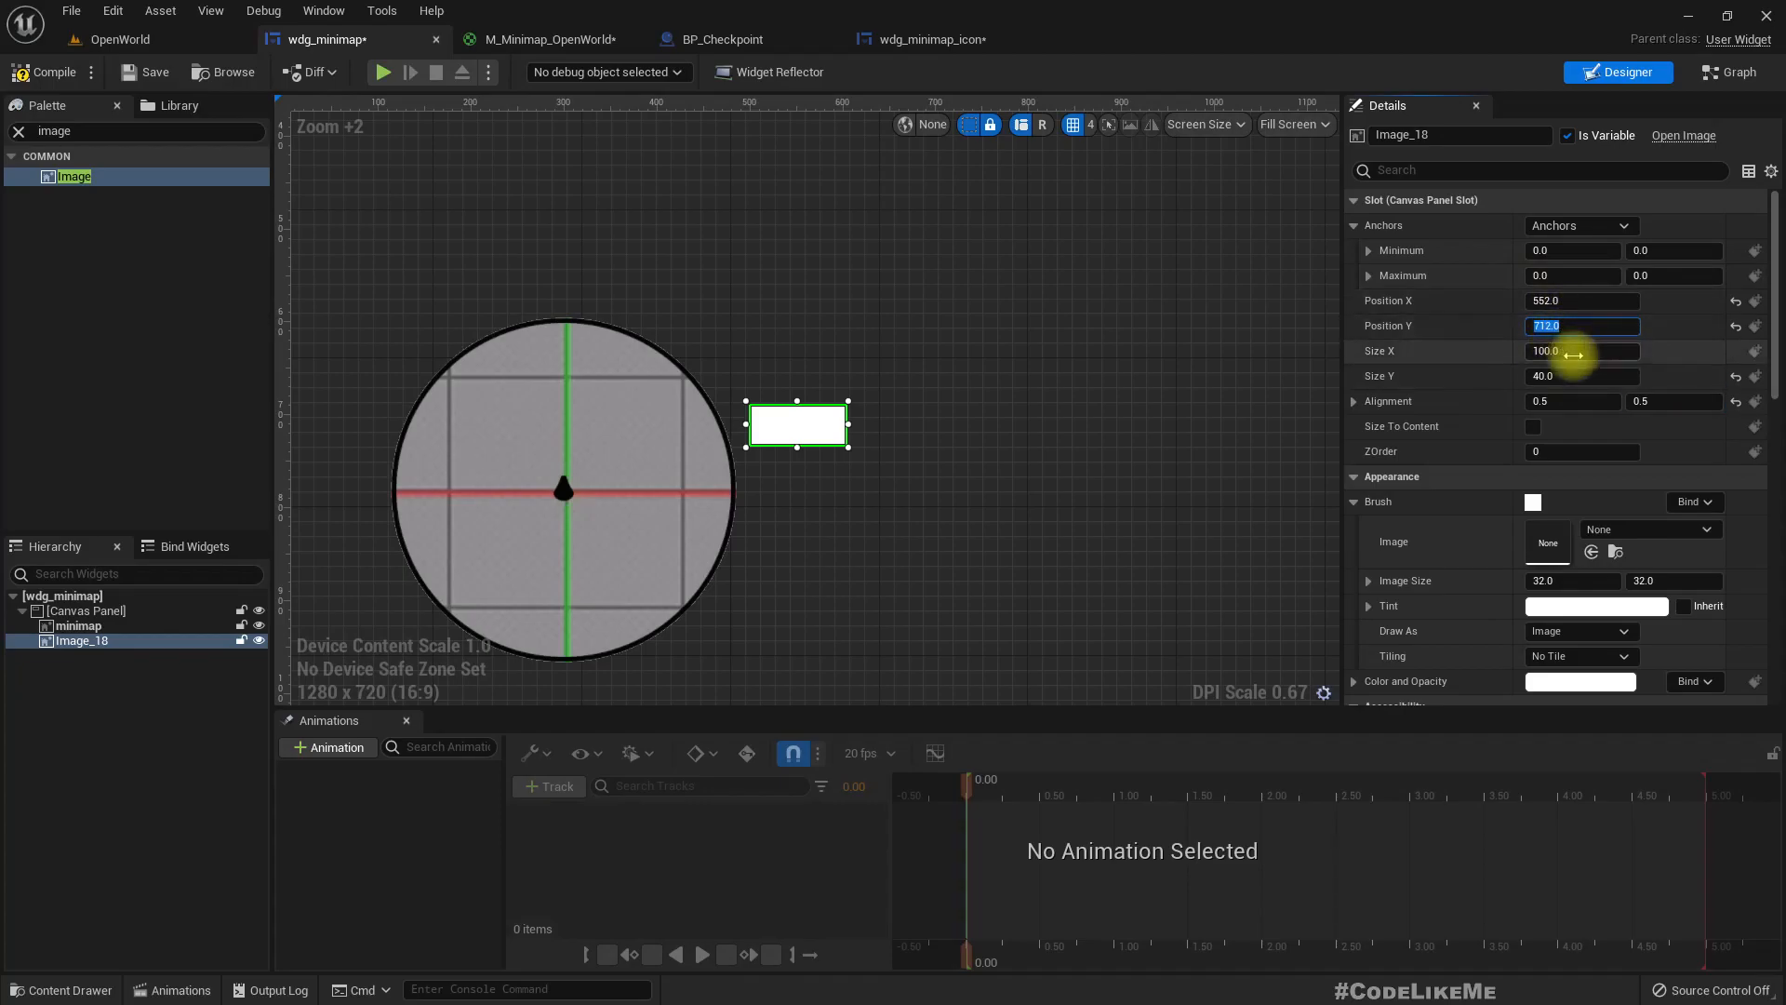
pyautogui.press('Tab')
pyautogui.write('10')
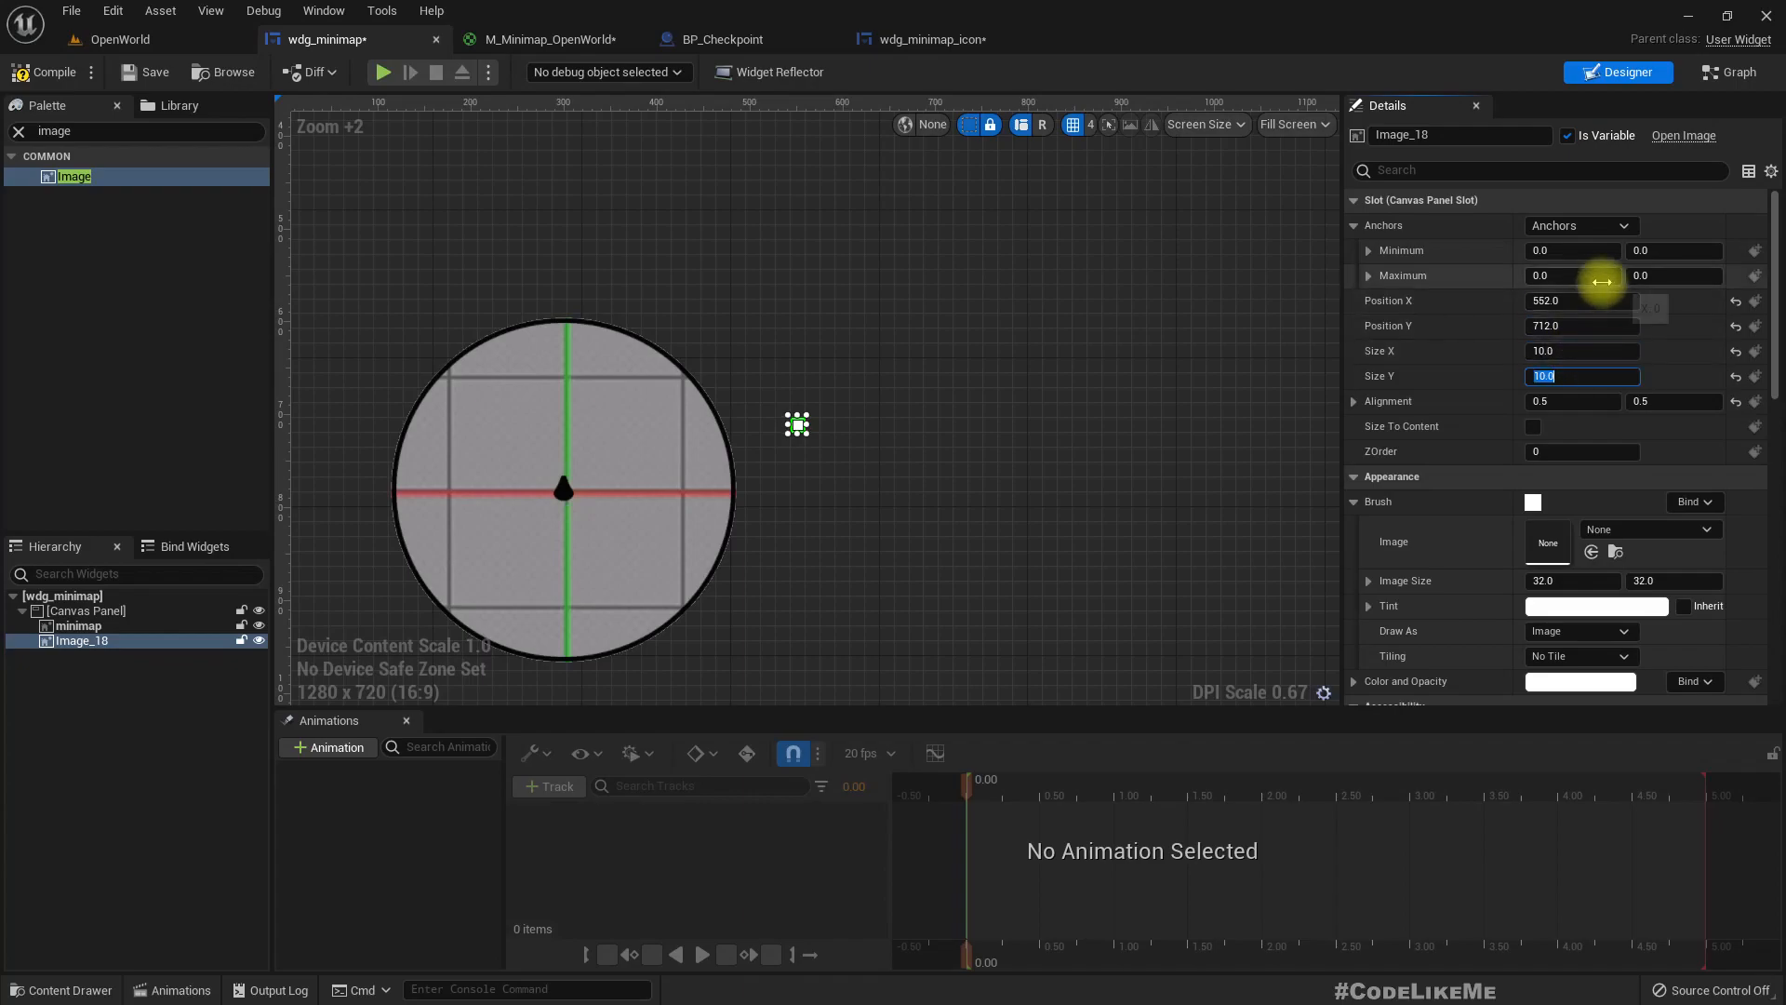
# Anchor the small image to the canvas's bottom-left corner and set its position to X 300, Y -300
pyautogui.click(1582, 226)
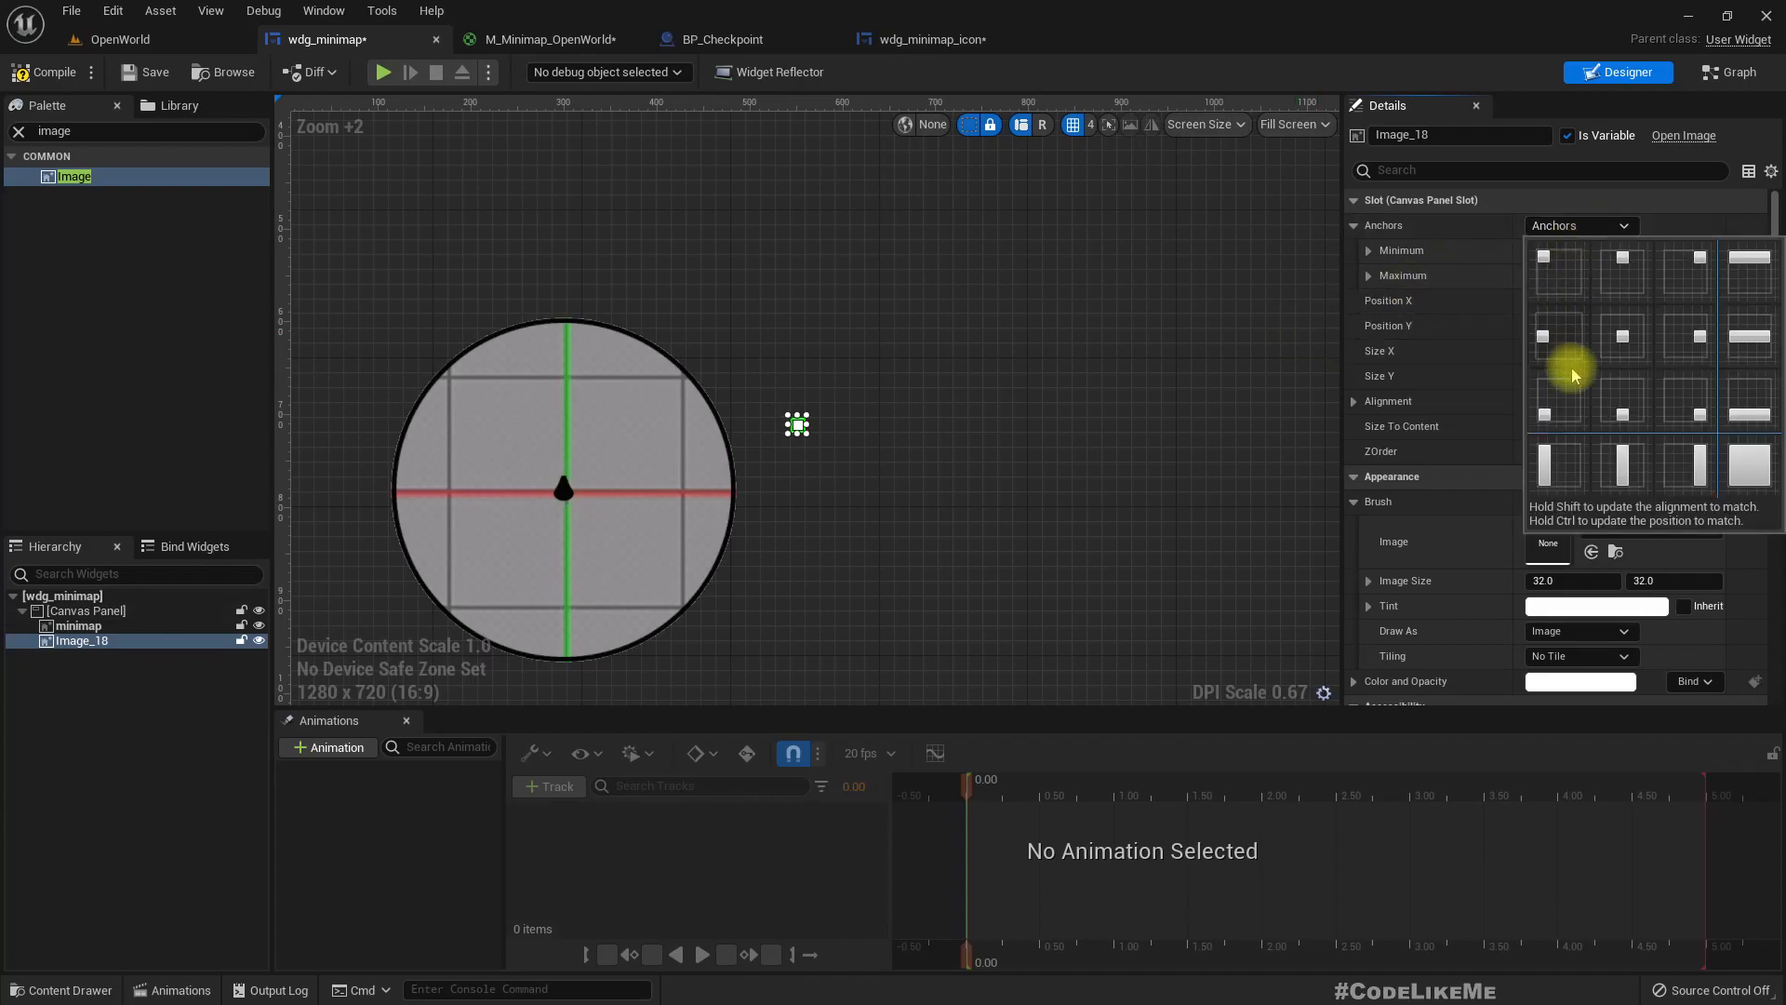
pyautogui.click(1563, 399)
pyautogui.moveTo(515, 556); pyautogui.dragTo(762, 344, button='right')
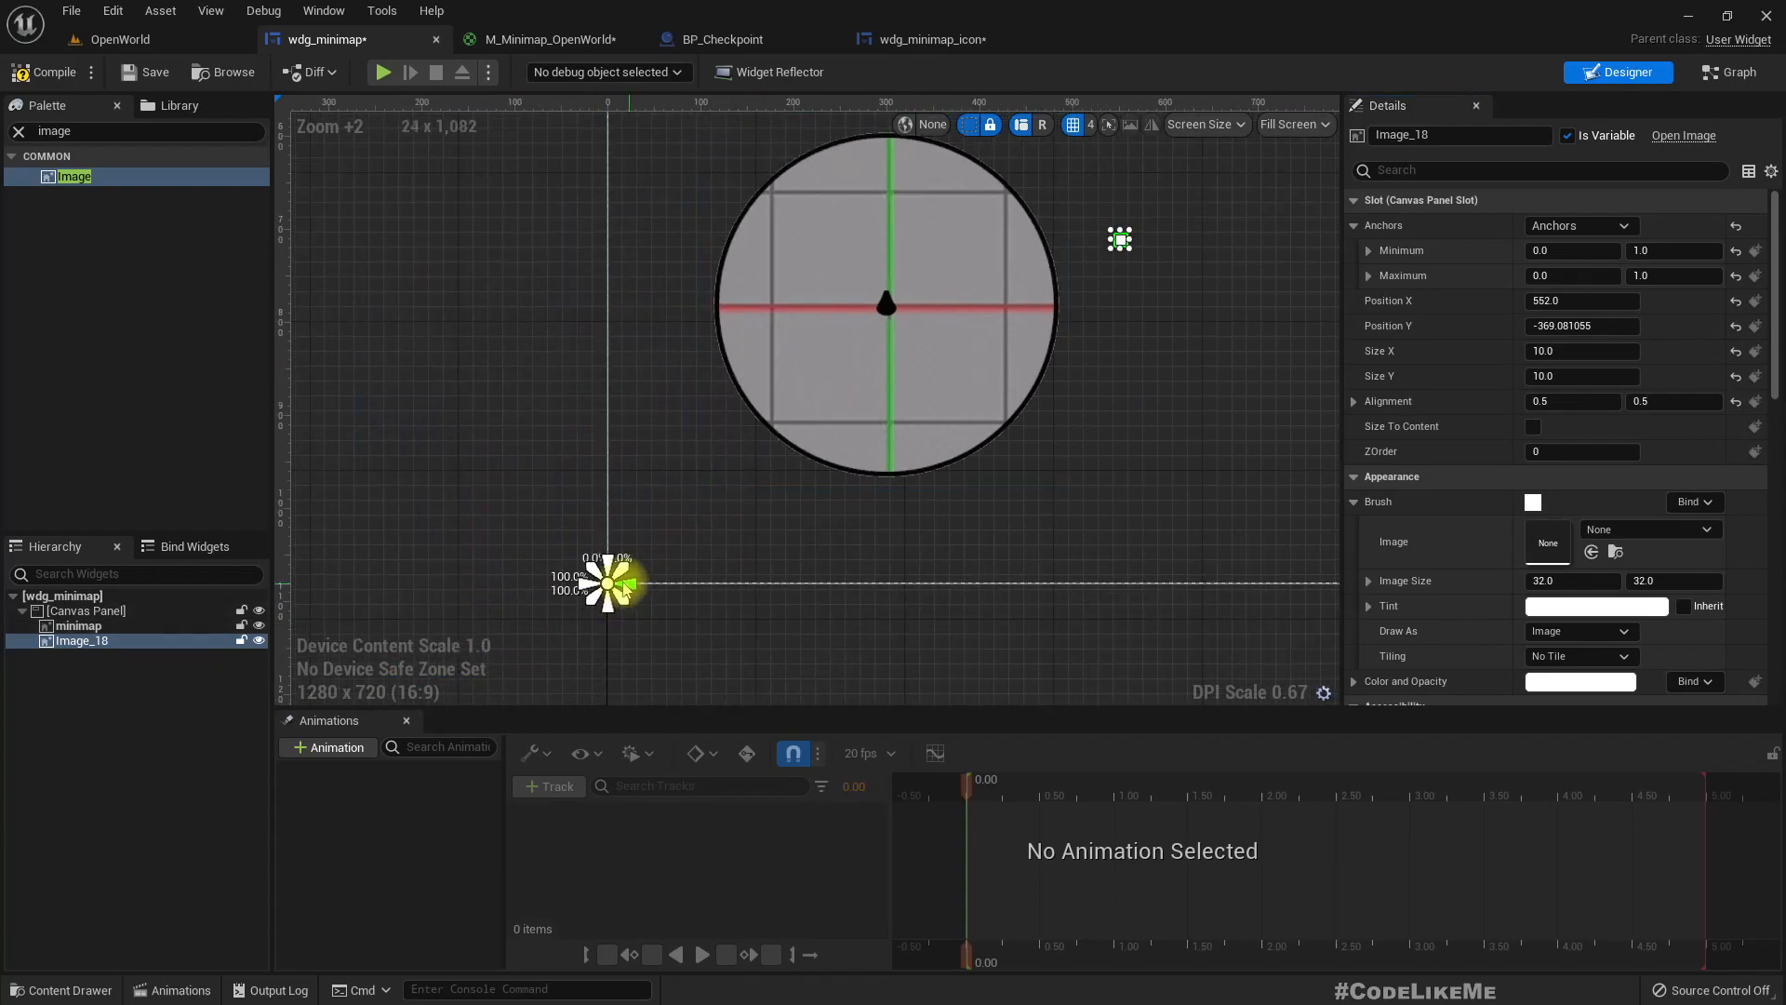
pyautogui.moveTo(745, 503); pyautogui.dragTo(586, 654, button='right')
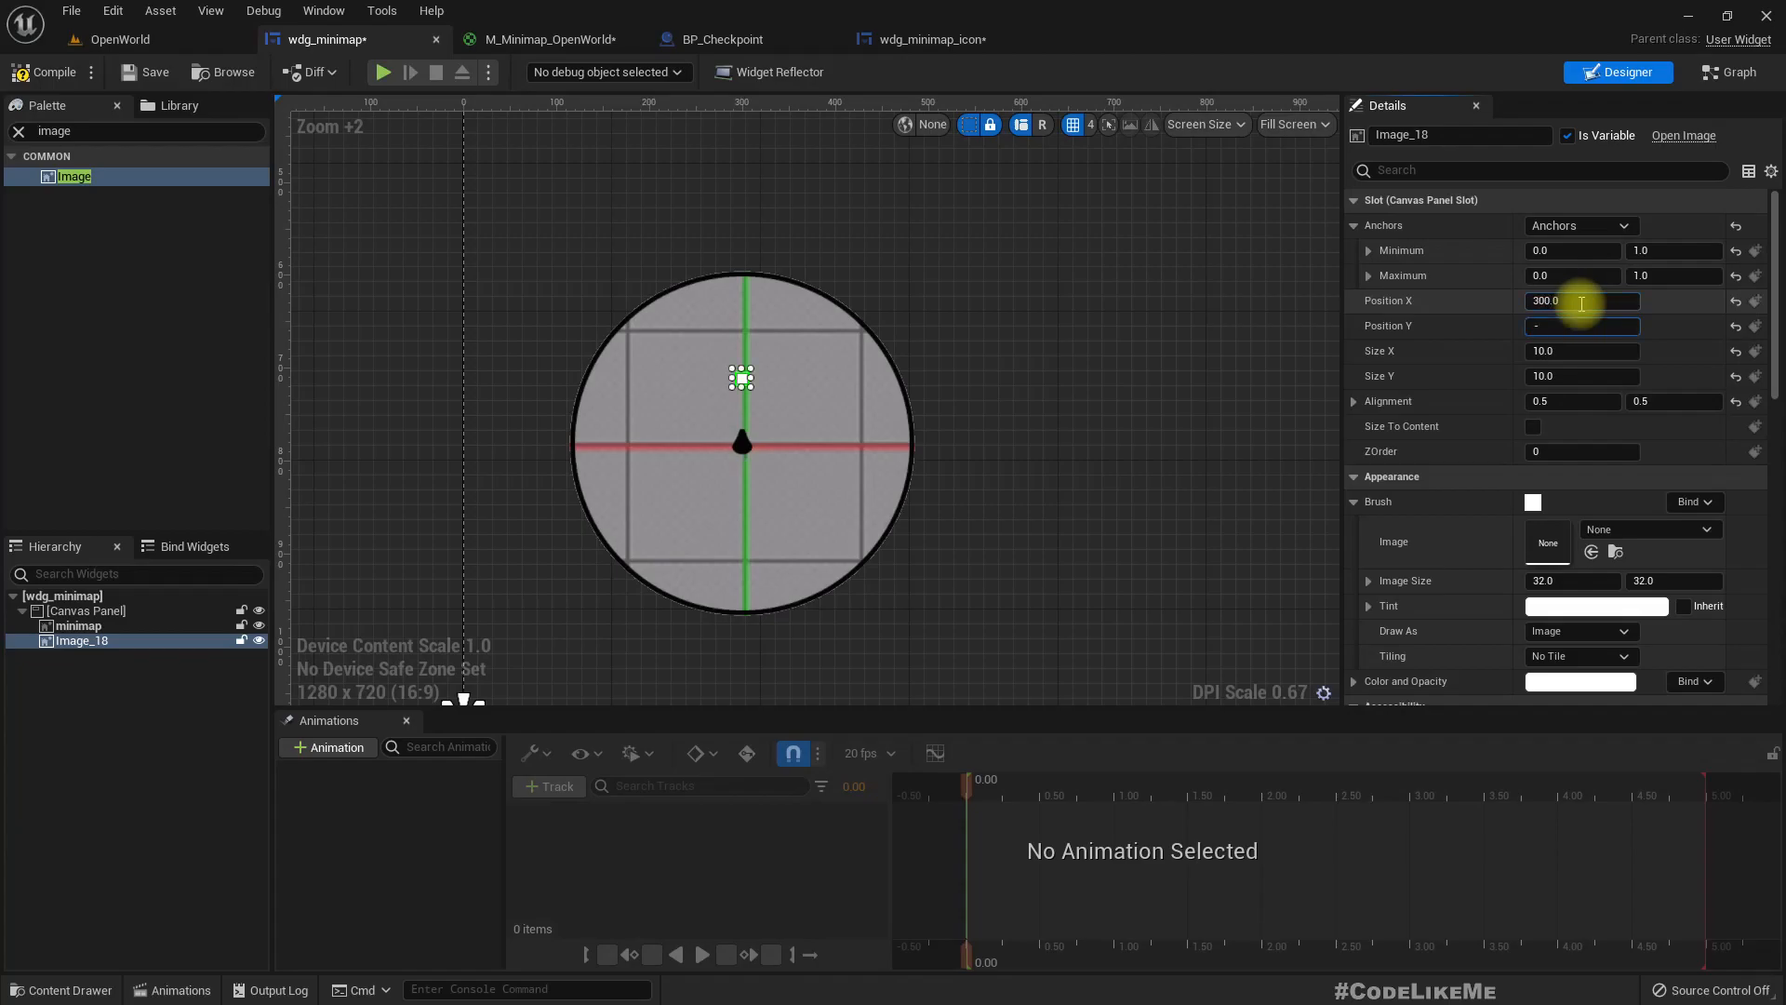
pyautogui.scroll(5, 745, 507)
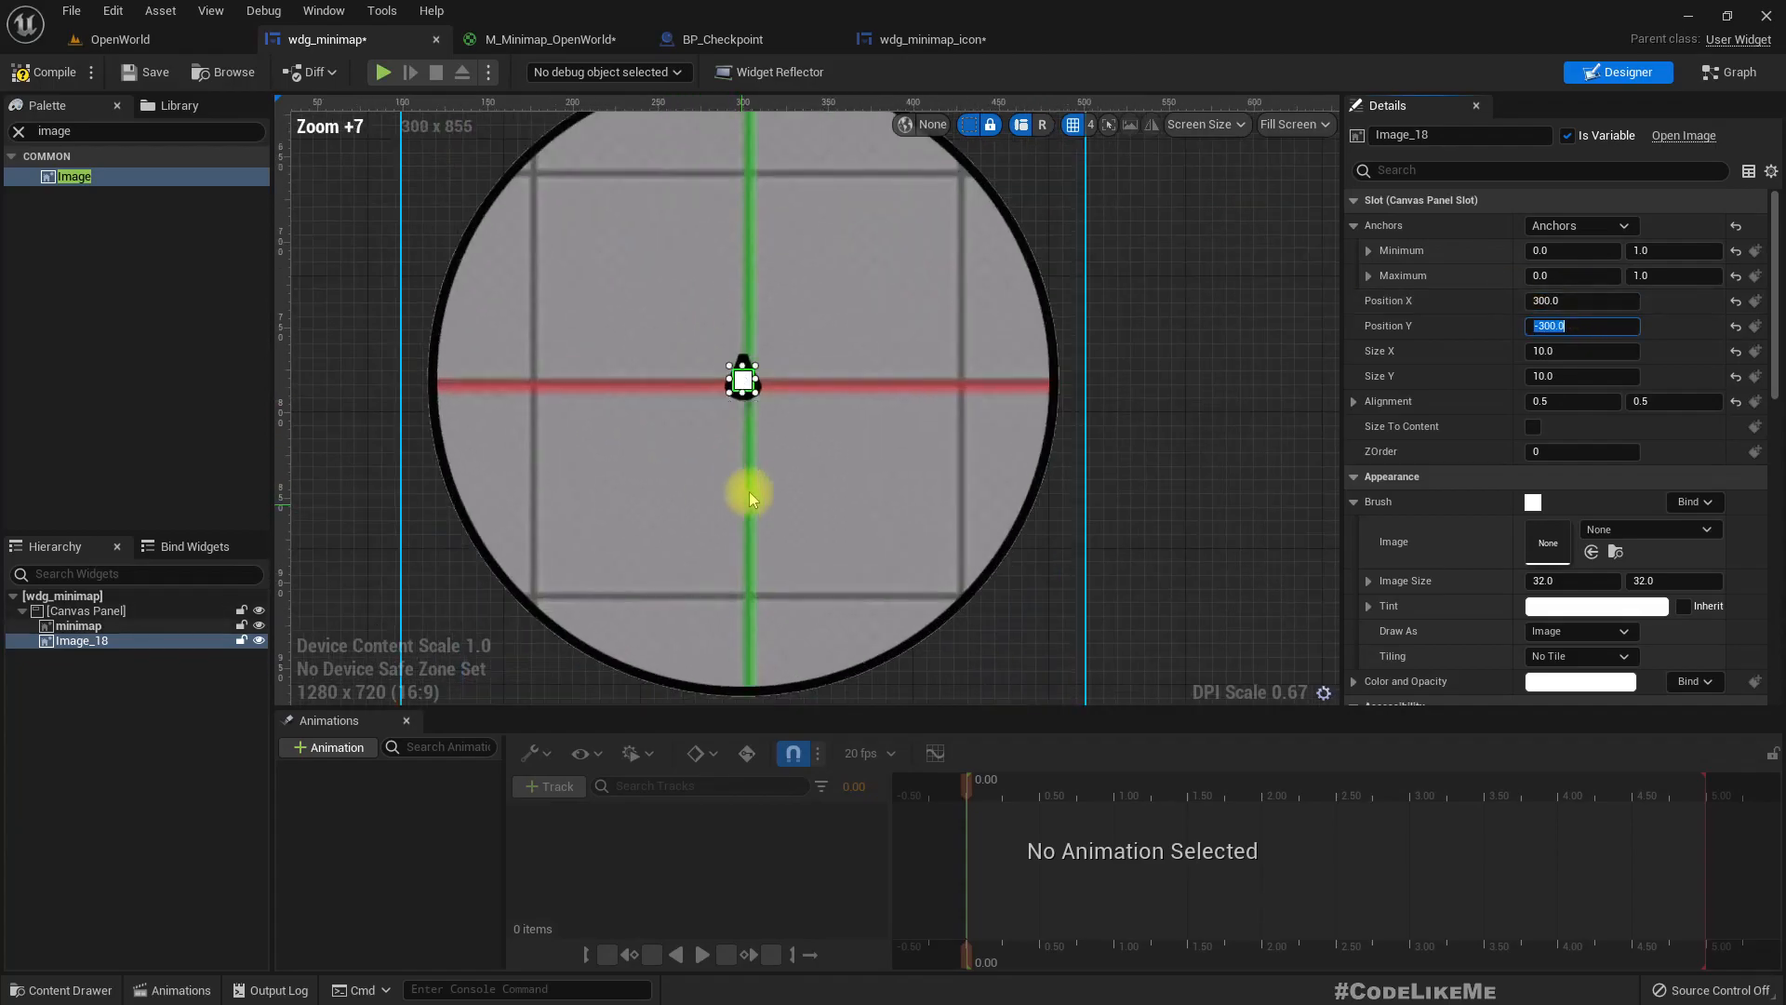
# Move the small image along the minimap's red axis onto the vertical grid line, at Position X 428
pyautogui.moveTo(826, 490); pyautogui.dragTo(795, 538, button='right')
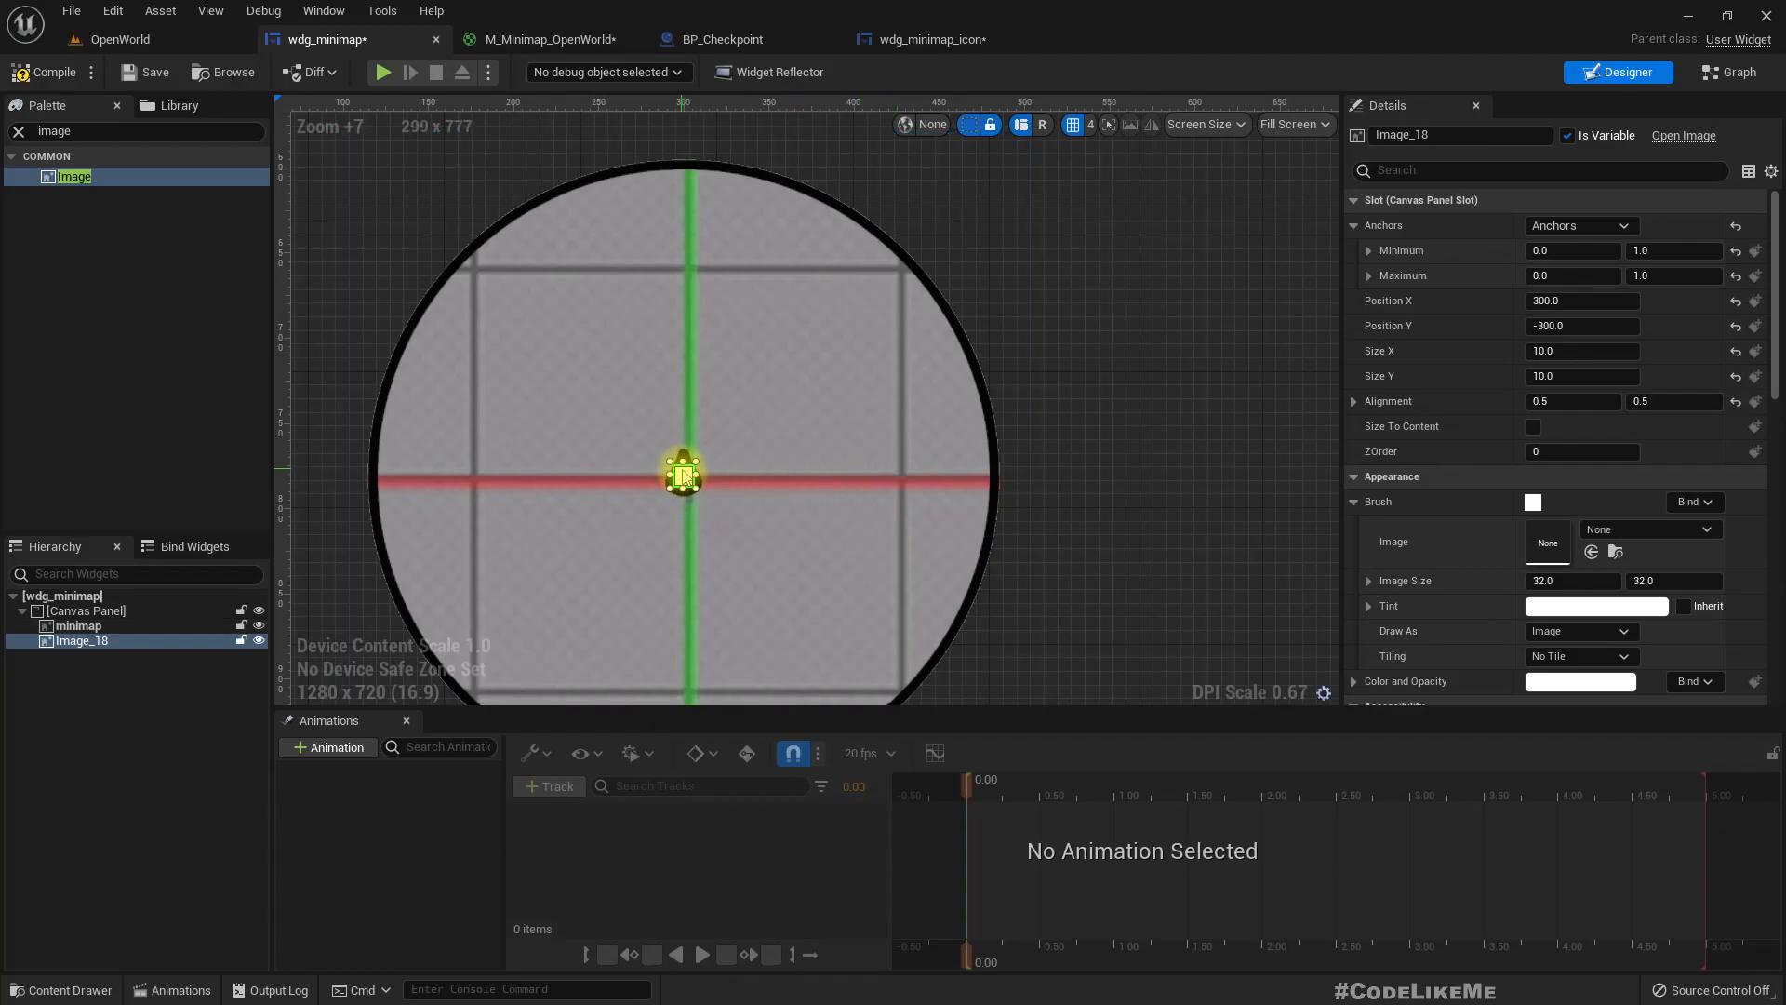
pyautogui.moveTo(711, 476); pyautogui.dragTo(872, 477)
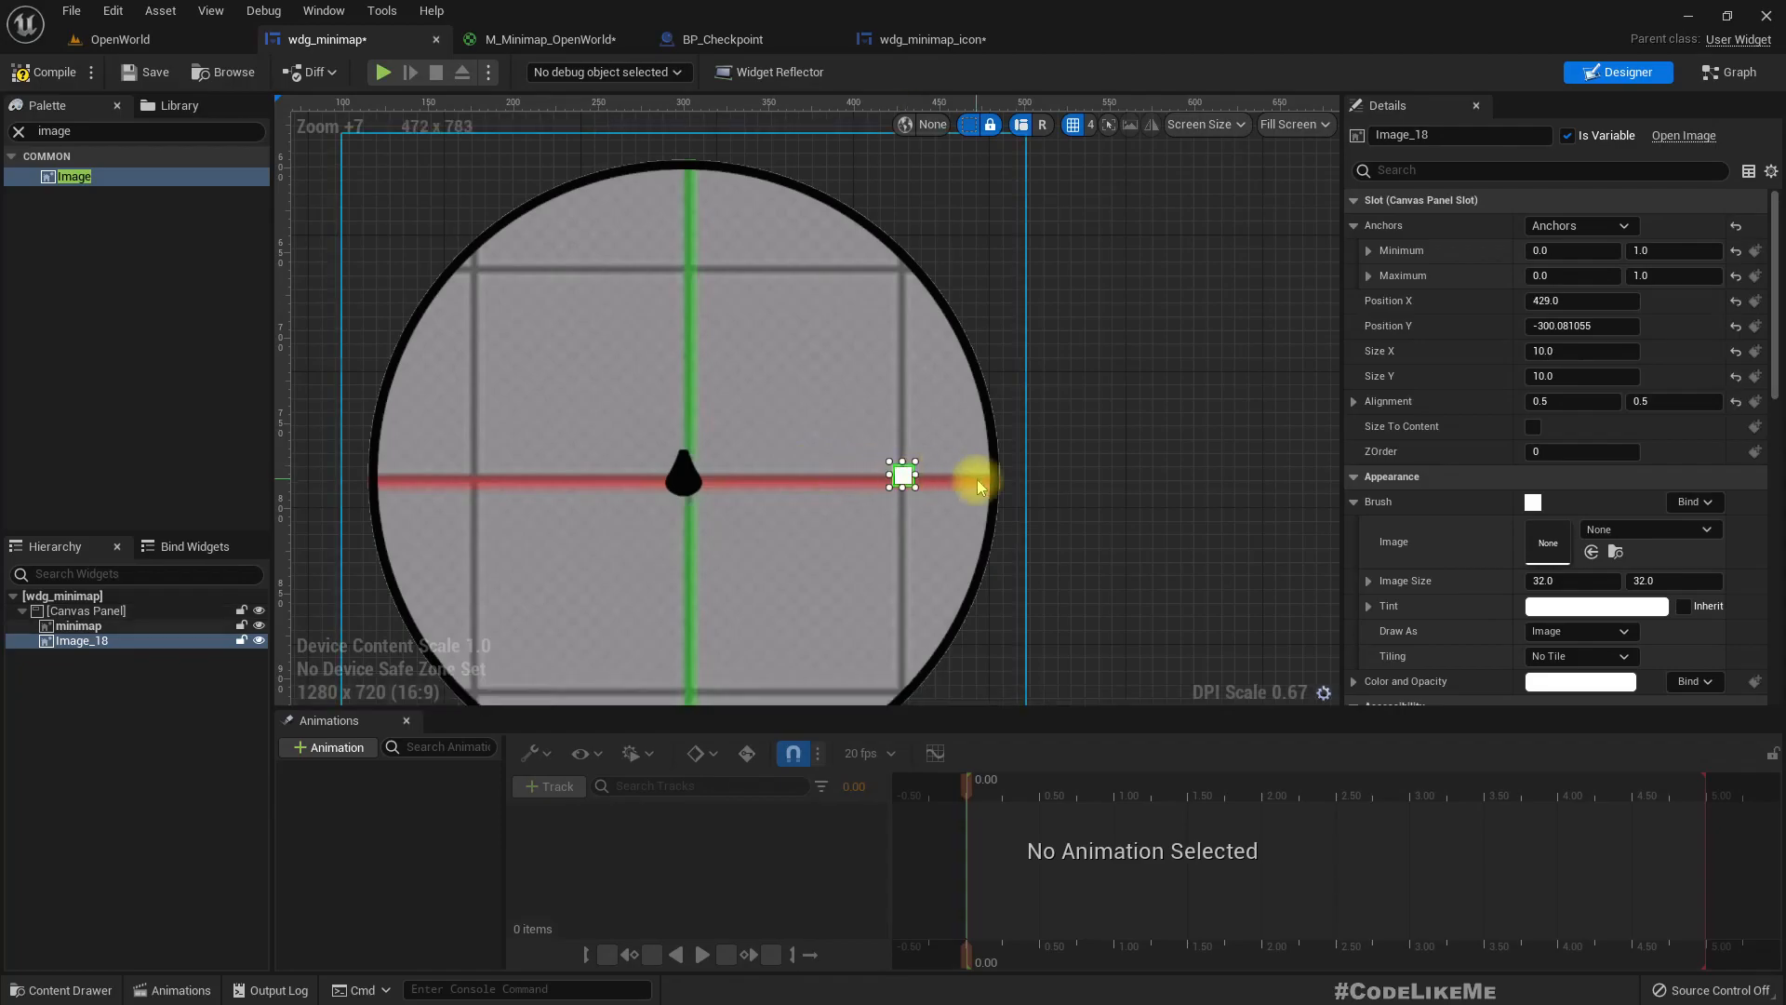
pyautogui.scroll(4, 898, 482)
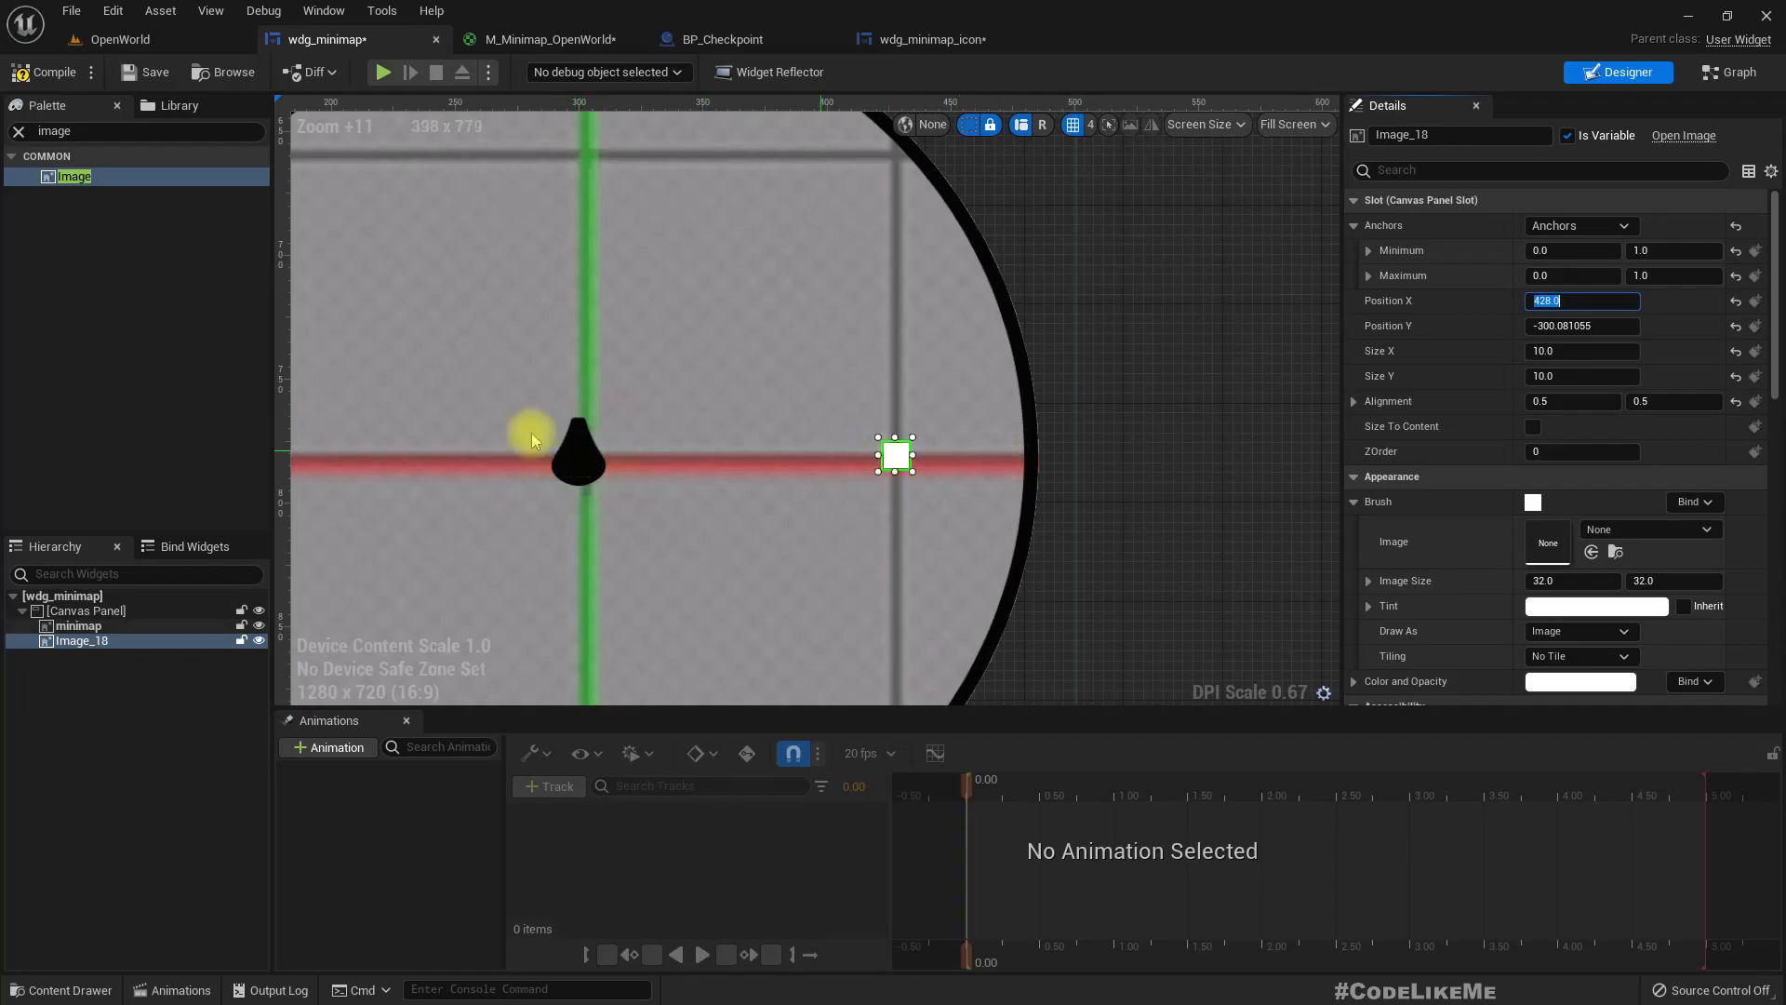
# Switch to Calculator and divide 128 by 12500 to work out the minimap scale, then return to the editor
pyautogui.hotkey('alt', 'Tab')
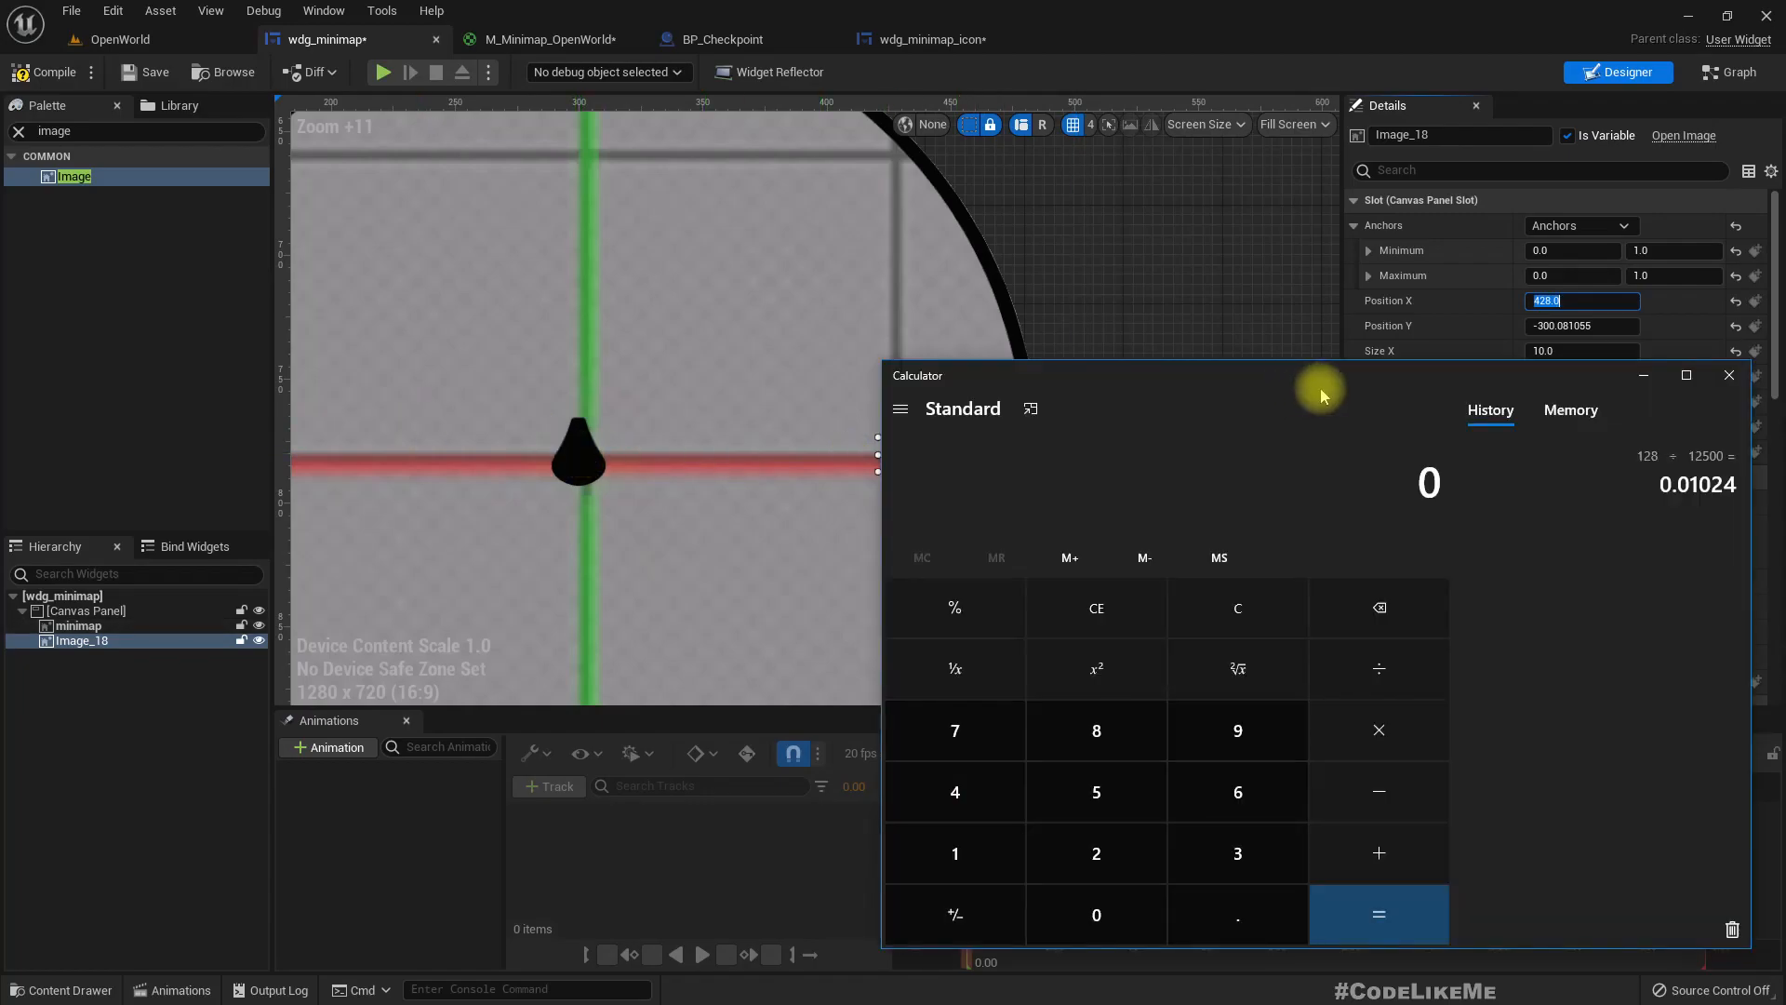
pyautogui.moveTo(1316, 387); pyautogui.dragTo(1018, 358)
pyautogui.write('12')
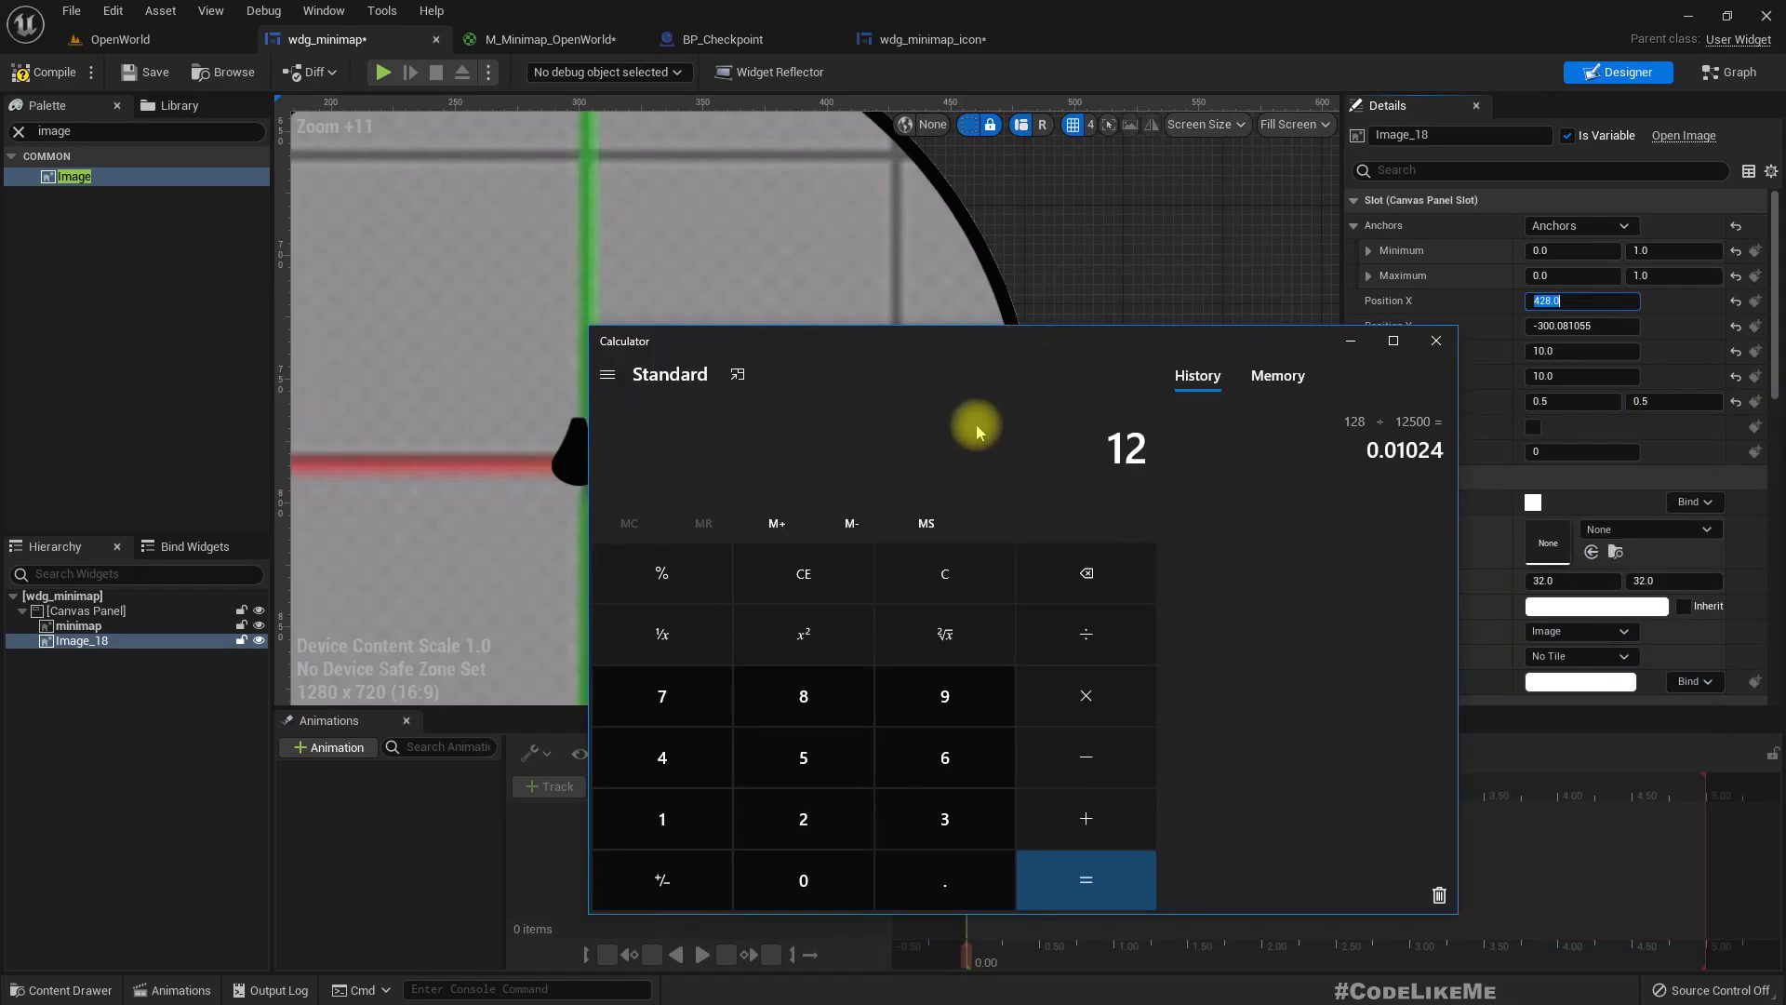
pyautogui.write('8/12500')
pyautogui.press('Return')
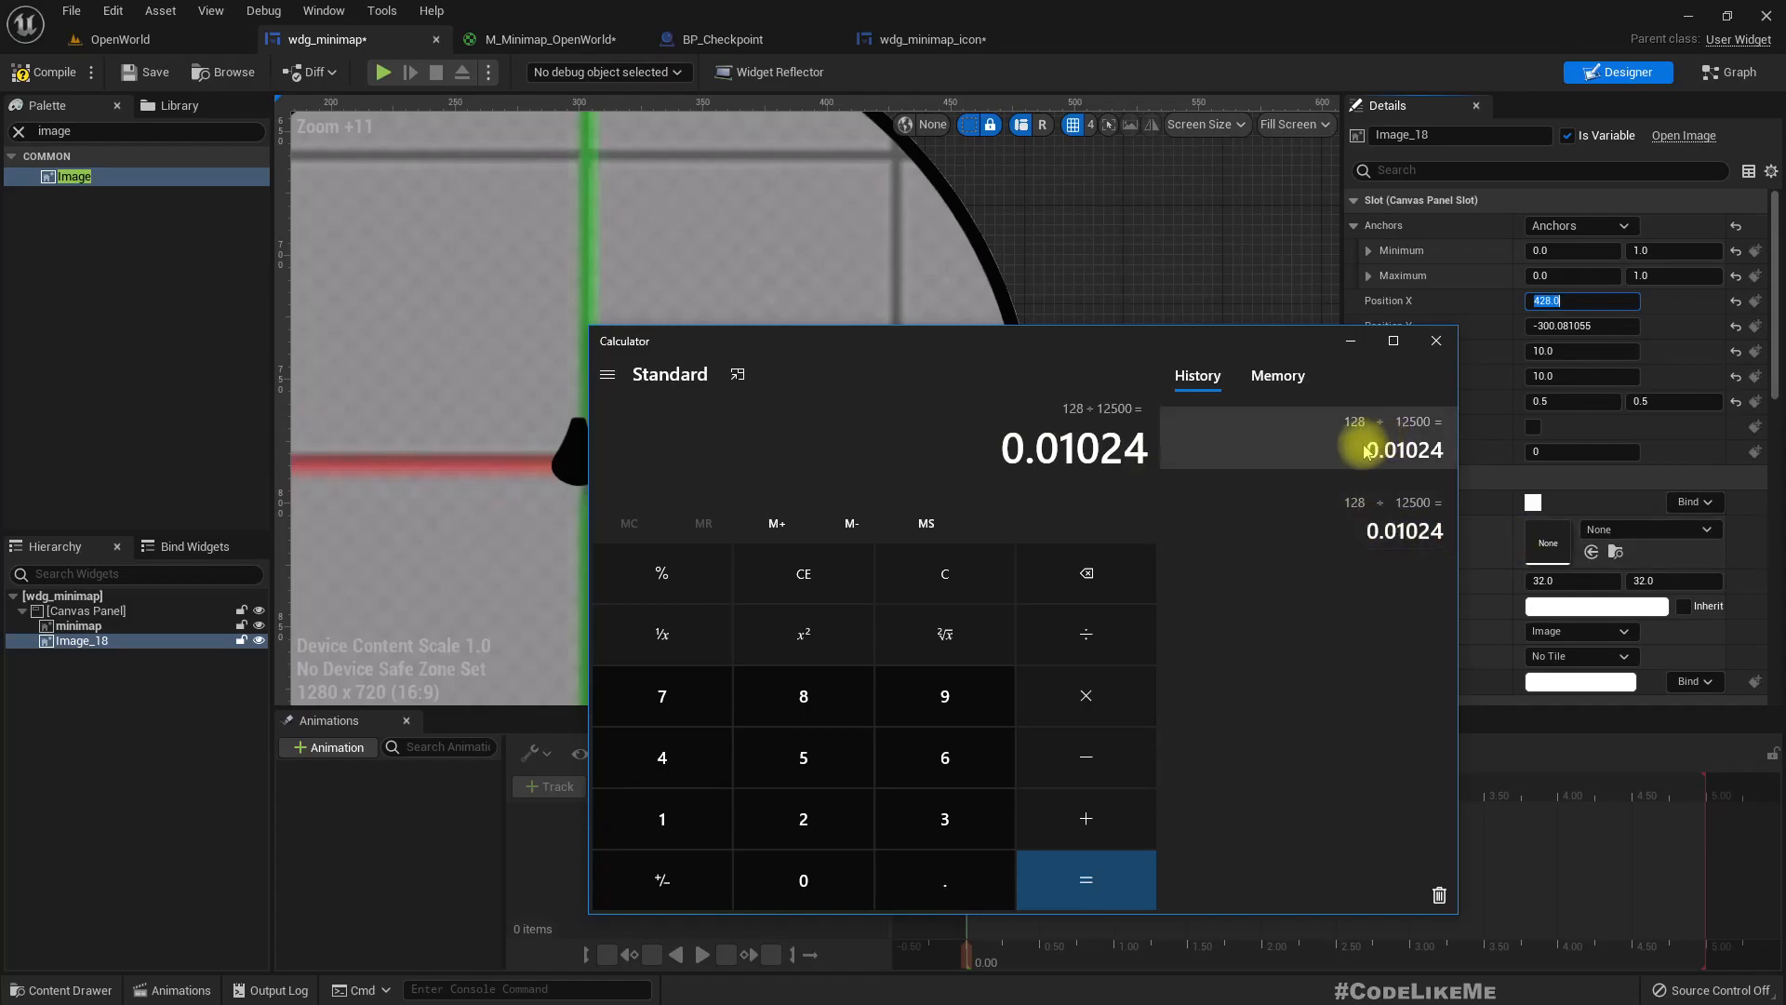
pyautogui.moveTo(1445, 449); pyautogui.dragTo(1343, 451)
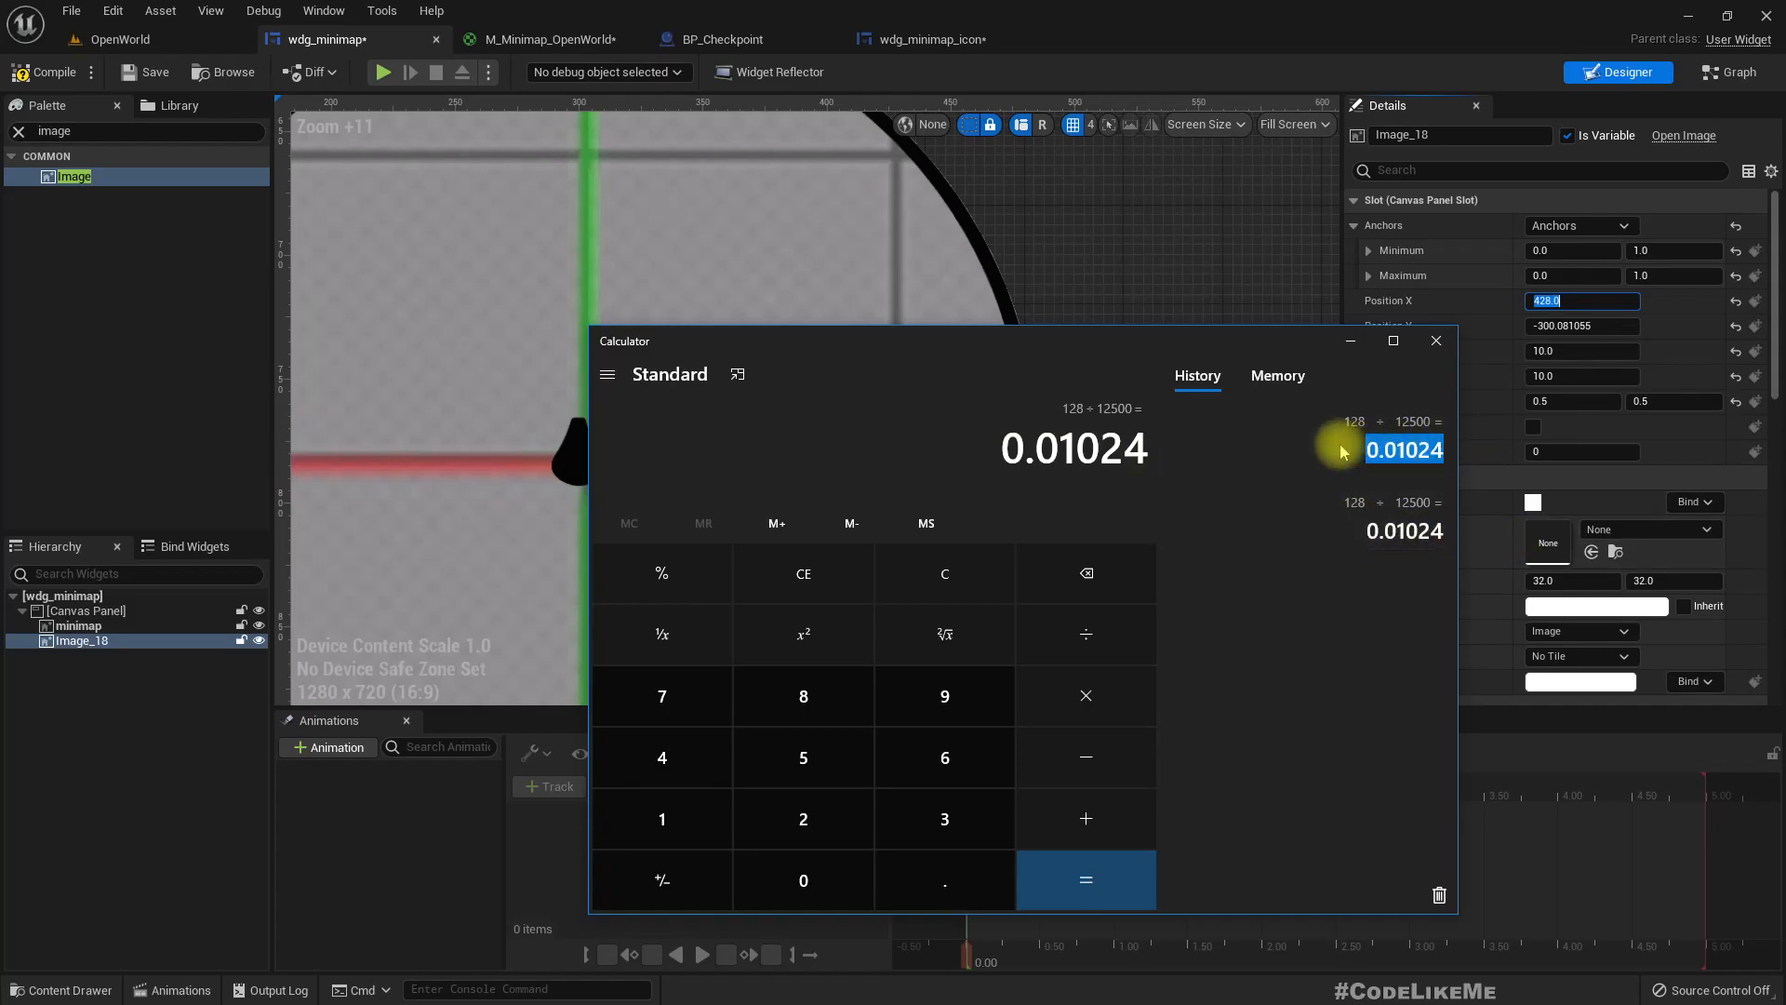
pyautogui.click(935, 12)
# Examine the UpdateIconLocation scaling and clamp nodes in the wdg_minimap_icon event graph
pyautogui.click(523, 41)
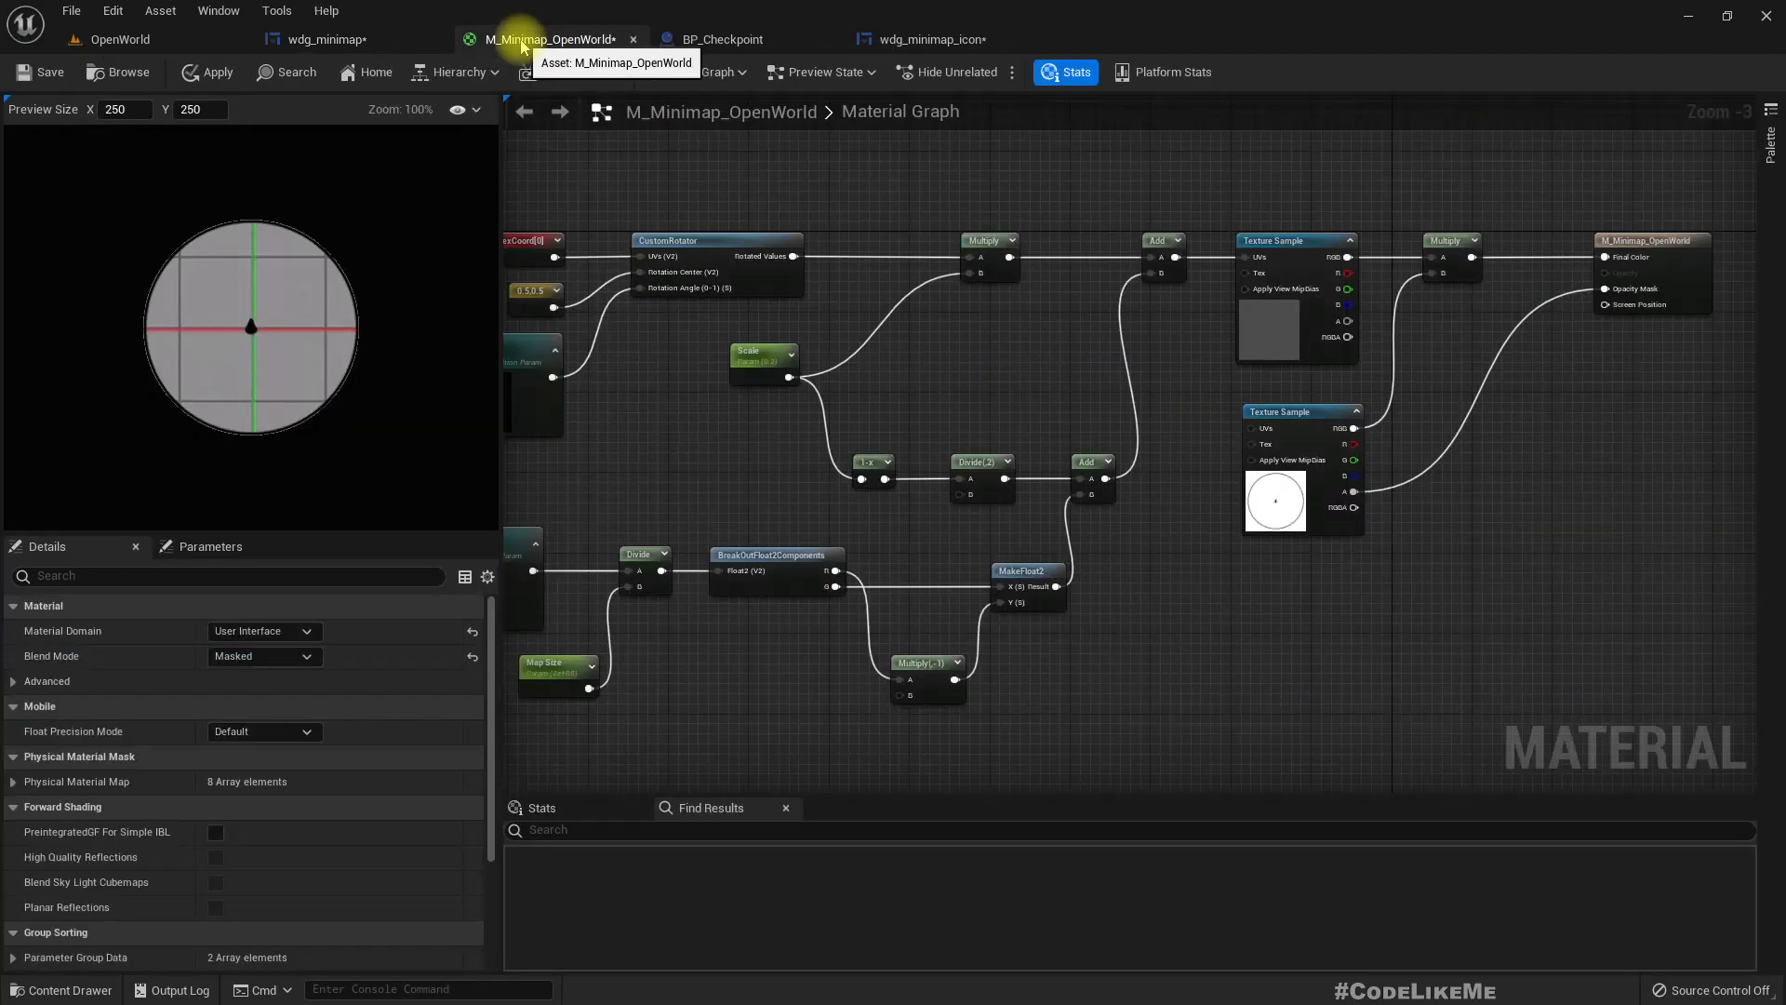
pyautogui.click(711, 39)
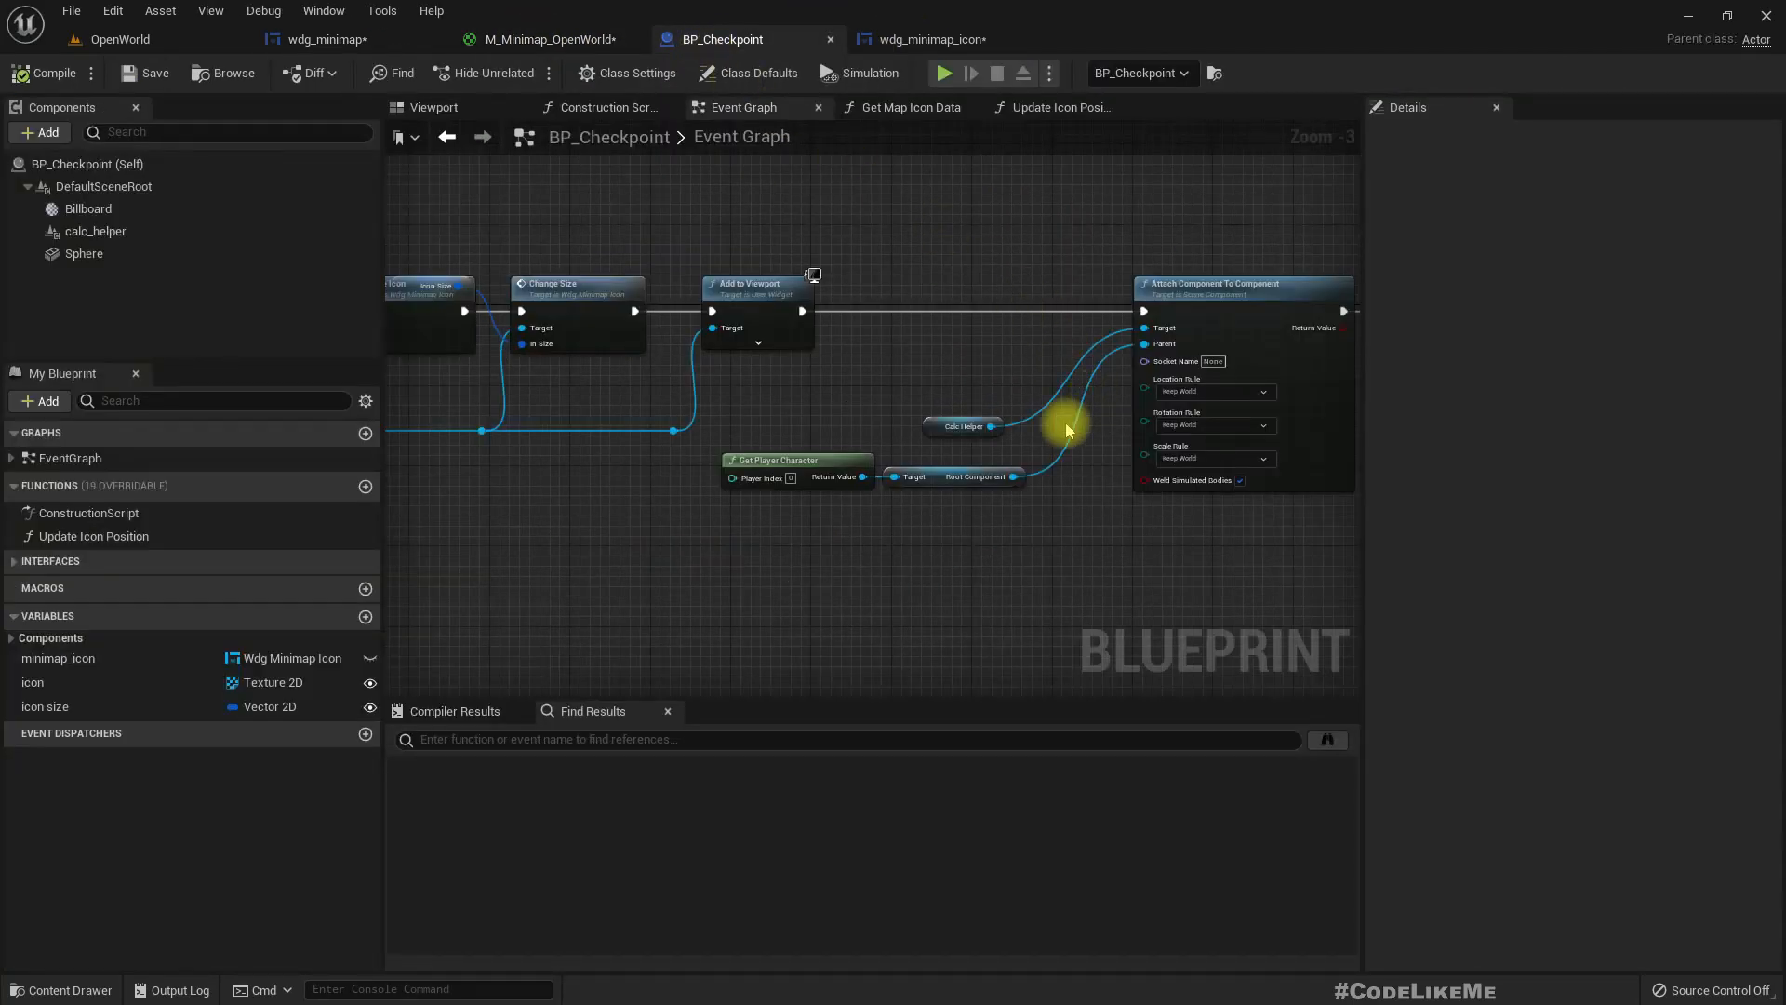
pyautogui.moveTo(578, 529); pyautogui.dragTo(748, 521, button='right')
pyautogui.click(886, 39)
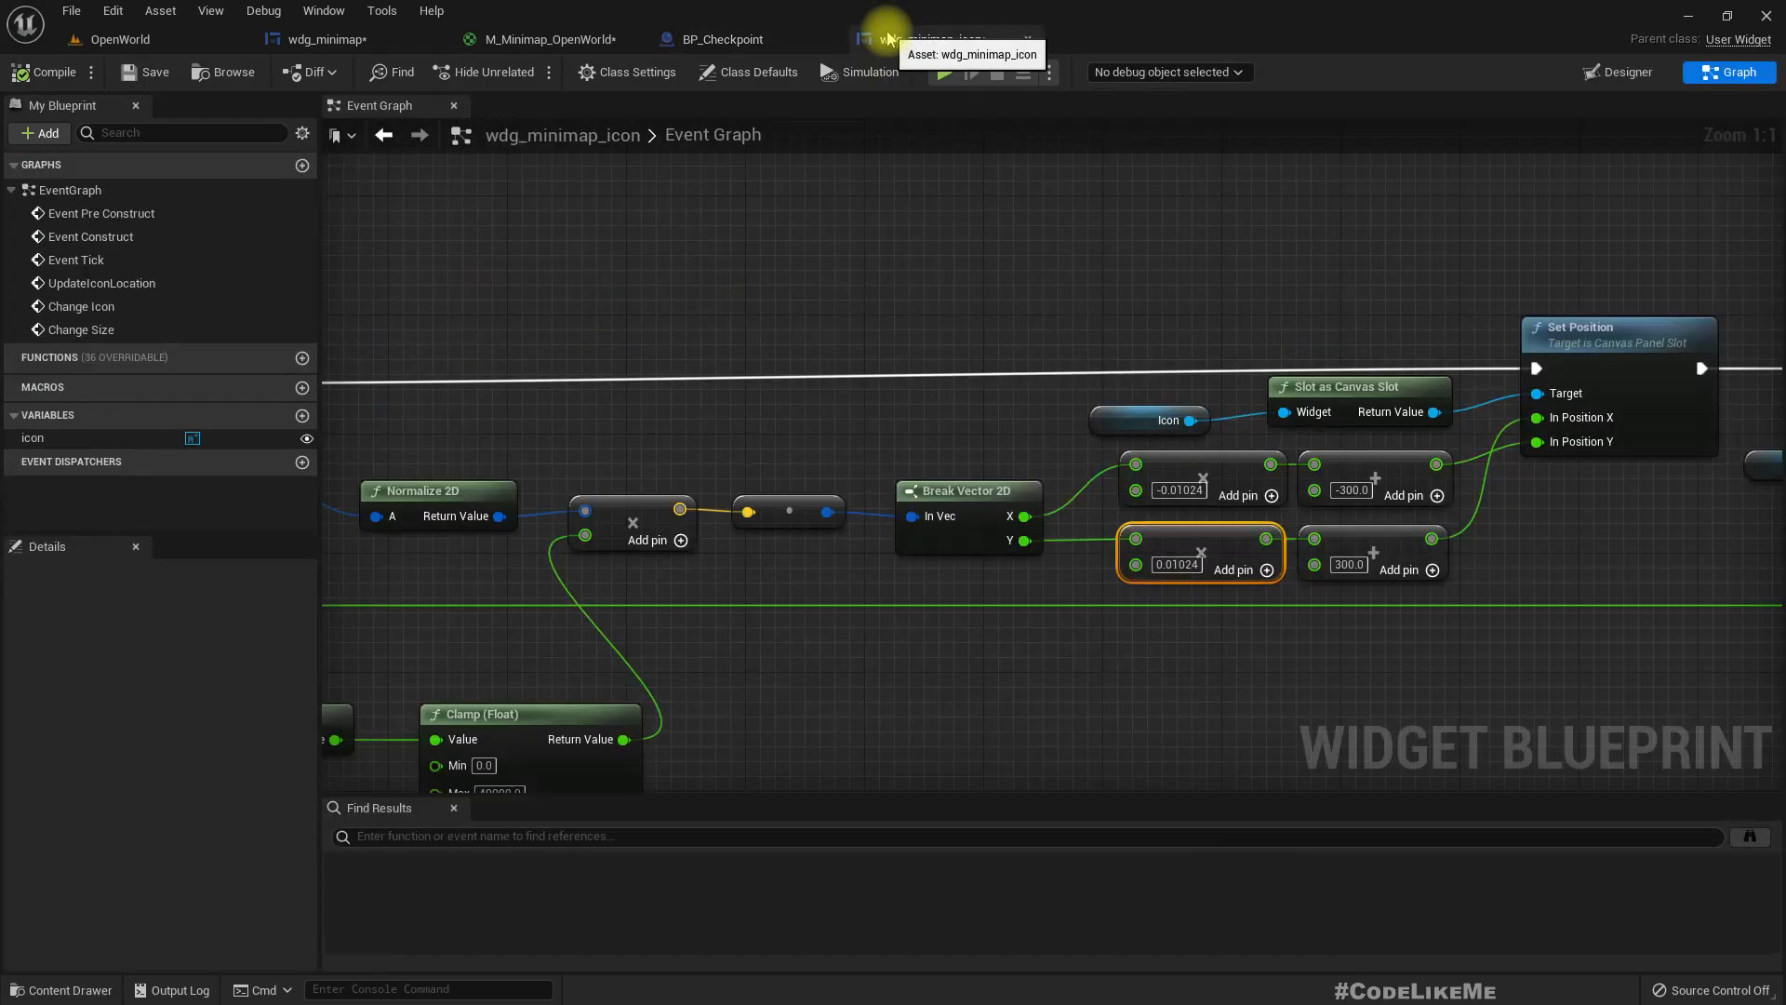
pyautogui.moveTo(1011, 737); pyautogui.dragTo(1161, 571, button='right')
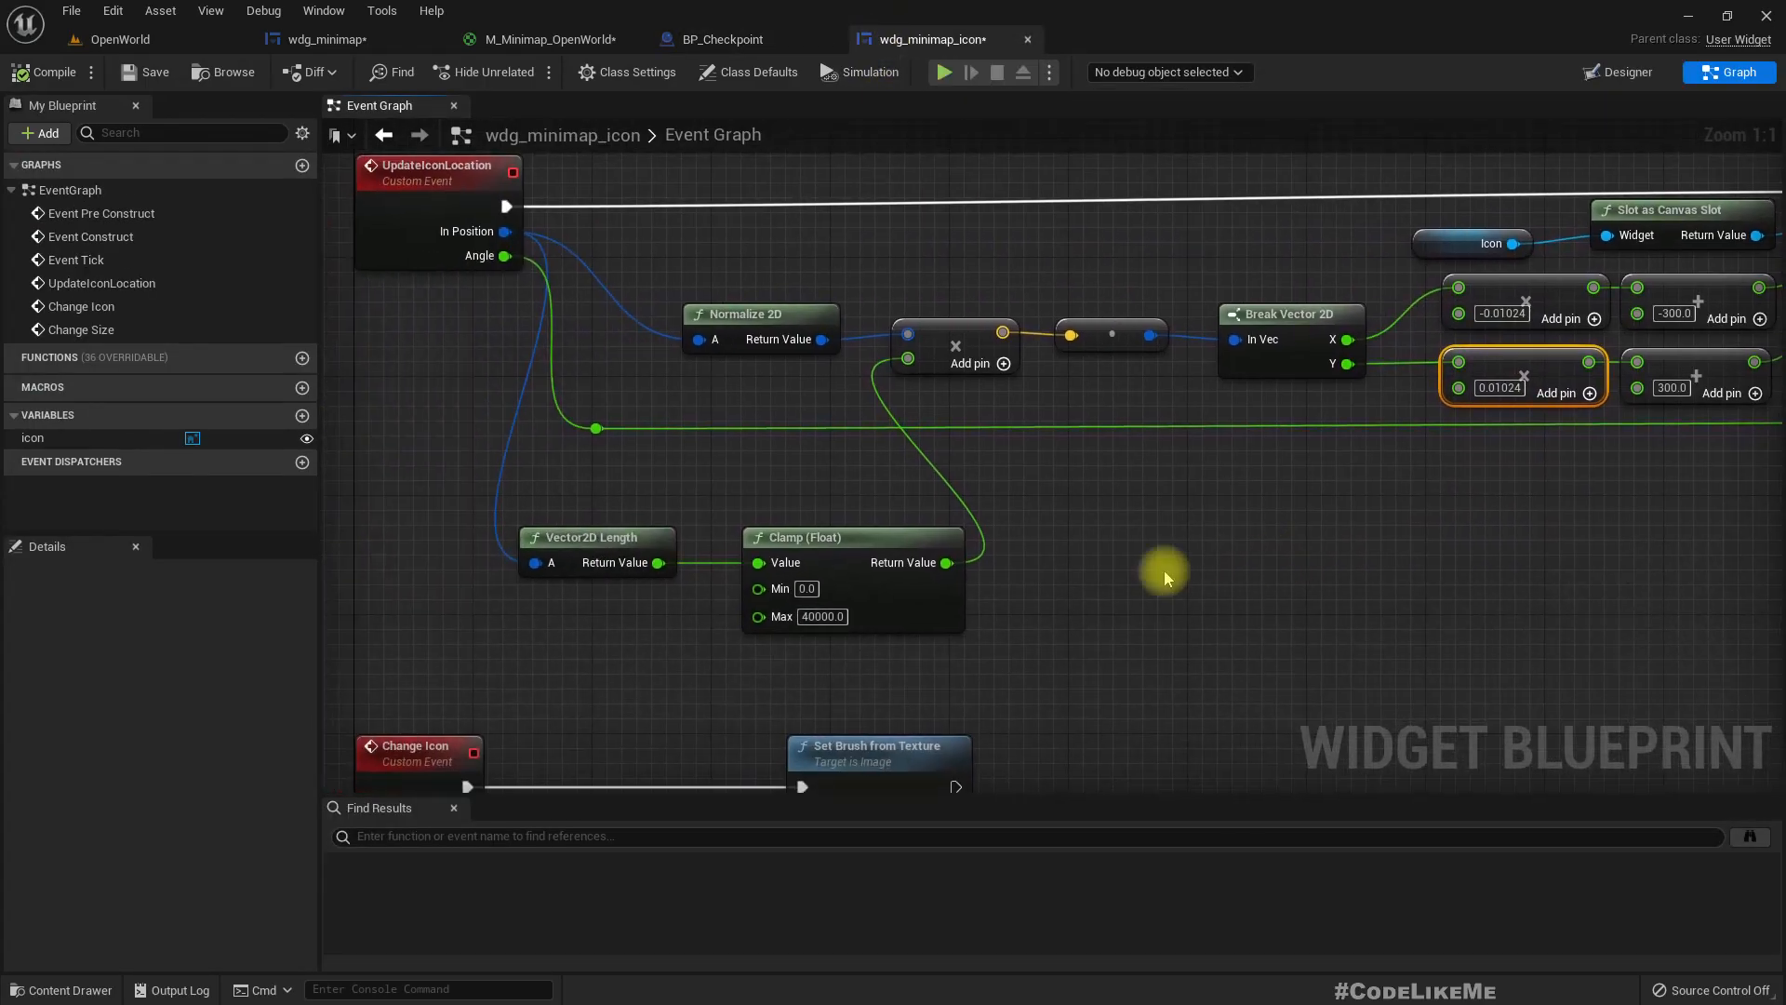
# Play the OpenWorld level full screen and run toward the checkpoint to check its minimap icon position
pyautogui.click(103, 41)
pyautogui.press('F11')
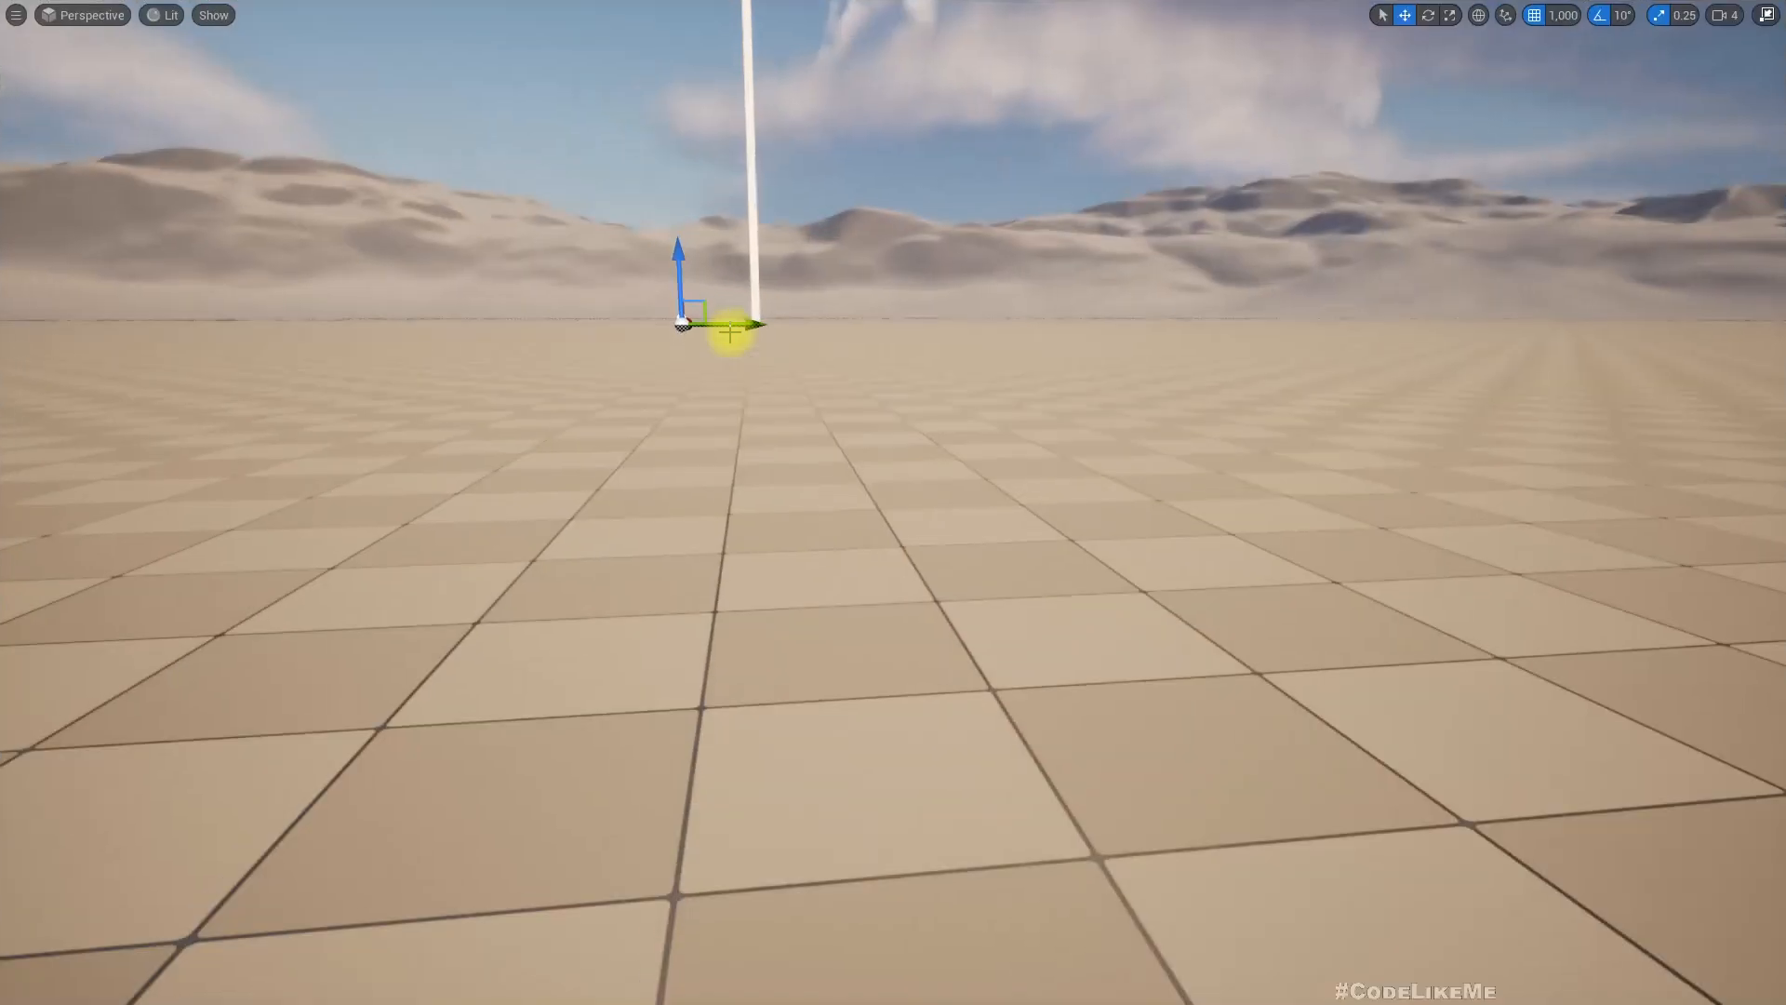
pyautogui.hotkey('alt', 'p')
pyautogui.press('w')
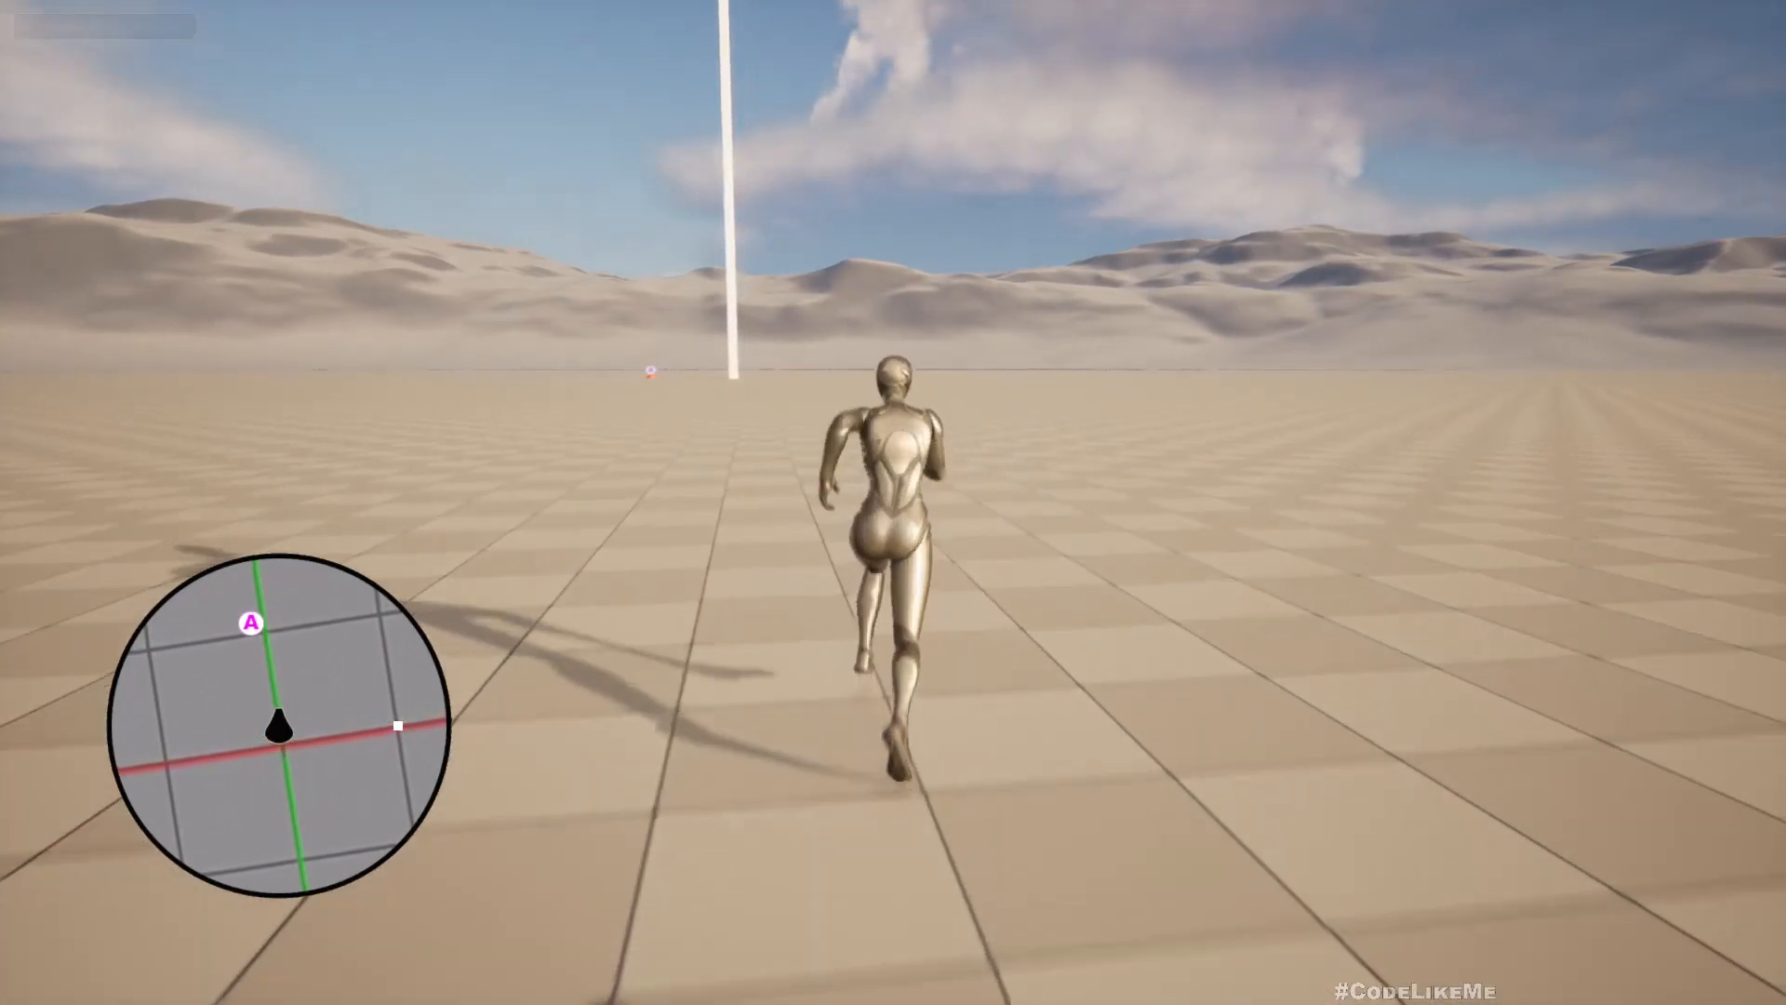
pyautogui.press('Escape')
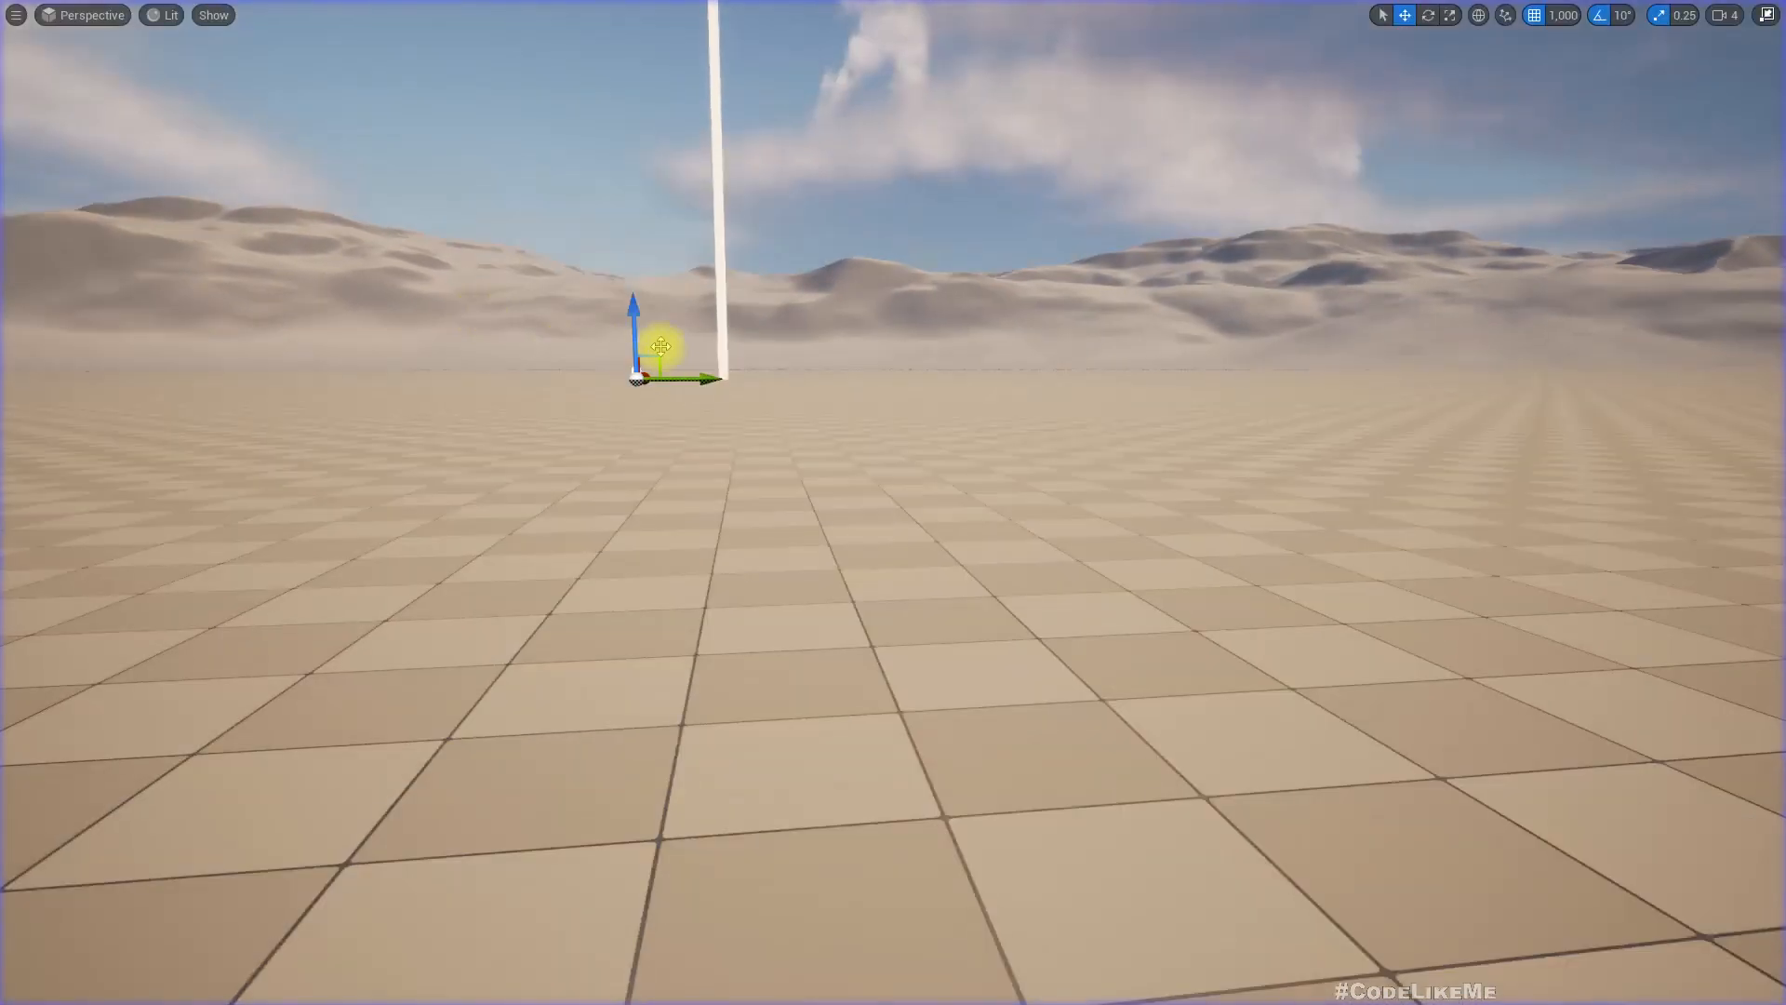
# Move BP_Checkpoint farther away to X 24000, Y -1000 and play the level to check its icon against the minimap circle
pyautogui.press('f')
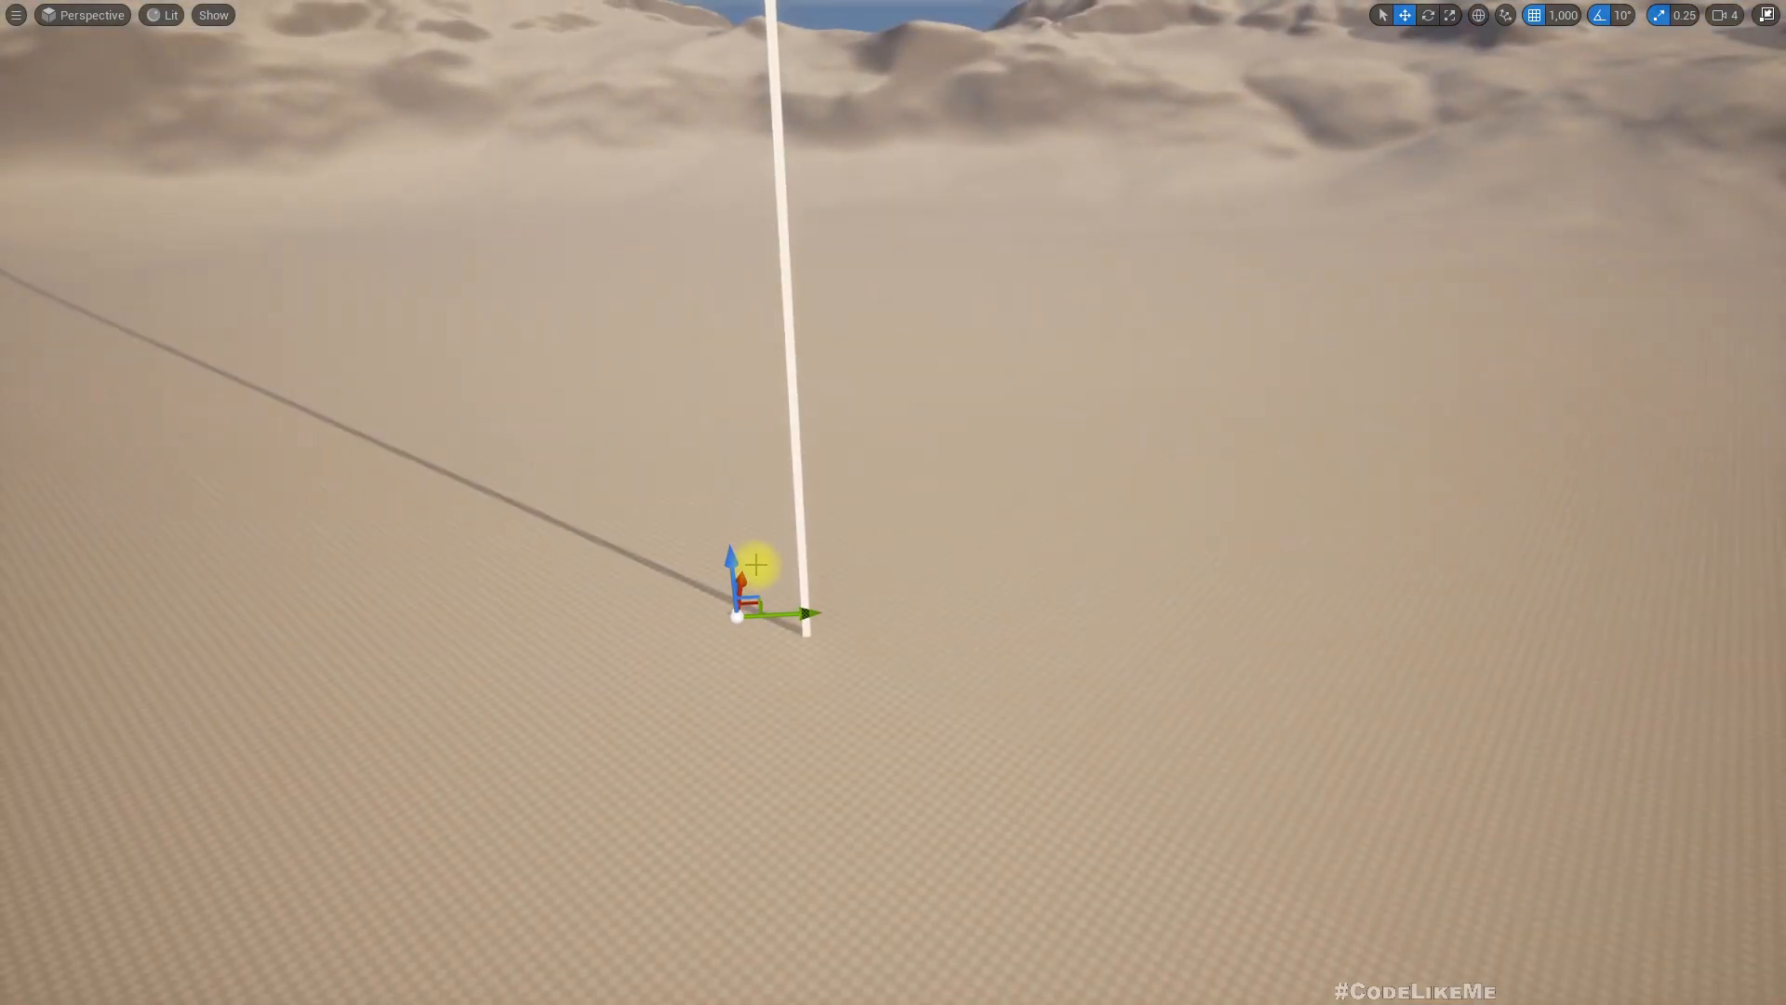
pyautogui.moveTo(748, 583); pyautogui.dragTo(751, 354)
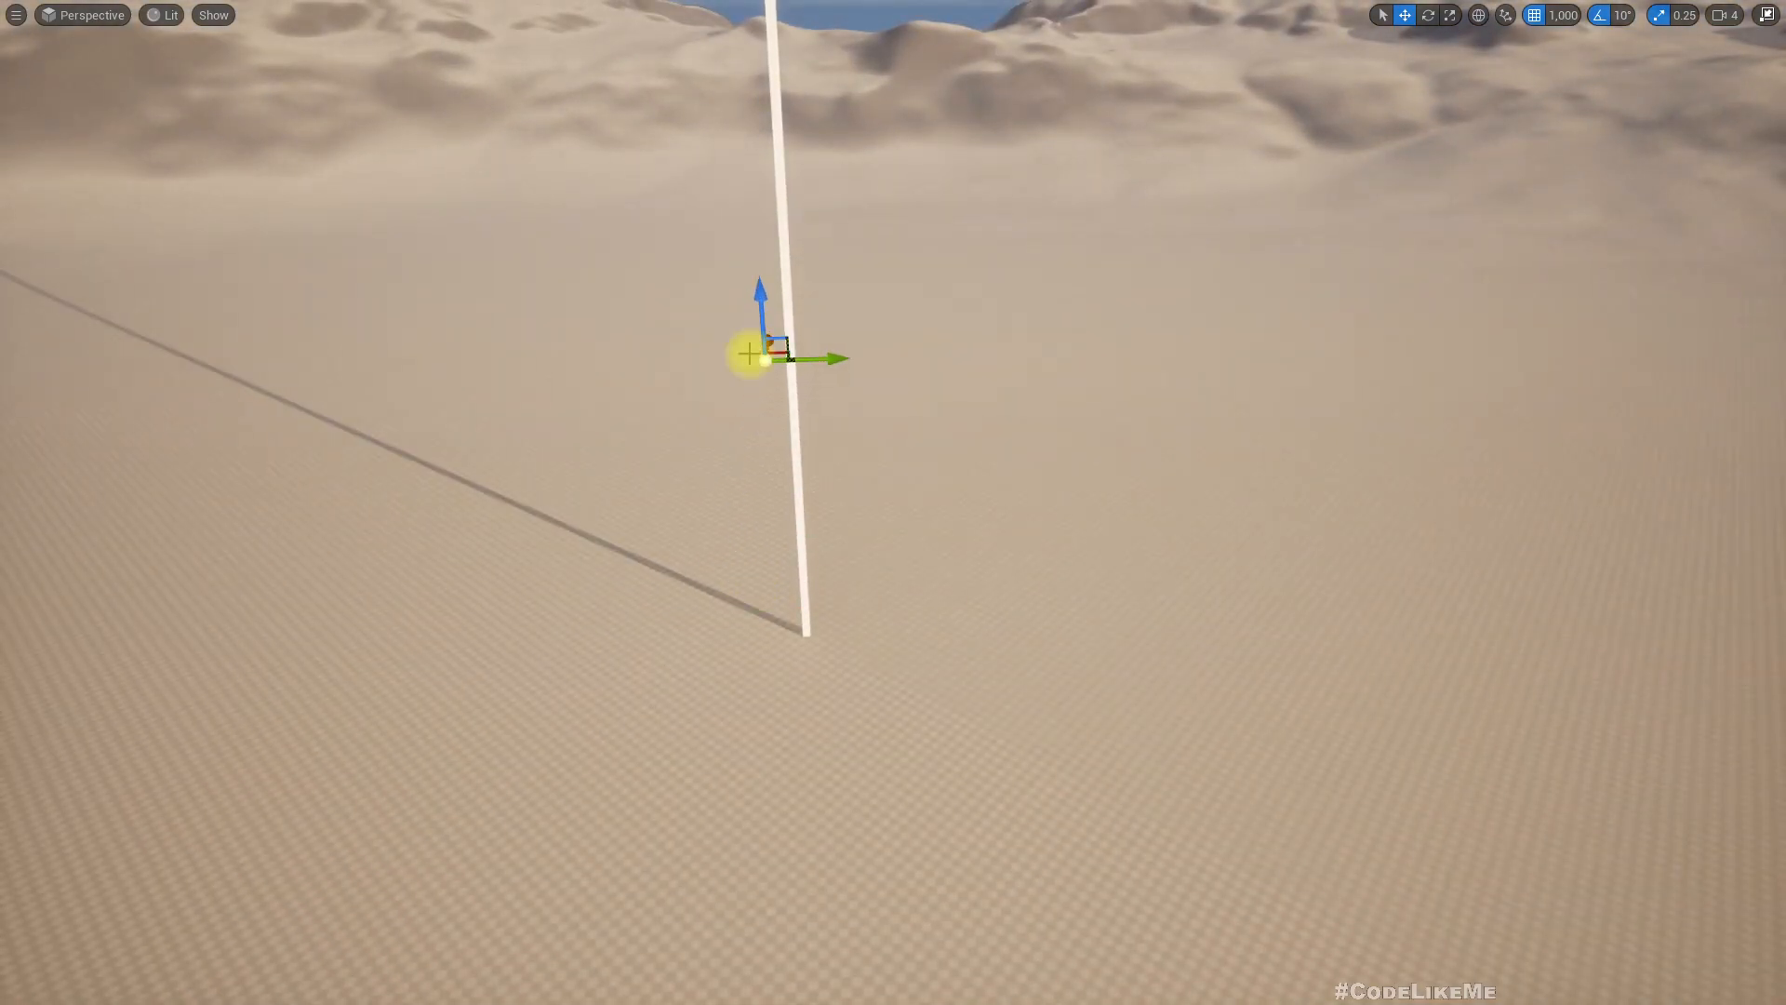
pyautogui.hotkey('alt', 'p')
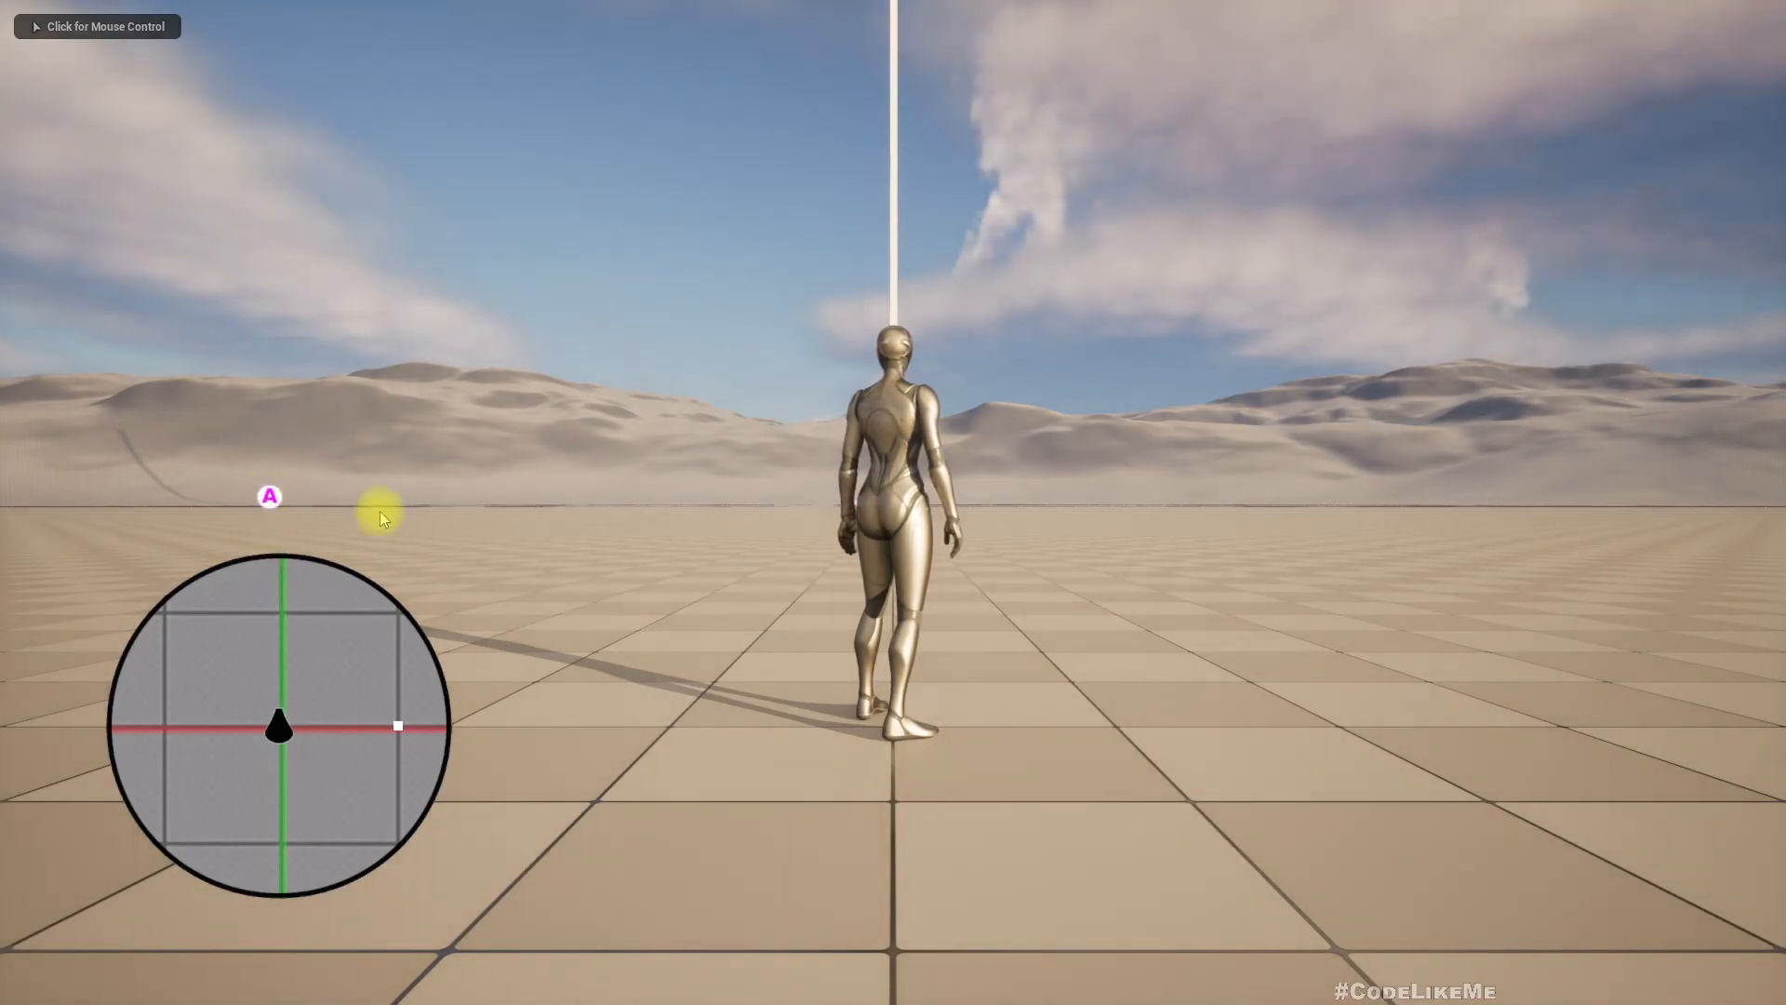
pyautogui.press('Escape')
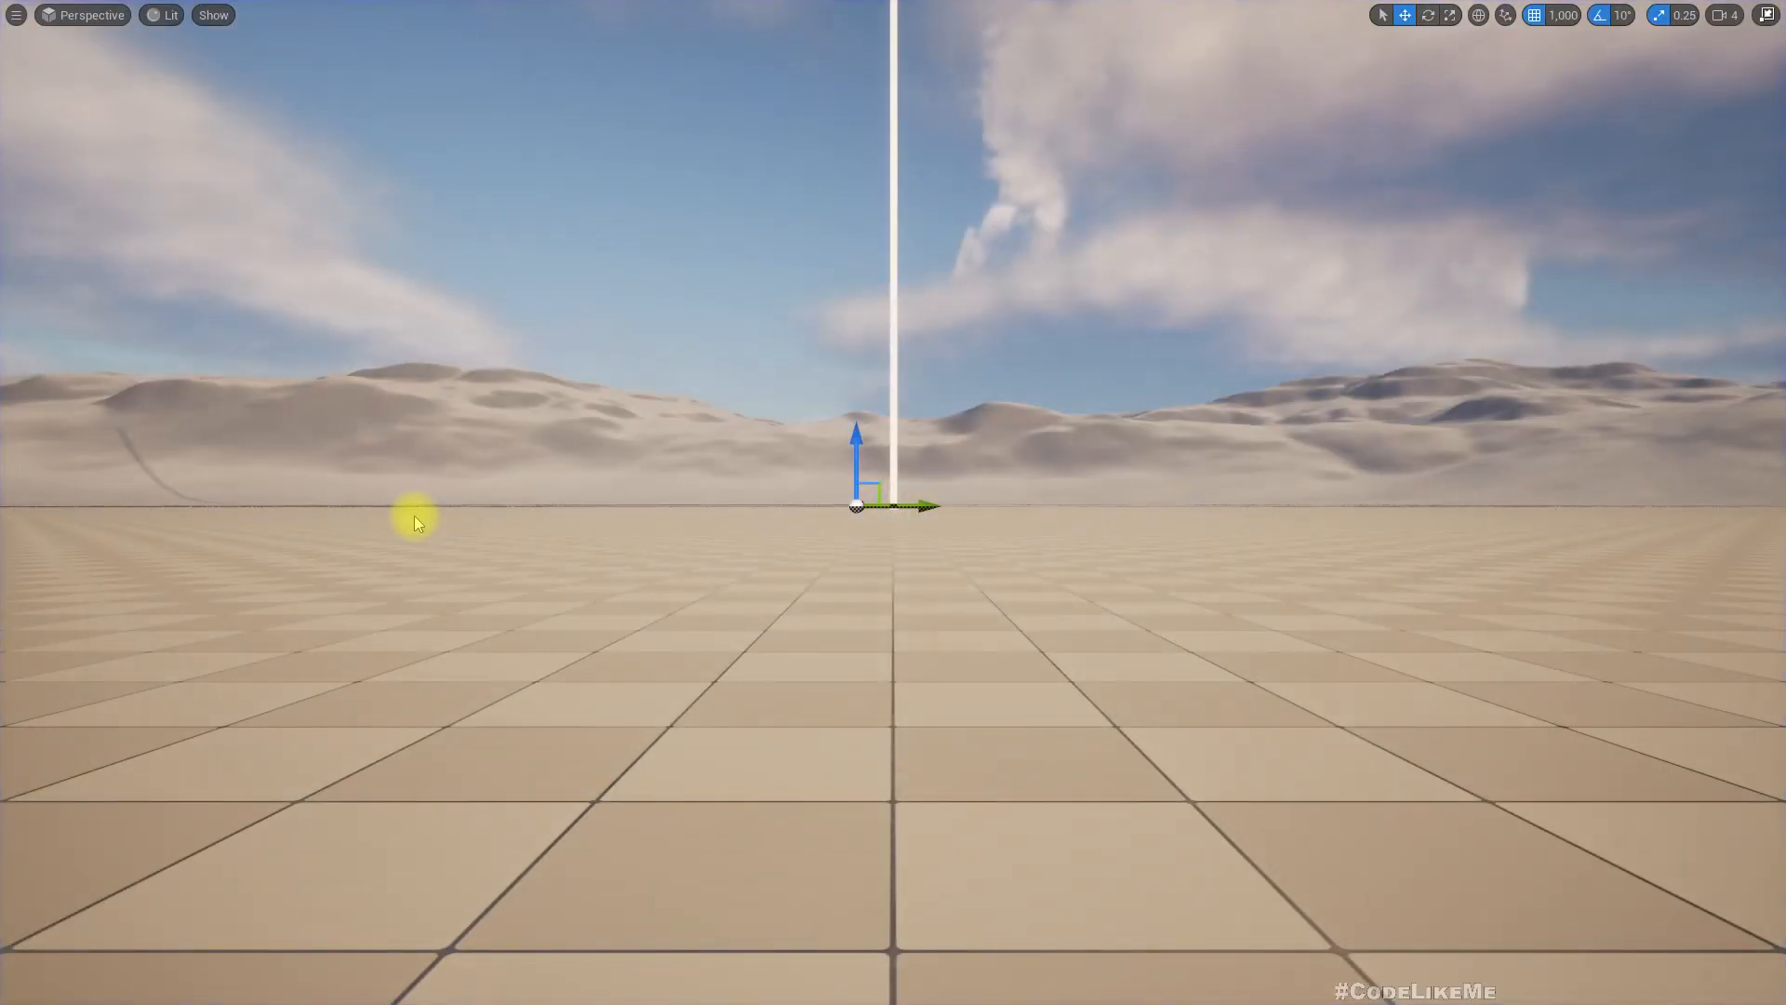
pyautogui.moveTo(1045, 471); pyautogui.dragTo(1045, 470, button='right')
# In the wdg_minimap designer, move the small image onto the minimap circle's right rim, at about Position X 477, Y -304
pyautogui.press('F11')
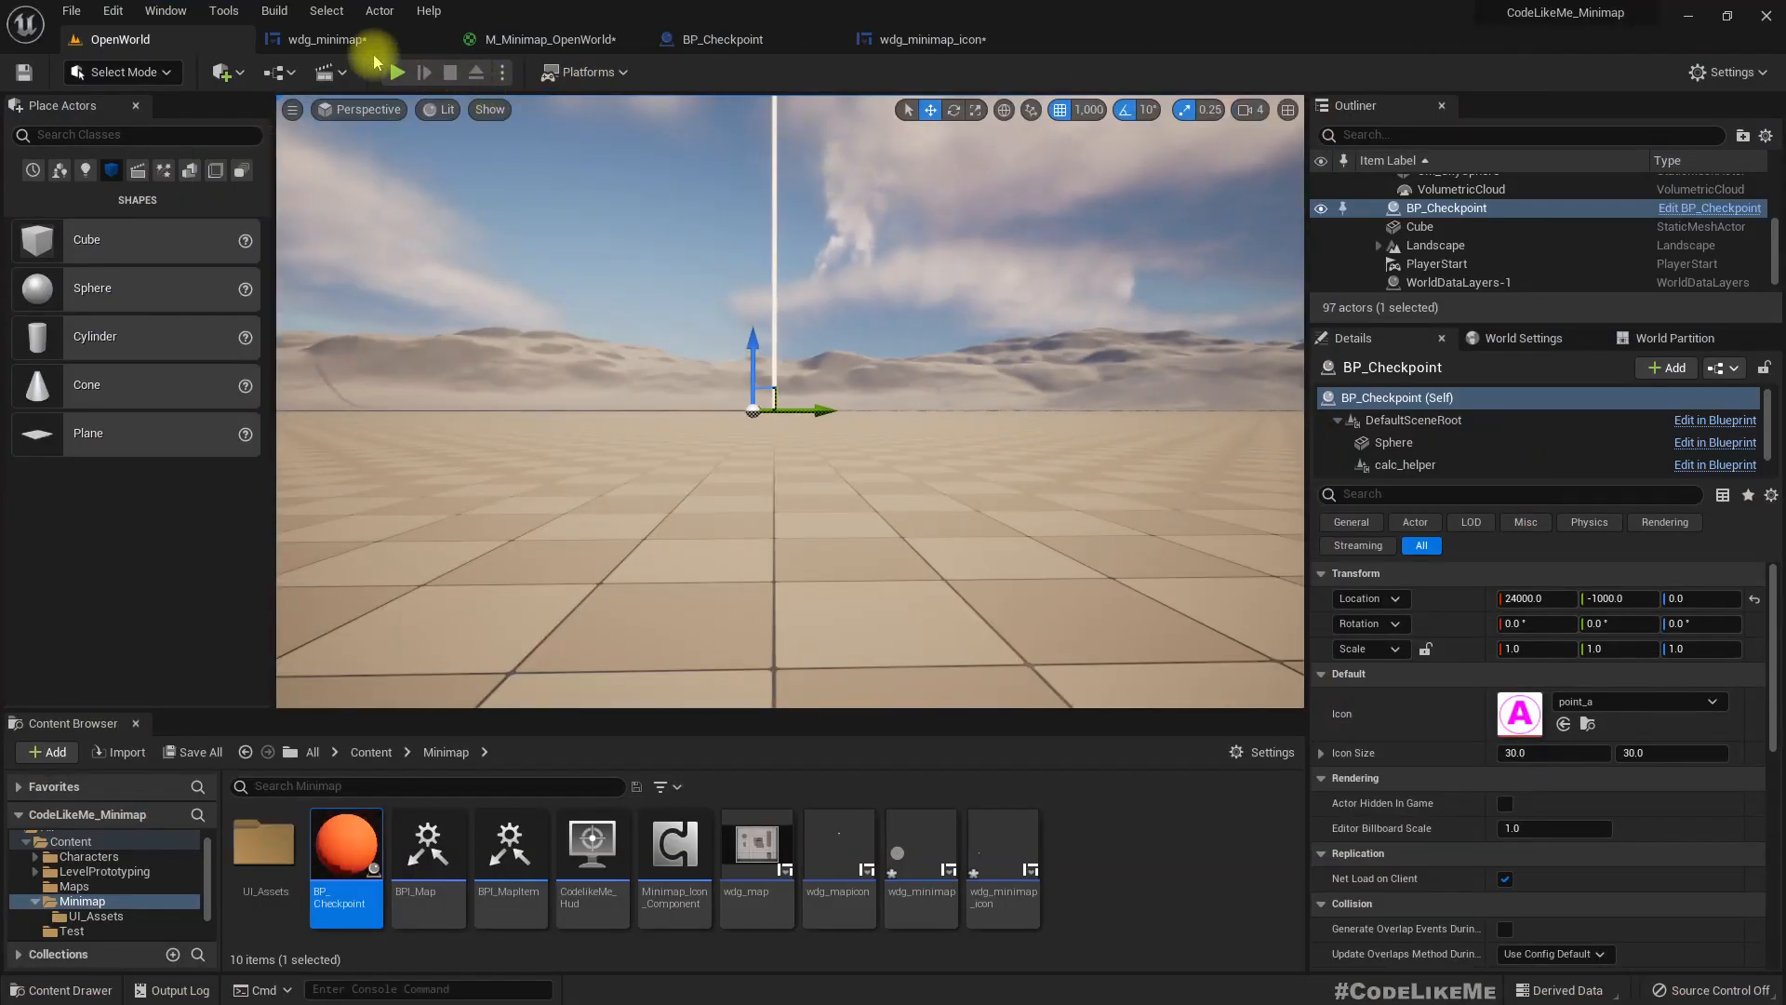
pyautogui.click(310, 40)
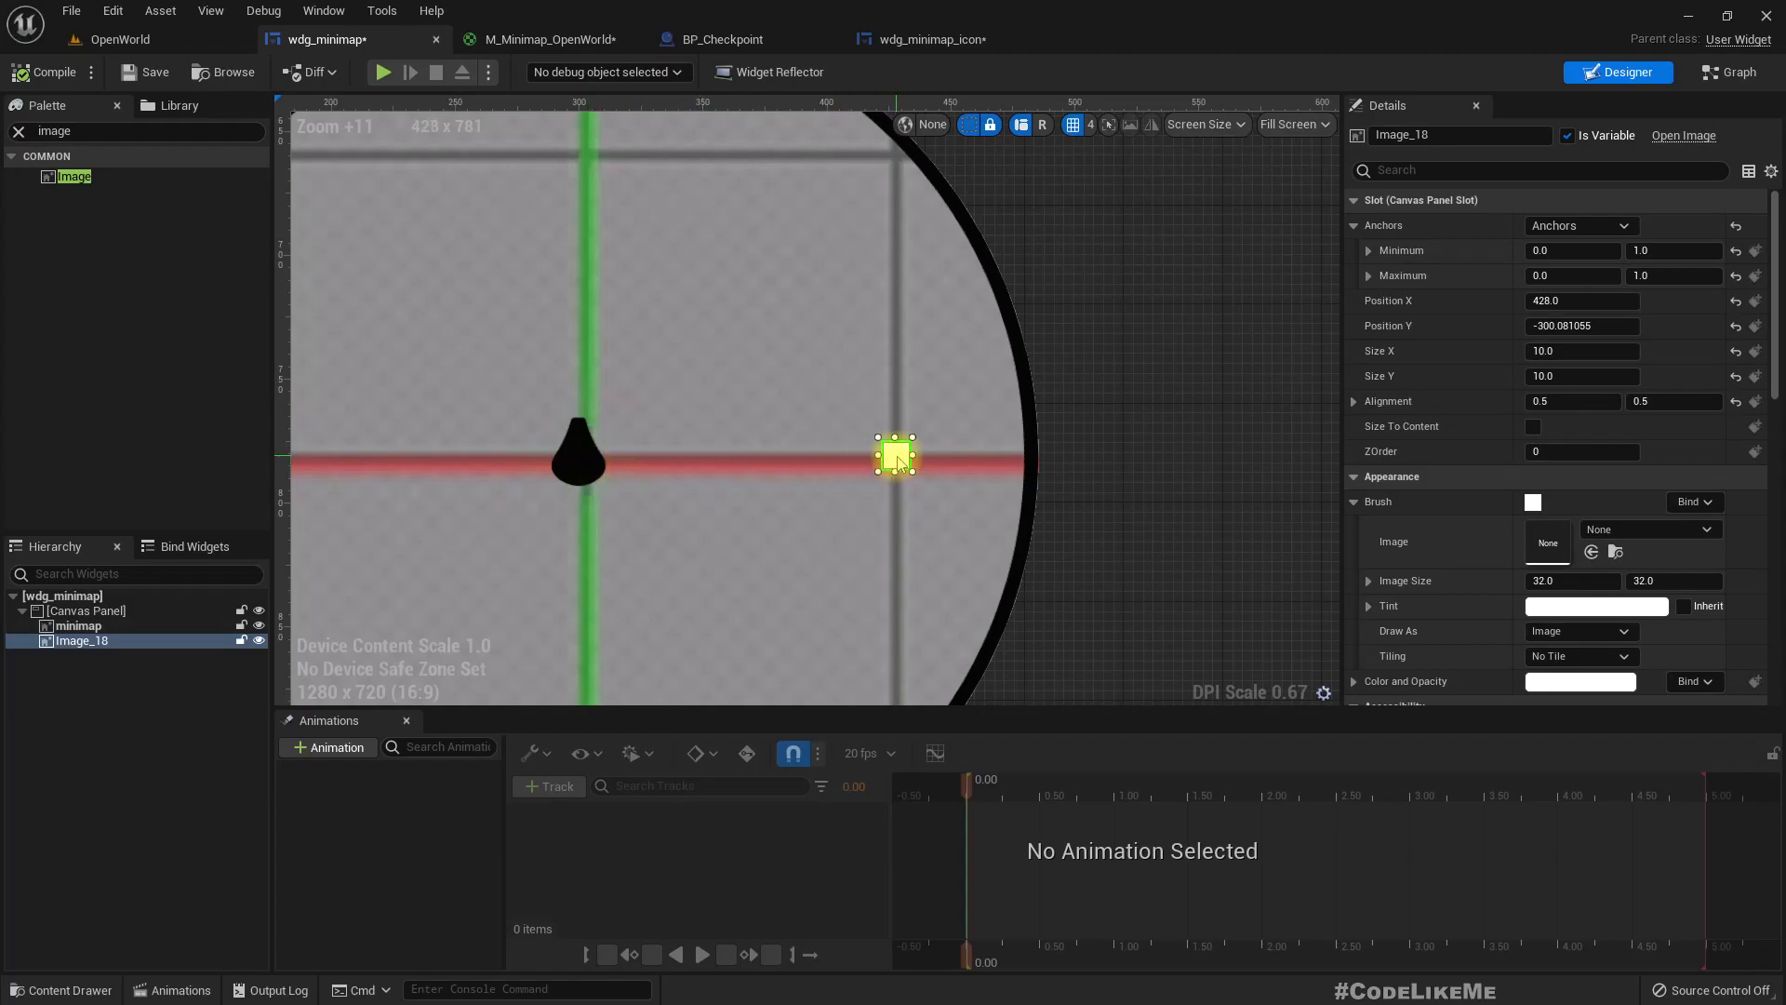
pyautogui.moveTo(901, 459); pyautogui.dragTo(1023, 462)
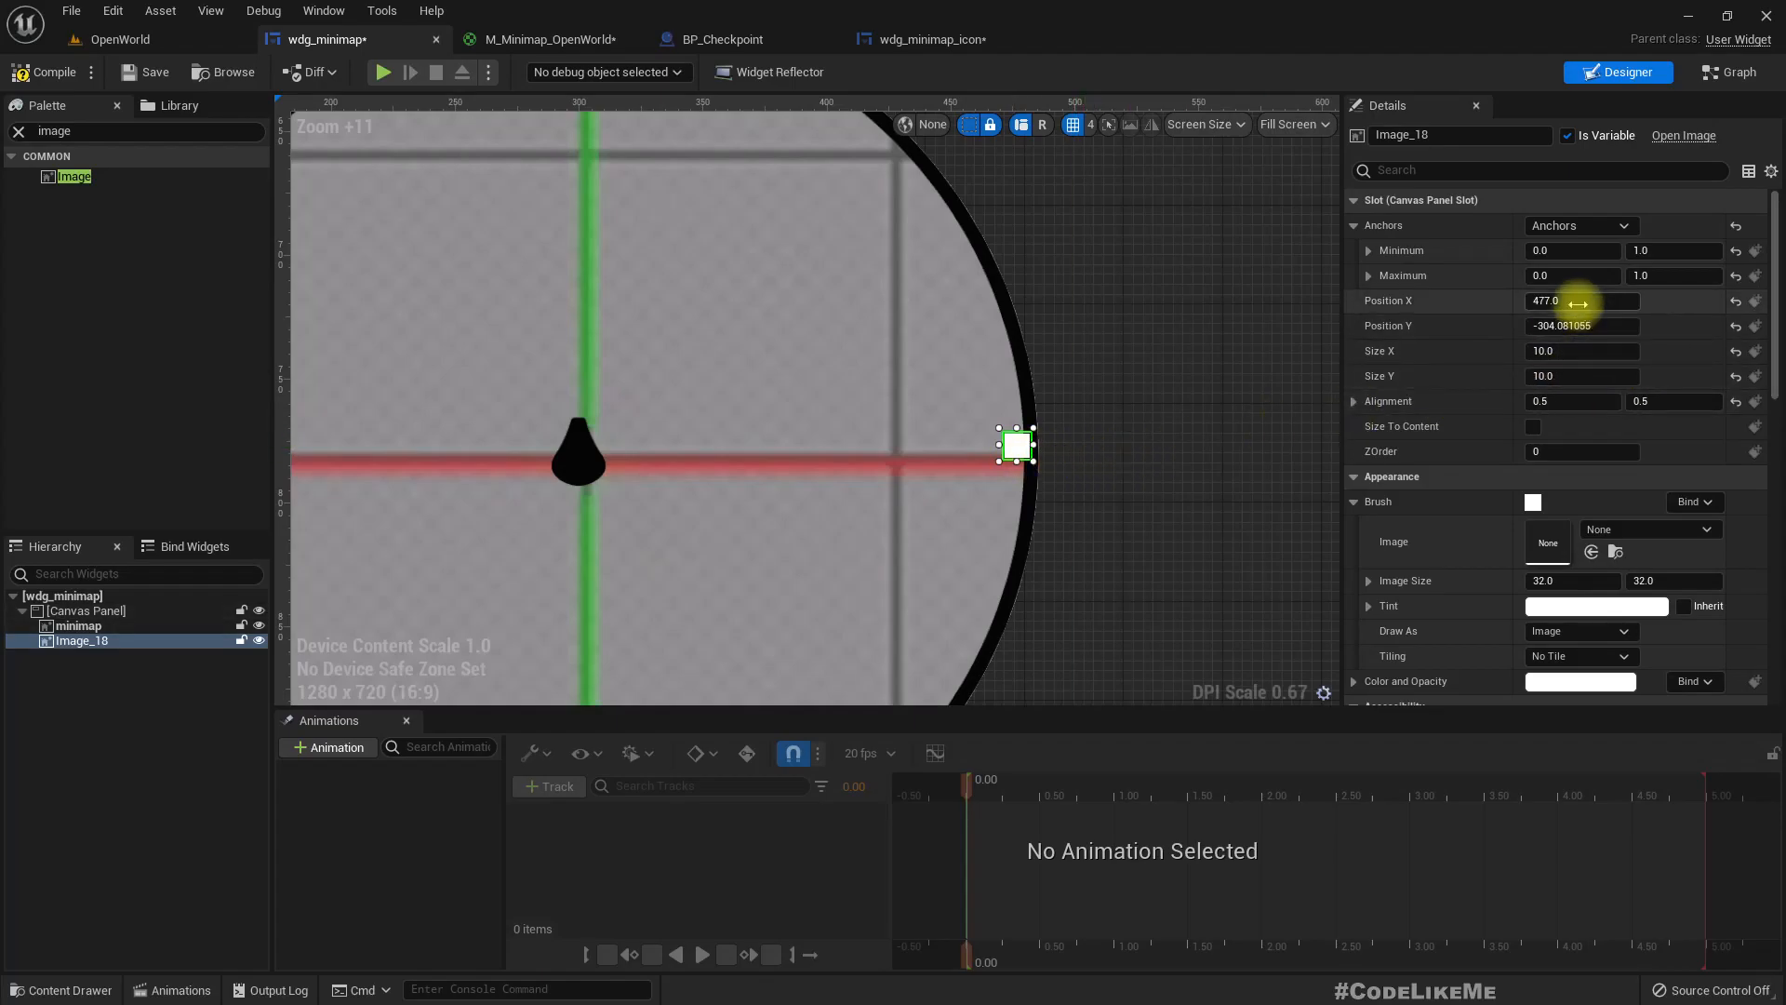
# Switch to Calculator and divide 177 by 0.01024 to find the maximum icon distance, then return to the editor
pyautogui.hotkey('alt', 'Tab')
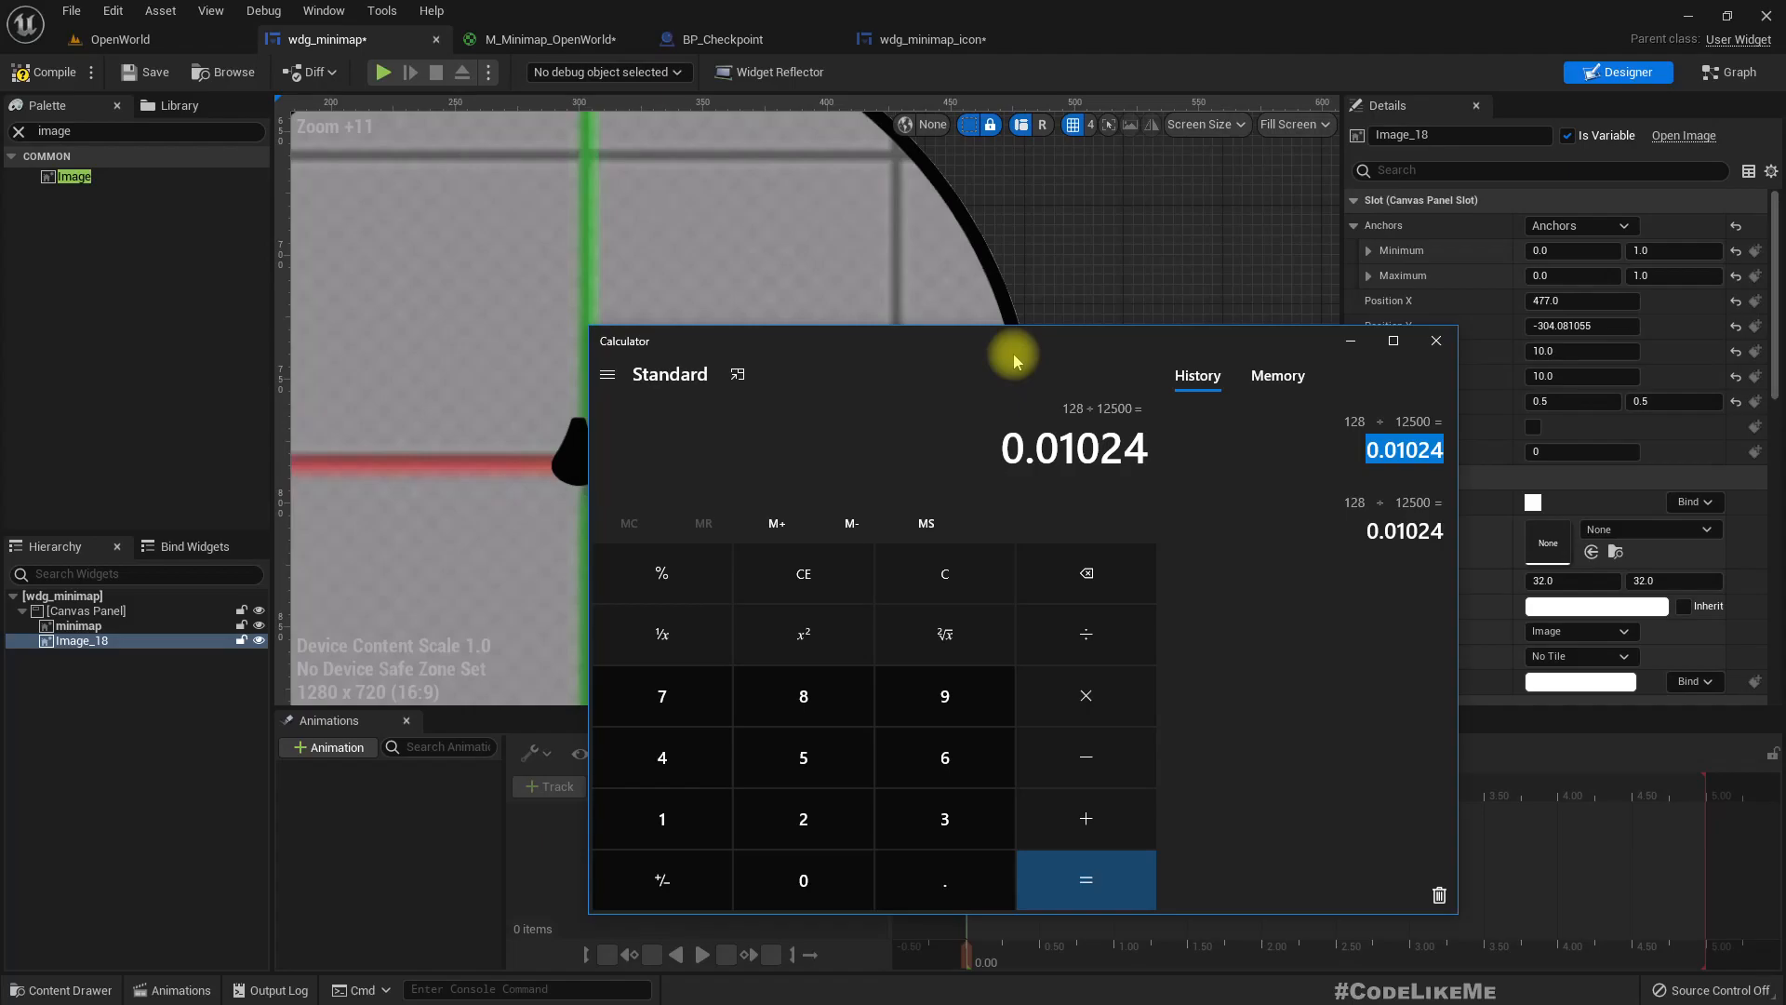
pyautogui.write('1')
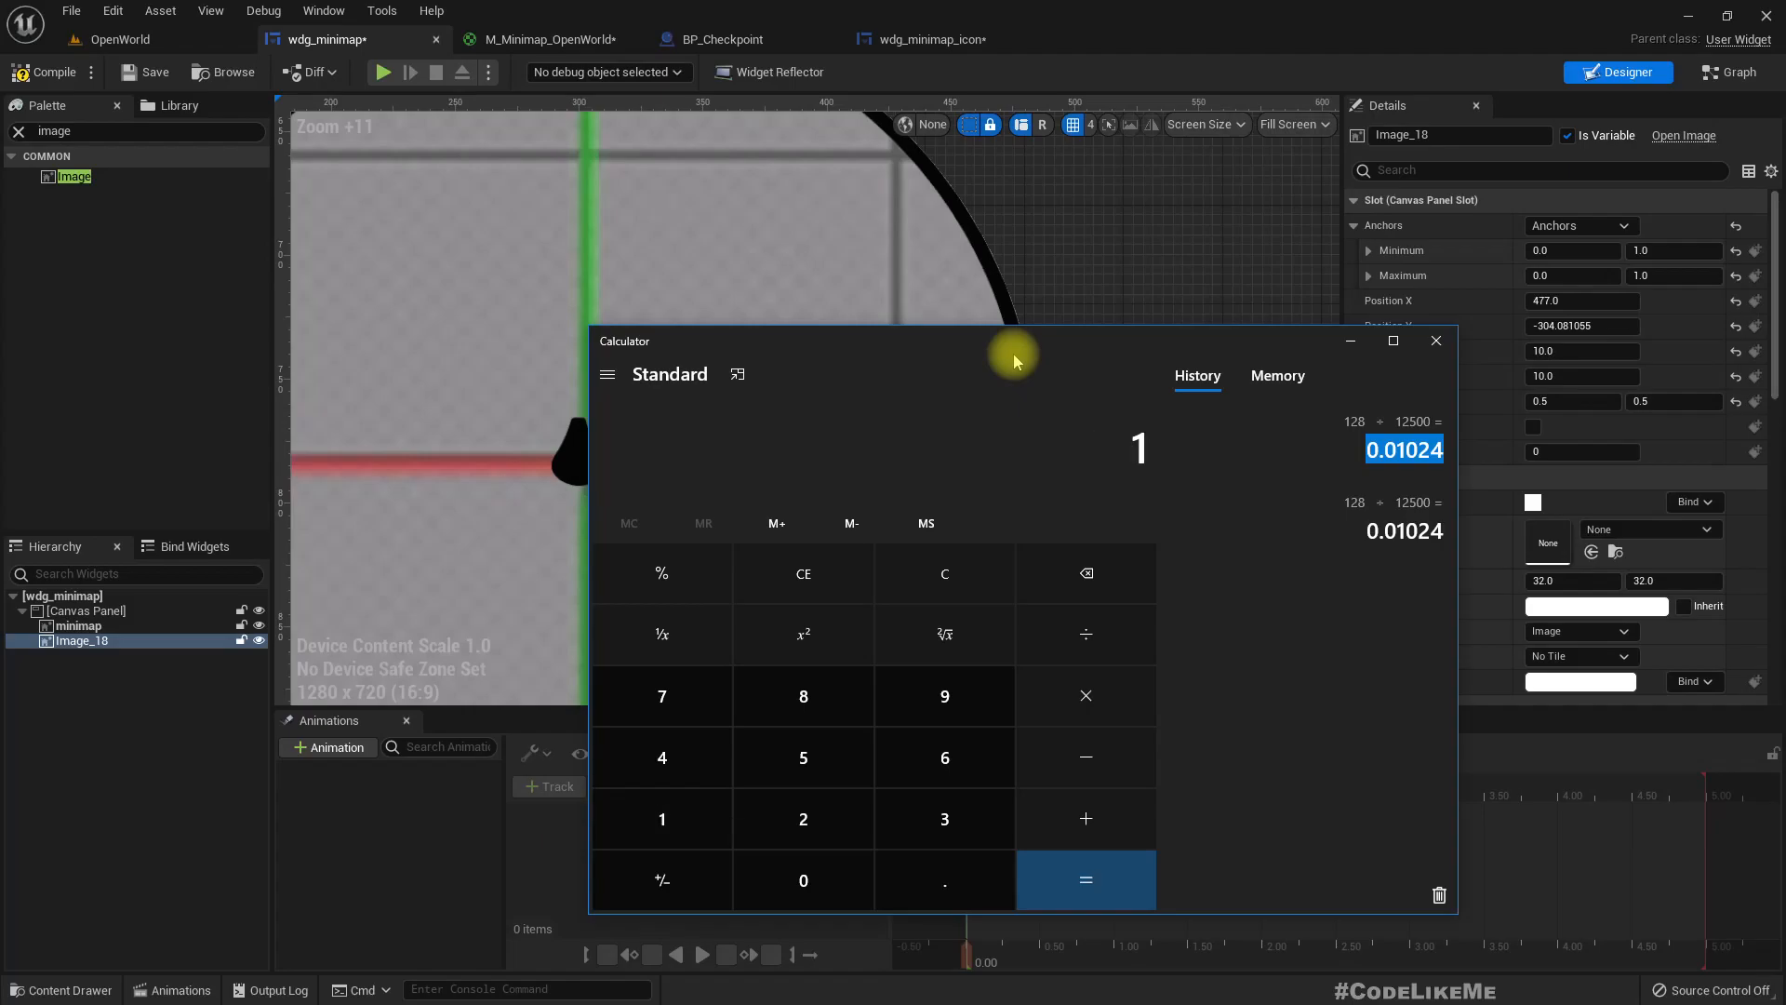
pyautogui.write('77')
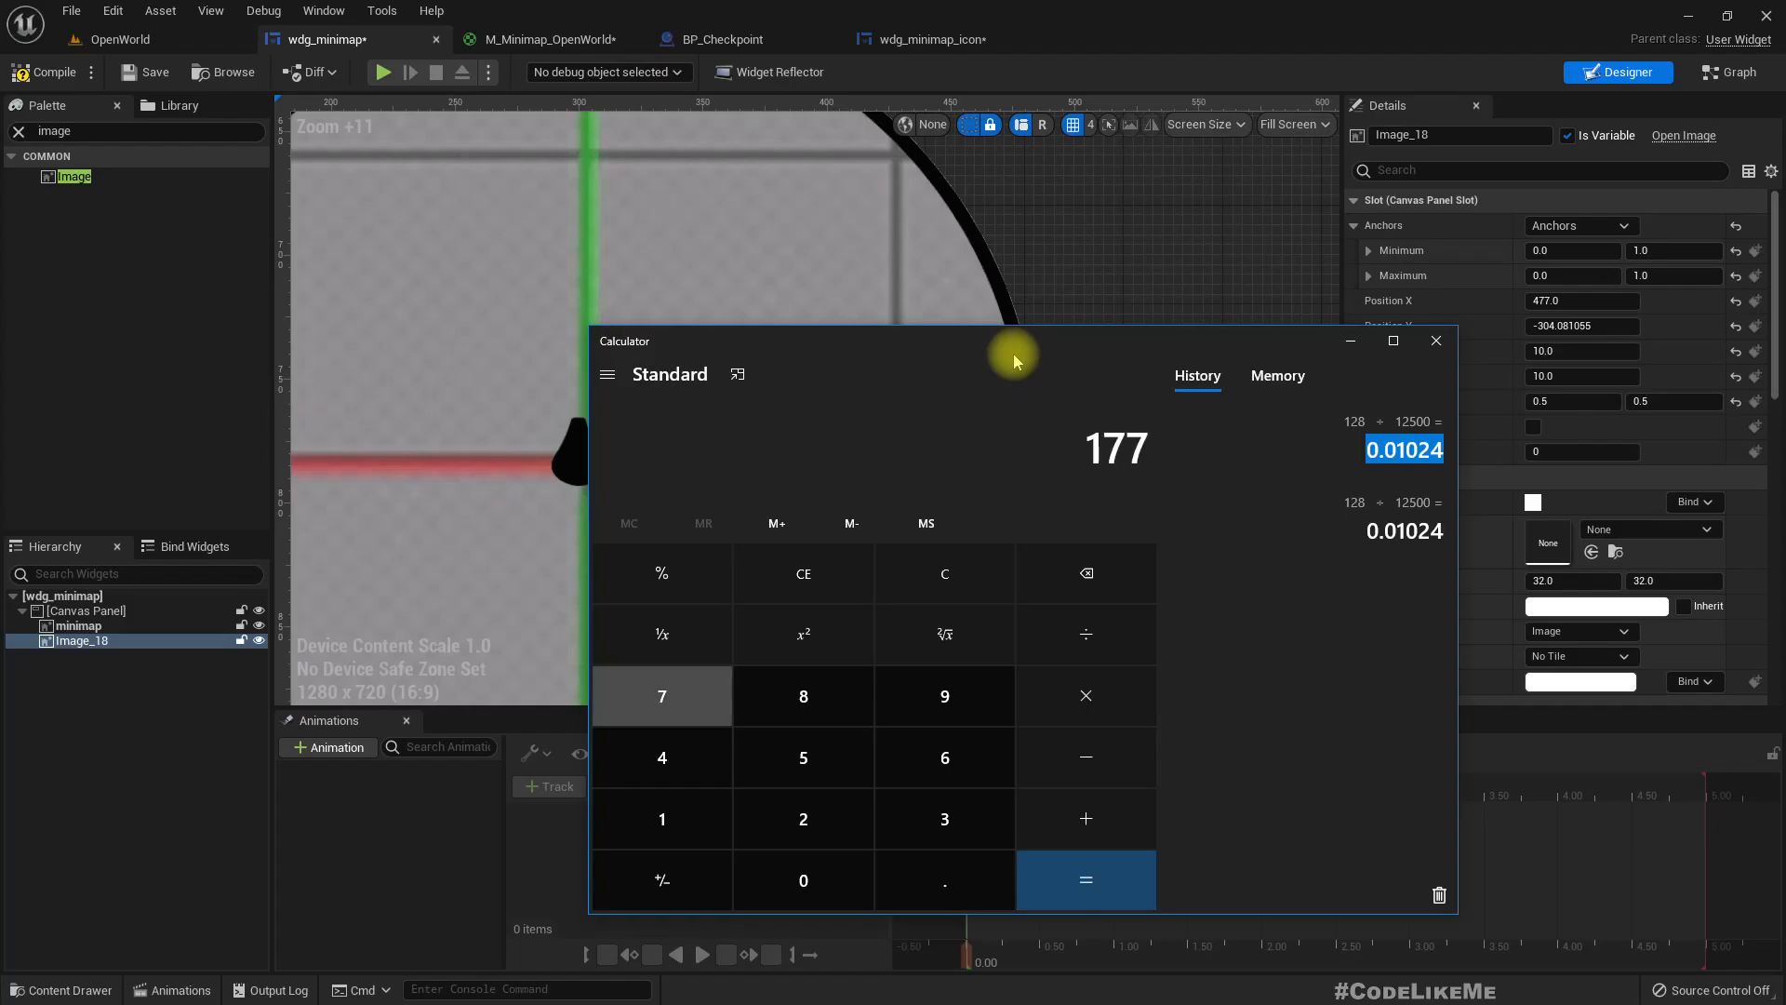
pyautogui.press('/')
pyautogui.write('0.01024')
pyautogui.press('Return')
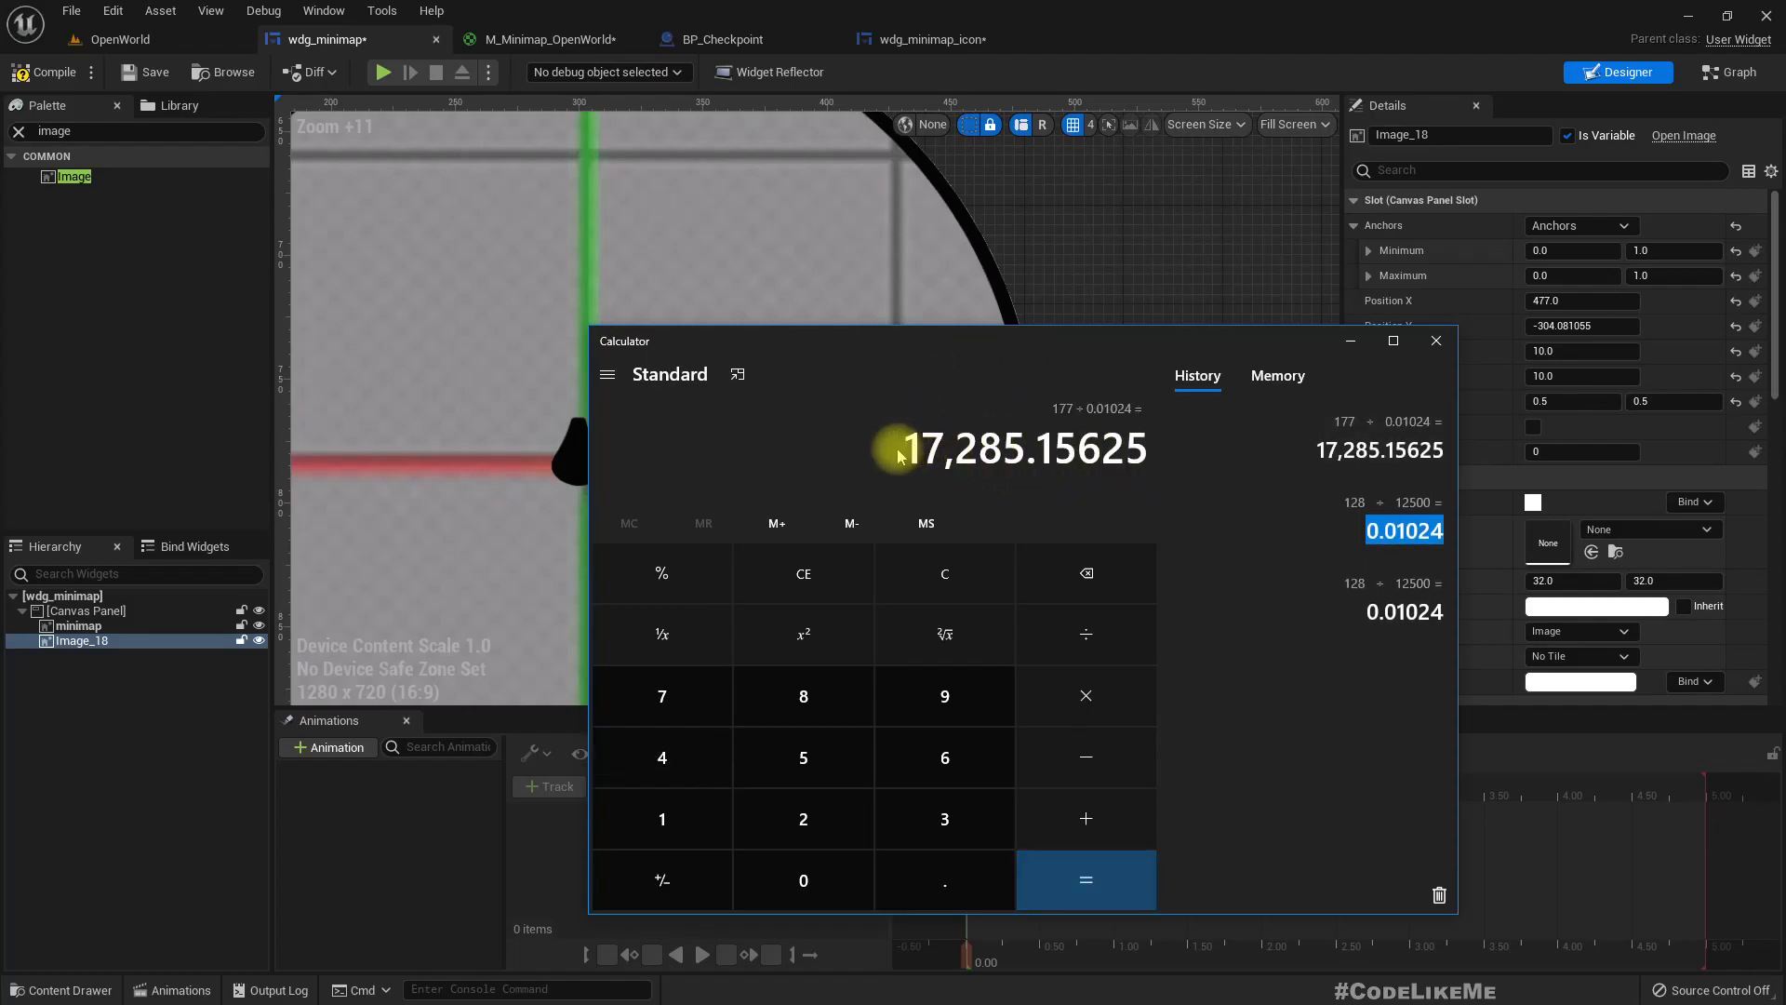
pyautogui.click(1136, 266)
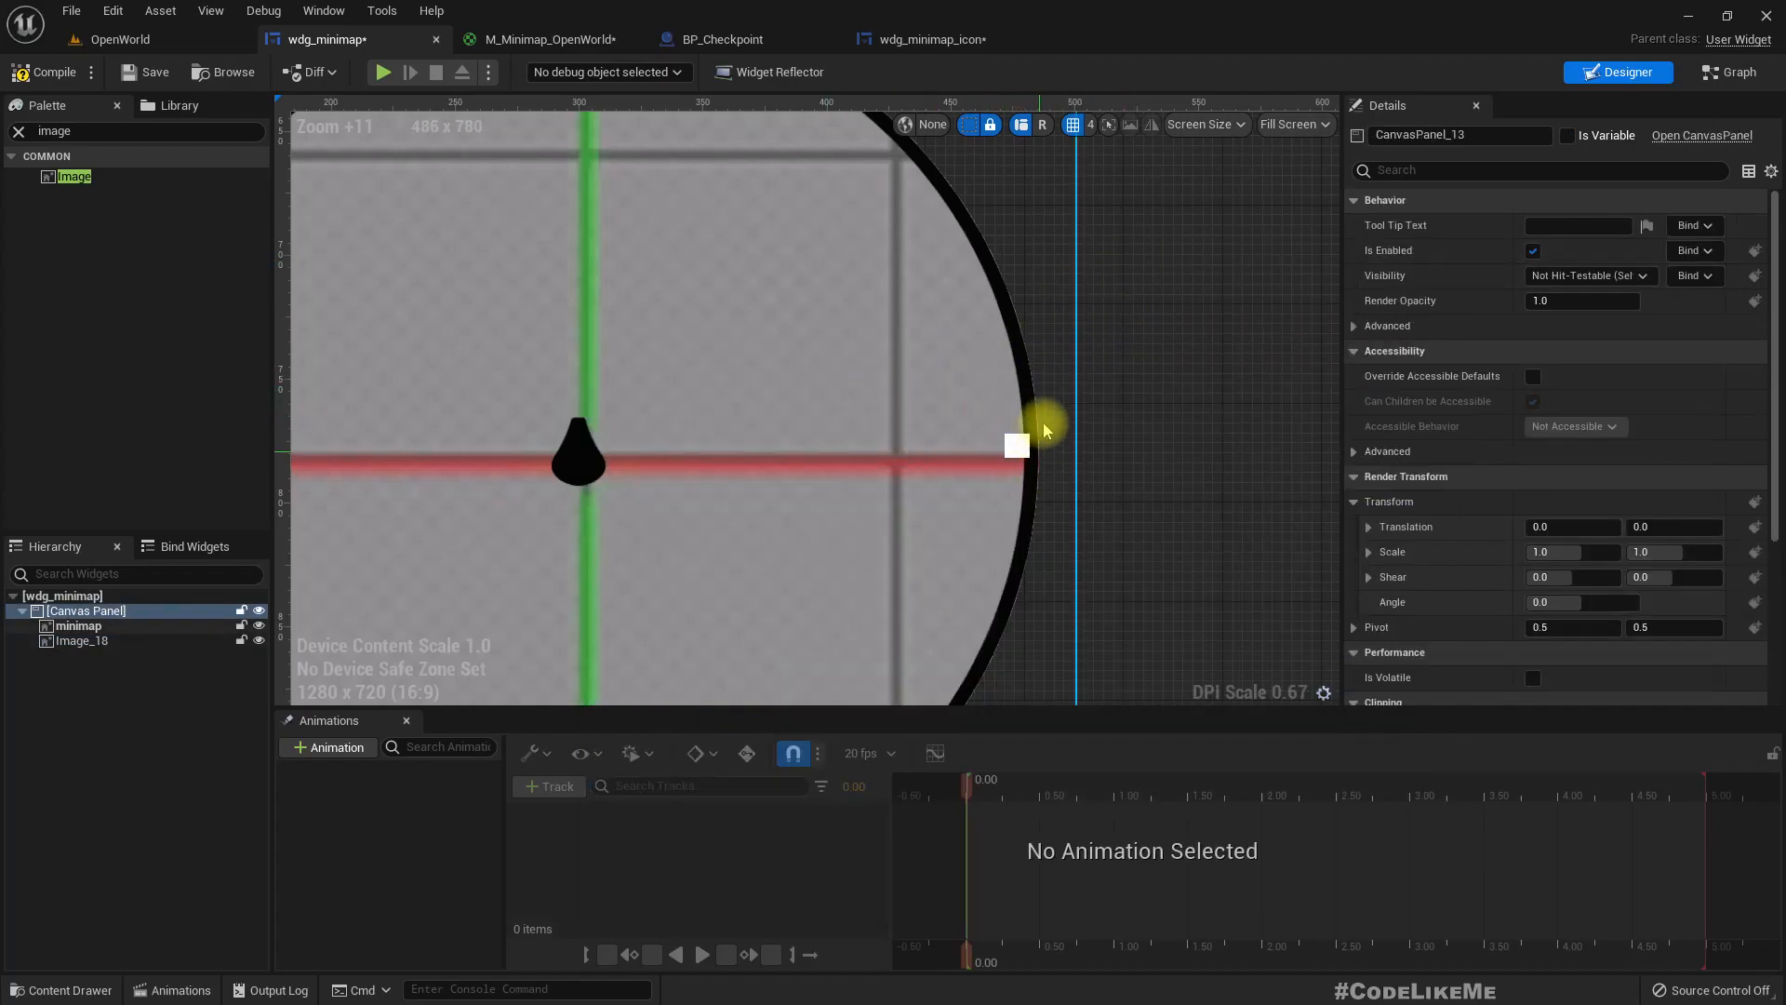
# Set the Clamp (Float) node's Max to 17500 in the wdg_minimap_icon event graph and compile the widget
pyautogui.click(661, 39)
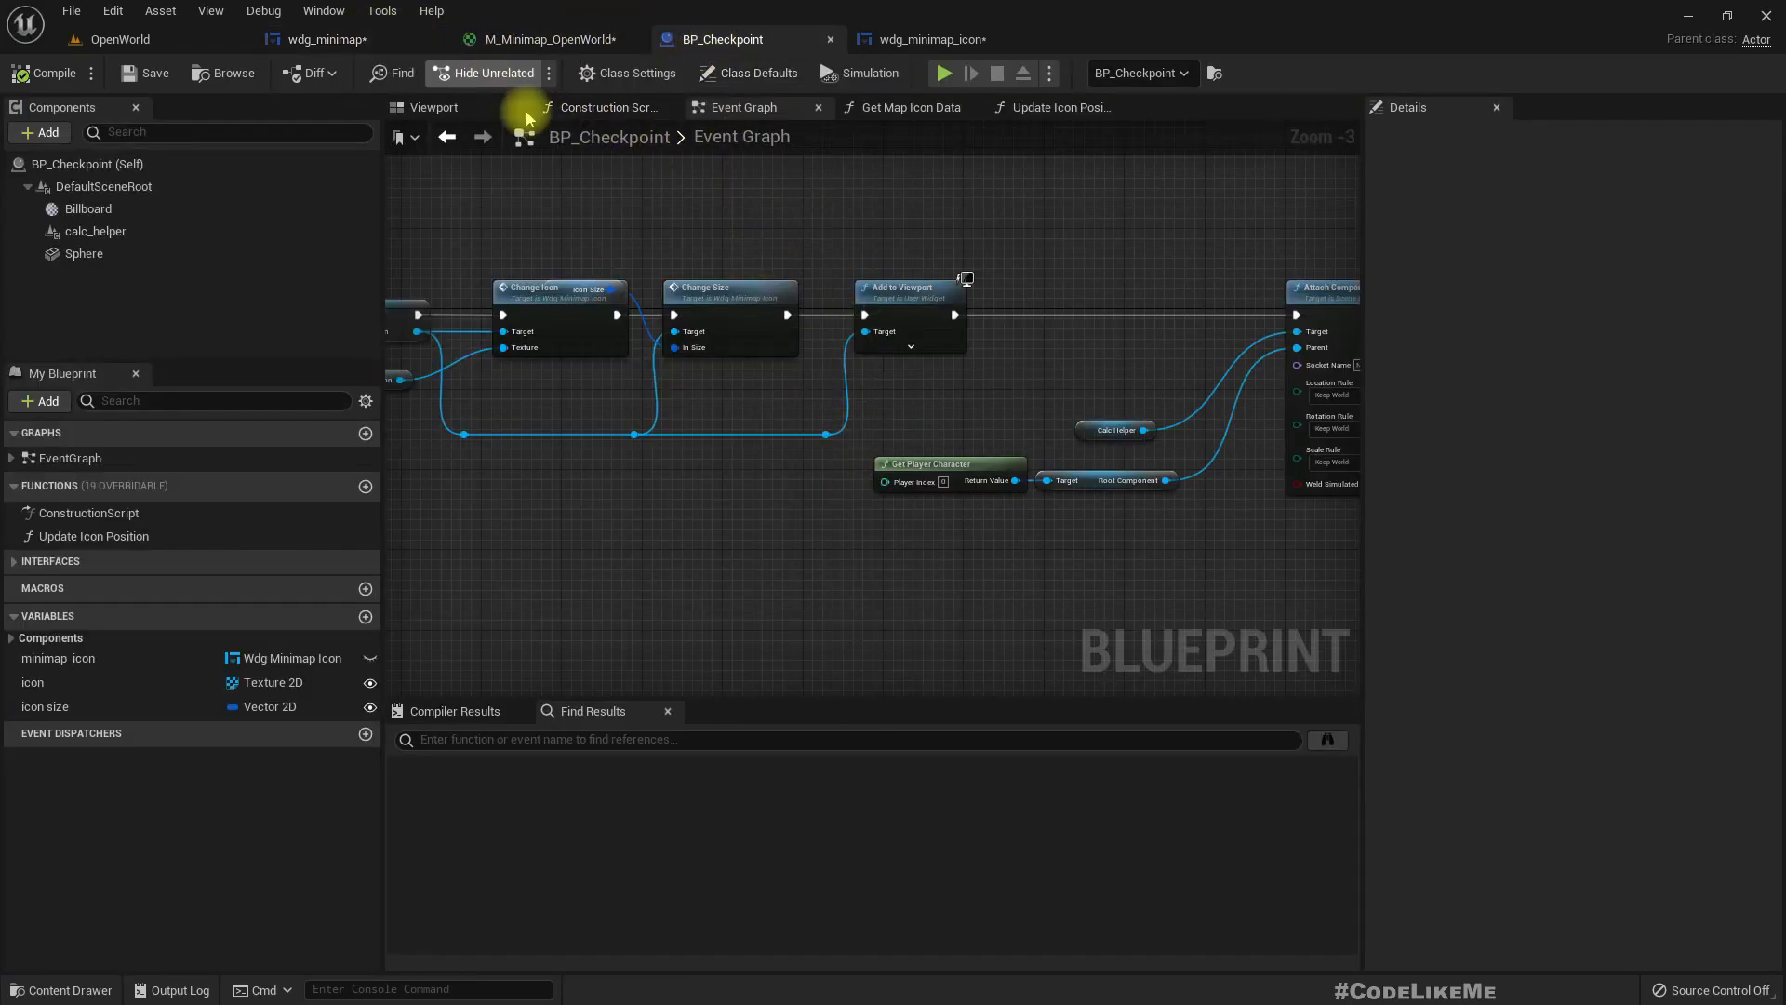
pyautogui.moveTo(560, 532); pyautogui.dragTo(714, 481, button='right')
pyautogui.moveTo(480, 511); pyautogui.dragTo(949, 382, button='right')
pyautogui.click(917, 40)
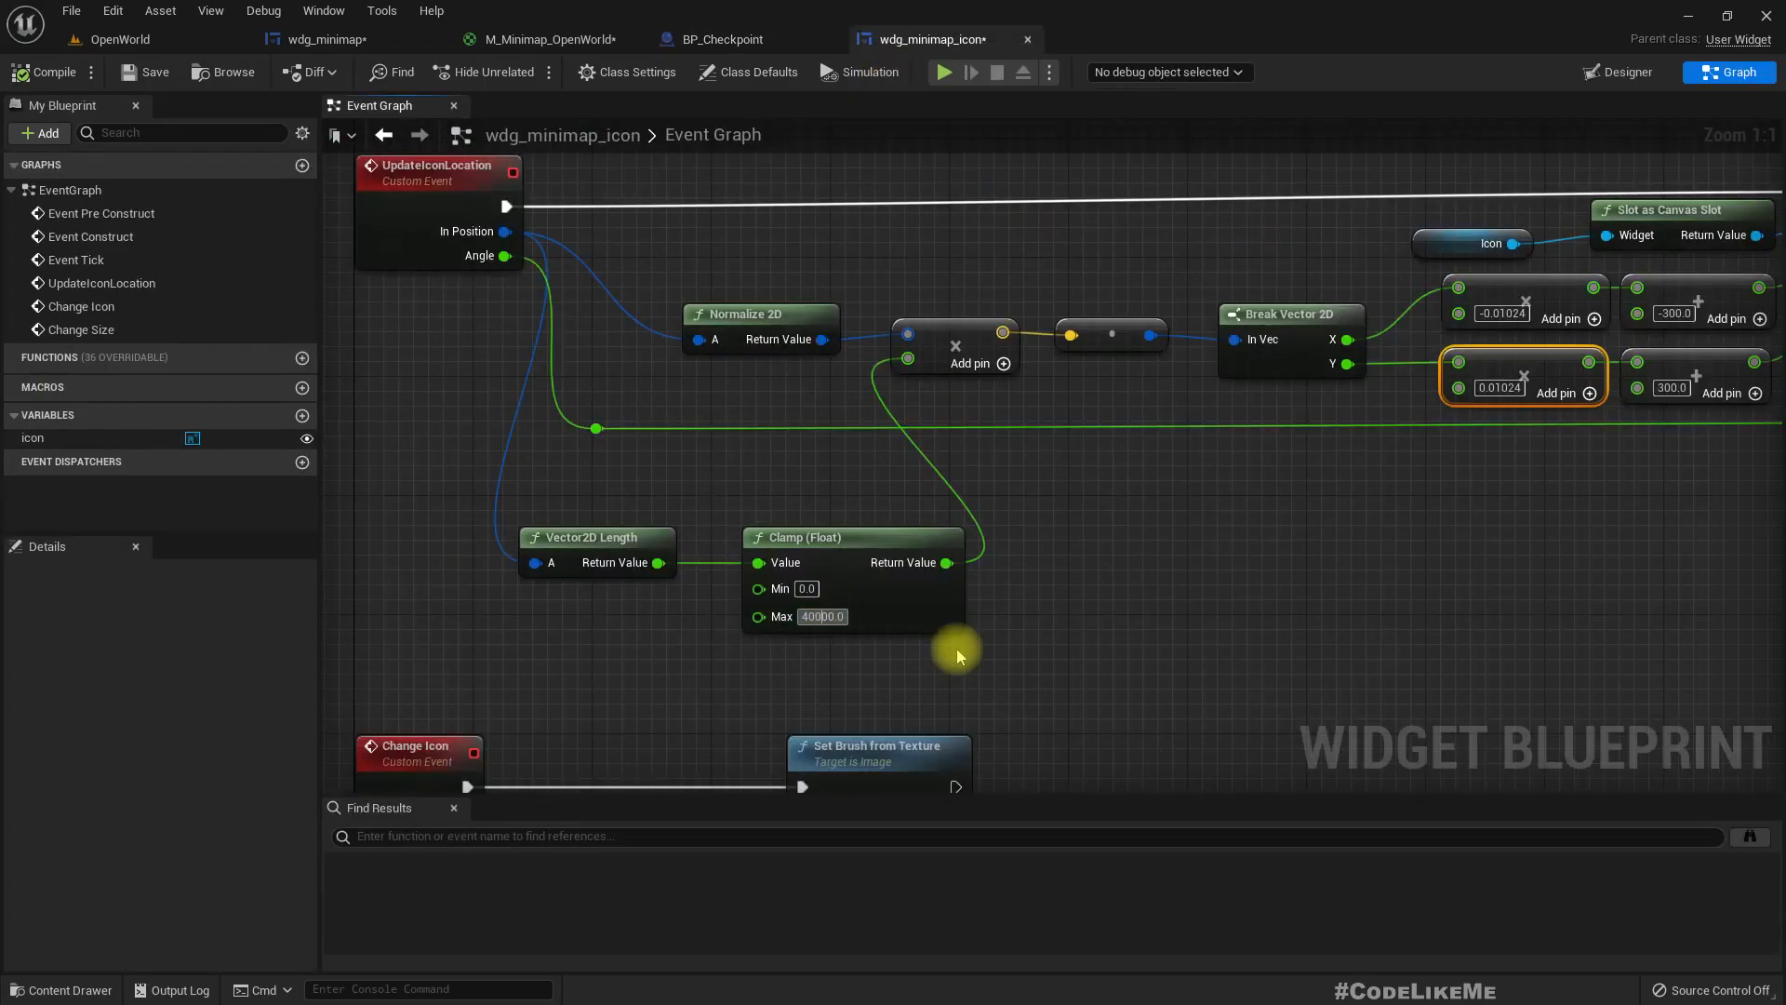
pyautogui.write('17500')
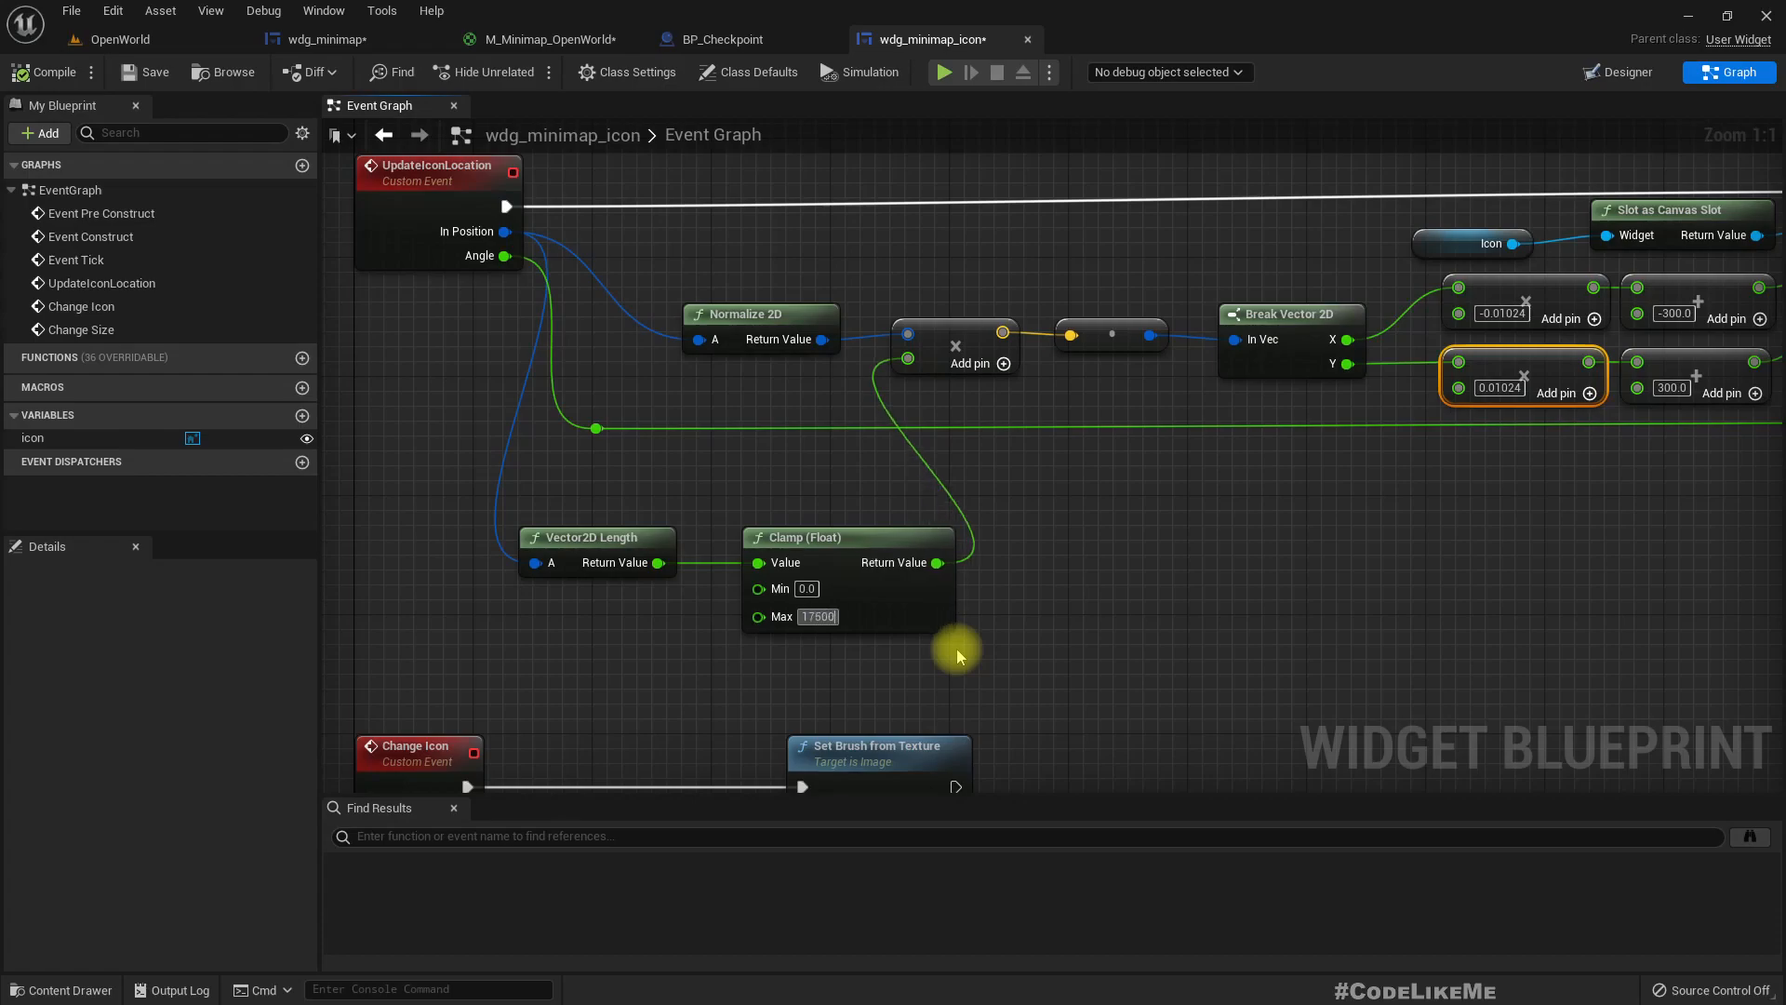
pyautogui.click(54, 73)
# Play the OpenWorld level, run and turn the character, and check the checkpoint icon along the minimap's rim
pyautogui.click(109, 42)
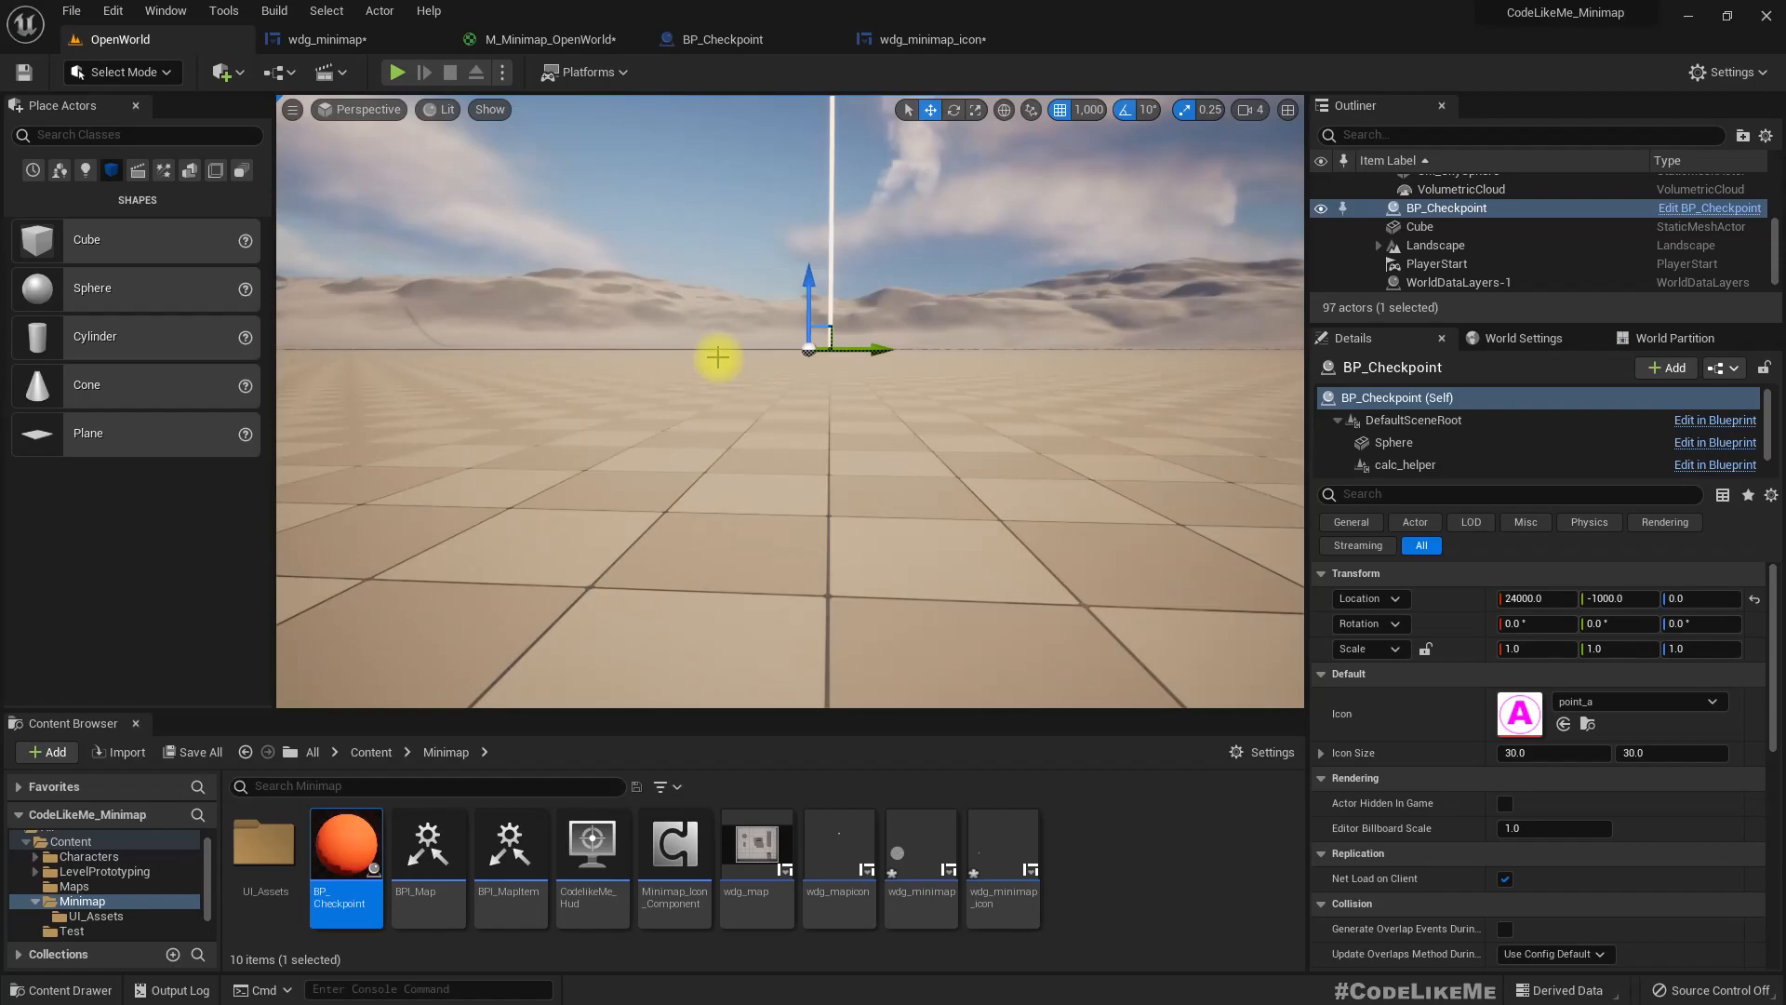
pyautogui.hotkey('alt', 'p')
pyautogui.press('w')
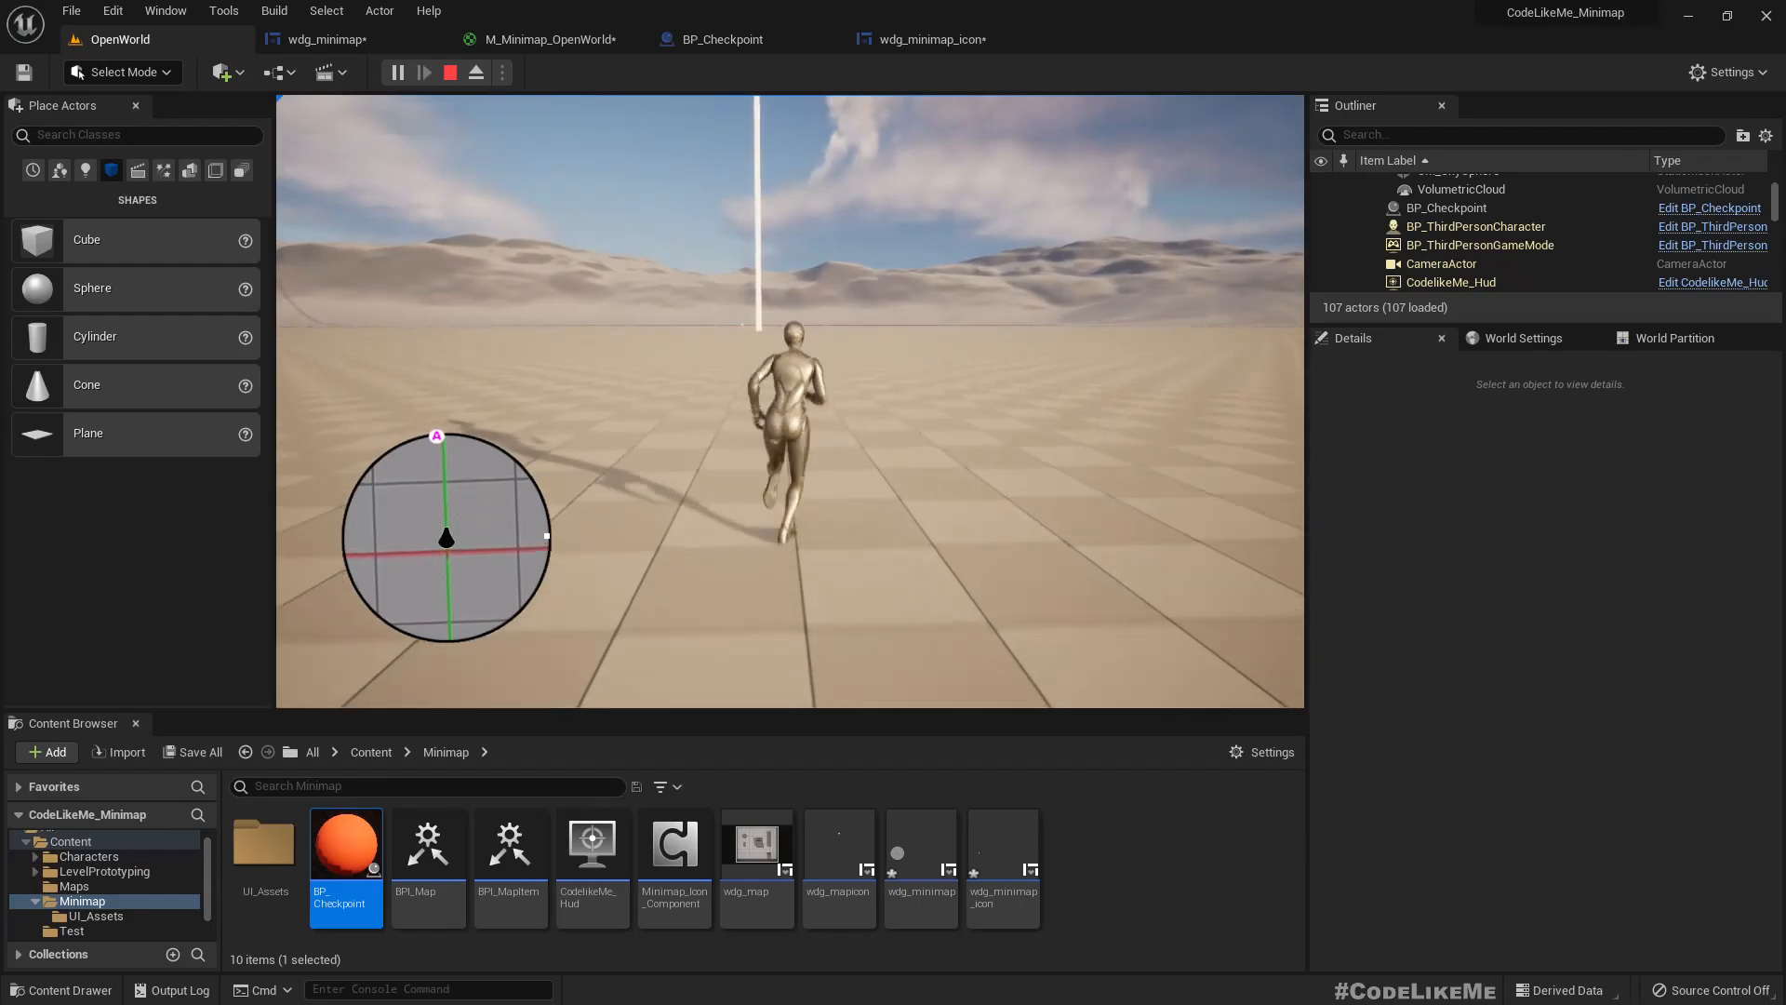
pyautogui.press('d')
pyautogui.hotkey('shift', 'F1')
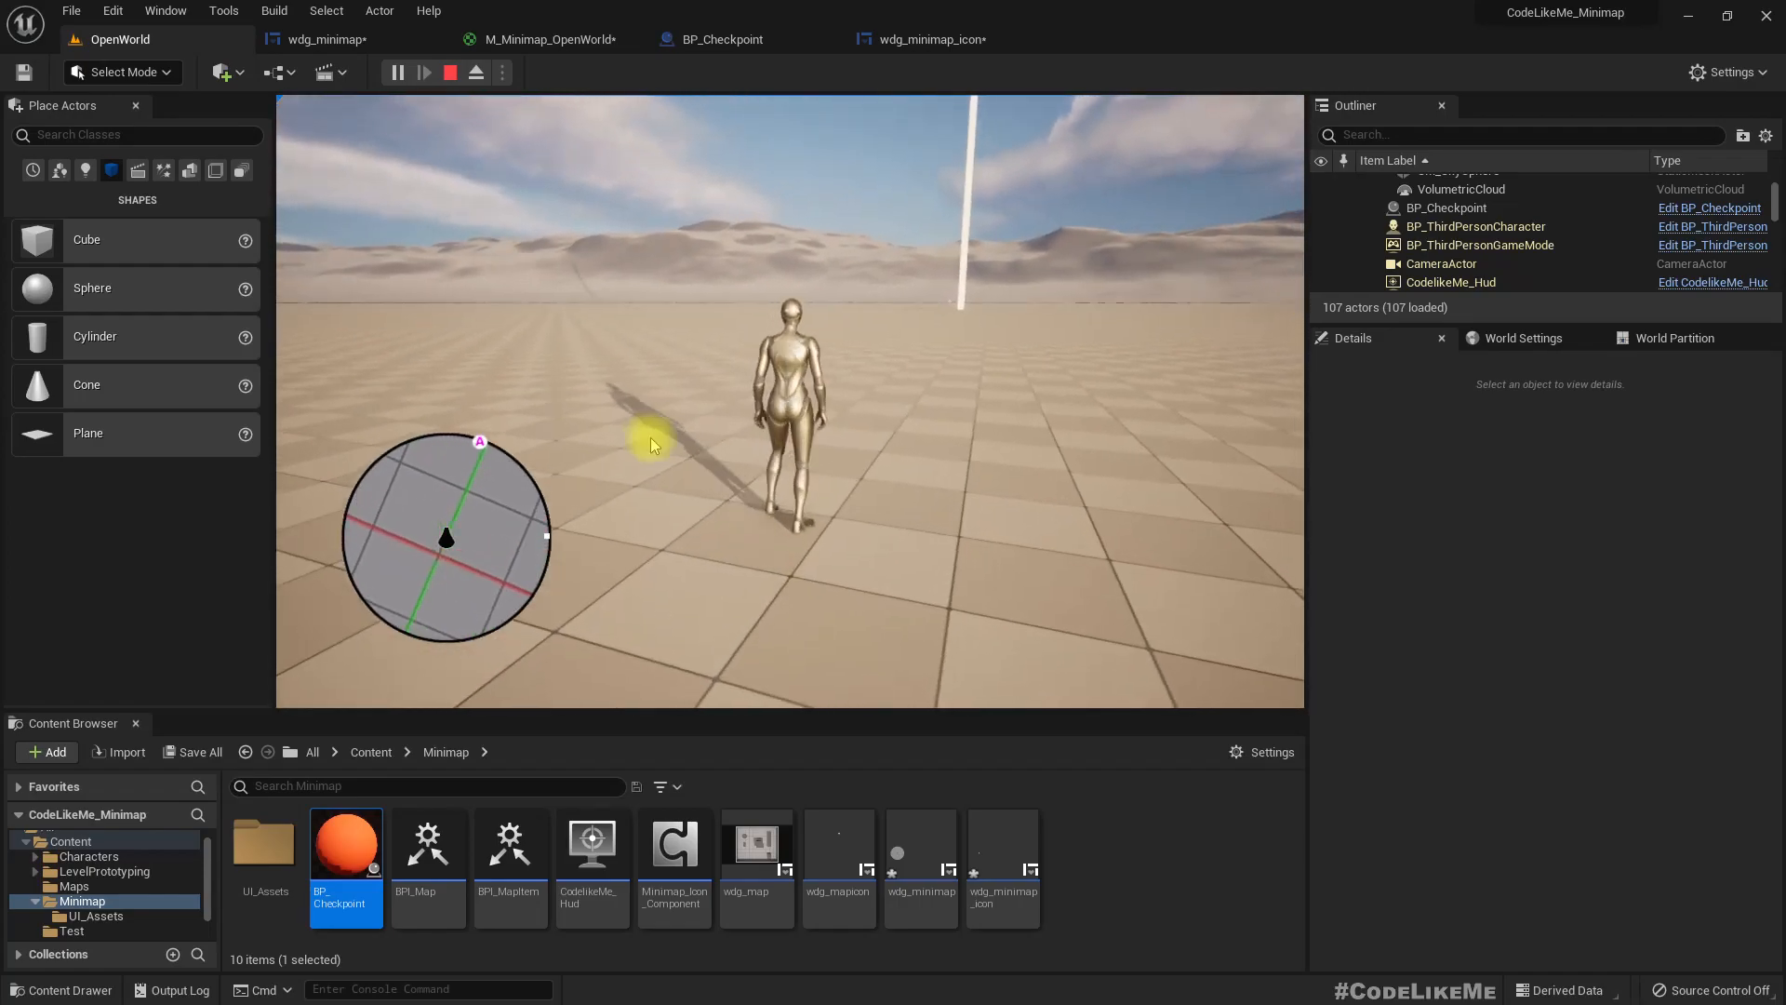
# Eject from the player, try to move BP_ThirdPersonCharacter close to the checkpoint, and stop the play session
pyautogui.click(476, 72)
pyautogui.moveTo(790, 401); pyautogui.dragTo(652, 421, button='right')
pyautogui.click(617, 503)
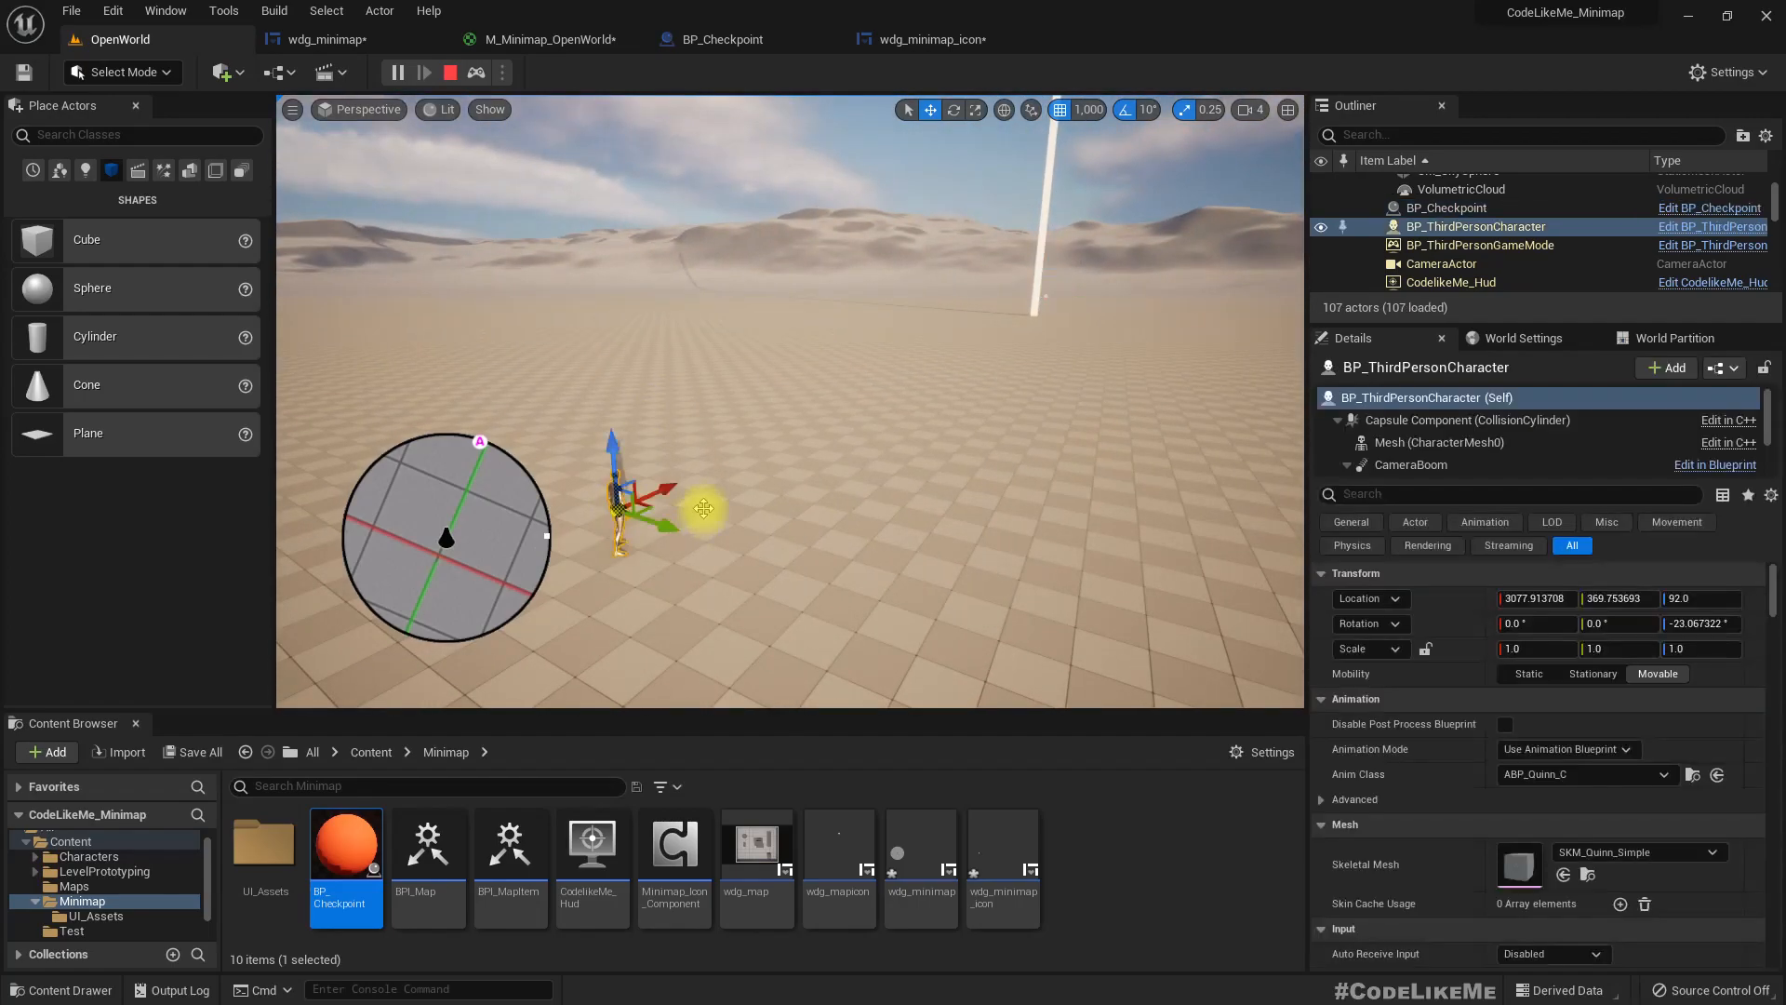
pyautogui.moveTo(668, 507); pyautogui.dragTo(1073, 296)
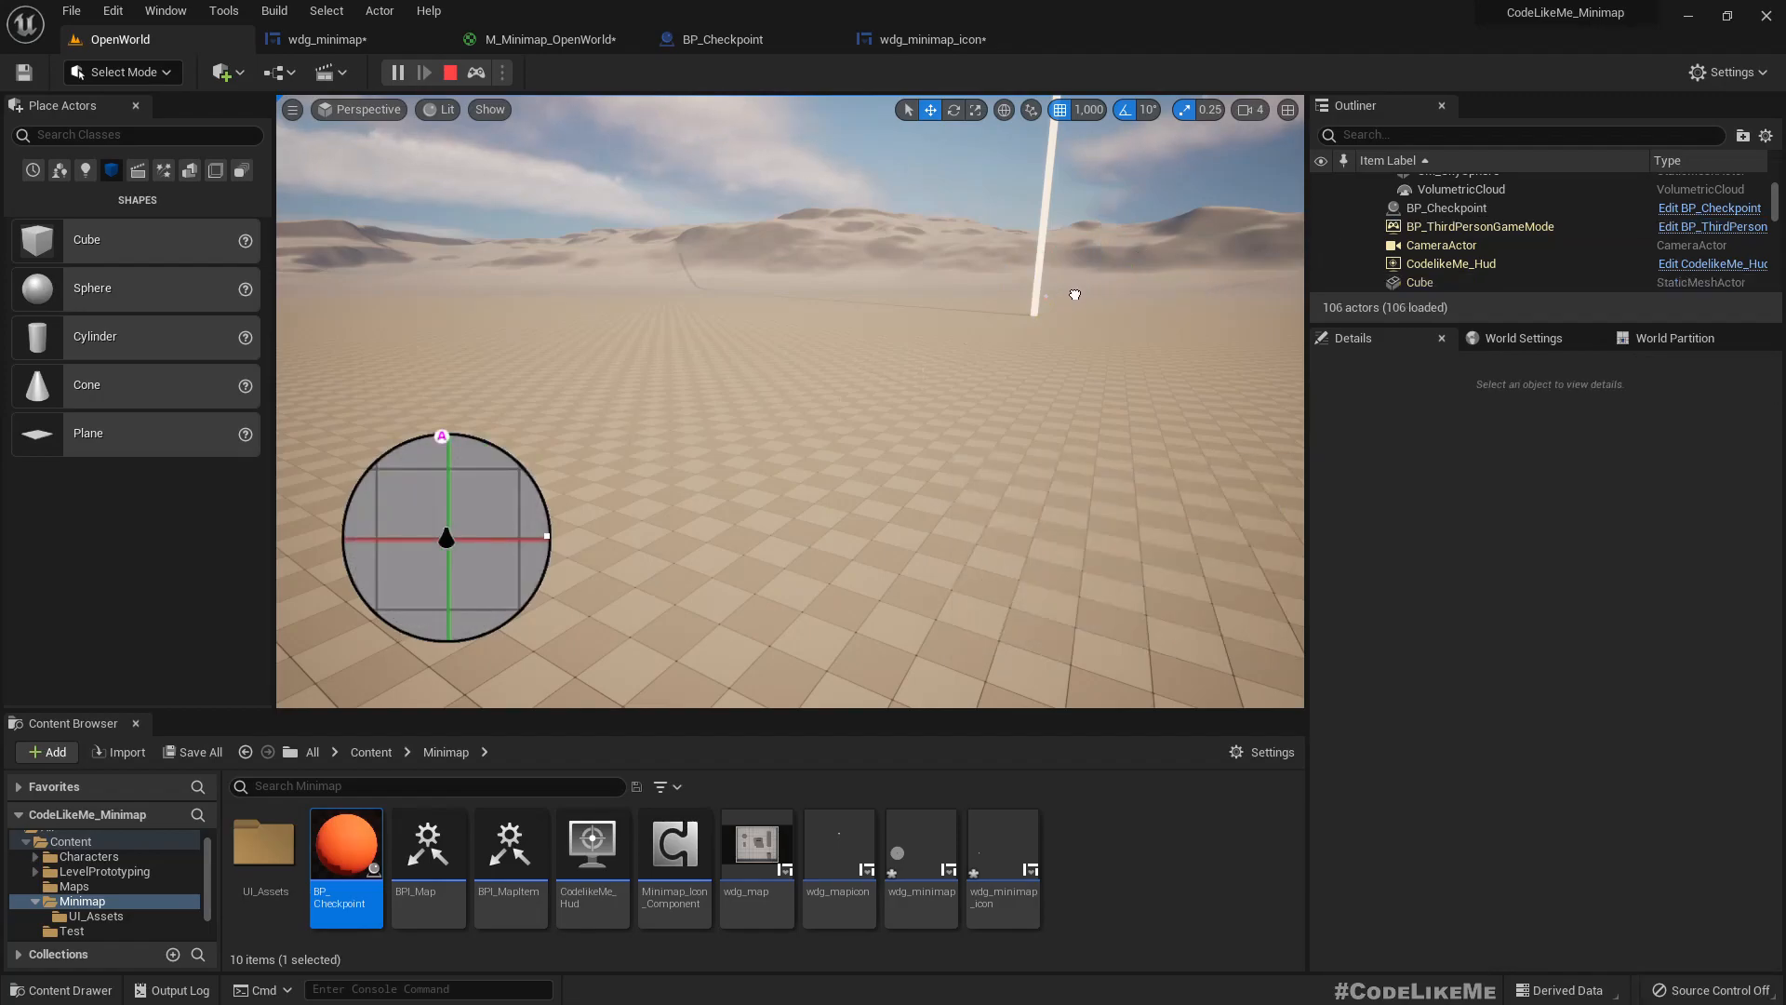
pyautogui.press('w')
pyautogui.moveTo(1044, 298); pyautogui.dragTo(1226, 316, button='right')
pyautogui.press('d')
pyautogui.moveTo(991, 358); pyautogui.dragTo(987, 333, button='right')
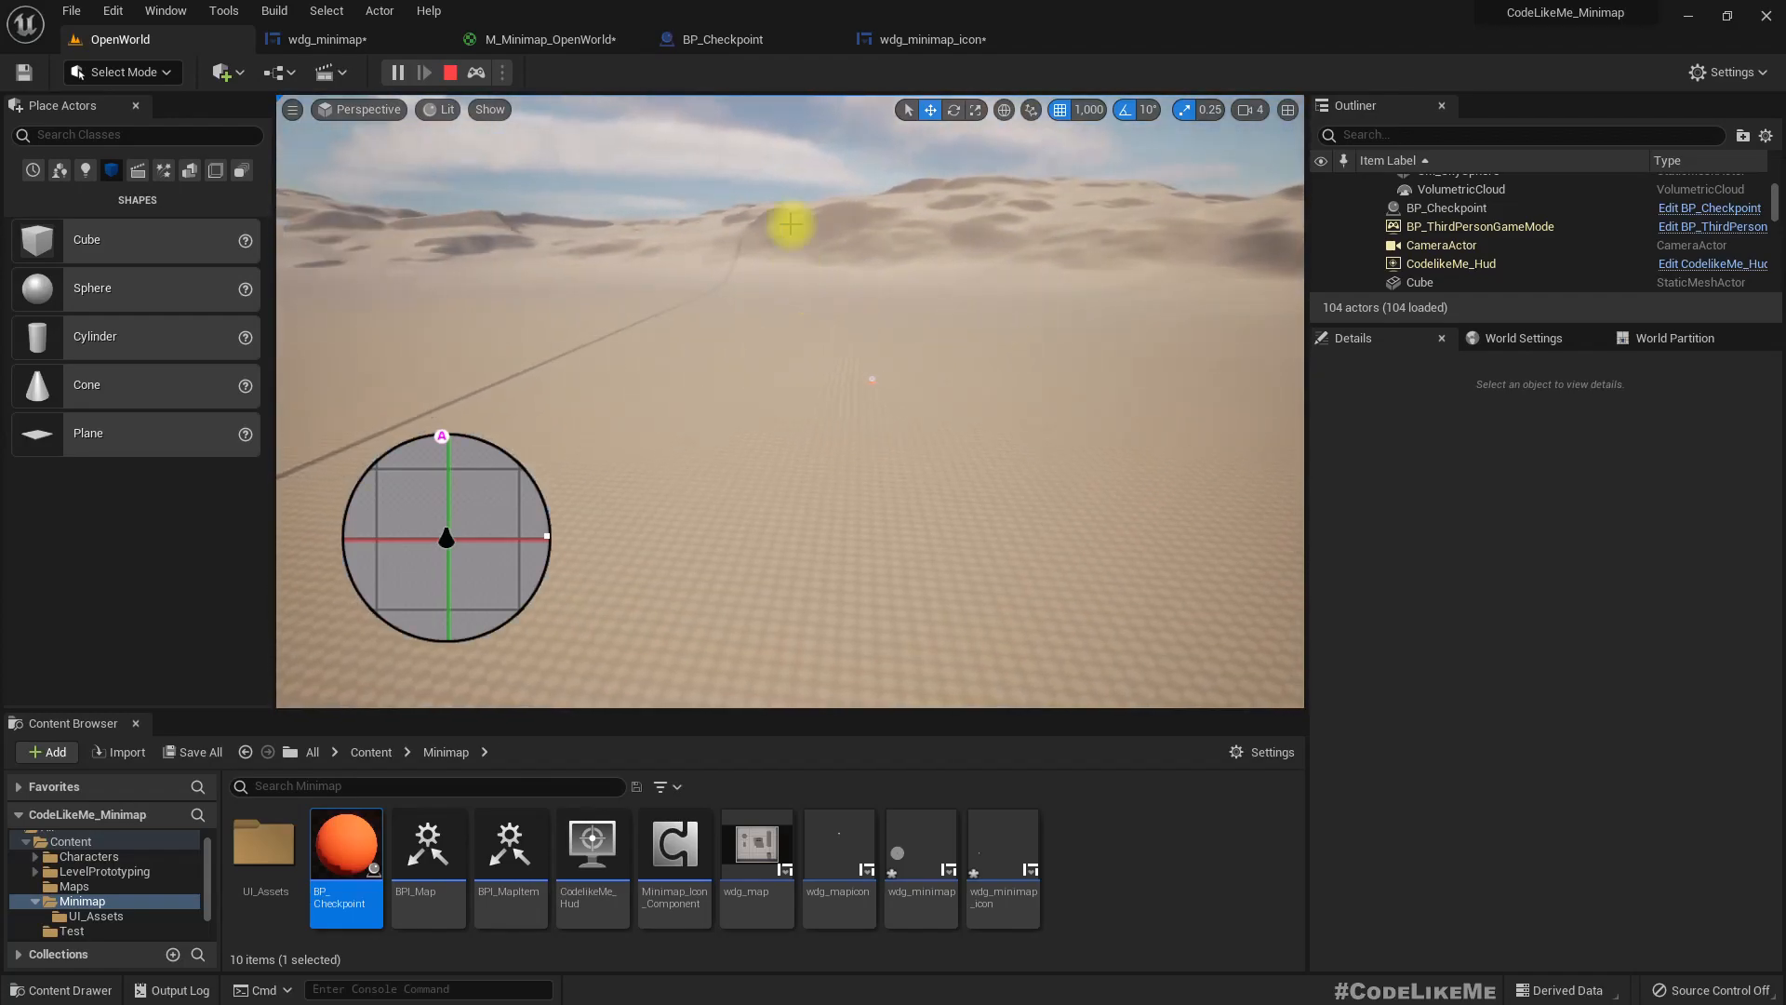
pyautogui.click(475, 74)
pyautogui.press('Escape')
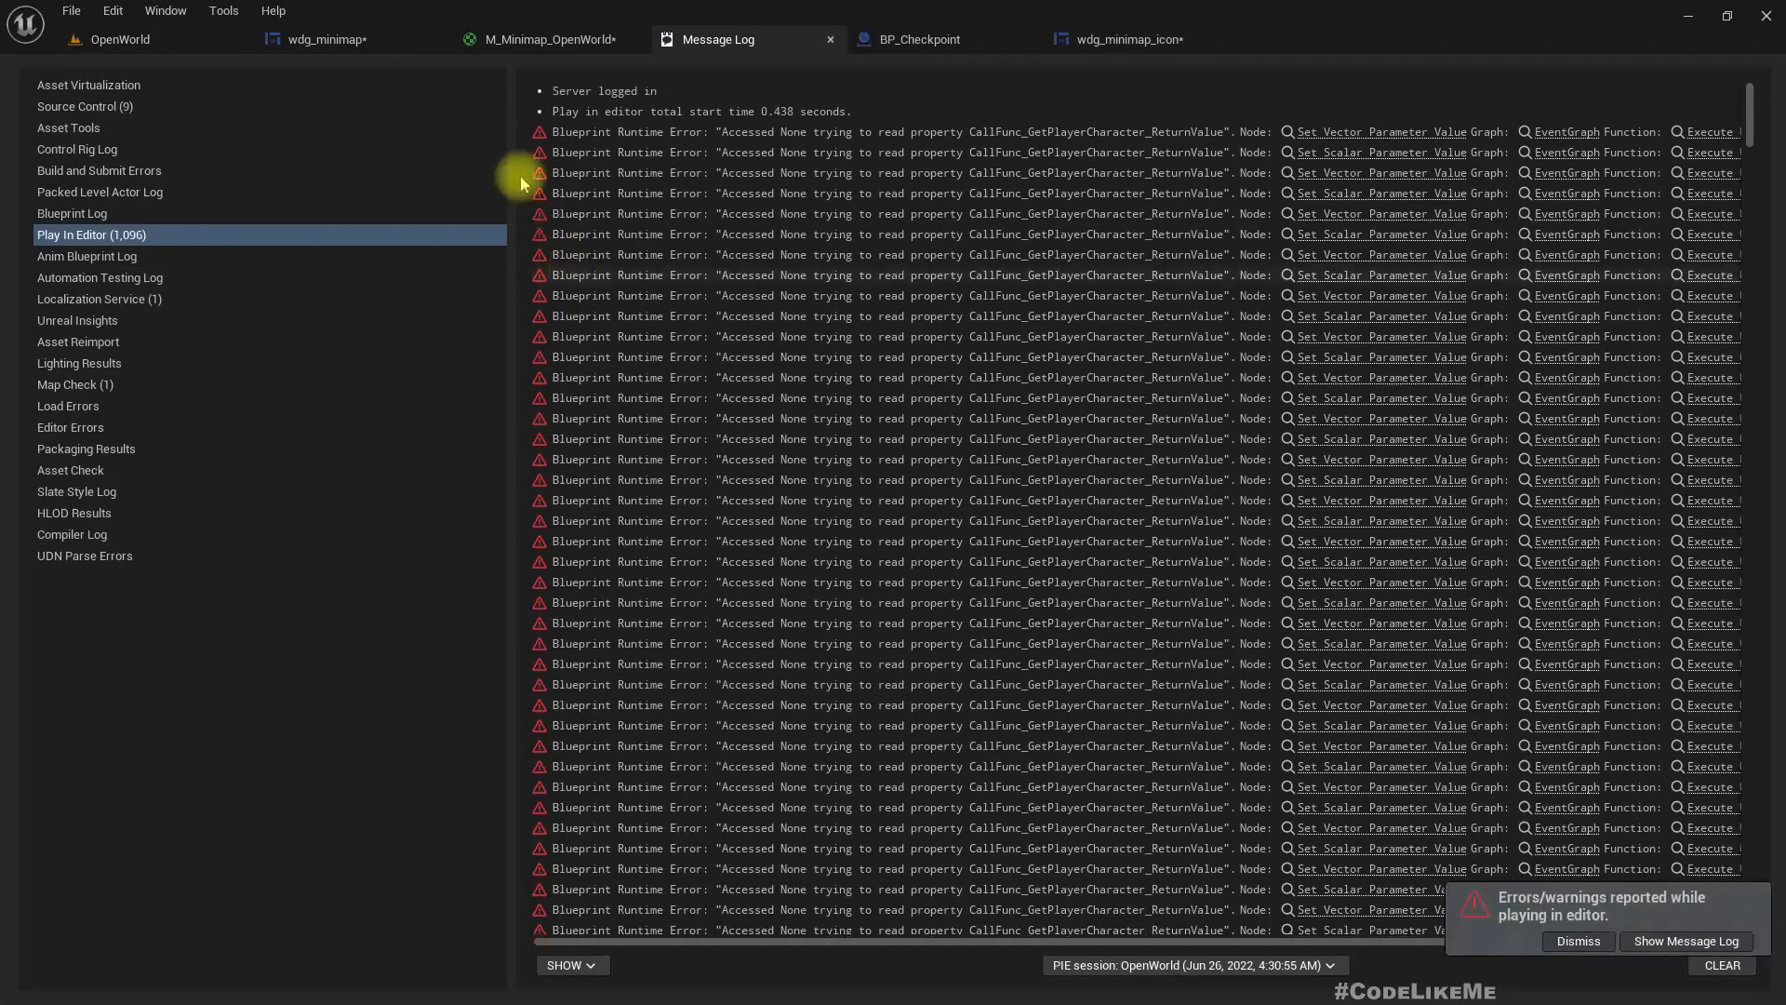
# Play the OpenWorld level, run and turn the character to check the checkpoint icon on the minimap's rim, and stop the session
pyautogui.click(239, 34)
pyautogui.moveTo(755, 324); pyautogui.dragTo(780, 330, button='right')
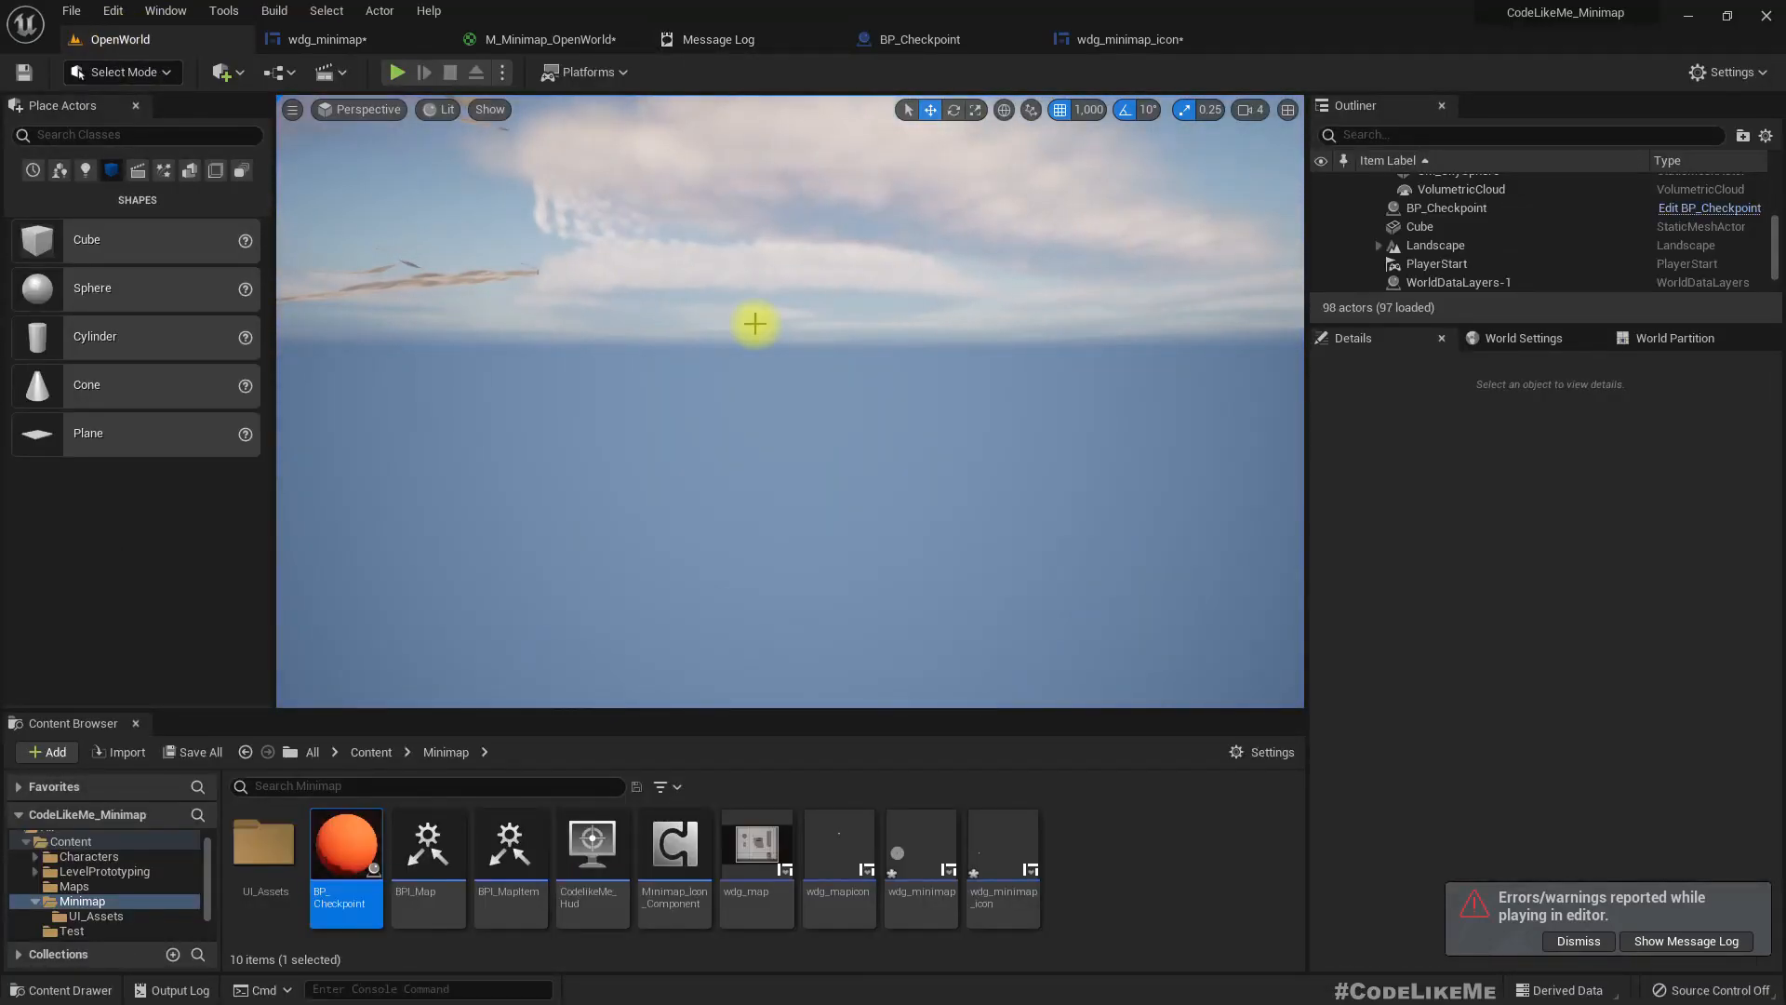
pyautogui.hotkey('alt', 'p')
pyautogui.press('w')
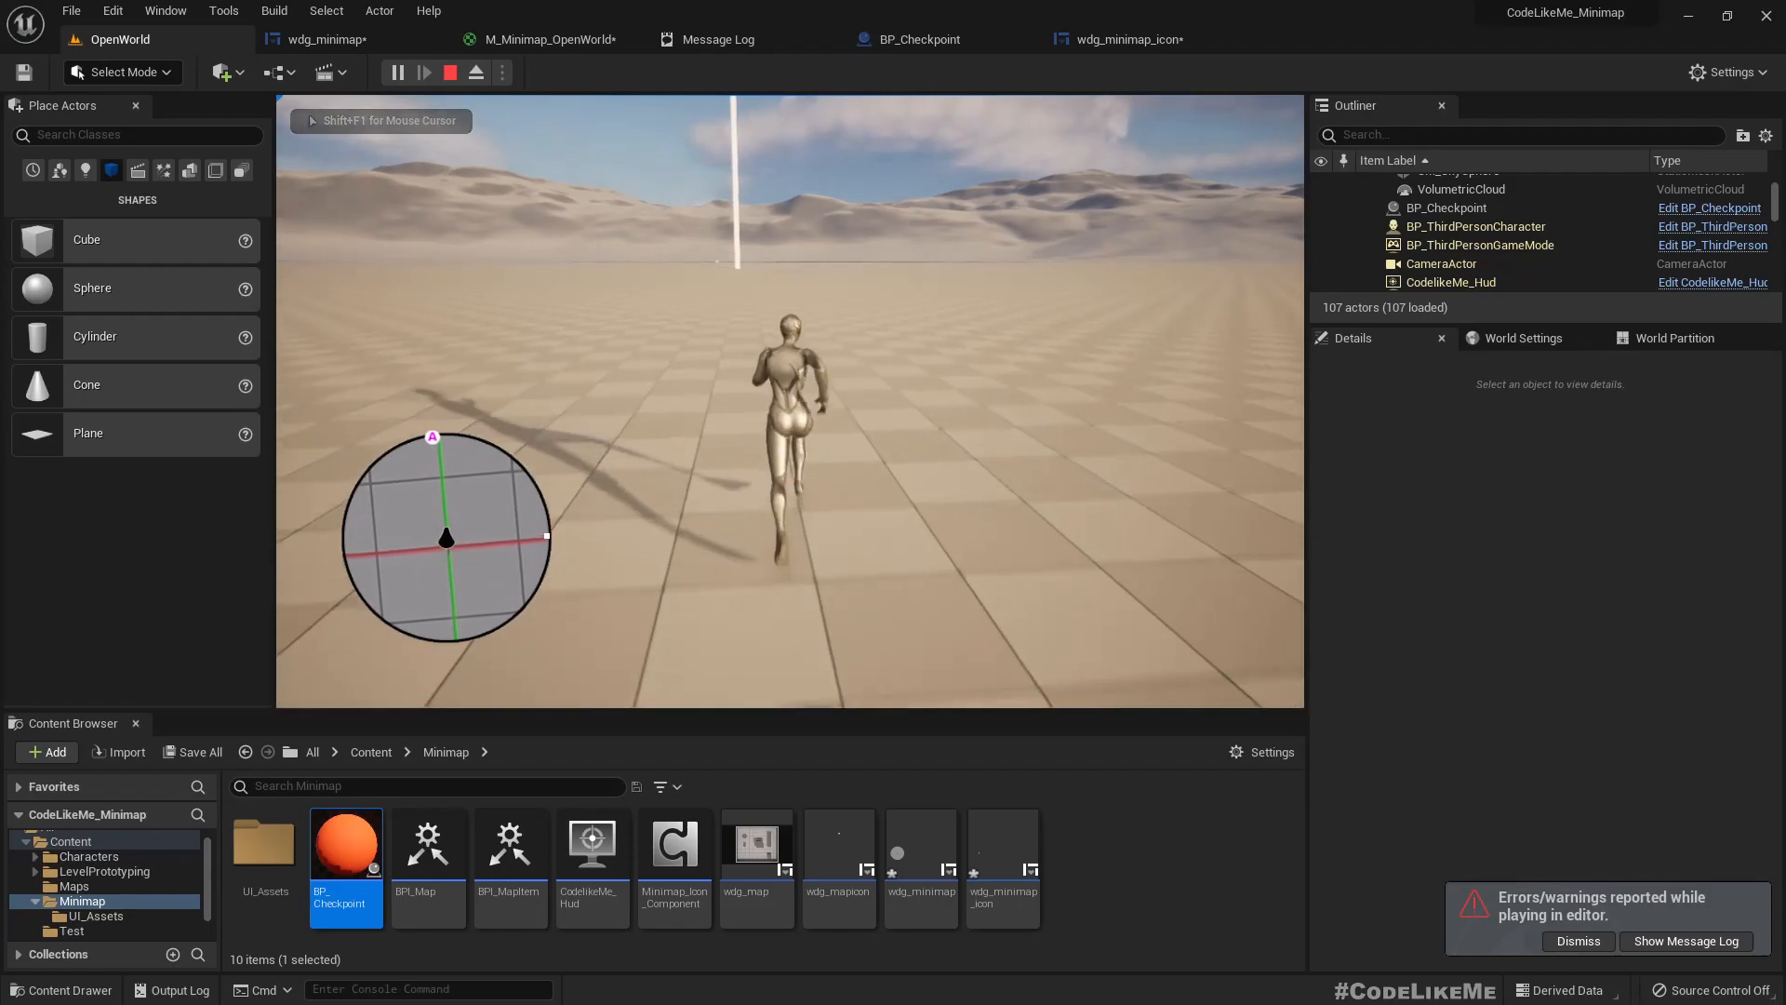
pyautogui.press('d')
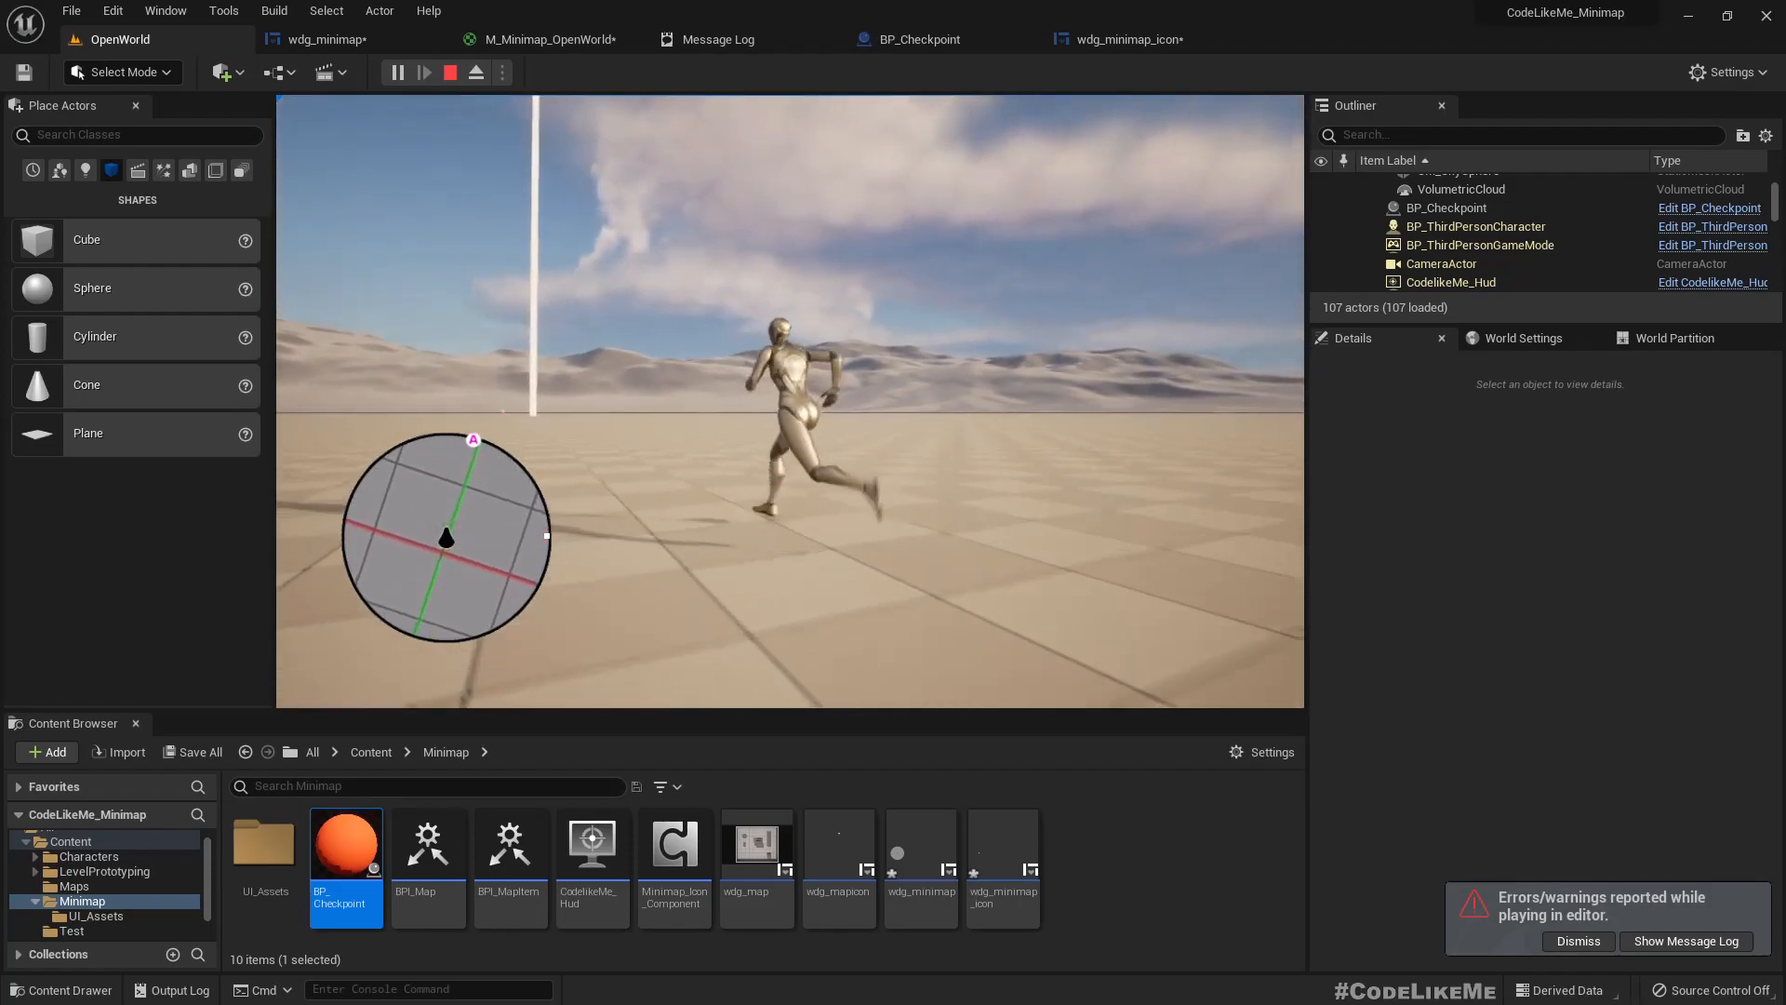
pyautogui.hotkey('shift', 'F1')
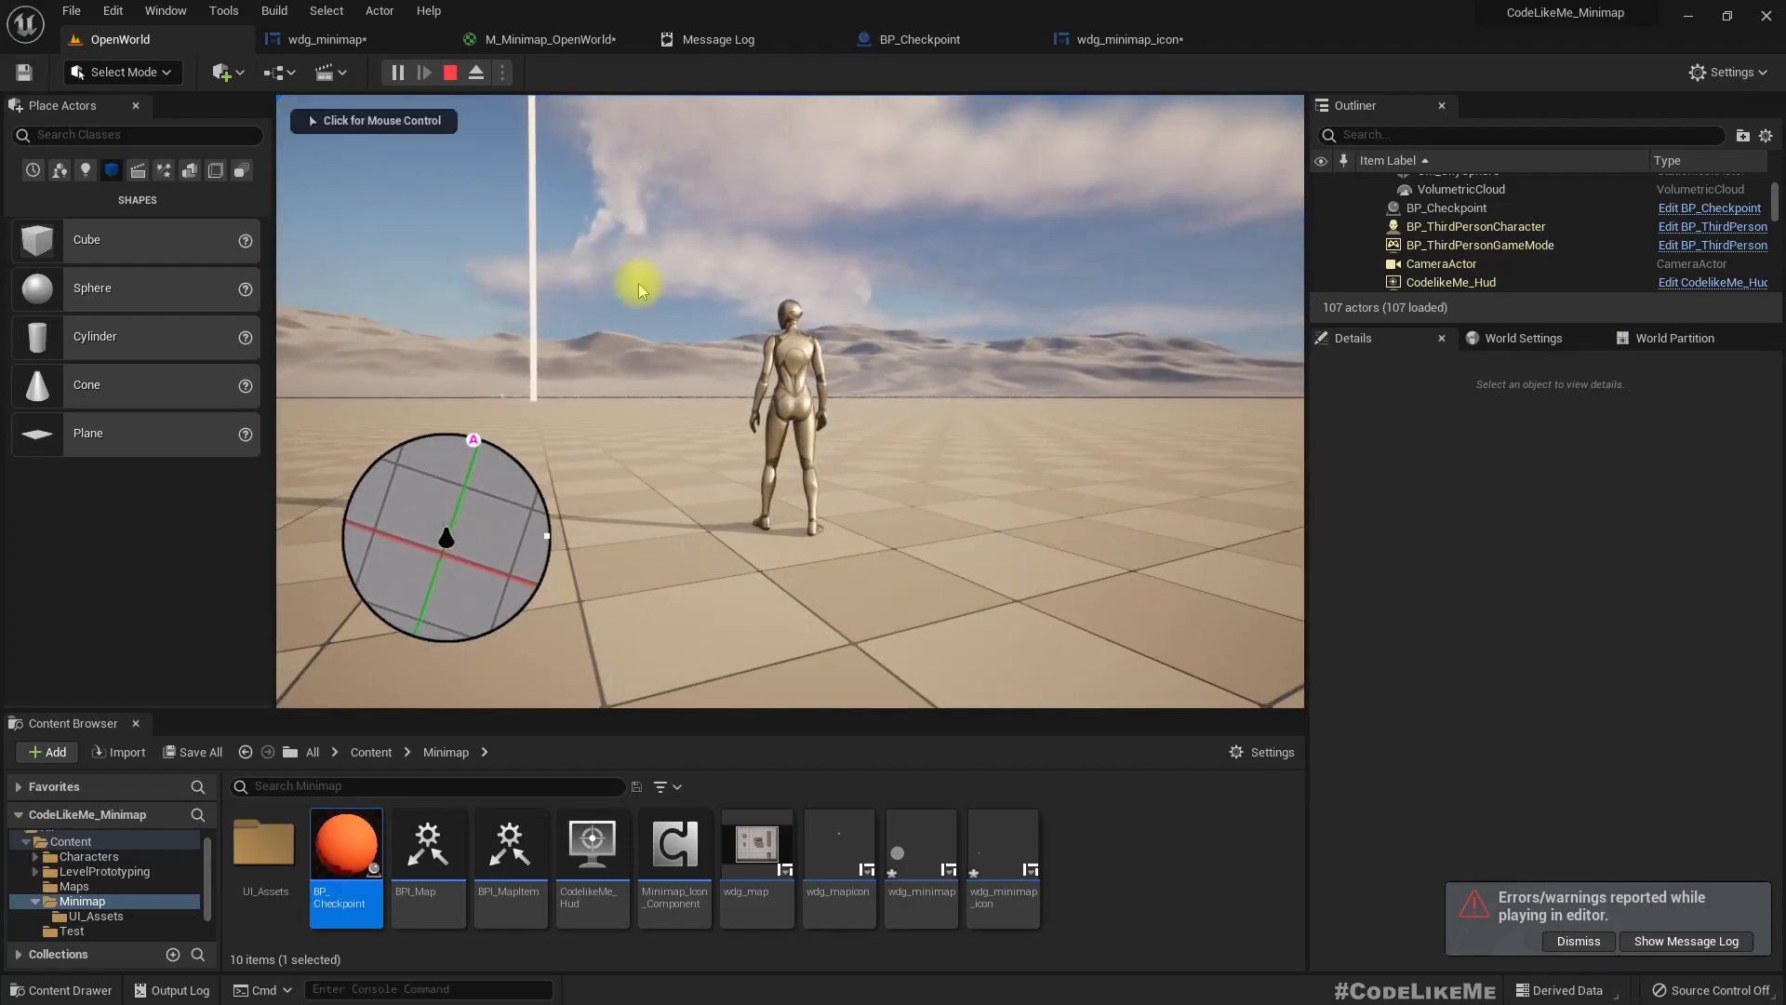
pyautogui.press('Escape')
# Delete the small white helper image at the minimap's rim in the wdg_minimap designer
pyautogui.click(1130, 39)
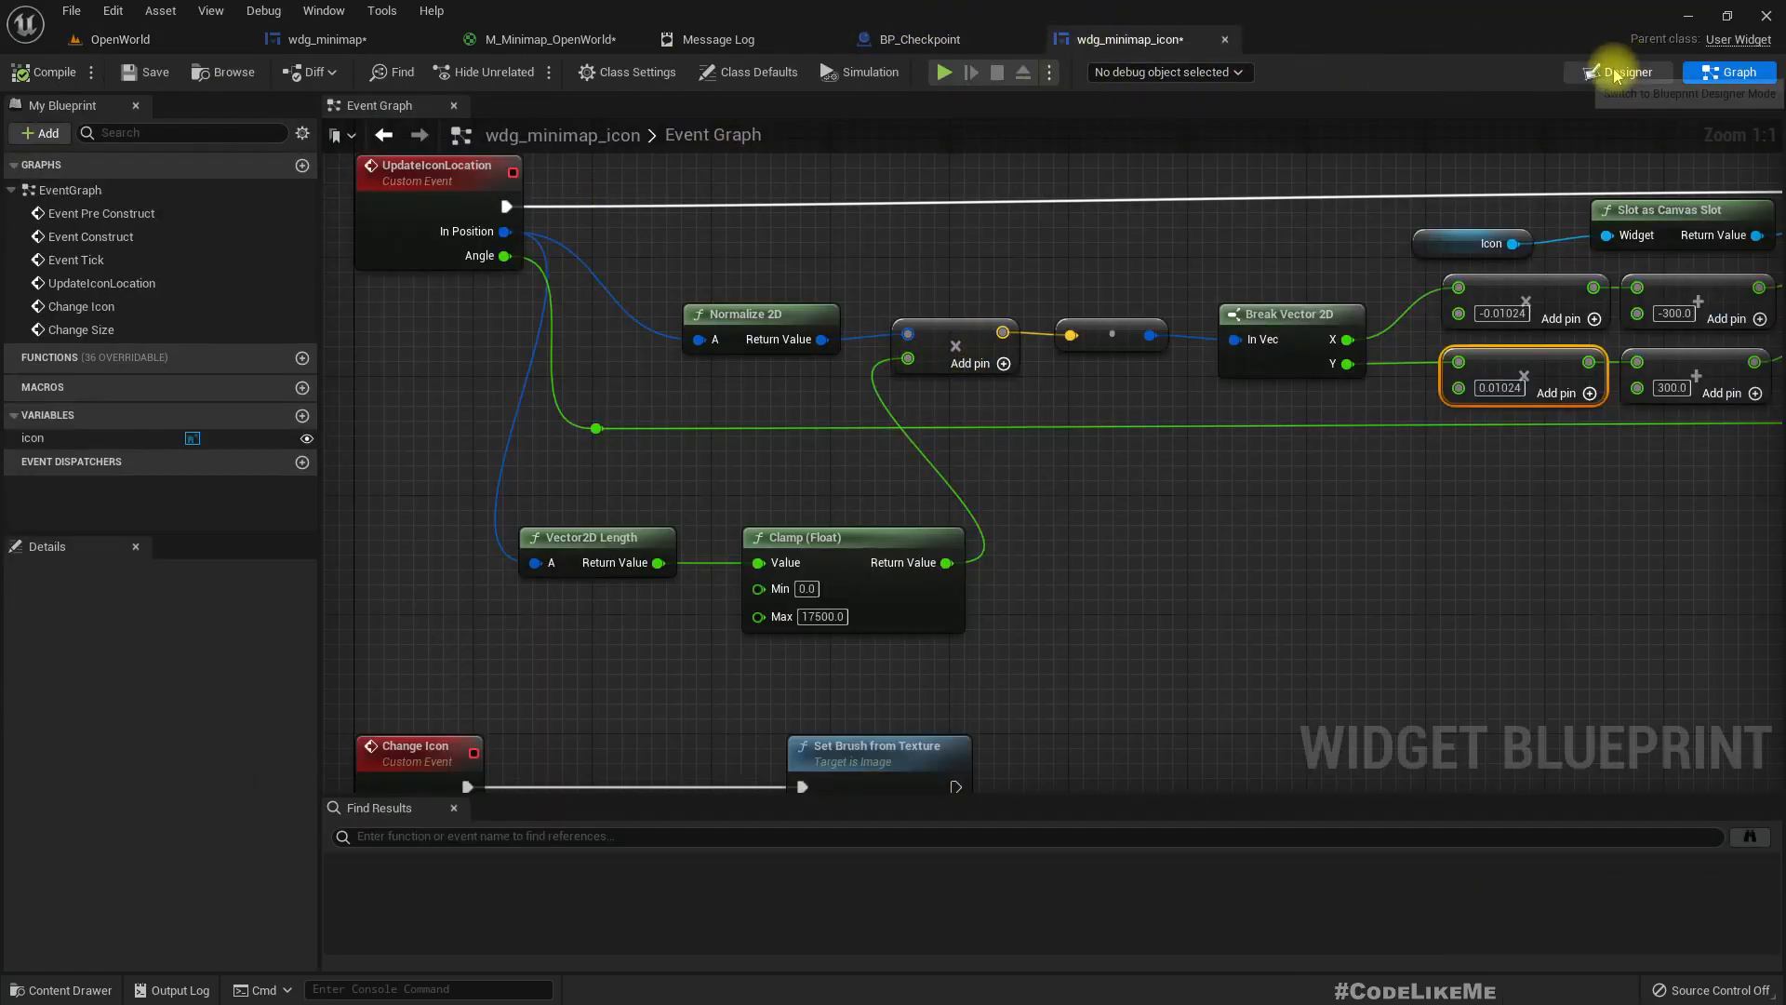
pyautogui.click(1626, 71)
pyautogui.click(925, 42)
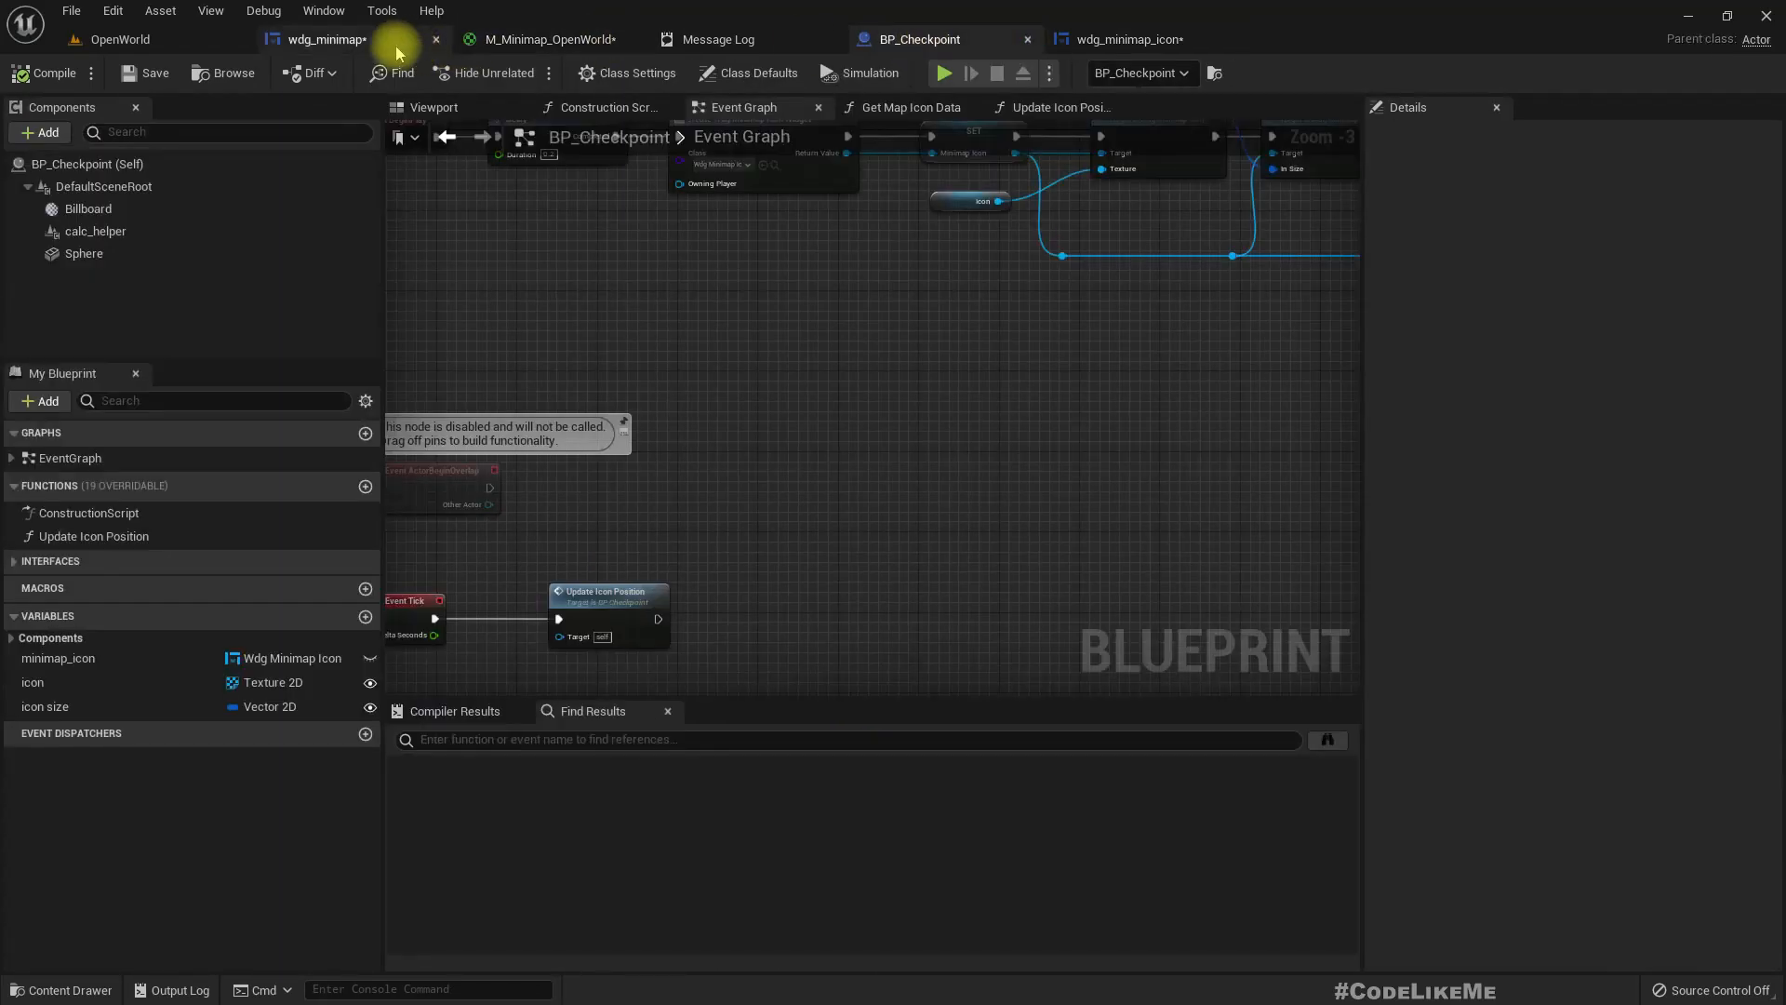
pyautogui.click(409, 38)
pyautogui.click(1016, 447)
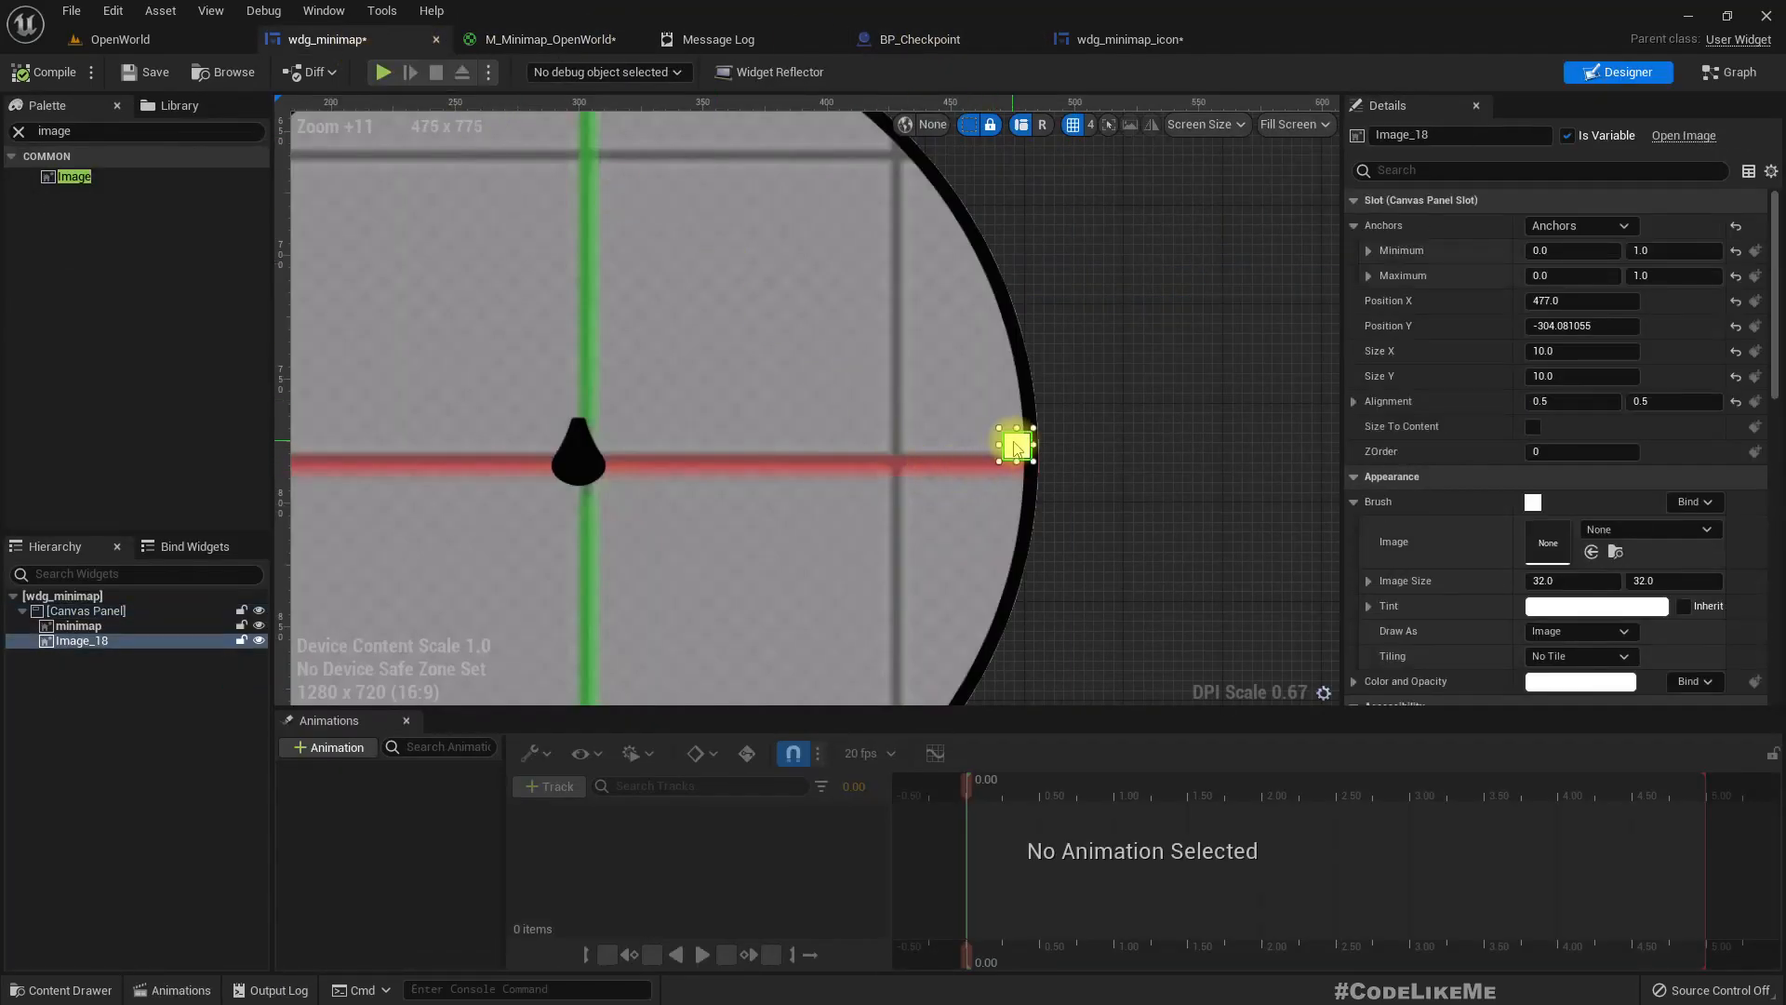
pyautogui.press('Delete')
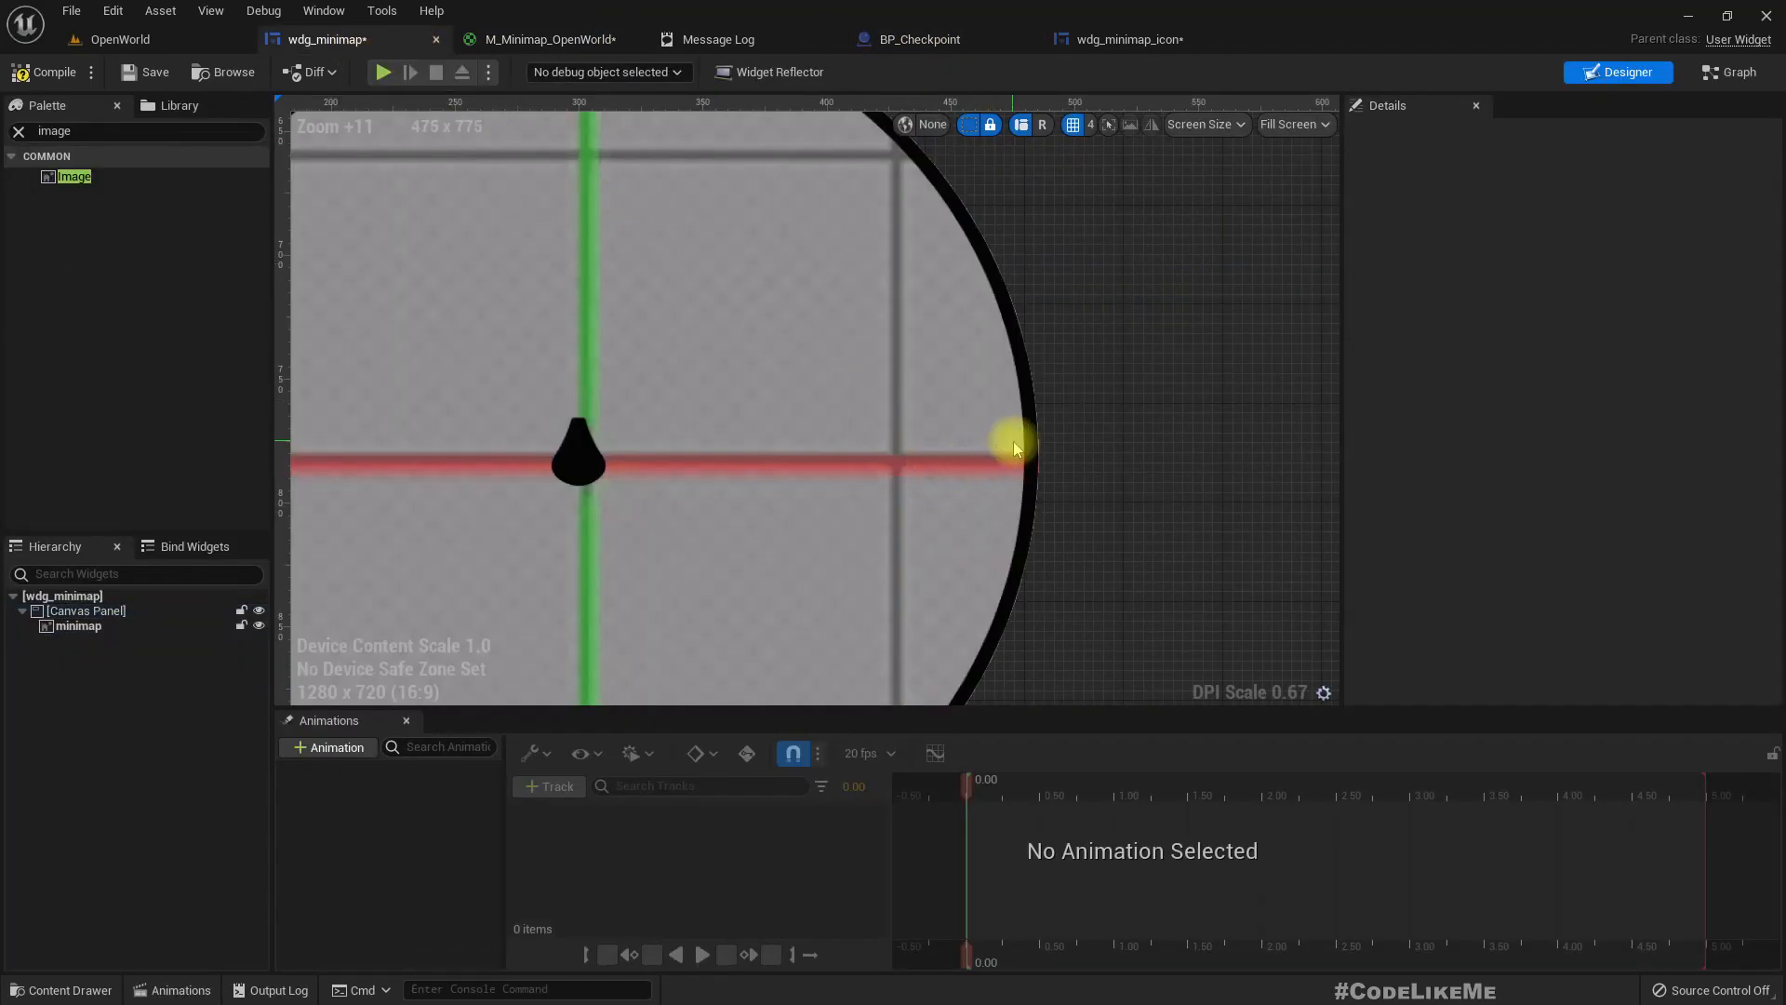
# Place a second BP_Checkpoint on the ground in the OpenWorld level at about X -5000, Y 5000
pyautogui.click(100, 42)
pyautogui.moveTo(801, 446); pyautogui.dragTo(999, 390, button='right')
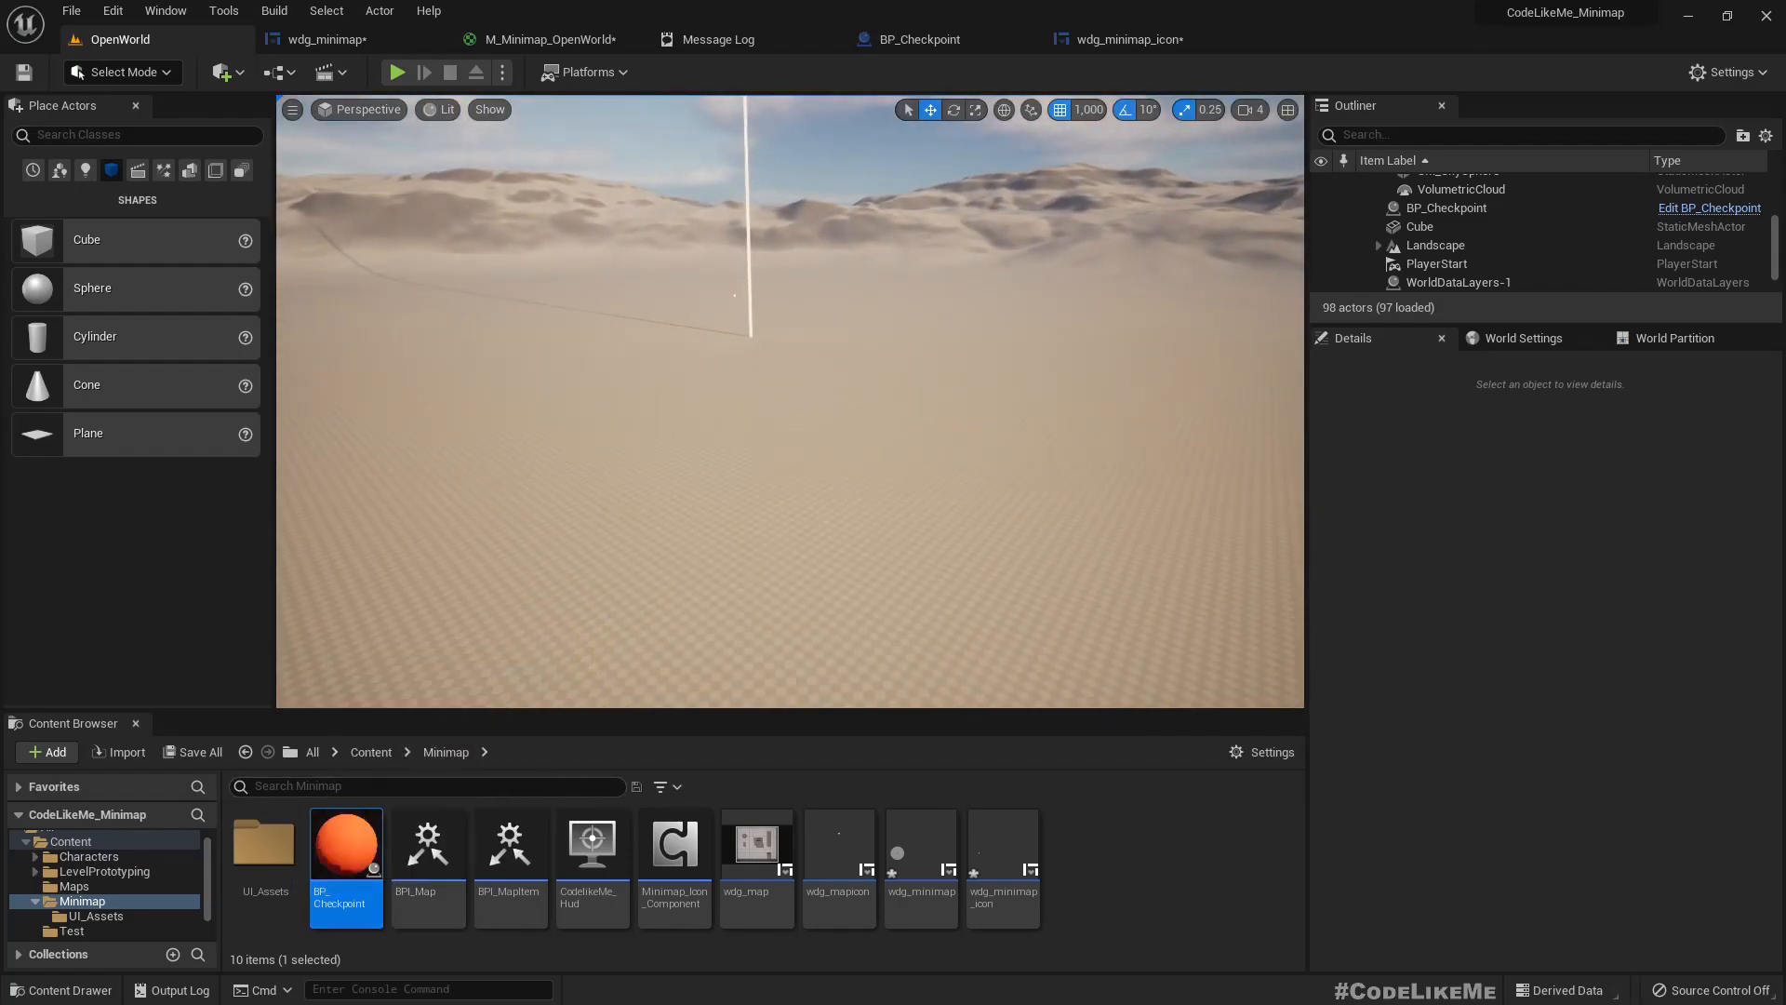
pyautogui.moveTo(610, 645); pyautogui.dragTo(670, 707, button='right')
pyautogui.moveTo(347, 854); pyautogui.dragTo(996, 628)
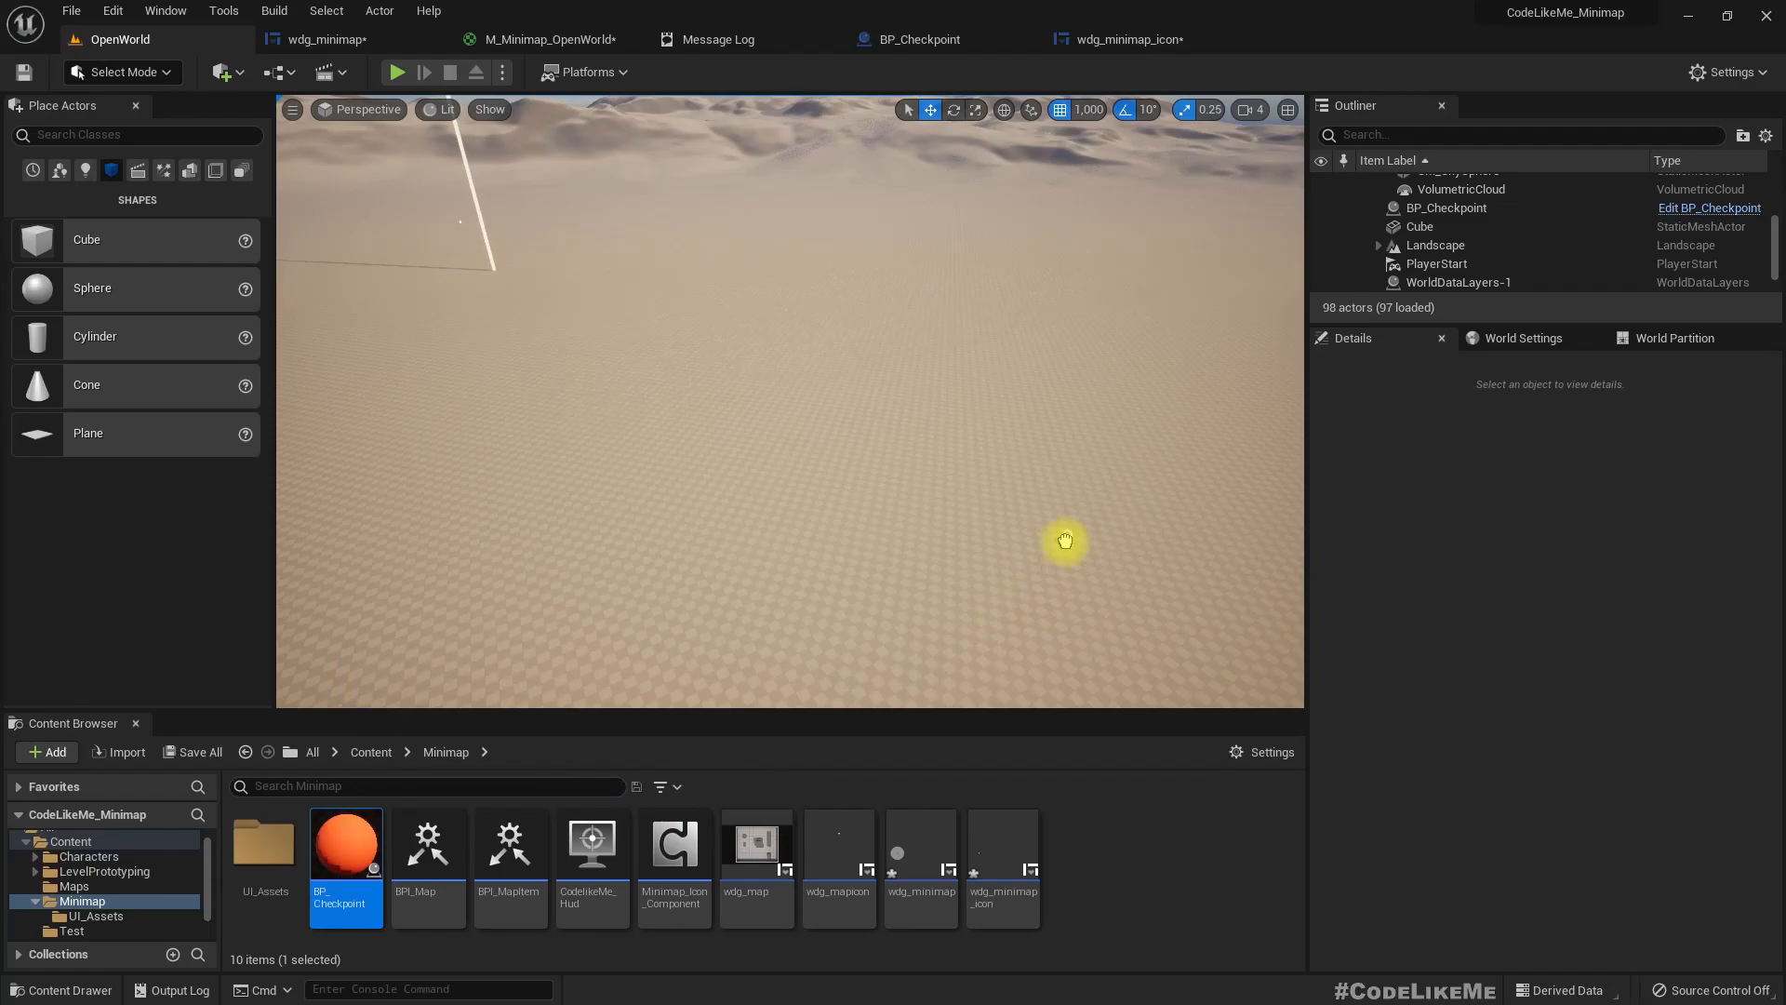
pyautogui.moveTo(1065, 541); pyautogui.dragTo(1079, 547)
# Set BP_Checkpoint2's icon to the point_house texture from UI_Assets and its icon size to 40 by 40
pyautogui.click(1587, 705)
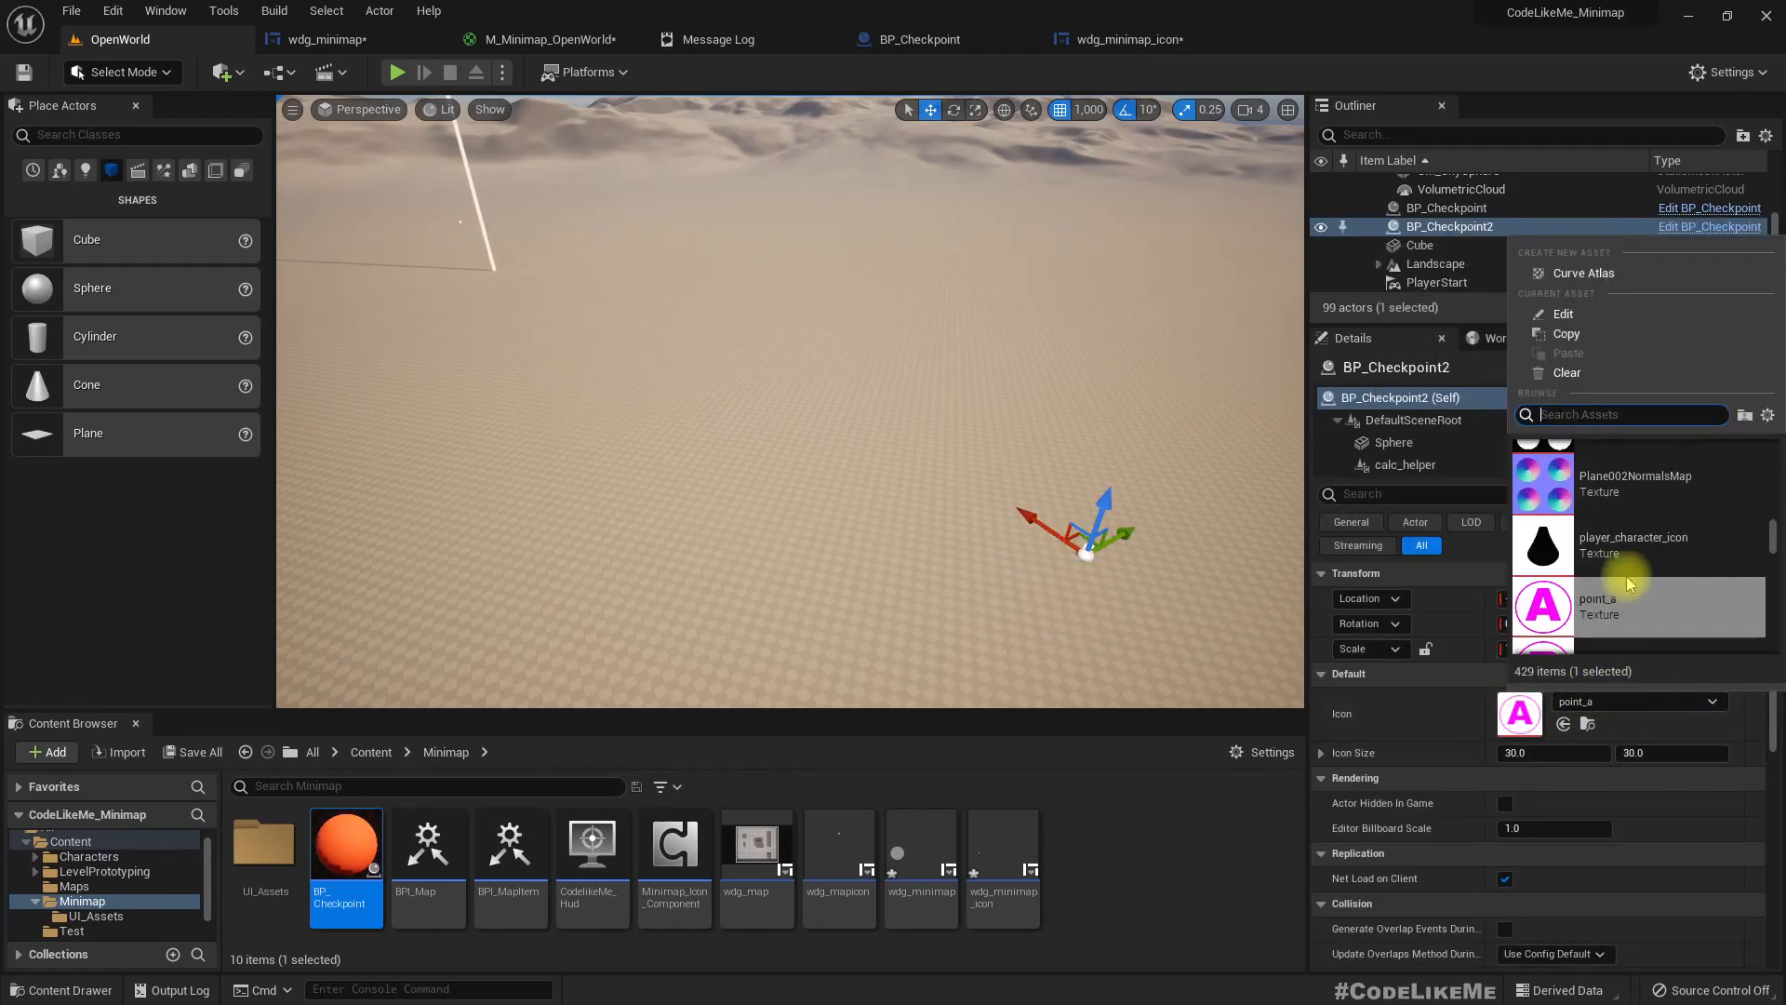
pyautogui.scroll(1, 1600, 502)
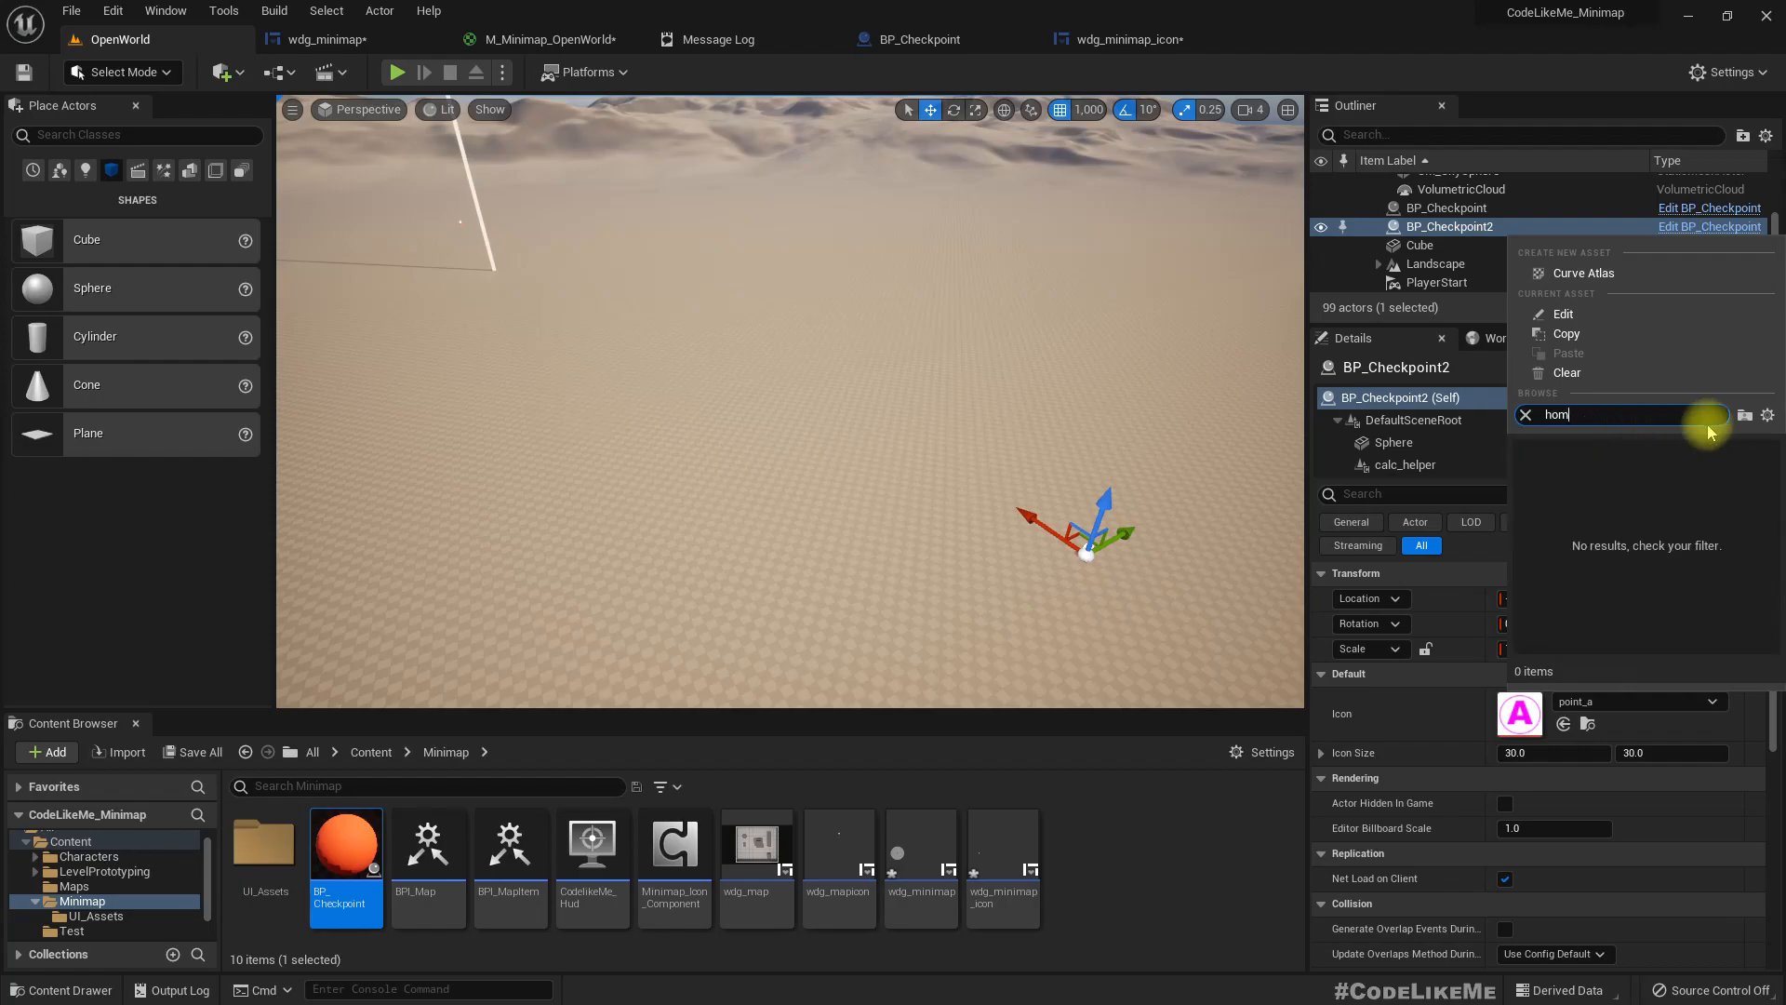
pyautogui.click(258, 842)
pyautogui.doubleClick(260, 842)
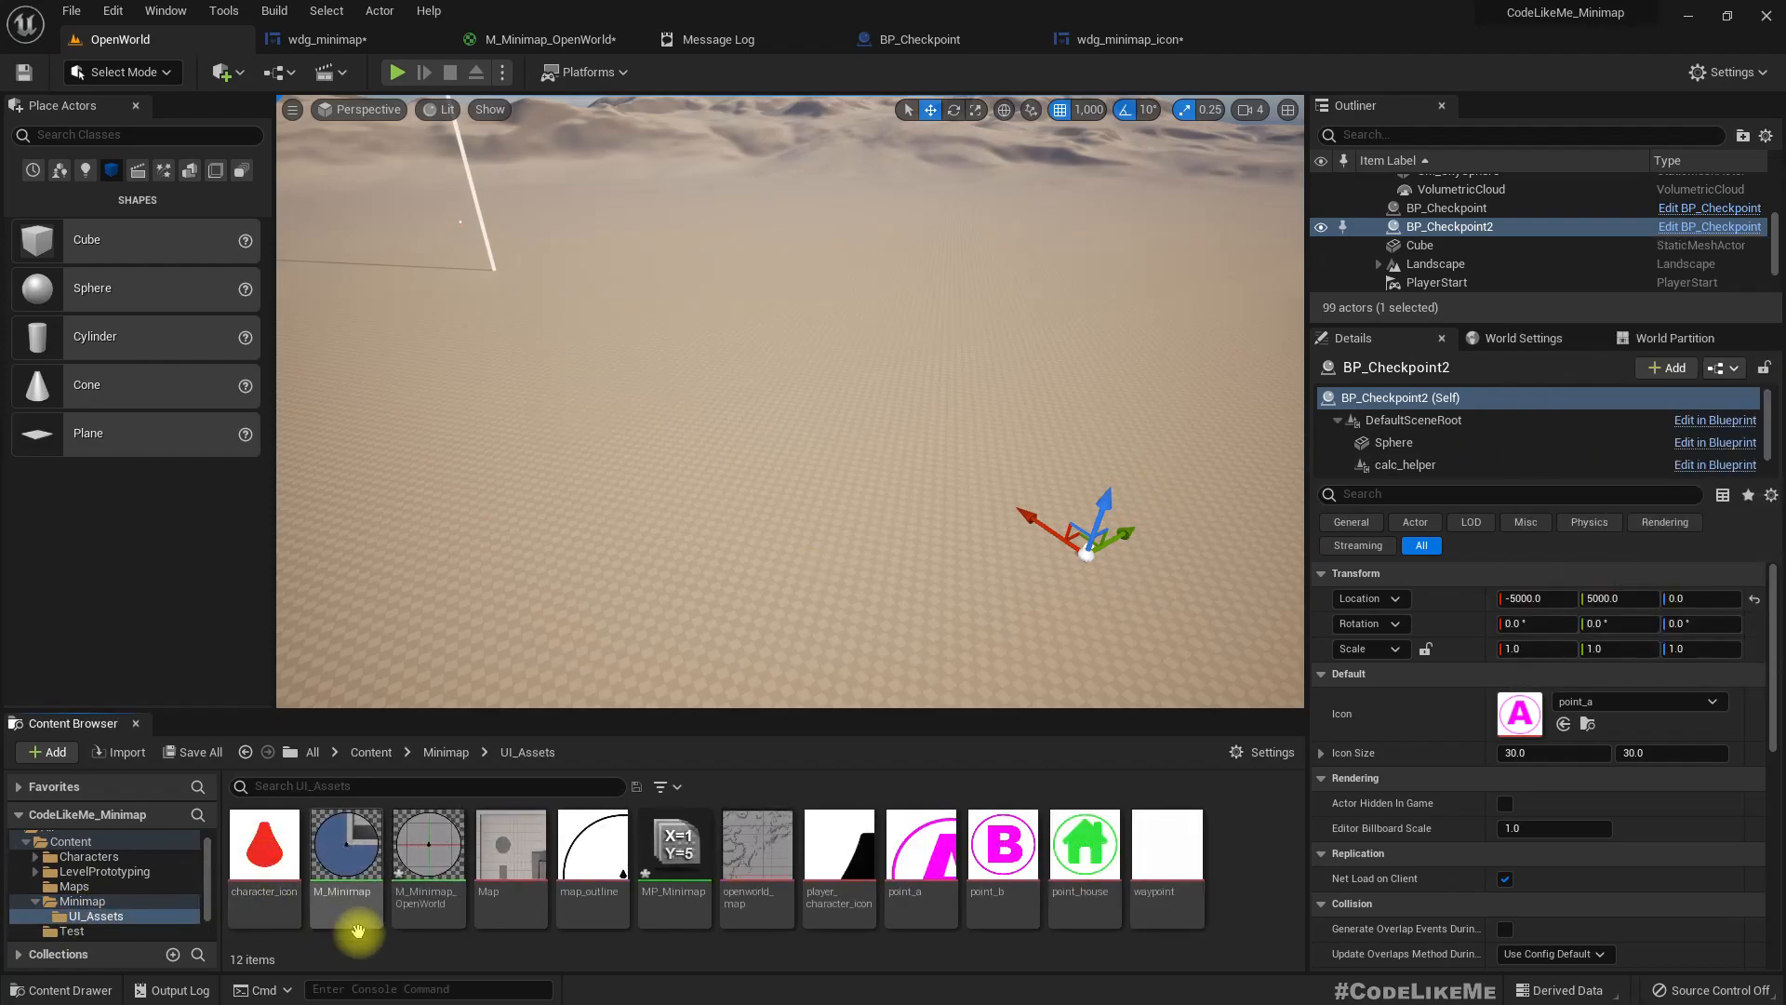
pyautogui.click(1095, 842)
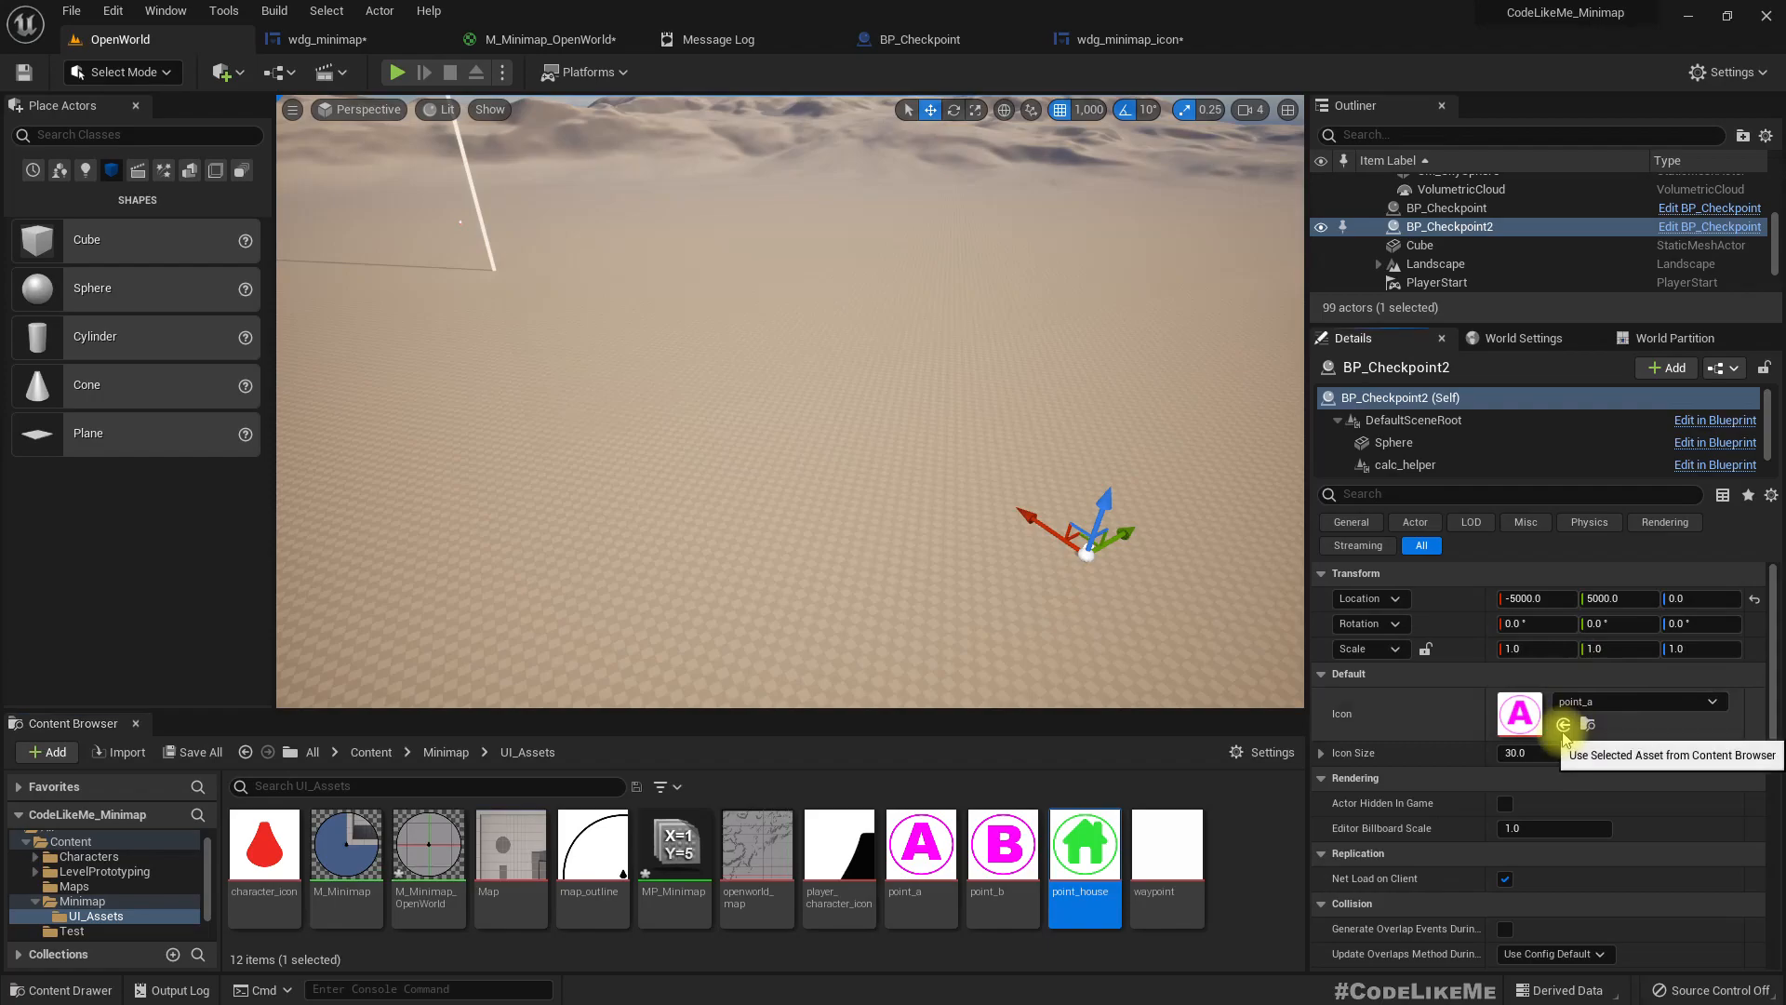
pyautogui.click(1564, 724)
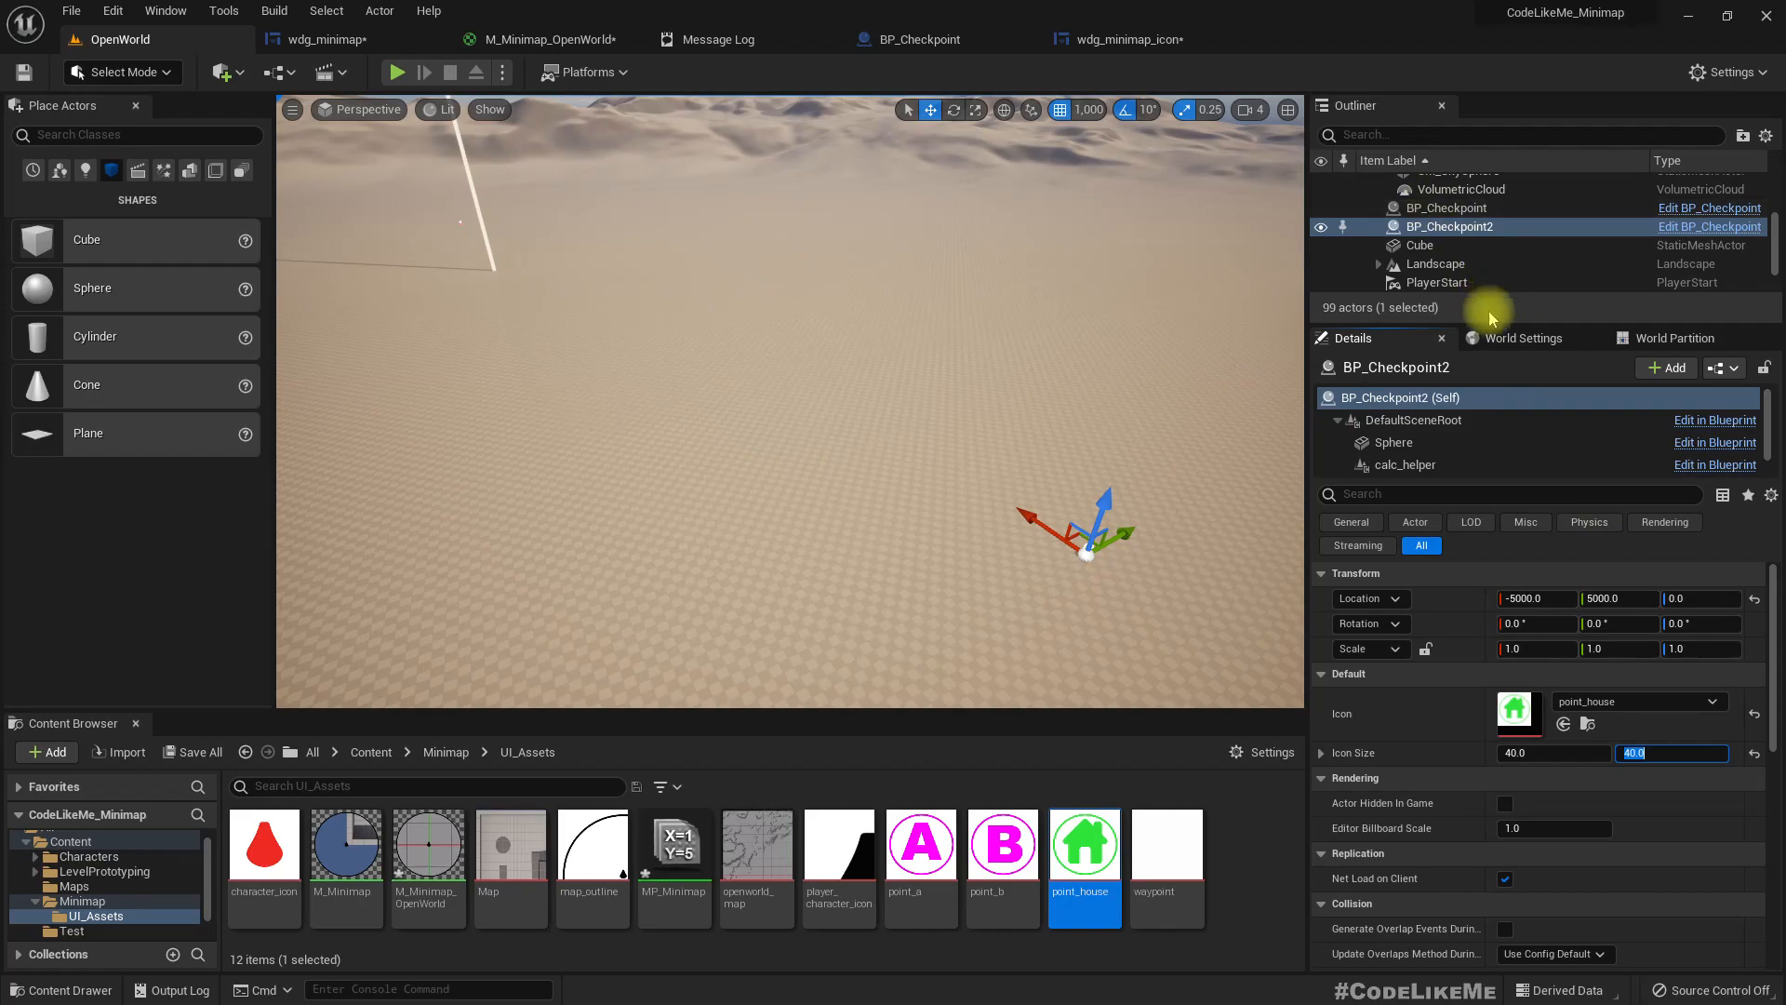
# Locate the ThirdPerson Blueprints folder through the default pawn class, place a BP_NPC in the level and duplicate it to one side
pyautogui.click(1523, 337)
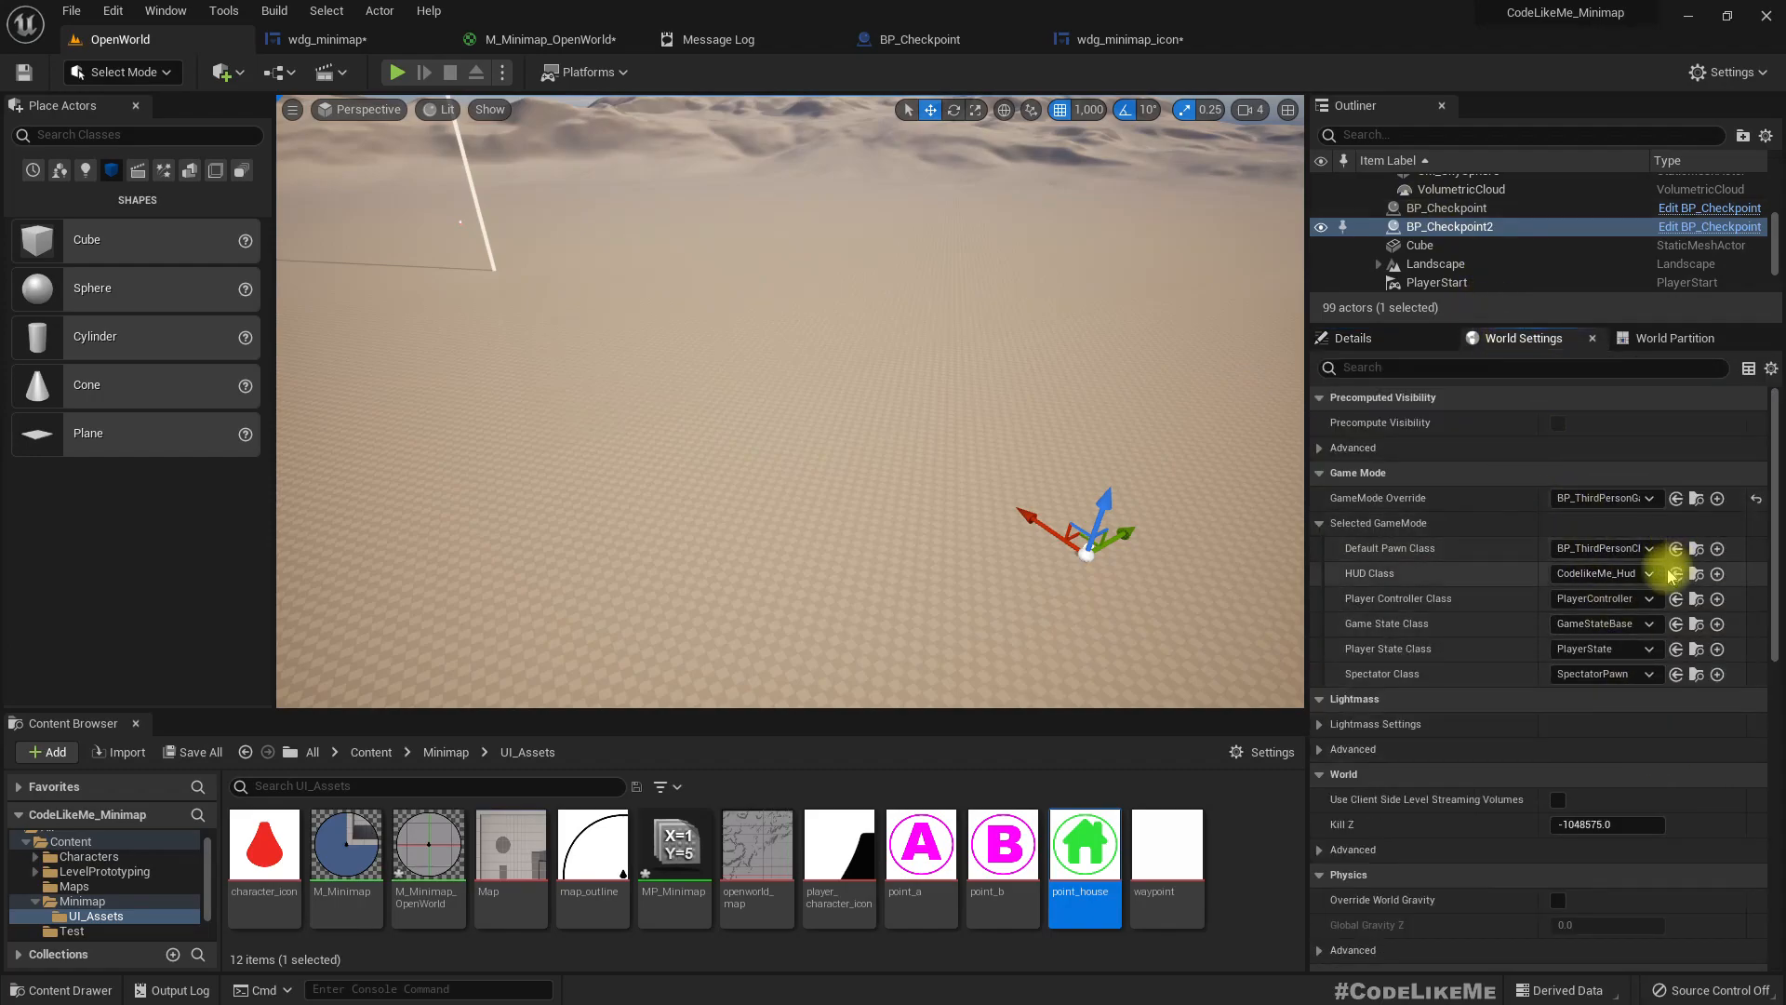
pyautogui.click(1696, 549)
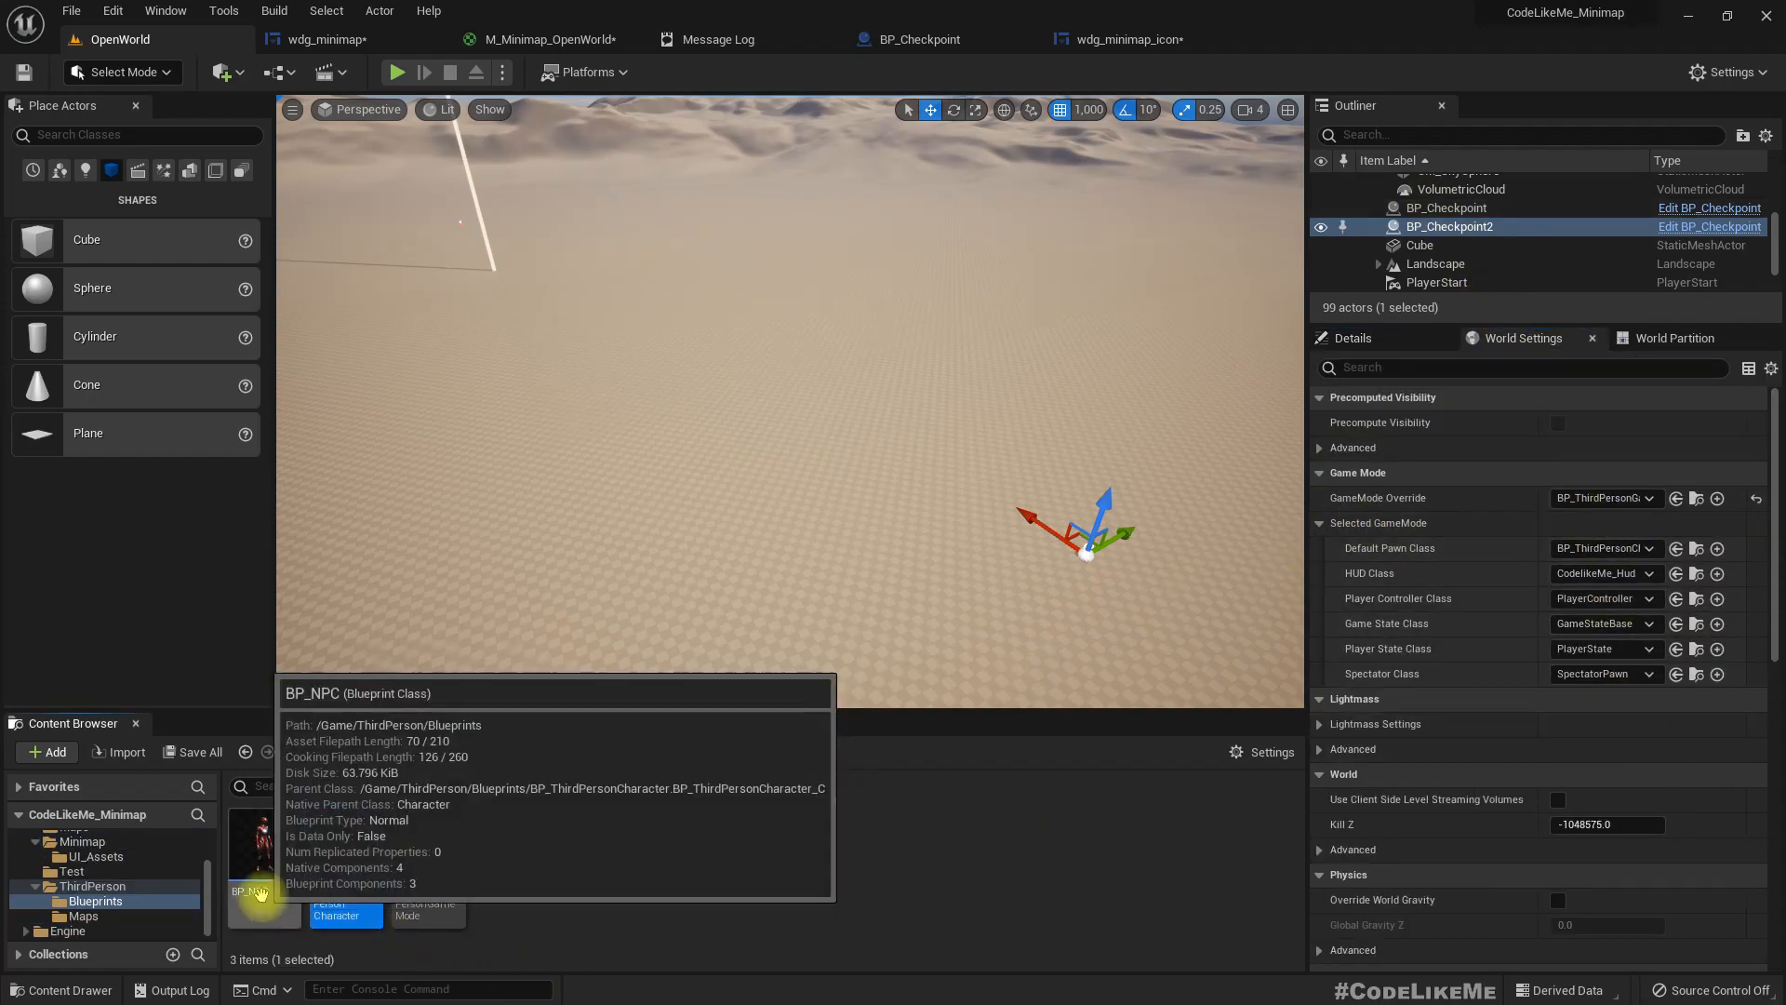
pyautogui.moveTo(259, 899); pyautogui.dragTo(521, 415)
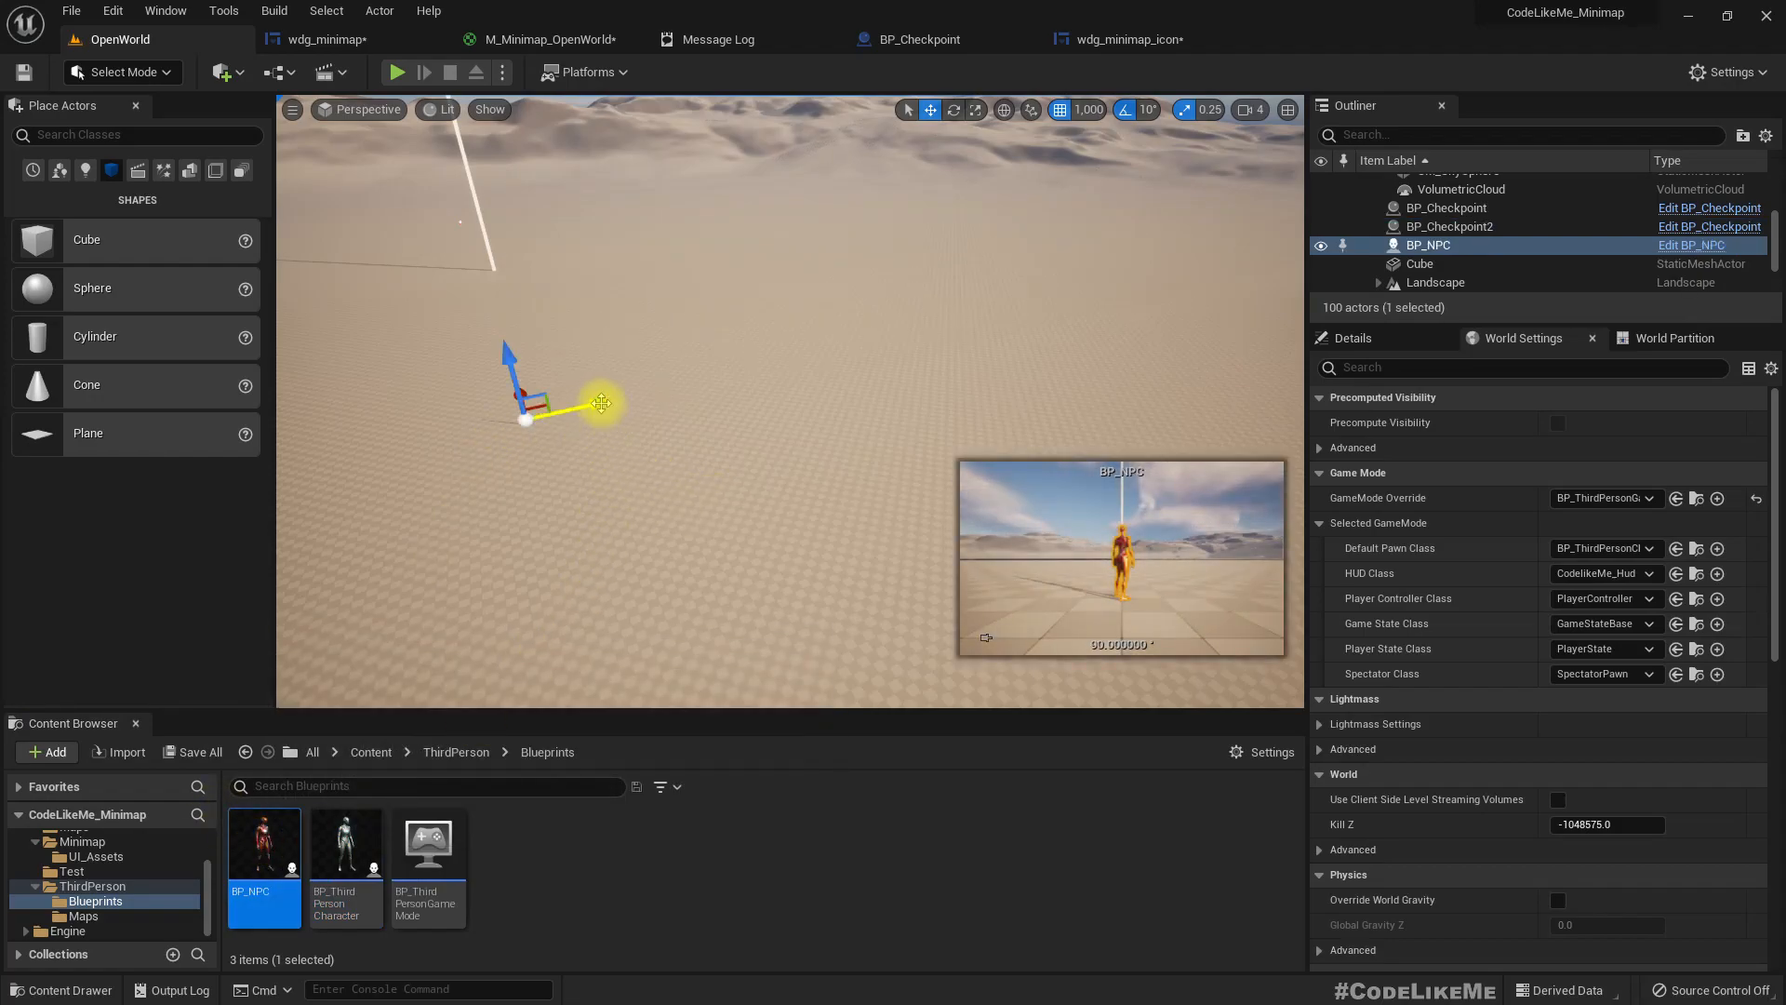
pyautogui.keyDown('alt'); pyautogui.moveTo(577, 406); pyautogui.dragTo(381, 445); pyautogui.keyUp('alt')
pyautogui.moveTo(553, 500); pyautogui.dragTo(529, 506)
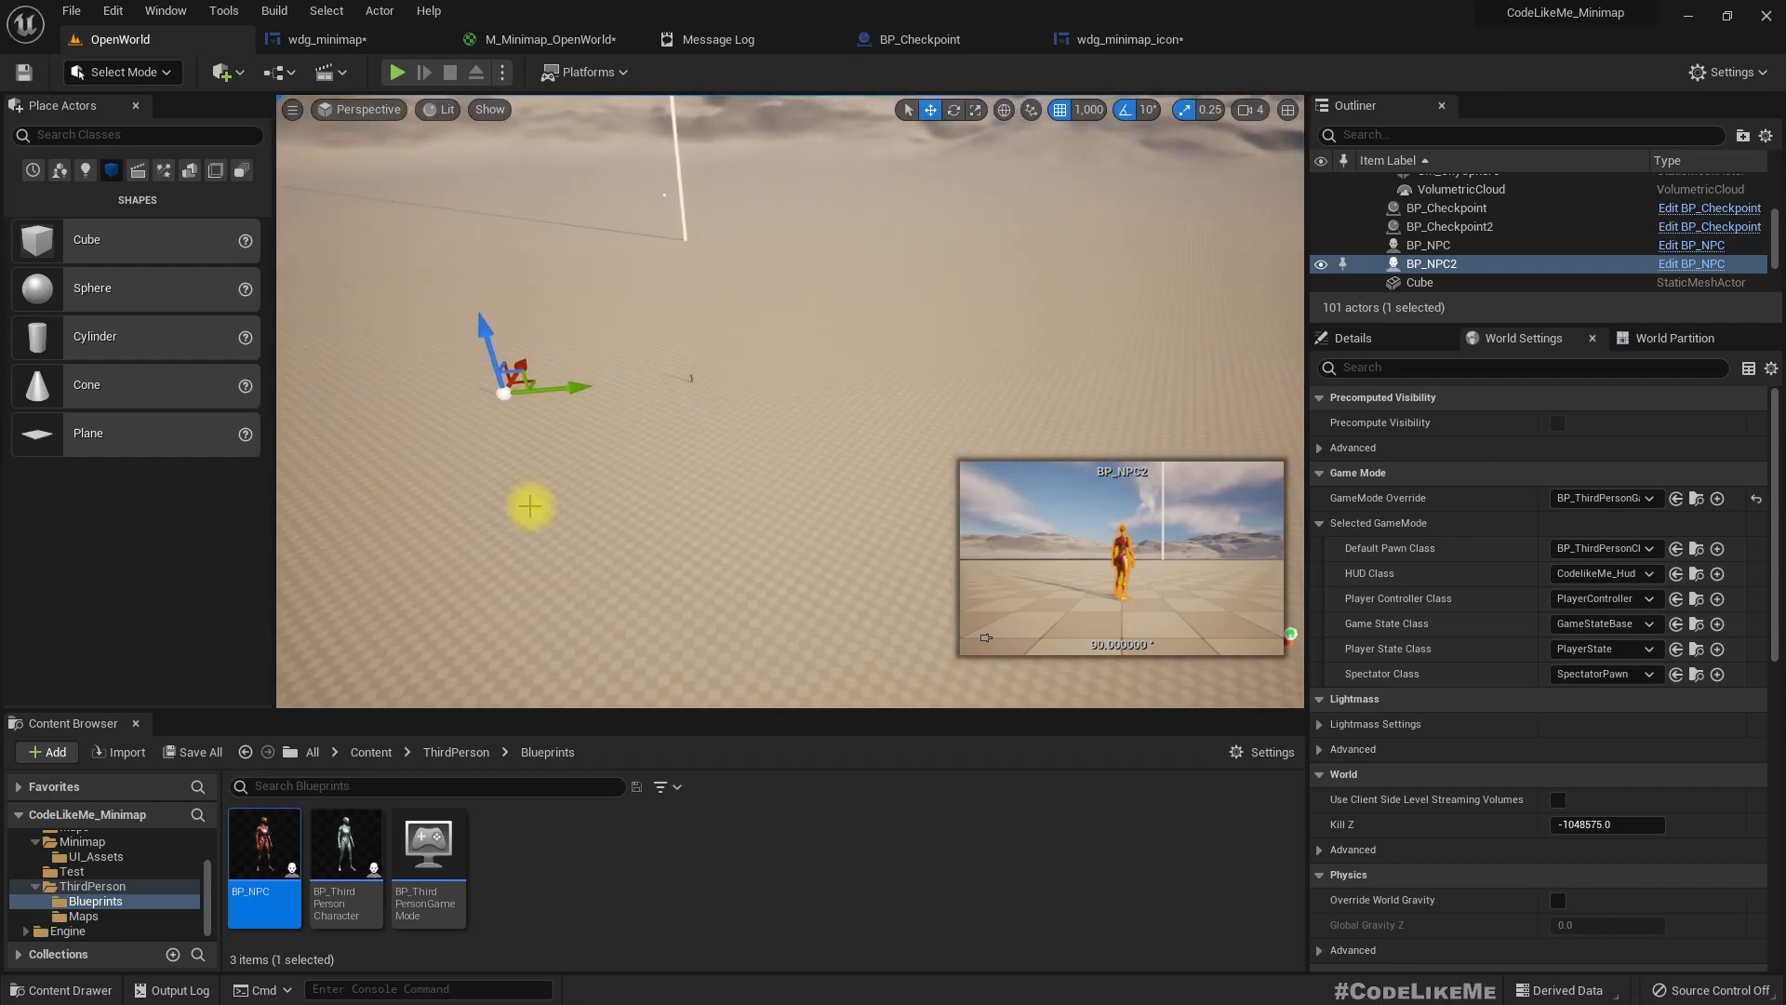
# Play the level and run around the NPCs to check the NPC, house and checkpoint icons on the minimap, then stop
pyautogui.hotkey('alt', 'p')
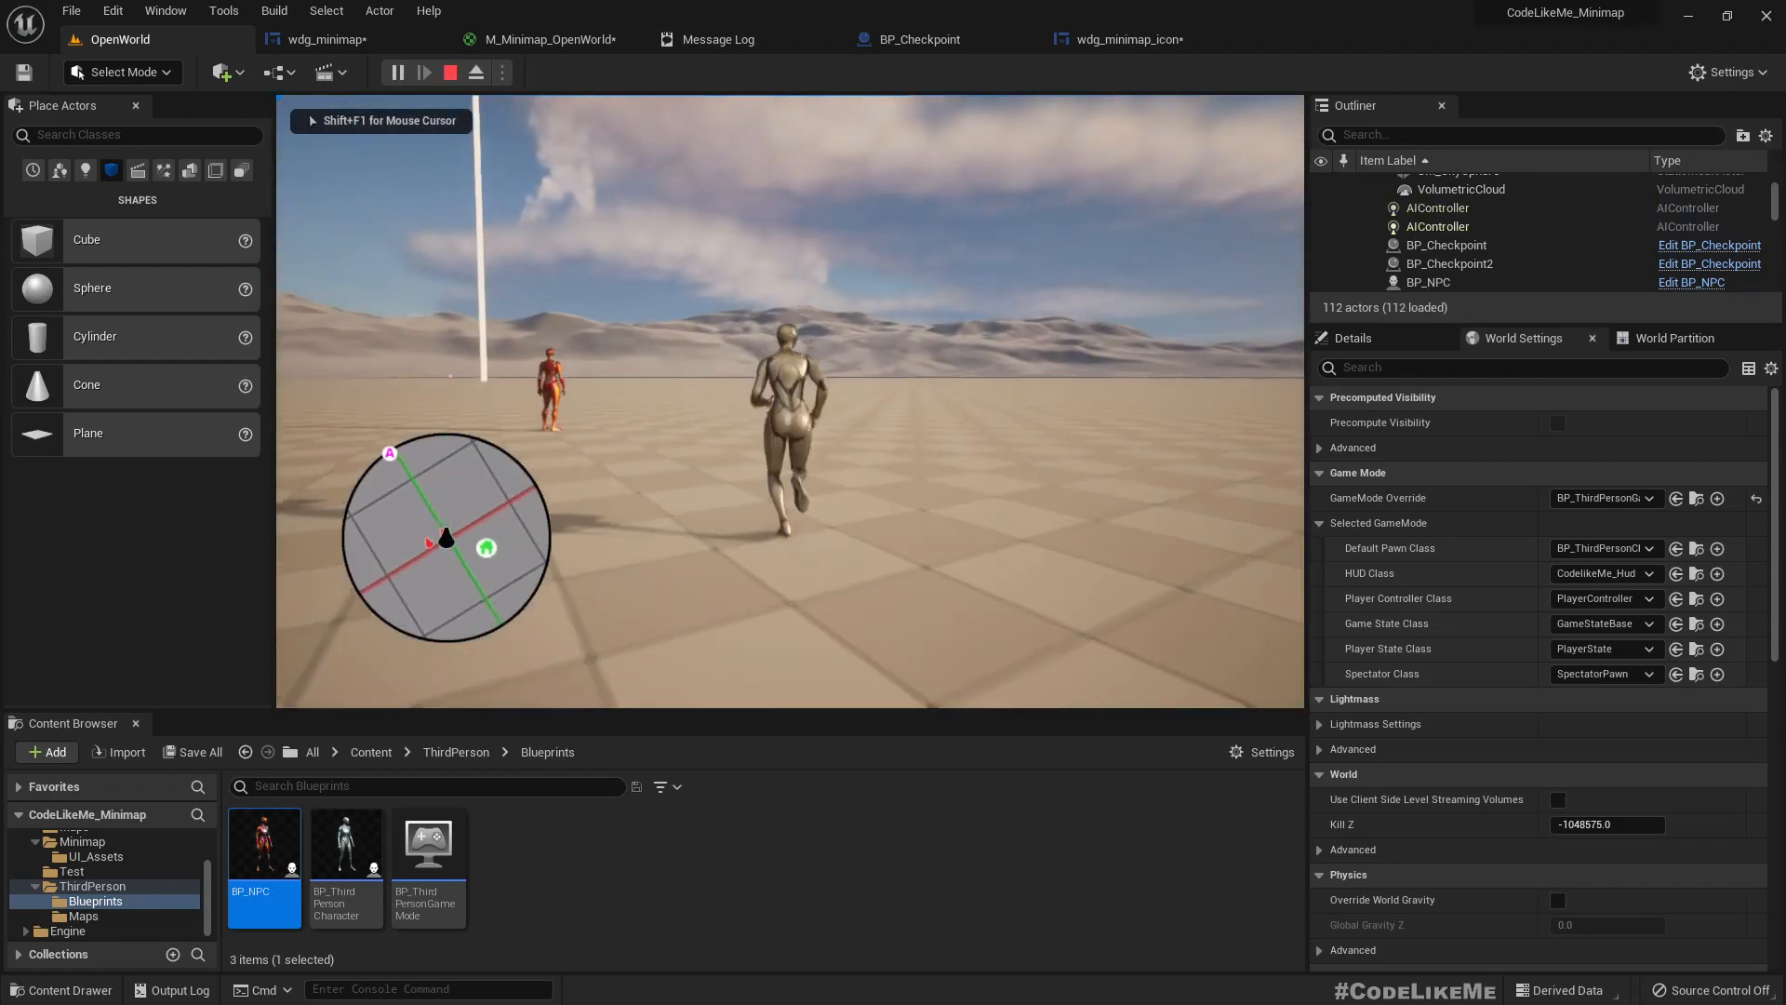
pyautogui.press('w')
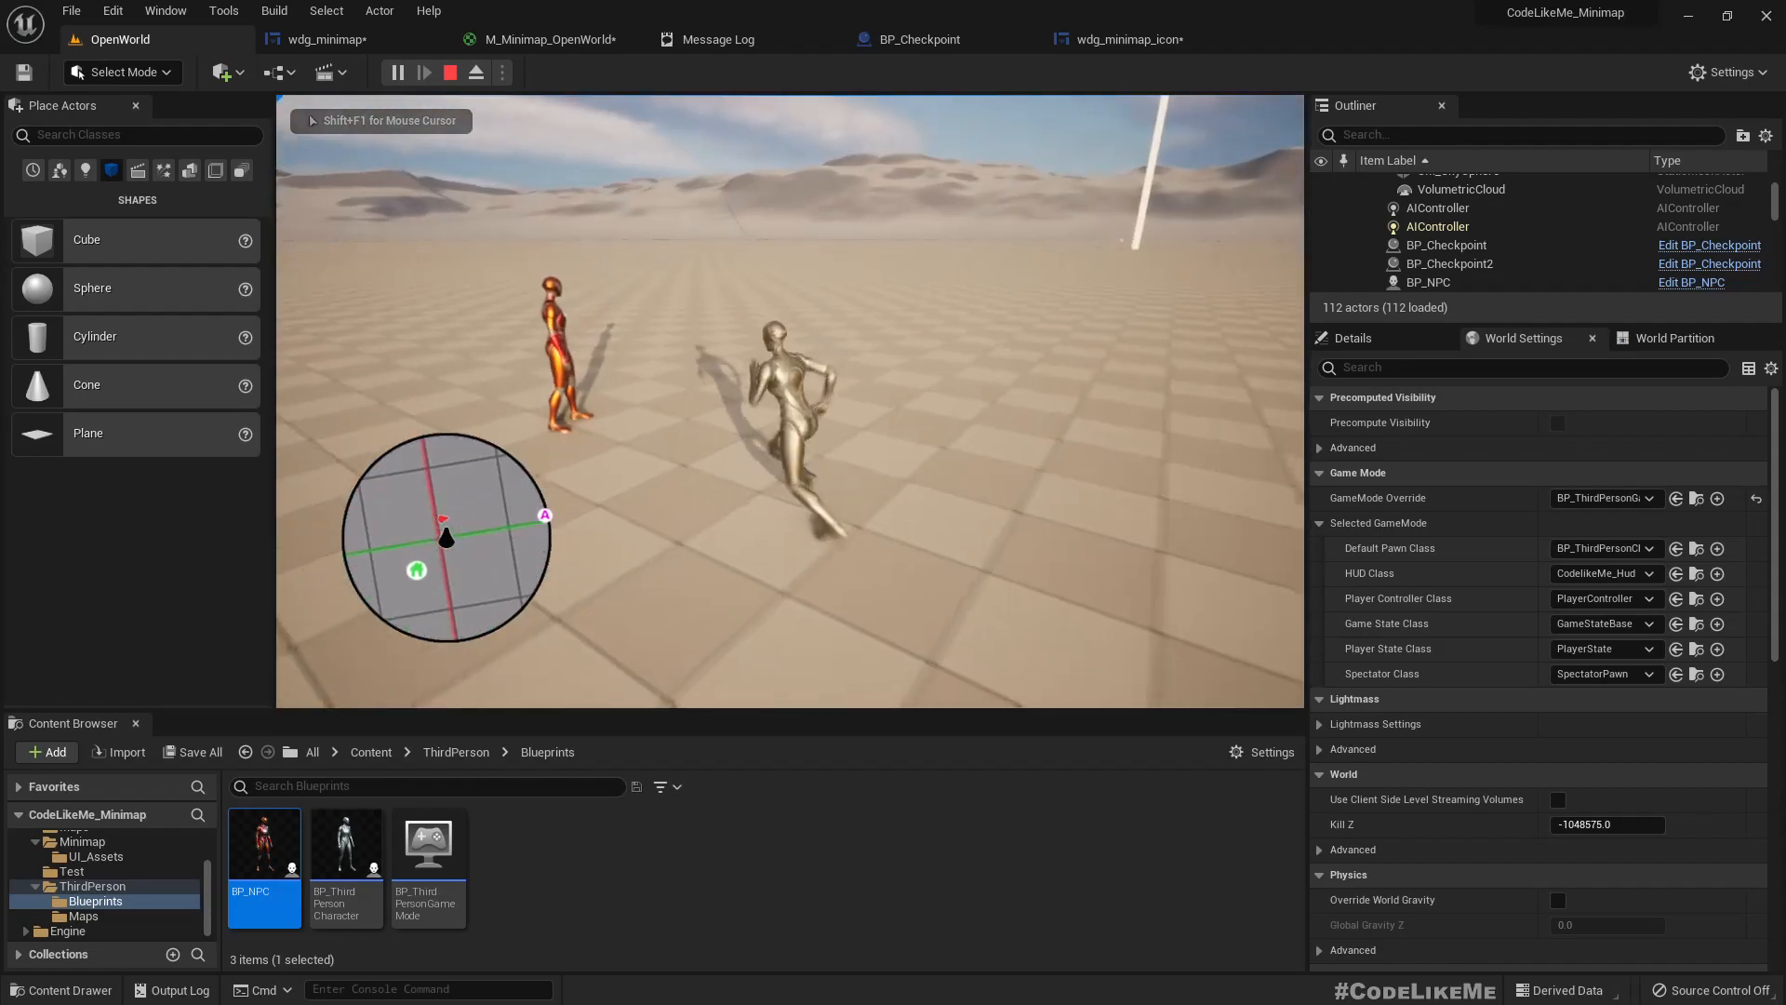
pyautogui.press('w')
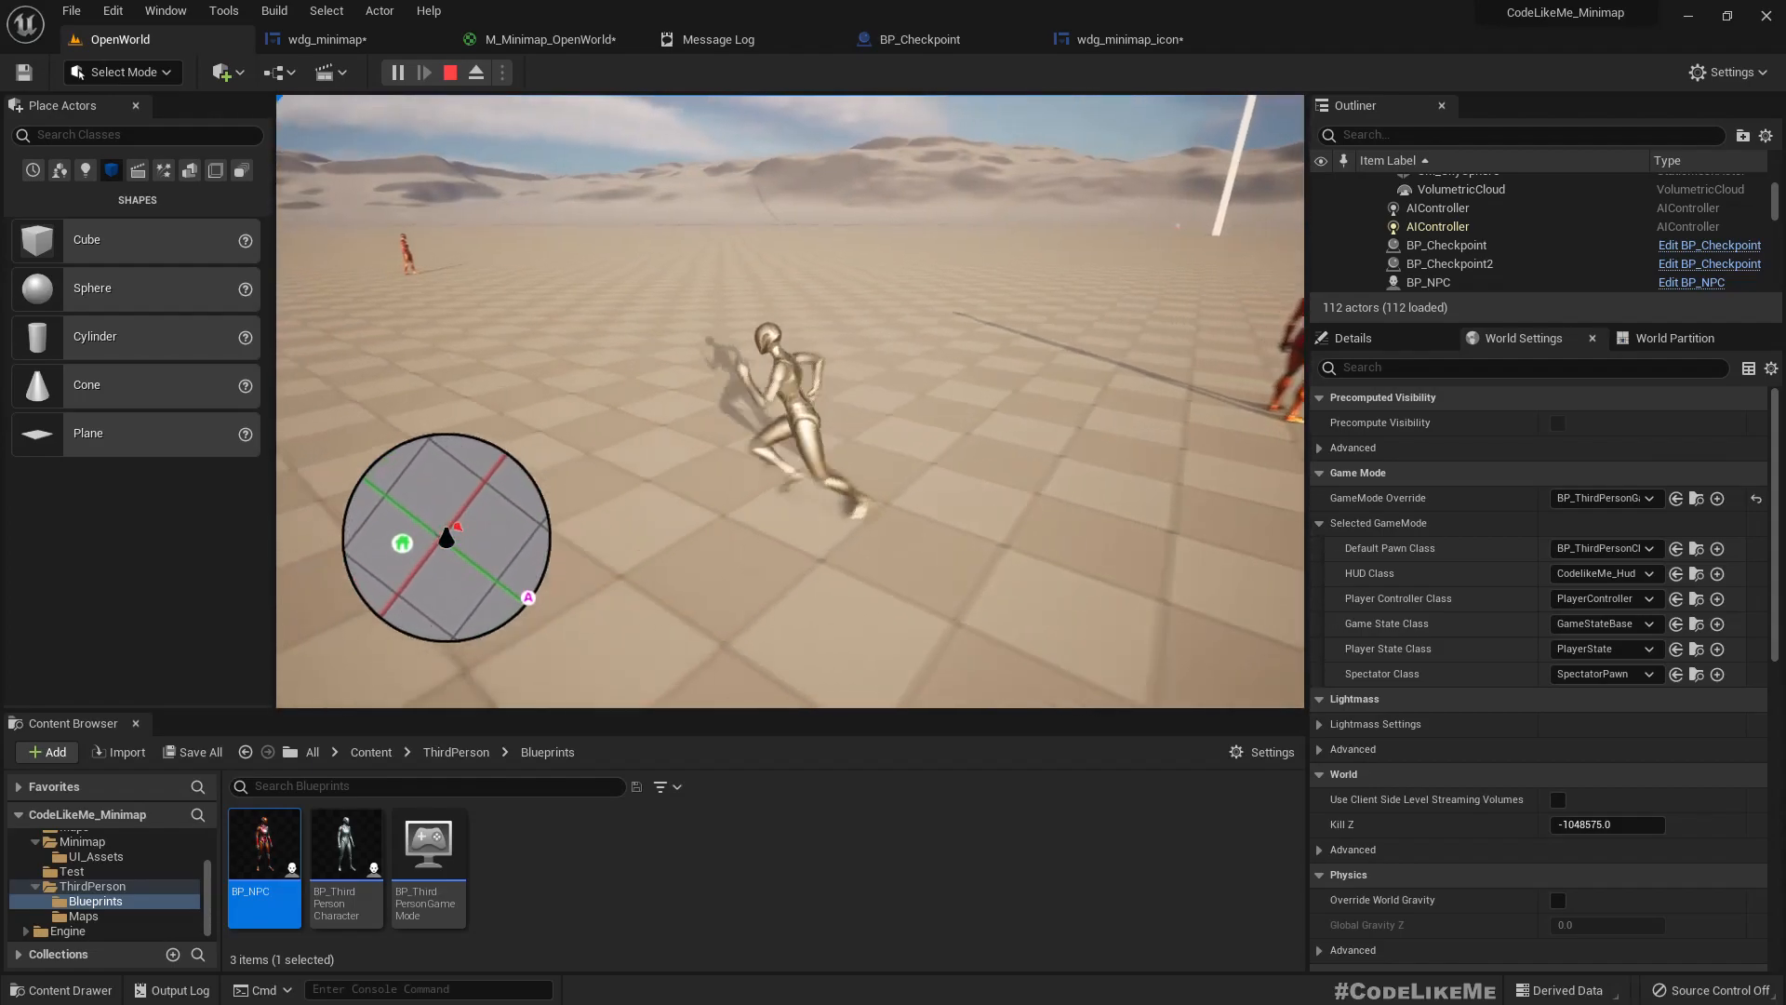
pyautogui.press('w')
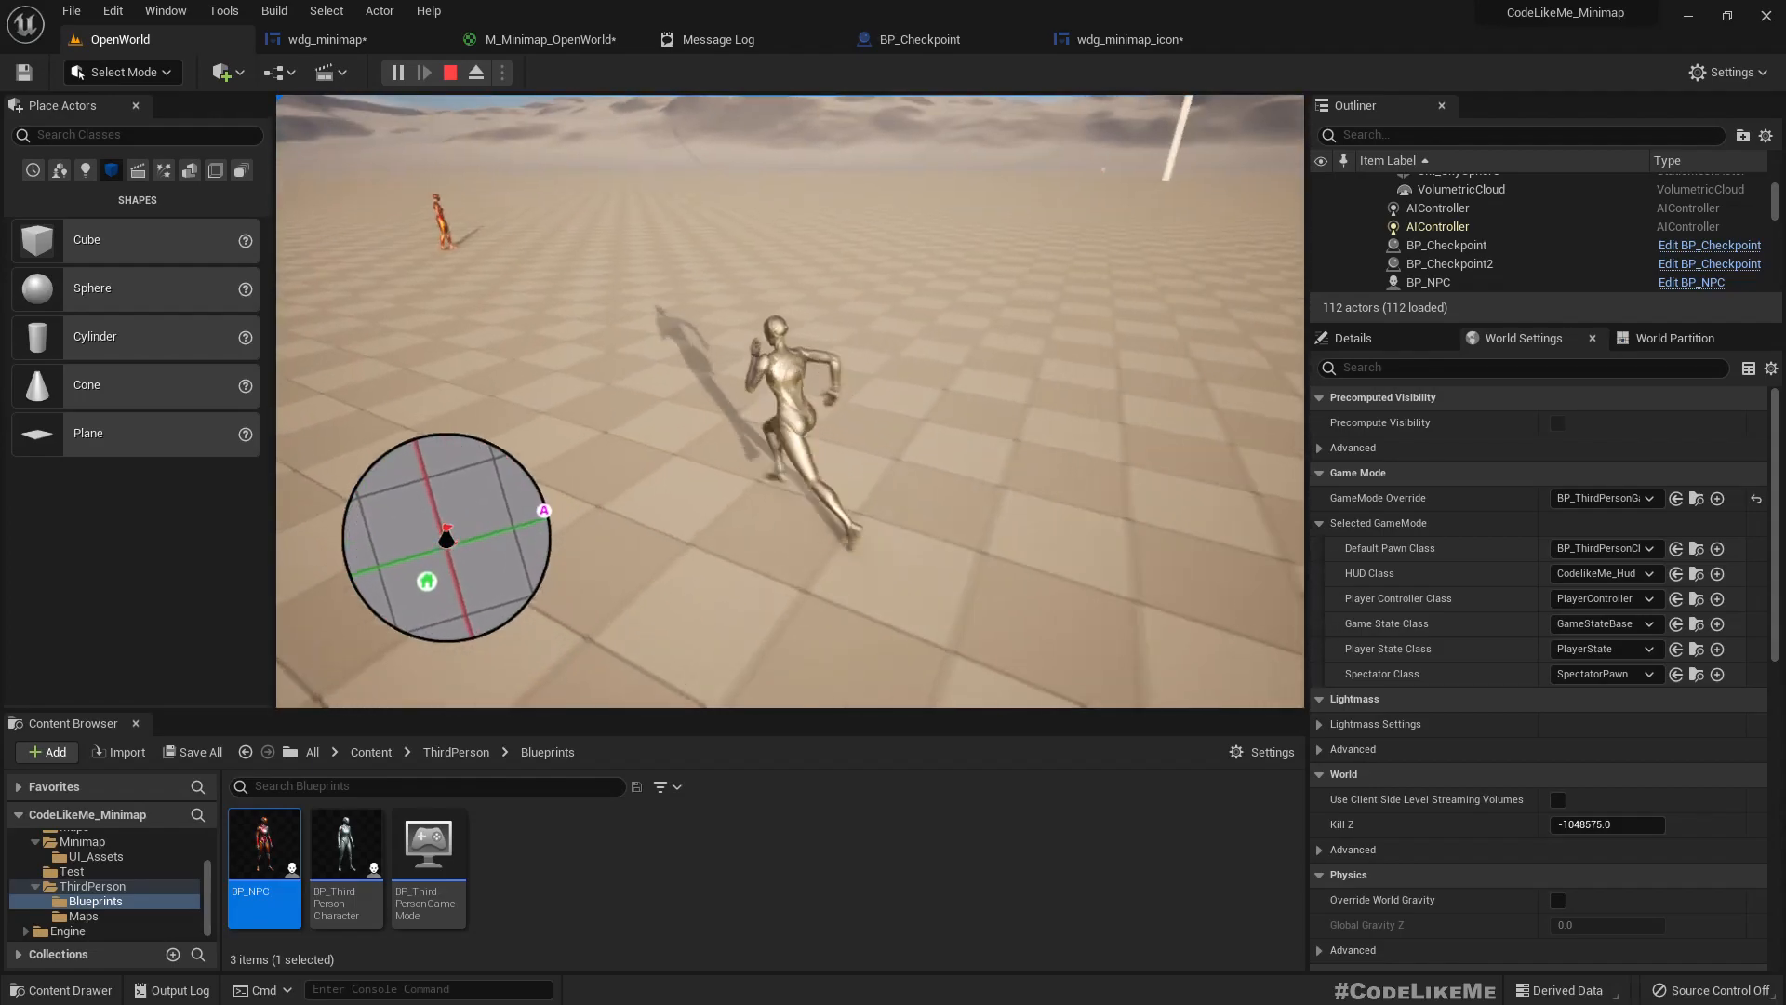
pyautogui.press('w')
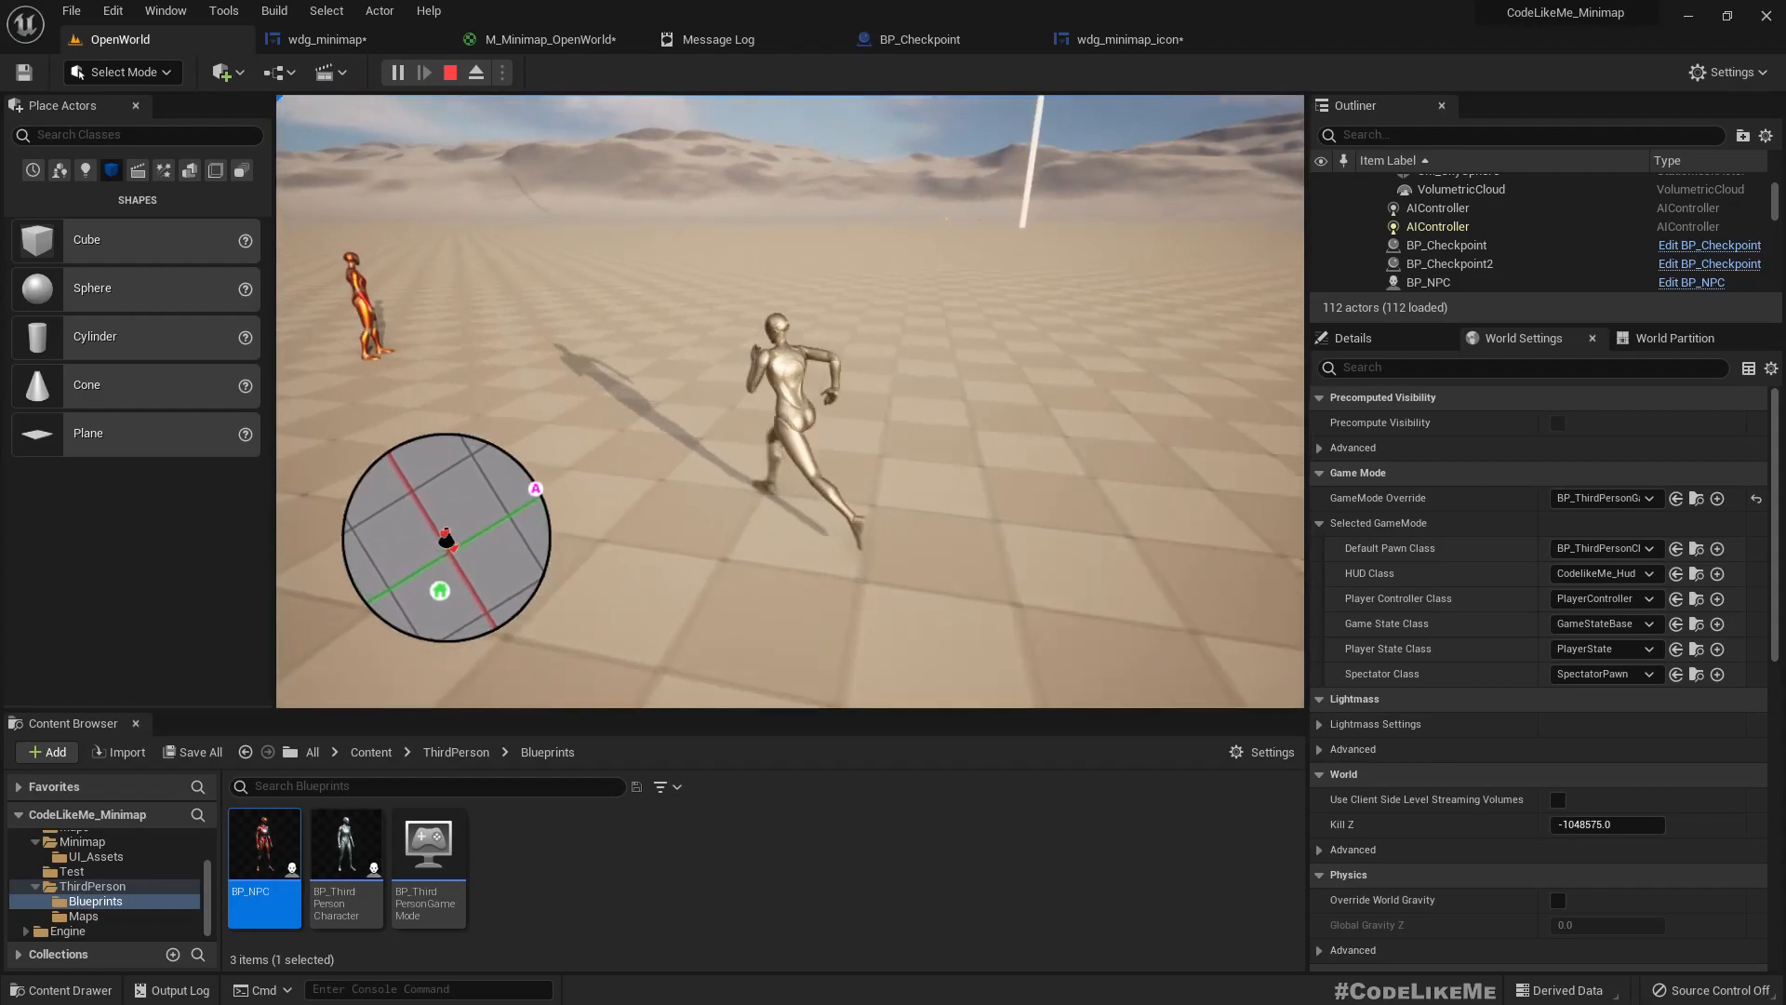
pyautogui.press('w')
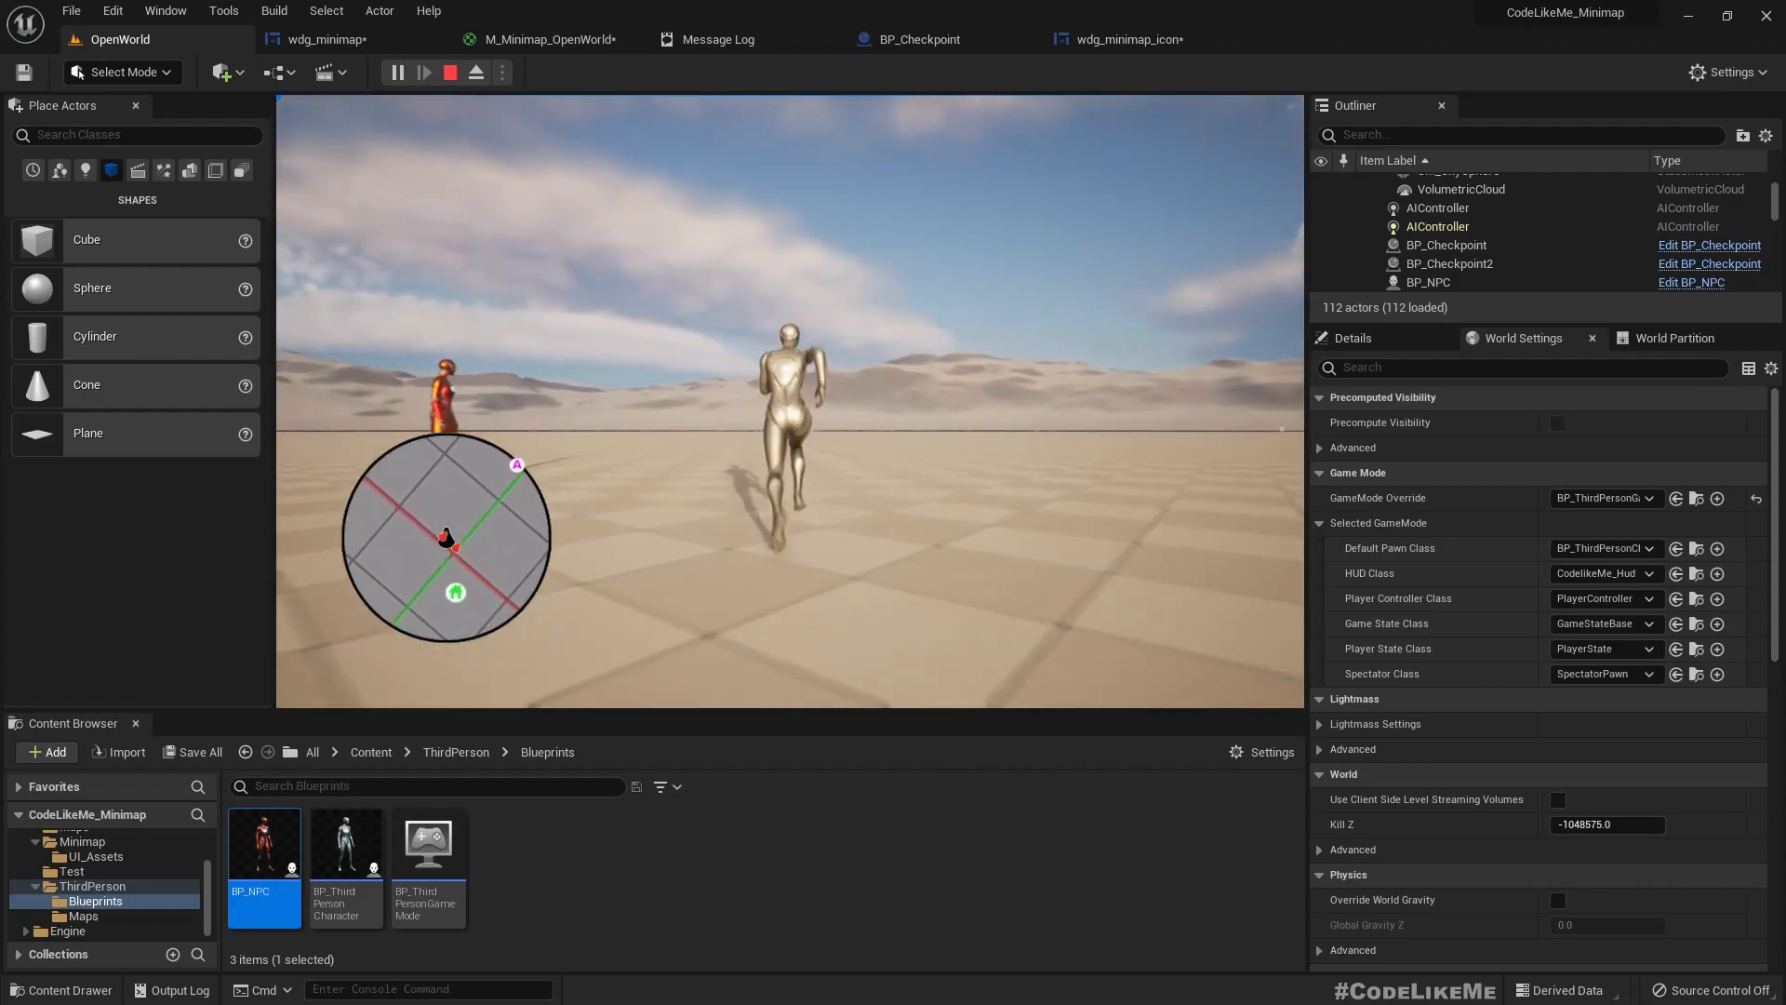
pyautogui.press('w')
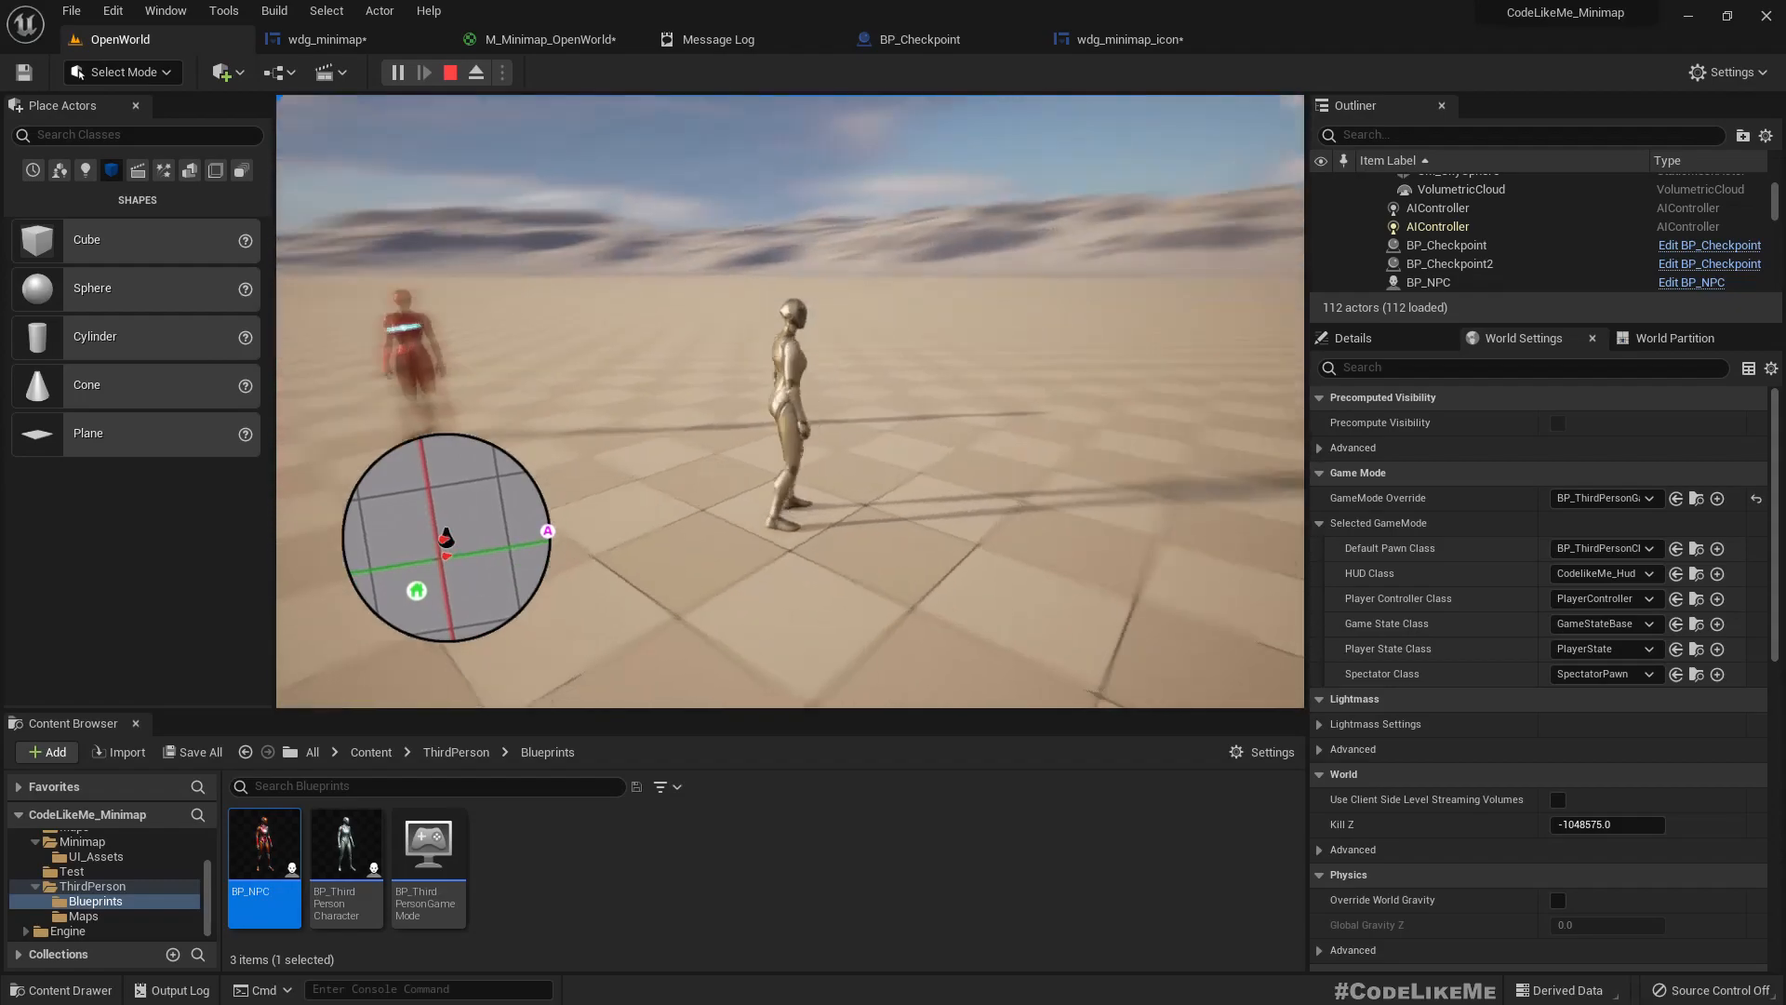
pyautogui.press('Escape')
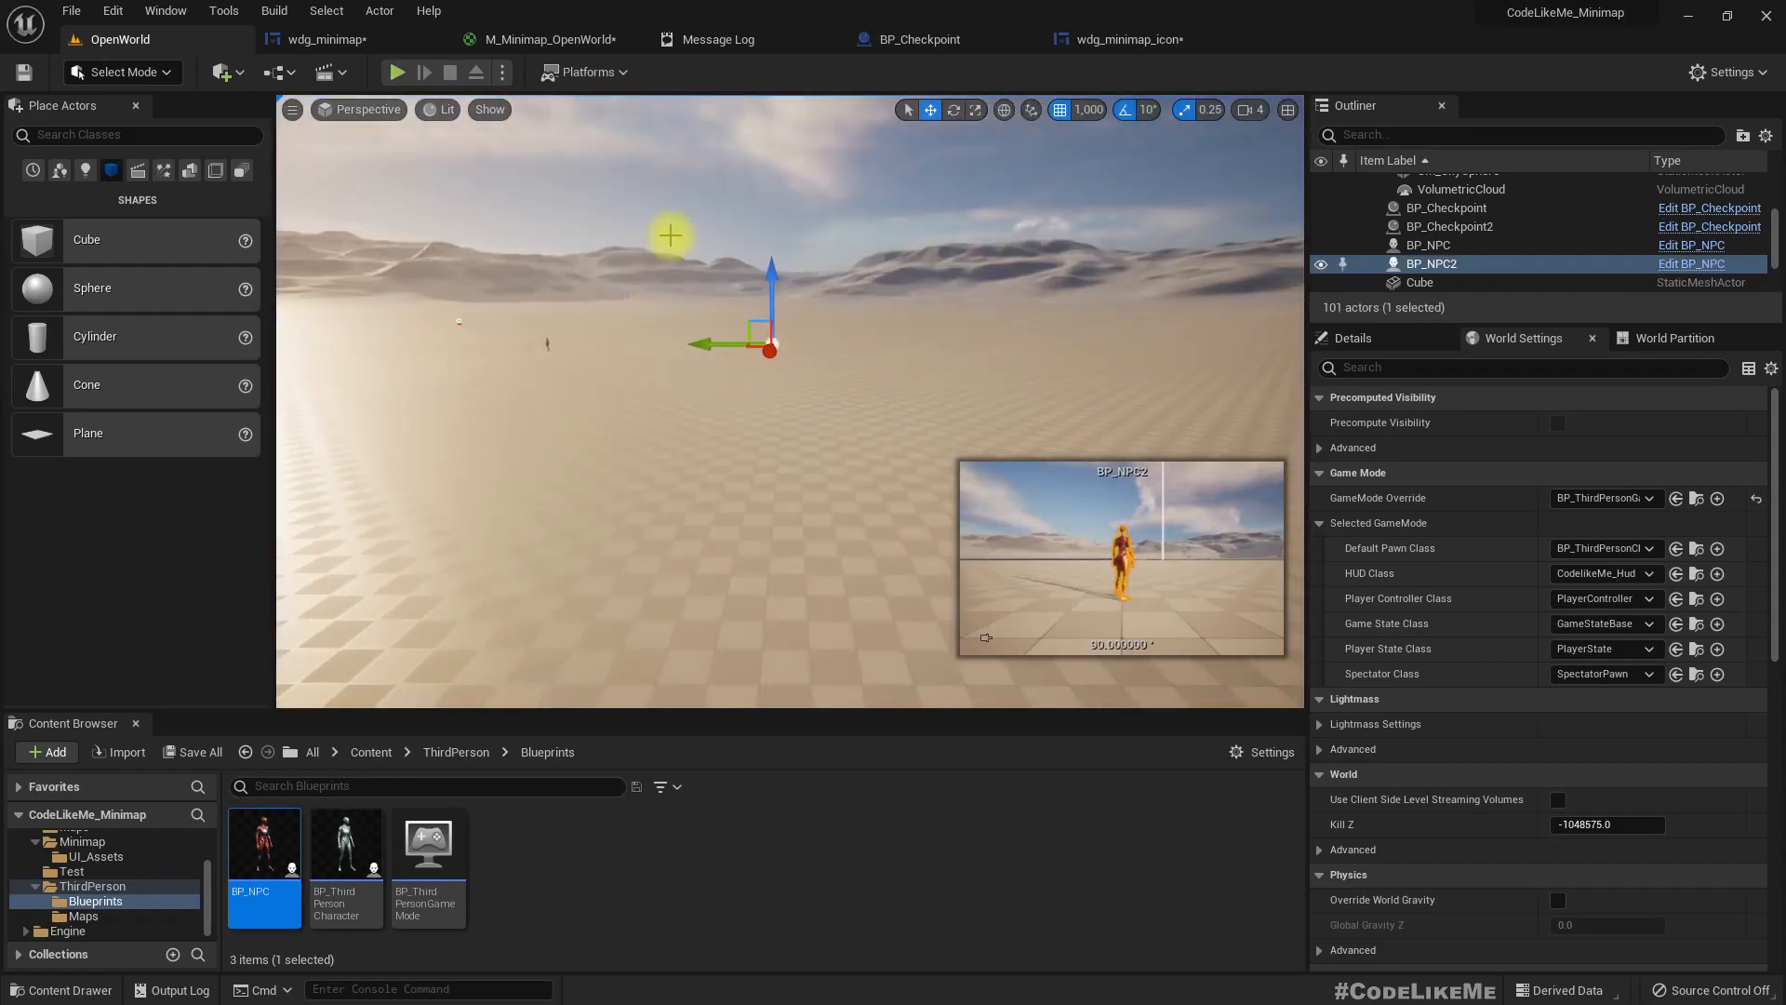
# Find NavMeshBoundsVolume among the placeable actors, add it to the level and set its location to 0, 0, 0
pyautogui.click(465, 168)
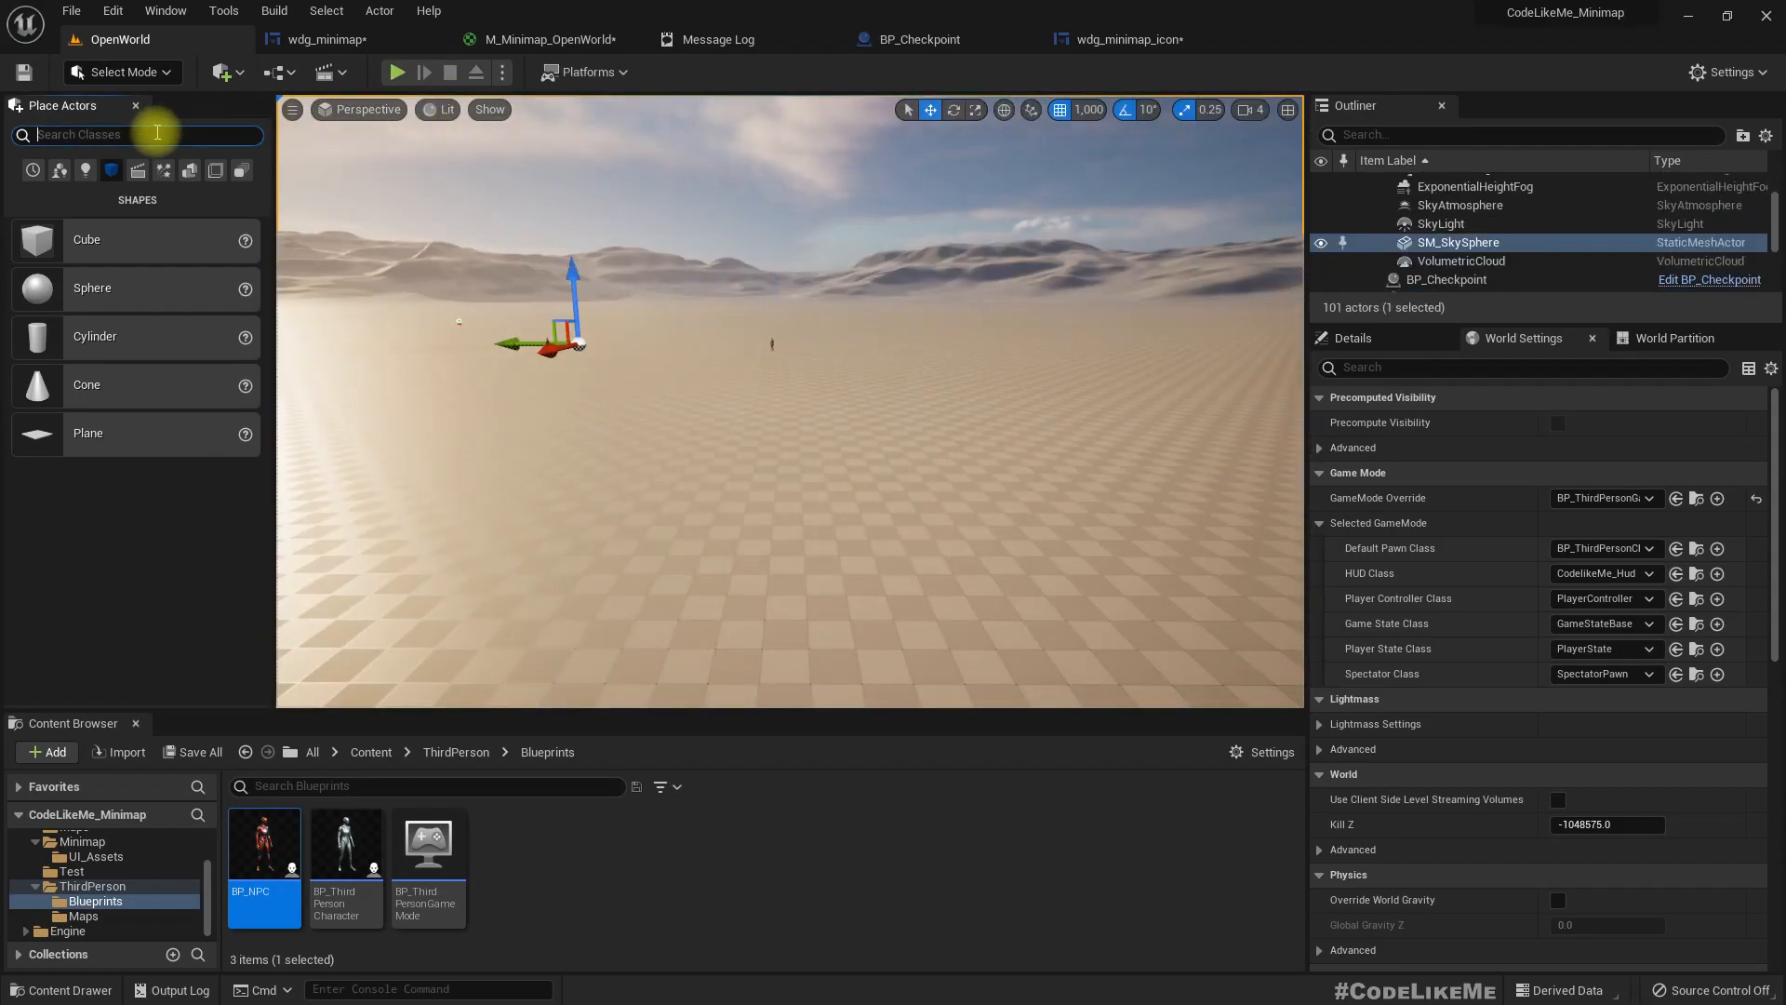
pyautogui.write('pp')
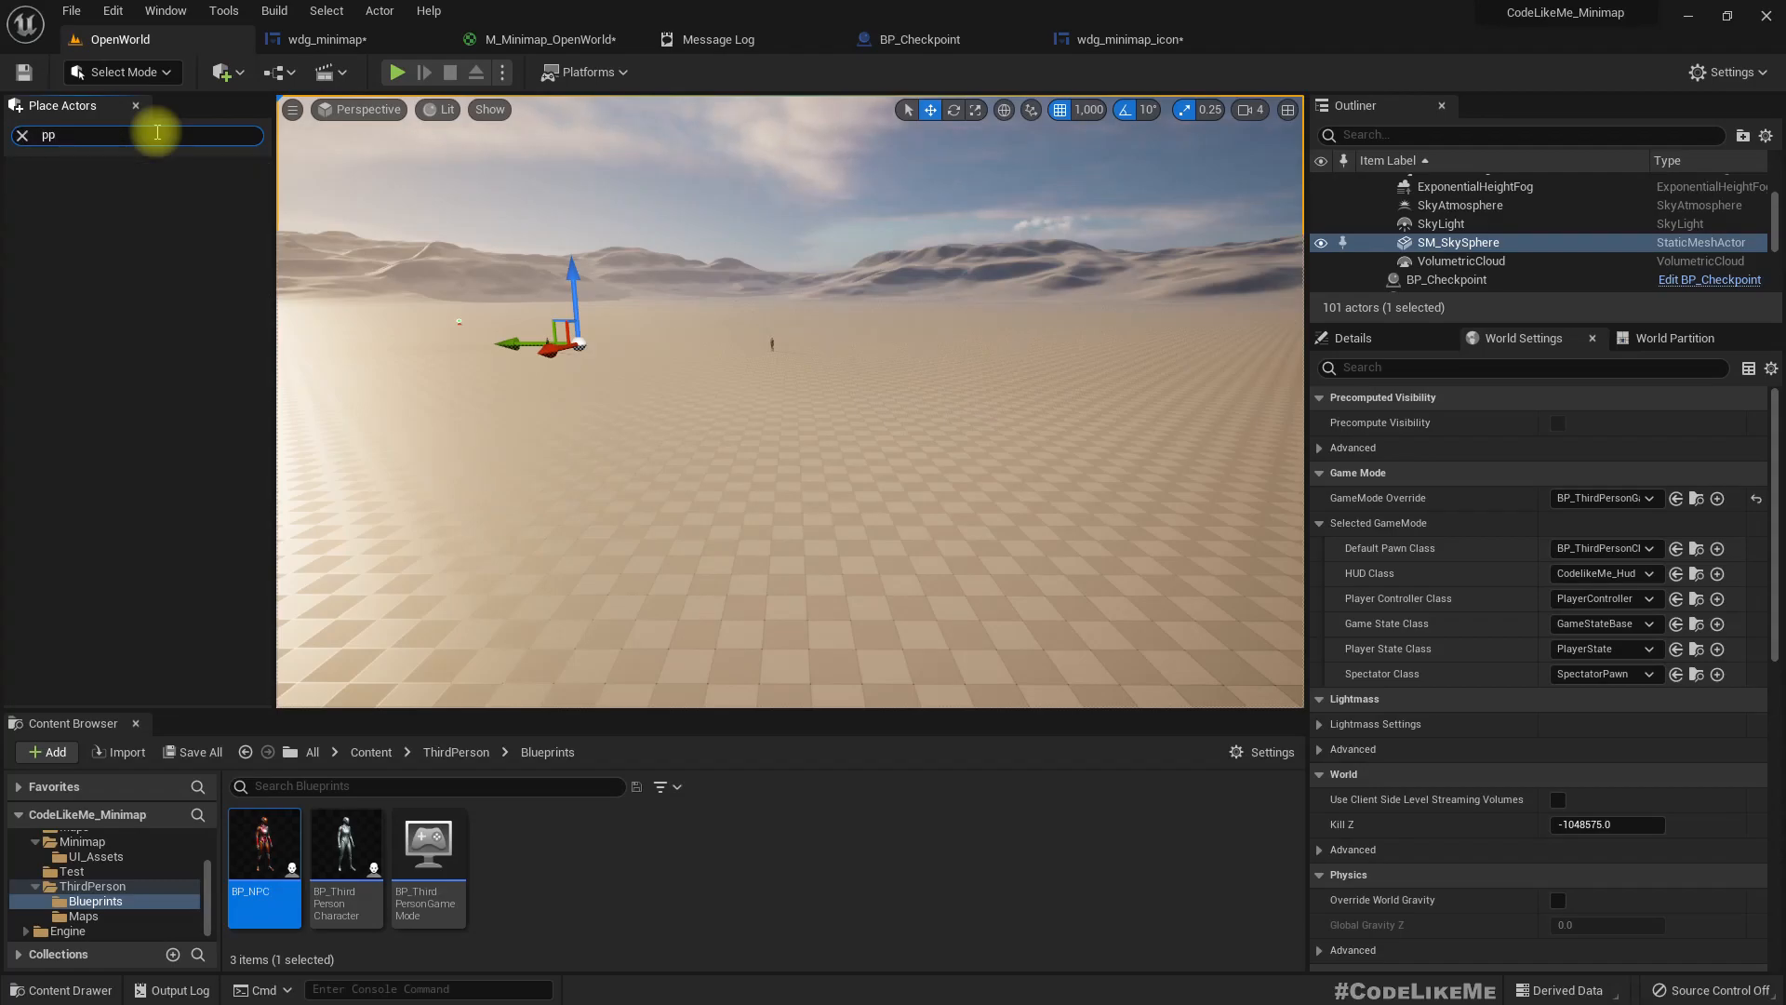
pyautogui.write('navm')
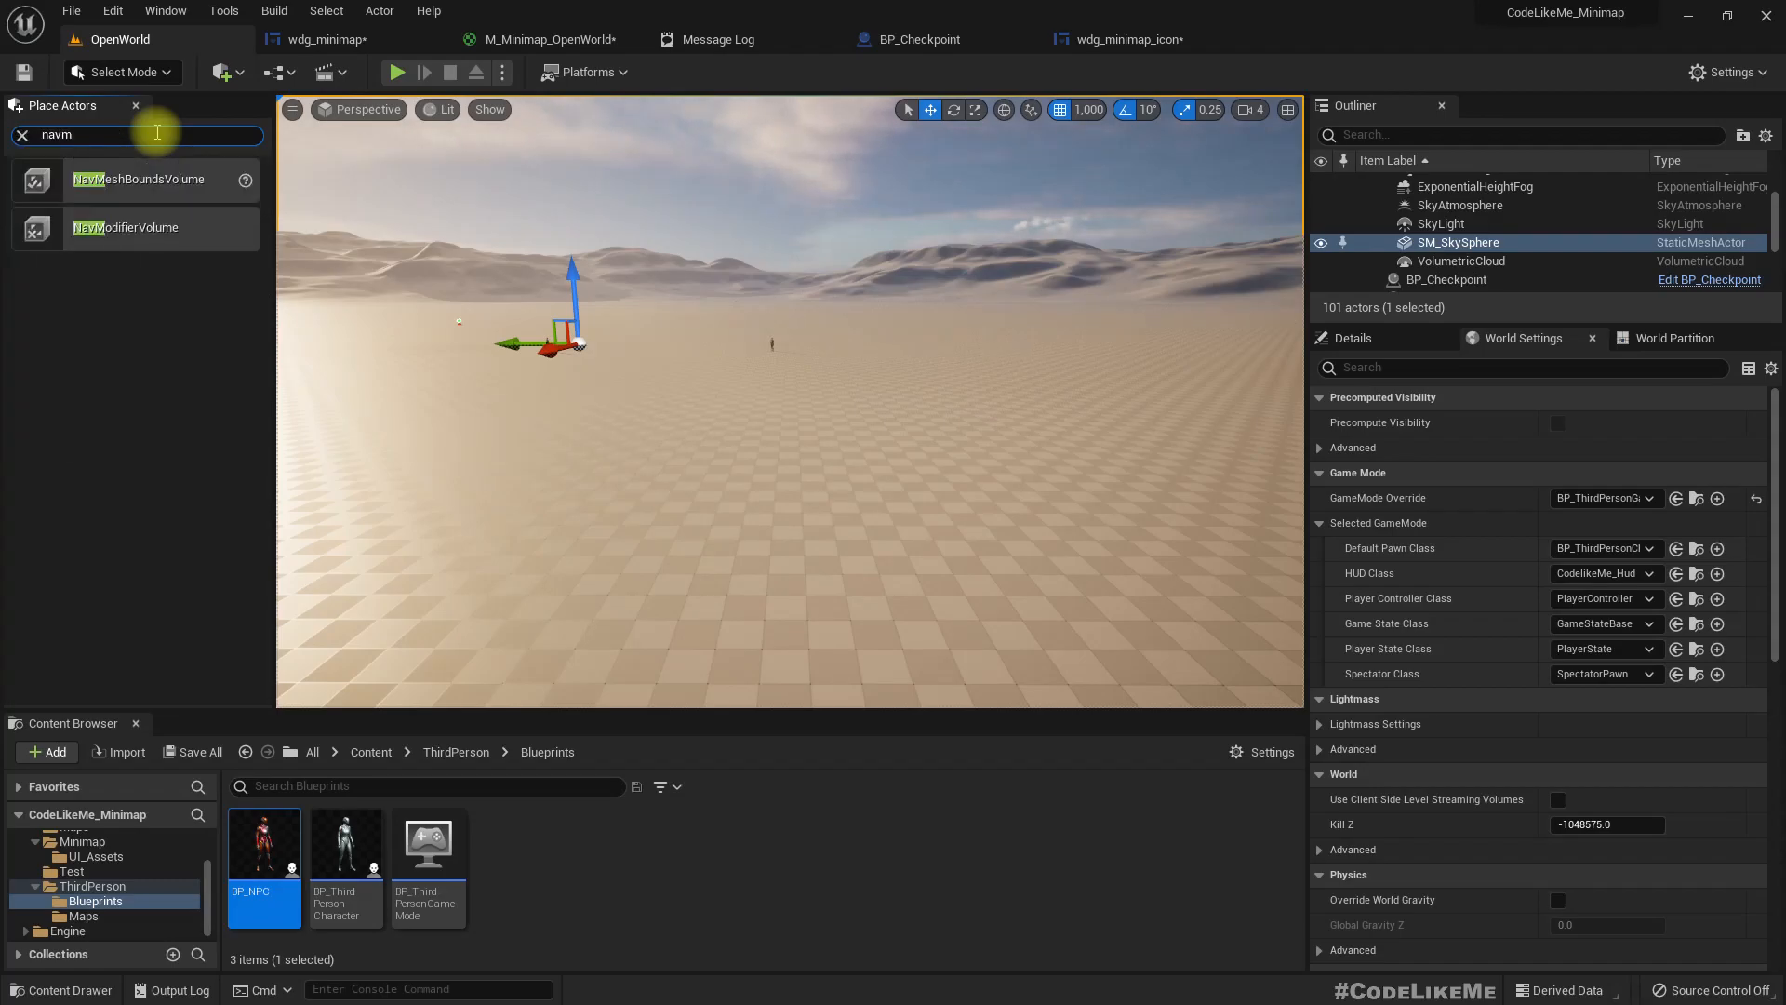
pyautogui.moveTo(177, 181); pyautogui.dragTo(578, 430)
pyautogui.click(1354, 338)
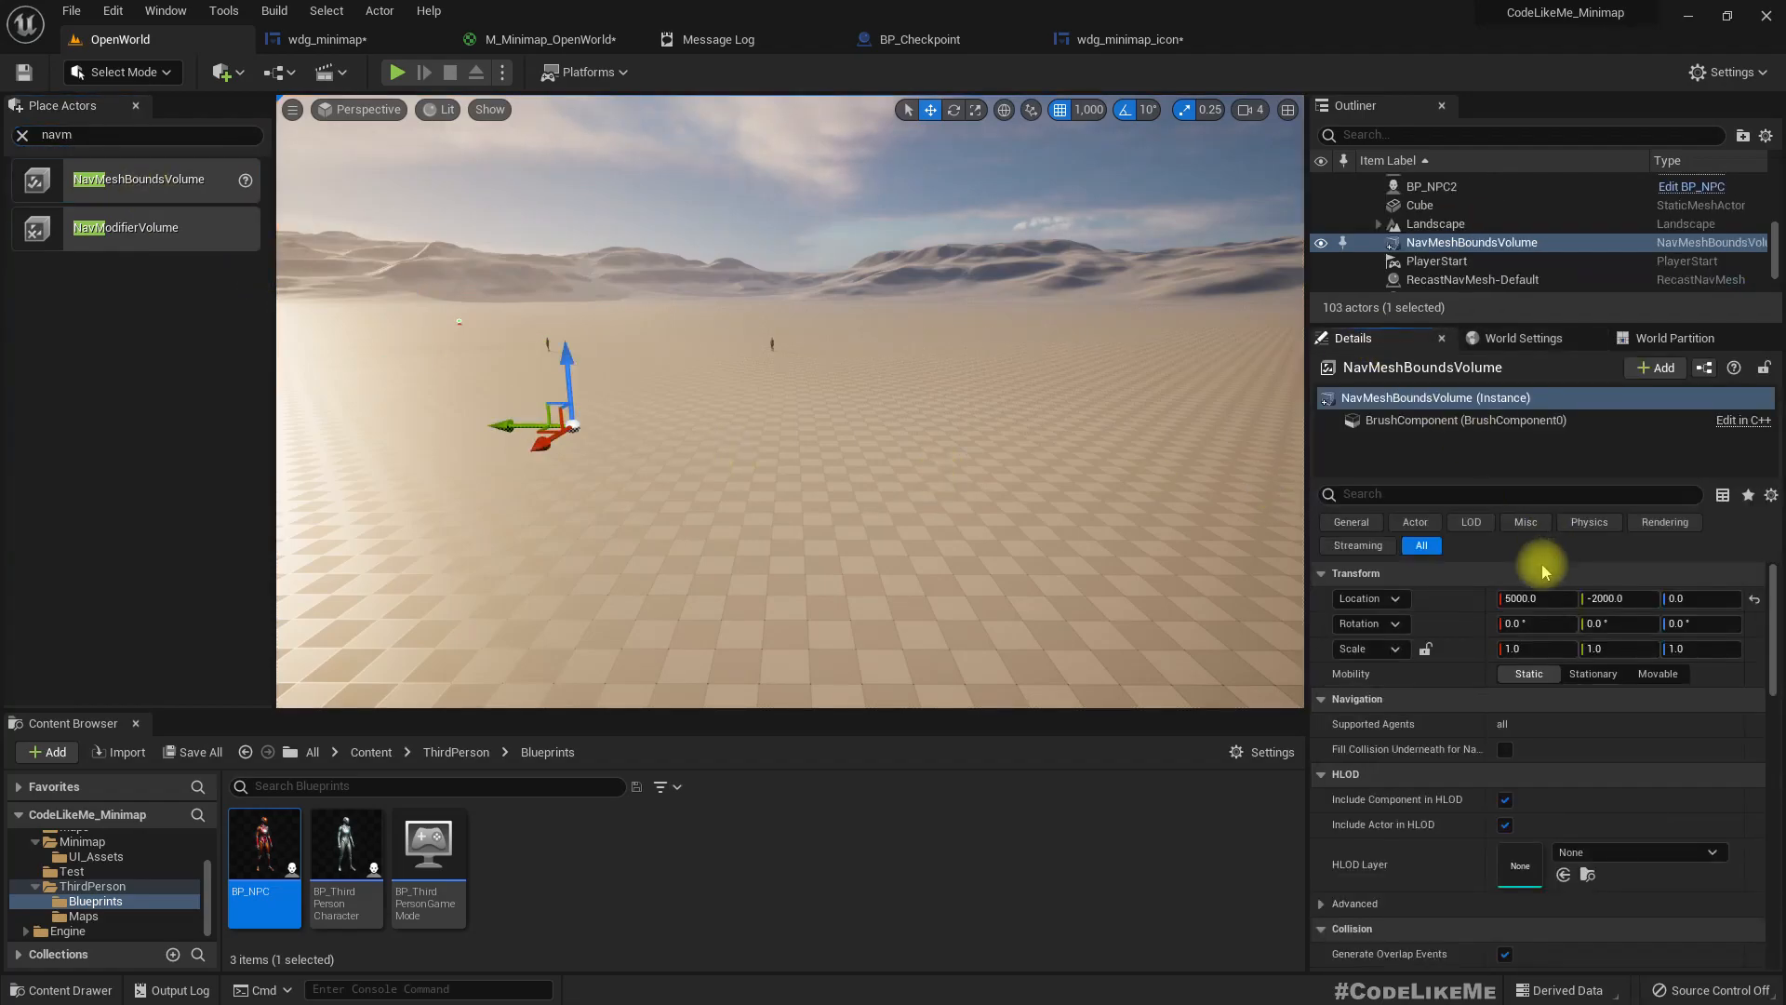
pyautogui.click(1540, 600)
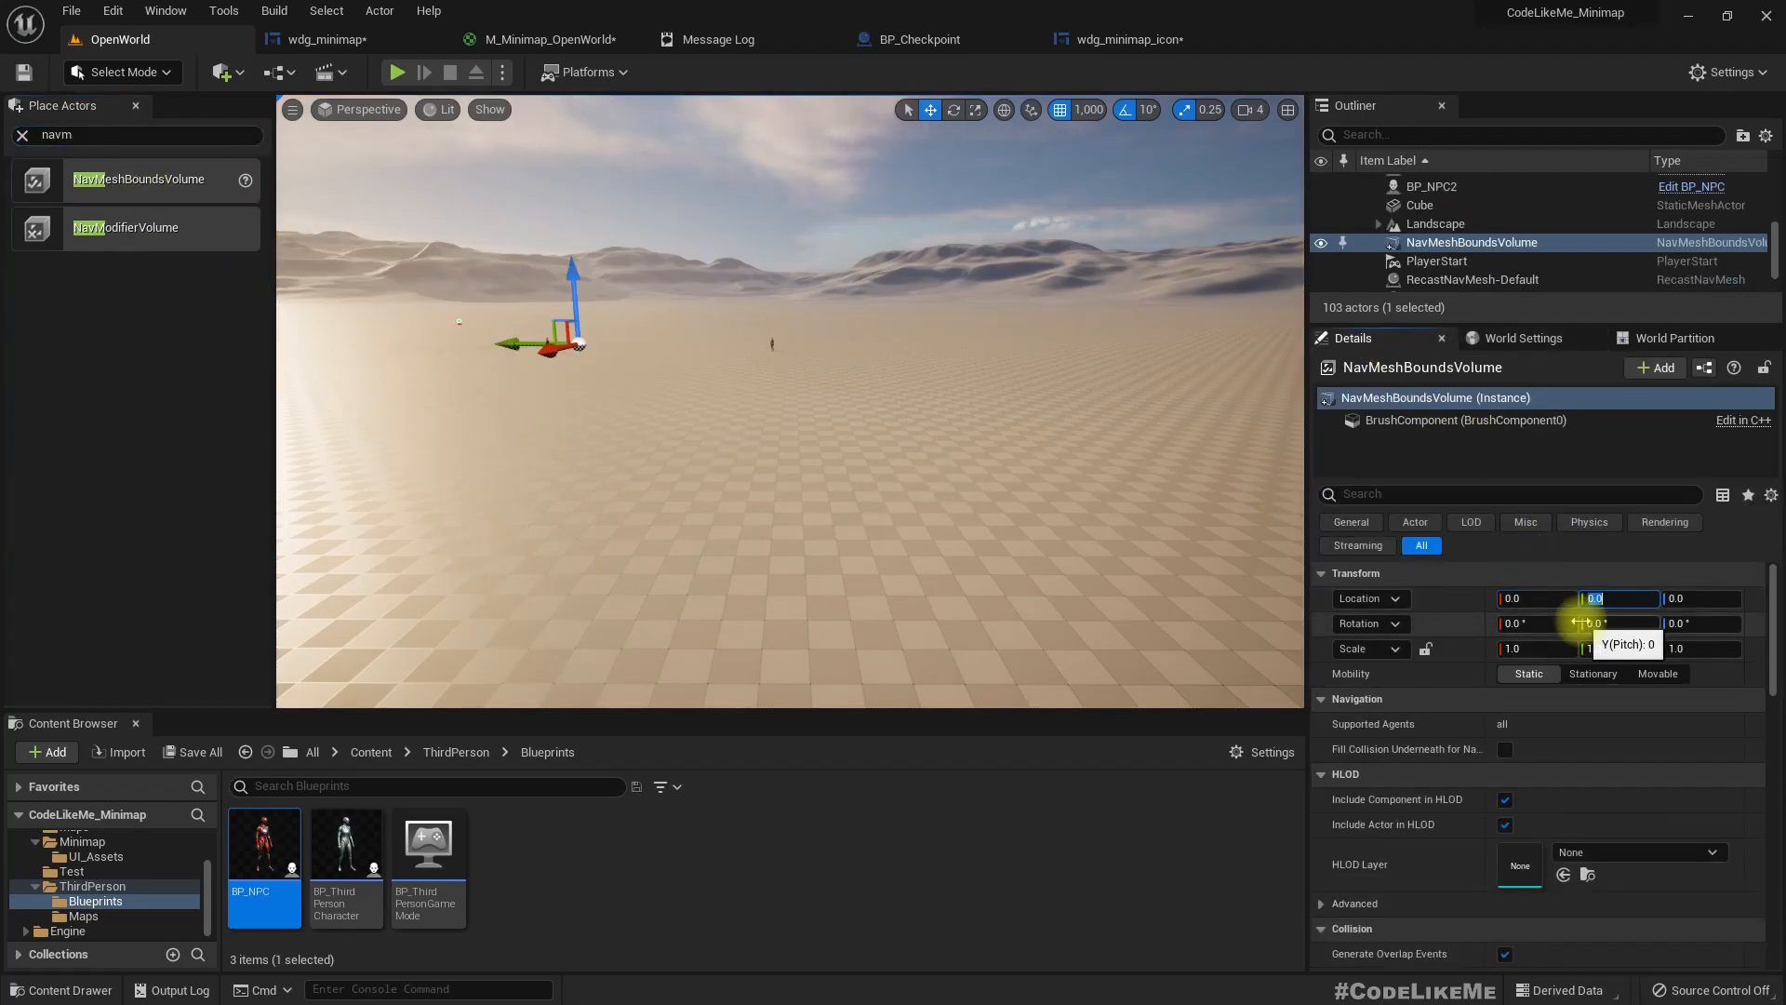
# Set the NavMeshBoundsVolume's brush X and Y sizes to 40000 and toggle the navigation mesh display to check its coverage
pyautogui.scroll(-8, 1595, 817)
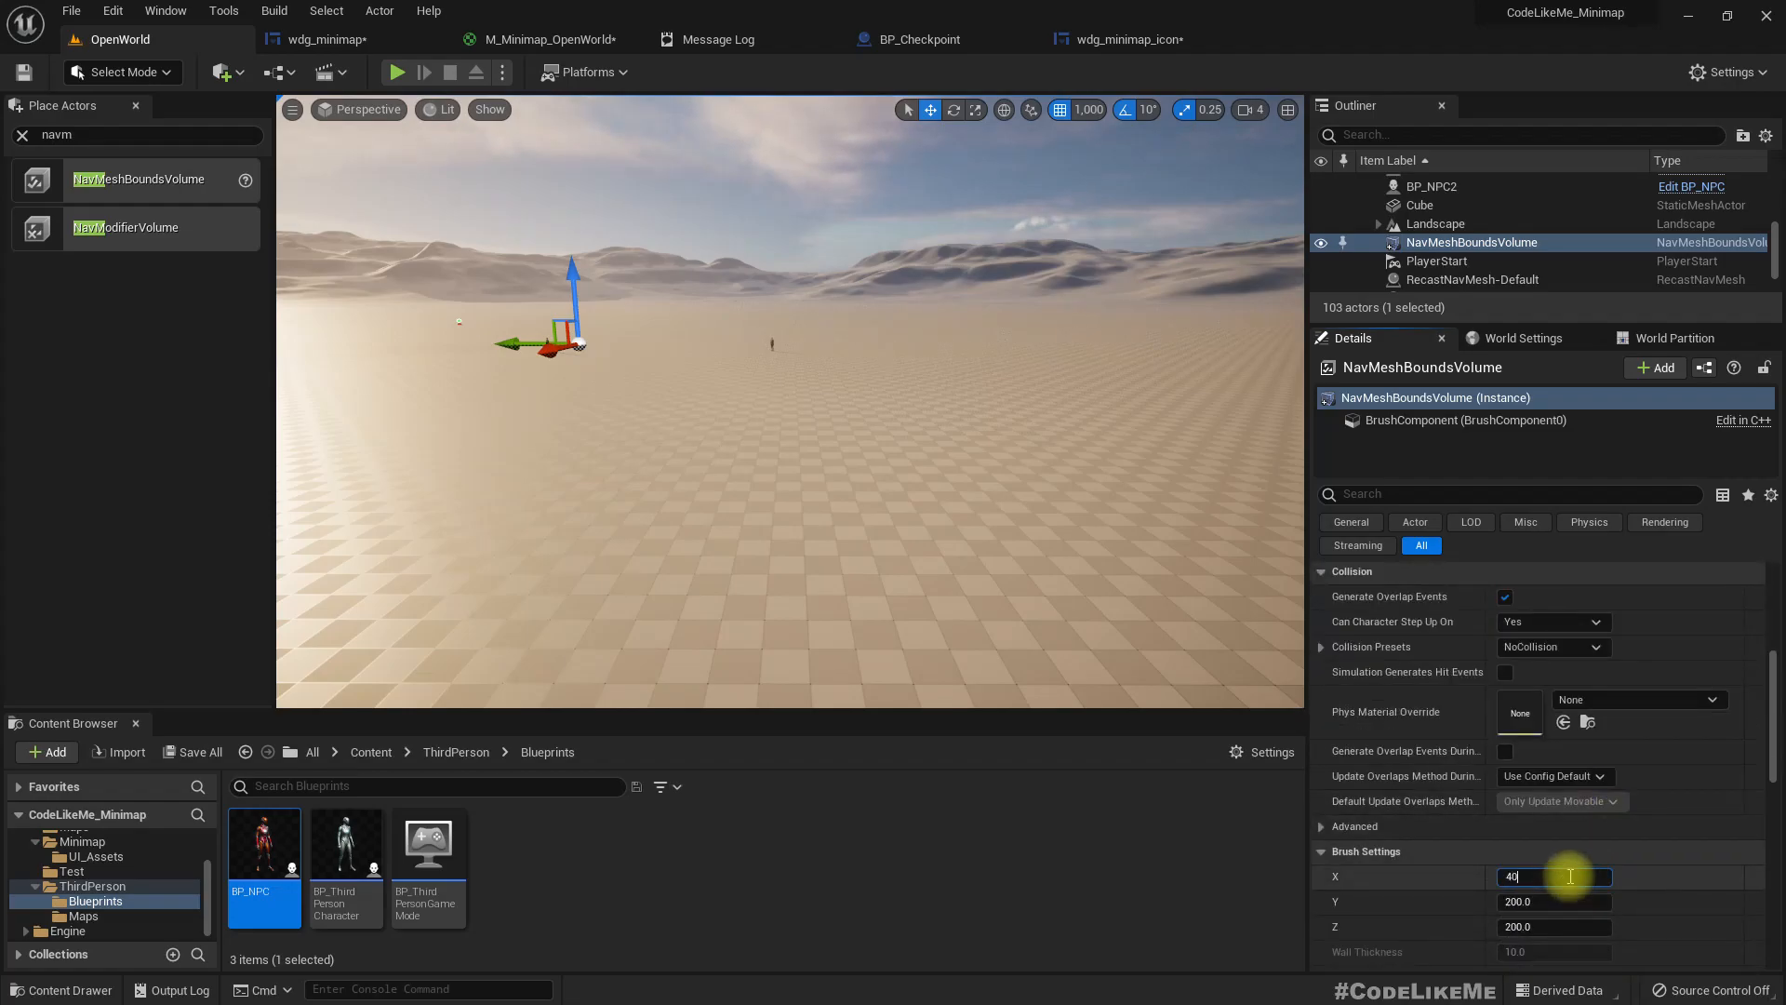
pyautogui.write('40000.0')
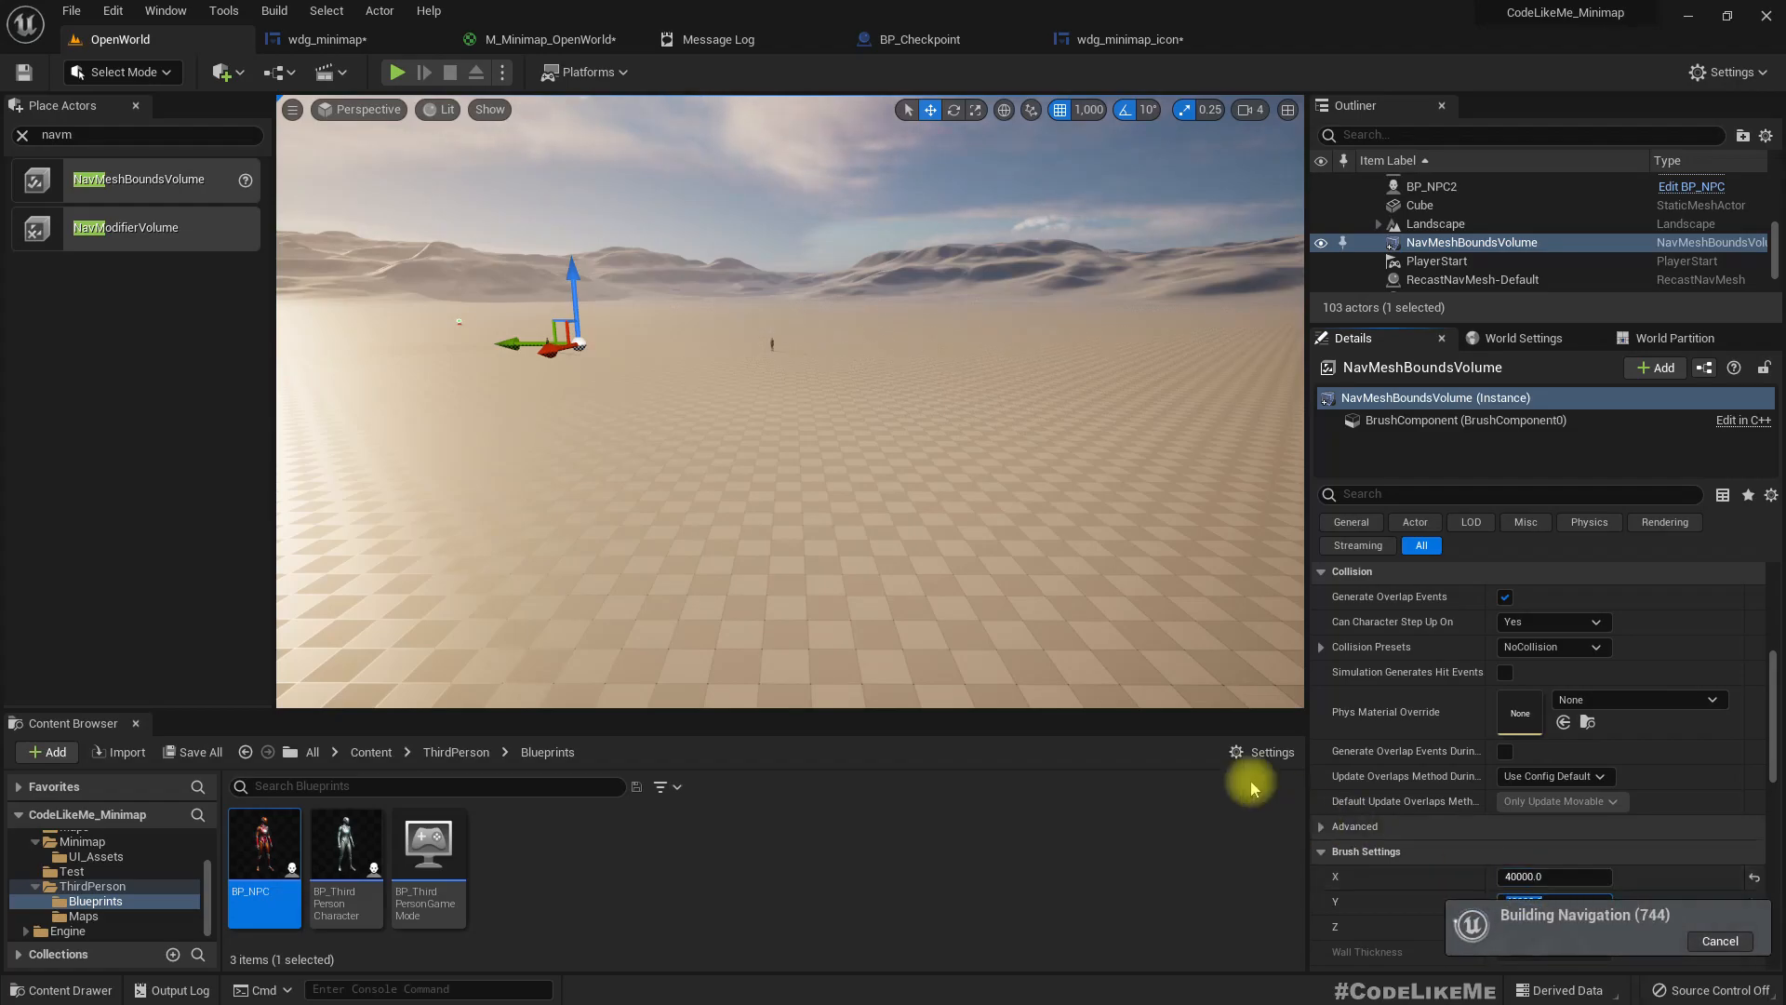
pyautogui.moveTo(941, 592); pyautogui.dragTo(937, 519, button='right')
pyautogui.press('p')
pyautogui.press('p')
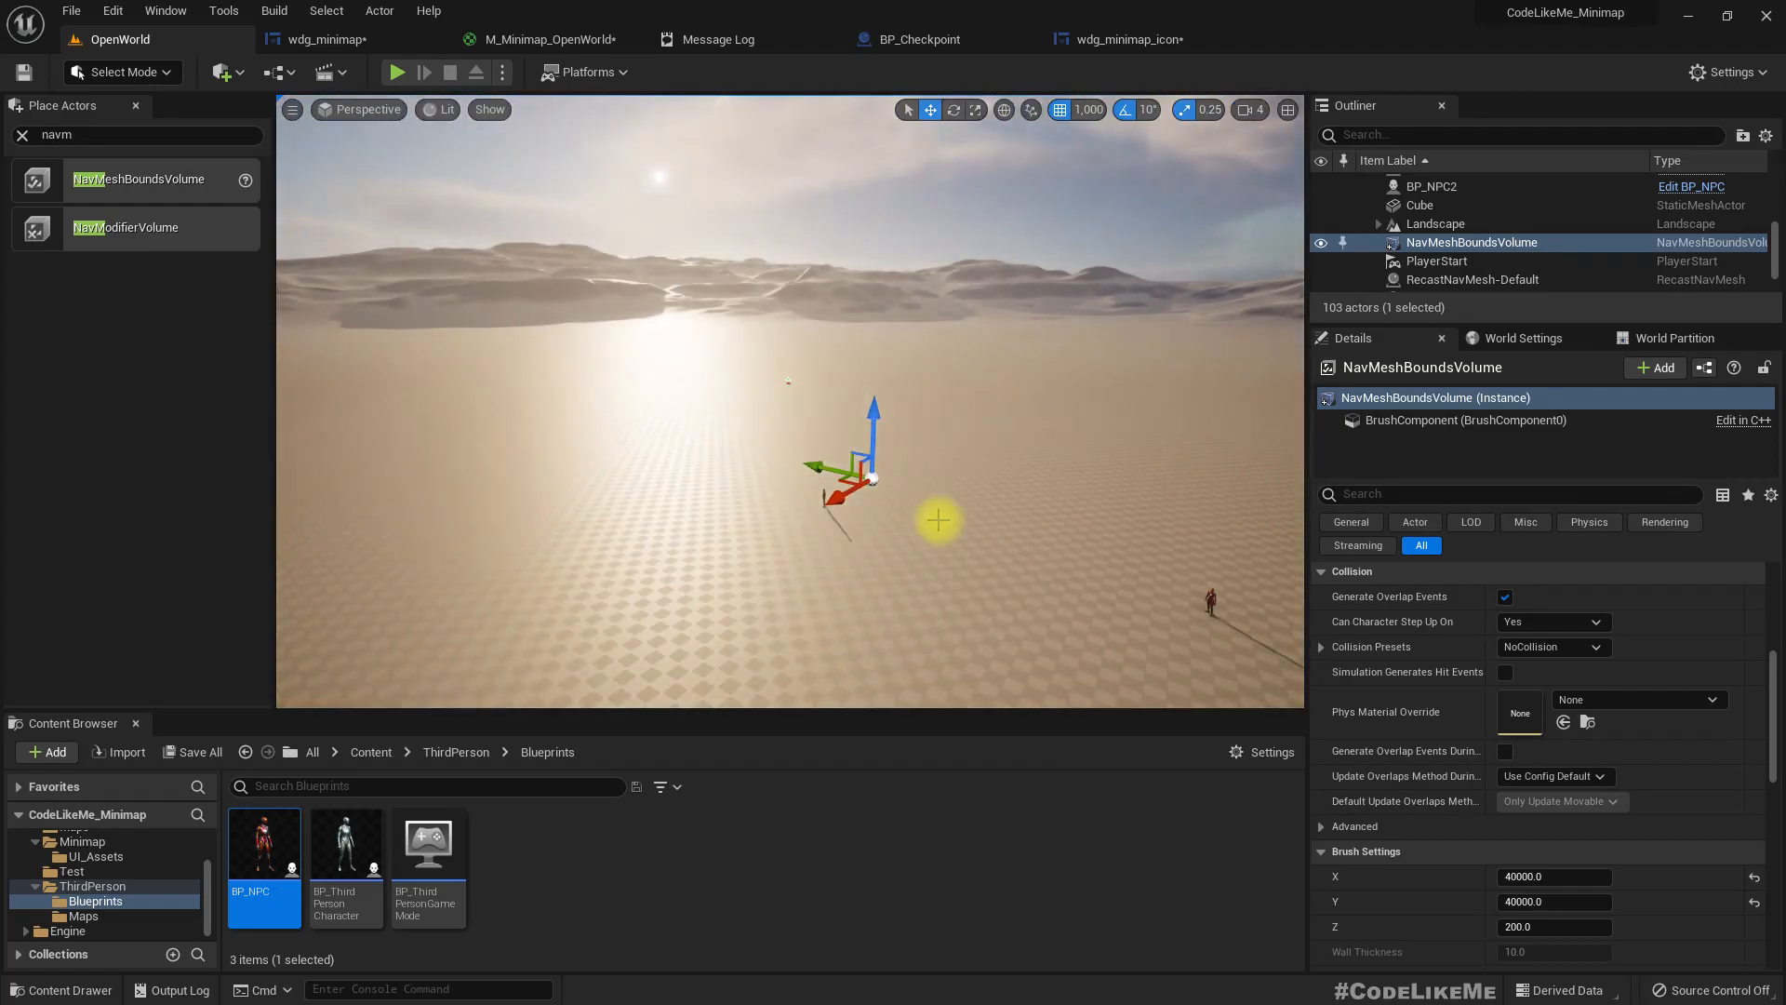
# Play the level and run around the moving NPCs to compare their positions with the minimap icons, then stop
pyautogui.hotkey('alt', 'p')
pyautogui.click(937, 519)
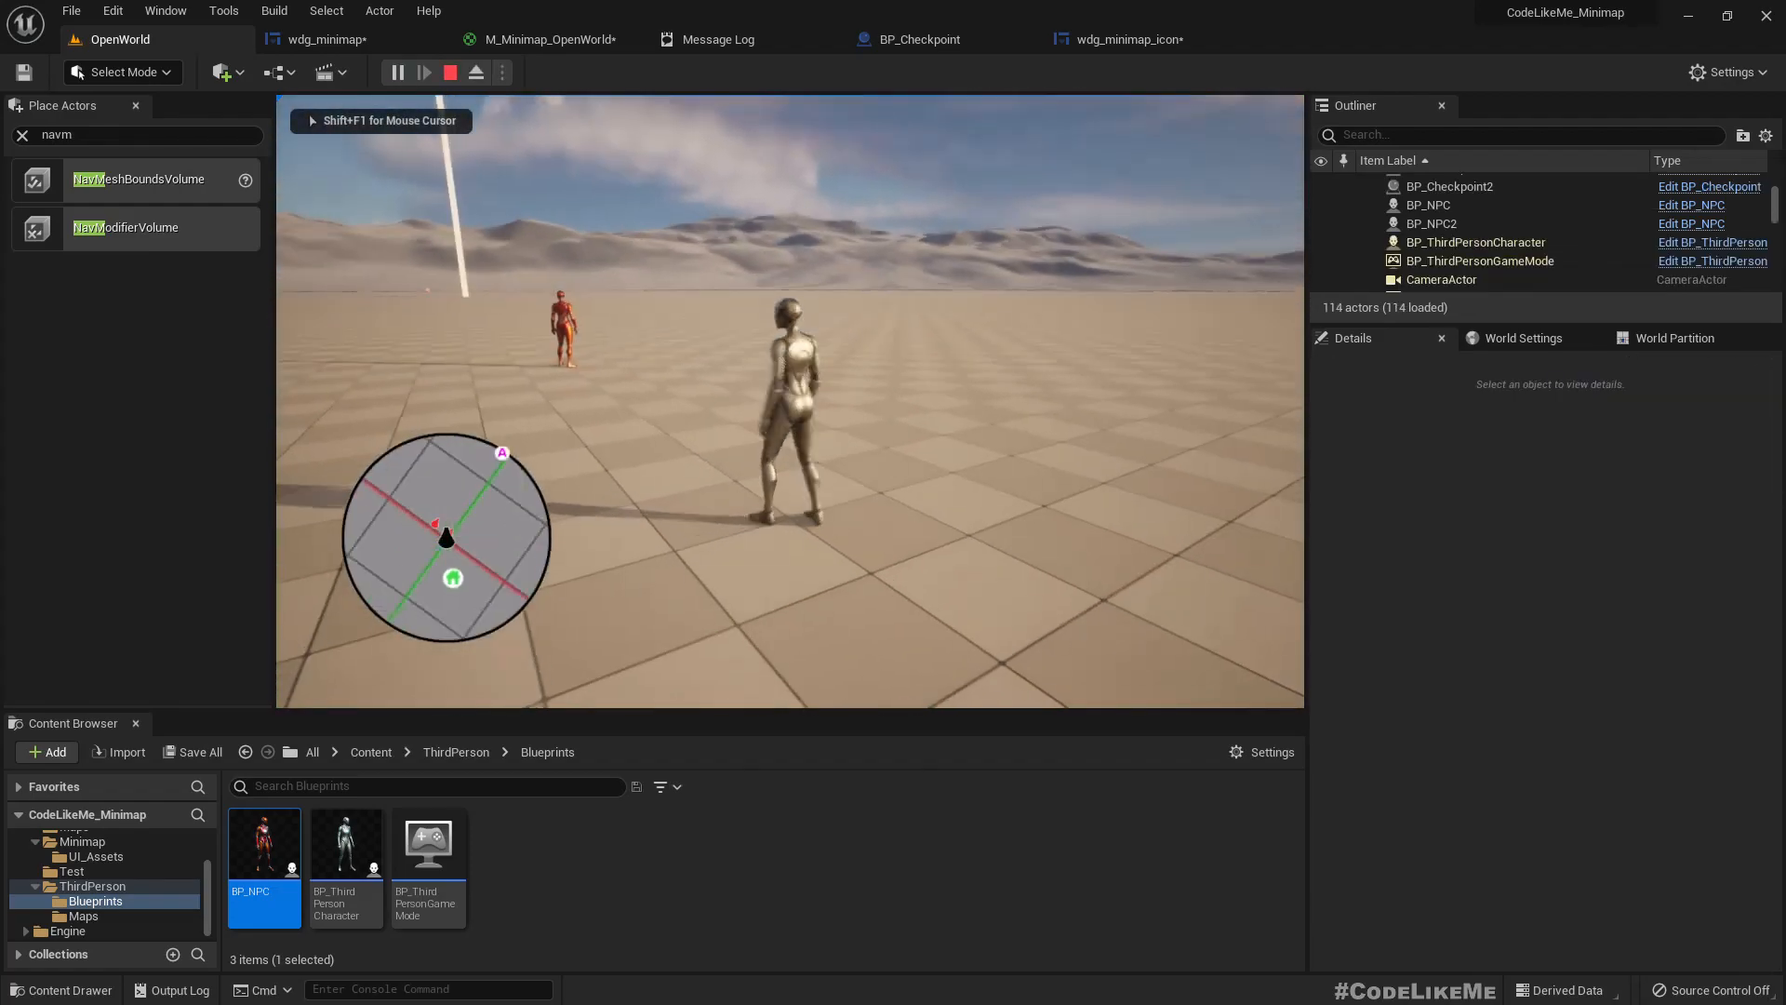
pyautogui.press('s')
pyautogui.press('w')
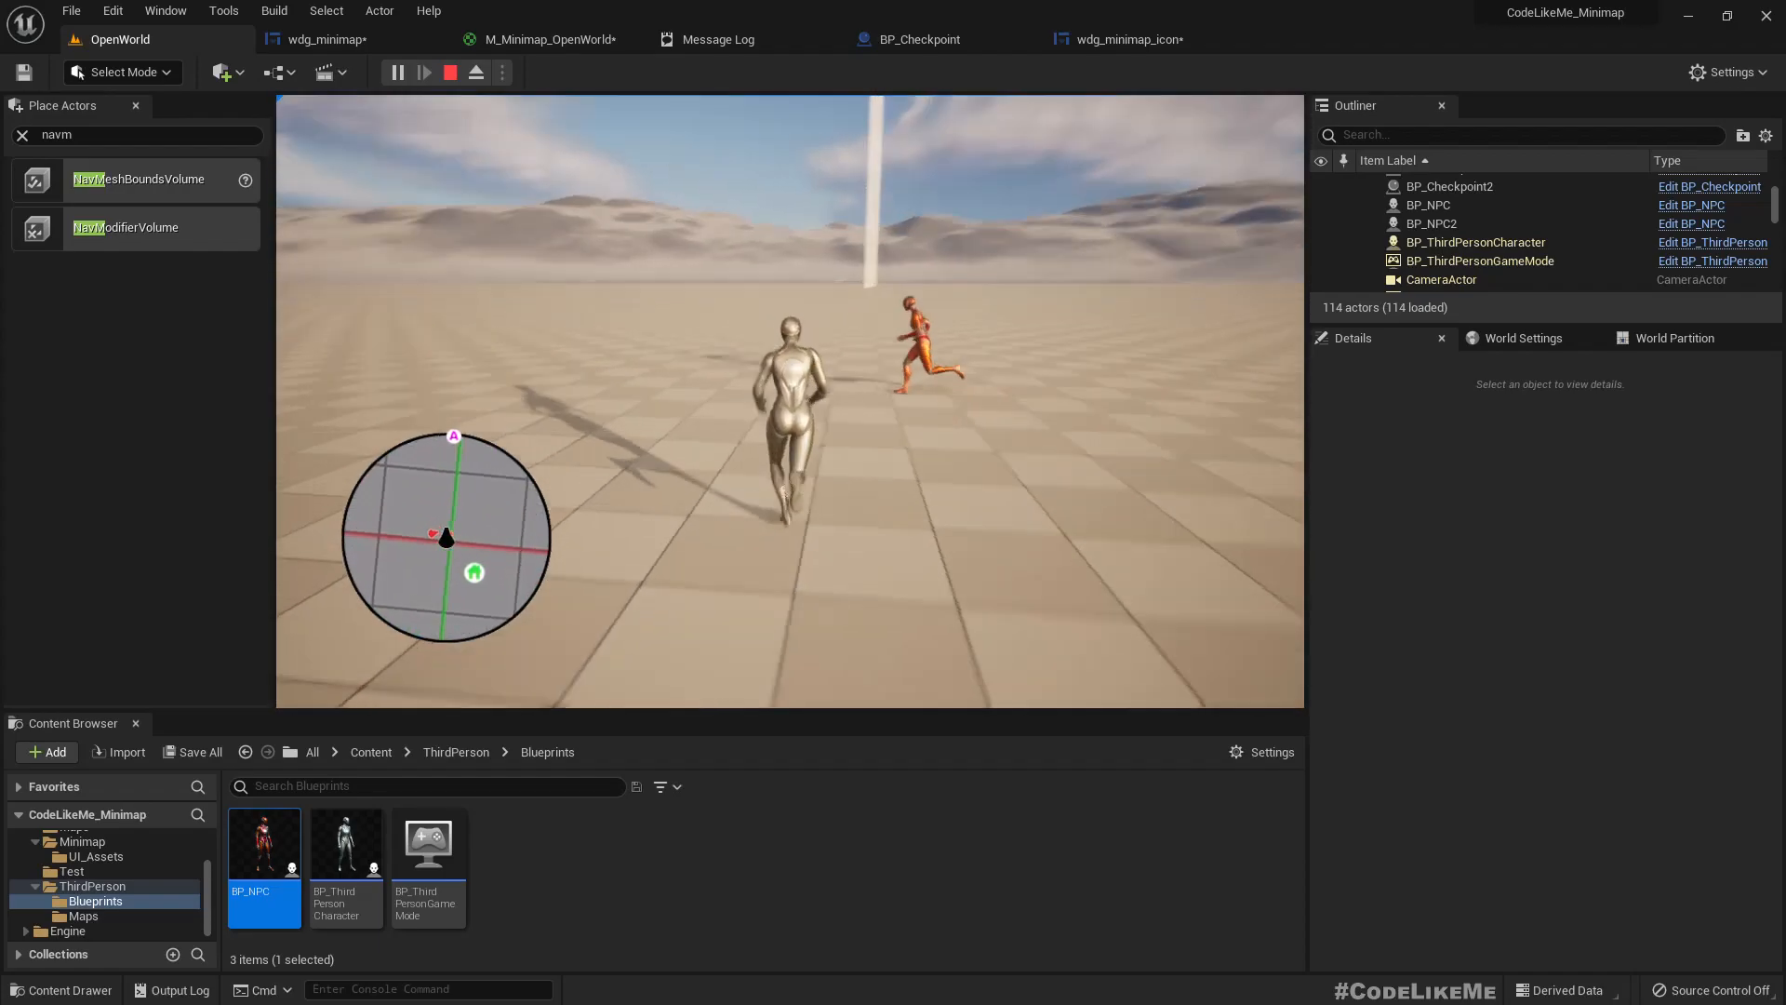
pyautogui.press('s')
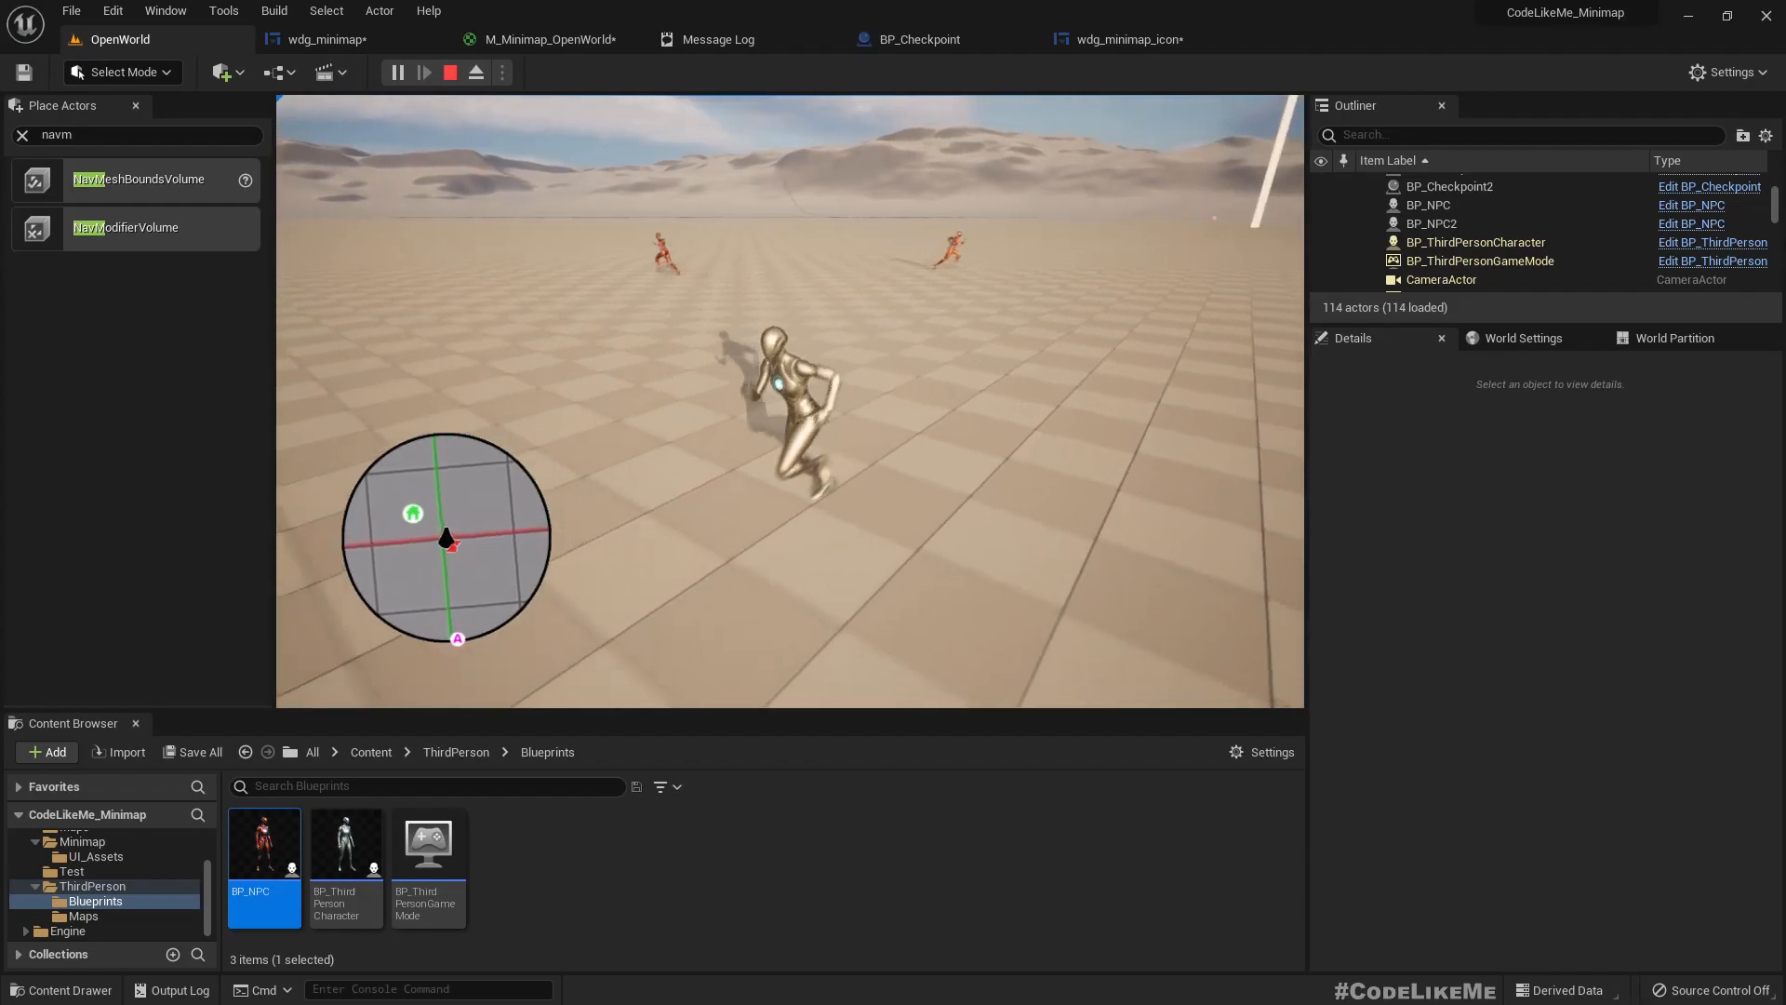
pyautogui.press('a')
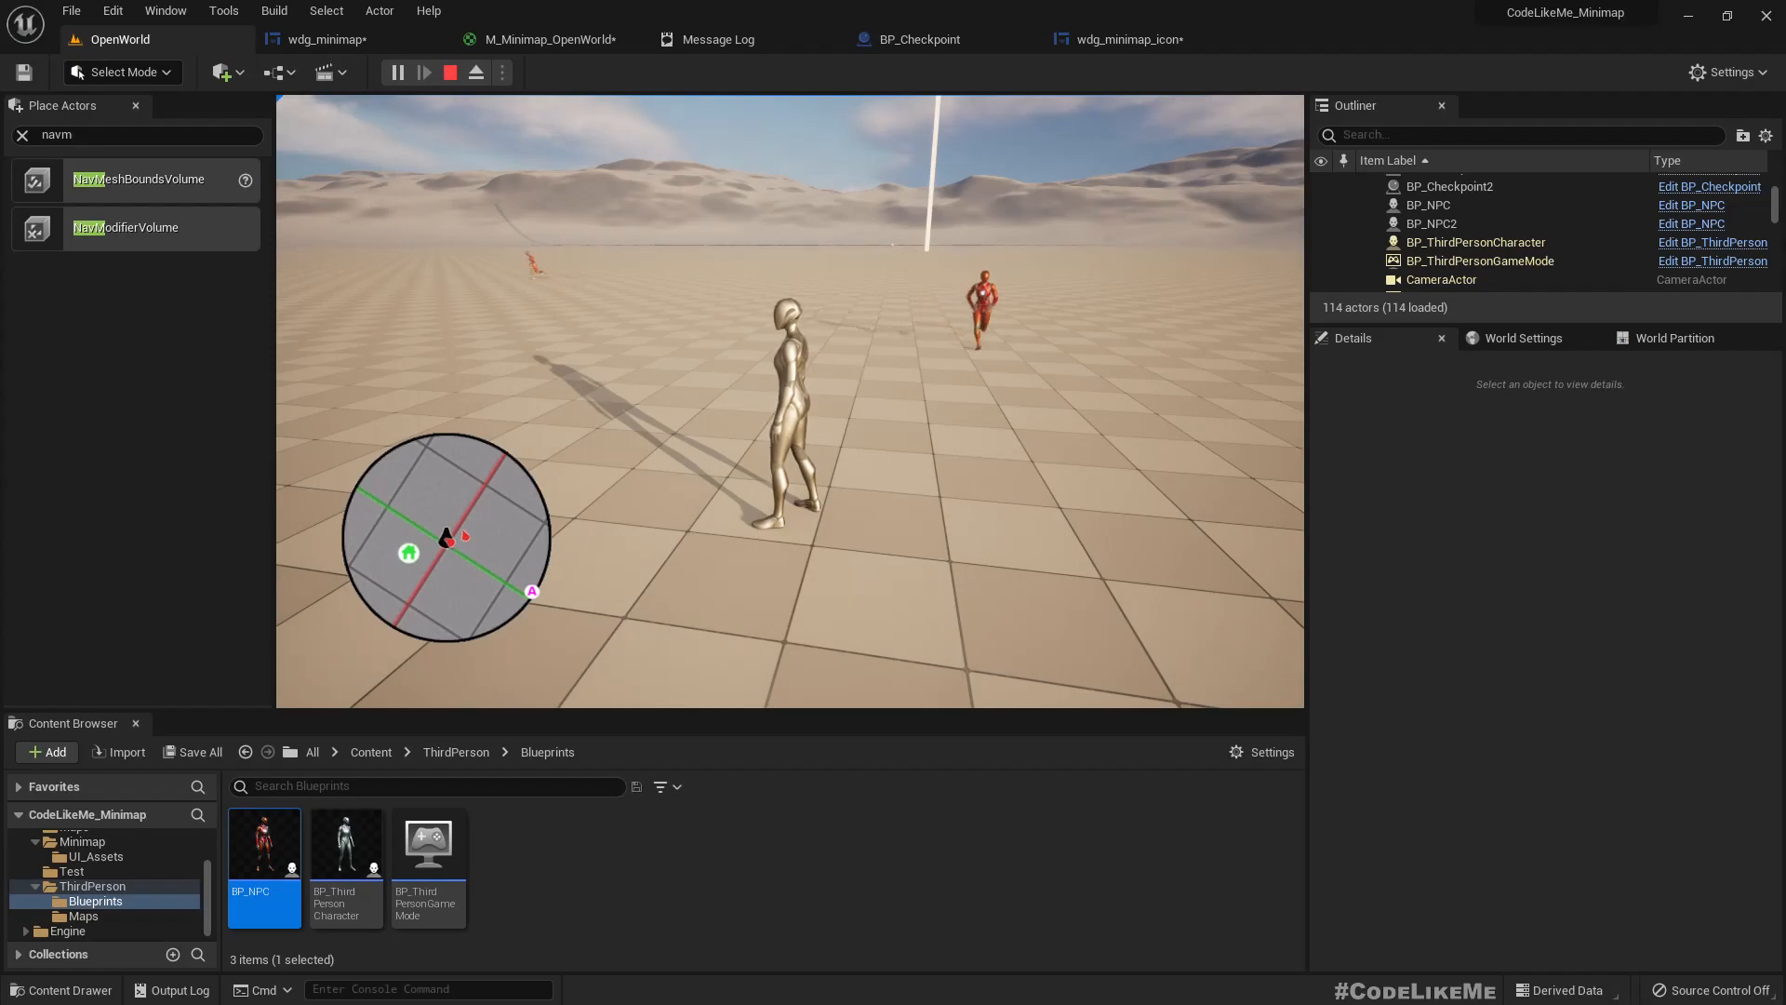
pyautogui.press('w')
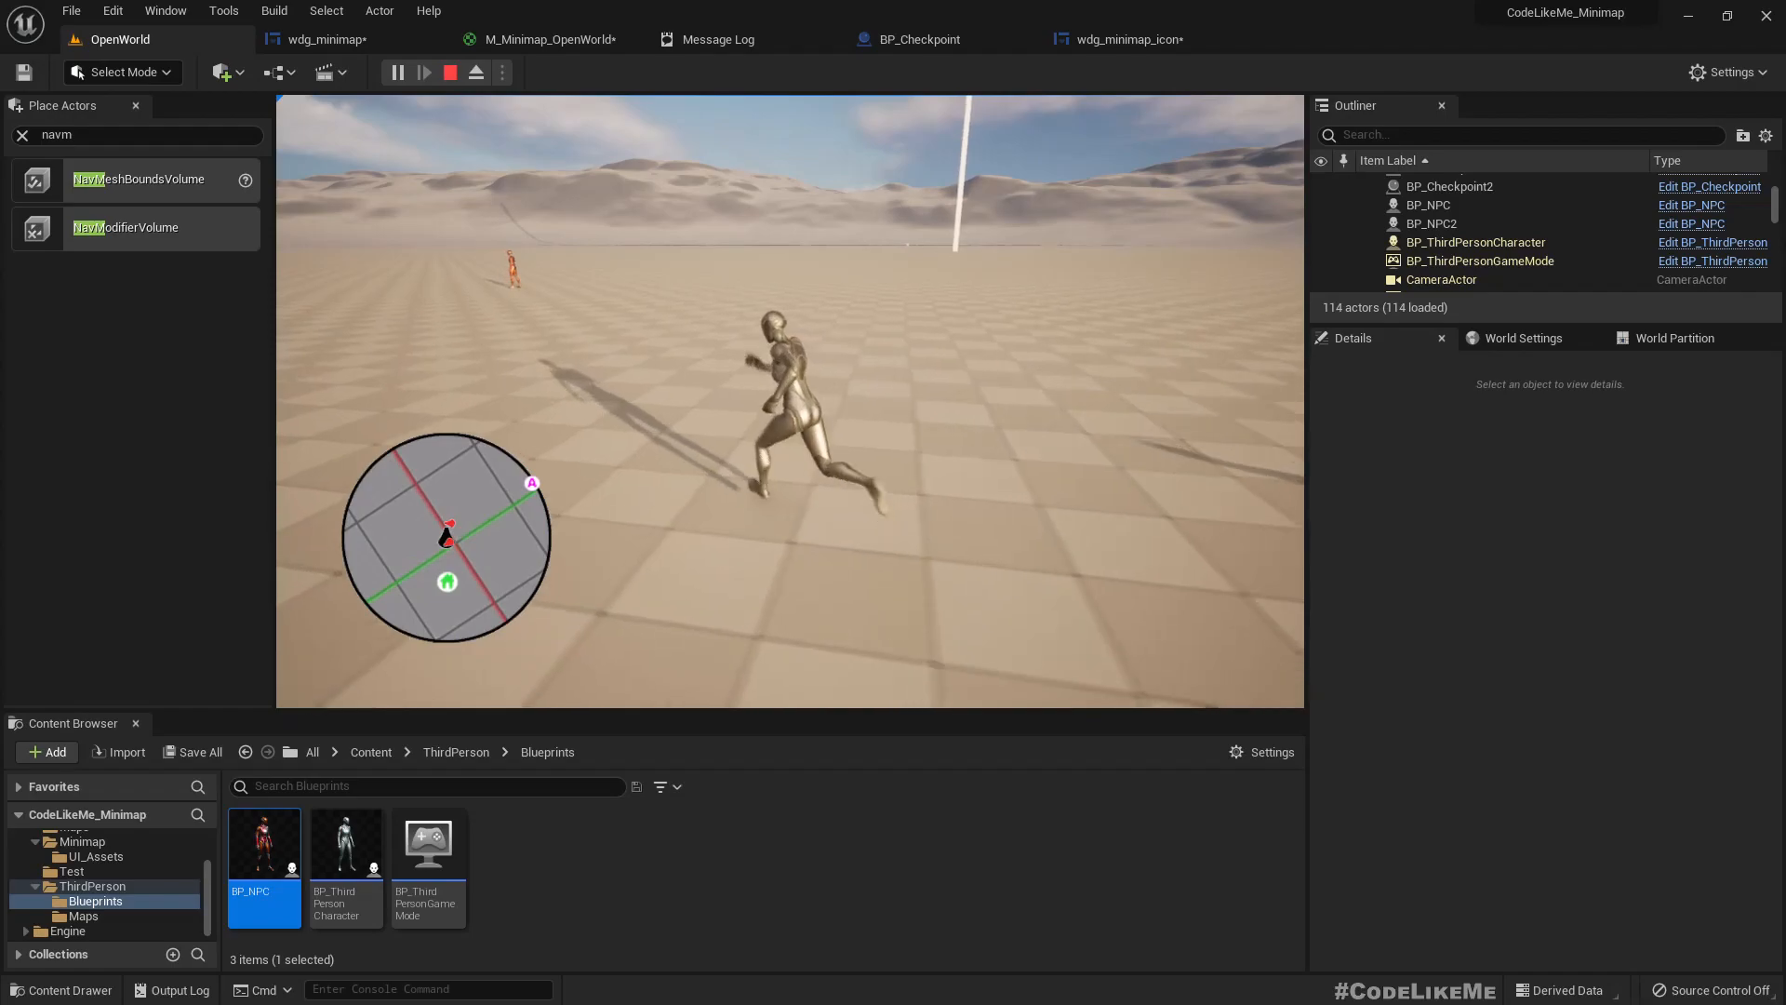
pyautogui.press('a')
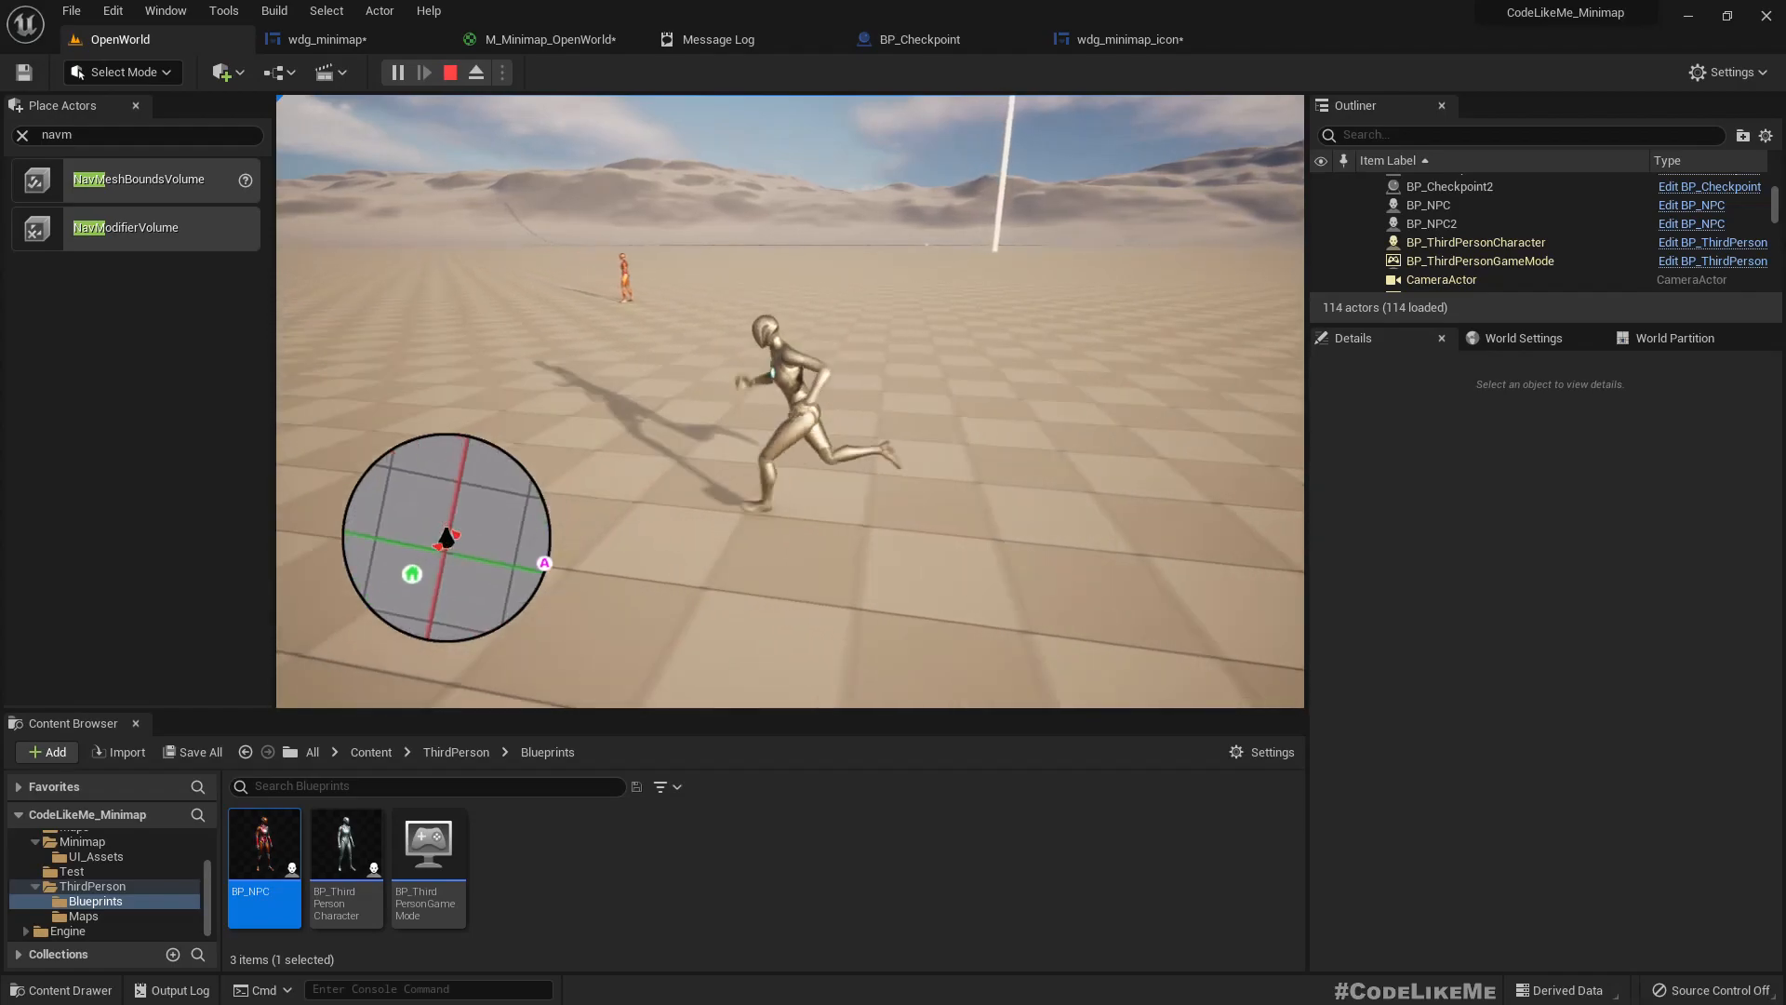
pyautogui.press('d')
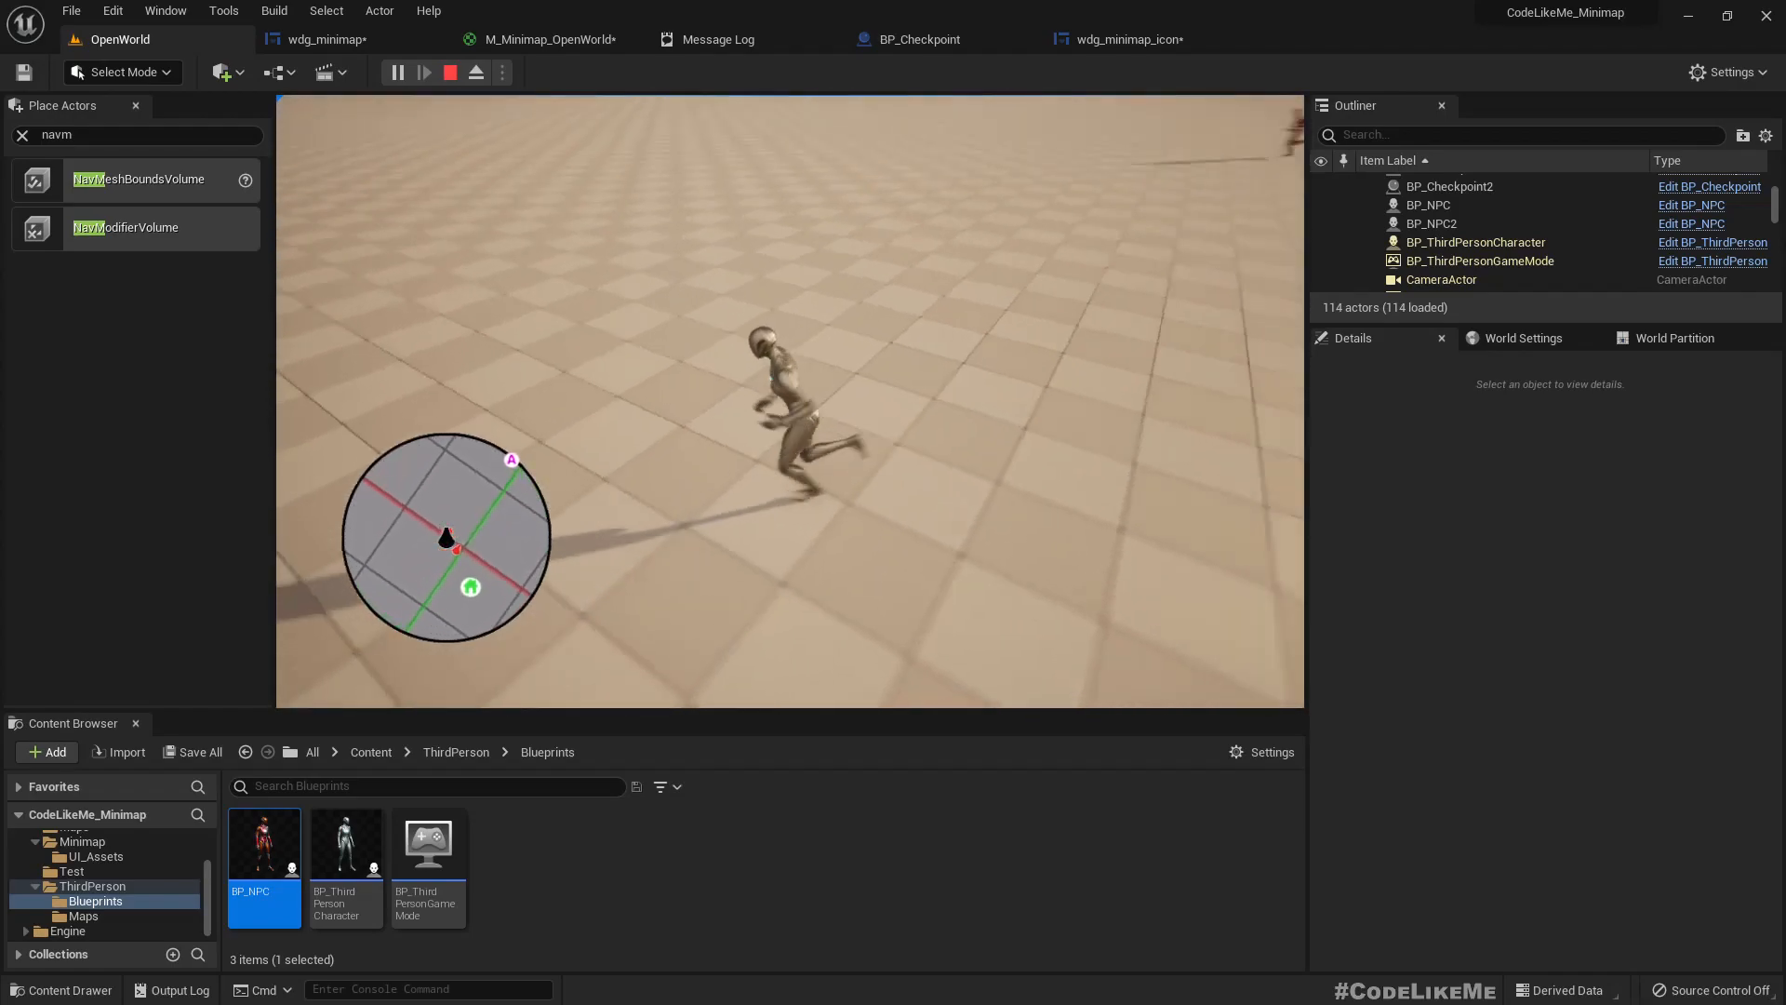
pyautogui.press('w')
pyautogui.press('w')
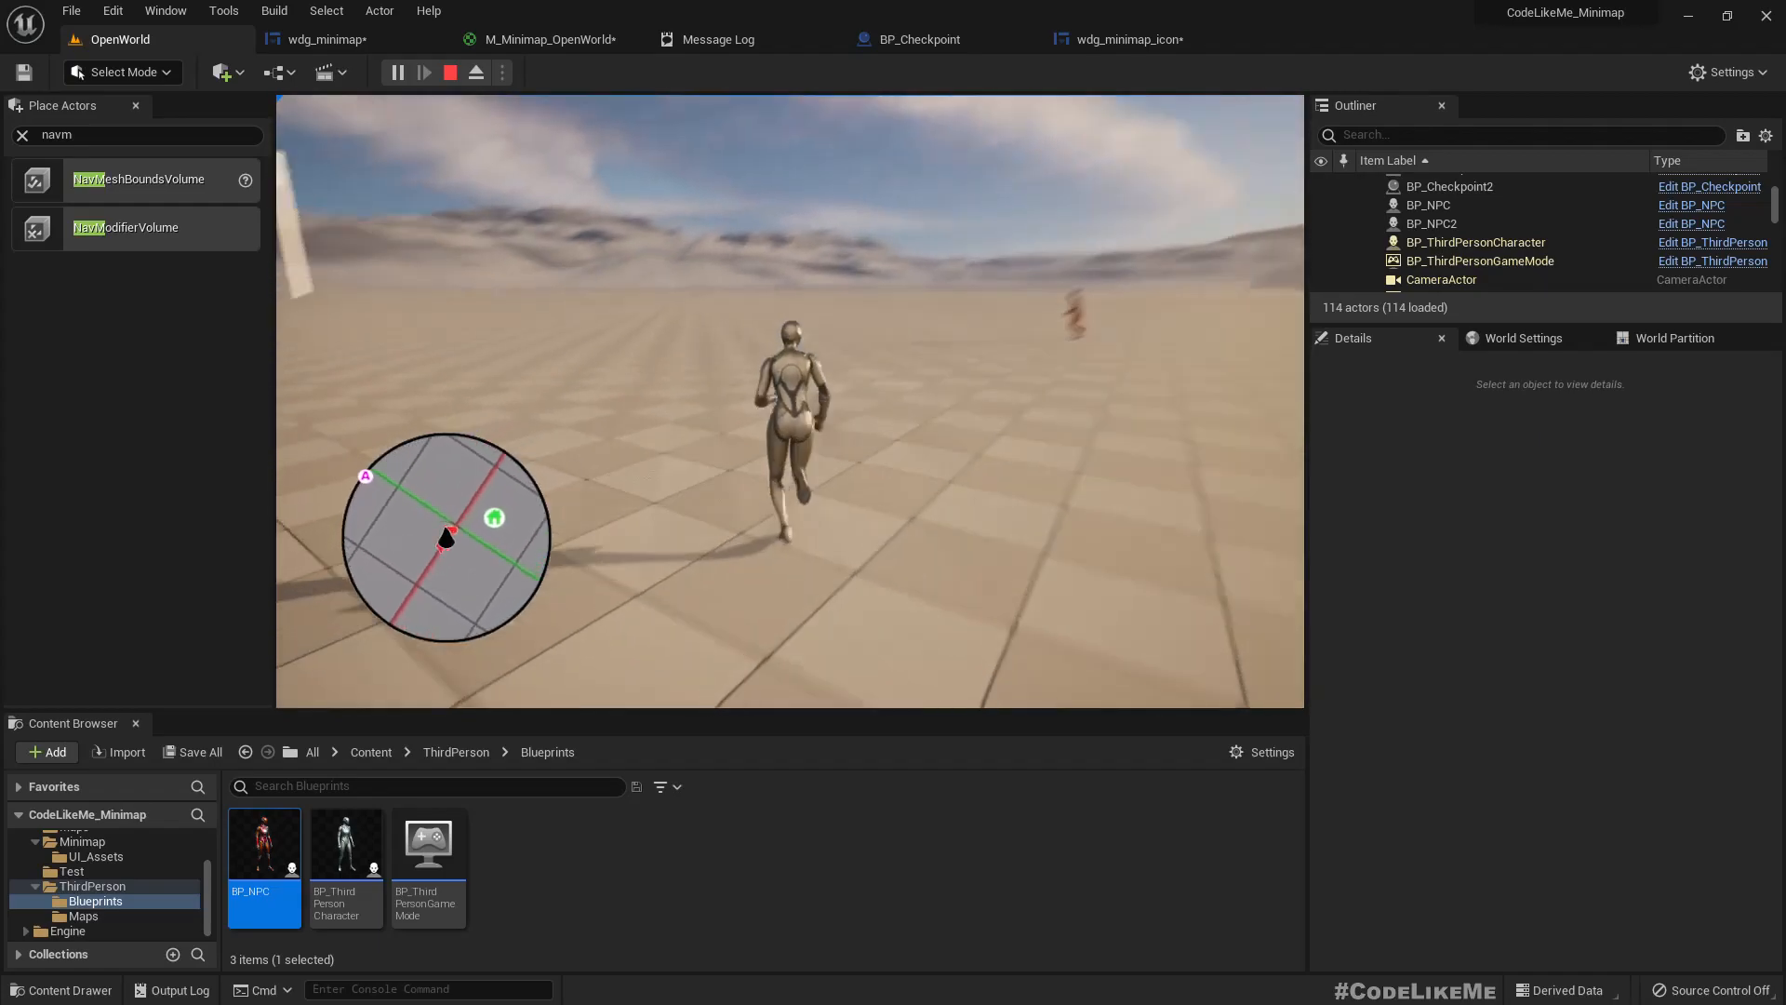
pyautogui.press('w')
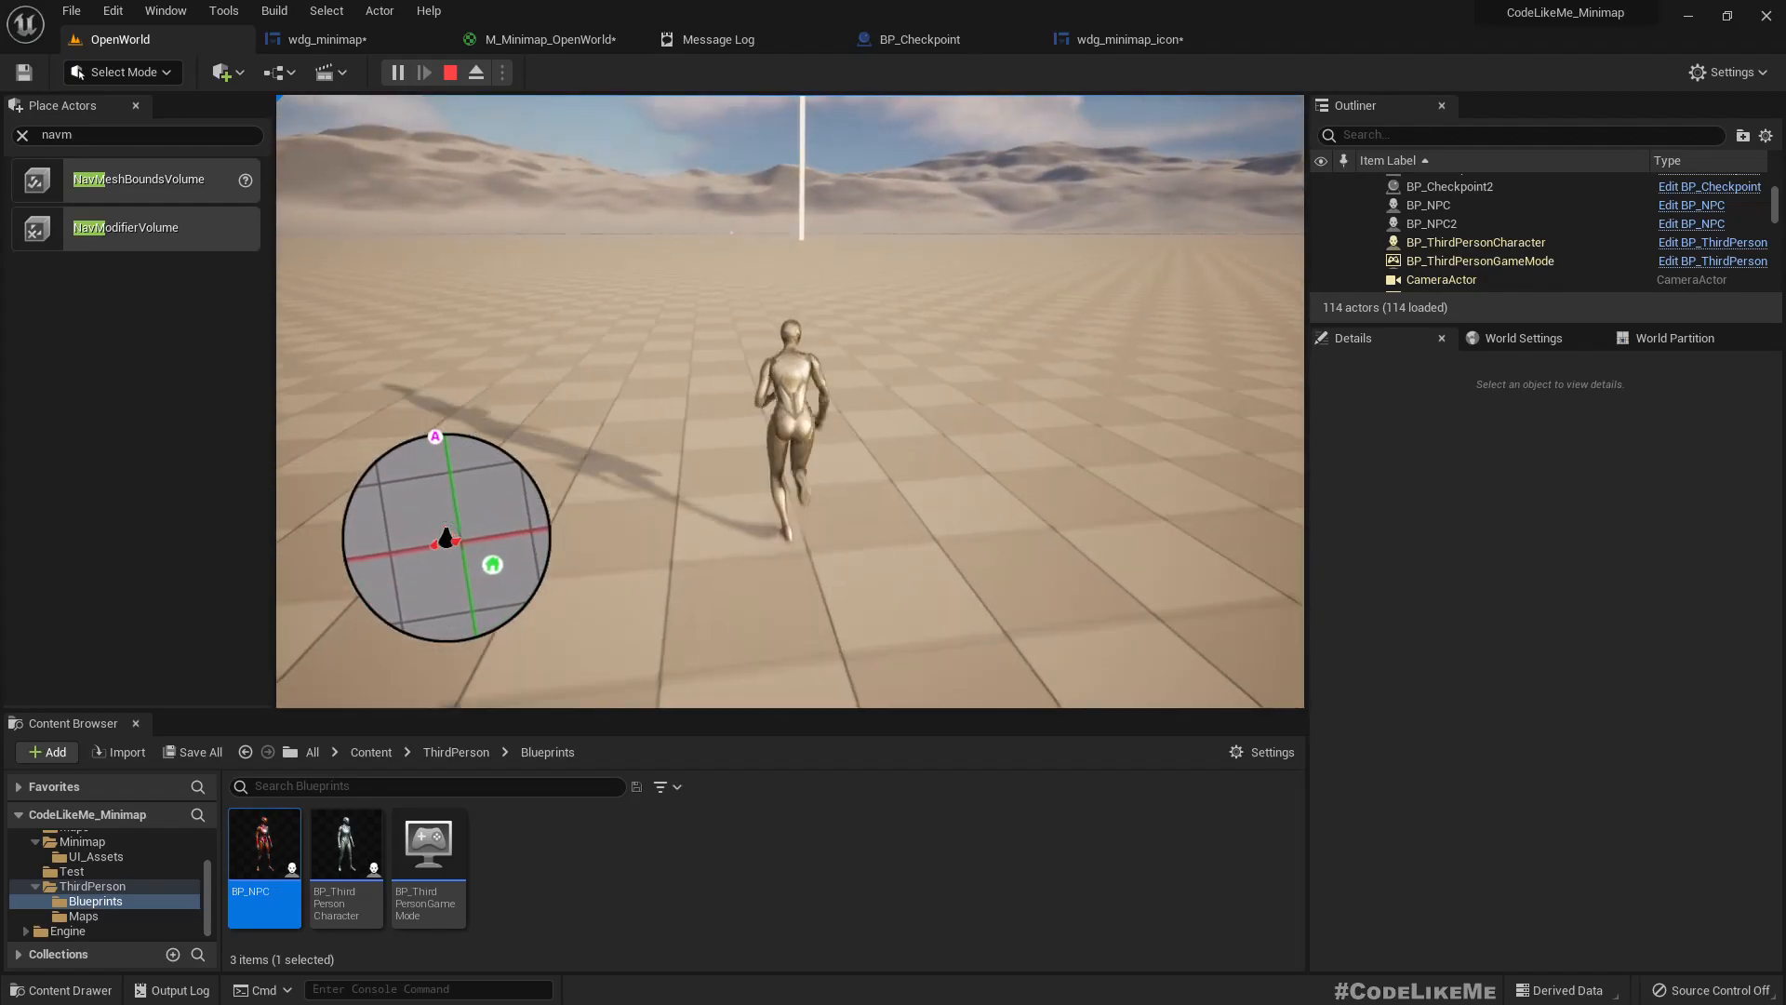
pyautogui.press('Escape')
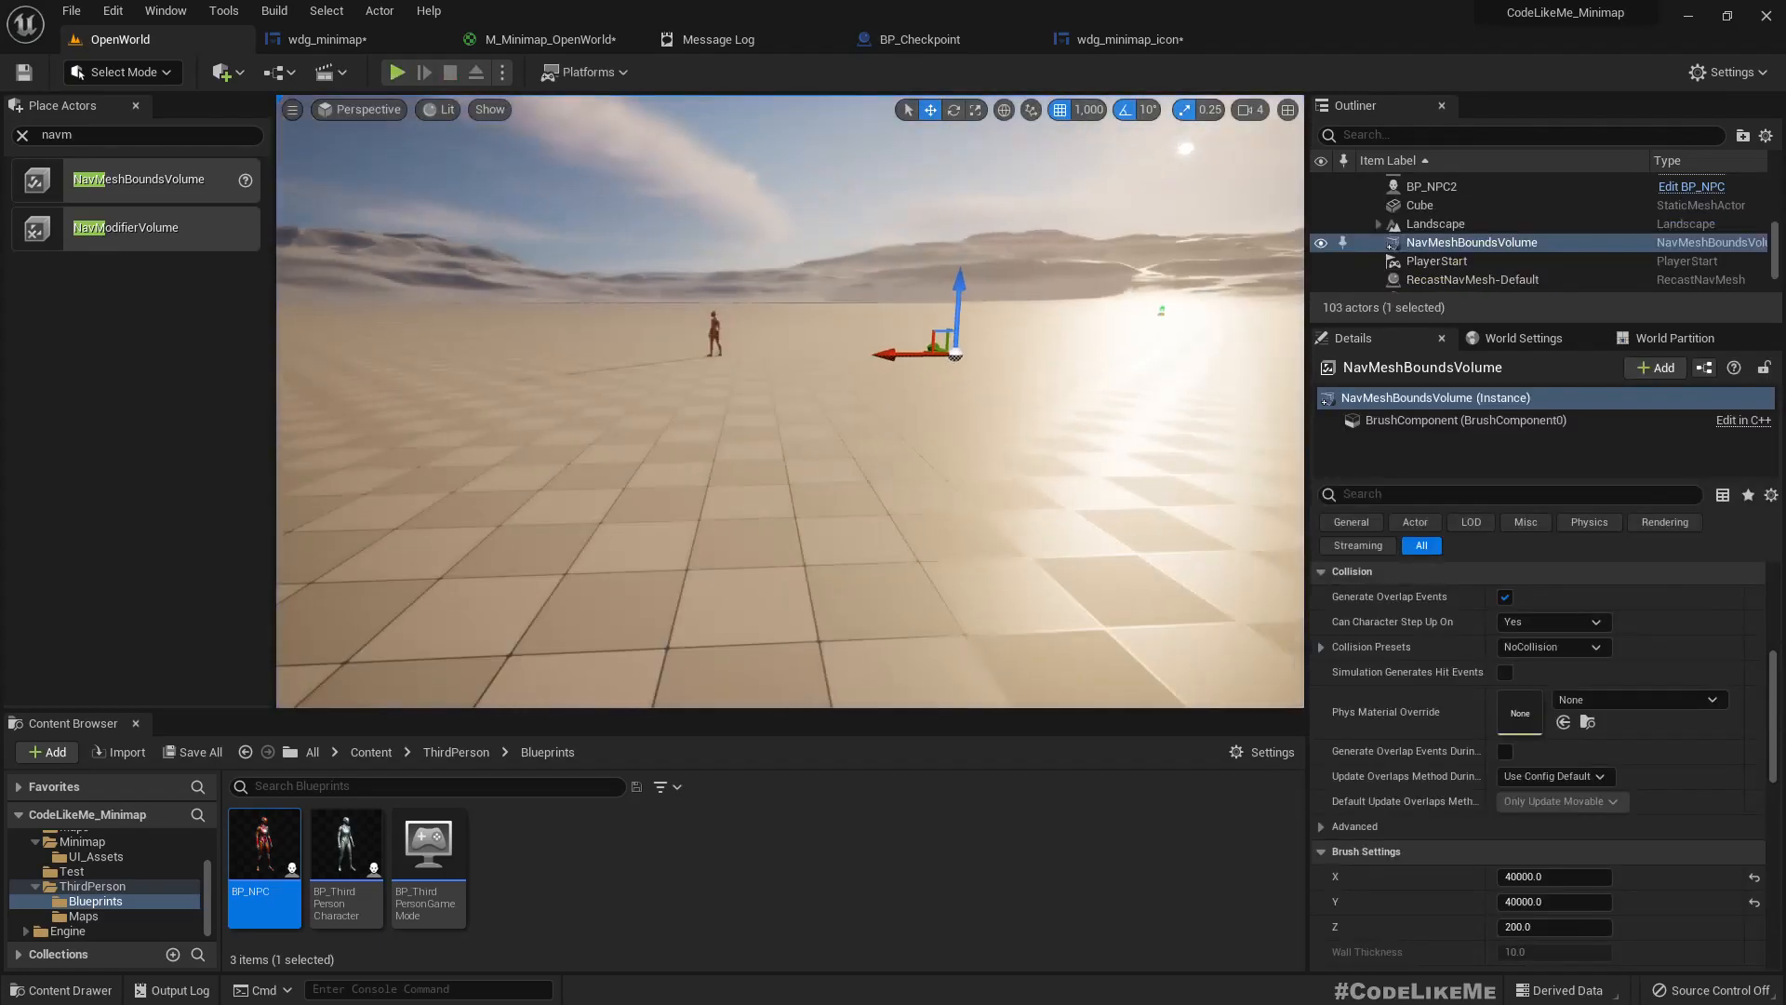
# Duplicate the BP_NPC in the level and place the copy a short distance to its side
pyautogui.click(712, 335)
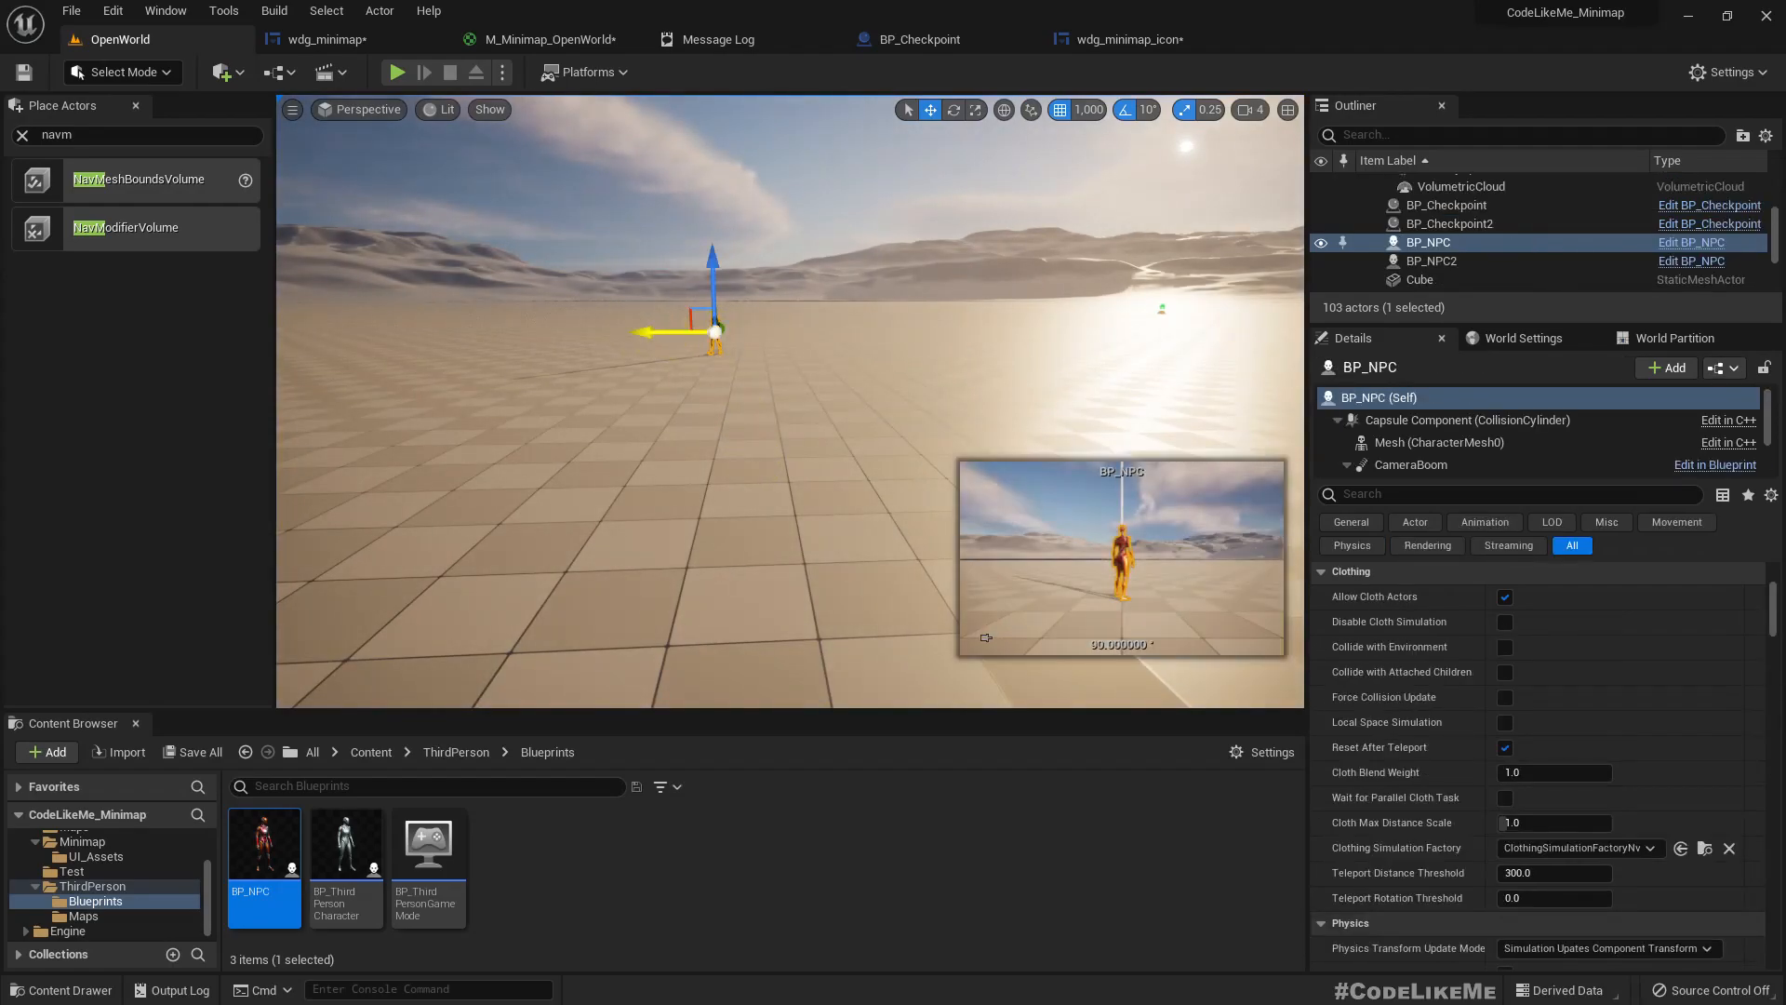
pyautogui.keyDown('alt'); pyautogui.moveTo(677, 332); pyautogui.dragTo(422, 331); pyautogui.keyUp('alt')
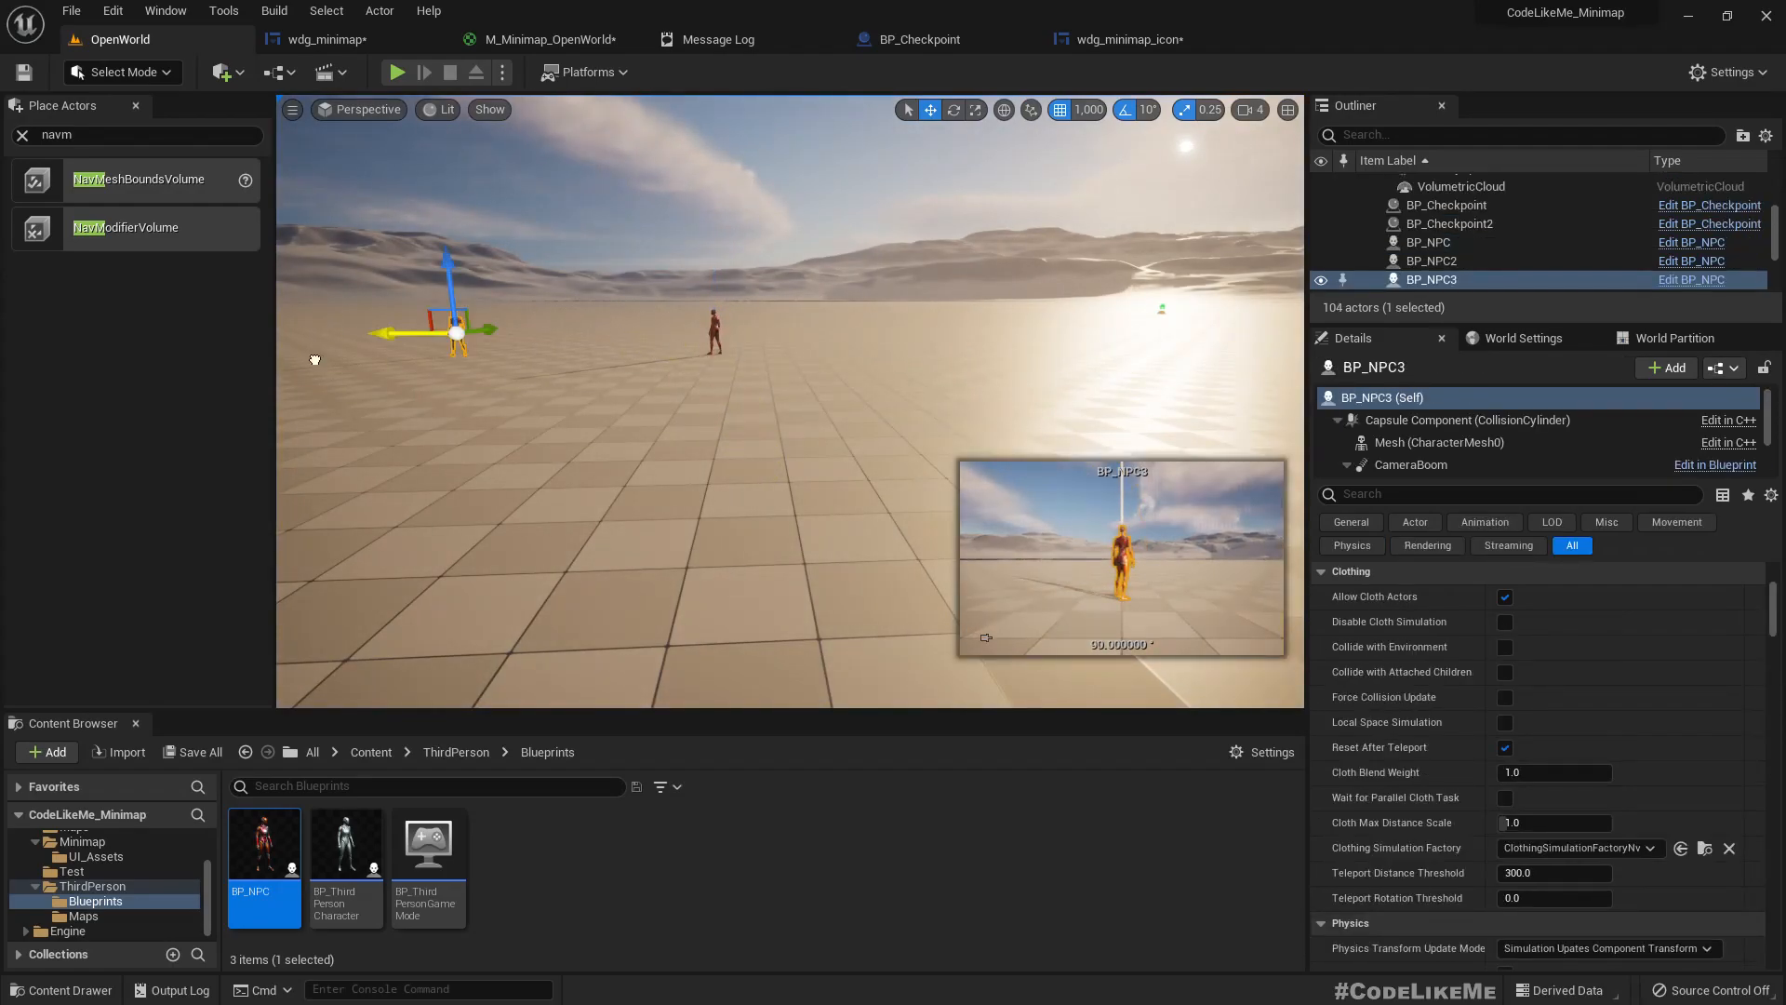
pyautogui.moveTo(400, 387); pyautogui.dragTo(299, 374, button='right')
pyautogui.moveTo(550, 391); pyautogui.dragTo(401, 417, button='right')
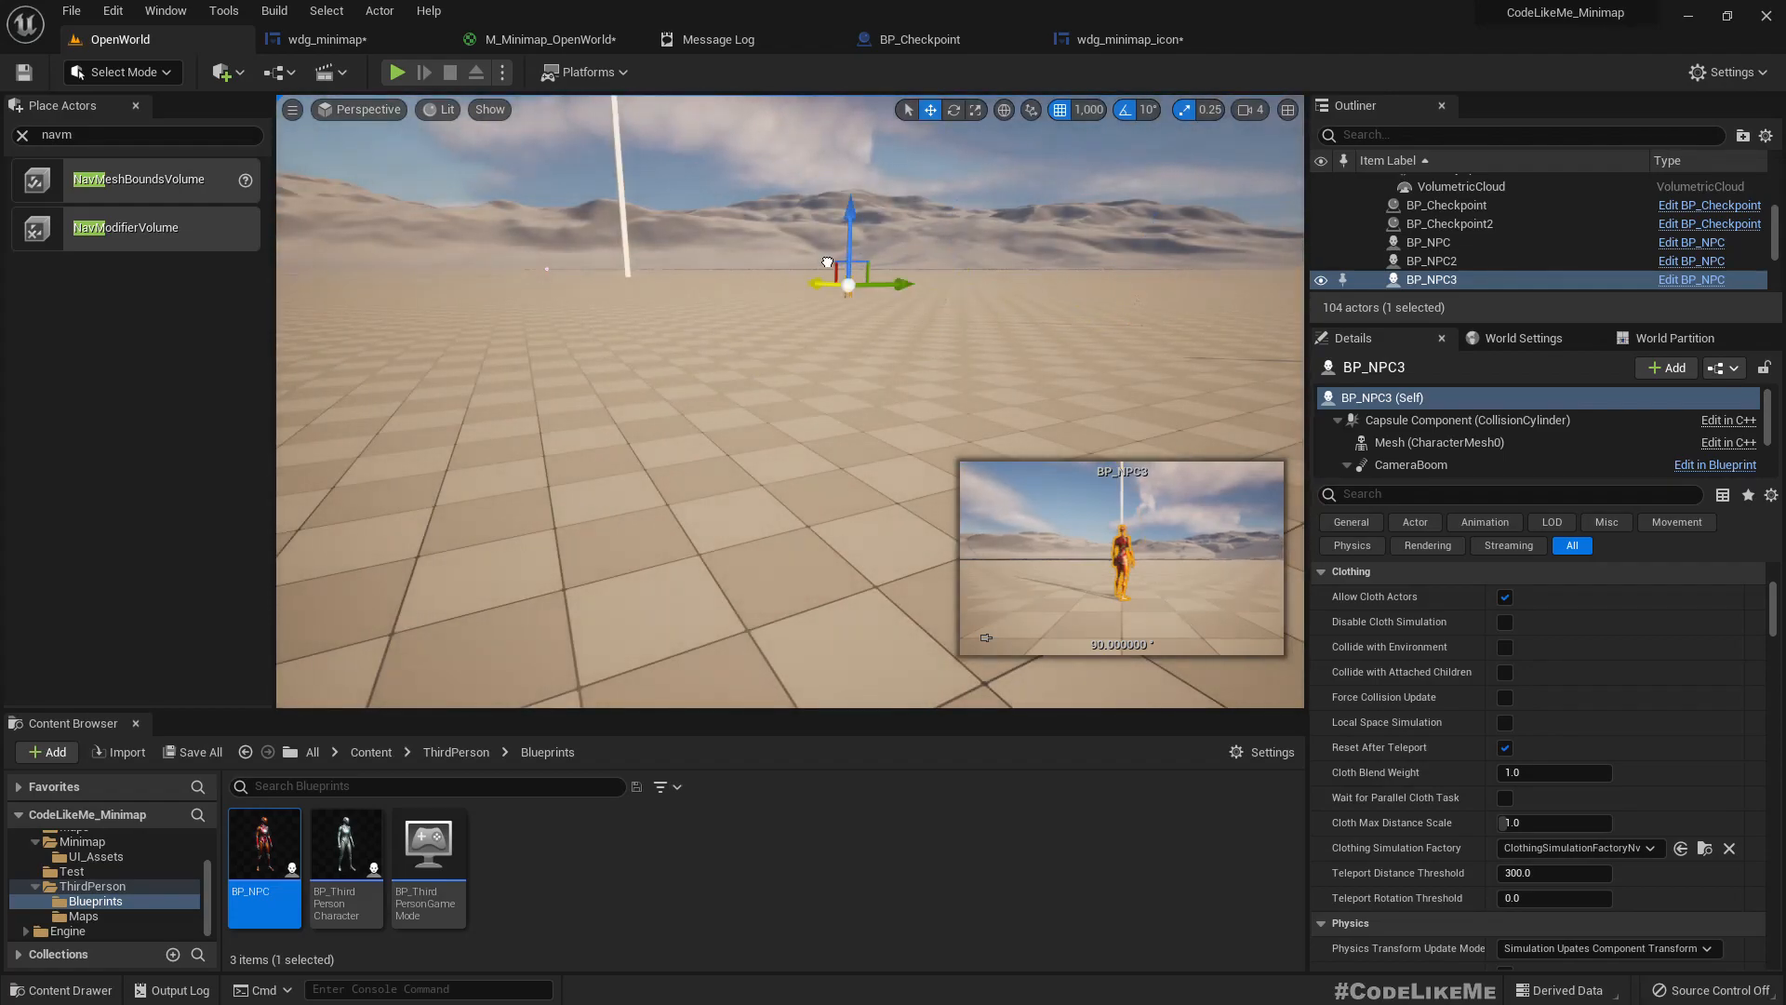
# Play the level again and check the minimap icons of all three NPCs while running, then stop
pyautogui.hotkey('alt', 'p')
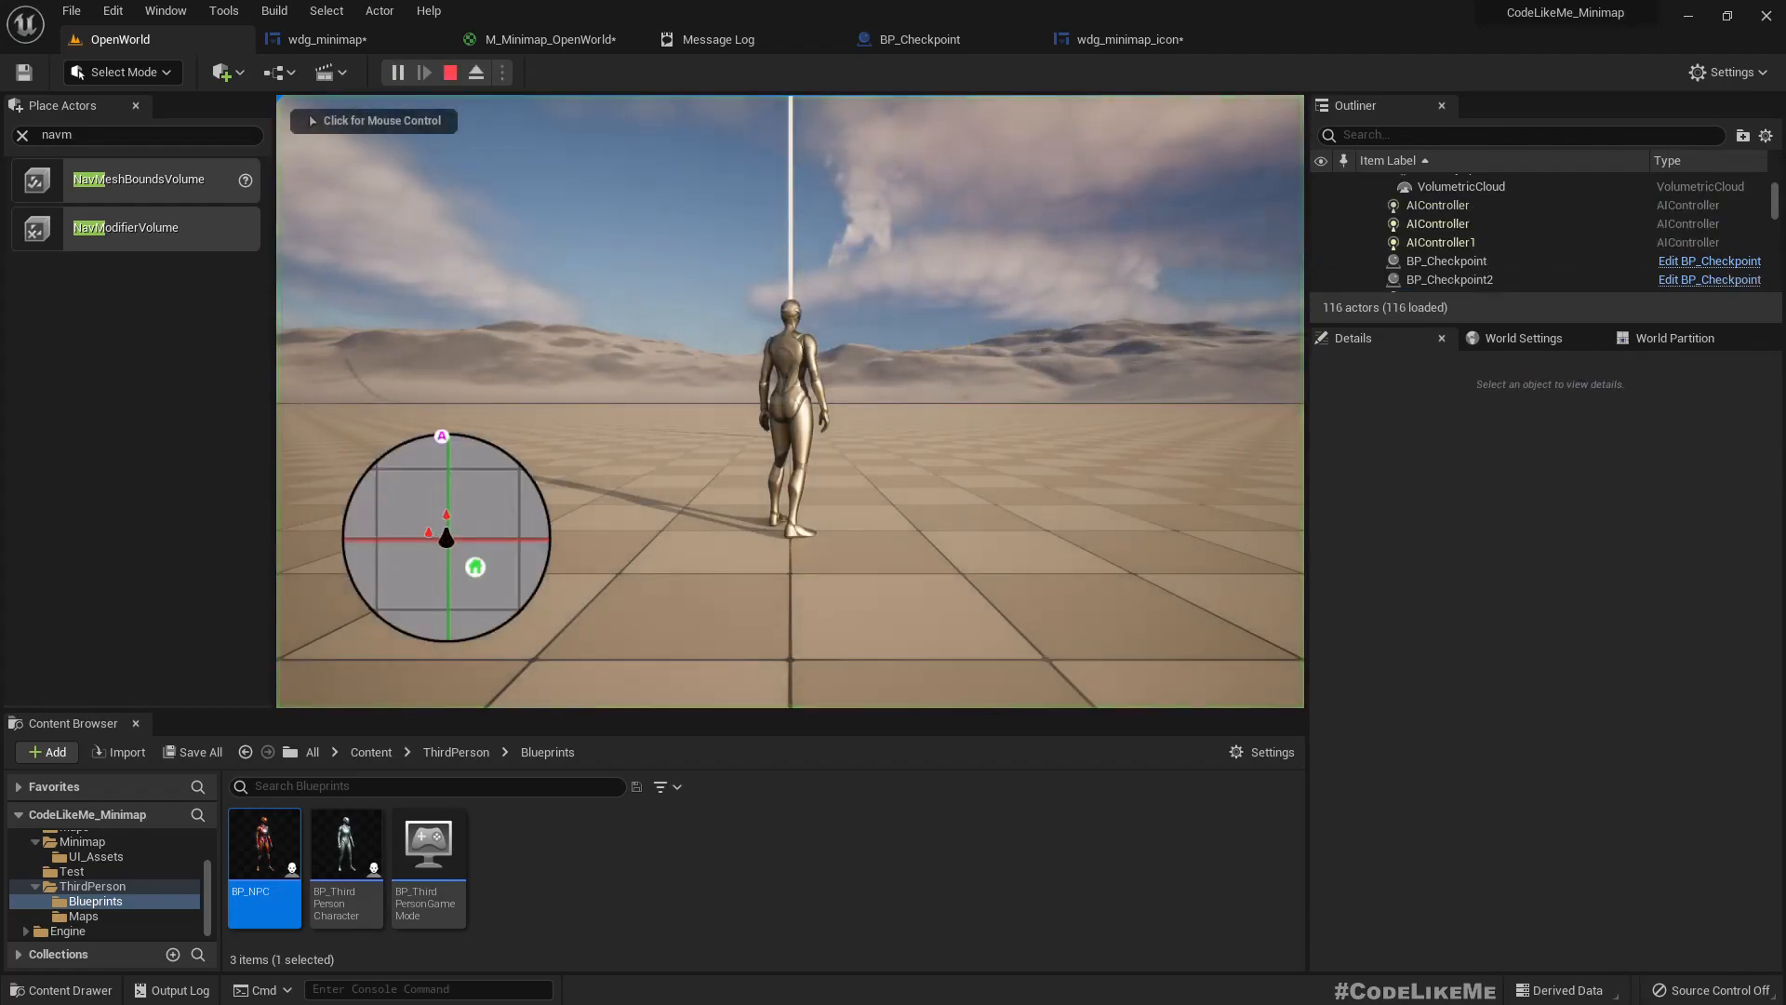
pyautogui.press('w')
pyautogui.press('d')
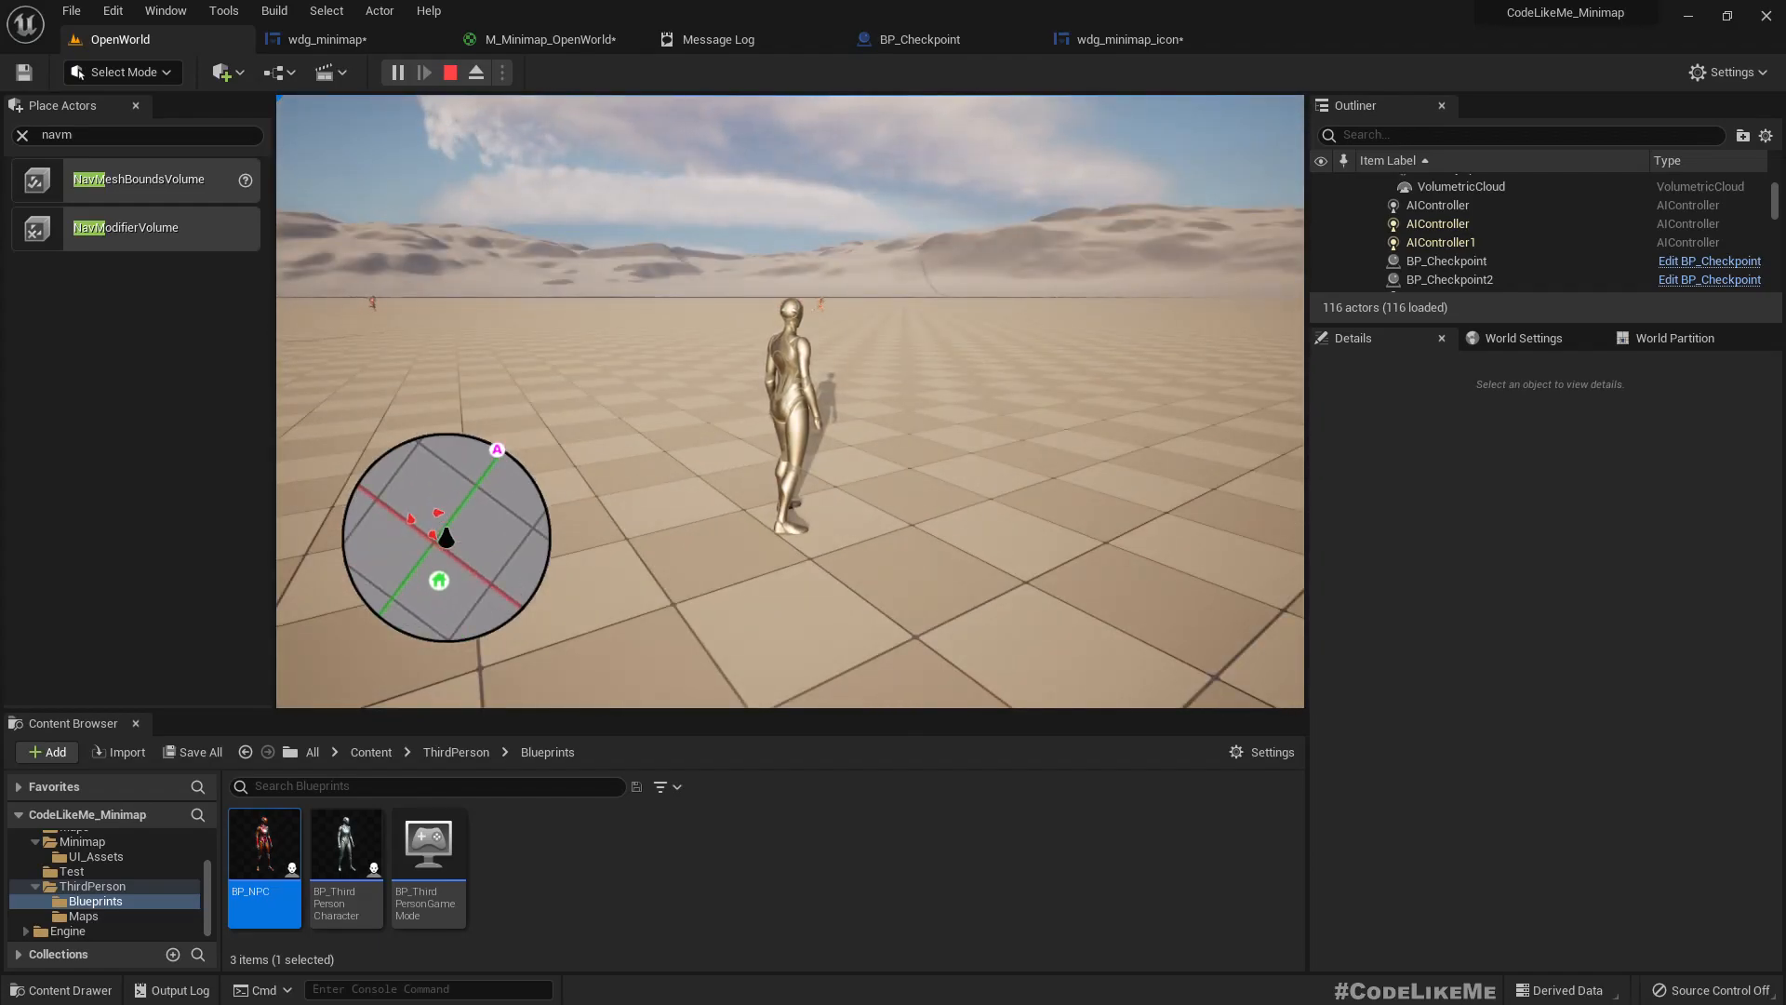
pyautogui.press('Escape')
pyautogui.click(713, 388)
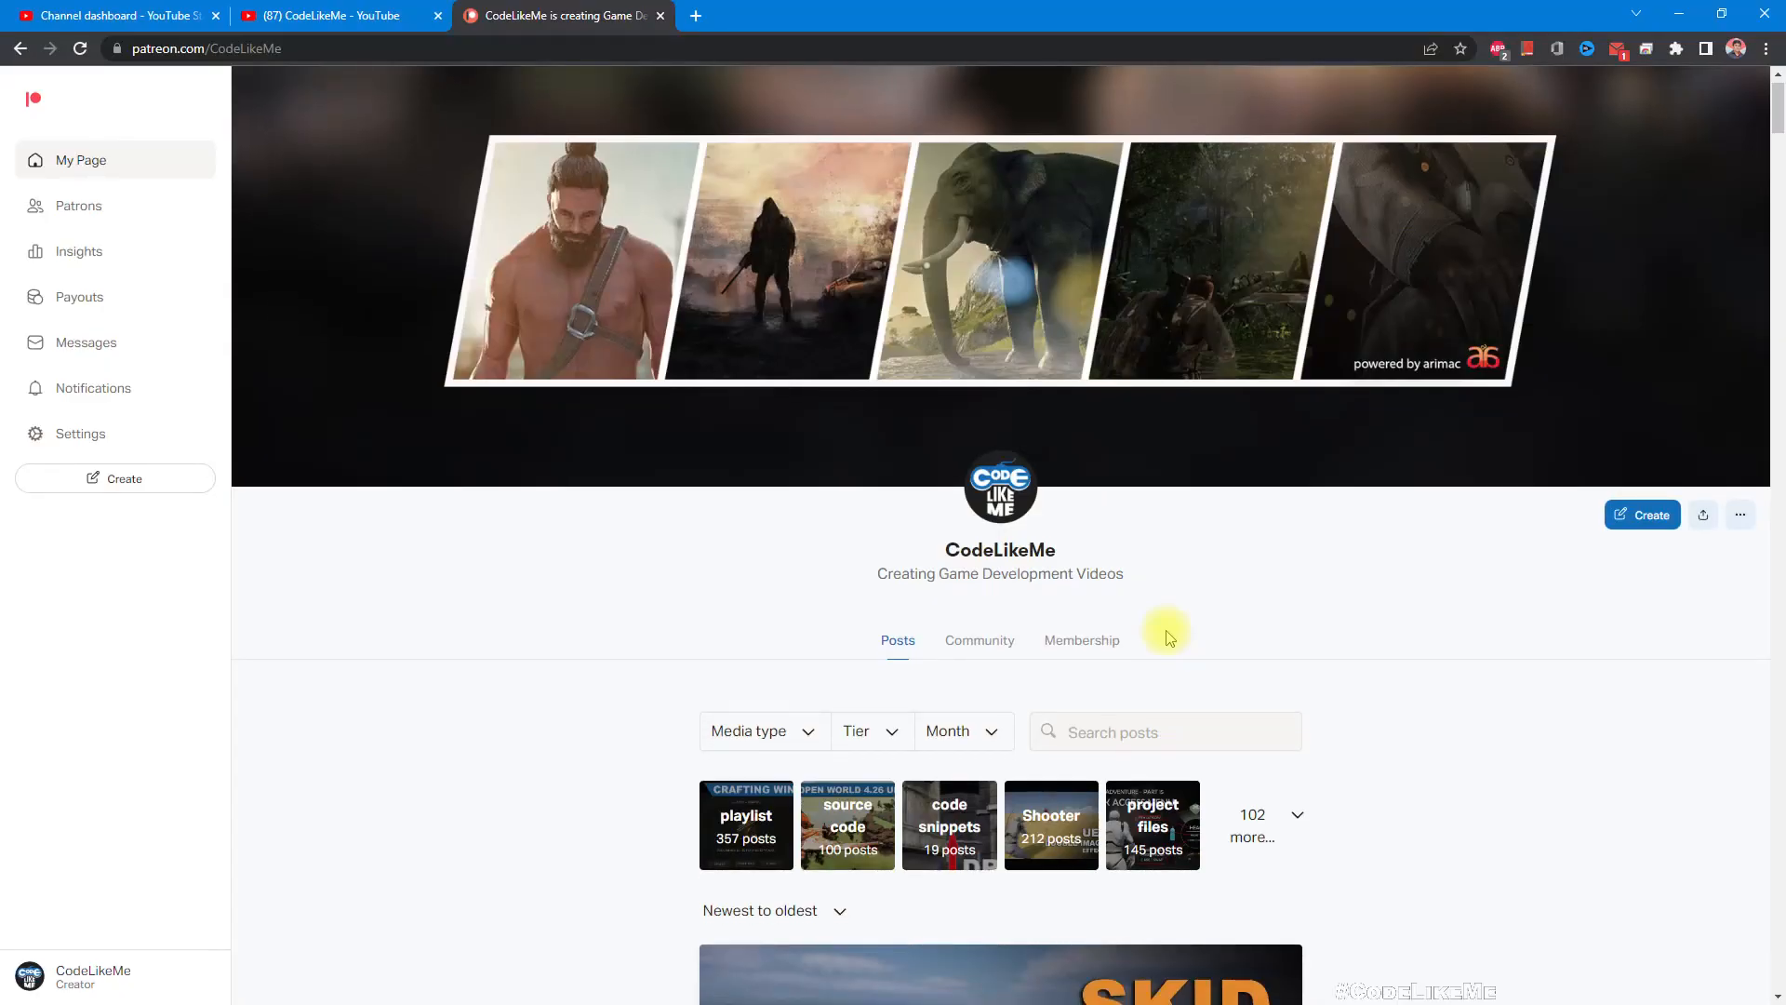
# Browse the posts on the CodeLikeMe Patreon page down to the Unreal Engine 5 MiniMap episodes and their project files
pyautogui.scroll(-5, 1168, 630)
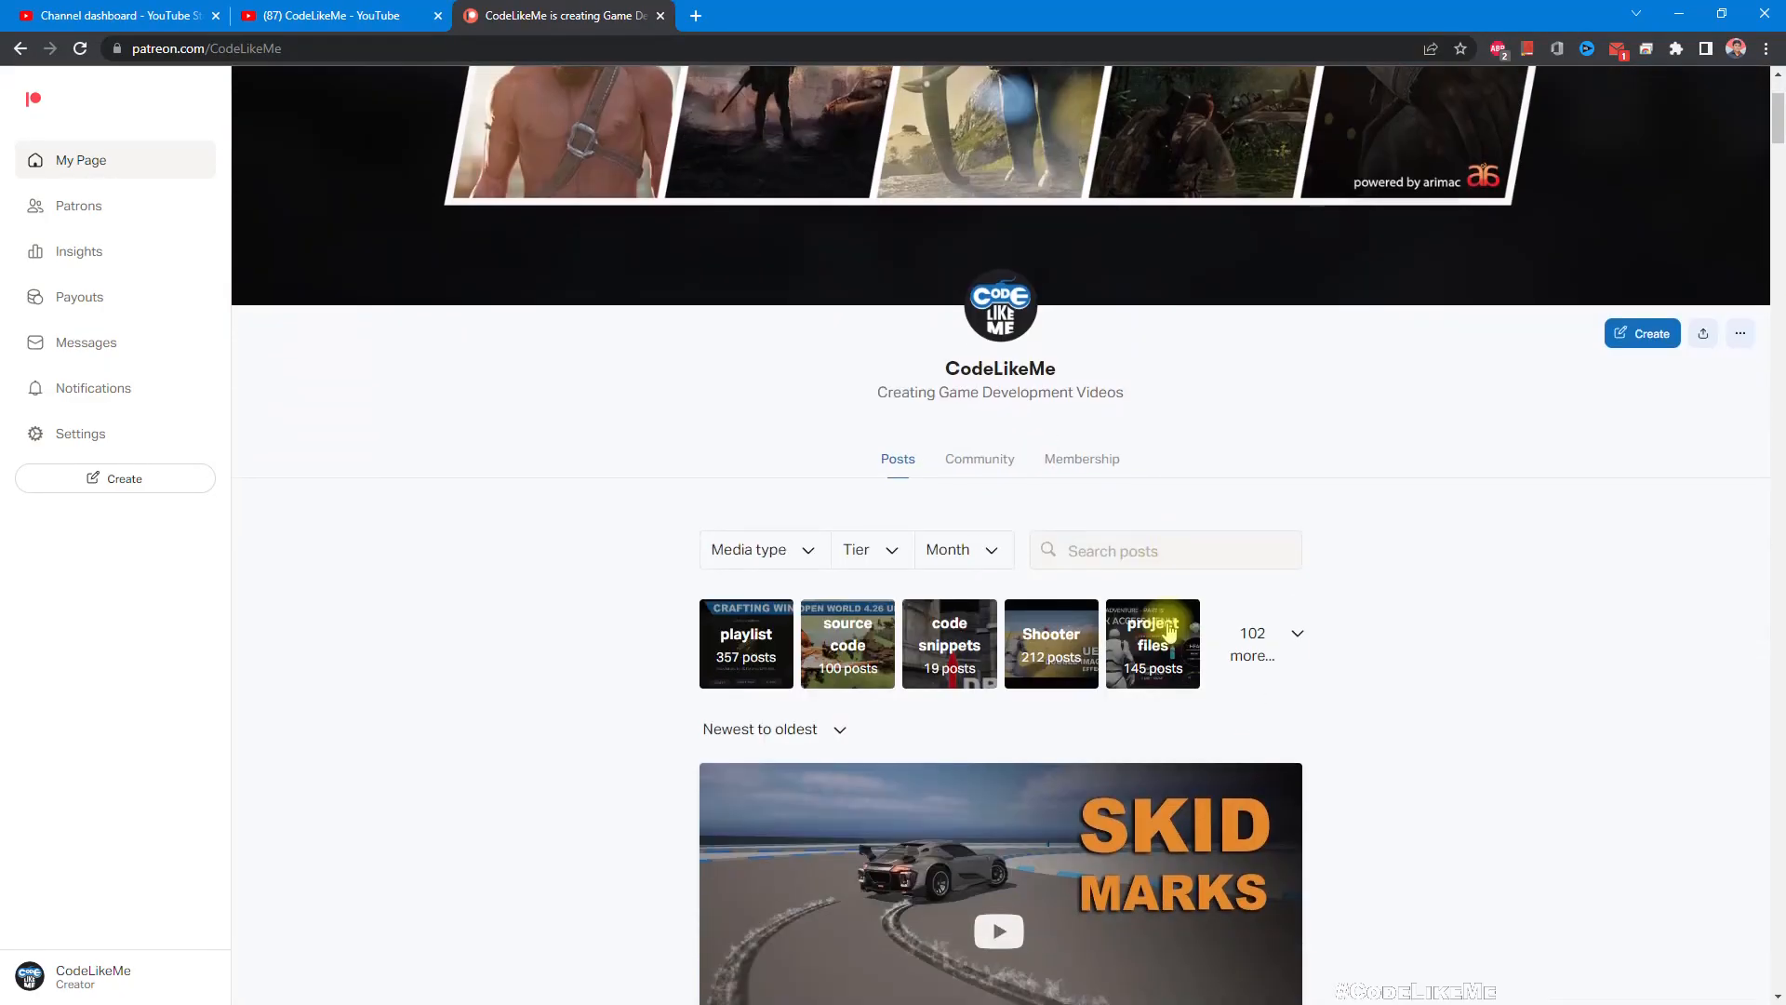
pyautogui.scroll(-13, 1168, 630)
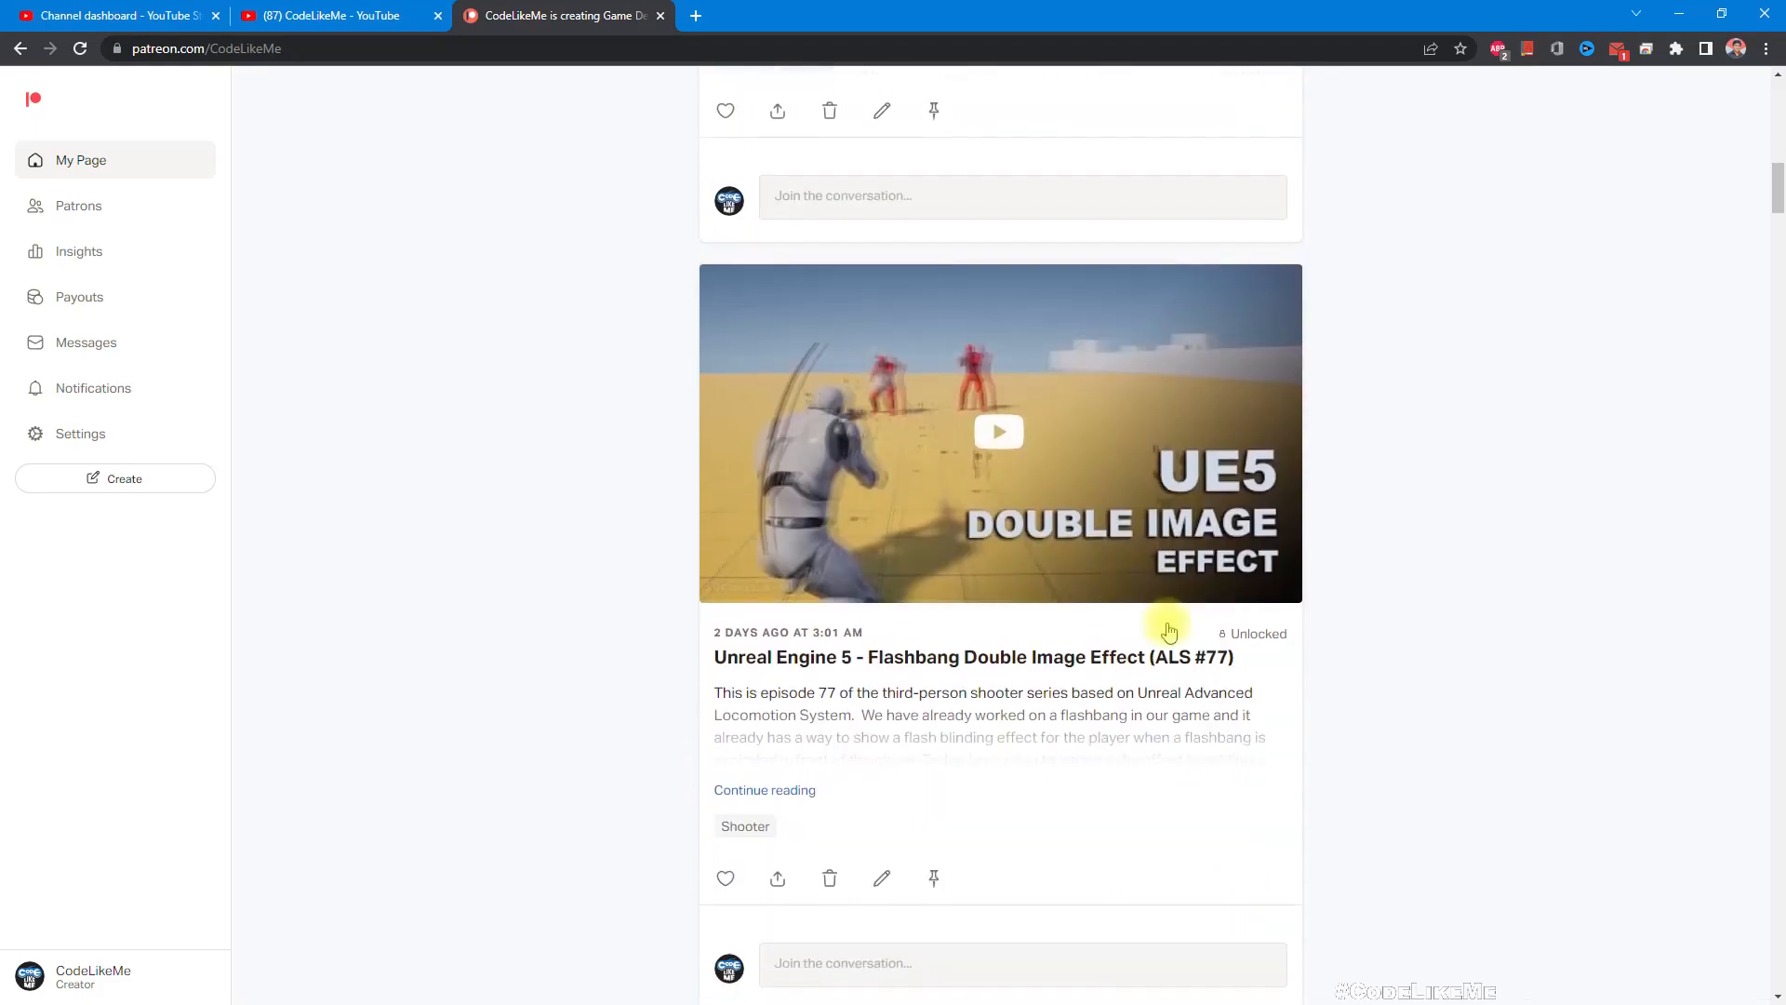
pyautogui.scroll(-15, 1166, 623)
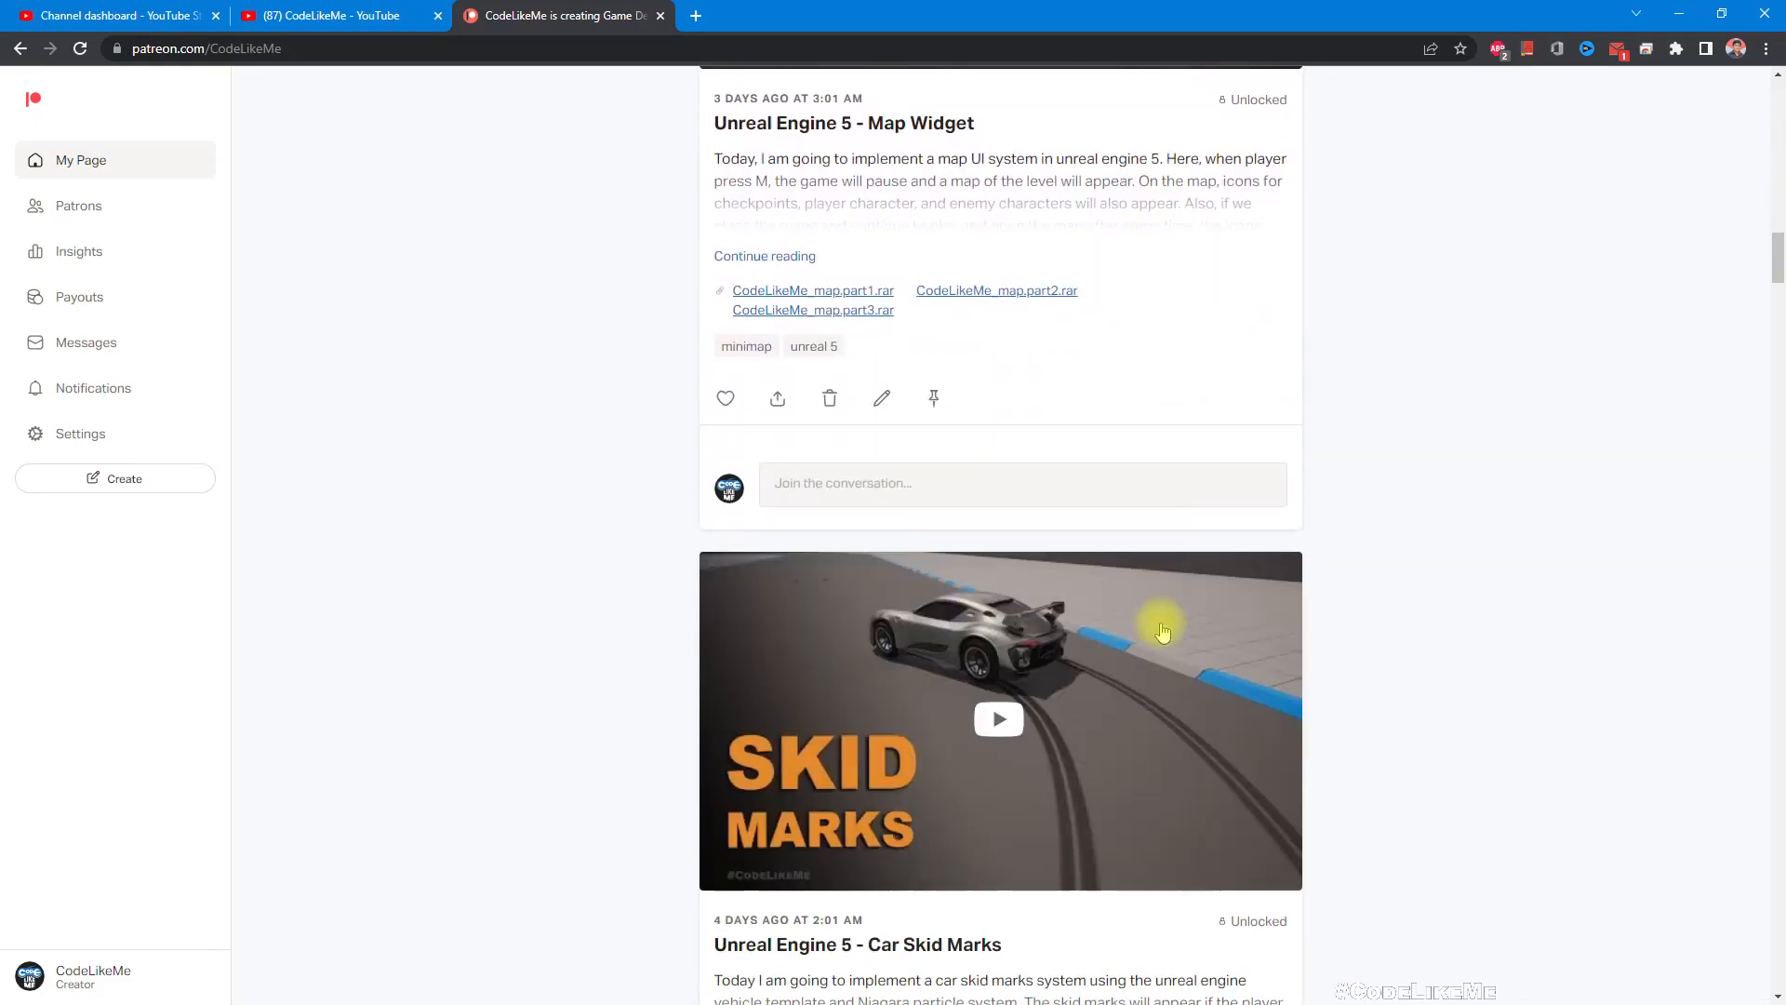
pyautogui.scroll(-15, 1161, 631)
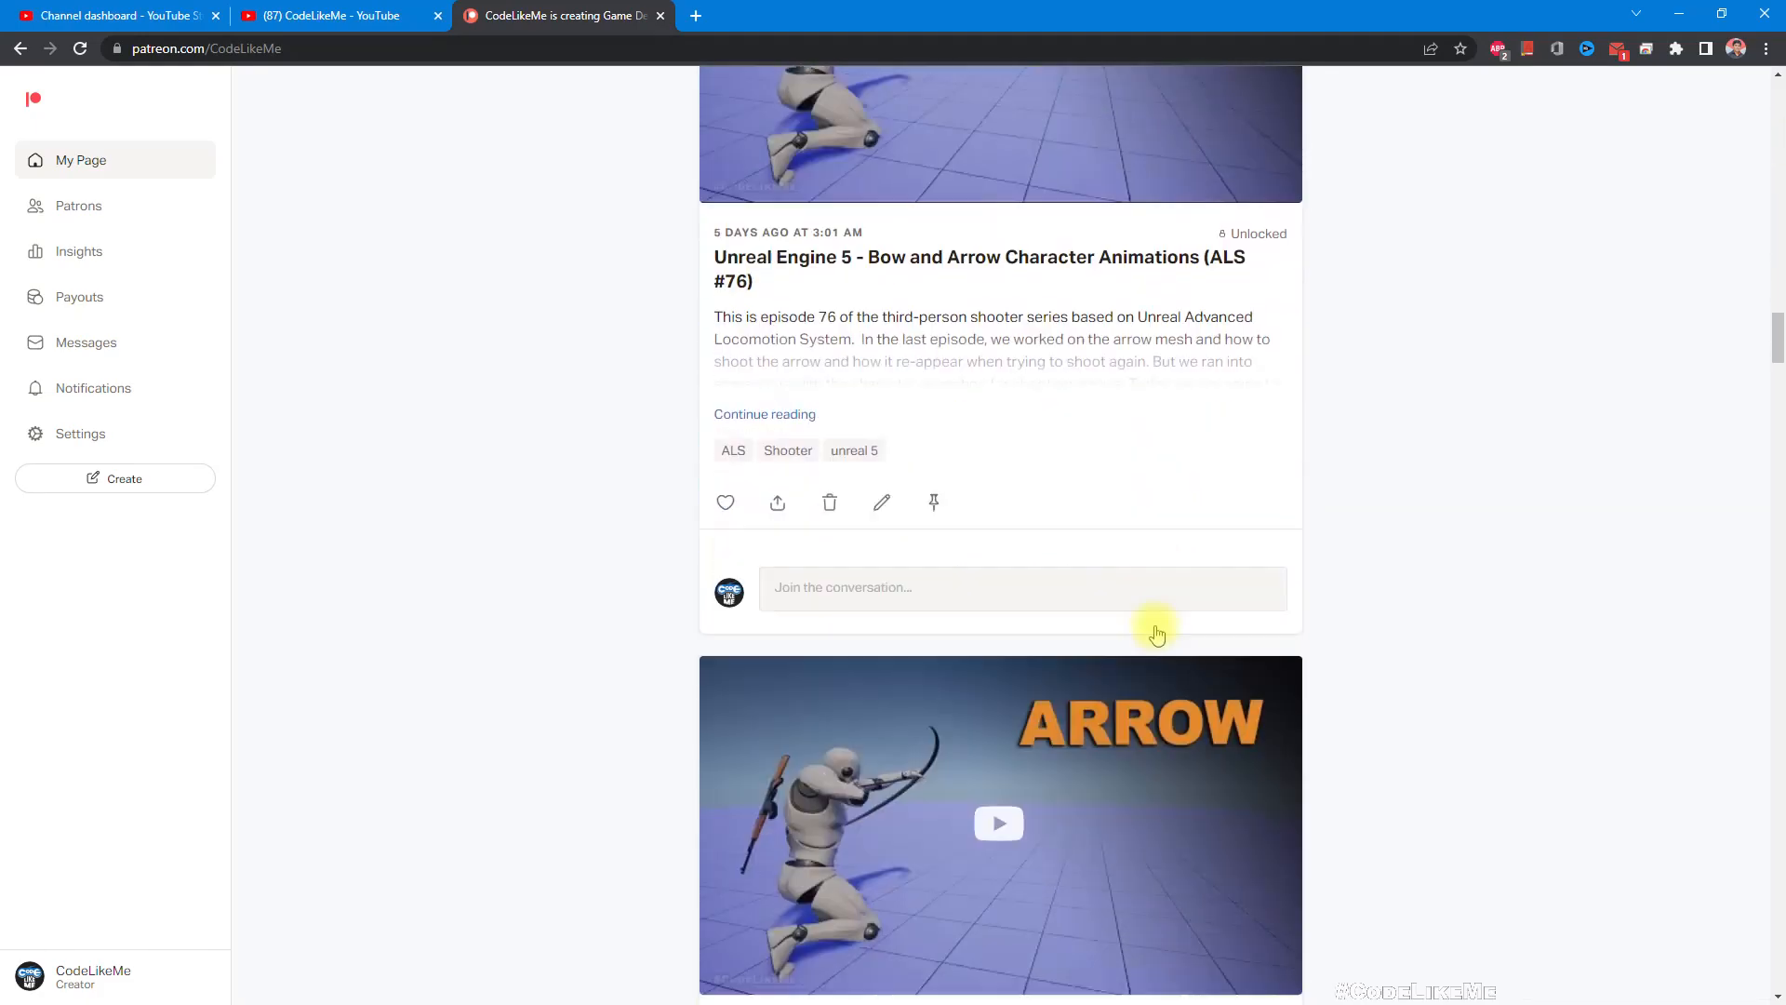
pyautogui.scroll(-5, 1154, 630)
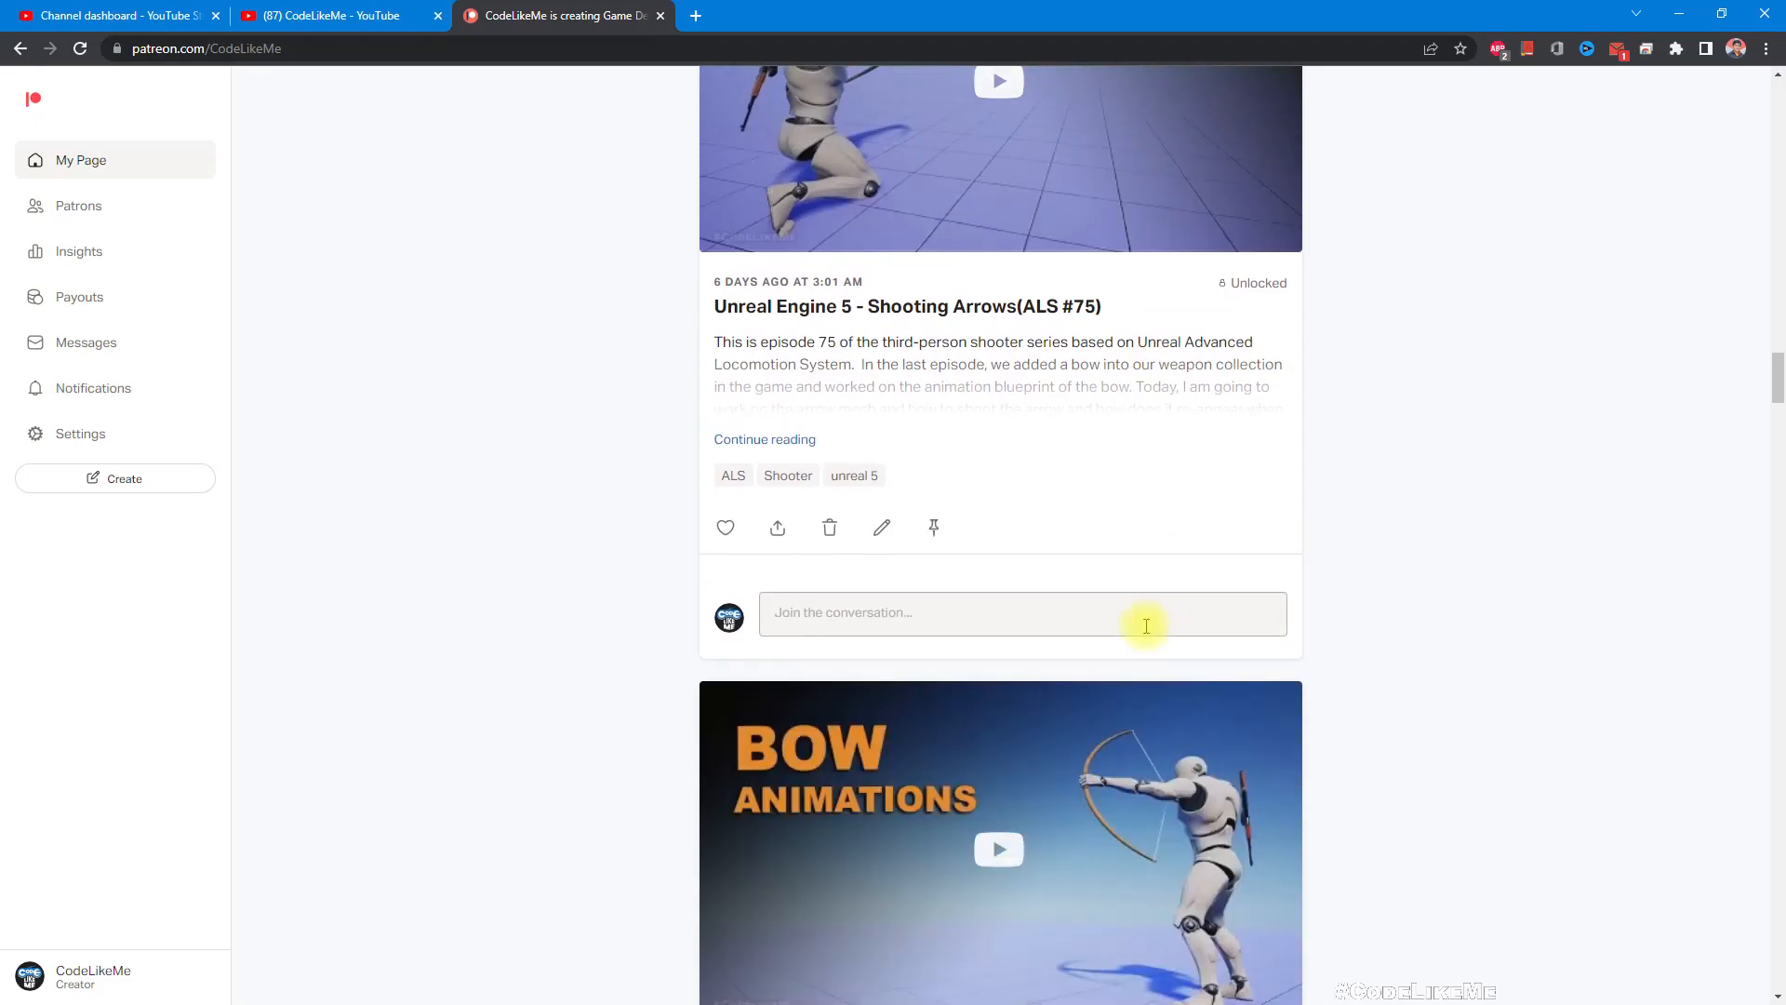
pyautogui.scroll(-9, 1146, 626)
pyautogui.scroll(-11, 1128, 641)
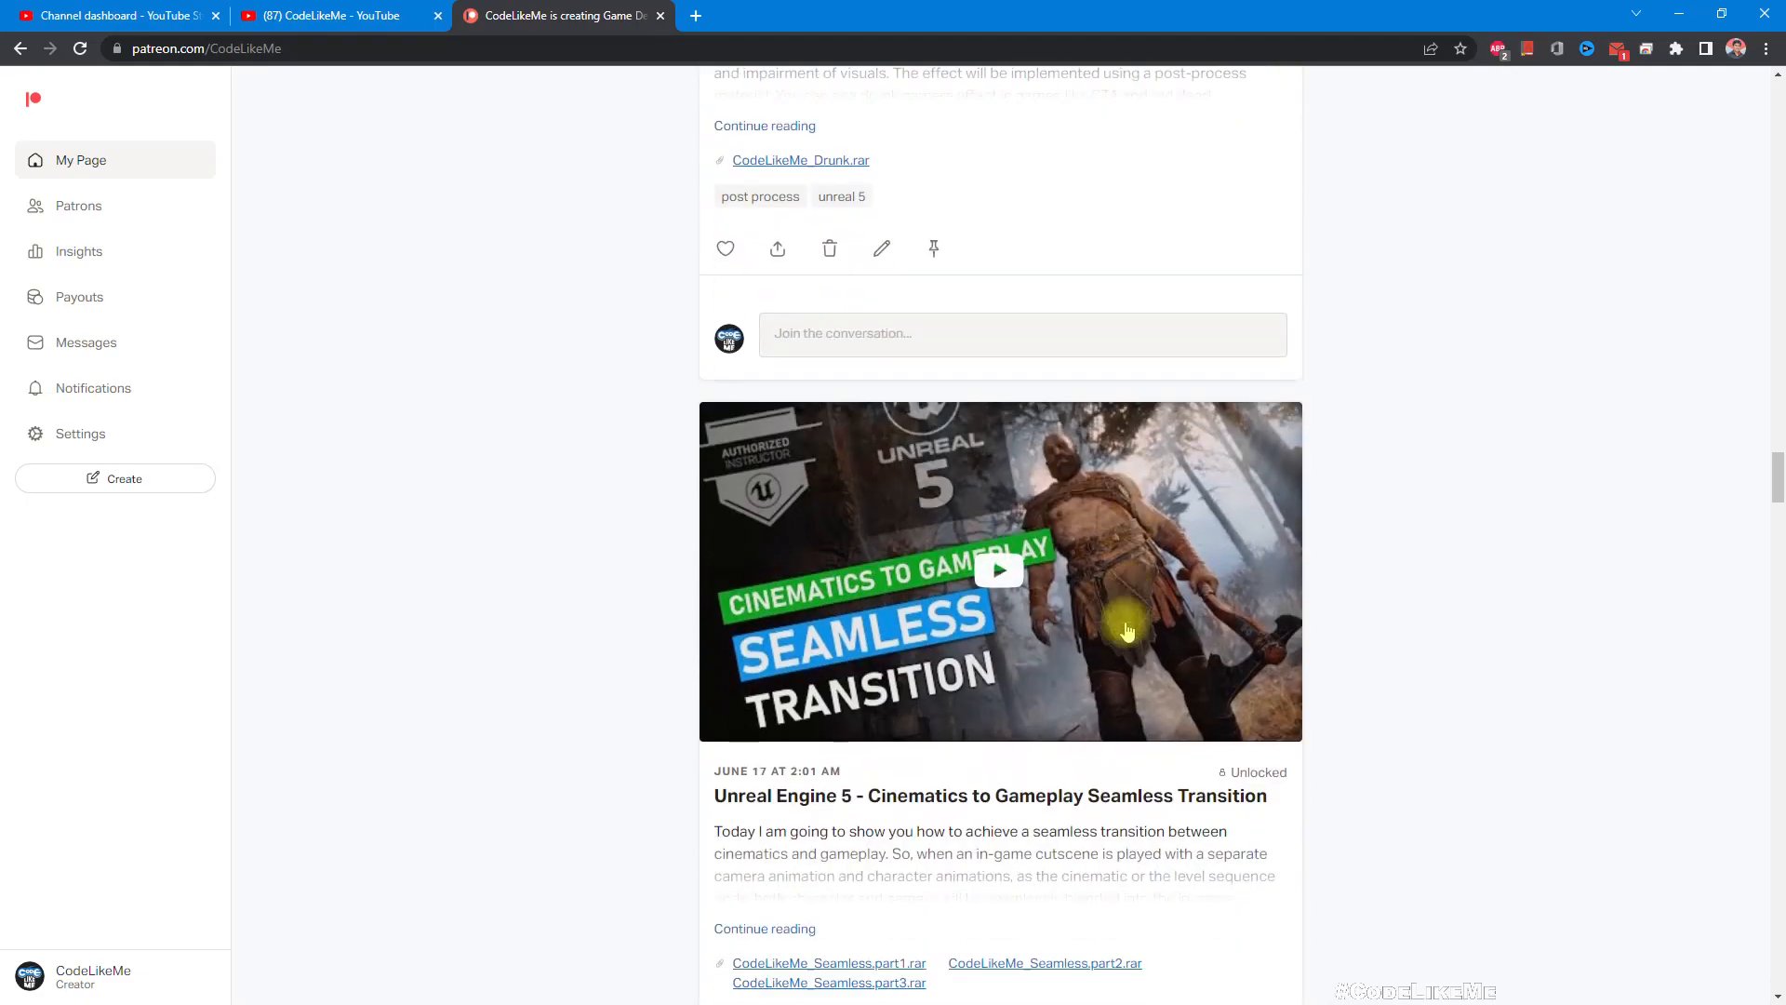
pyautogui.scroll(-17, 1128, 631)
pyautogui.scroll(-19, 1122, 629)
pyautogui.scroll(-20, 1113, 632)
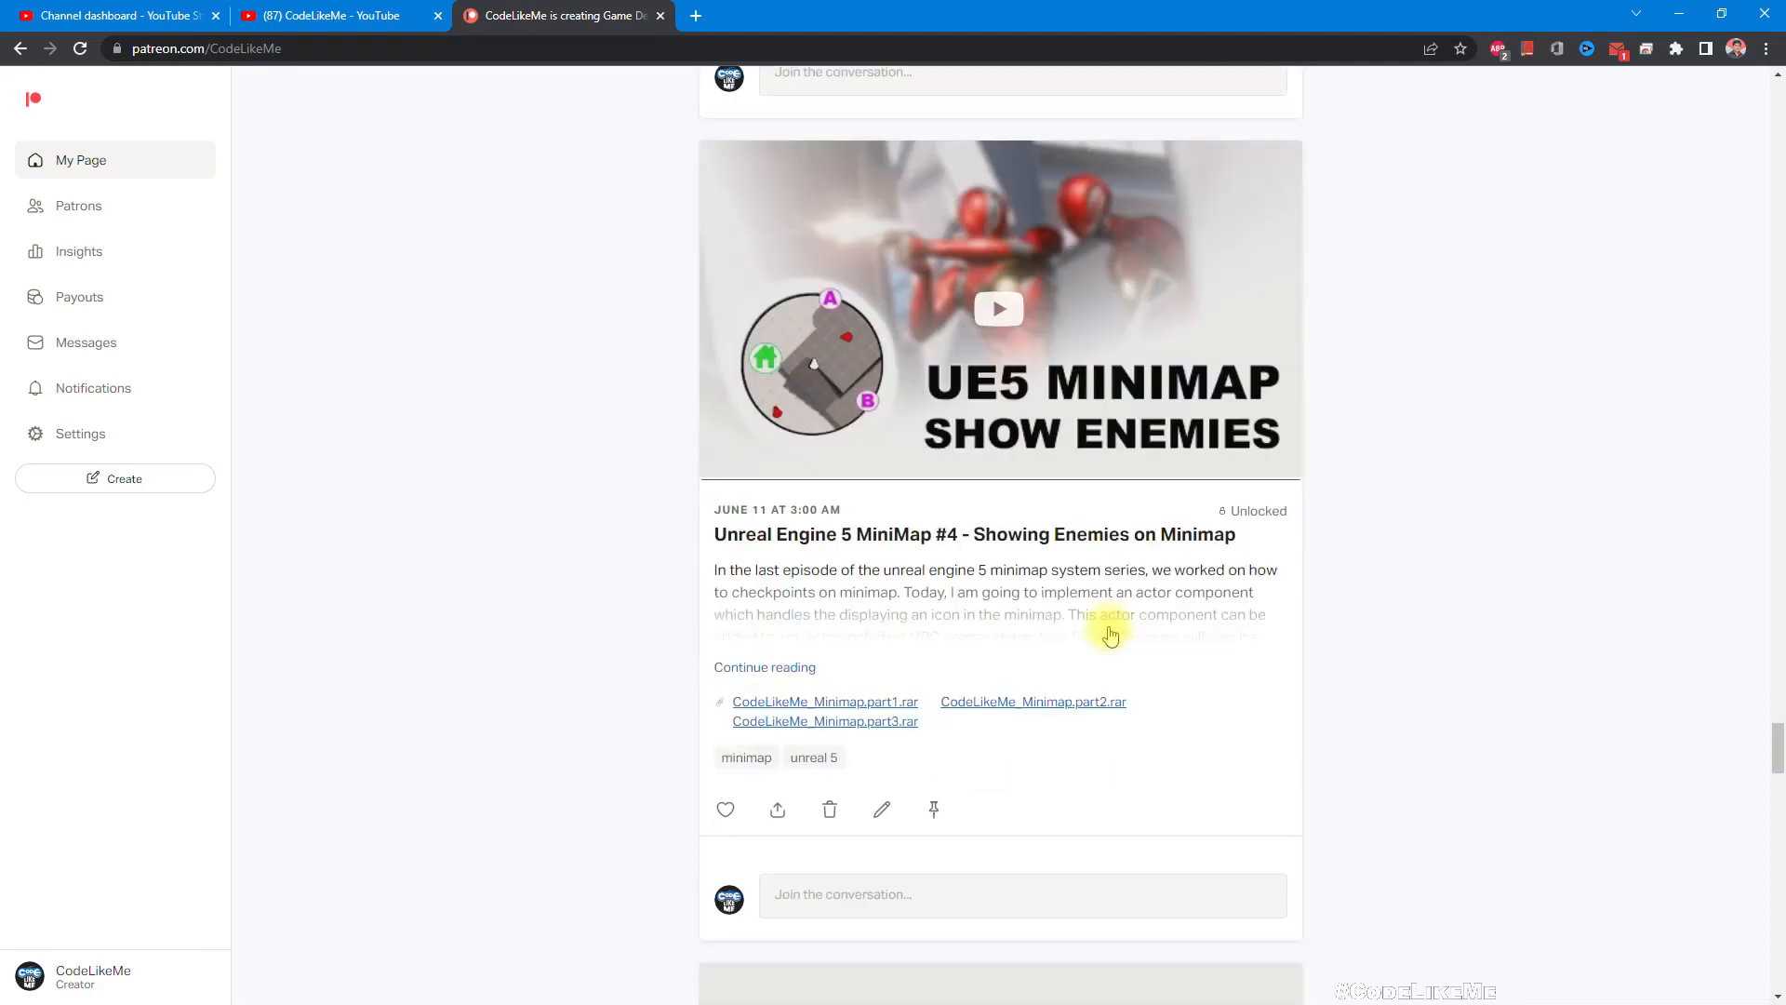
pyautogui.scroll(-5, 1110, 633)
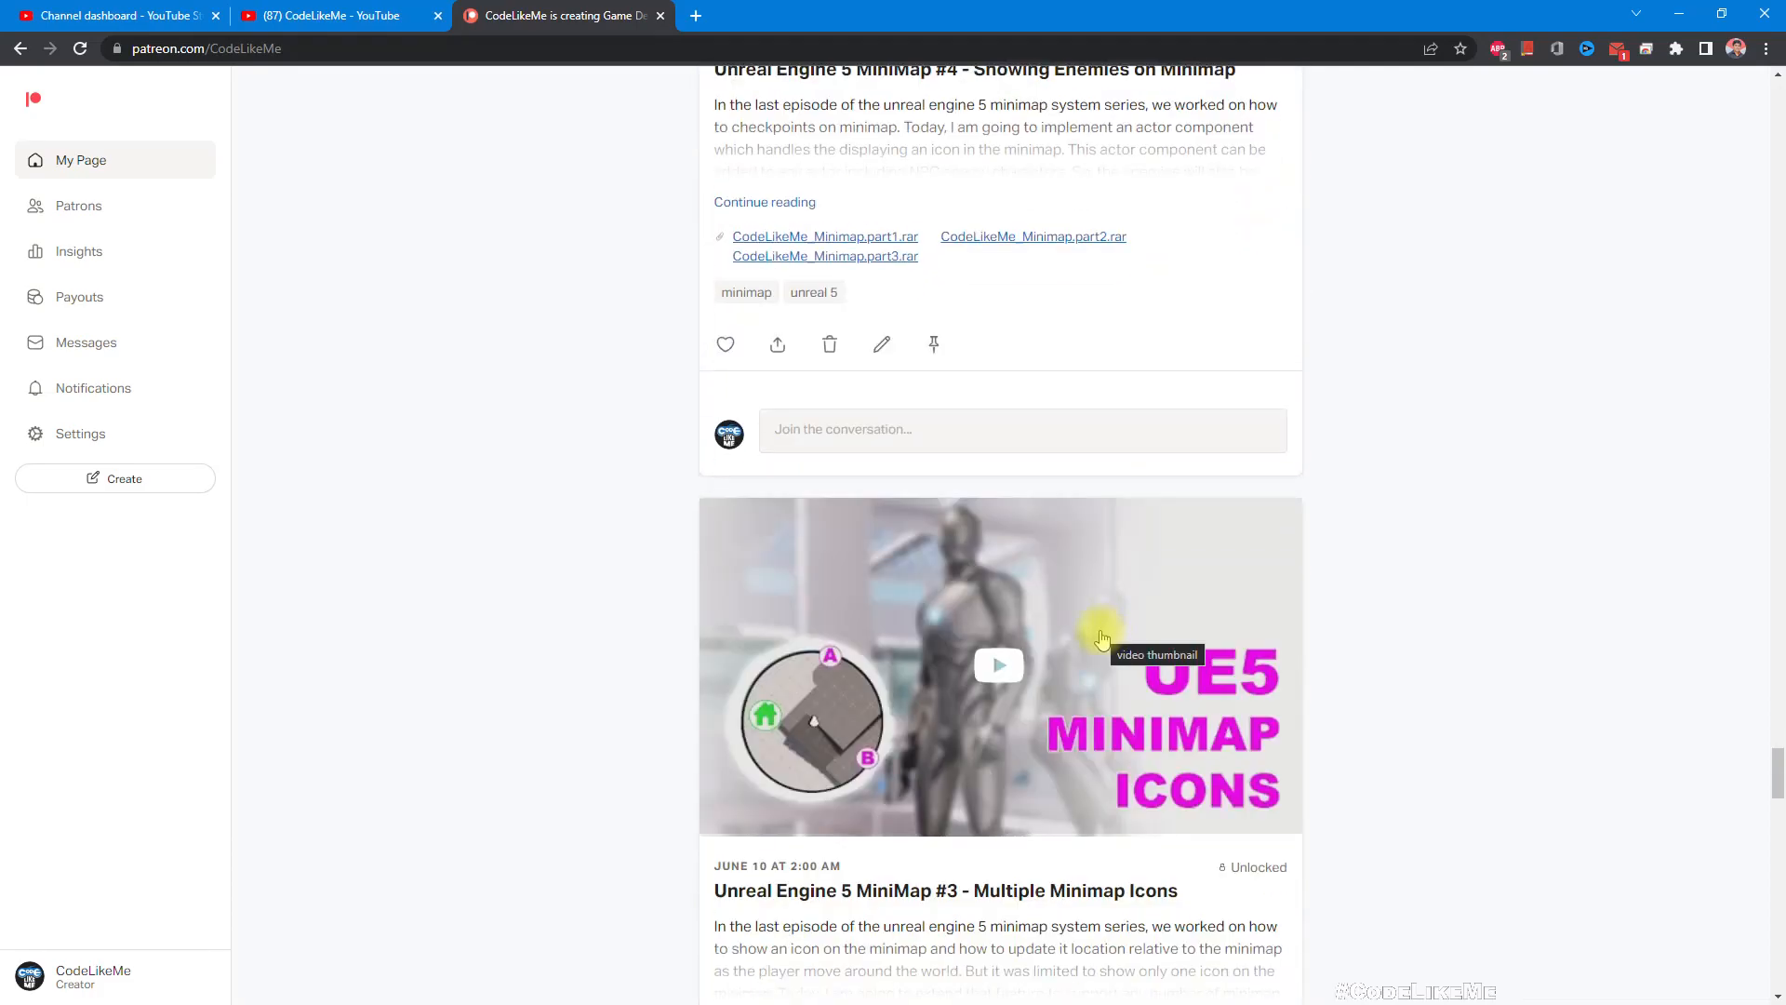